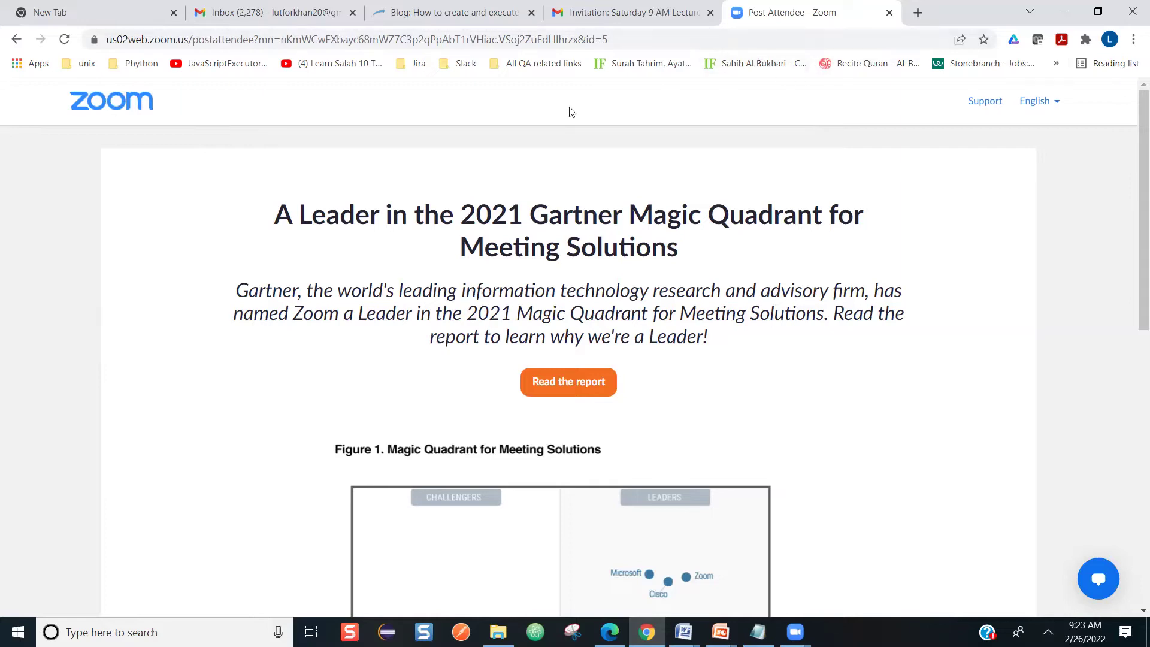
# Open the Confluence 'Registration Form' page from the Jira bookmark folder
pyautogui.click(421, 64)
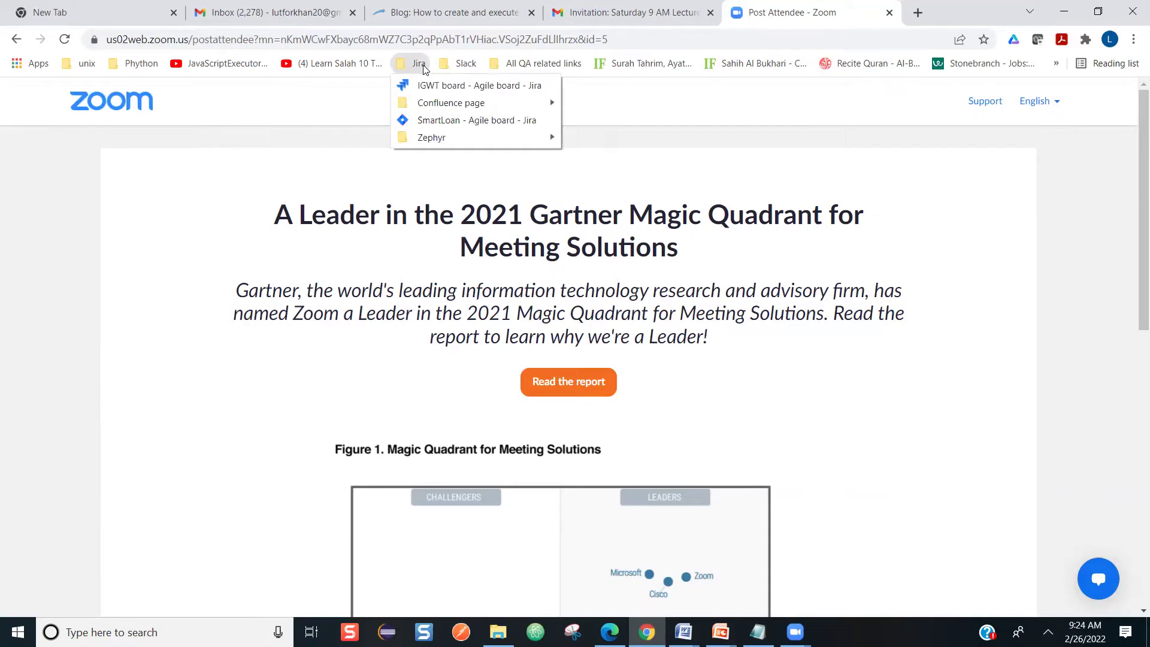
pyautogui.click(423, 71)
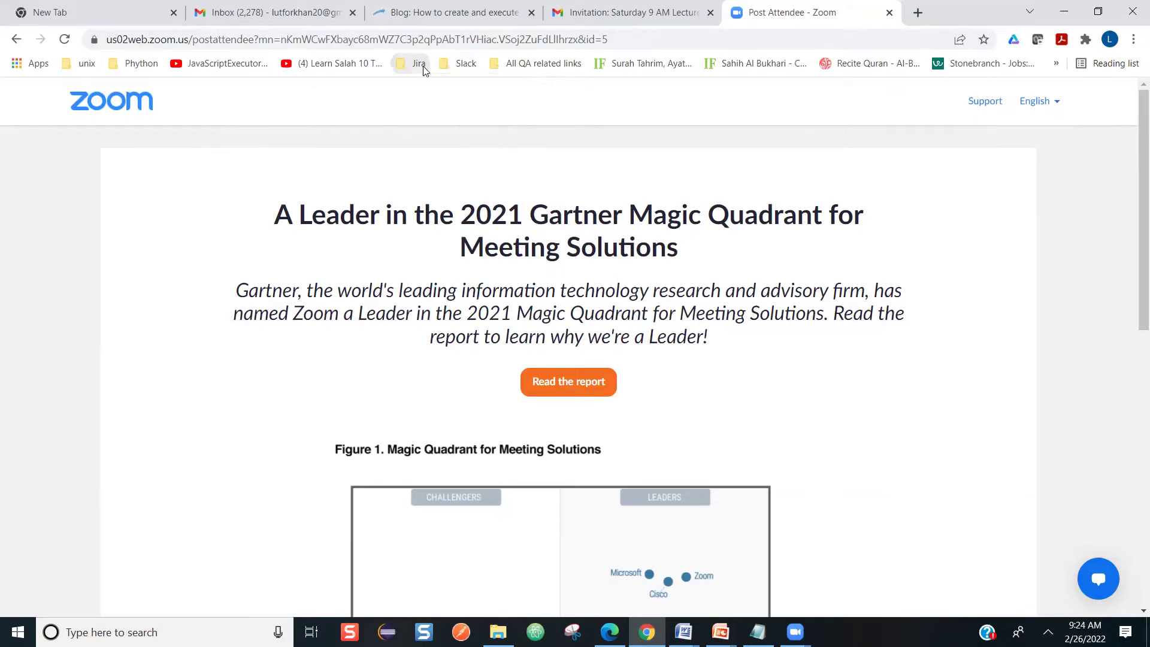
pyautogui.click(424, 72)
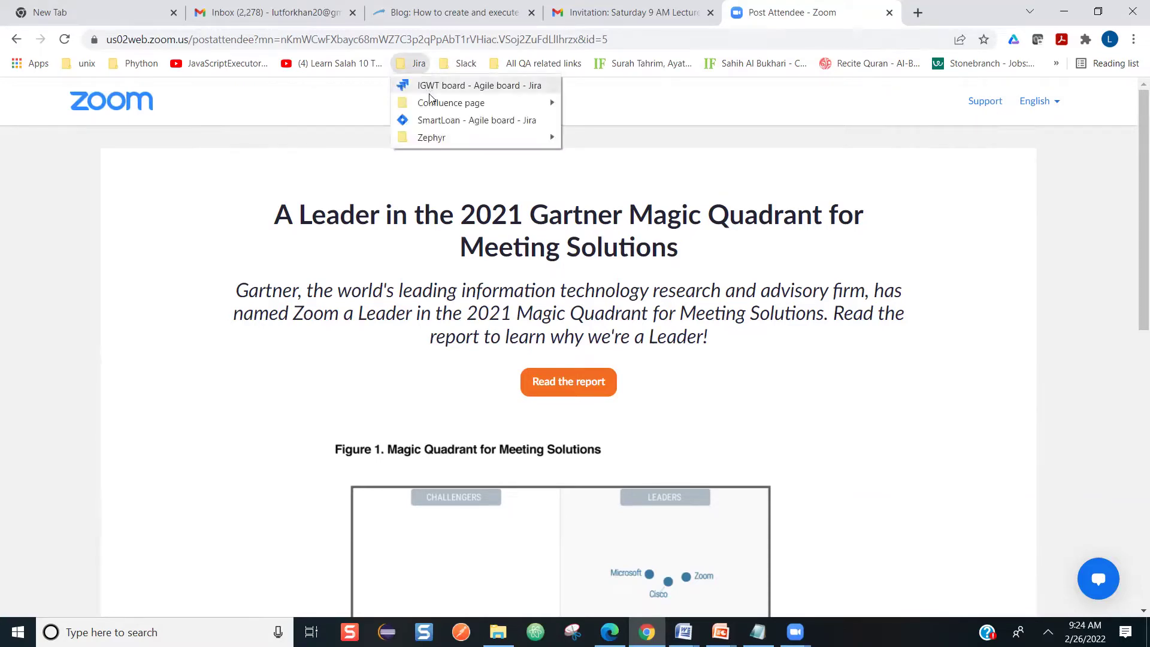
pyautogui.moveTo(434, 107)
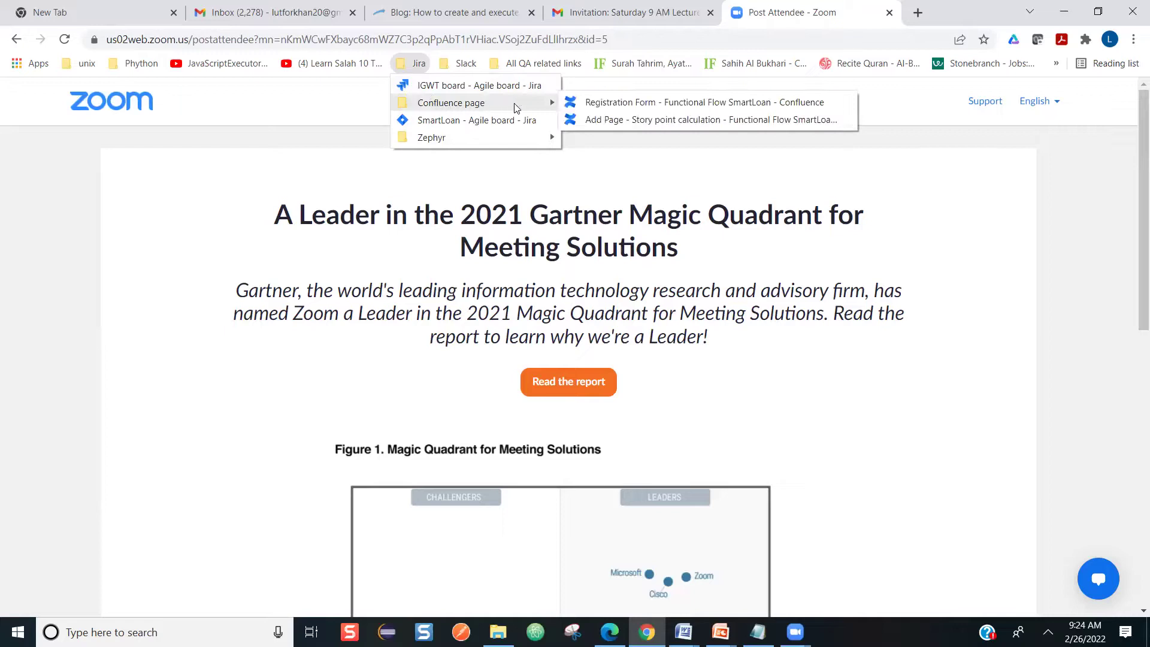
pyautogui.click(636, 108)
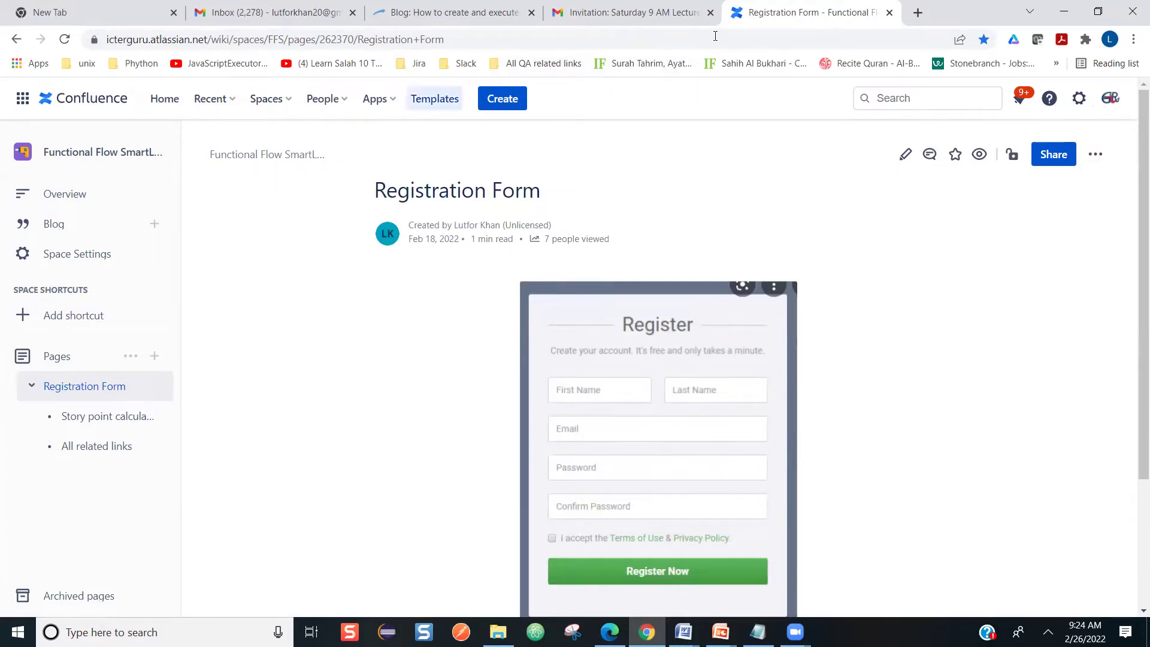
# Open the 'IGWT board - Agile board - Jira' bookmark in a new browser tab
pyautogui.click(918, 13)
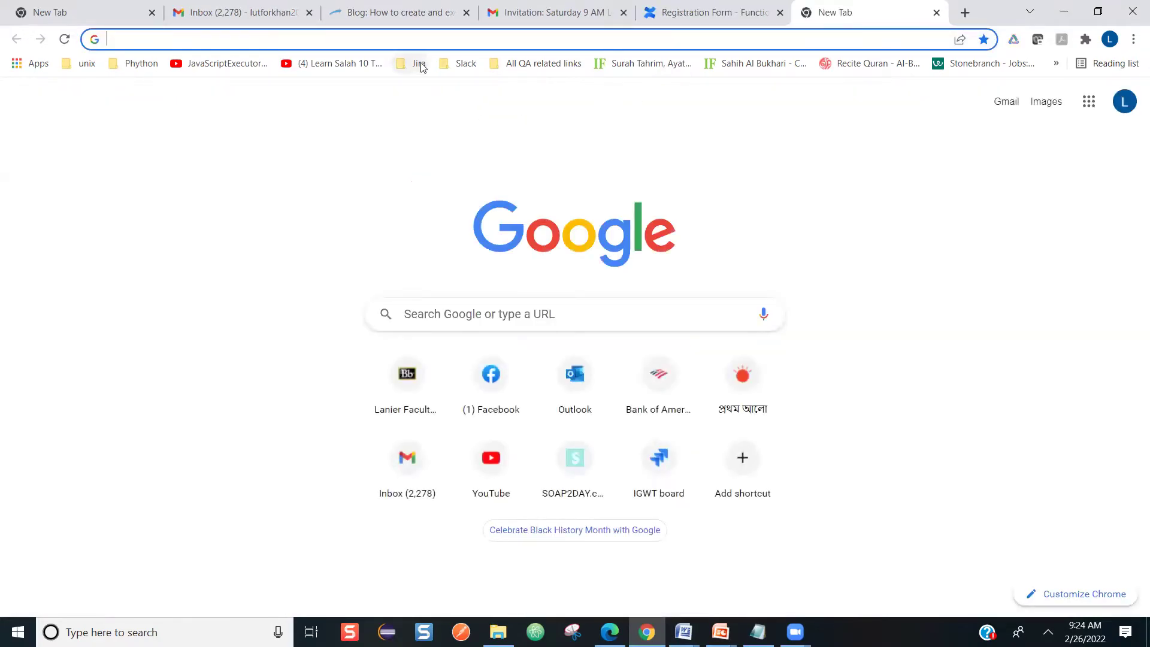
pyautogui.click(418, 64)
pyautogui.moveTo(429, 103)
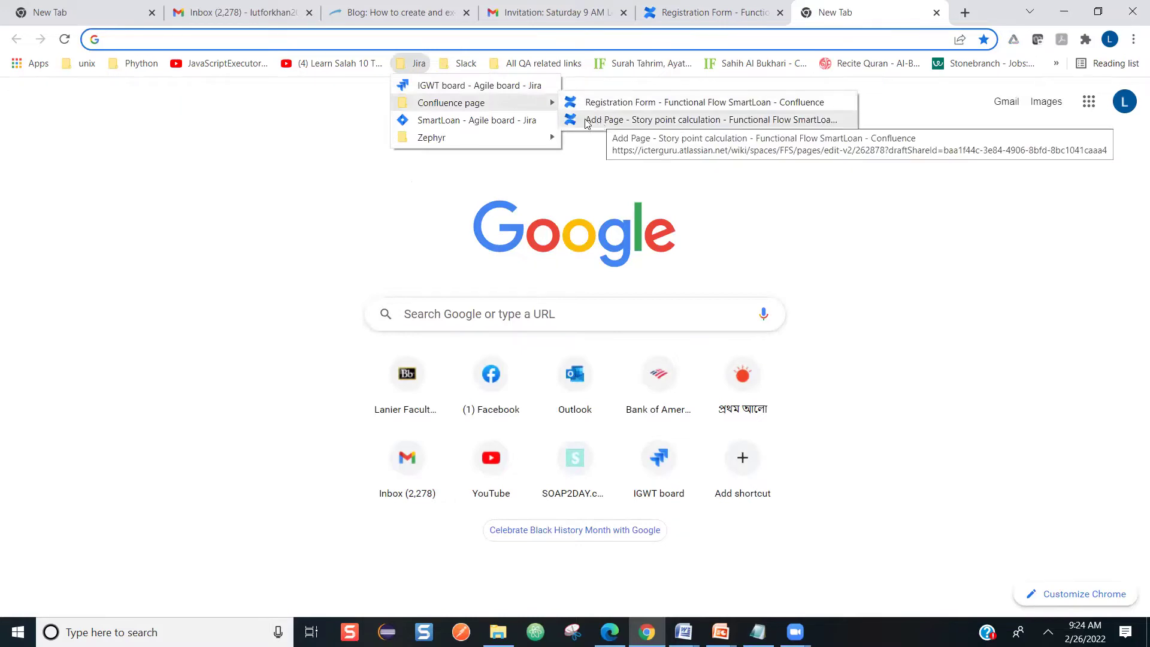
pyautogui.click(448, 90)
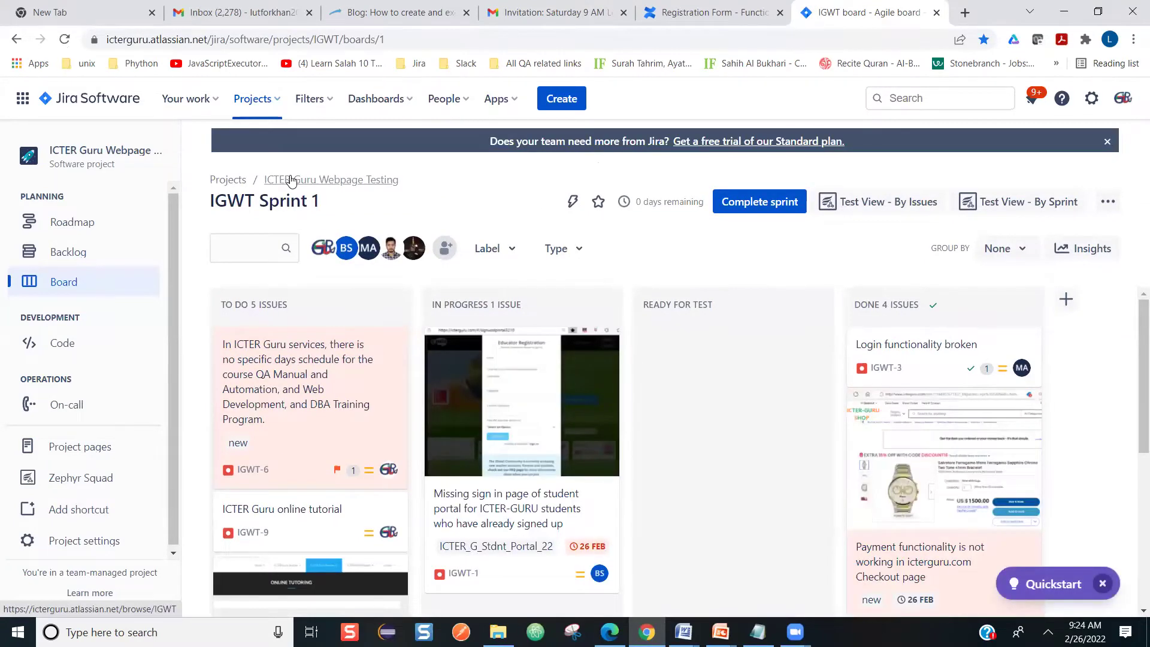
# Switch to the SmartLoan (SMAR) project board and open issue SMAR-6 Registration Functionality Testing
pyautogui.click(275, 103)
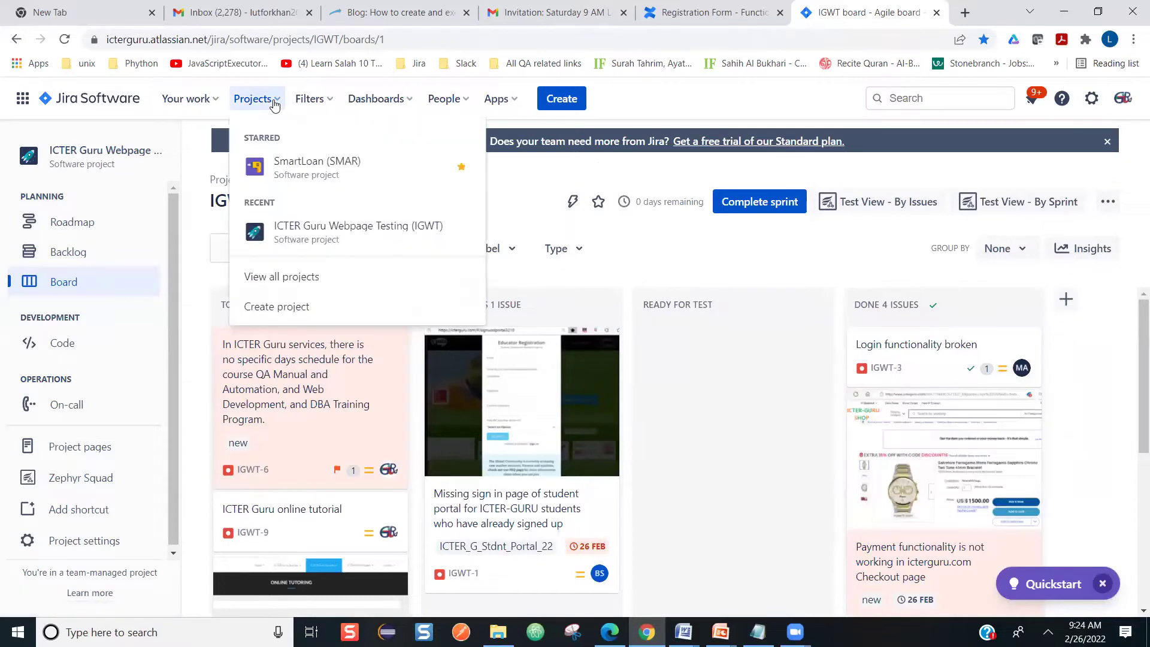
pyautogui.click(294, 173)
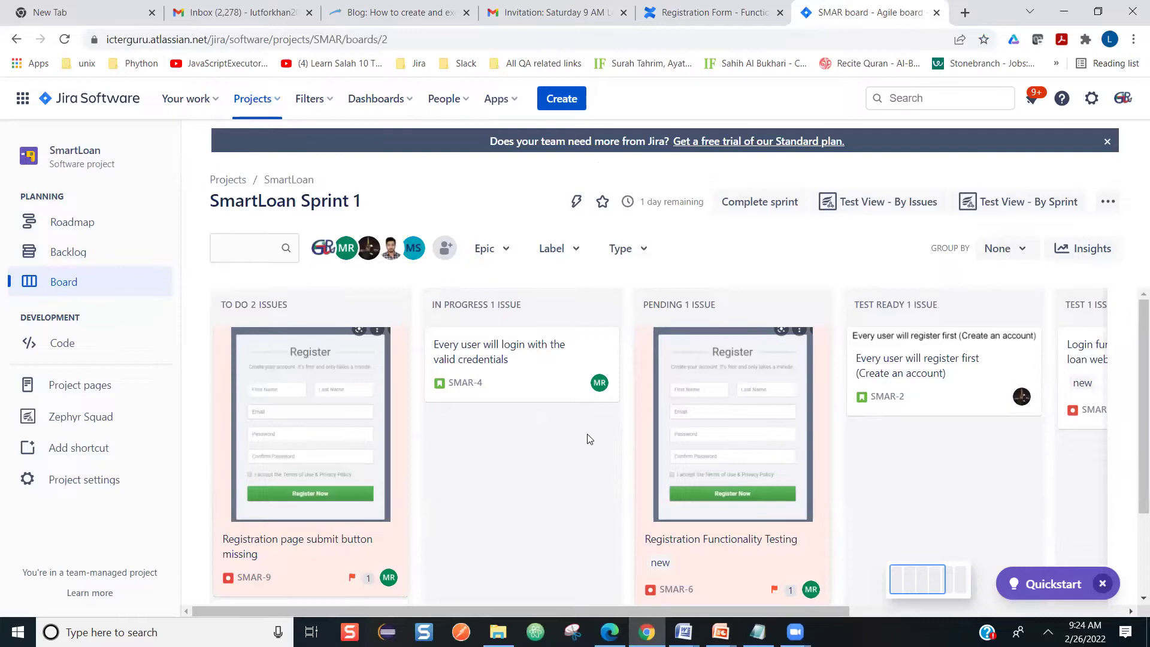
pyautogui.click(695, 476)
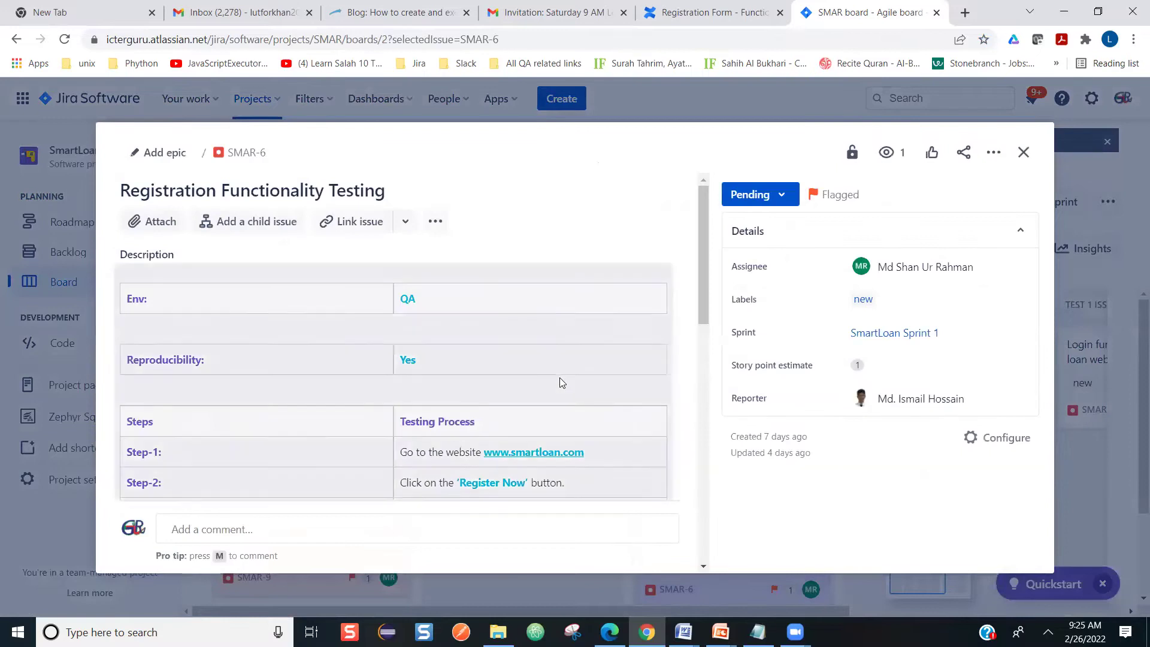
# Close SMAR-6 and open SMAR-2 'Every user will register first (Create an account)' from Test Ready
pyautogui.click(1024, 152)
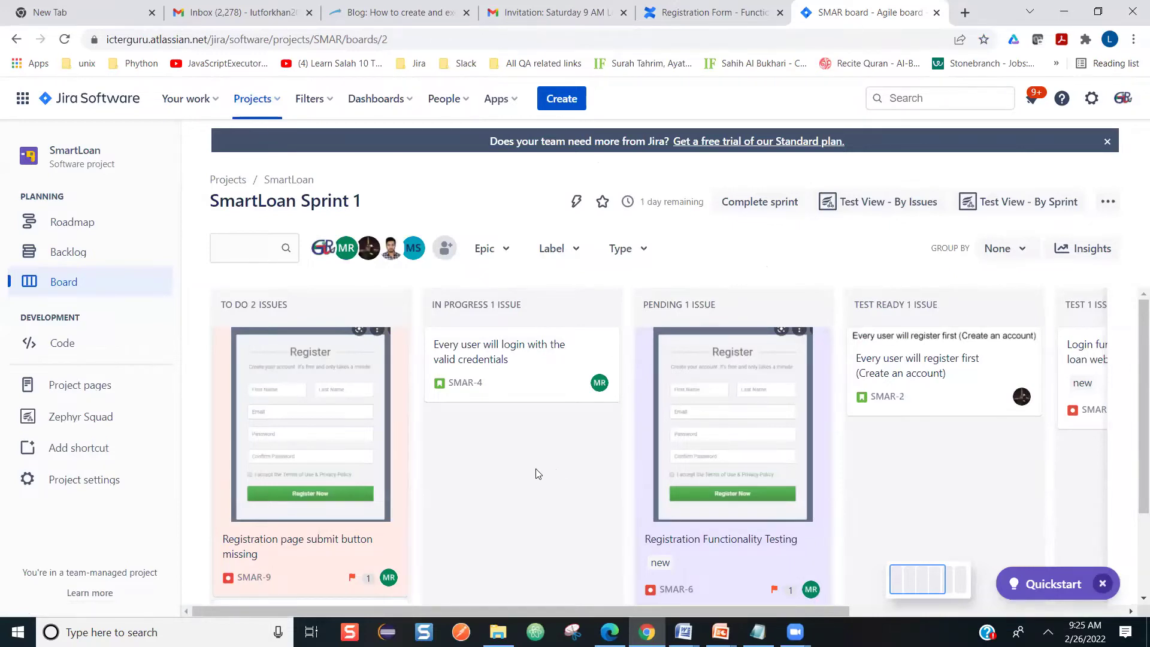
pyautogui.click(875, 374)
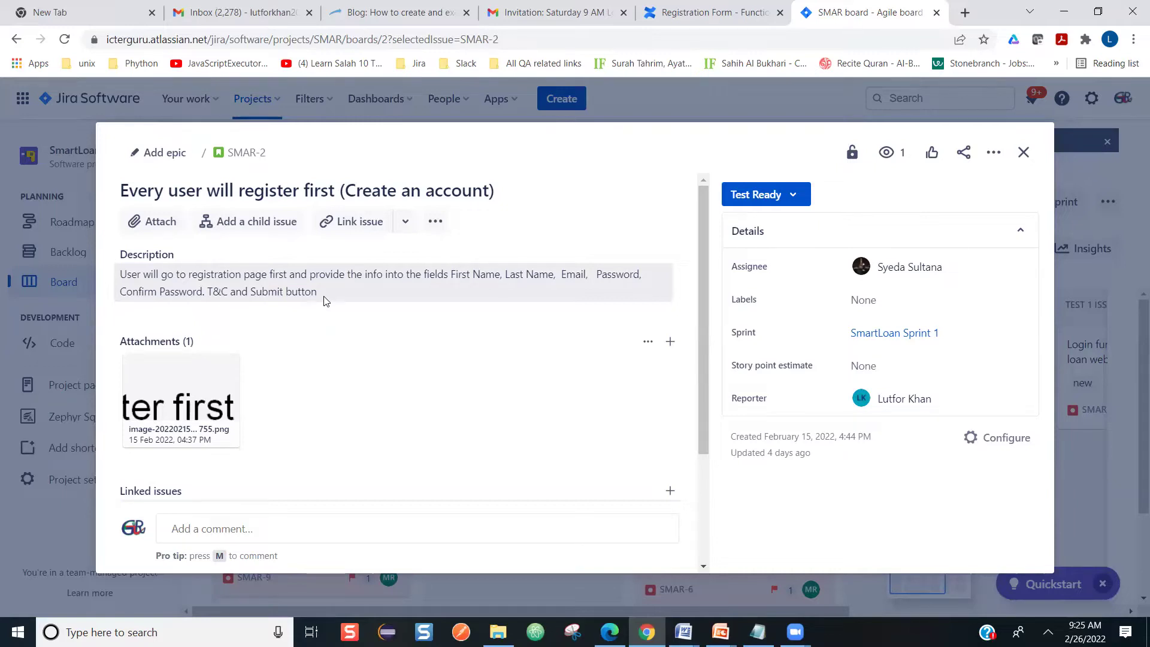
# Close the SMAR-2 issue details to get back to the SmartLoan Sprint 1 board
pyautogui.click(725, 90)
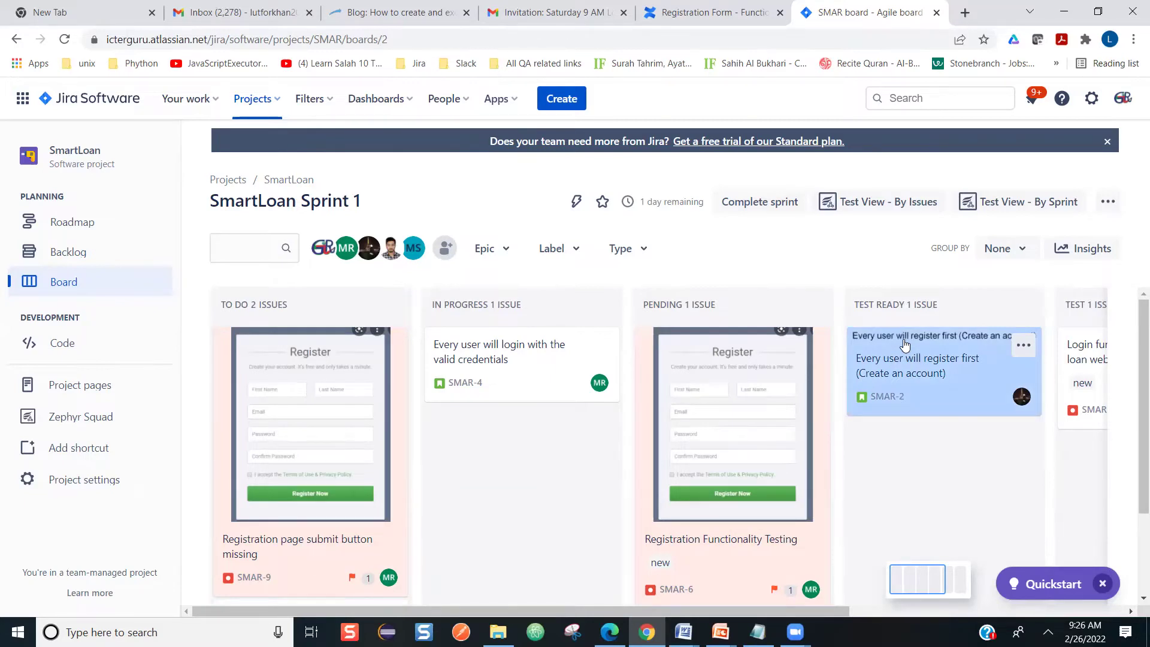
# Drag SMAR-2, drop it back in Test Ready, and reopen its issue details
pyautogui.moveTo(904, 344); pyautogui.dragTo(850, 387)
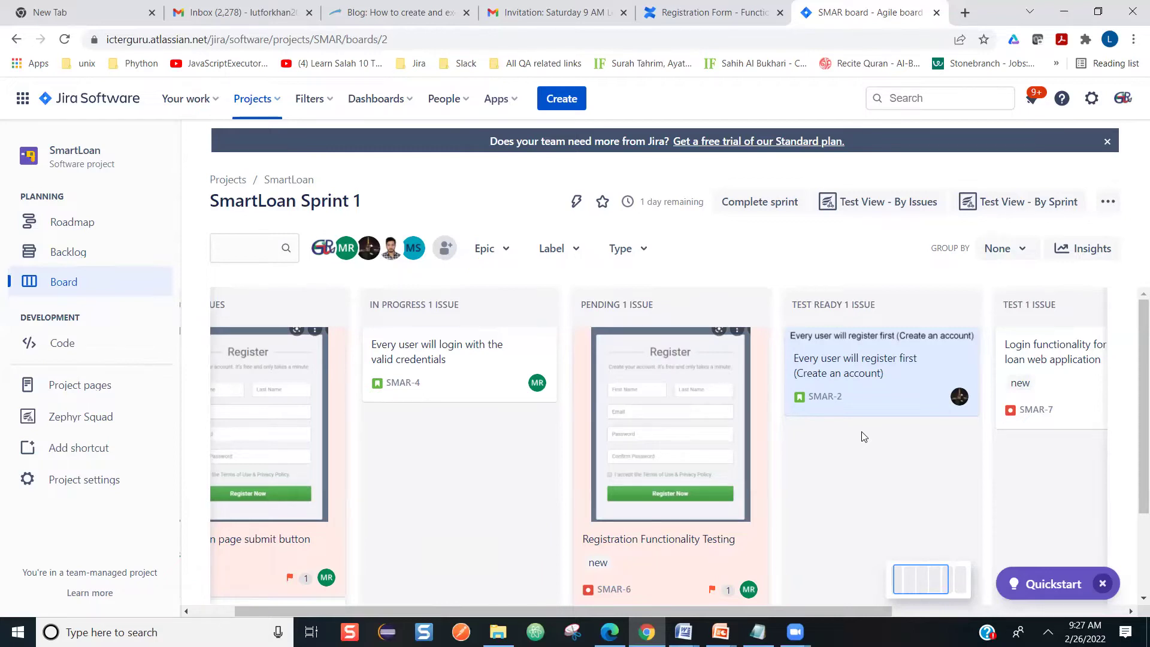
pyautogui.click(885, 392)
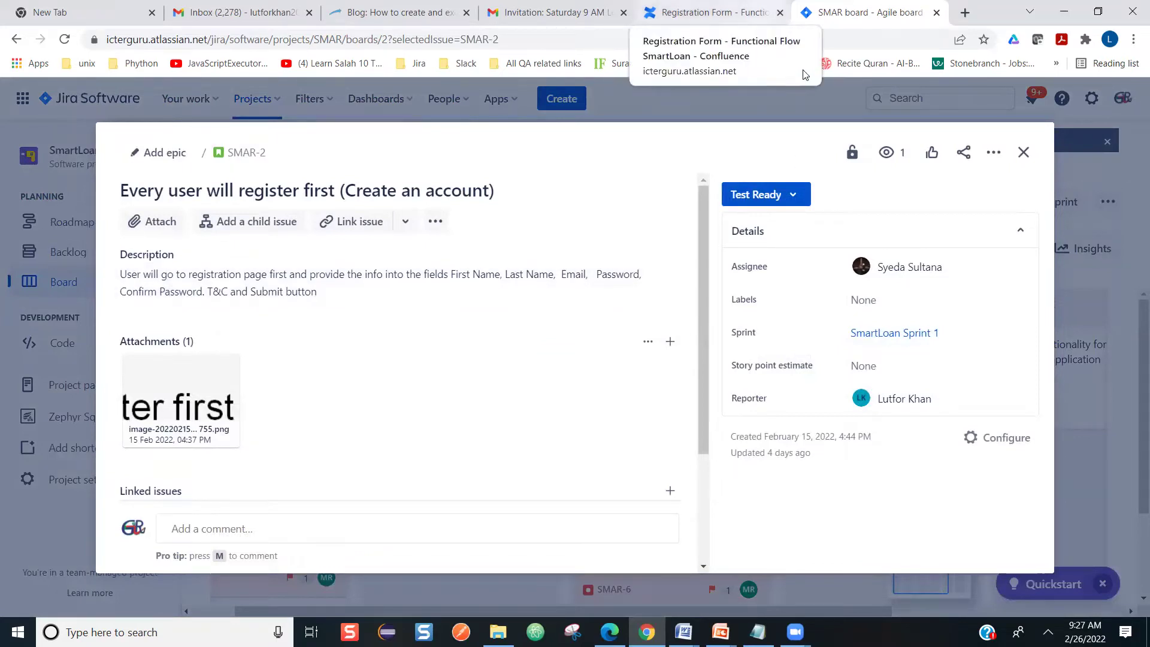
pyautogui.hotkey('ctrl', 'shift', 'Tab')
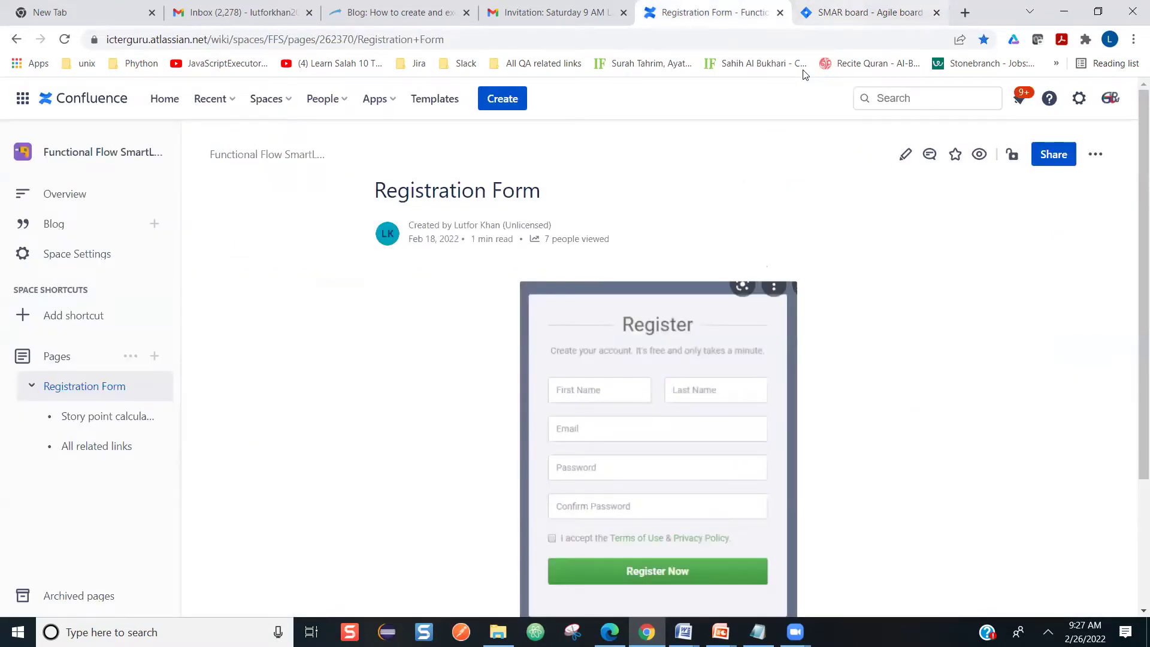
pyautogui.hotkey('ctrl', 'Tab')
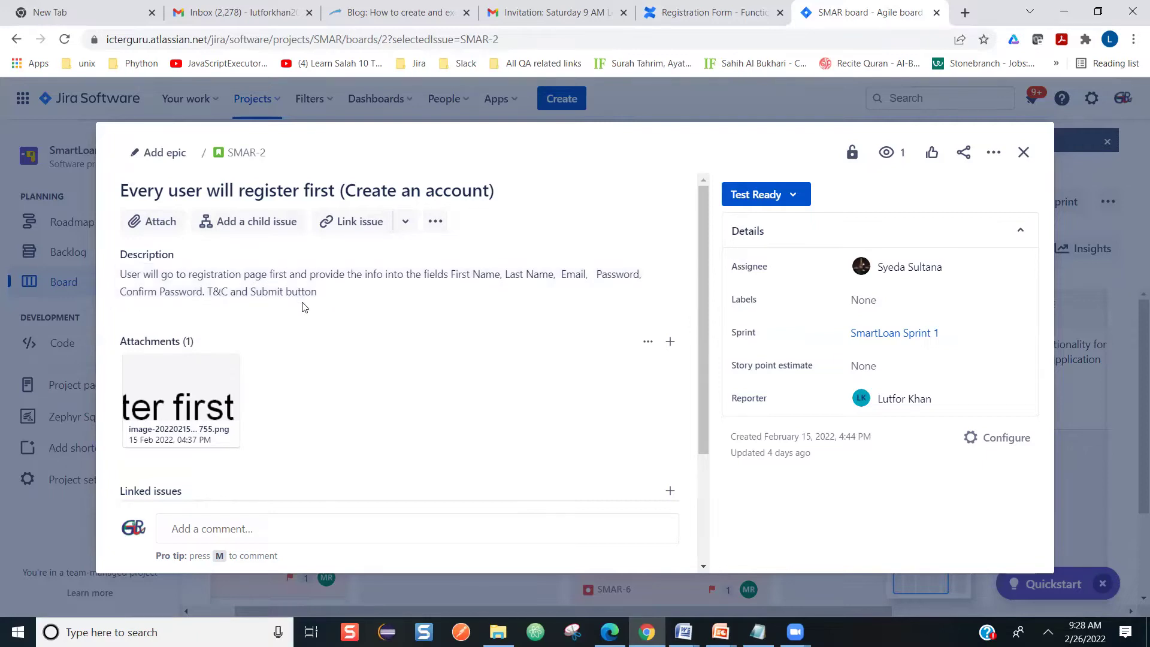
pyautogui.click(747, 26)
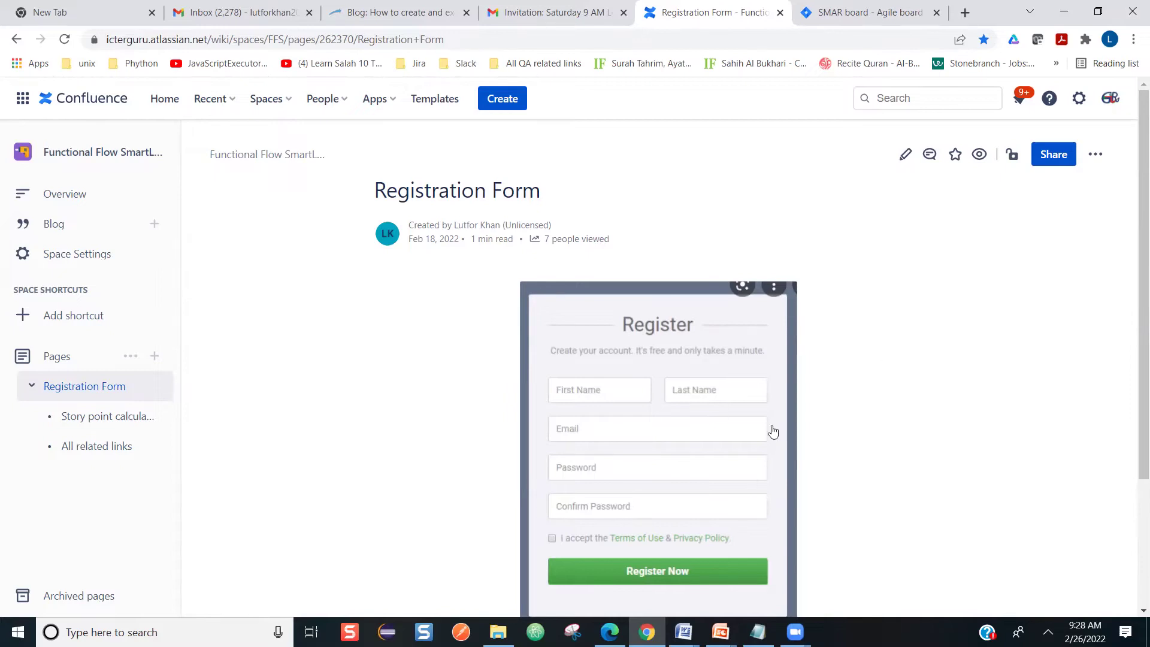
pyautogui.click(856, 12)
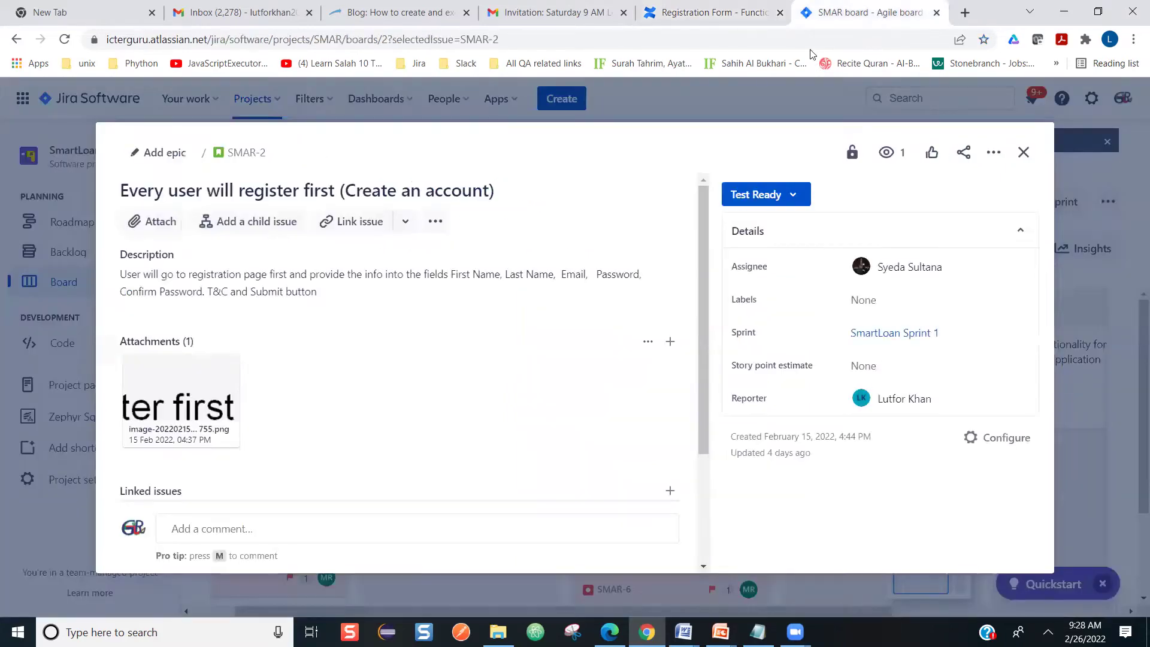
# Close the SMAR-2 issue and bring up the NotePad folder in File Explorer
pyautogui.click(1024, 152)
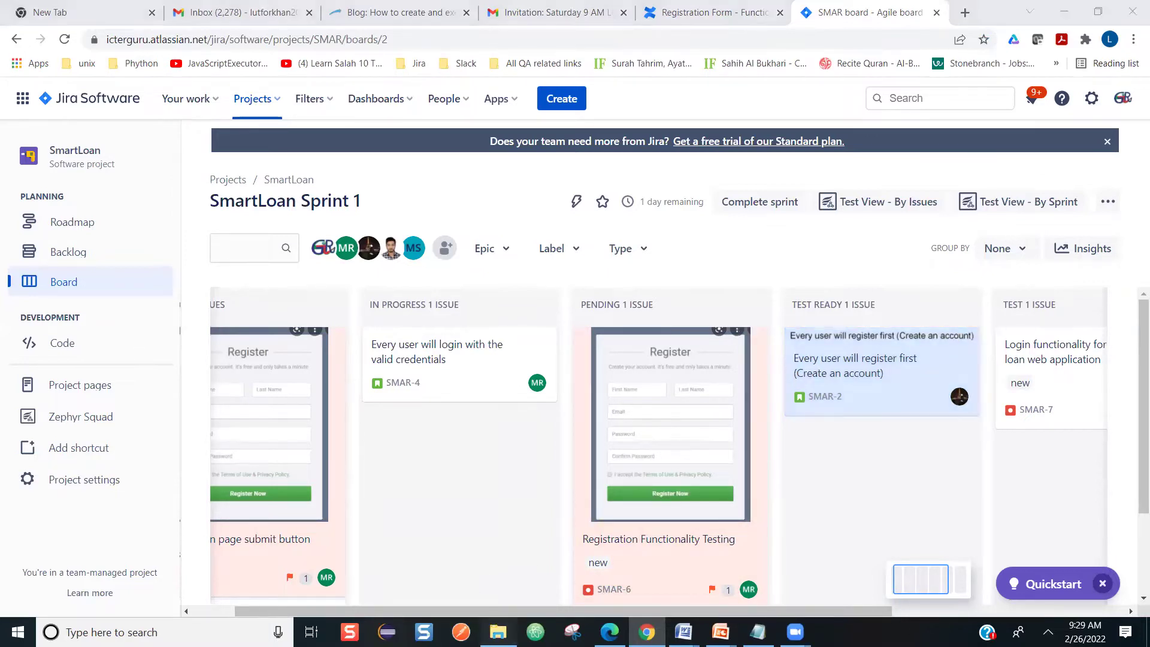
pyautogui.click(497, 632)
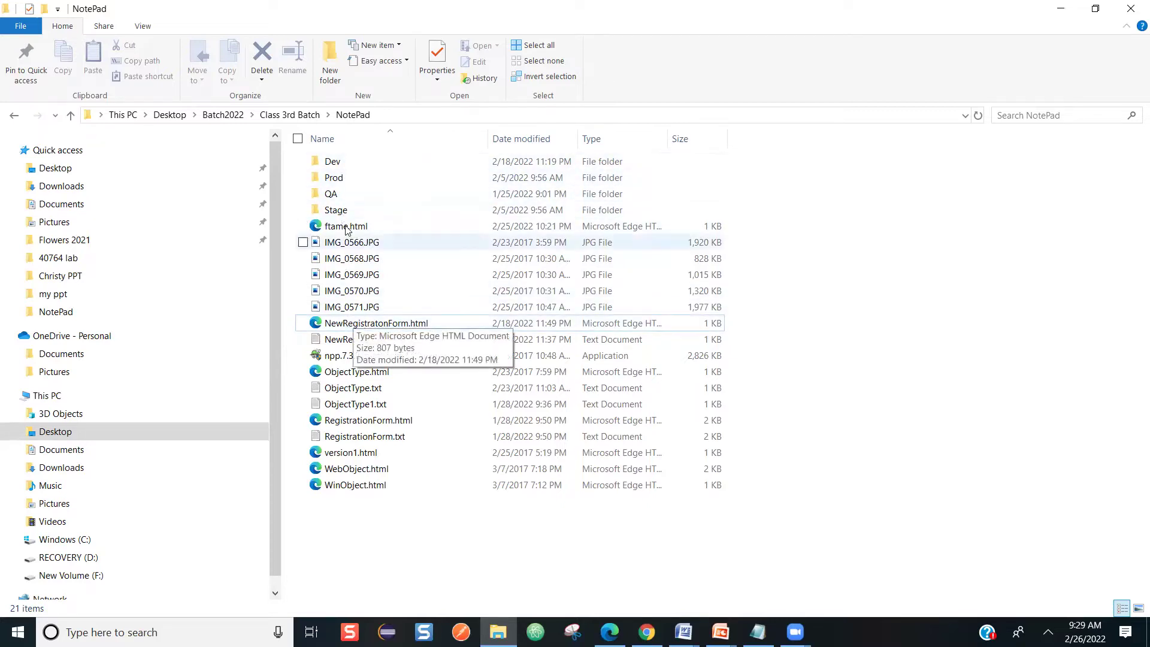
# Look inside the QA subfolder, then copy NewRegistratonForm.html from the NotePad folder
pyautogui.doubleClick(335, 199)
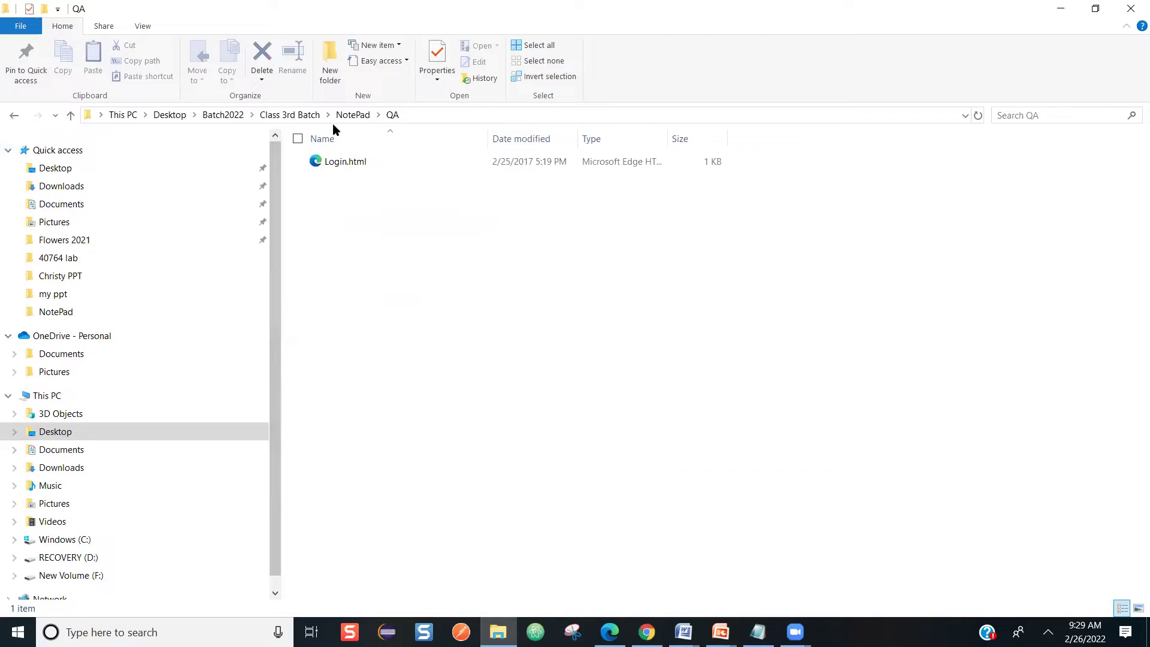
pyautogui.click(353, 115)
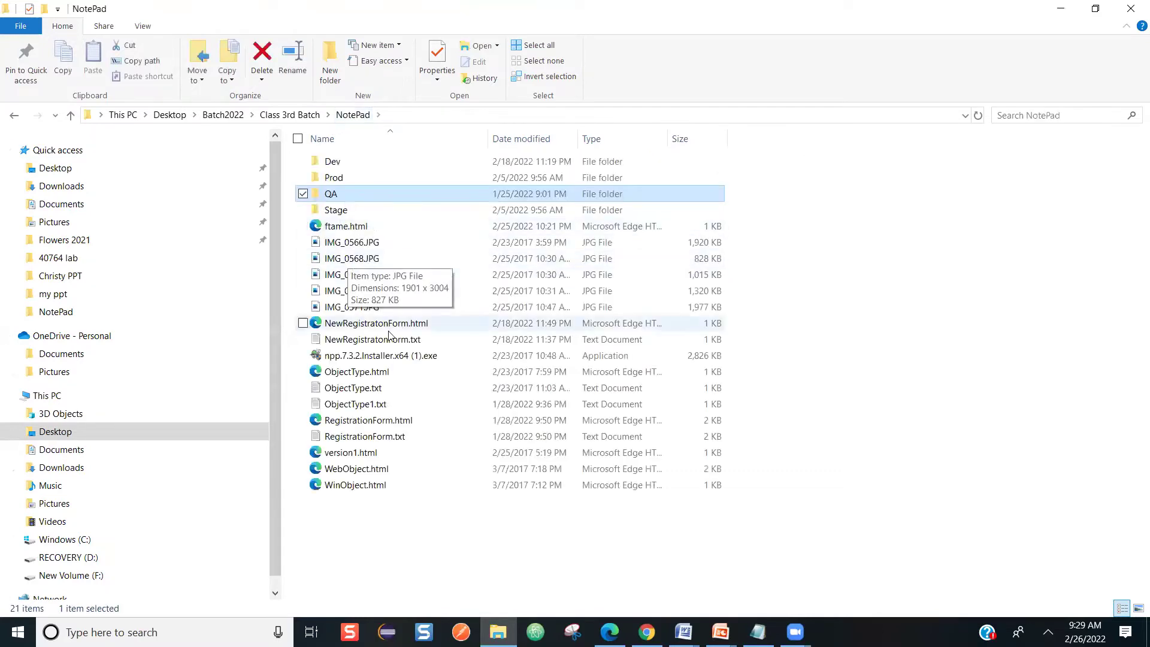
pyautogui.click(373, 328)
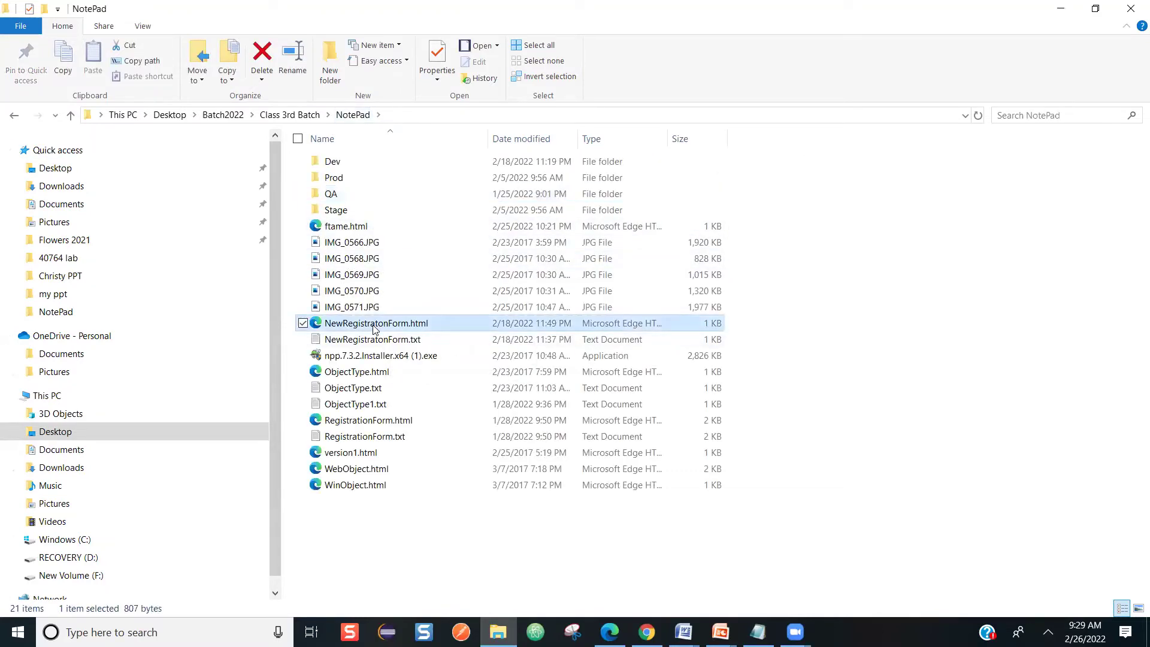
pyautogui.rightClick(373, 328)
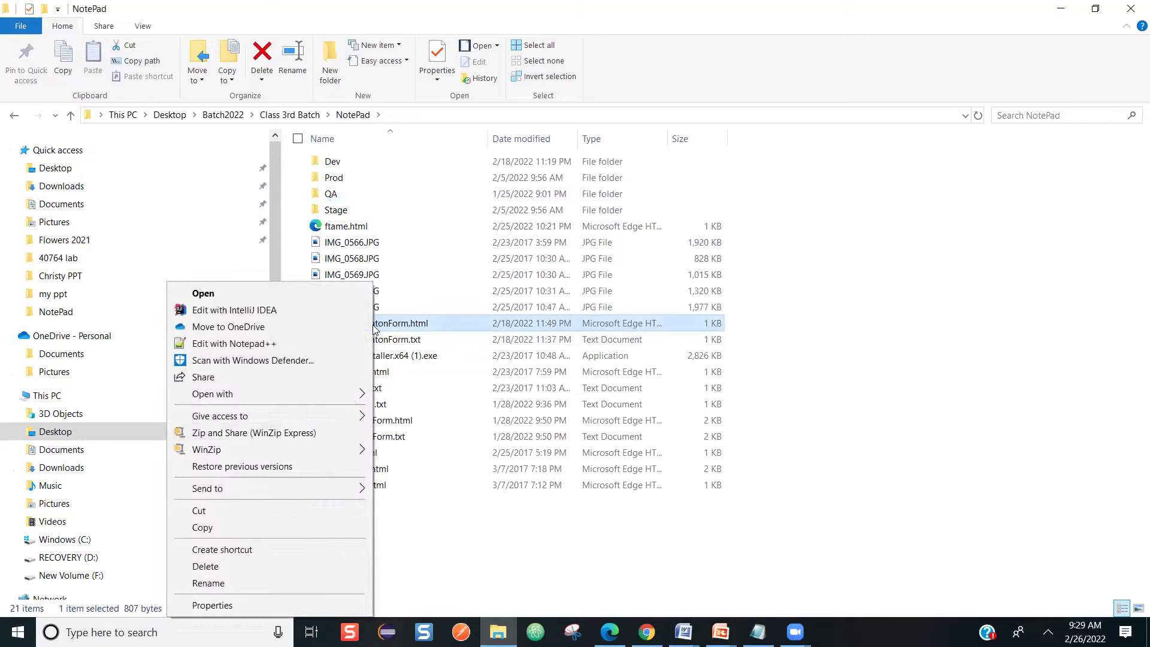
pyautogui.click(215, 526)
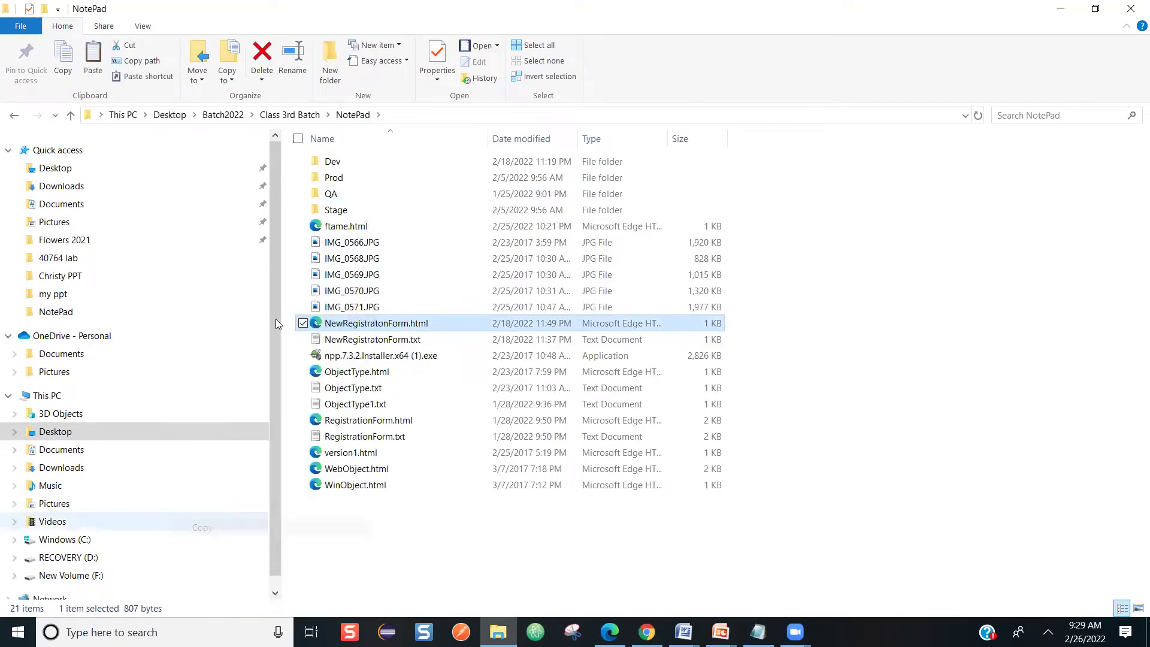
# Paste NewRegistratonForm.html into the QA folder next to Login.html
pyautogui.doubleClick(344, 195)
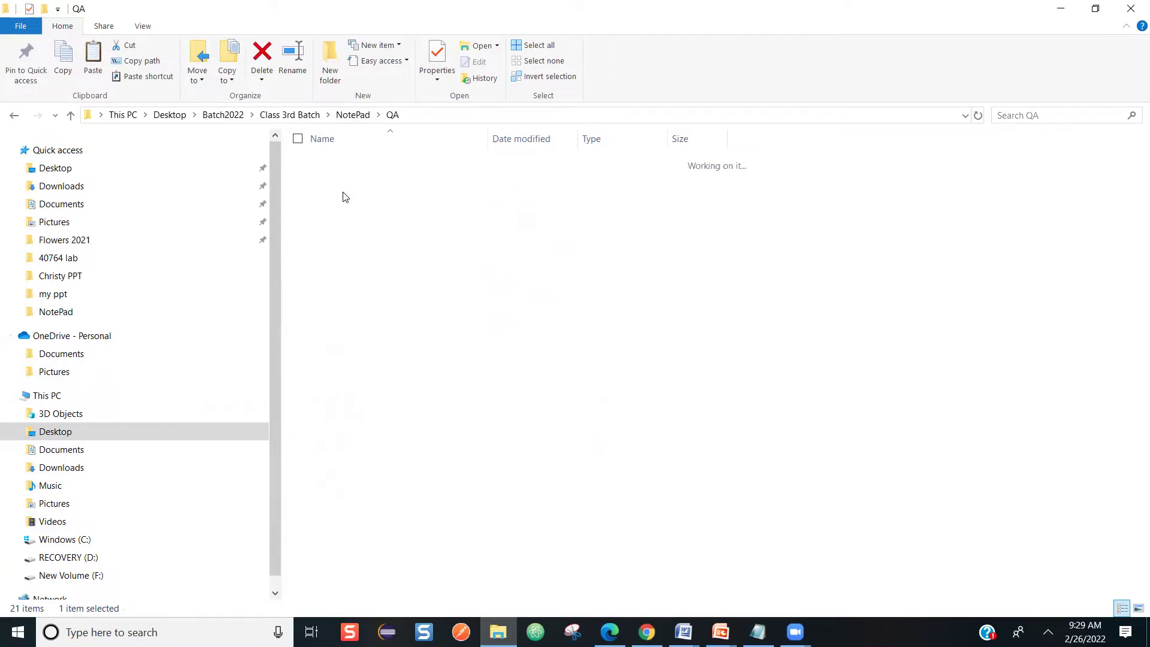
pyautogui.rightClick(341, 243)
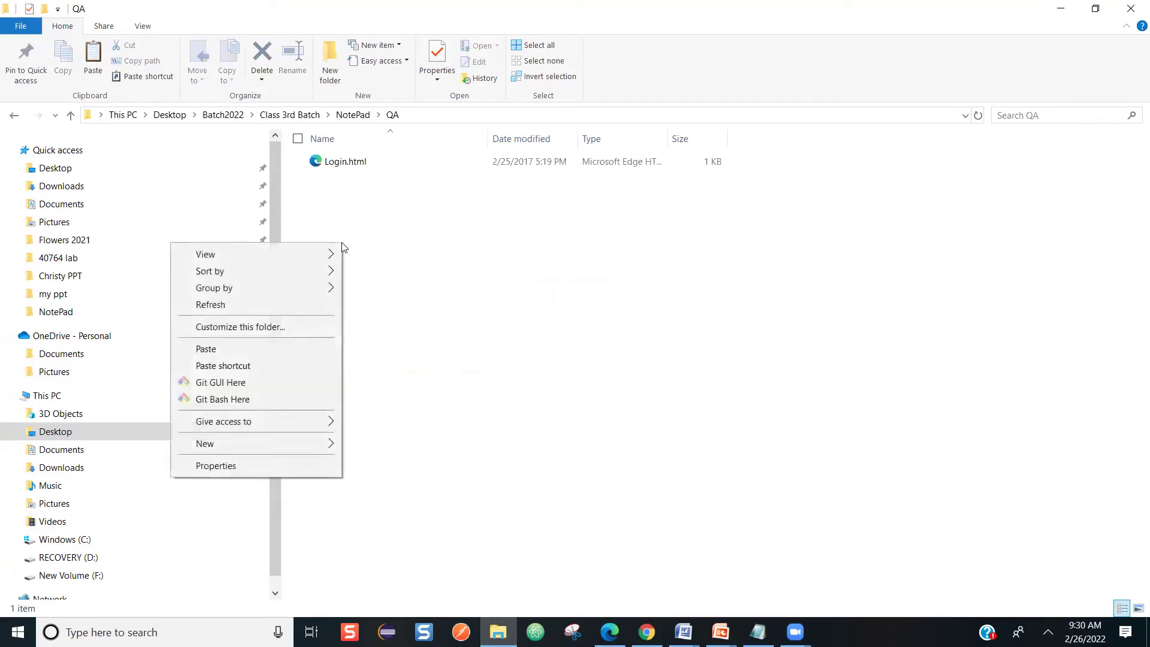
pyautogui.click(230, 347)
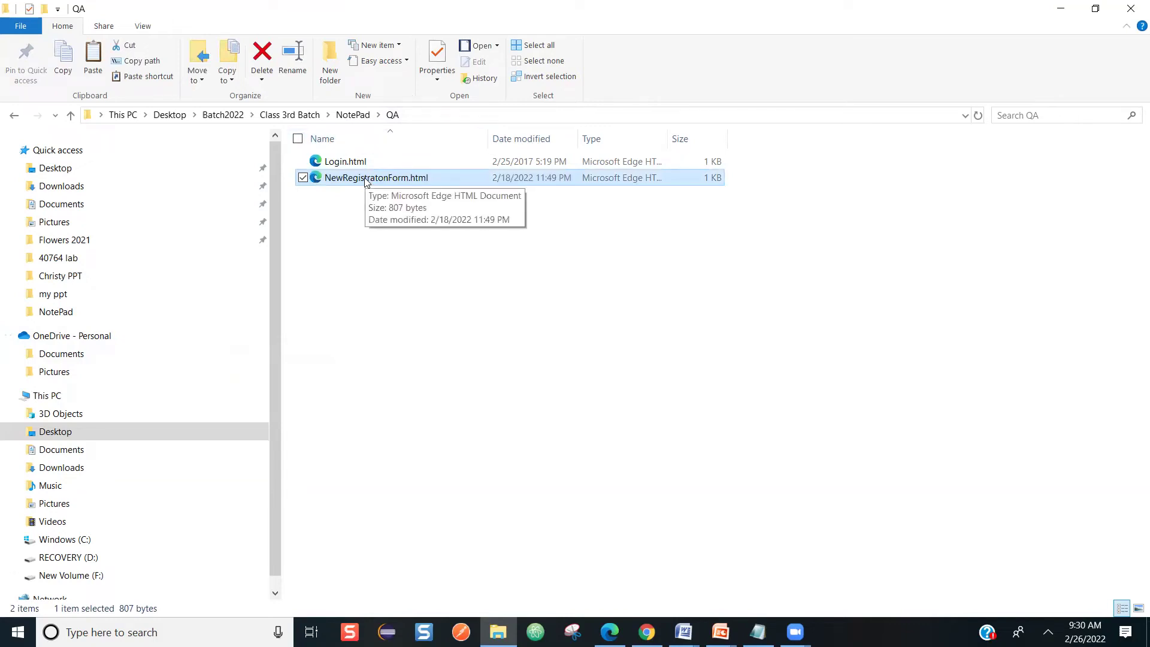
# Open the pasted NewRegistratonForm.html from QA in Microsoft Edge to view the Register form
pyautogui.click(1064, 6)
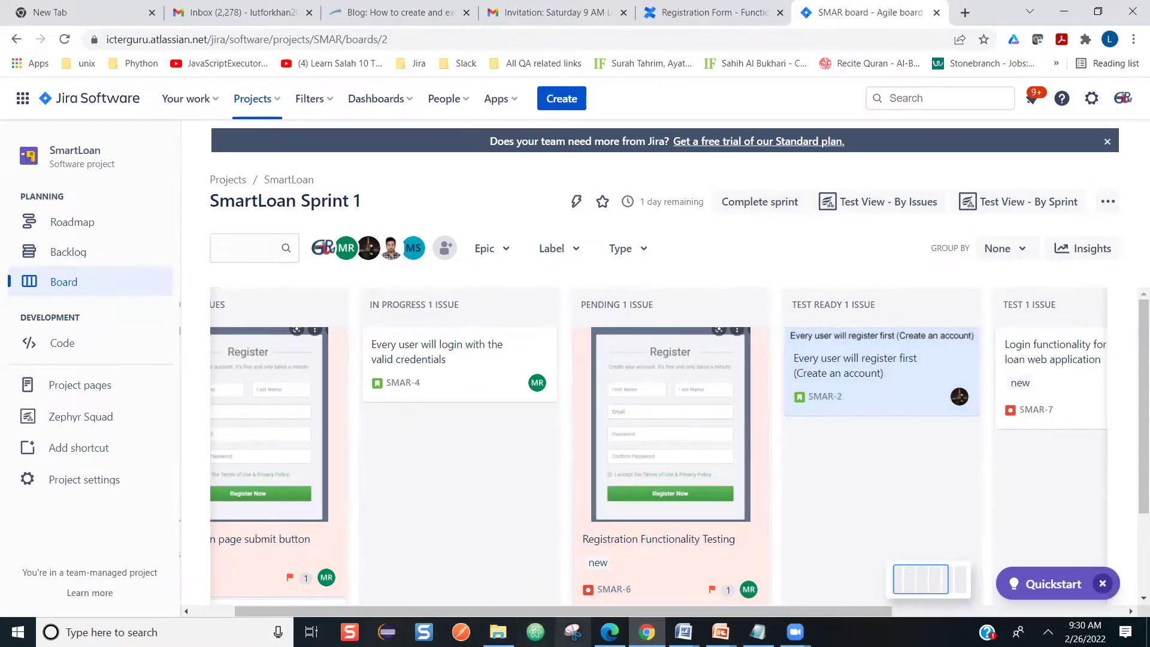
pyautogui.click(498, 632)
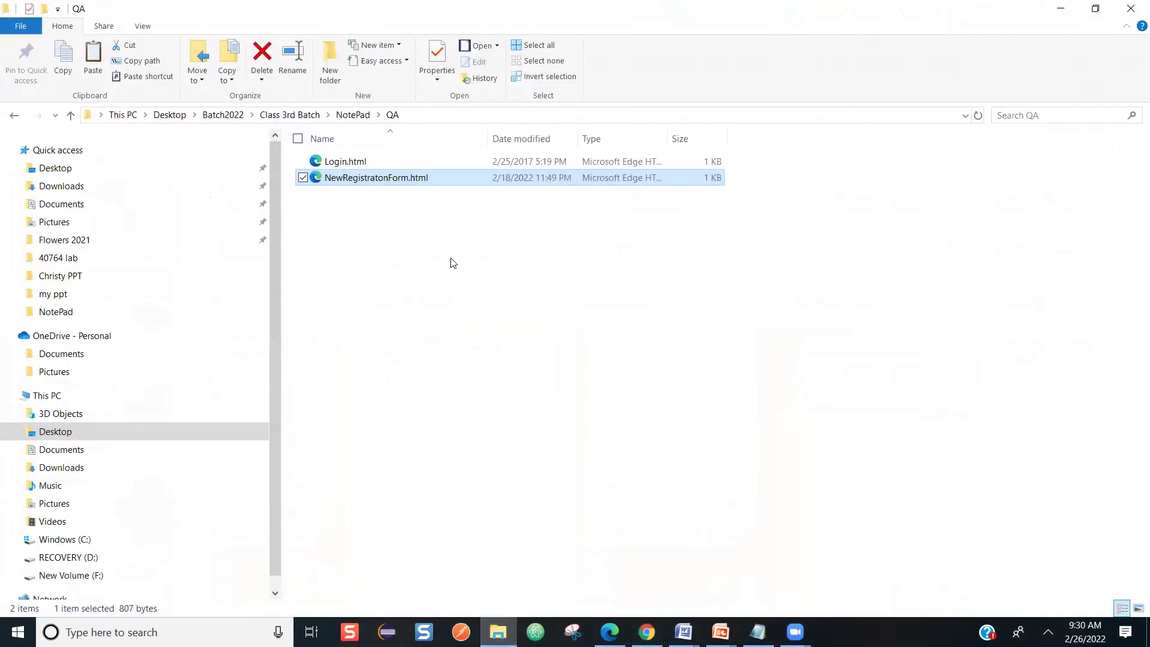
pyautogui.doubleClick(390, 178)
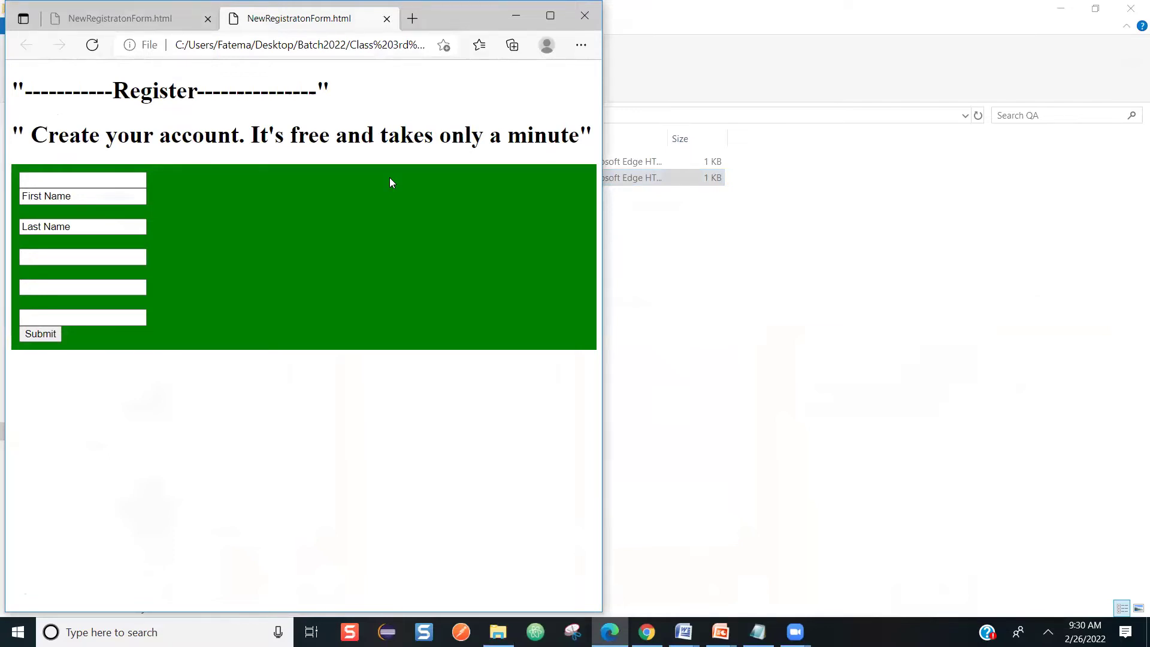
# Leave the Register form in Edge and bring the Jira SmartLoan Sprint 1 board back to the front
pyautogui.click(688, 287)
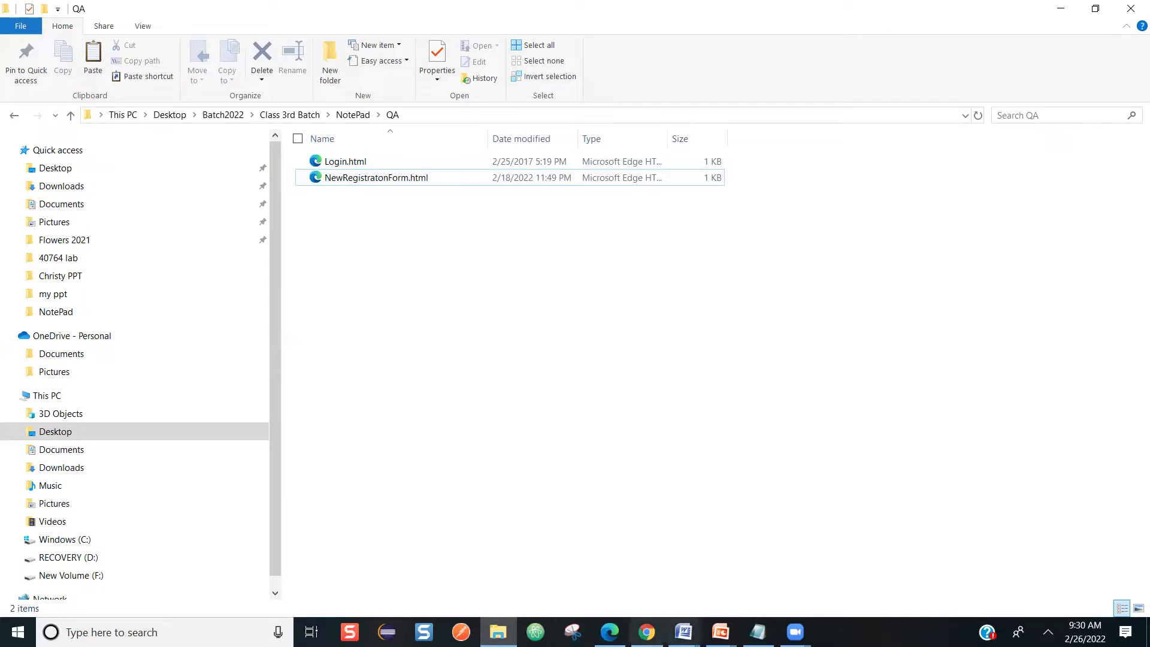
pyautogui.click(646, 632)
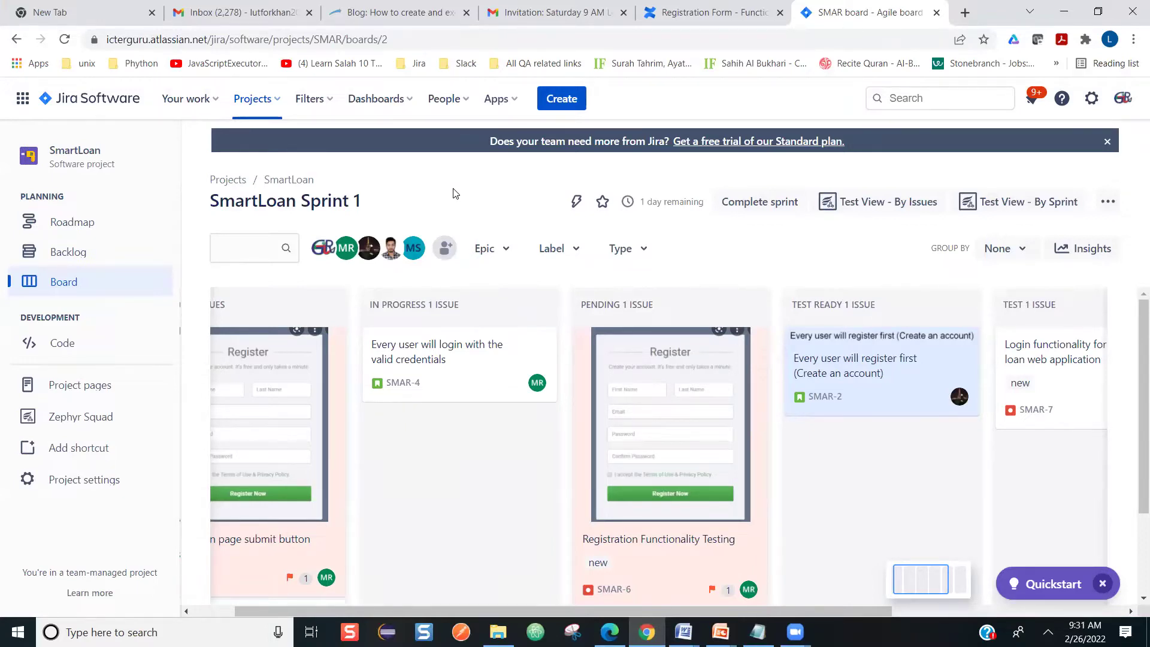
# Show the Zephyr Squad menu and open the SMAR-10 'Login functionality is broken_LK' card from TO DO
pyautogui.click(78, 418)
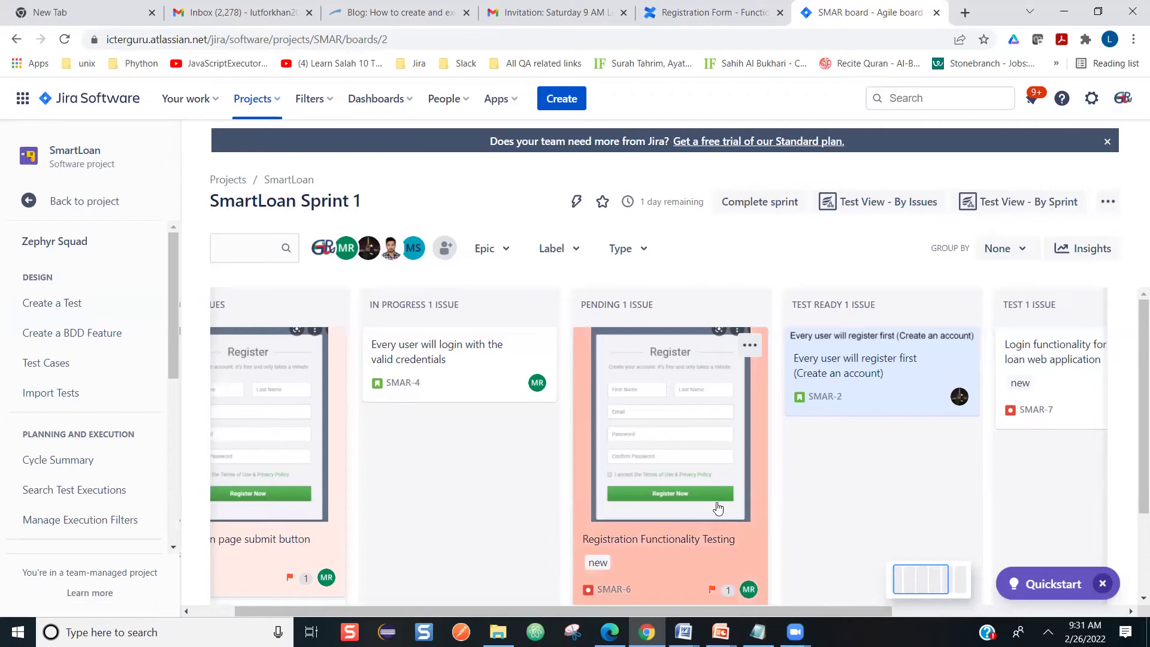
pyautogui.scroll(-2, 1133, 598)
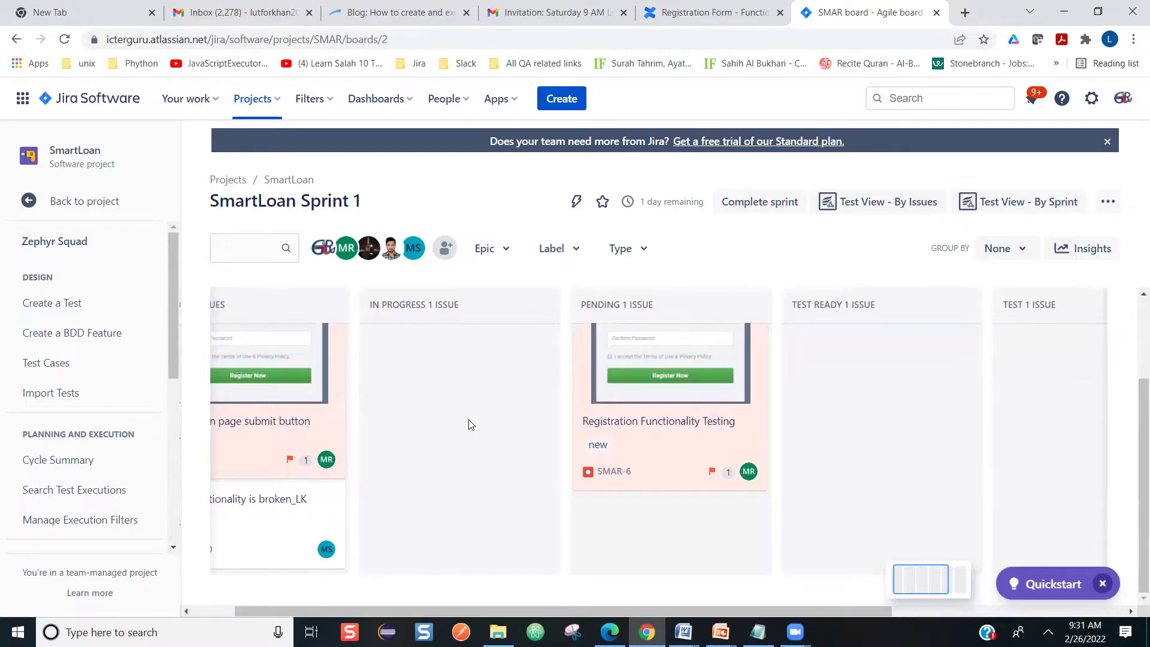
pyautogui.moveTo(392, 611); pyautogui.dragTo(299, 590)
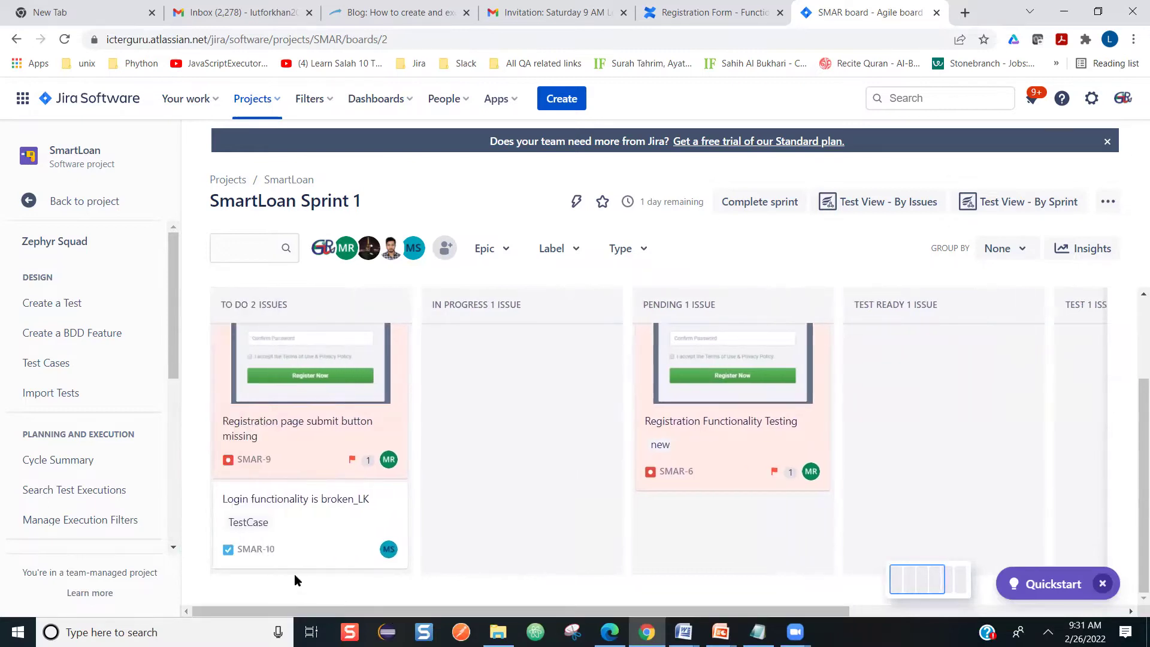
pyautogui.click(287, 523)
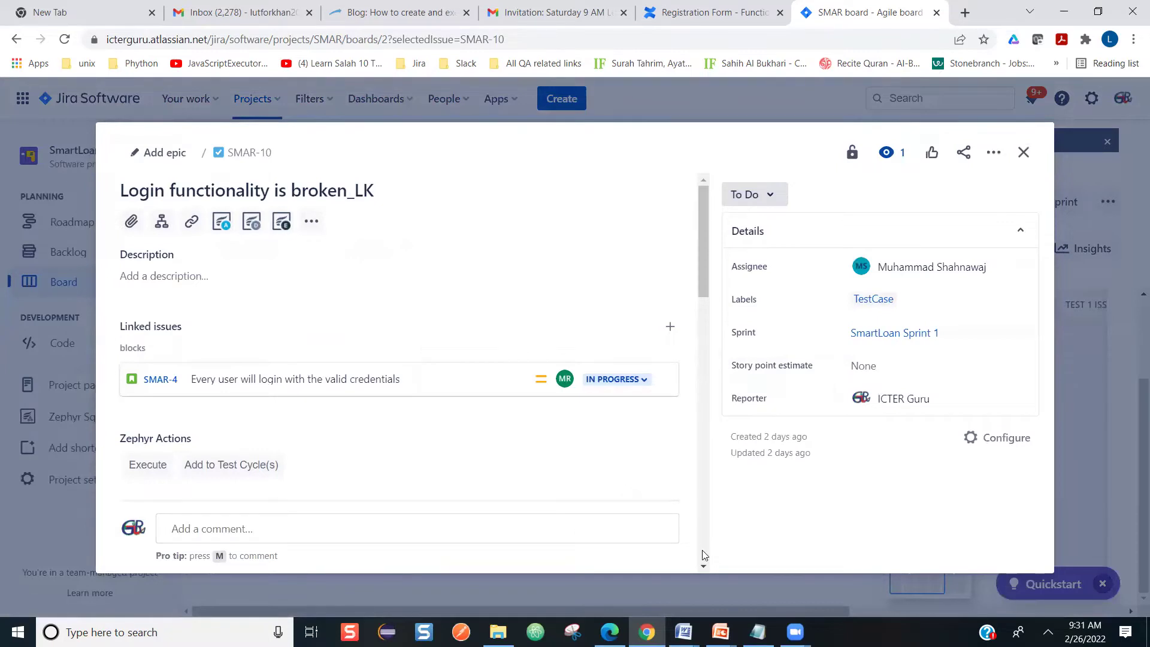
# Bring SMAR-10's Test Details into view and select the registration form's file address in Edge
pyautogui.scroll(-5, 703, 566)
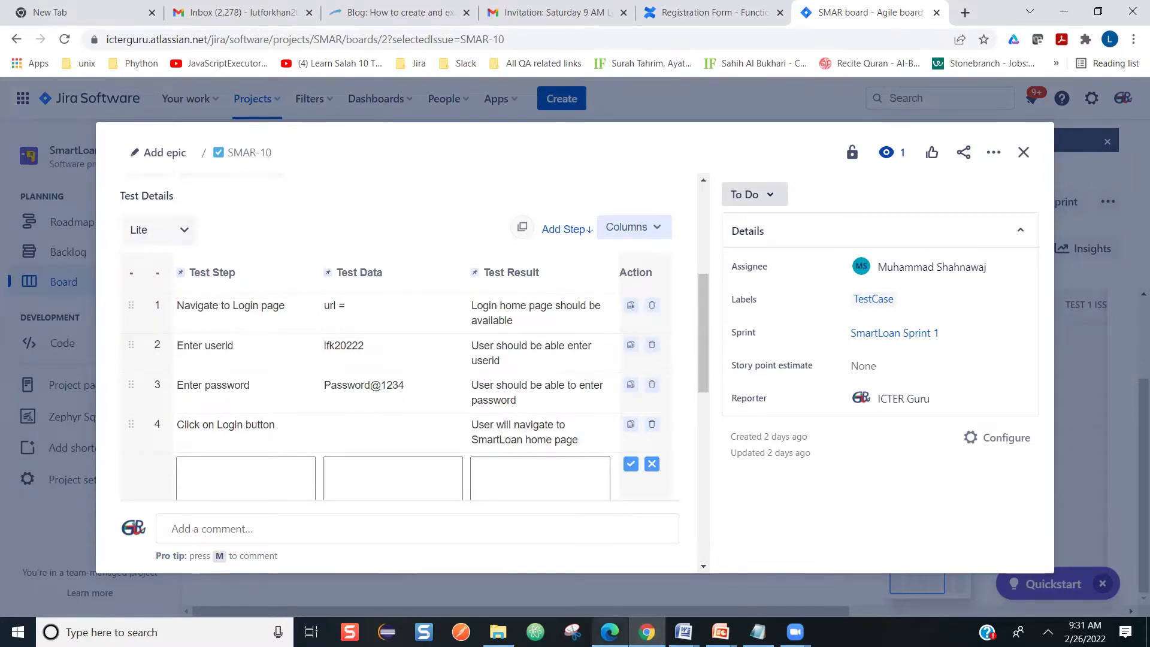
pyautogui.click(610, 632)
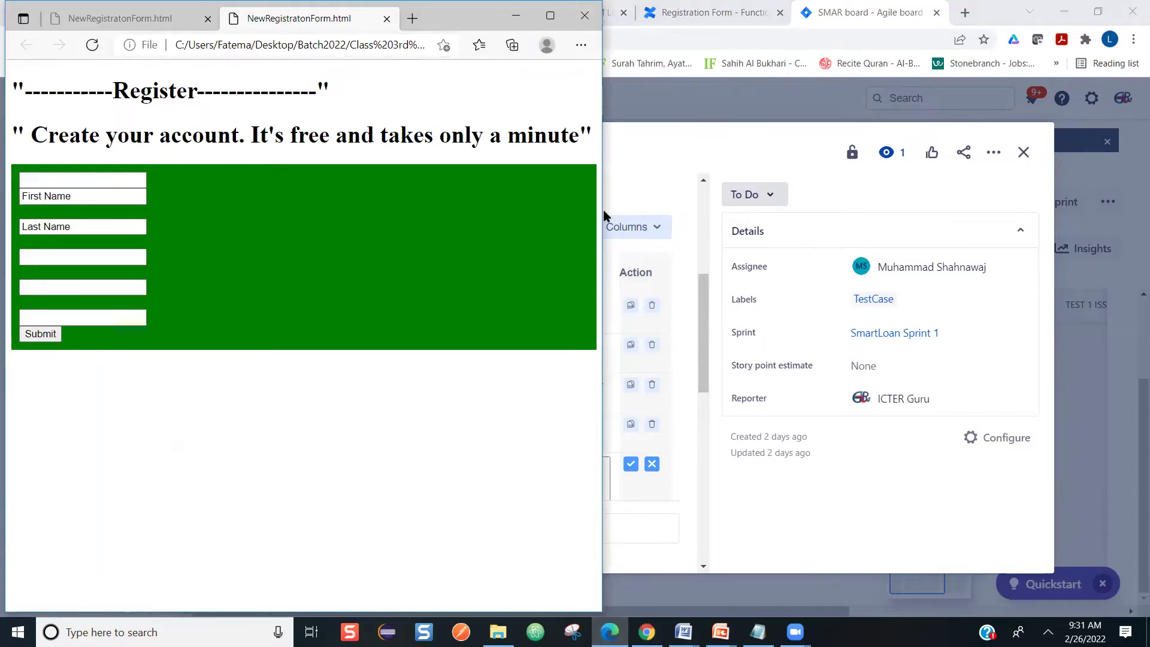
pyautogui.click(642, 186)
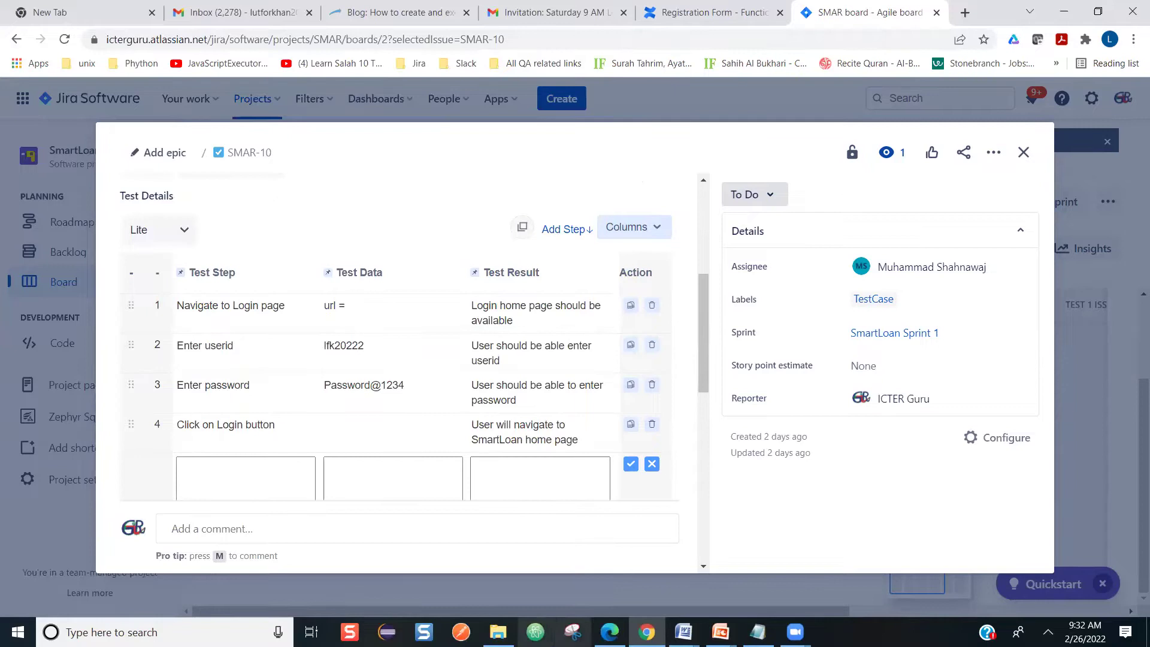
pyautogui.click(609, 632)
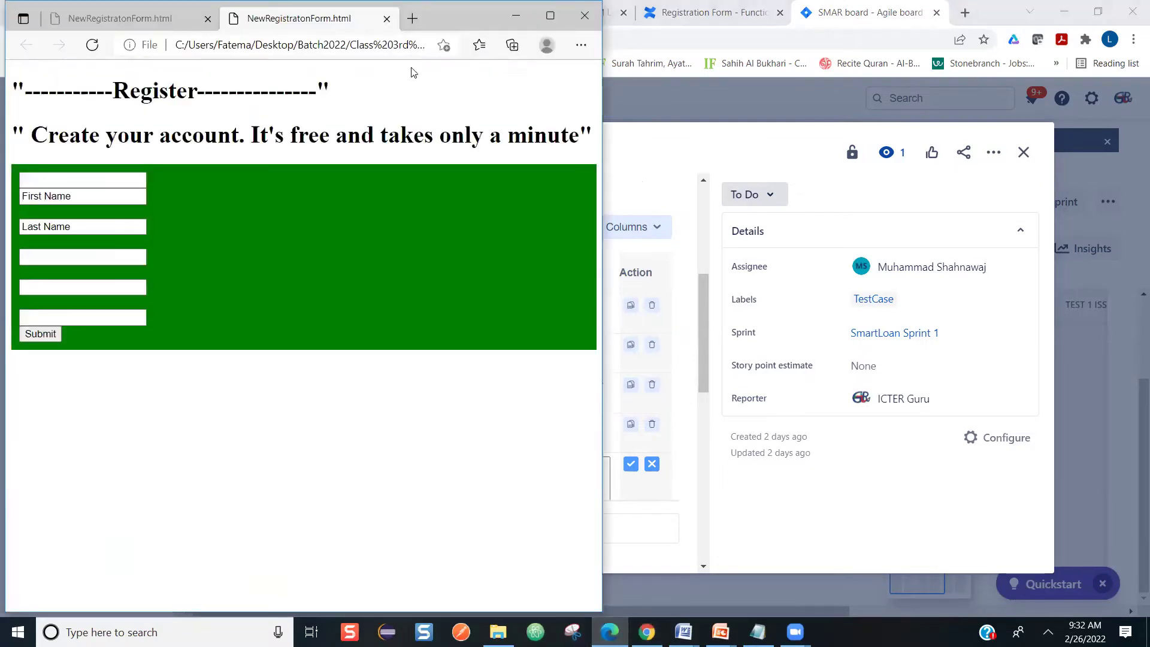
pyautogui.click(406, 46)
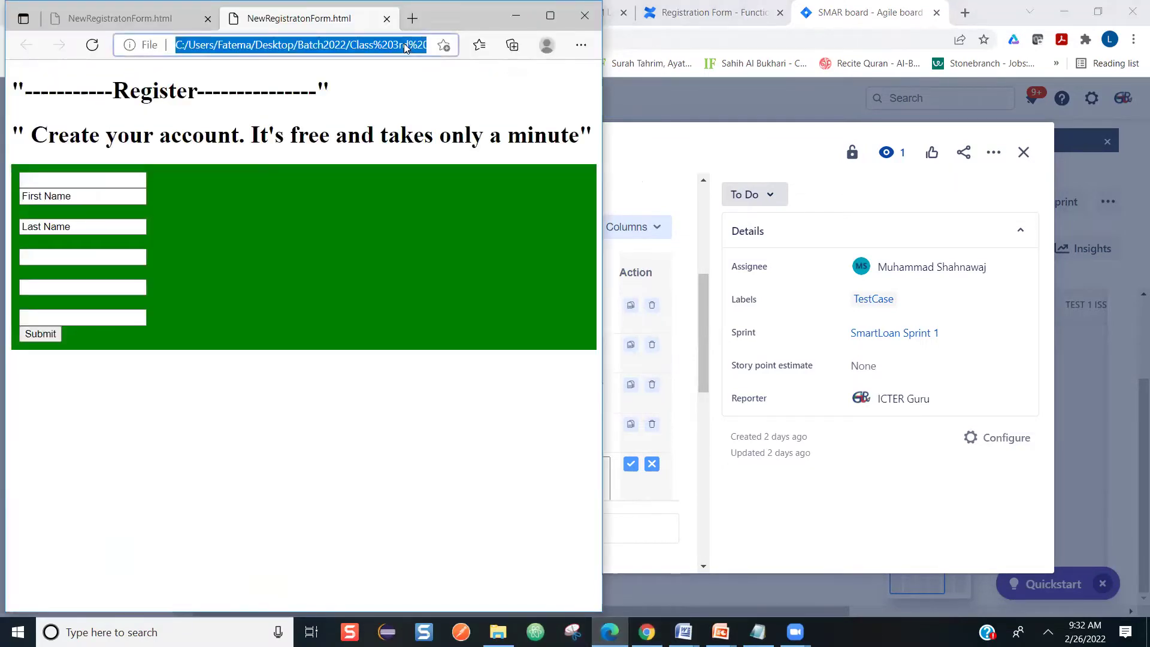
pyautogui.click(635, 166)
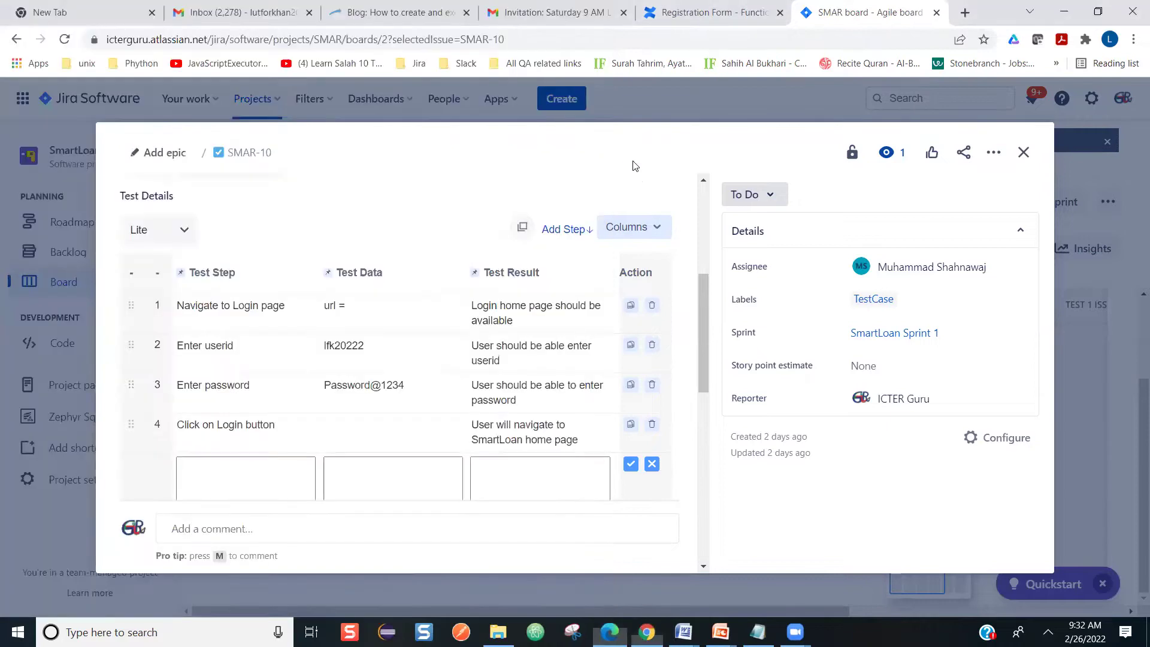
# Paste the NewRegistratonForm.html file URL into step 1's Test Data after 'url ='
pyautogui.click(366, 314)
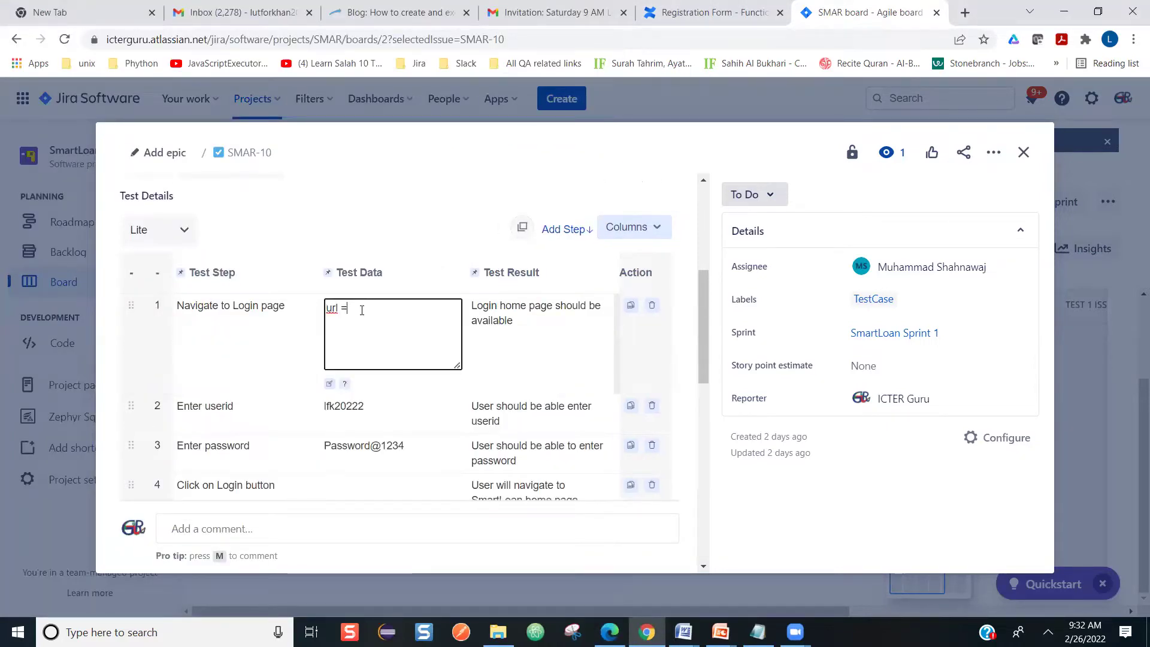
pyautogui.hotkey('ctrl', 'v')
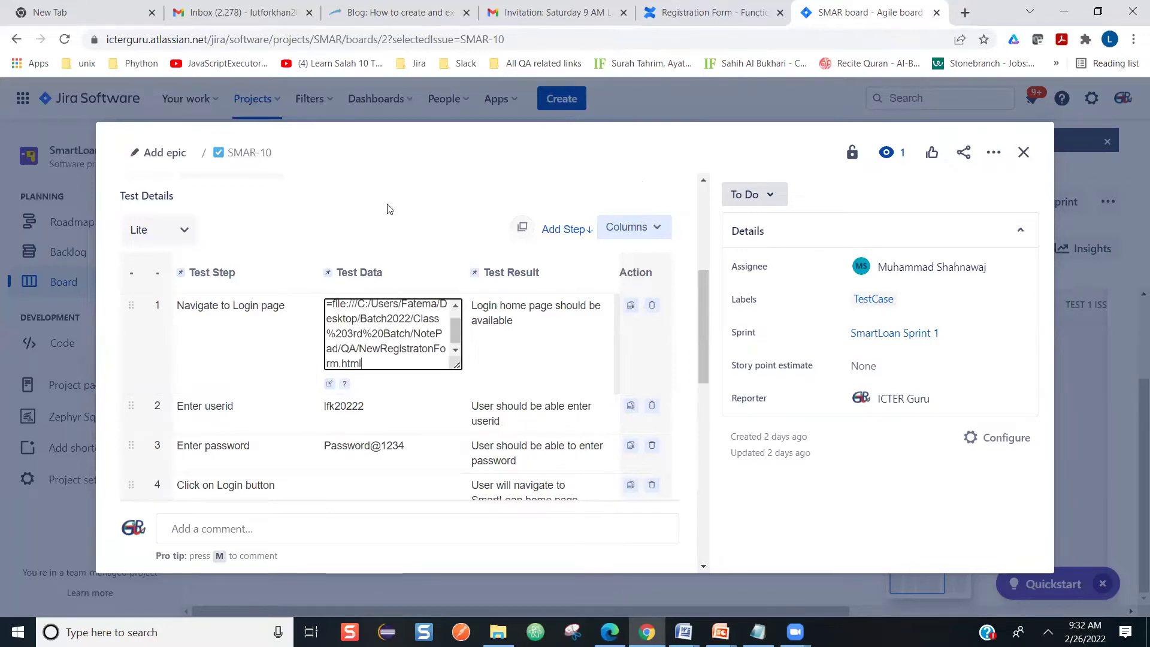
pyautogui.click(388, 209)
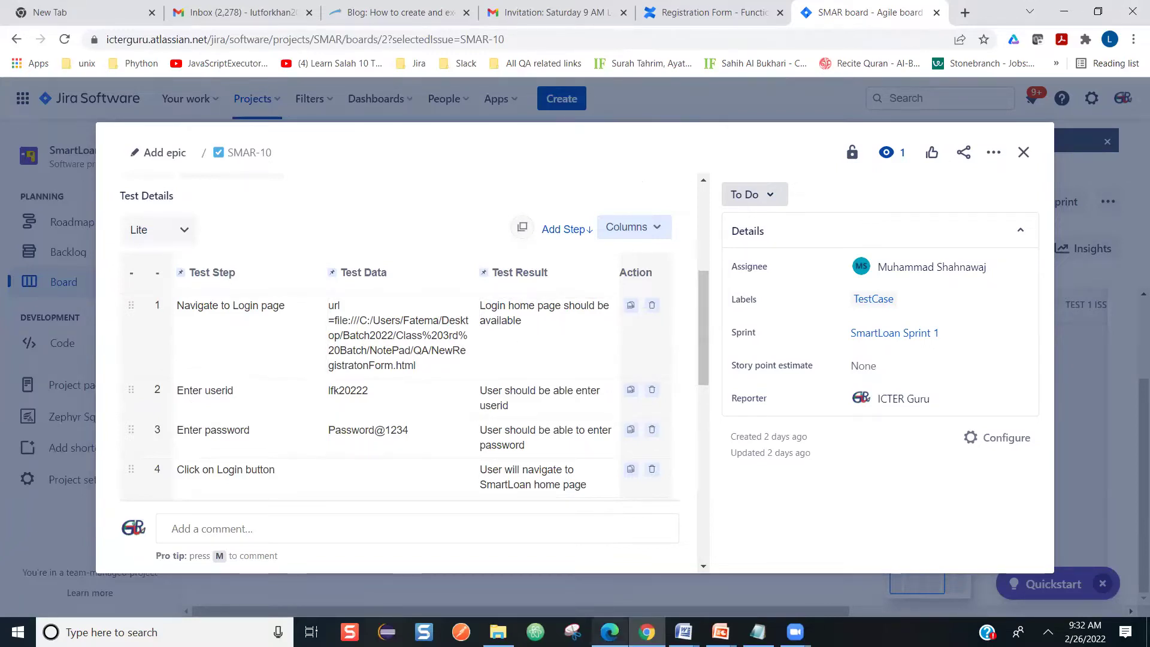
pyautogui.click(609, 632)
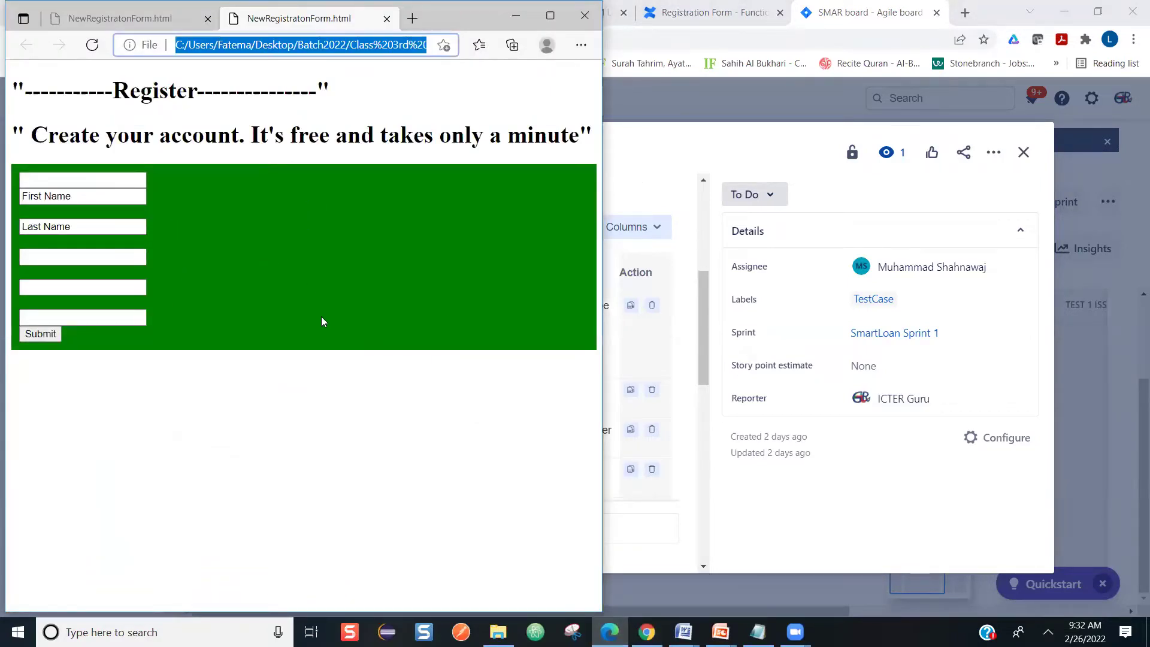
pyautogui.click(667, 154)
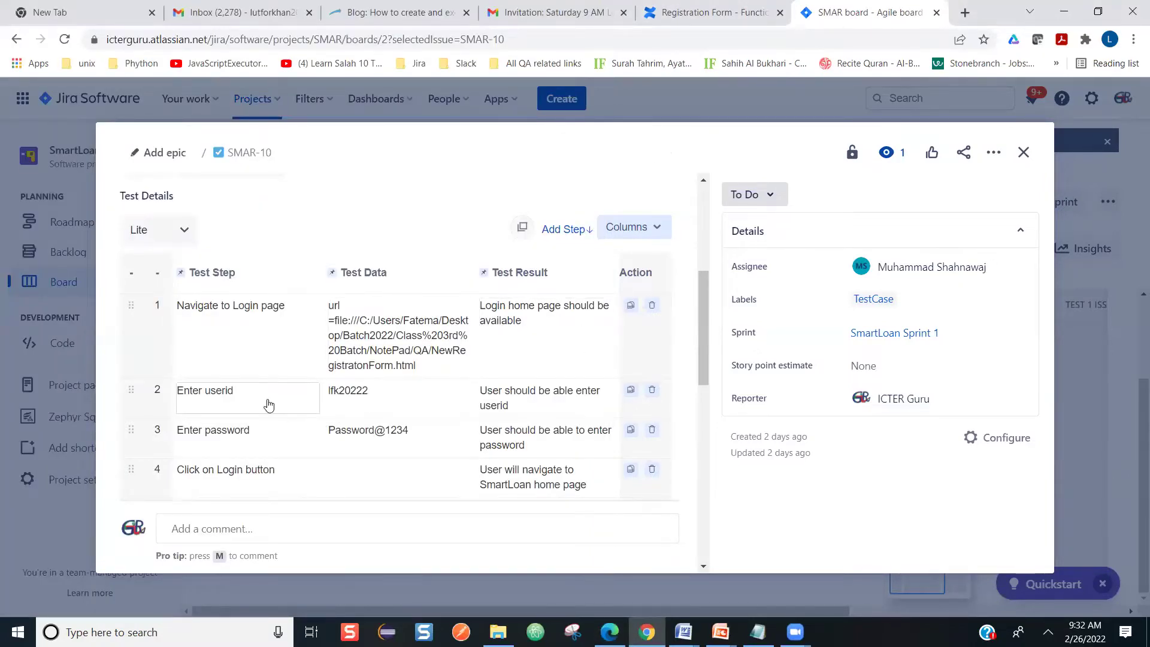
# Select the user ID value in step 2's Test Data
pyautogui.click(382, 397)
pyautogui.doubleClick(364, 390)
pyautogui.hotkey('ctrl', 'c')
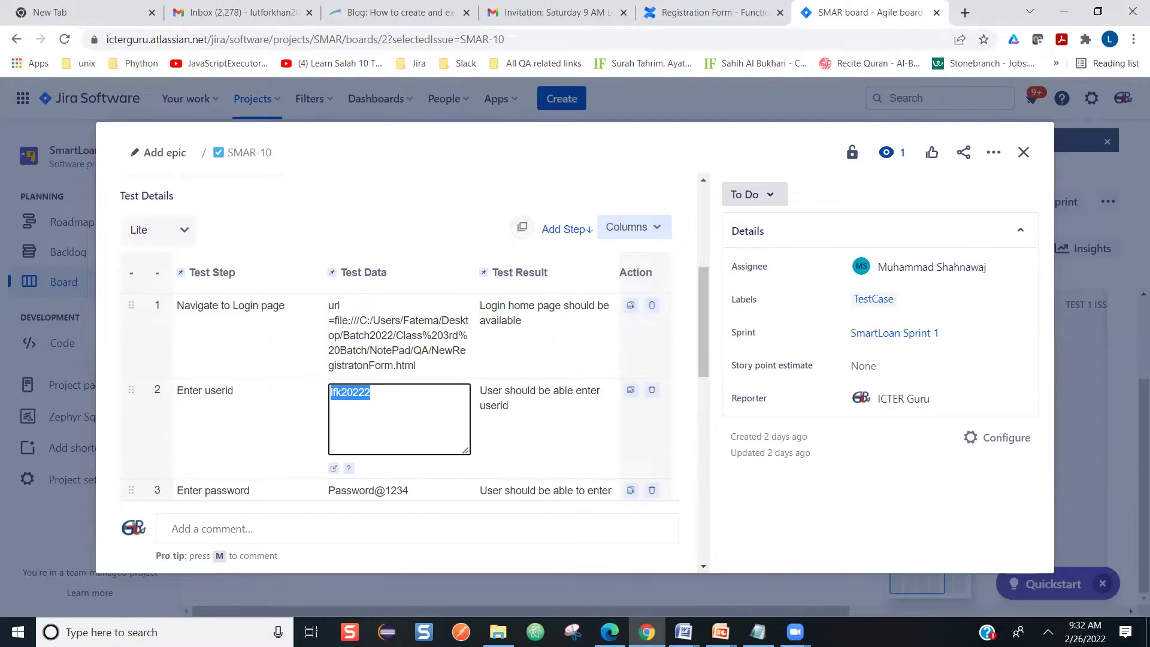
pyautogui.hotkey('alt', 'Tab')
pyautogui.click(46, 175)
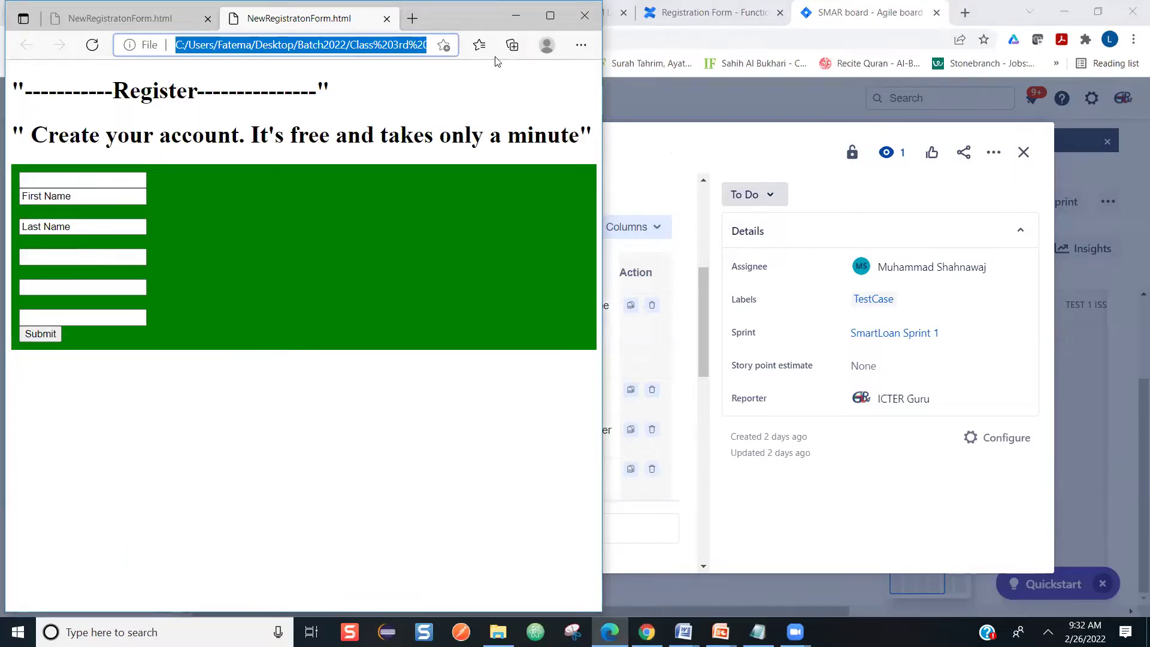
pyautogui.click(745, 503)
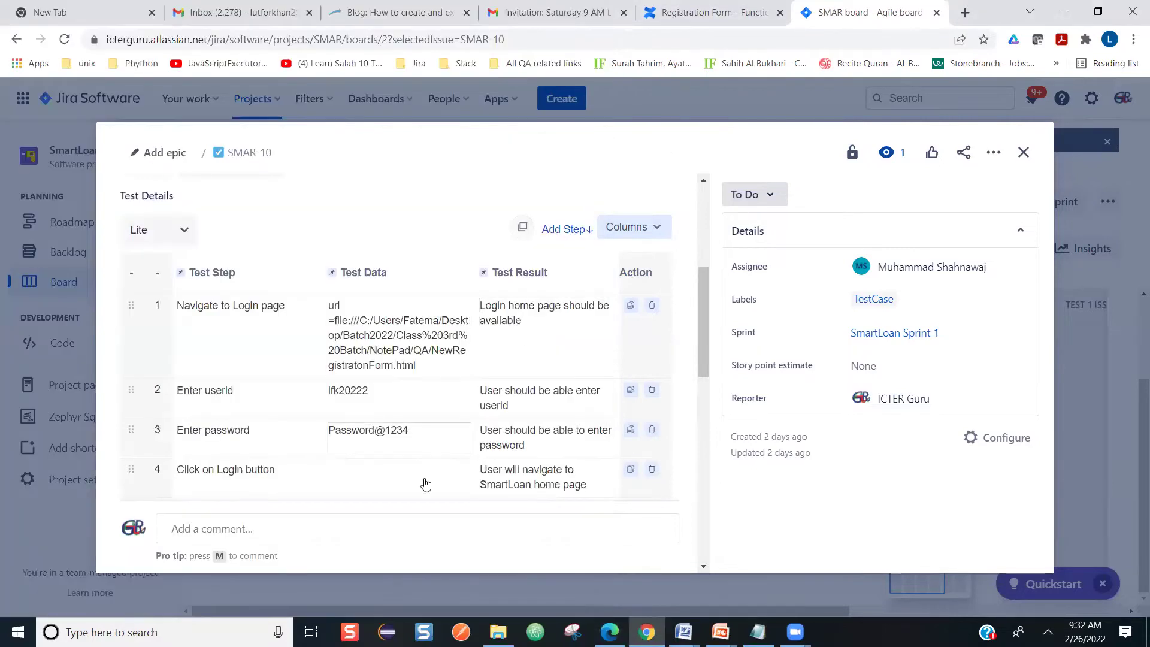
pyautogui.moveTo(494, 631)
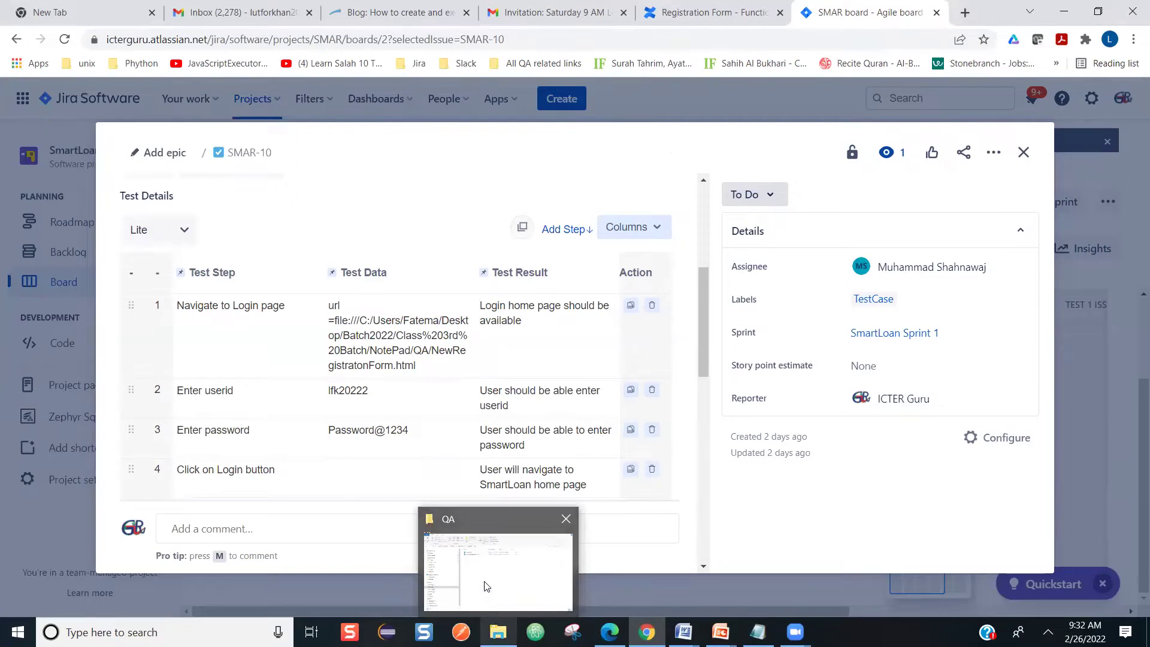
pyautogui.moveTo(479, 571)
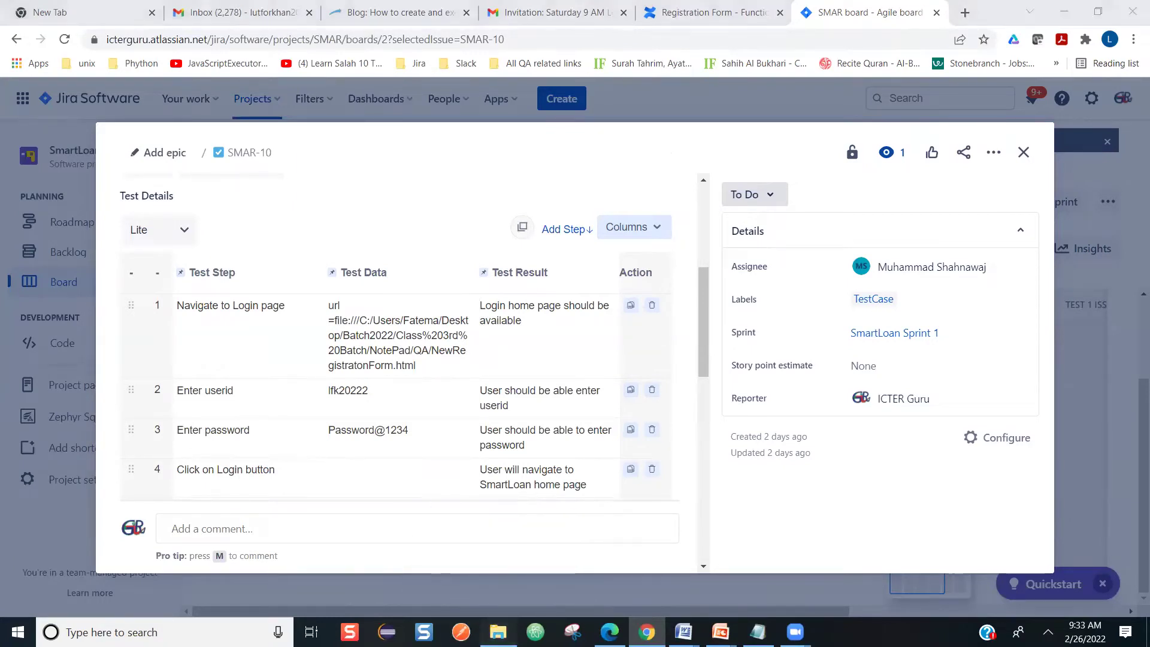
# Open Login.html from the QA folder, paste the user ID into UserID, then return to Jira
pyautogui.click(498, 632)
pyautogui.doubleClick(364, 162)
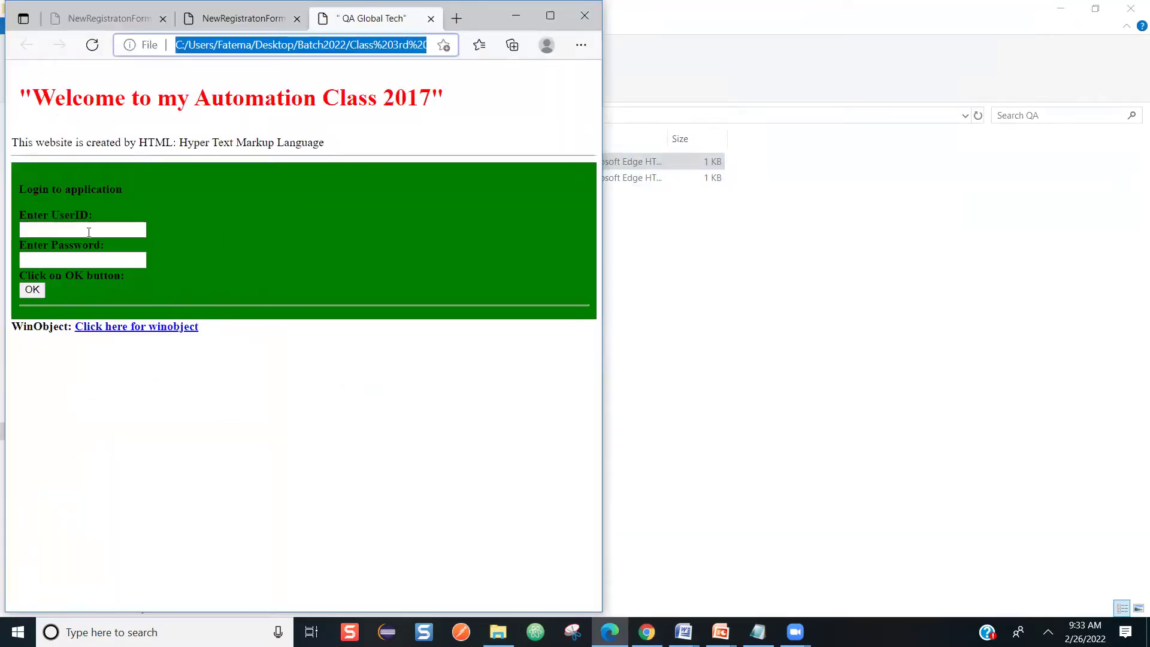
pyautogui.click(86, 228)
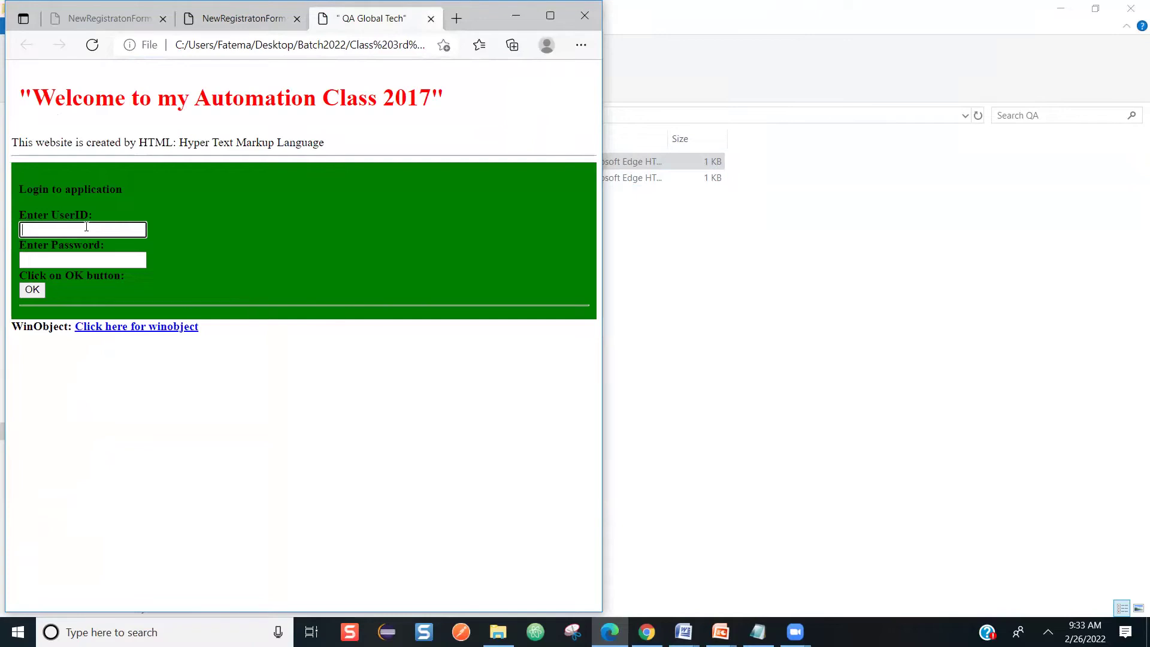
pyautogui.hotkey('ctrl', 'v')
pyautogui.click(60, 260)
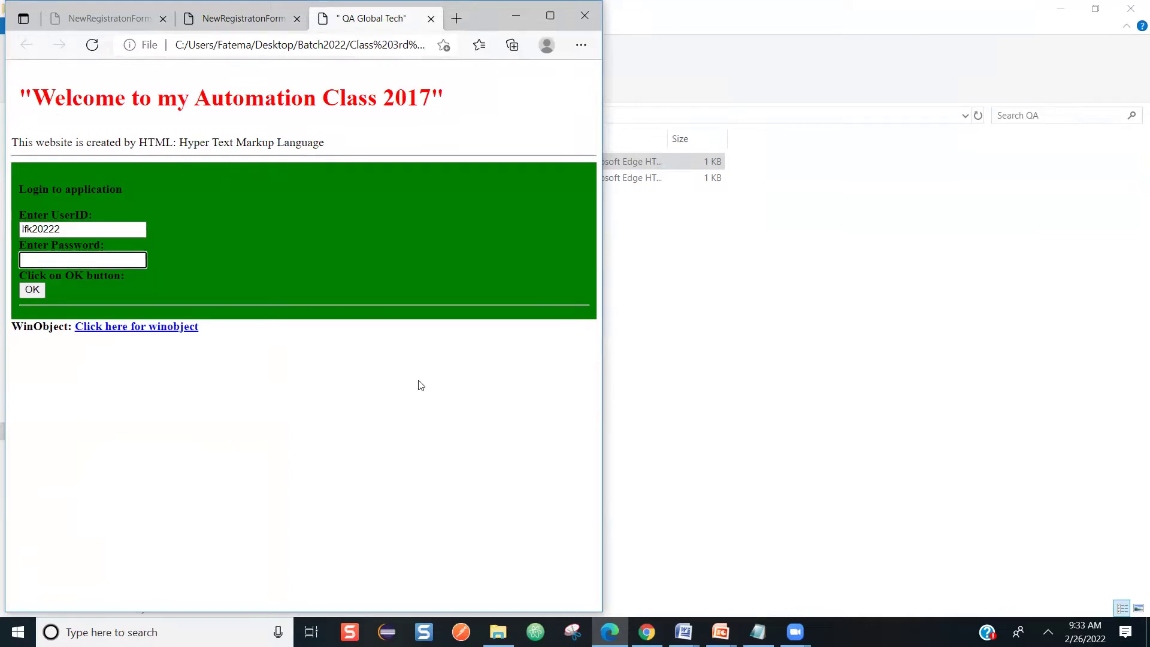
pyautogui.click(708, 391)
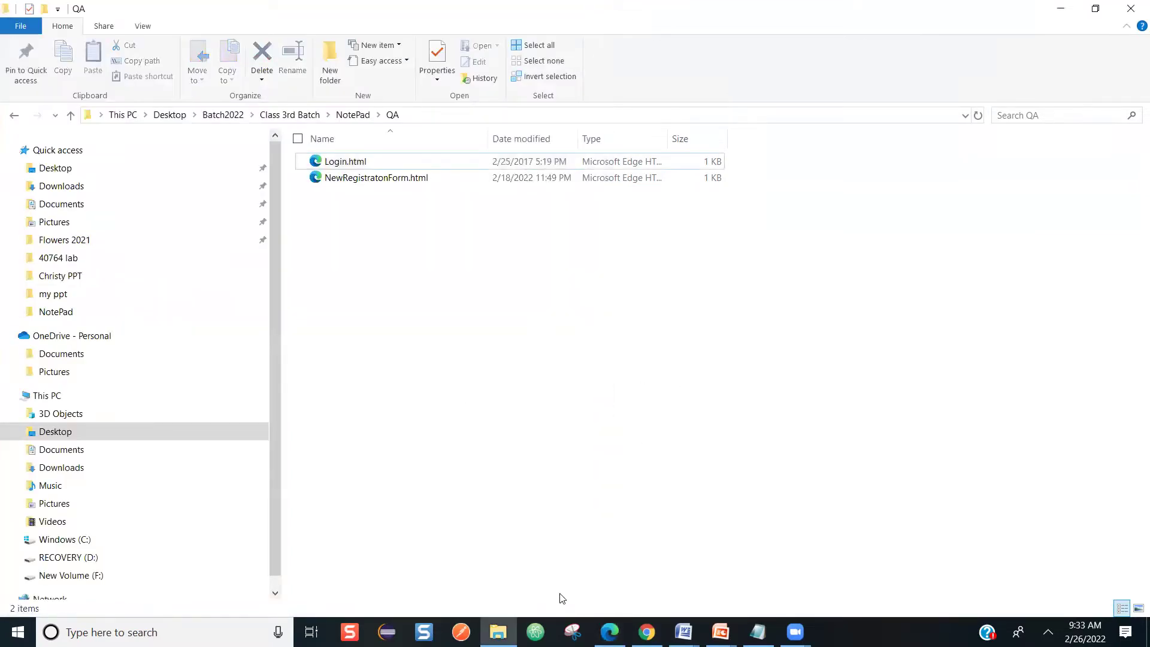
pyautogui.moveTo(646, 631)
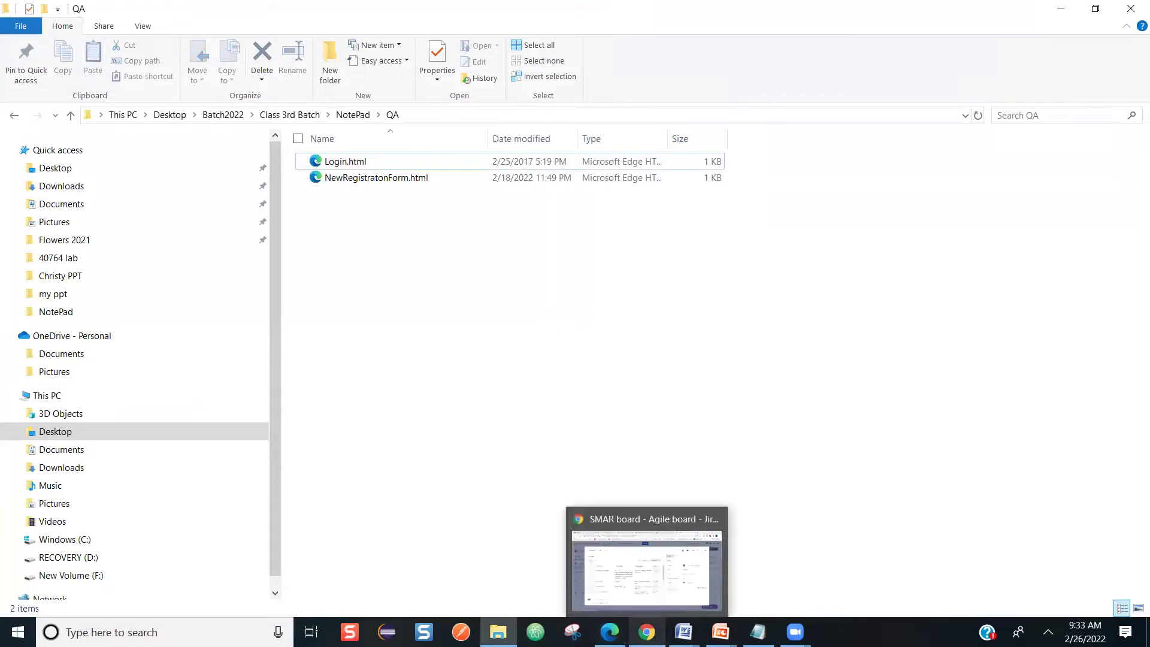
pyautogui.click(651, 595)
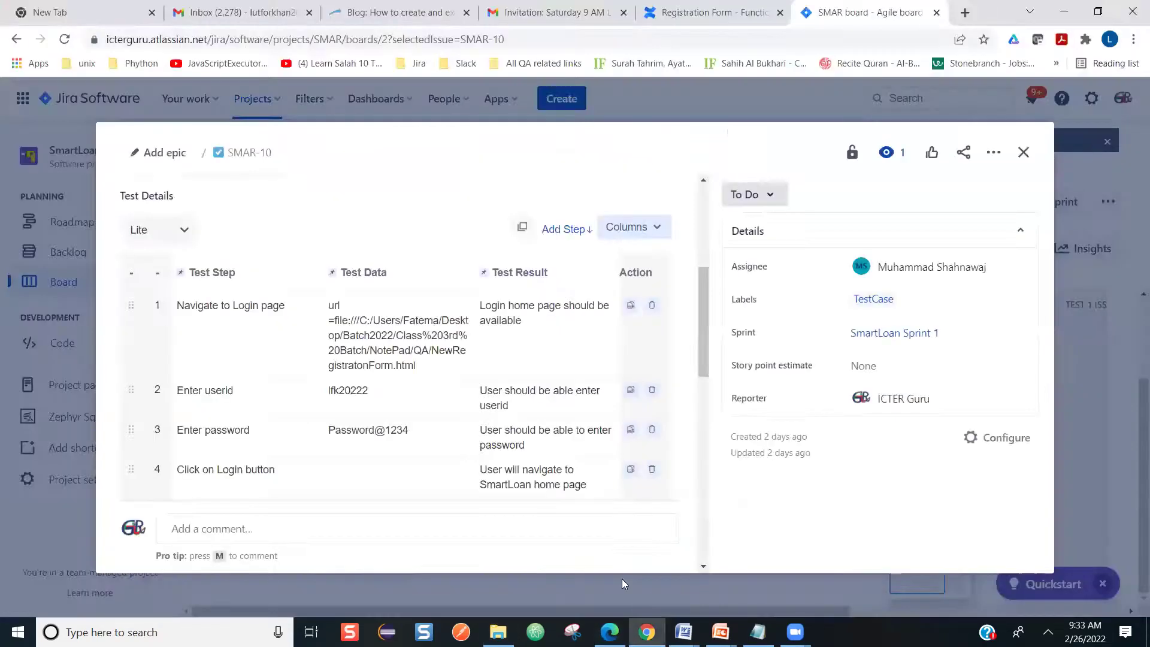
# Copy step 3's password test data into the login page's Password field, then close SMAR-10
pyautogui.click(440, 433)
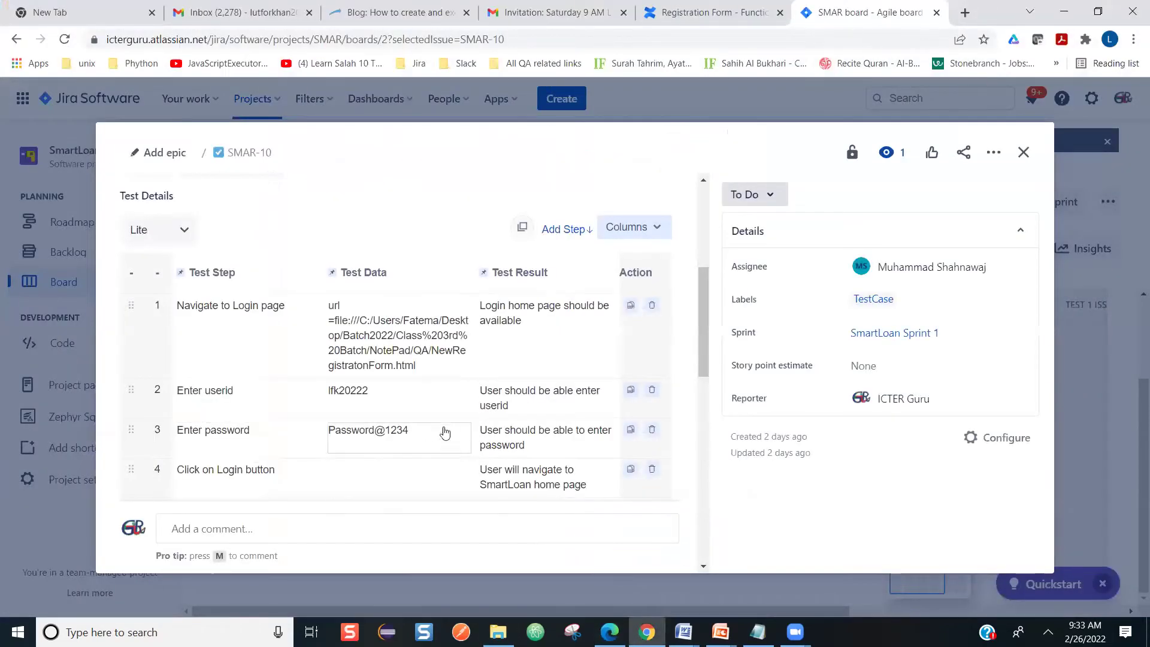
pyautogui.click(413, 432)
pyautogui.moveTo(413, 431); pyautogui.dragTo(327, 432)
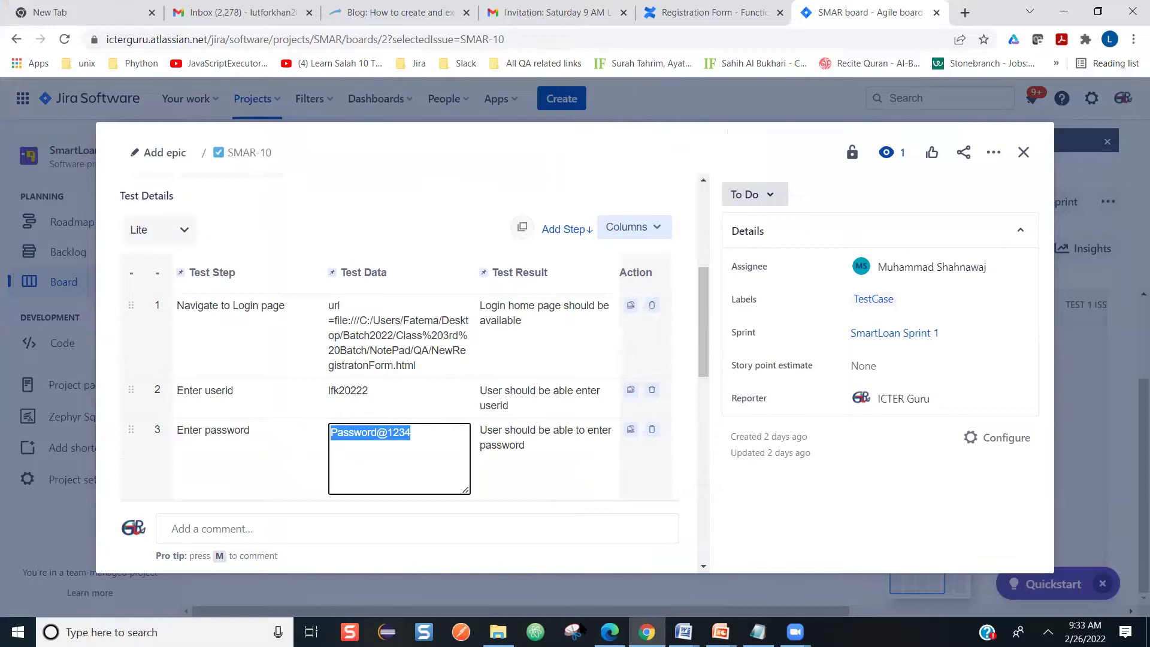
pyautogui.click(609, 632)
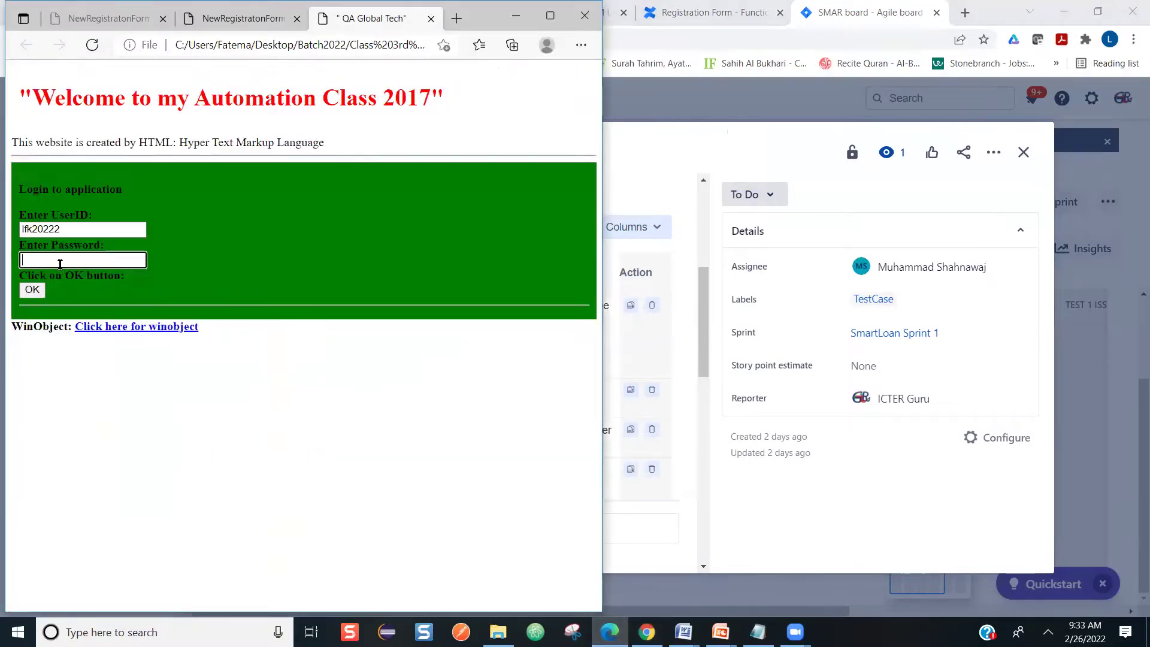
pyautogui.hotkey('ctrl', 'v')
pyautogui.click(609, 157)
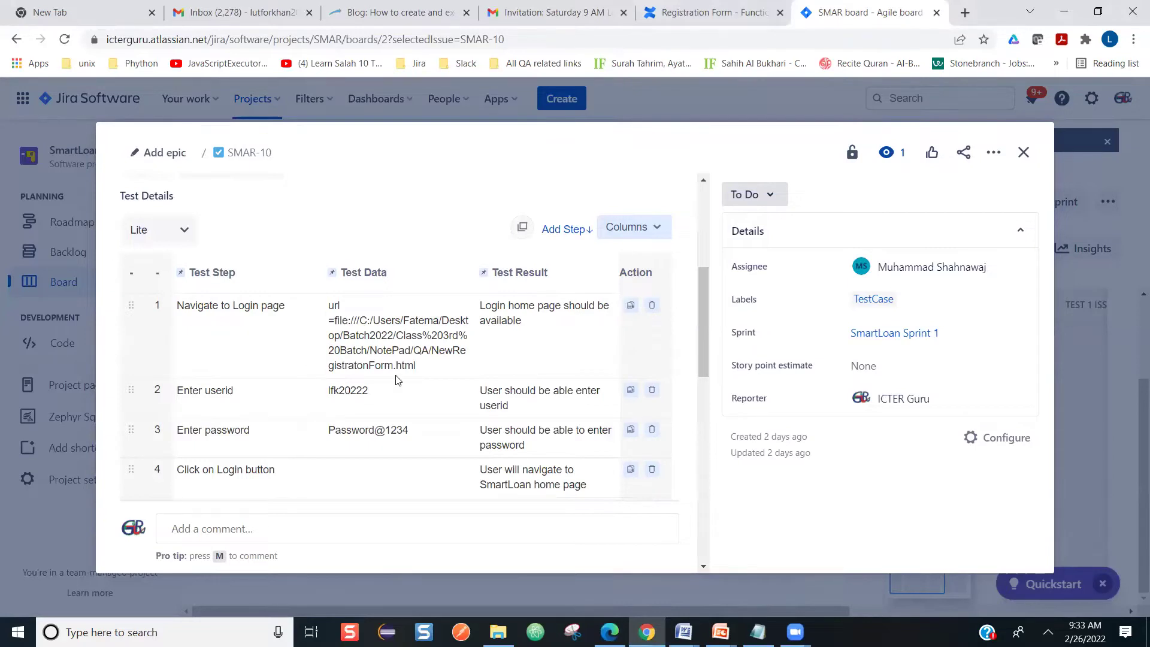
pyautogui.click(1024, 153)
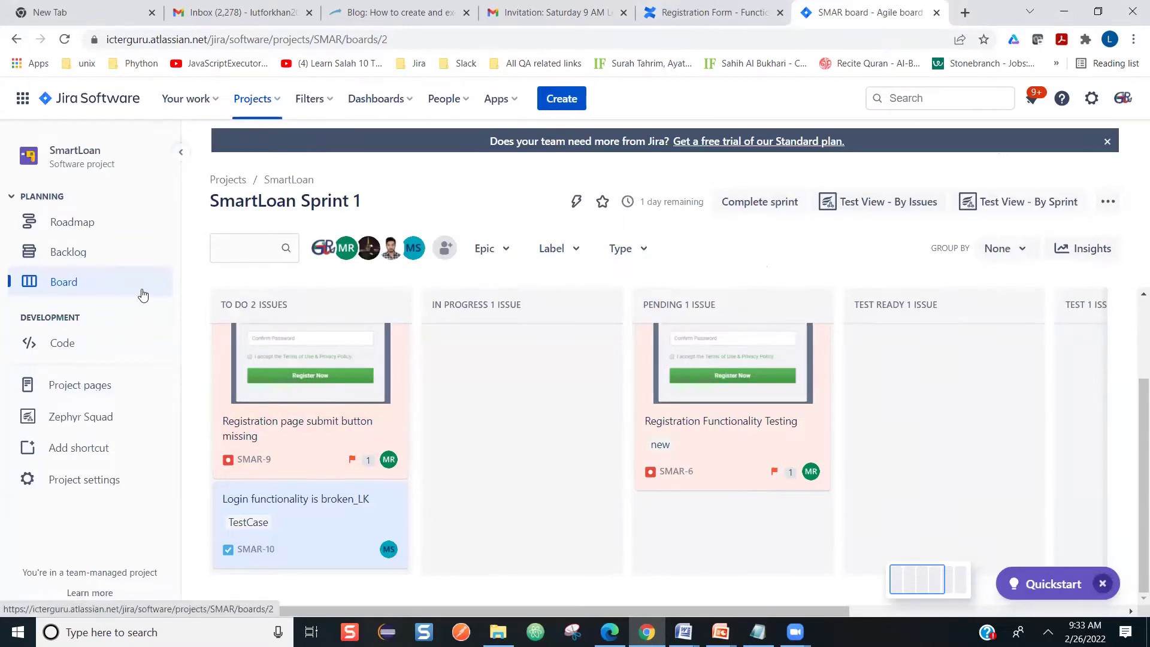
# Open the SmartLoan_Sprint1 Cycle Summary in Zephyr Squad and start executing SMAR-10
pyautogui.click(84, 419)
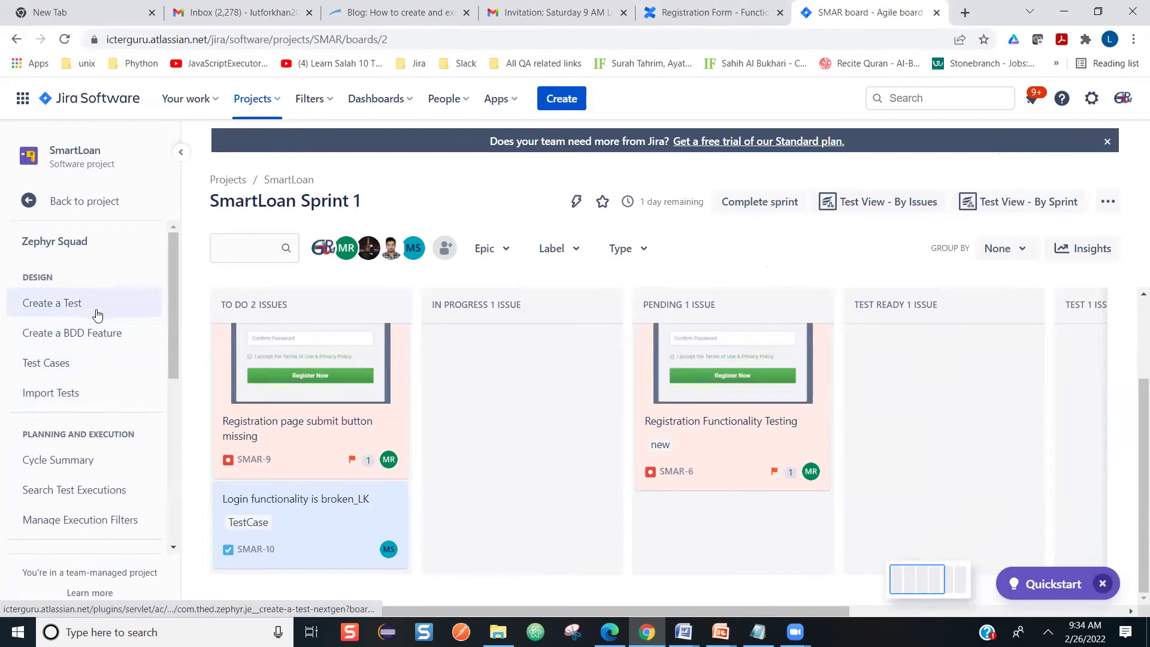
pyautogui.click(72, 461)
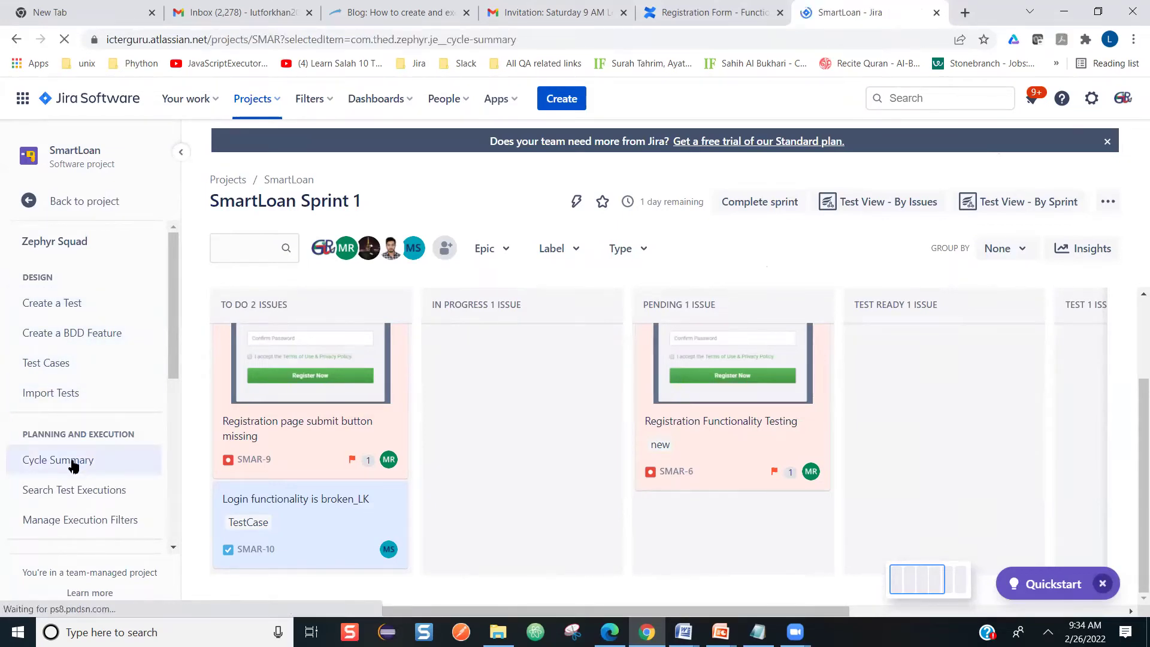
pyautogui.scroll(-1, 71, 465)
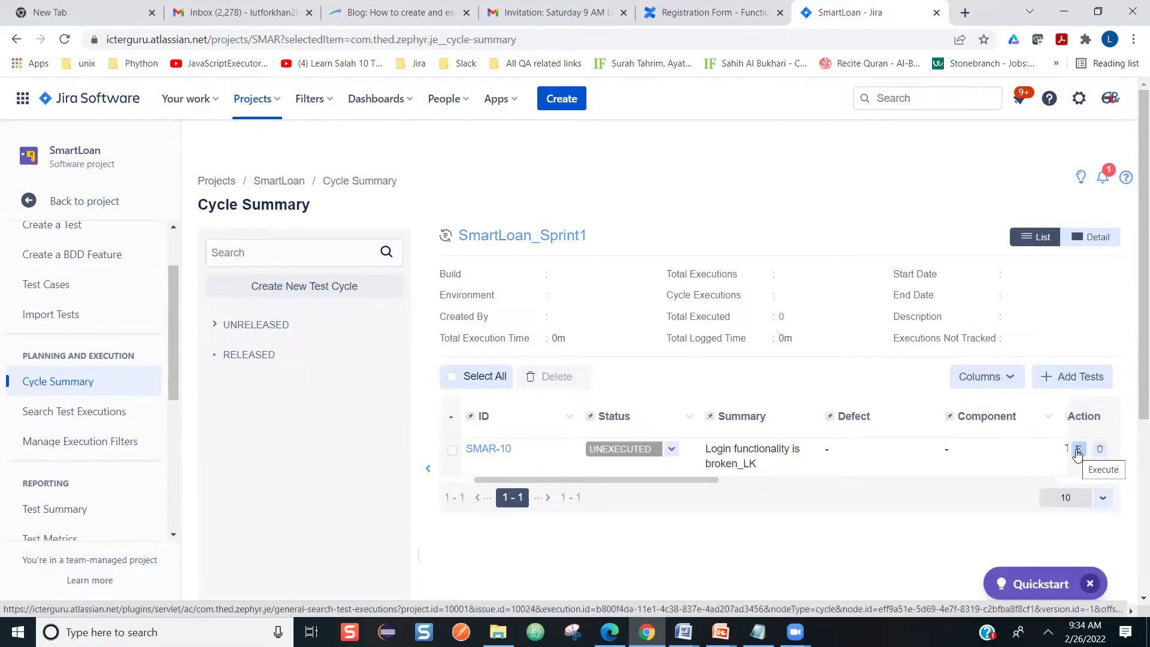
pyautogui.click(1077, 449)
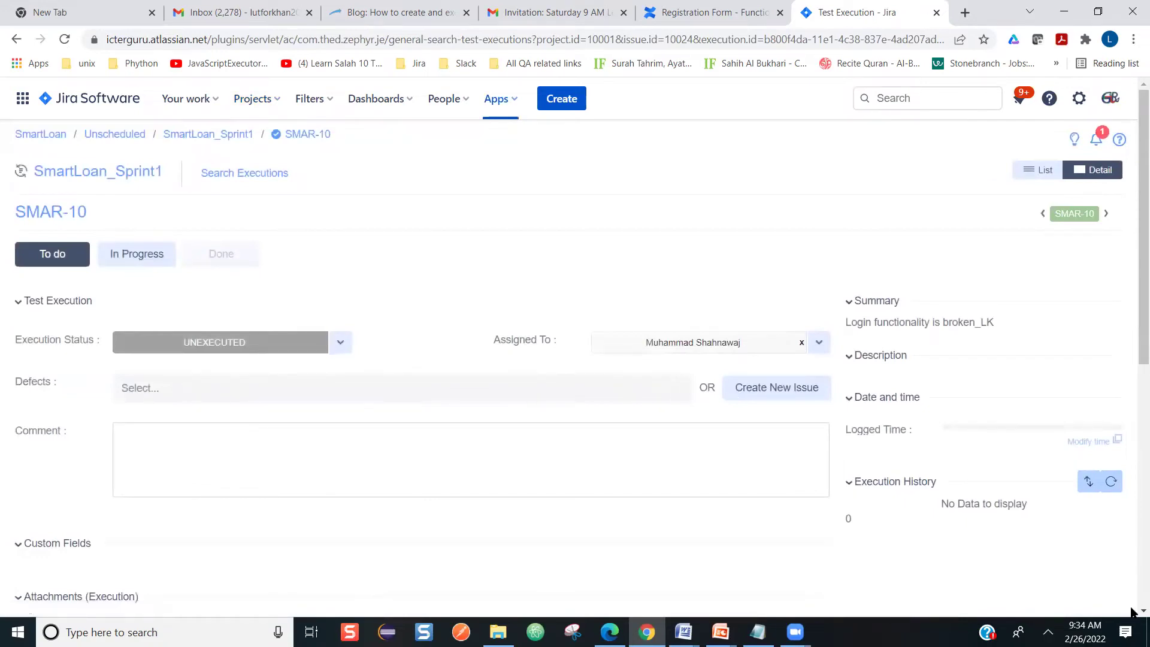
# Mark all four SMAR-10 test steps PASS and set the overall execution status to PASS
pyautogui.scroll(-5, 1133, 612)
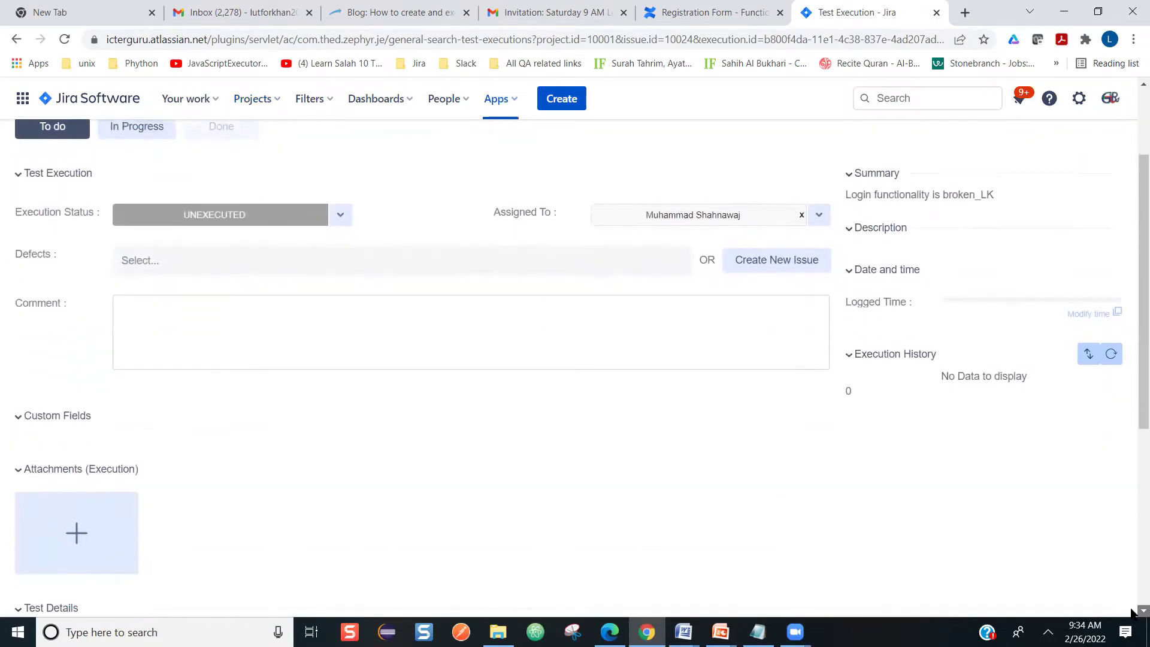
pyautogui.scroll(-3, 1132, 612)
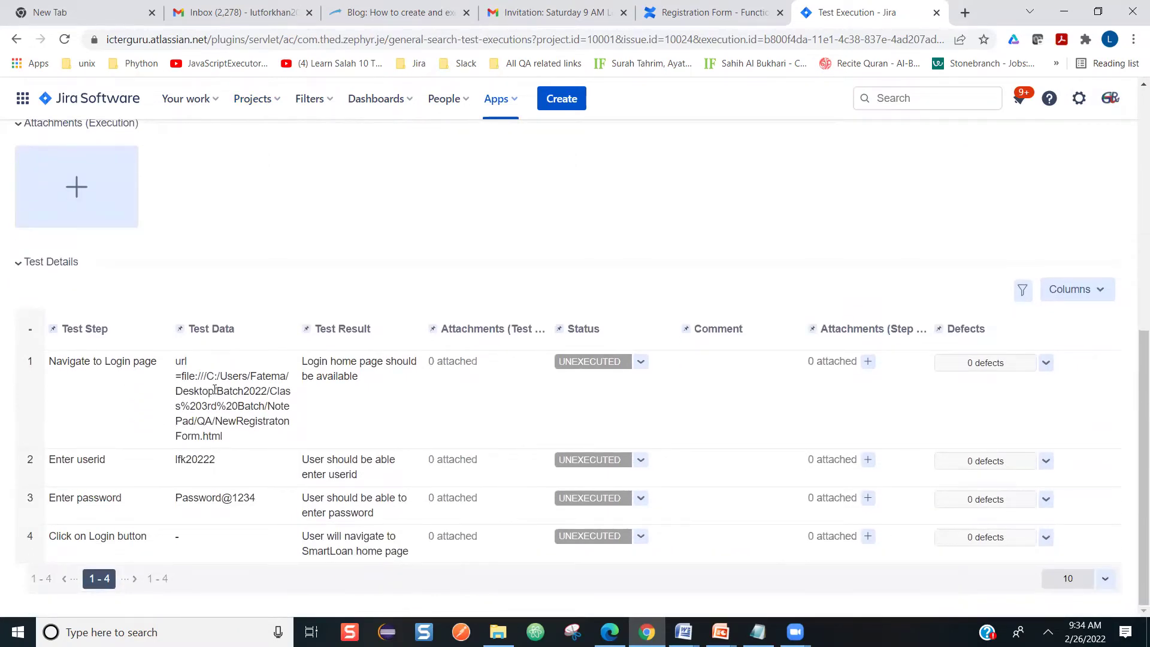
pyautogui.click(641, 363)
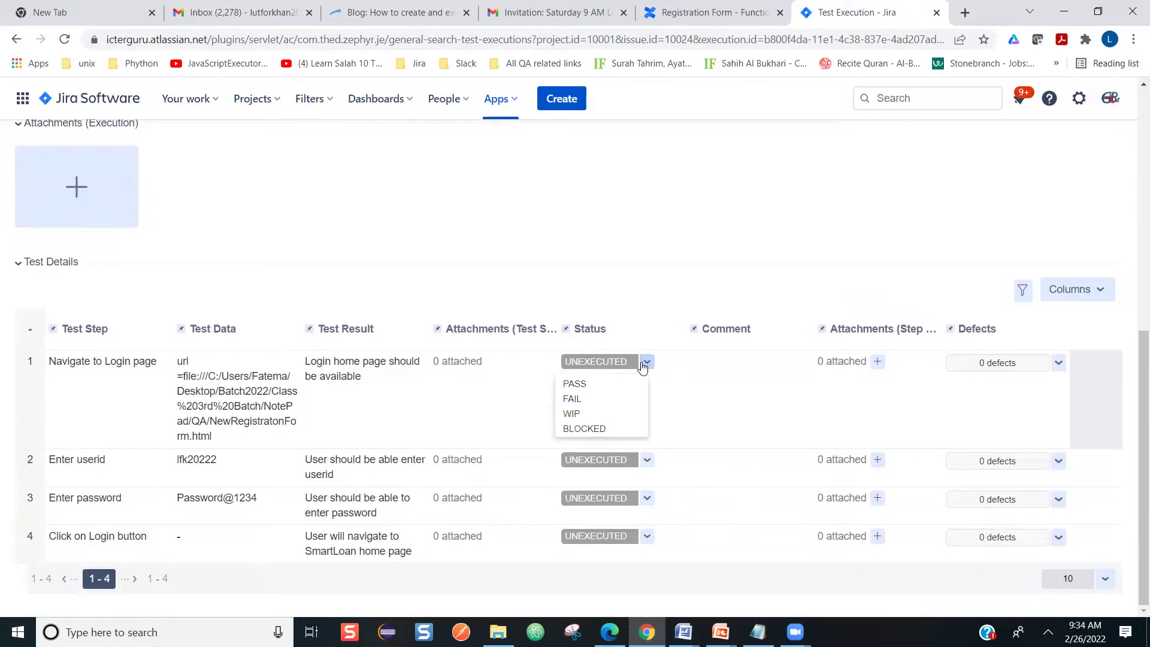
pyautogui.click(590, 386)
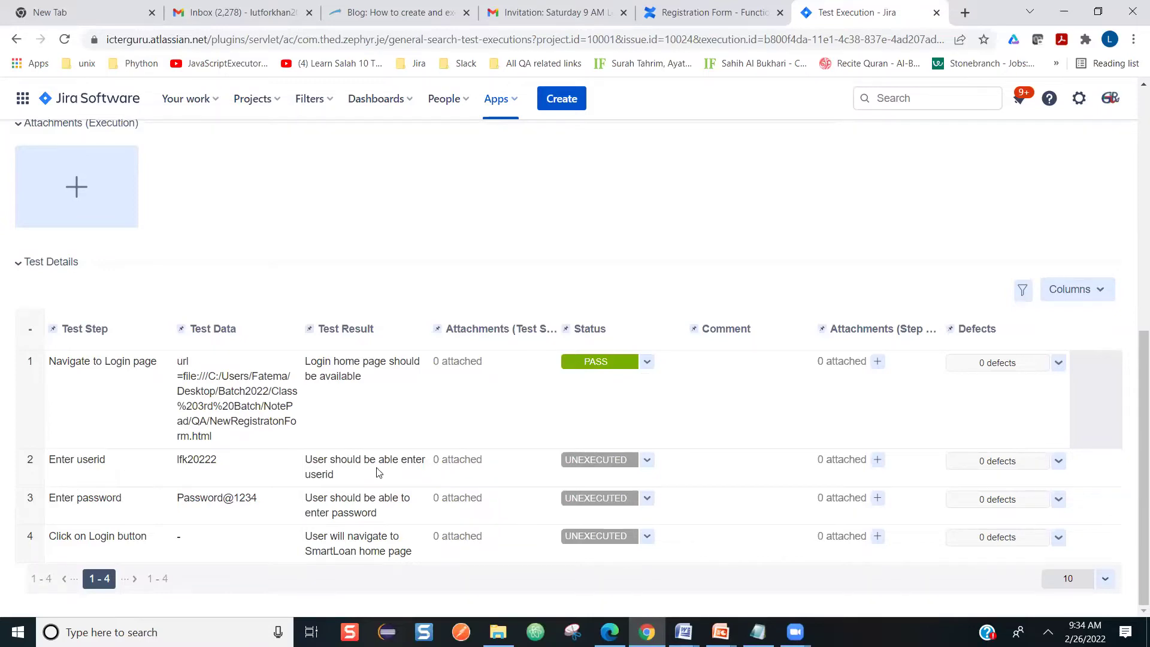
pyautogui.click(647, 461)
pyautogui.click(596, 483)
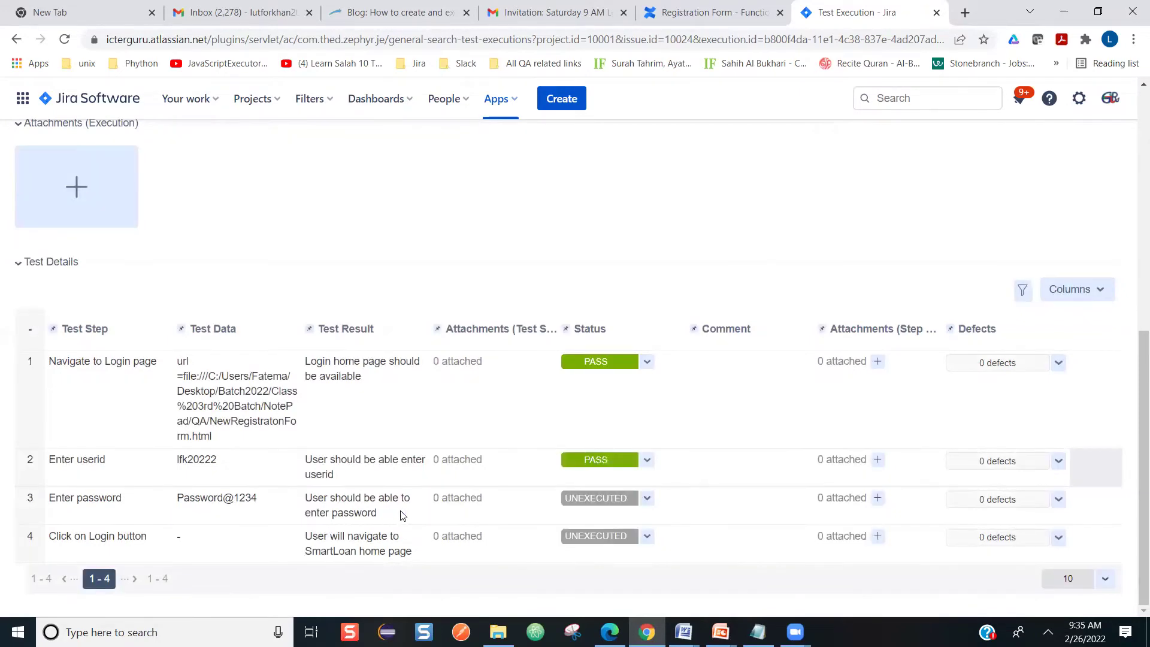
pyautogui.click(647, 499)
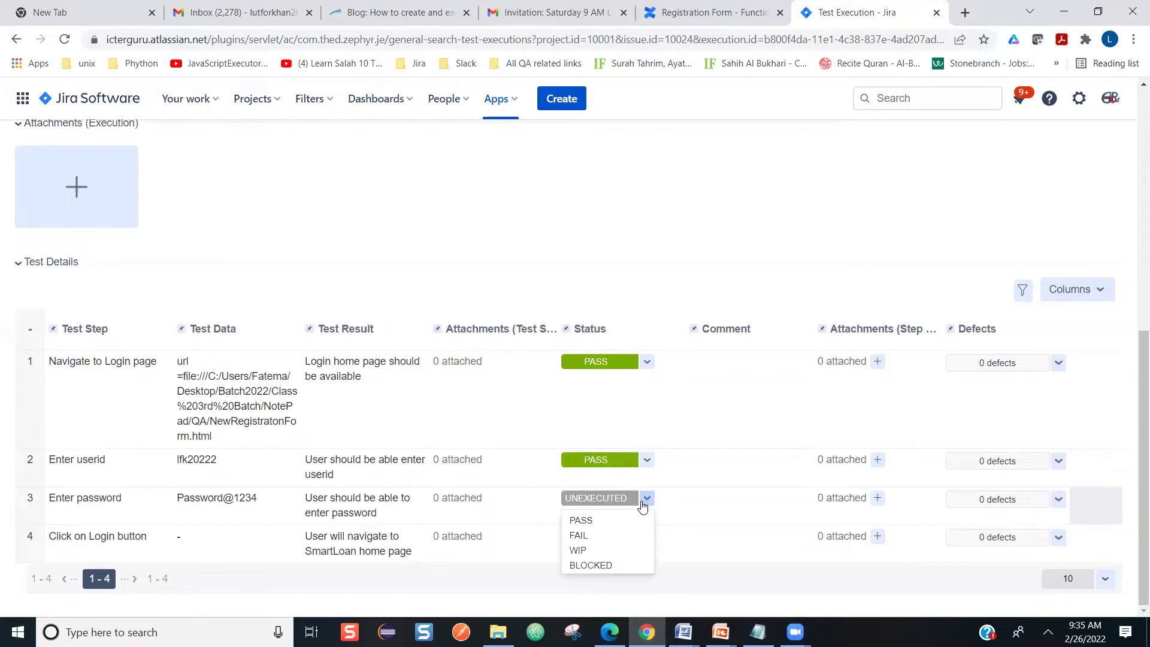
pyautogui.click(596, 519)
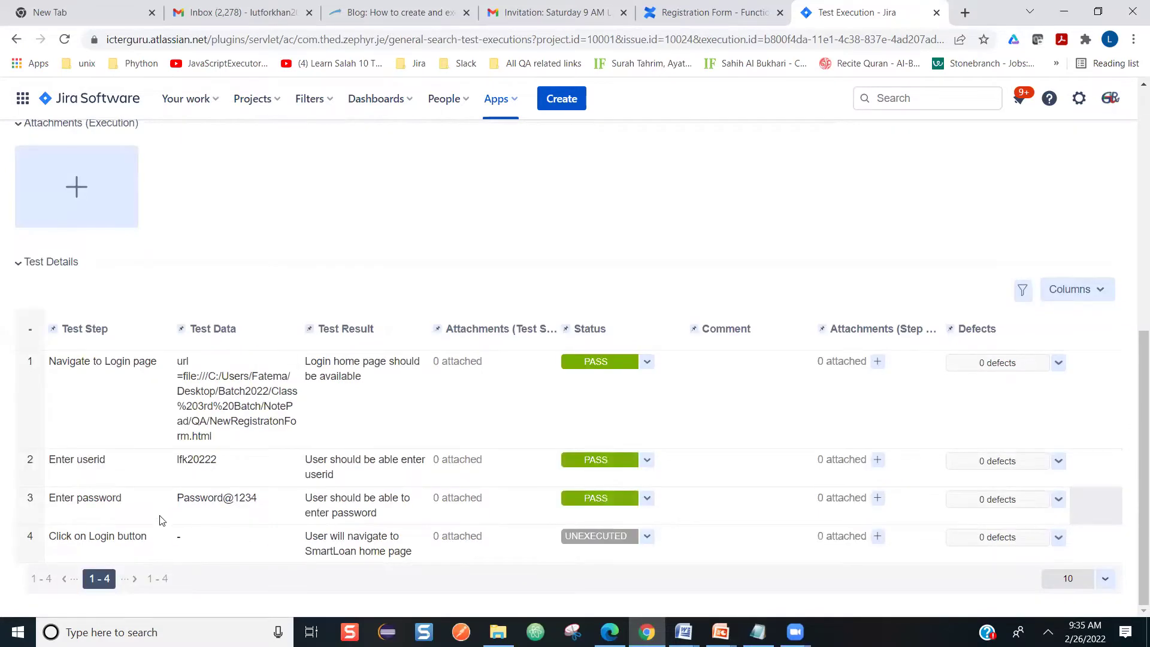
pyautogui.click(648, 537)
pyautogui.click(601, 555)
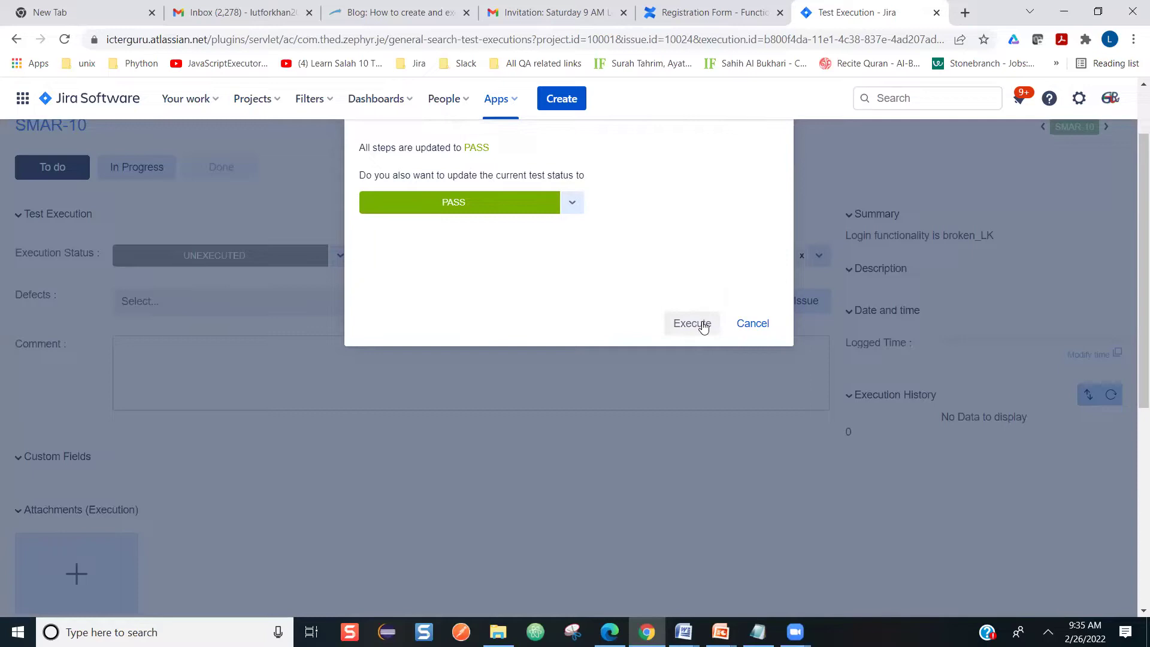
pyautogui.click(703, 325)
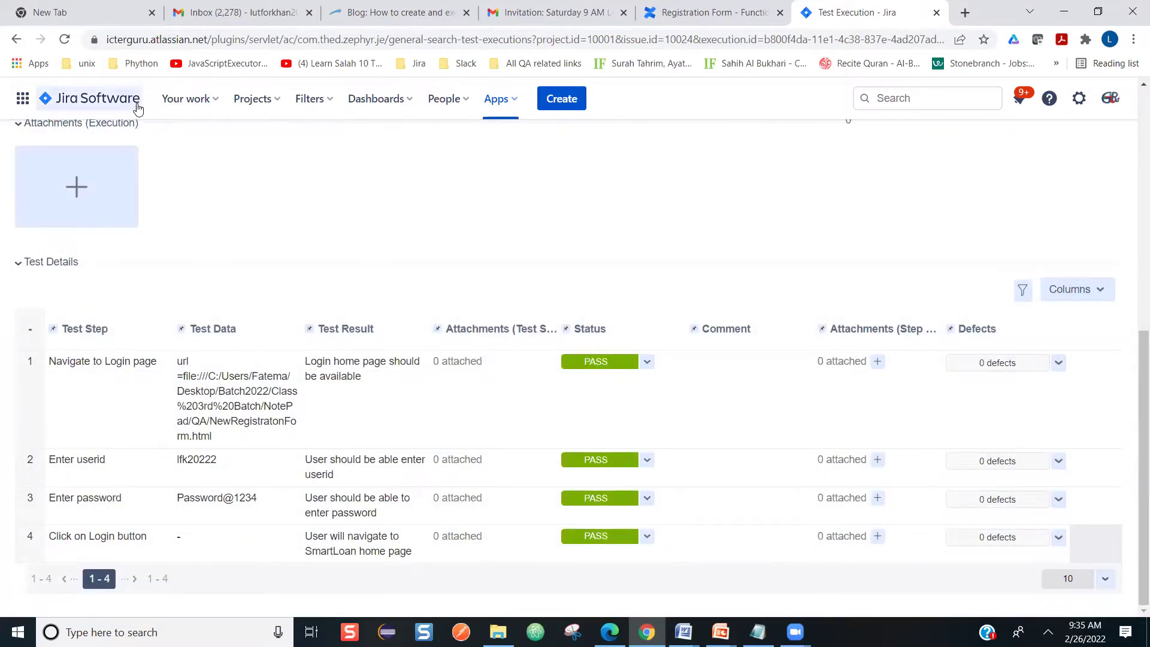
# Check SMAR-10's PASS result in the Cycle Summary, then open the SmartLoan (SMAR) project board
pyautogui.click(16, 40)
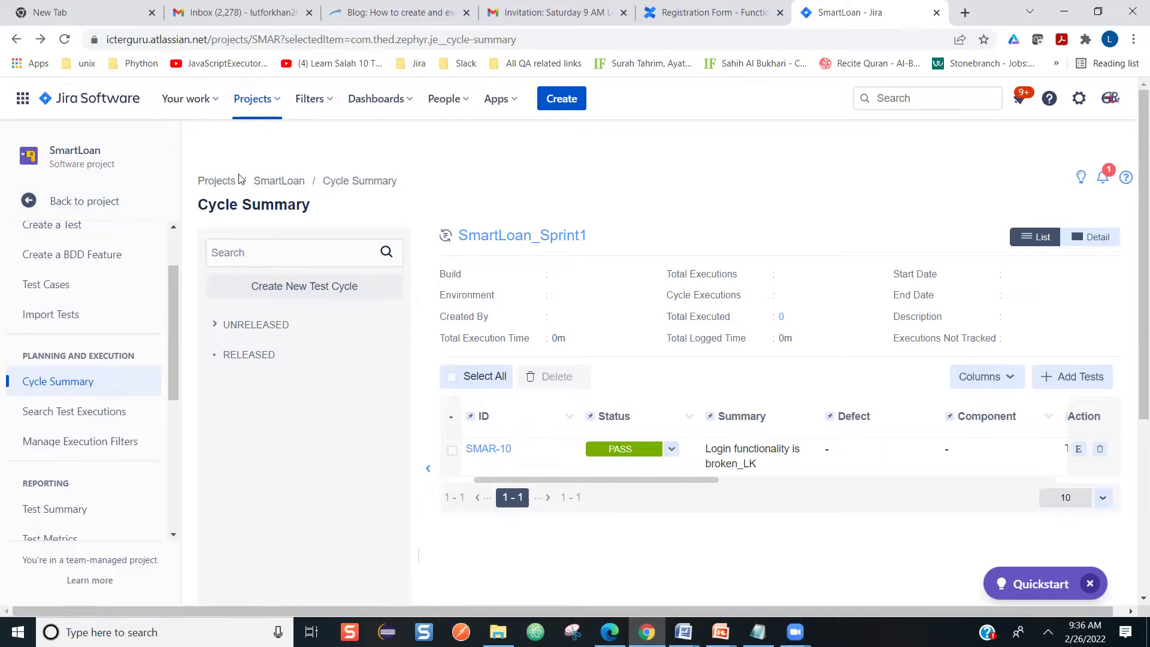
pyautogui.click(172, 228)
pyautogui.click(173, 228)
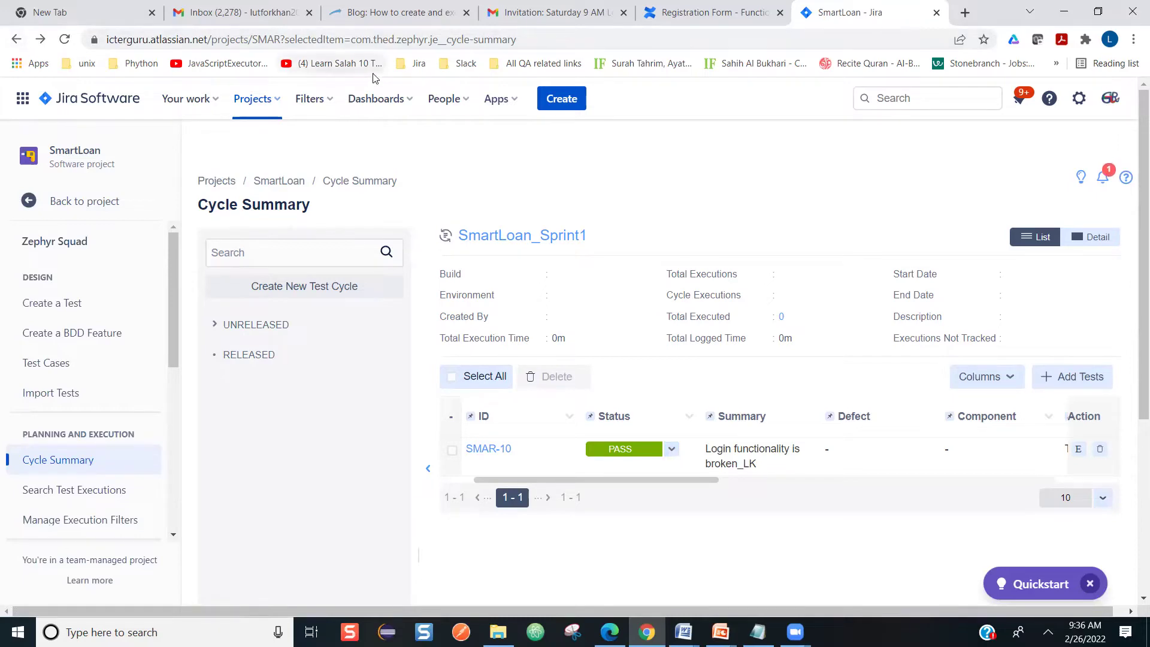
pyautogui.click(262, 107)
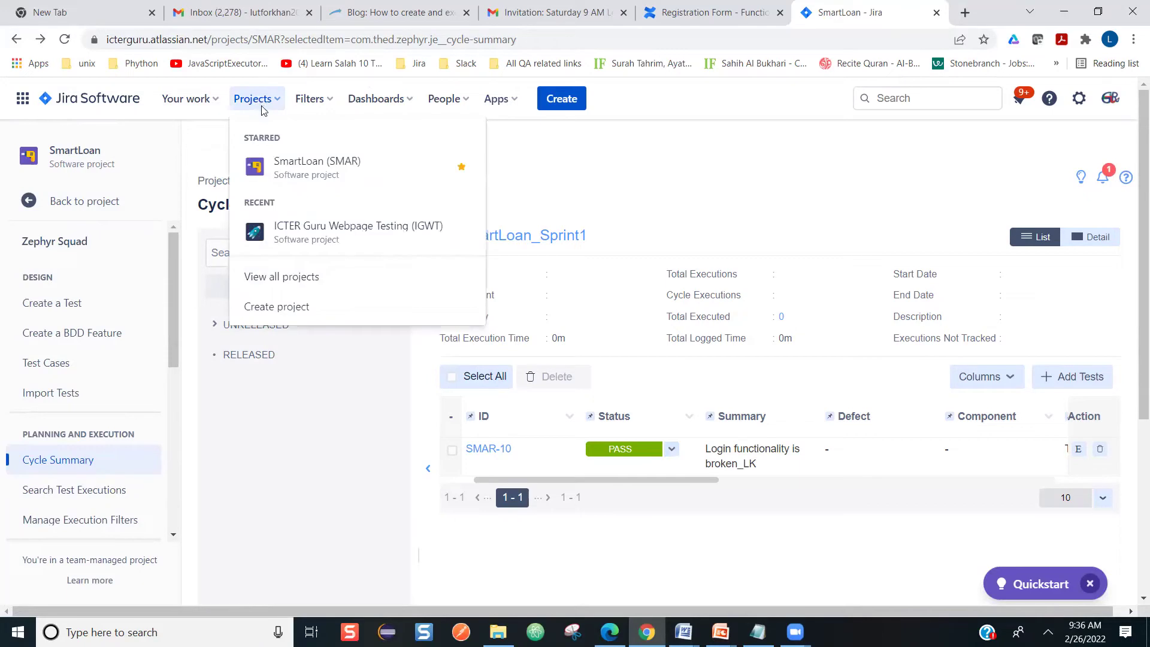
pyautogui.click(286, 174)
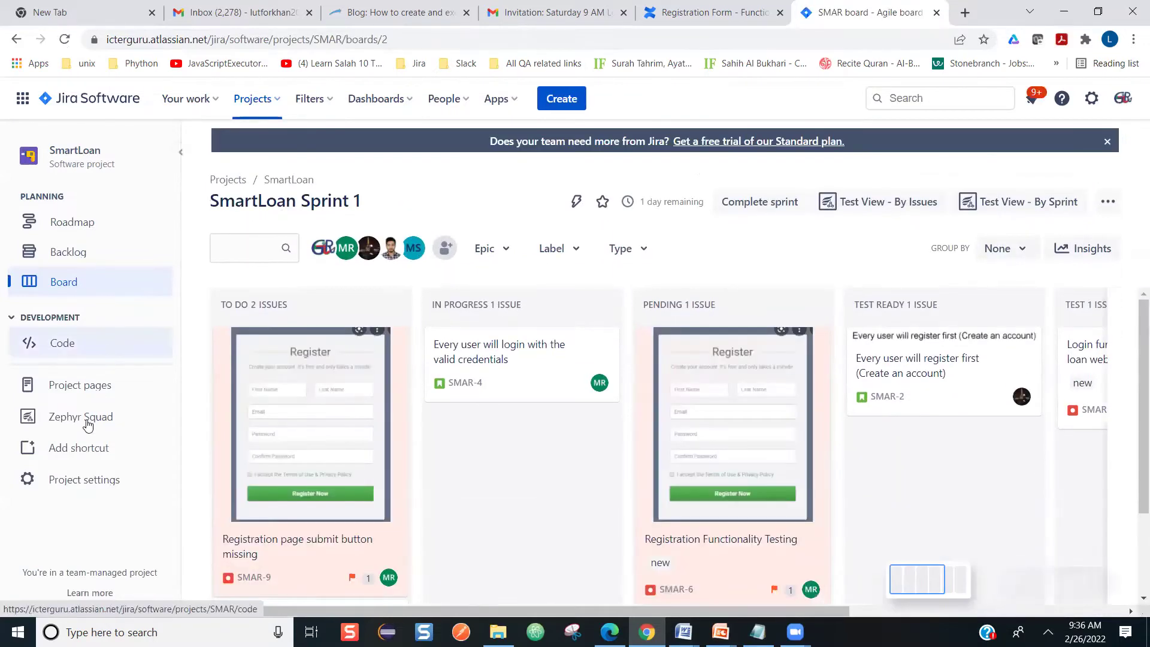
# Start a new test for SmartLoan via Zephyr Squad, then switch to the Registration Form Confluence tab
pyautogui.click(84, 423)
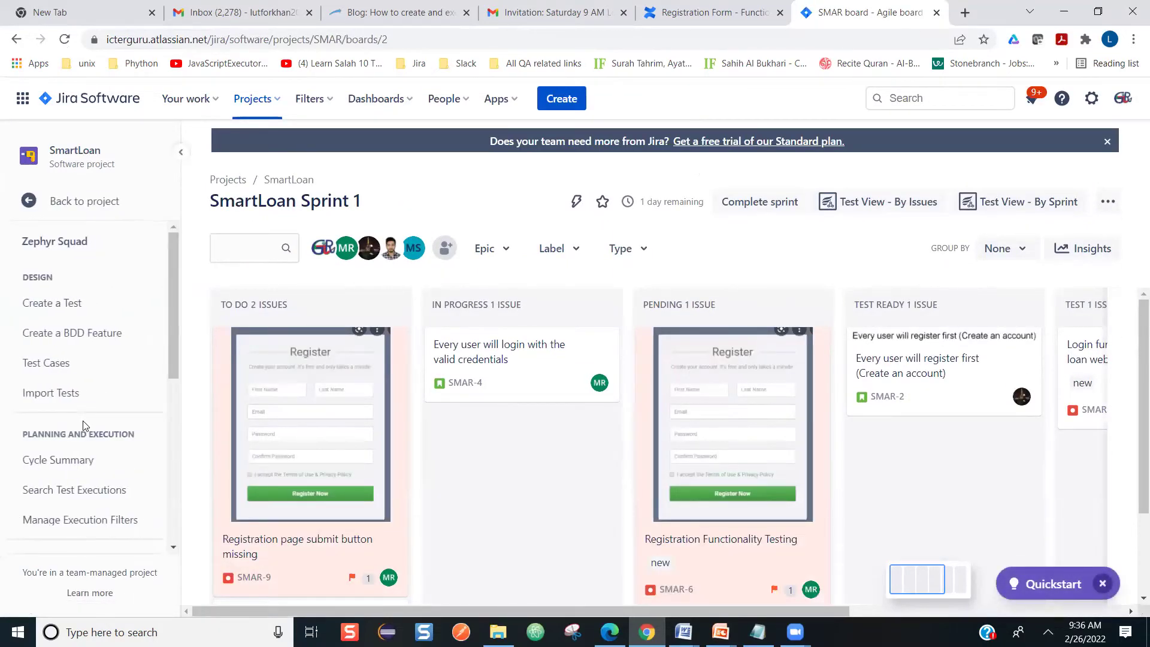
pyautogui.click(65, 303)
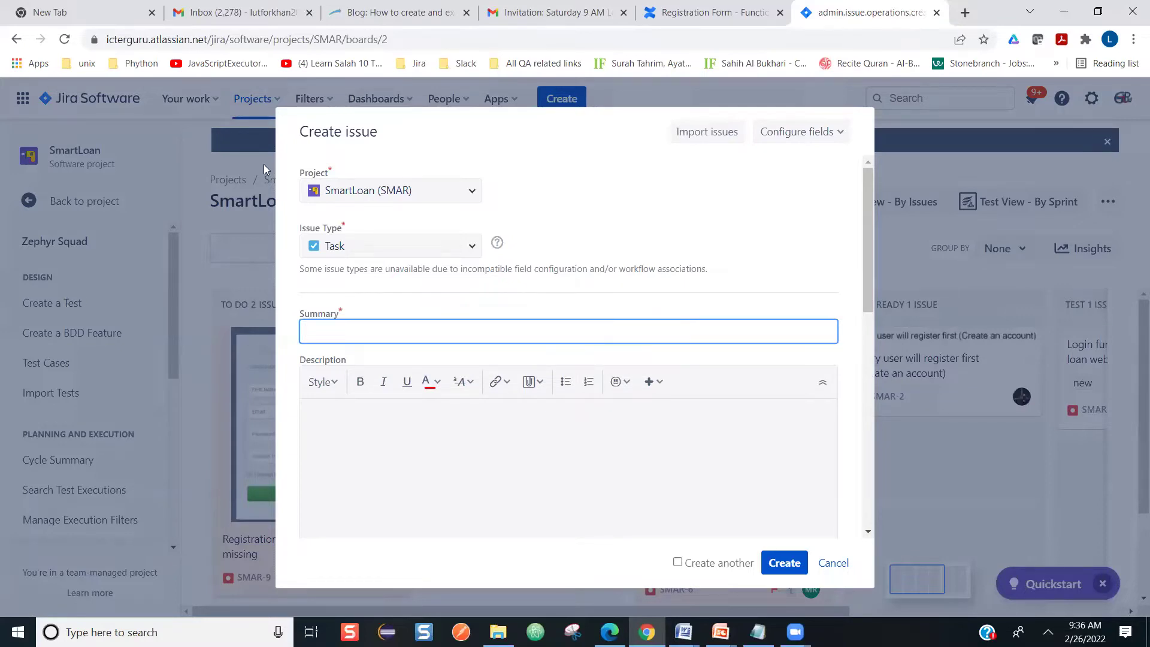
pyautogui.click(705, 13)
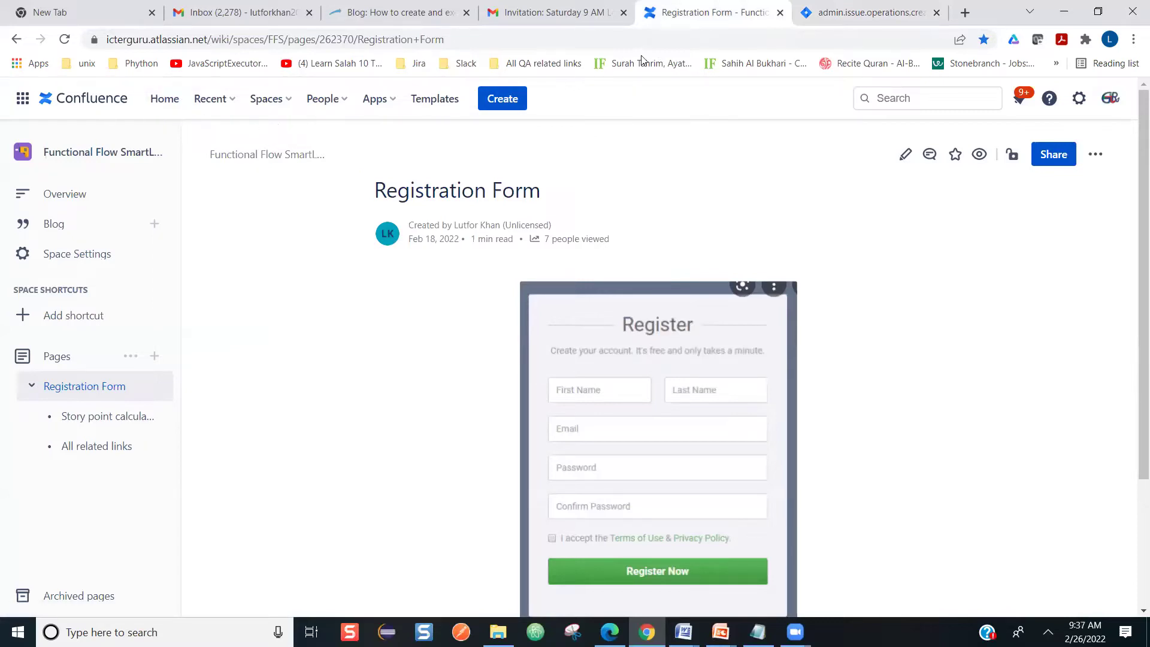
# Glance at the Gmail invitation, return to Confluence, and pick SmartLoan - Agile board from Jira bookmarks
pyautogui.click(604, 24)
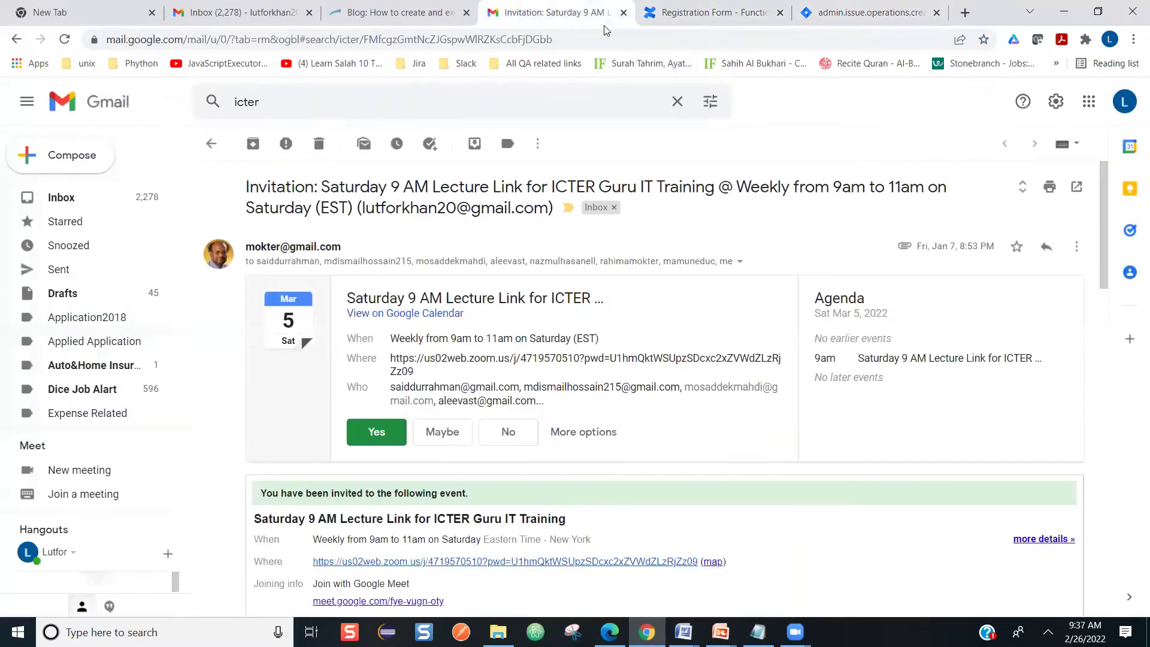
pyautogui.click(725, 23)
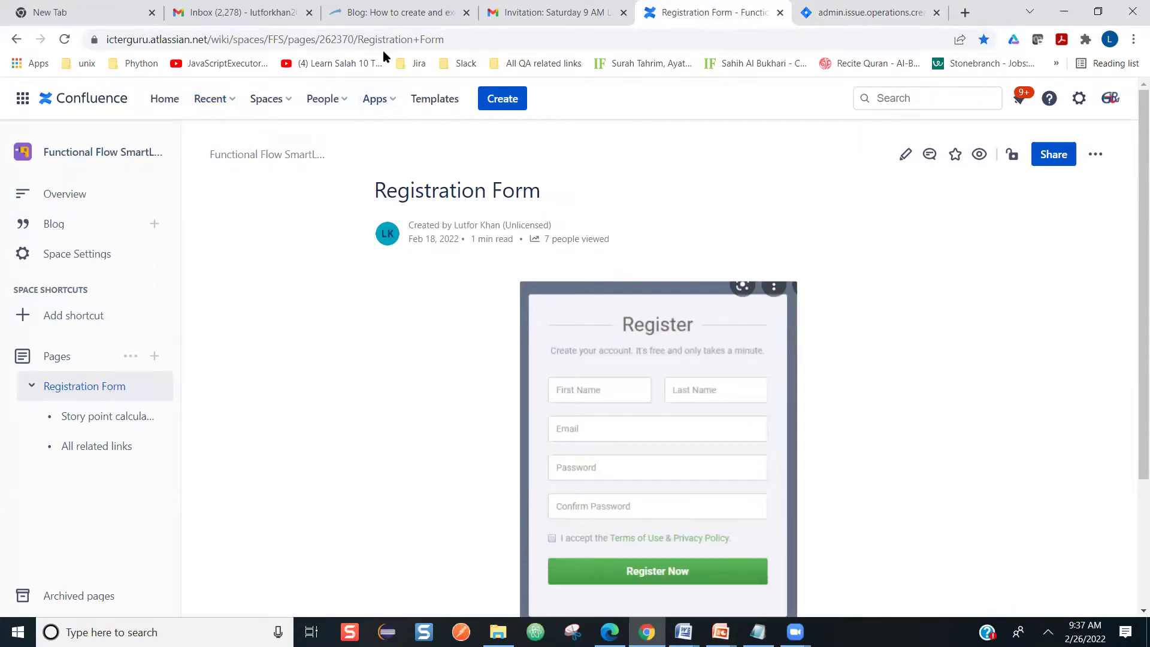
pyautogui.click(417, 67)
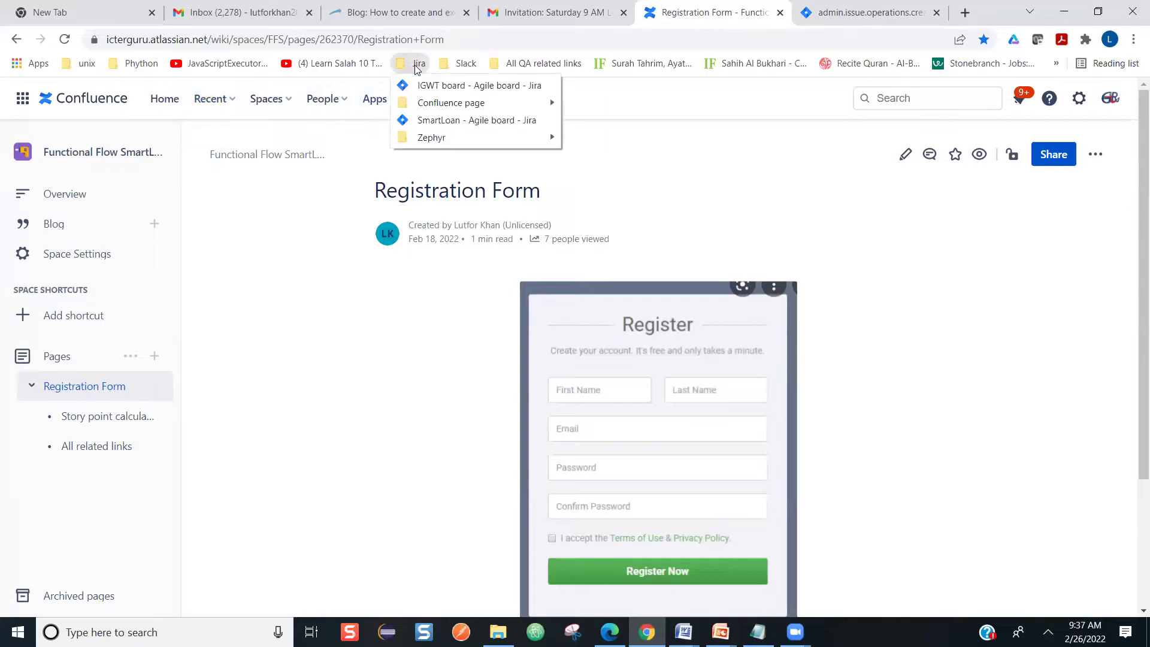
pyautogui.click(429, 123)
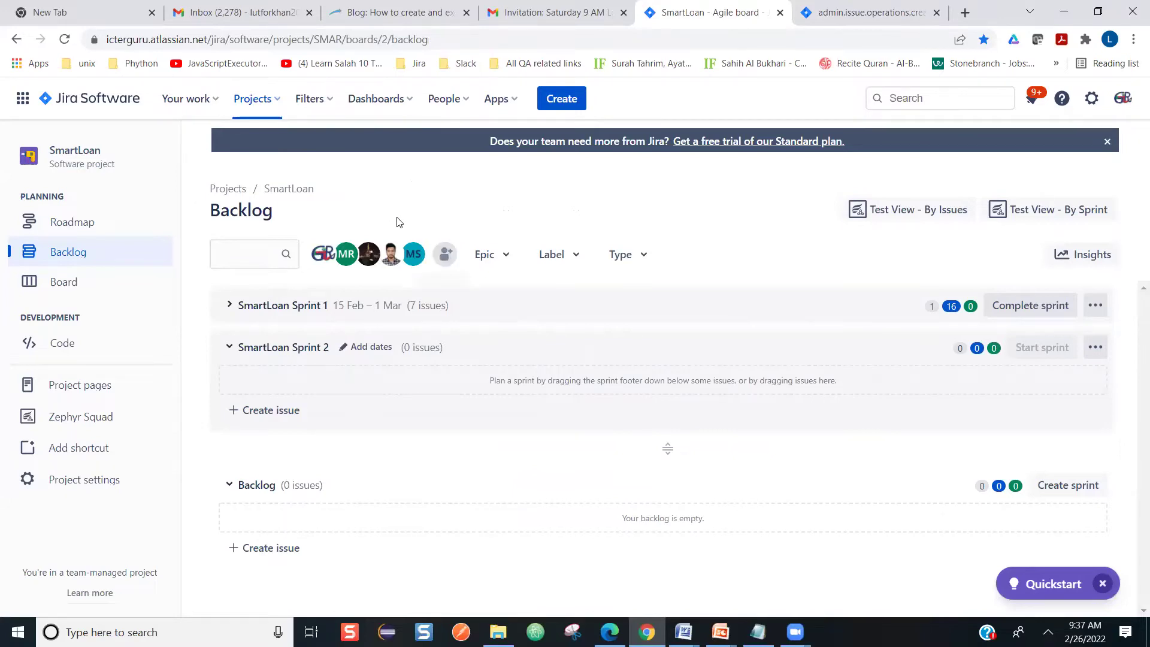
# Open SMAR-2 from SmartLoan Sprint 1 in its own tab, then return to the new-issue form
pyautogui.click(311, 306)
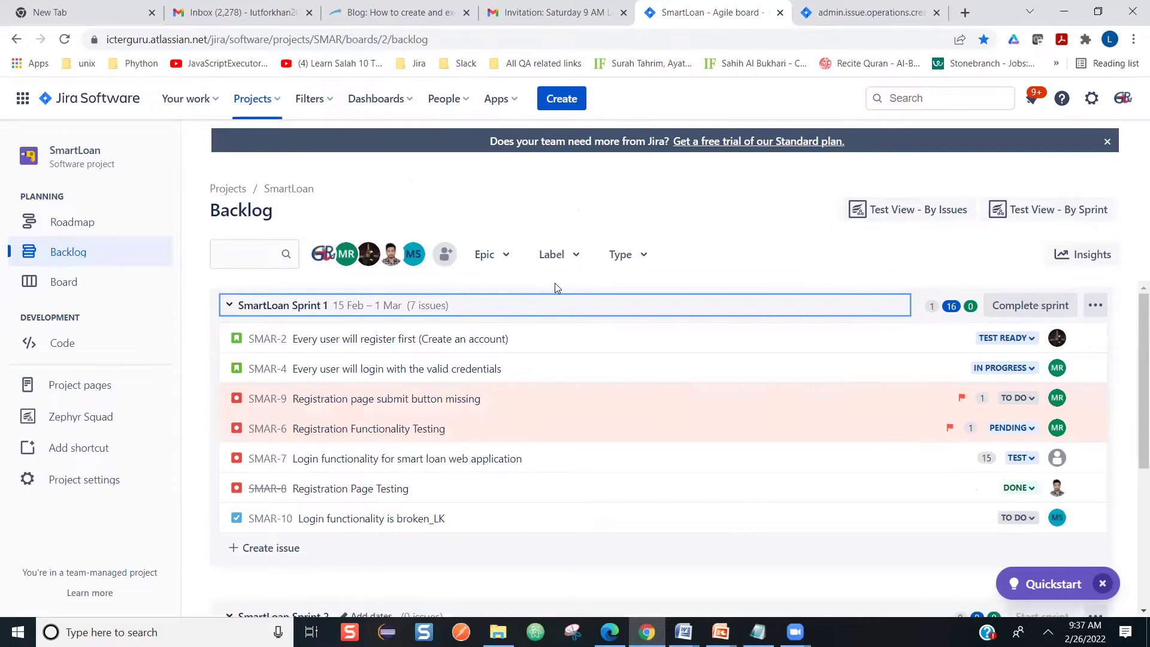
pyautogui.click(372, 346)
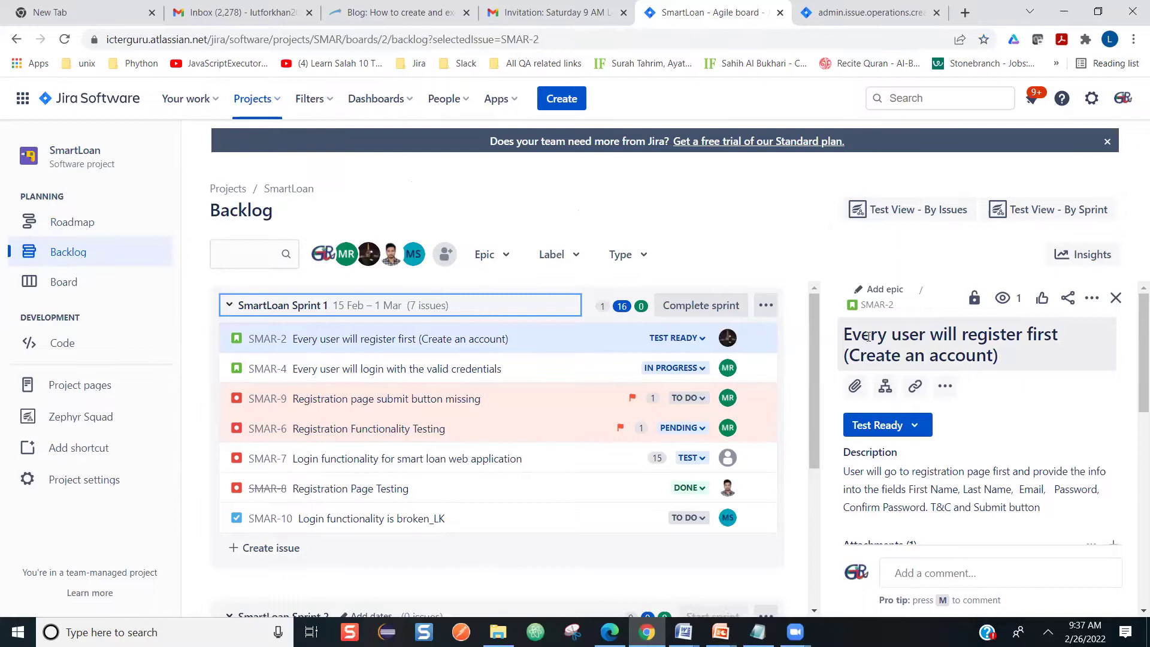
pyautogui.click(873, 305)
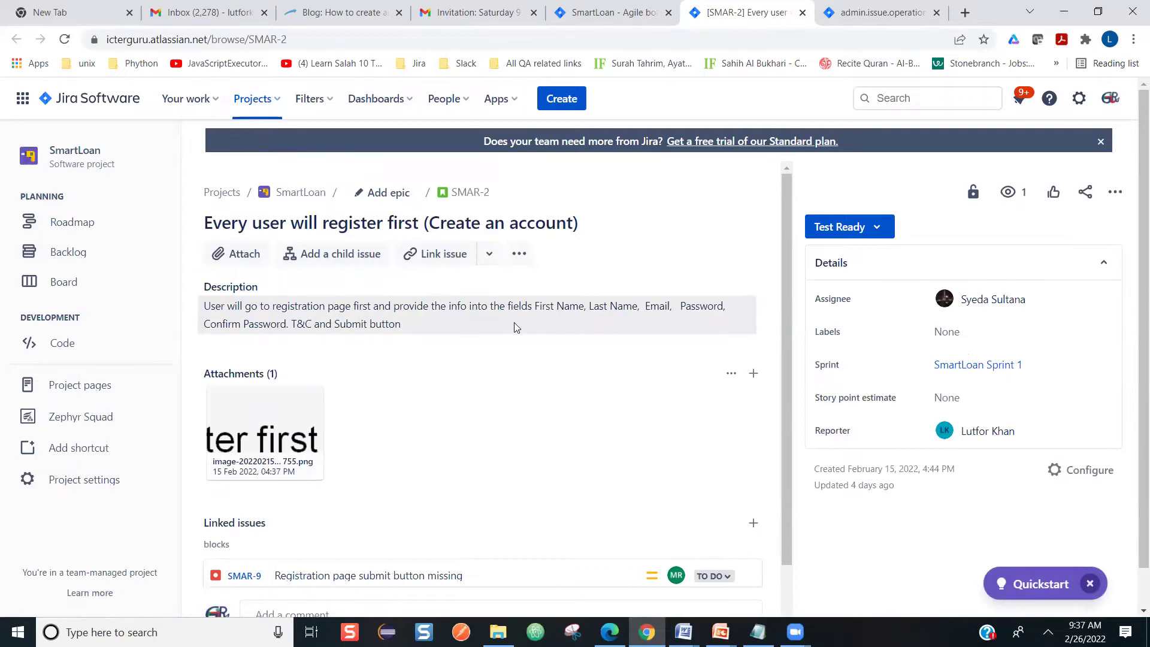
pyautogui.click(868, 23)
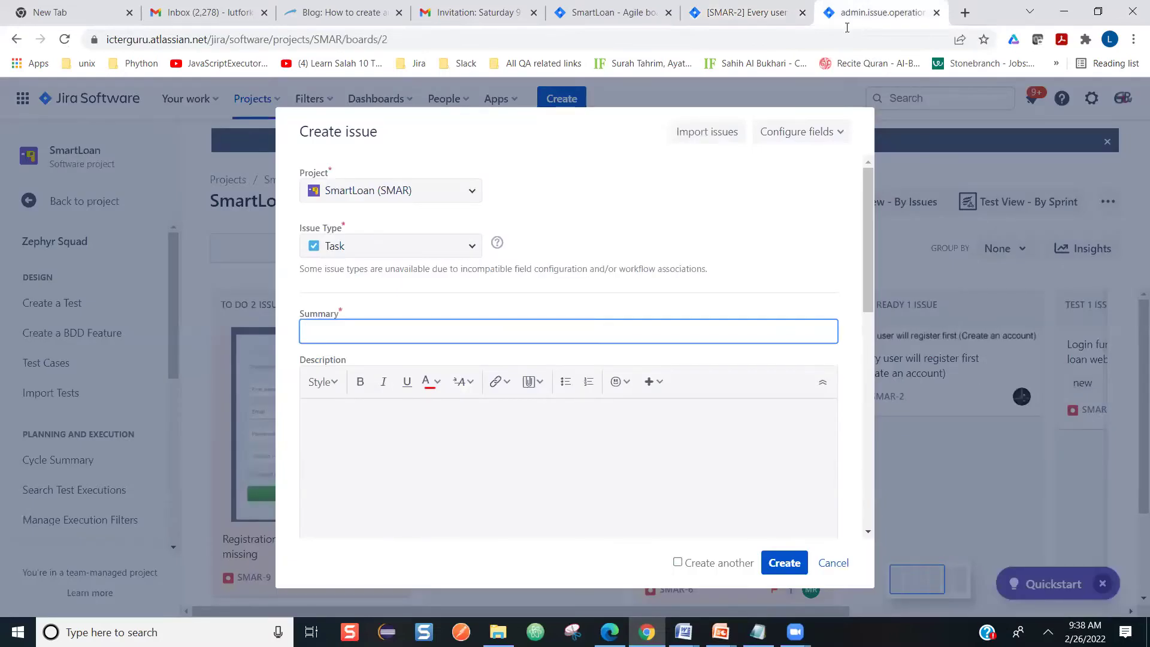
# Enter the summary 'Registration functionality verify with valid data' for the new test
pyautogui.click(787, 30)
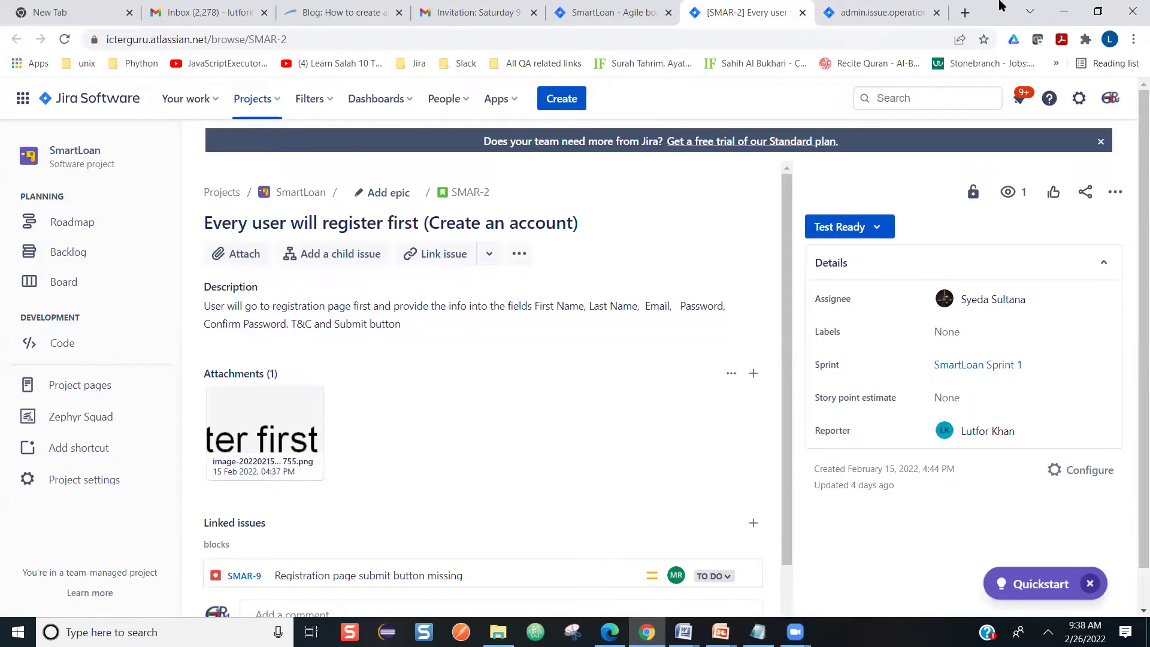
pyautogui.click(880, 13)
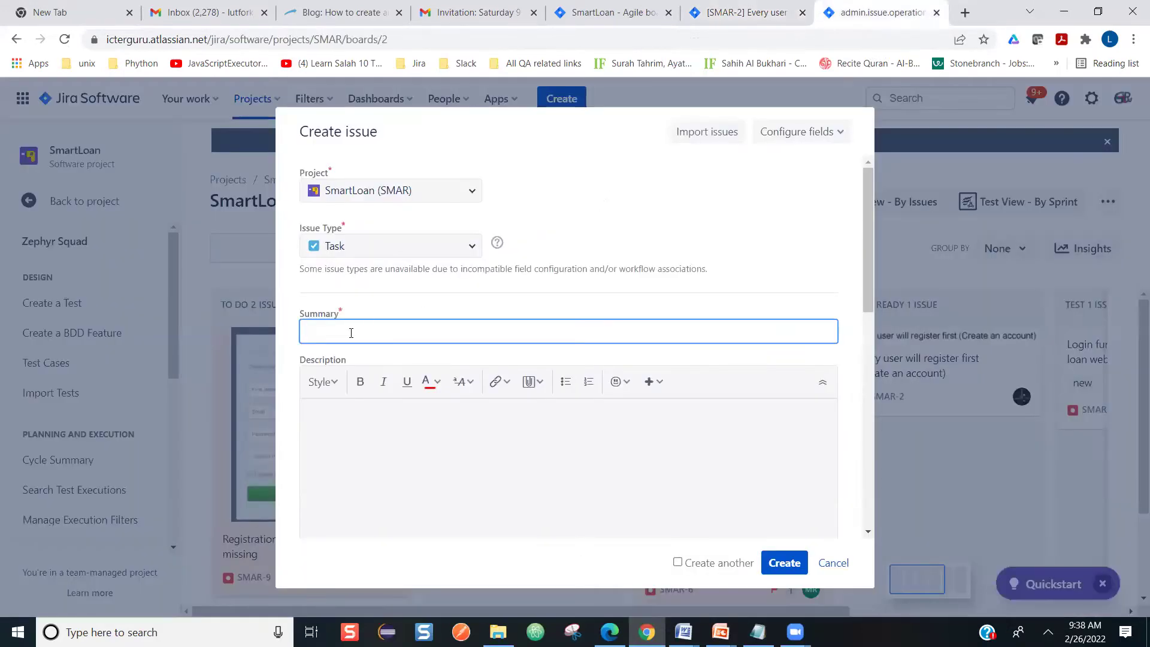
pyautogui.click(345, 329)
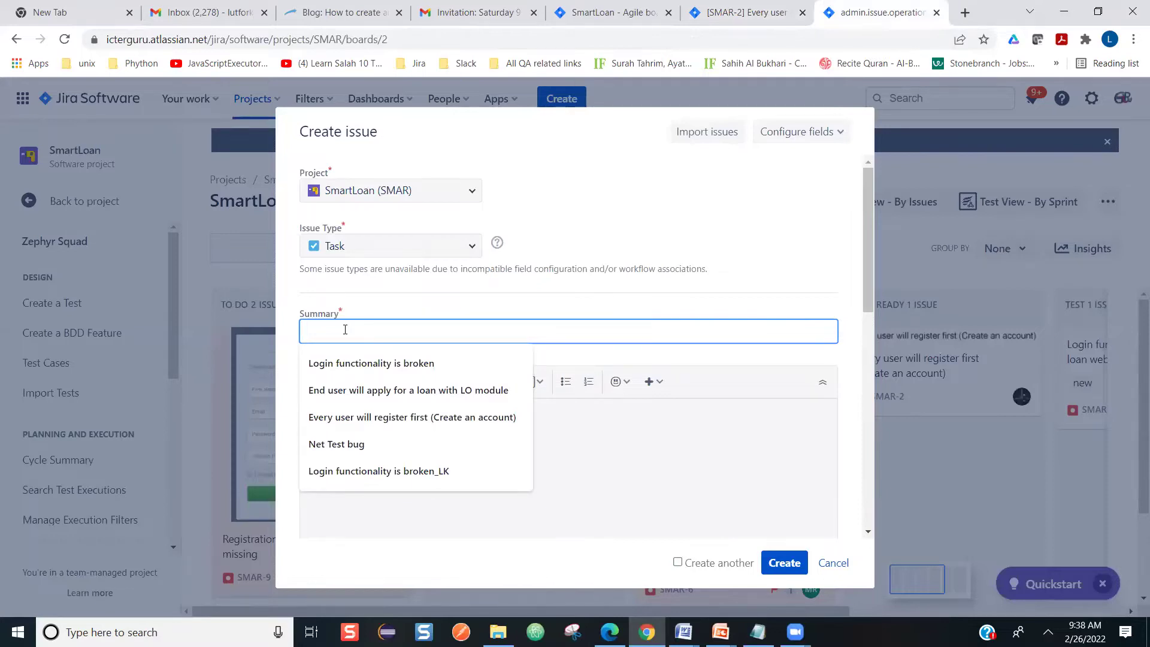
pyautogui.write('Regi')
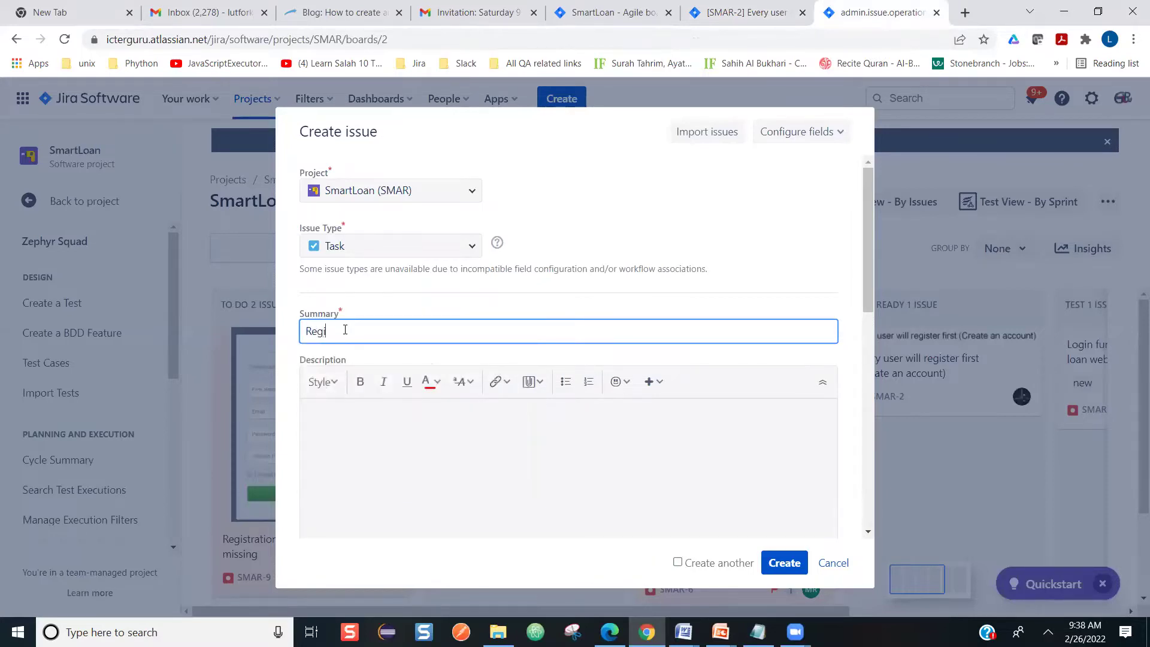
pyautogui.write('stration functionality verify')
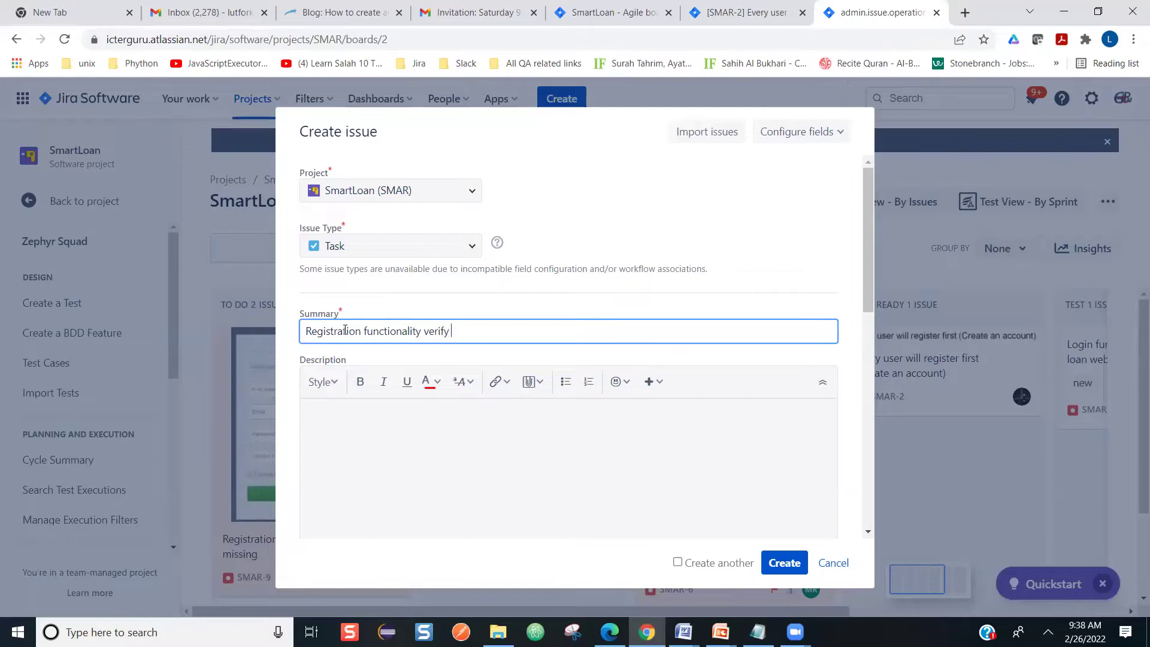
pyautogui.write(' with valid data')
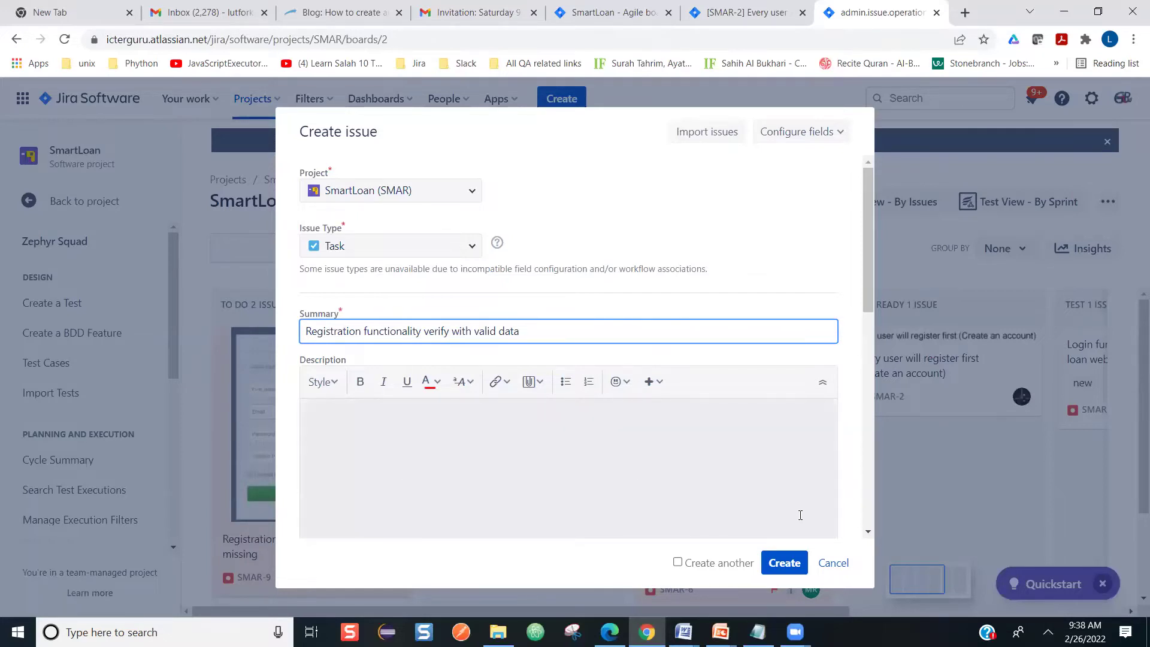
pyautogui.click(868, 533)
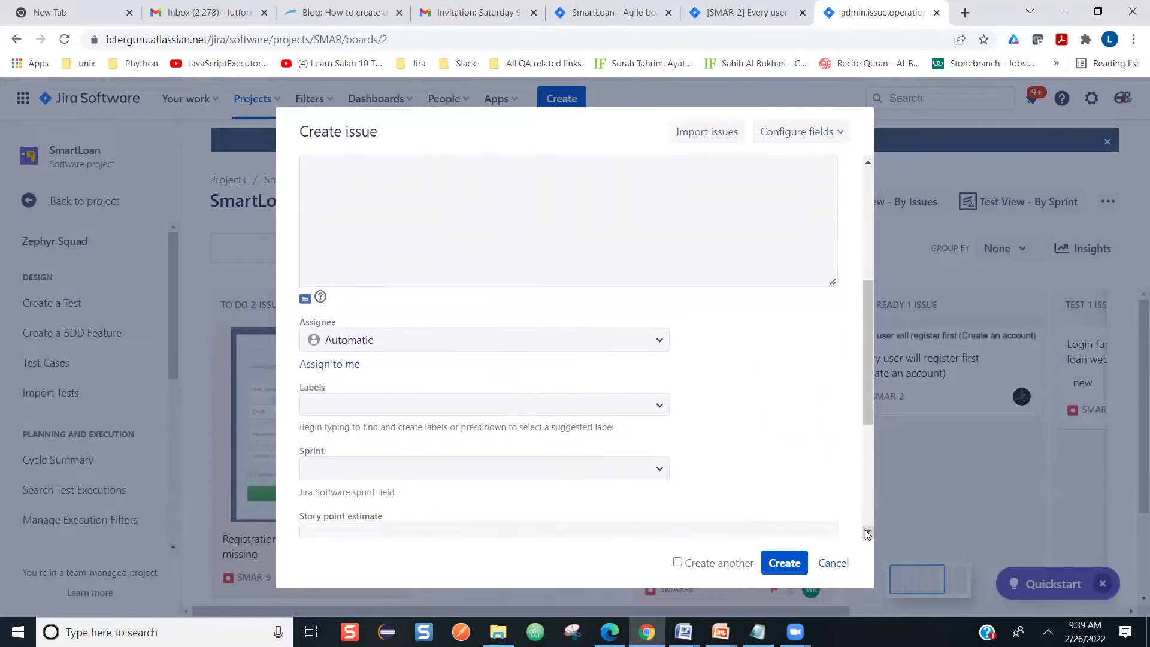
# Assign the test to the matching team member found through the assignee search
pyautogui.click(661, 343)
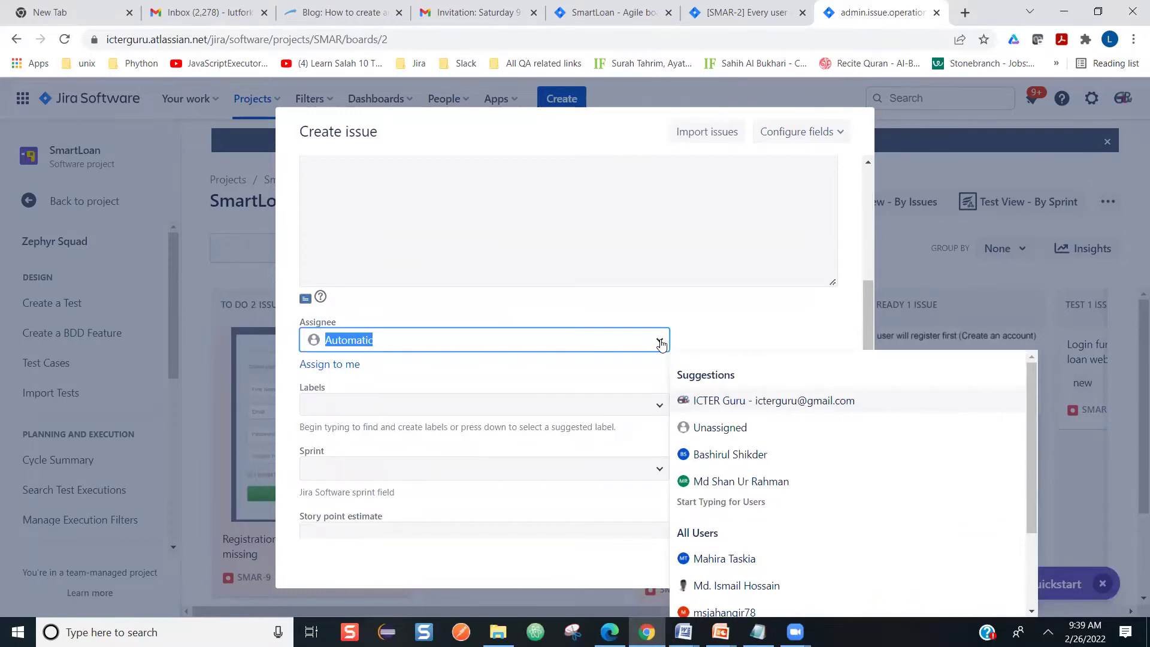
pyautogui.write('ra')
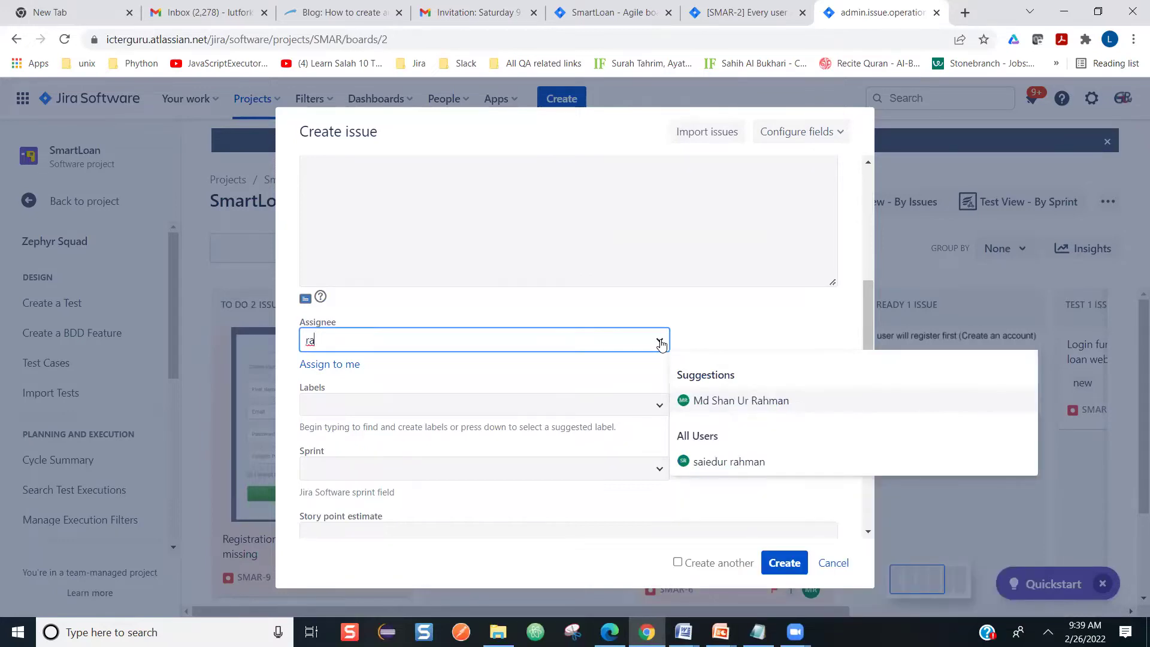
pyautogui.write('hi')
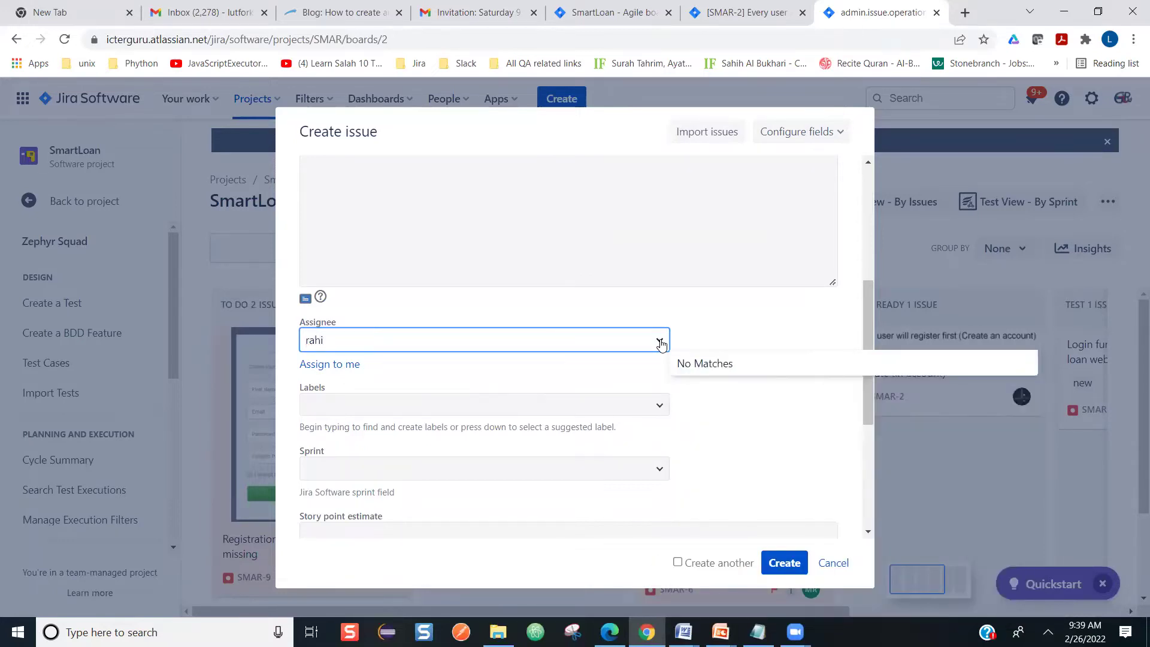
pyautogui.press('BackSpace')
pyautogui.press('BackSpace')
pyautogui.press('BackSpace')
pyautogui.press('BackSpace')
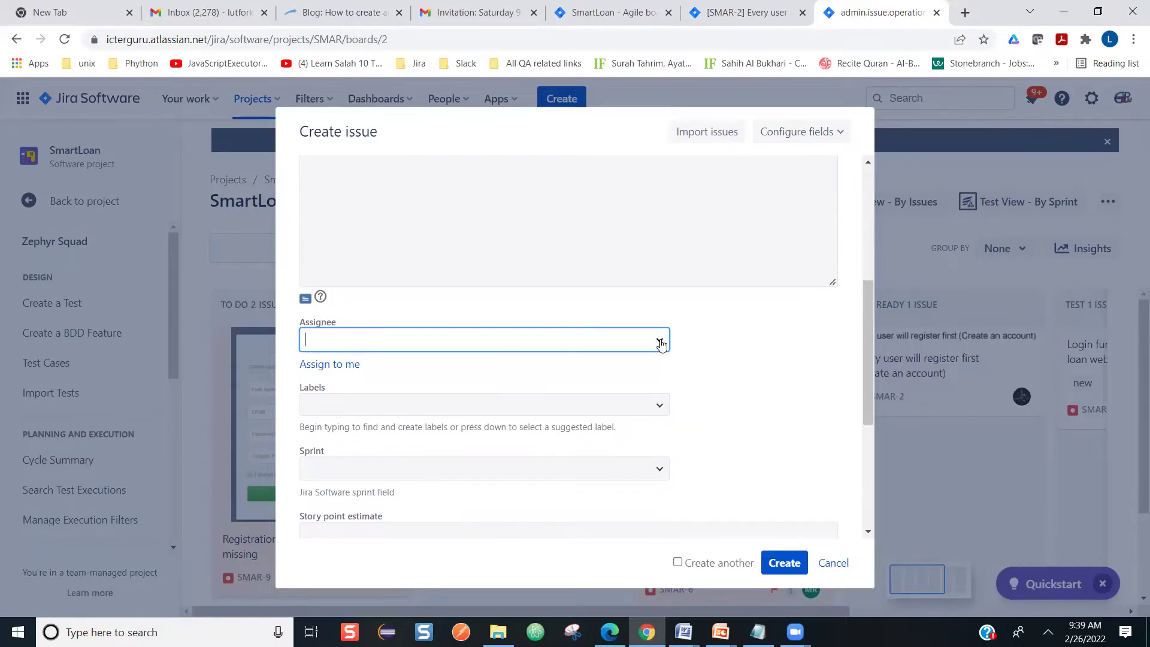
pyautogui.write('is')
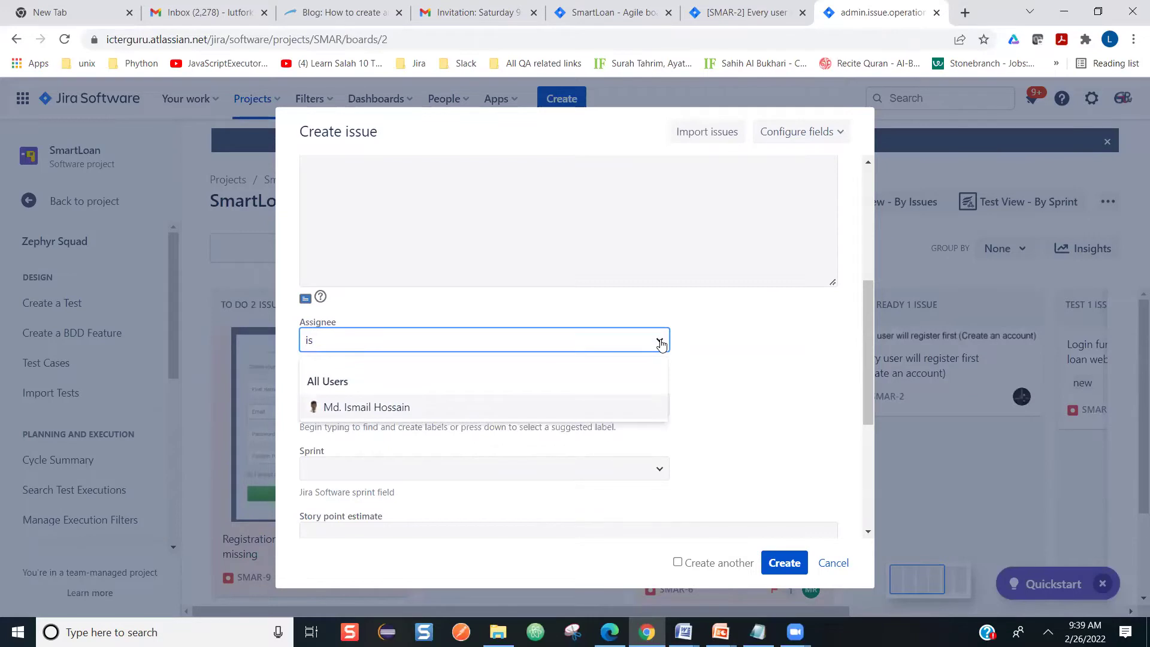
pyautogui.click(405, 406)
pyautogui.click(690, 395)
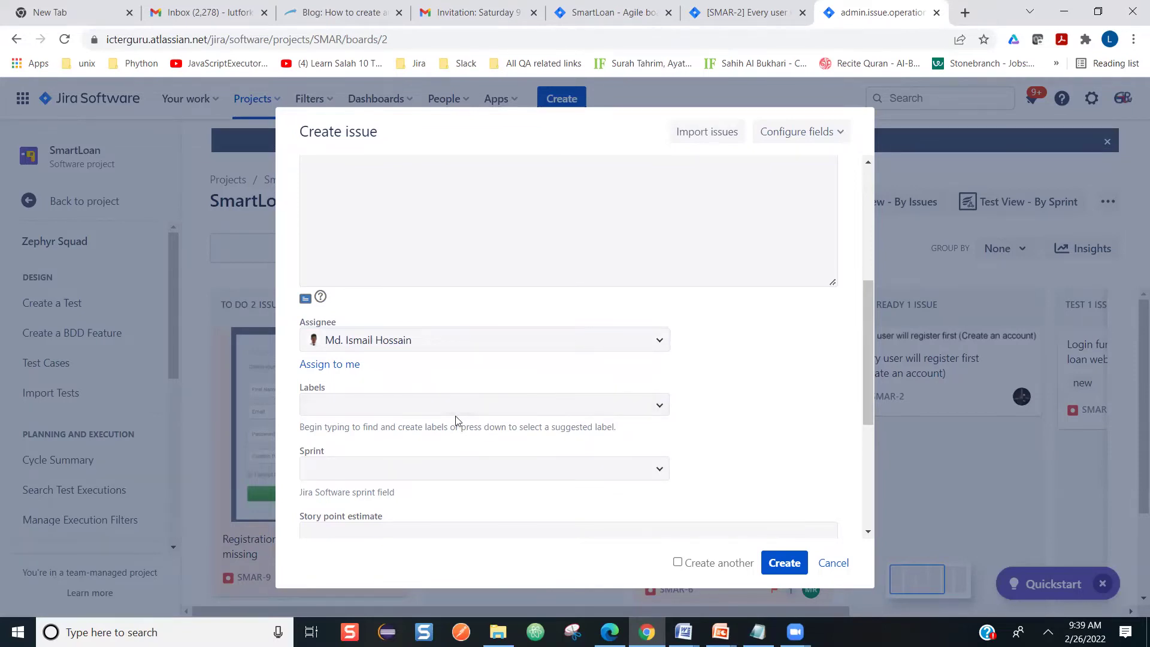
# Put the test into SmartLoan Sprint 1 and create the issue
pyautogui.click(869, 533)
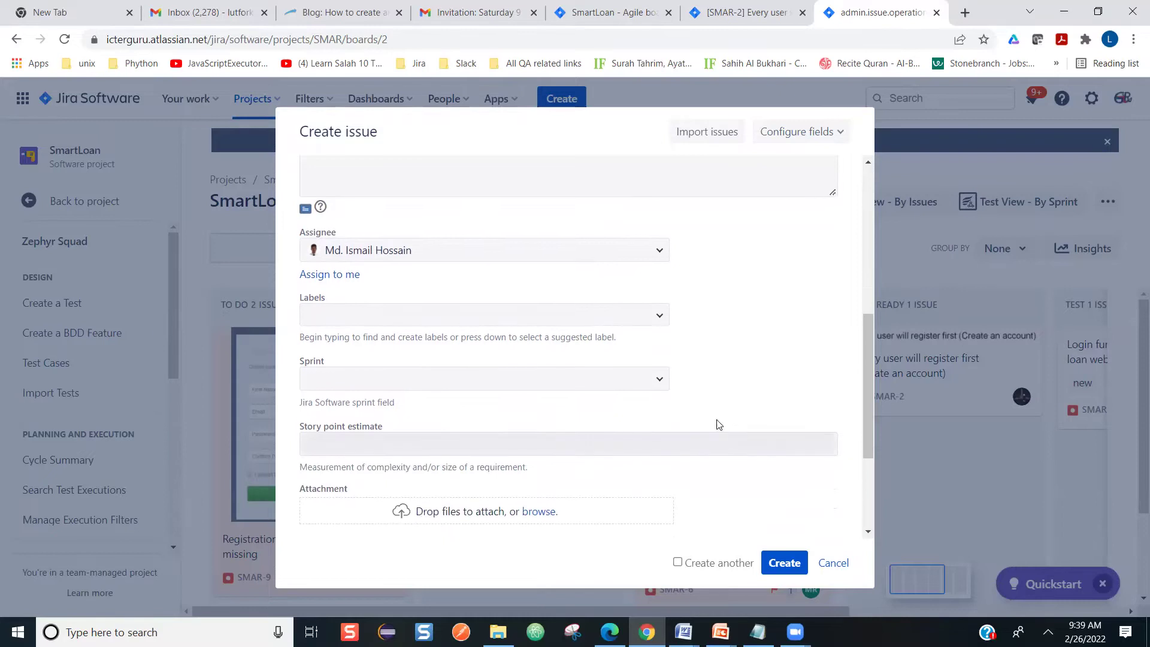
pyautogui.click(661, 385)
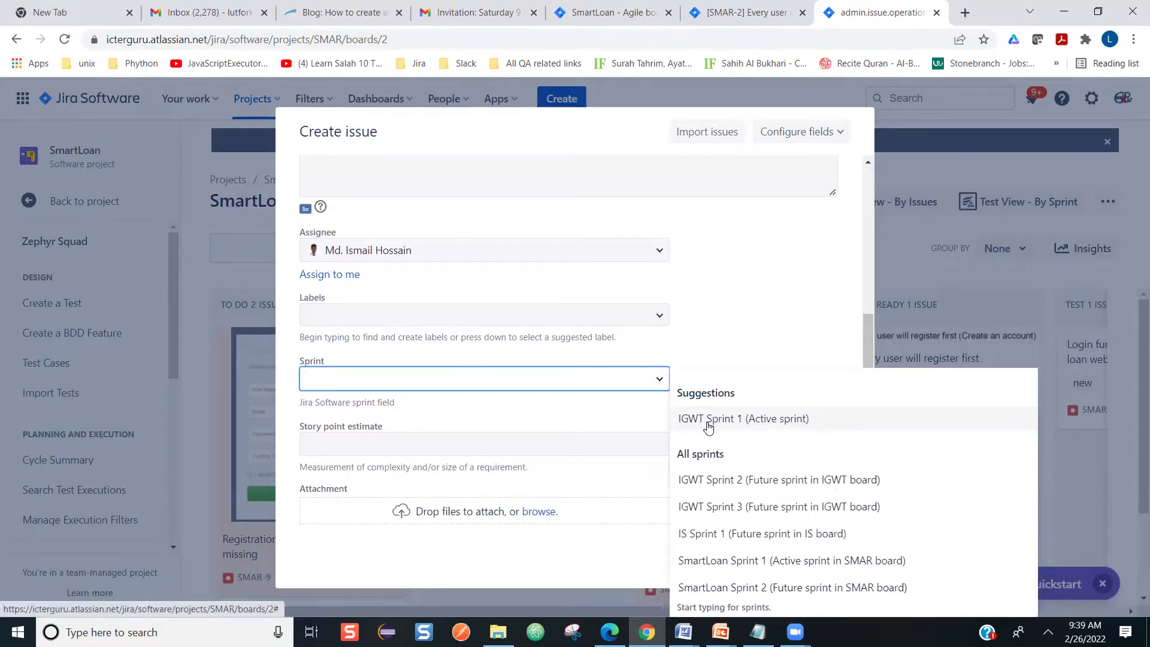
pyautogui.click(709, 562)
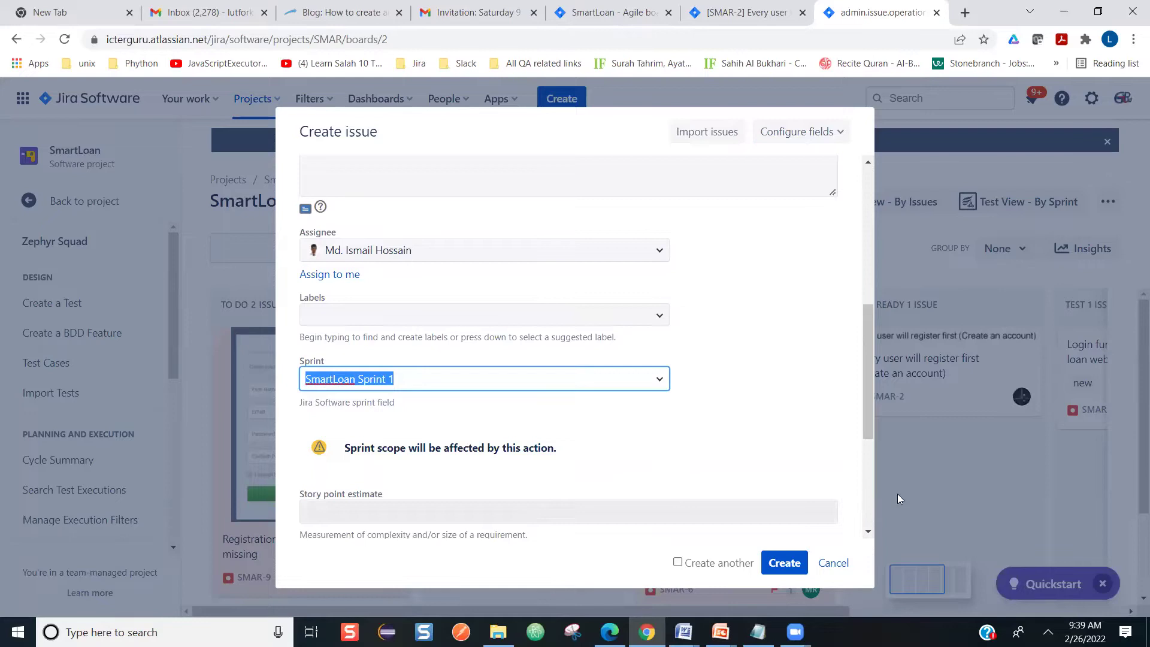
pyautogui.scroll(-3, 871, 529)
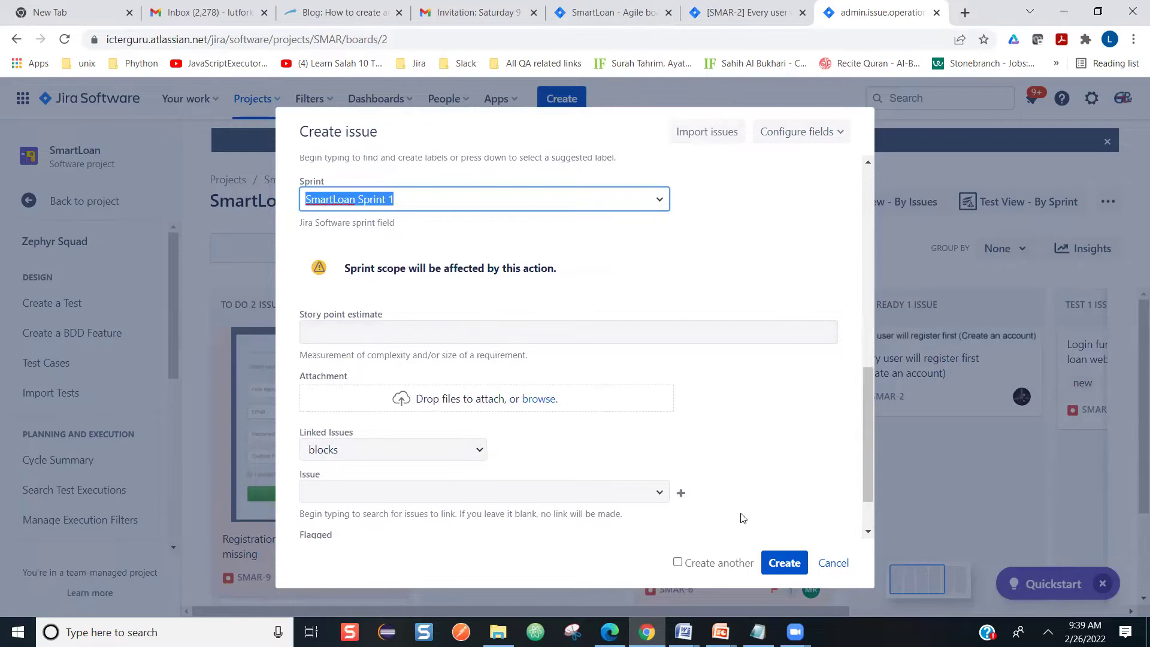
pyautogui.scroll(-2, 866, 525)
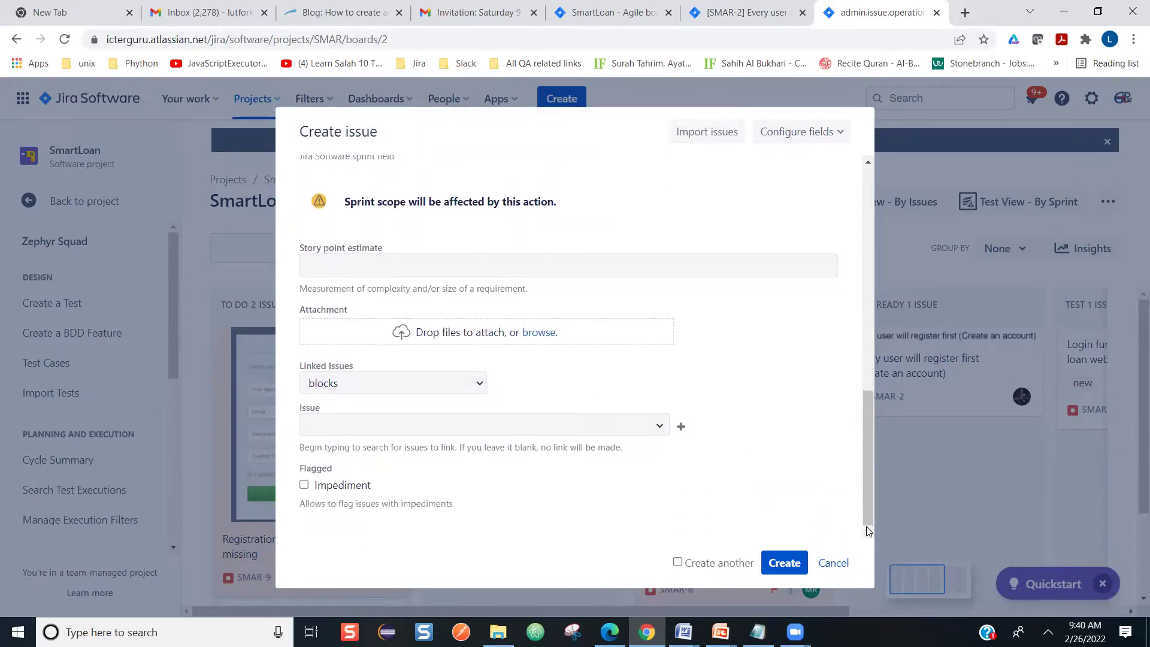
pyautogui.click(785, 563)
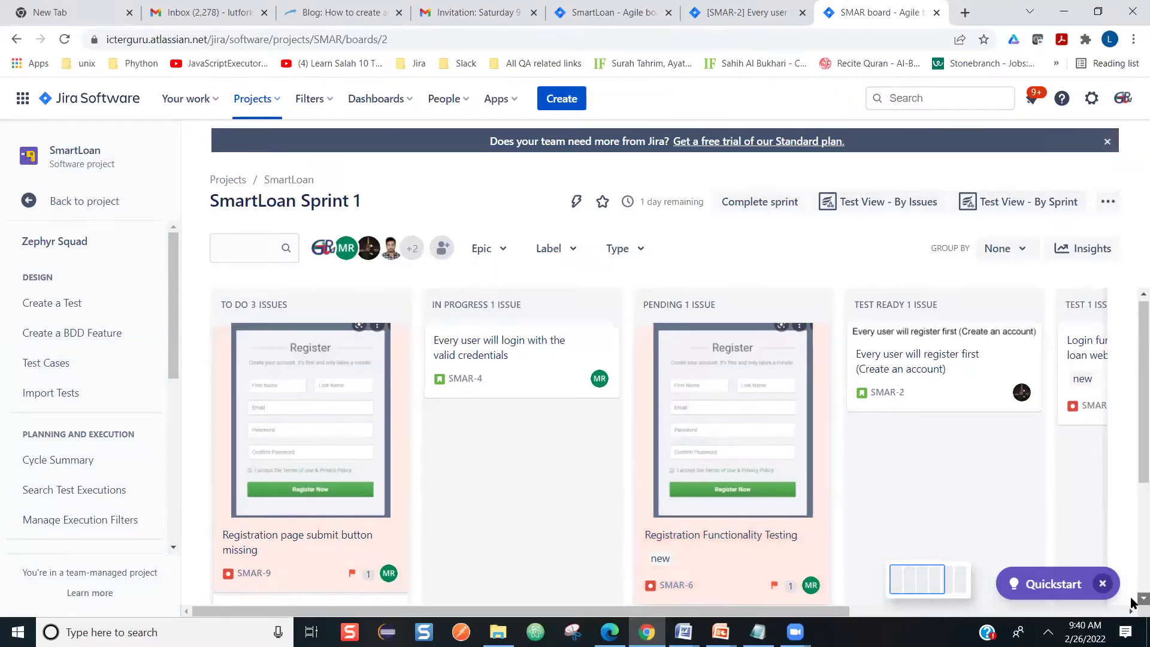
# Scroll down the To Do column and open the SMAR-11 card's details
pyautogui.scroll(-3, 1131, 597)
pyautogui.scroll(-1, 1132, 602)
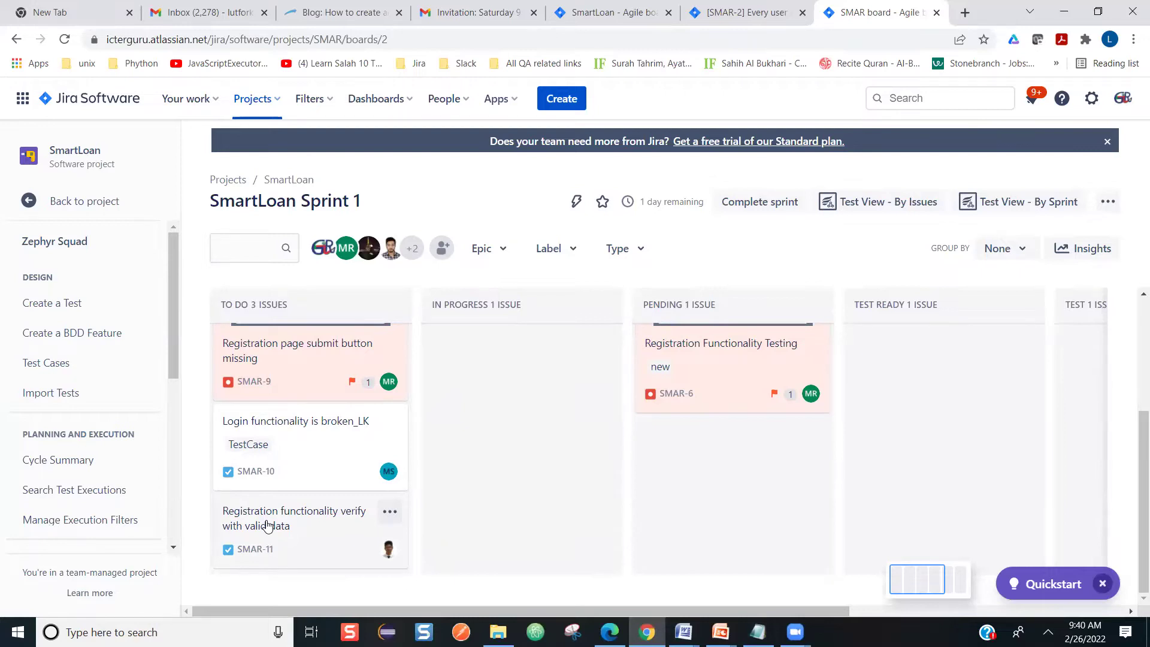
pyautogui.click(267, 525)
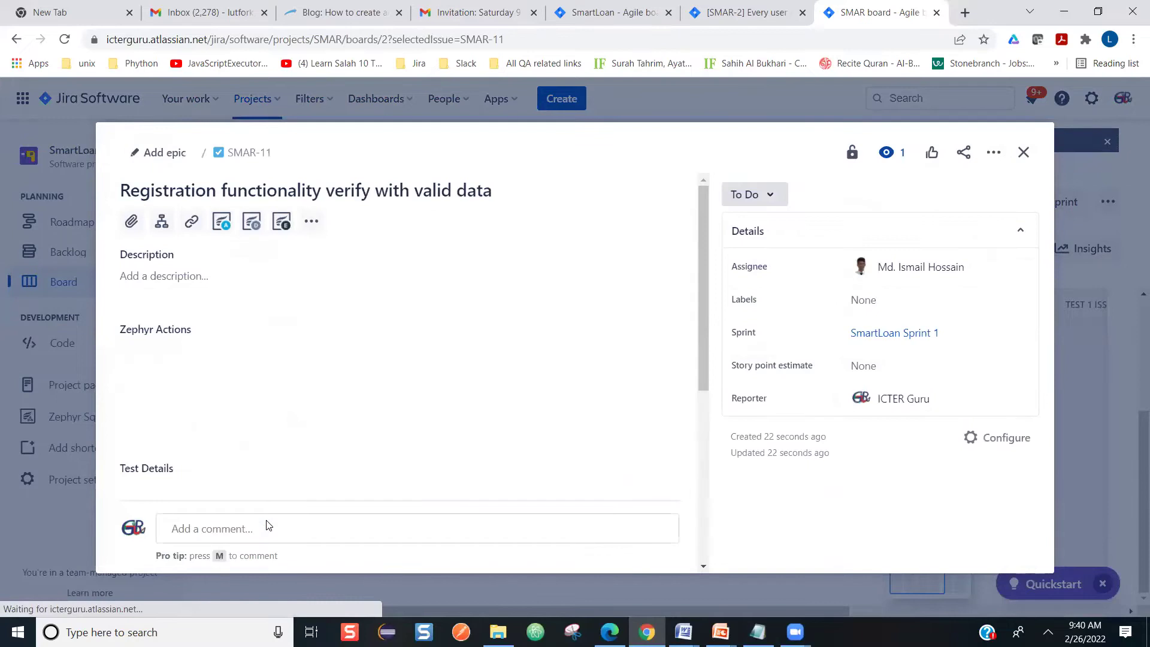
# Enter 'Navigation to registration page' as SMAR-11's first Zephyr test step, then bring up the QA folder
pyautogui.click(703, 566)
pyautogui.scroll(-7, 704, 566)
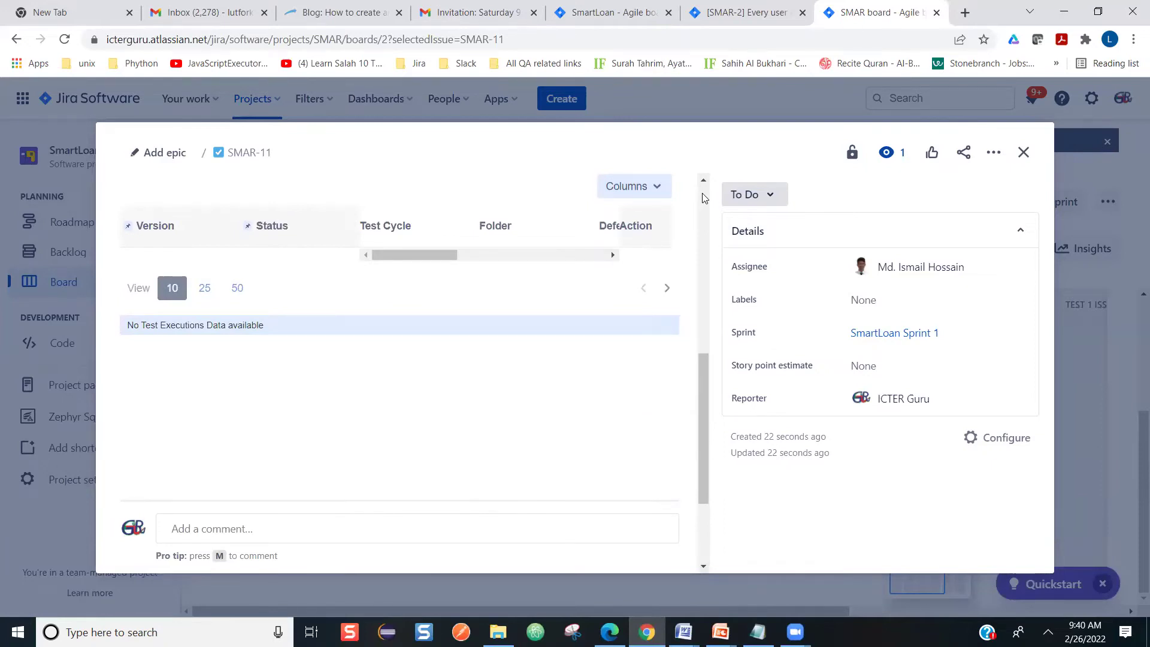
pyautogui.scroll(10, 702, 193)
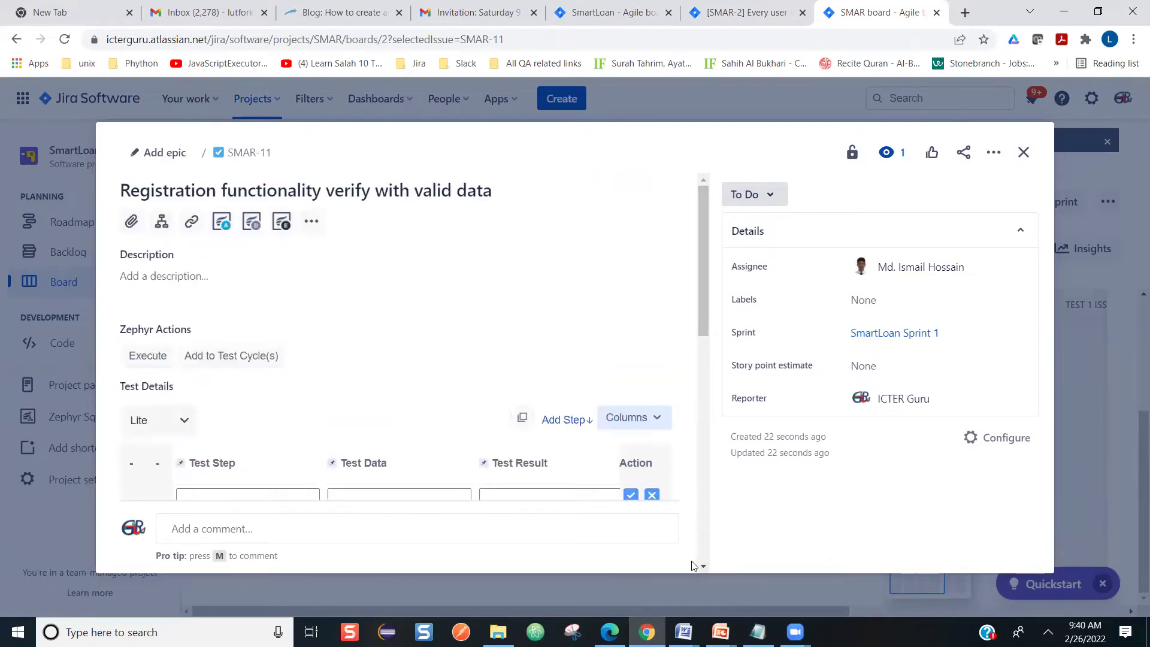
pyautogui.scroll(-2, 285, 464)
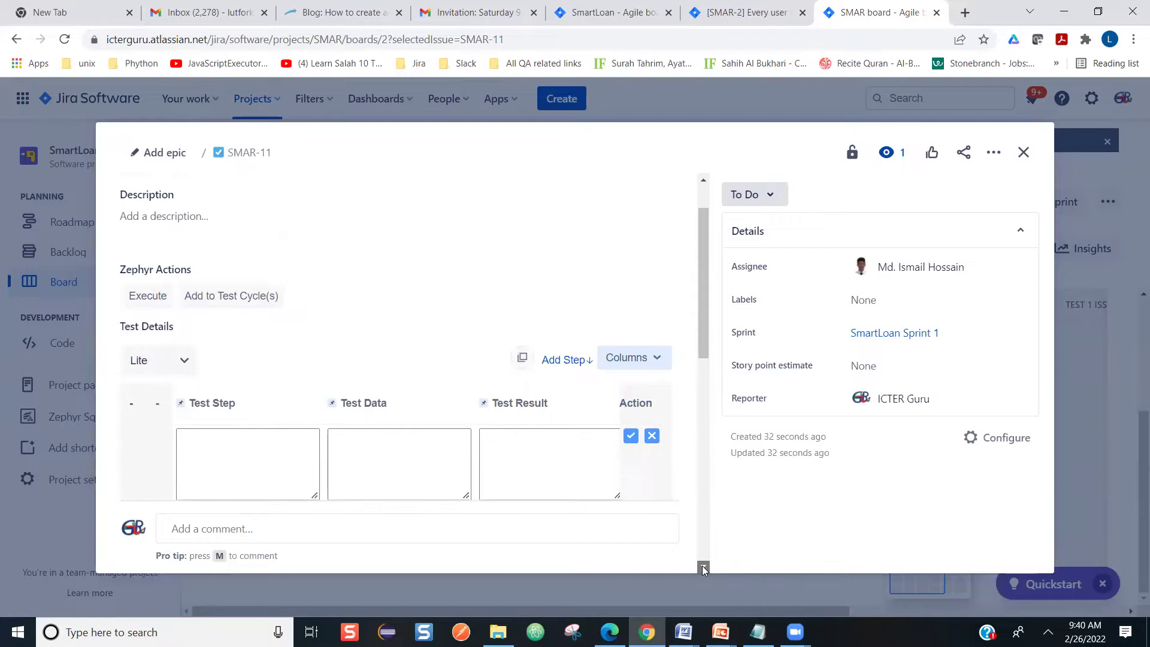
pyautogui.click(206, 411)
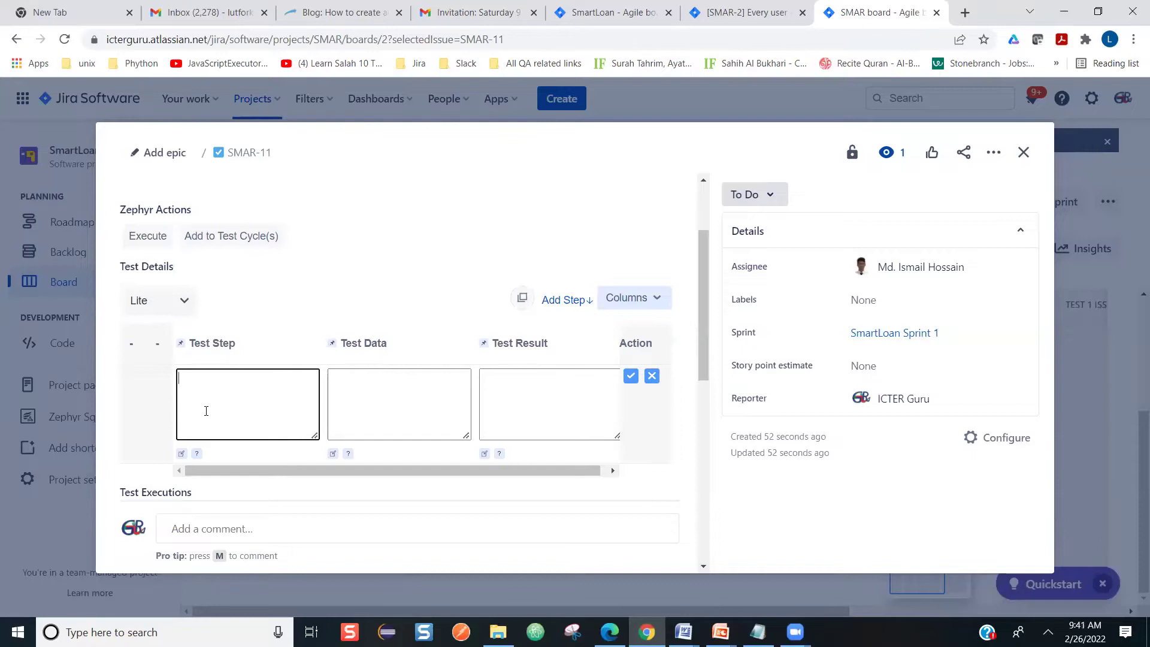
pyautogui.write('Navigation ')
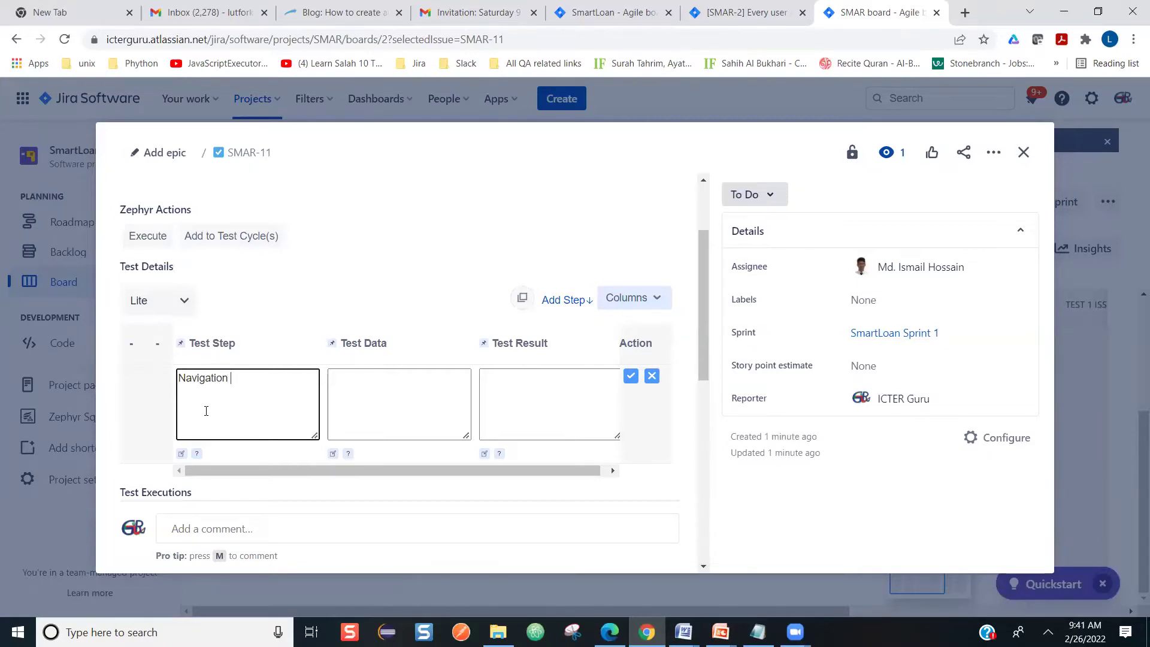
pyautogui.write('to registration page')
pyautogui.click(377, 374)
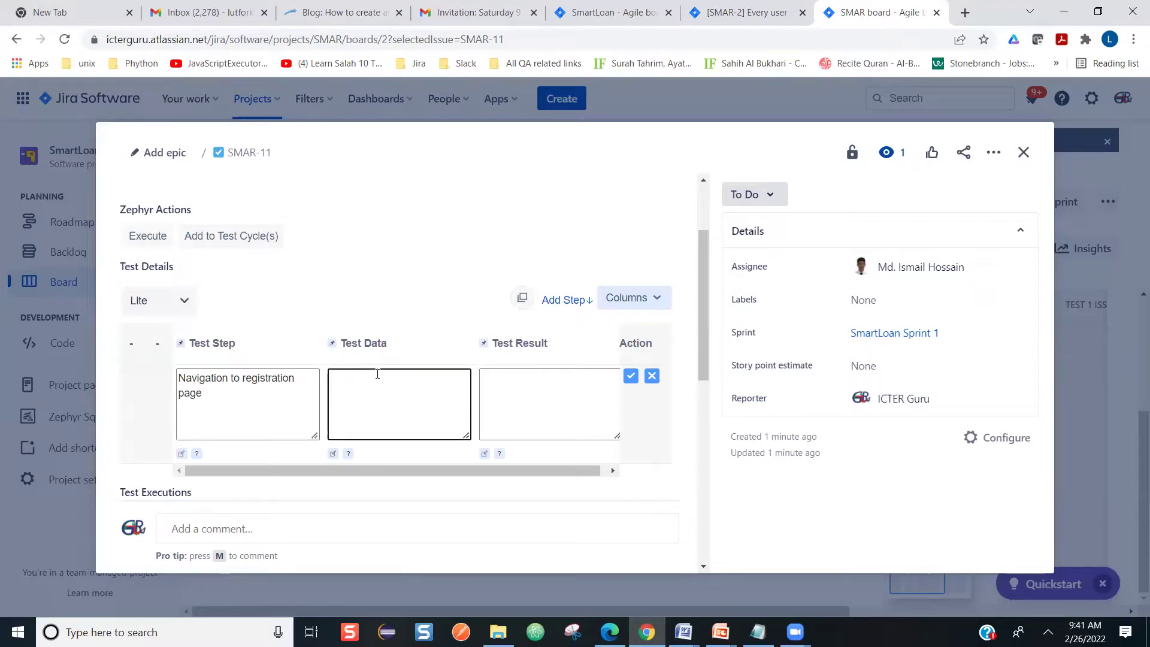
pyautogui.click(497, 630)
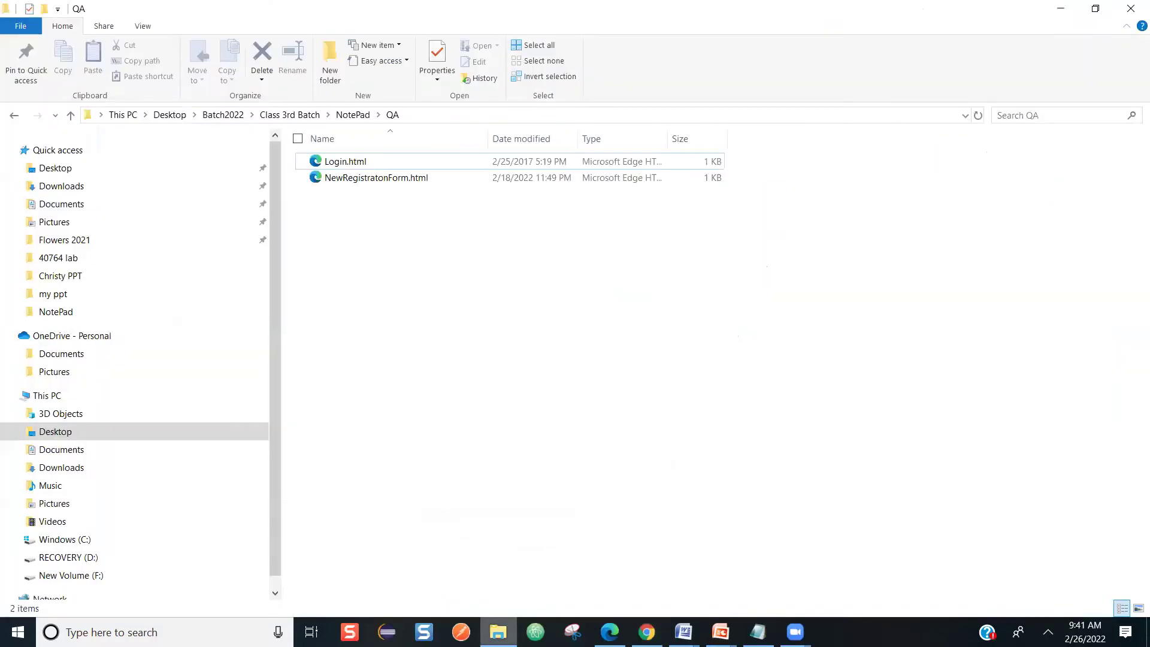
# Open NewRegistratonForm.html in Edge, copy its file address, and return to SMAR-11's Test Data field
pyautogui.doubleClick(366, 177)
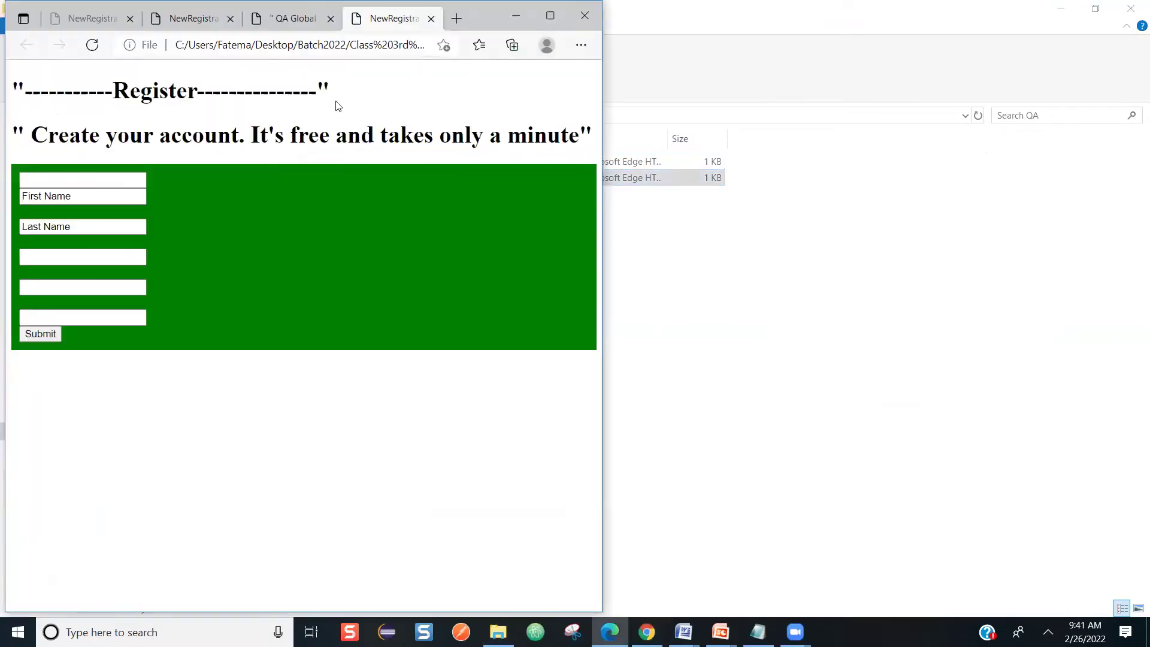
pyautogui.click(424, 46)
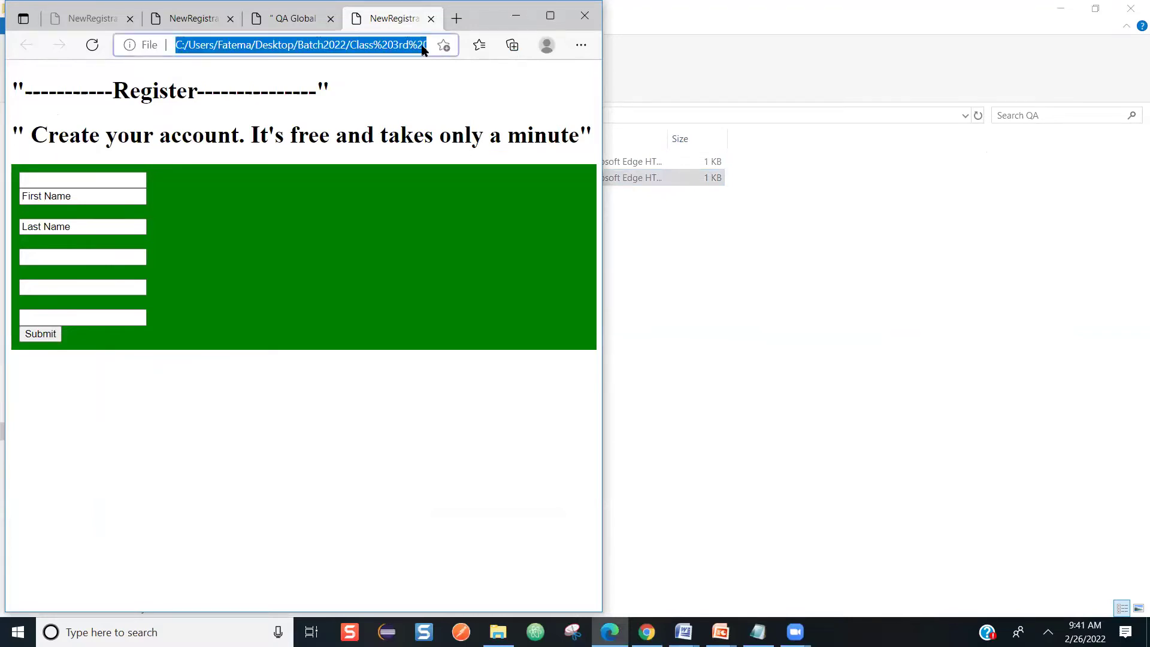
pyautogui.click(753, 274)
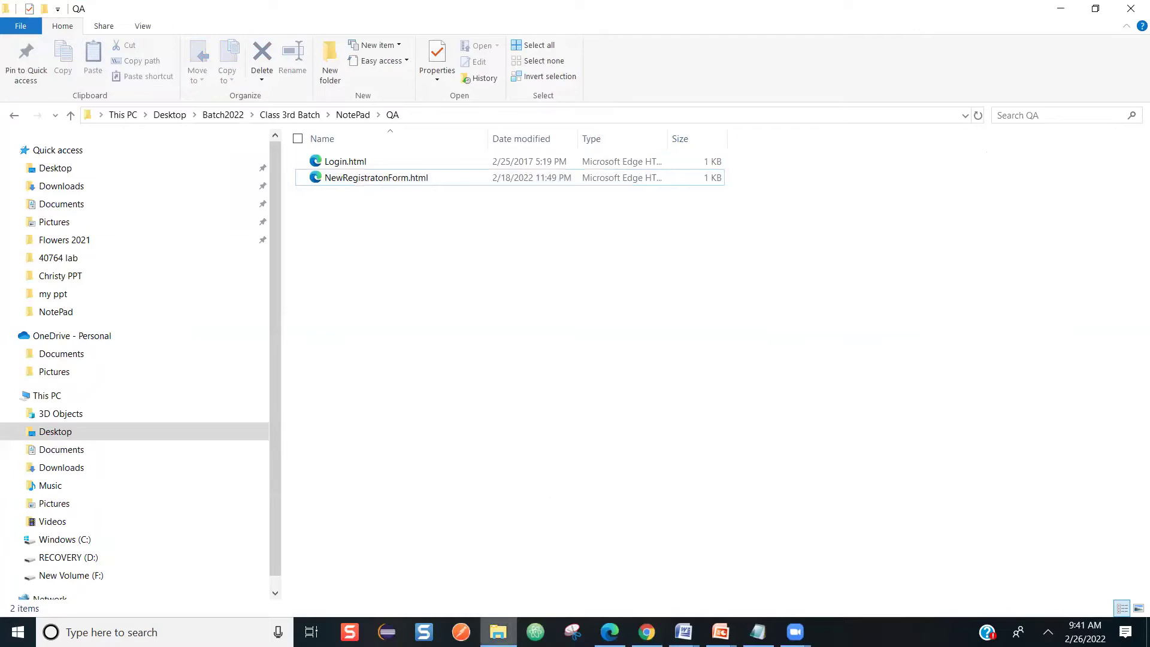
pyautogui.click(498, 629)
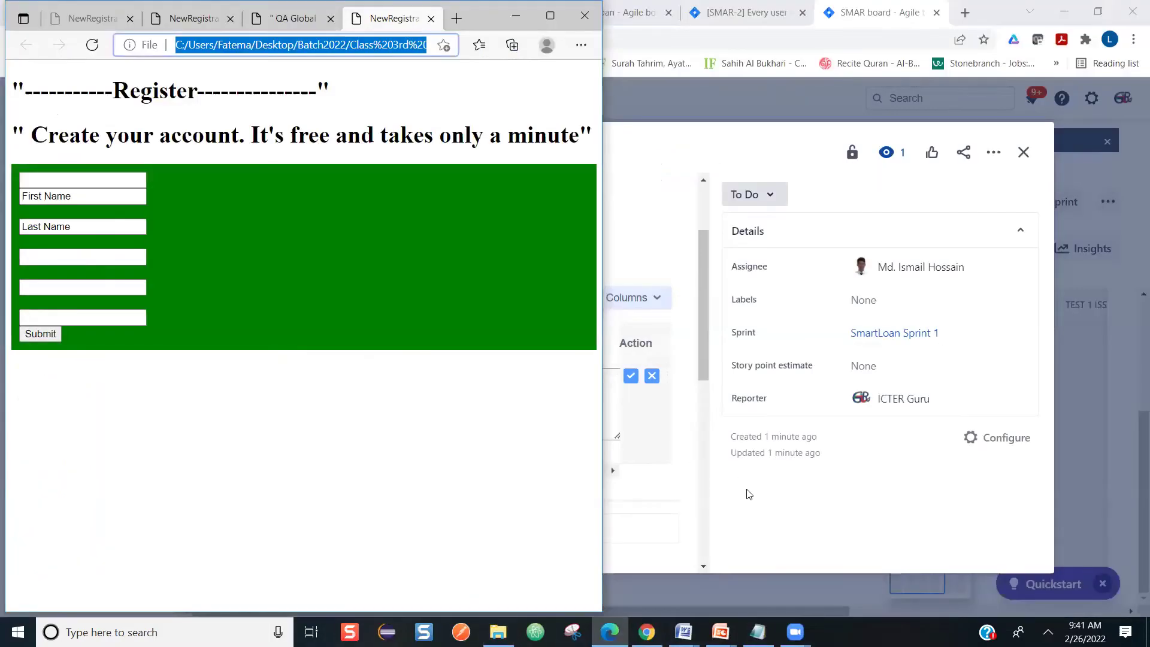
pyautogui.click(747, 490)
pyautogui.click(373, 394)
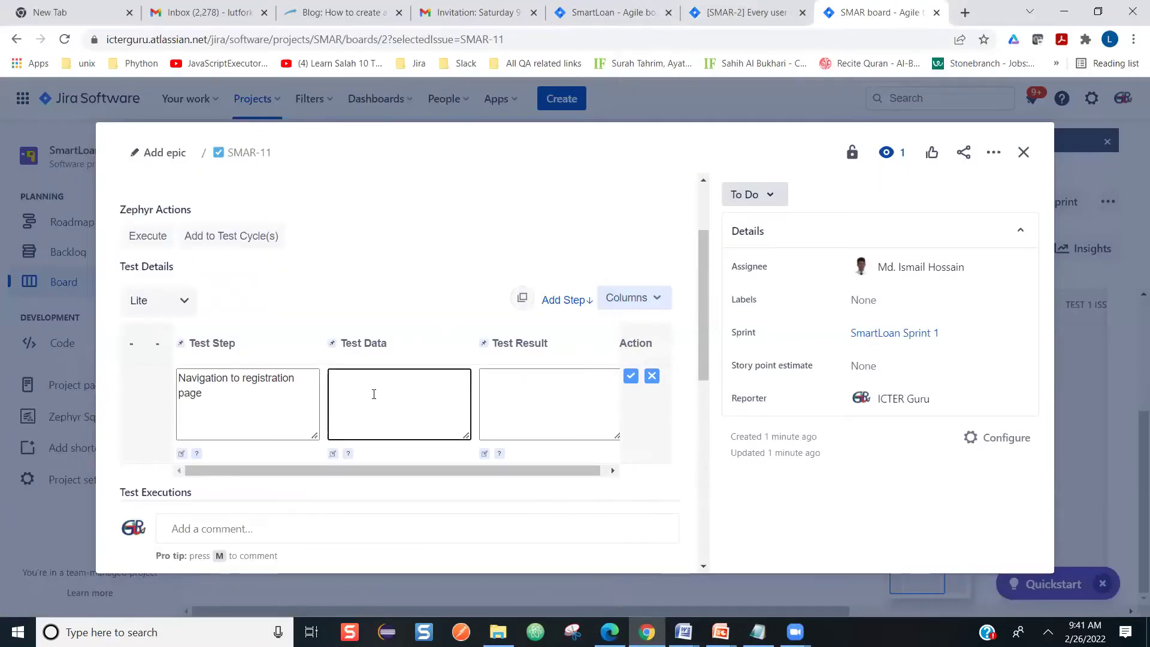
# Paste the form's file path as Test Data, add result 'Registration page should be available', and save step 1
pyautogui.write('file:///C:/Users/Fatema/Desktop/Batch2022/Class%203rd%20Batch/NotePad/QA/NewRegistratonForm.html')
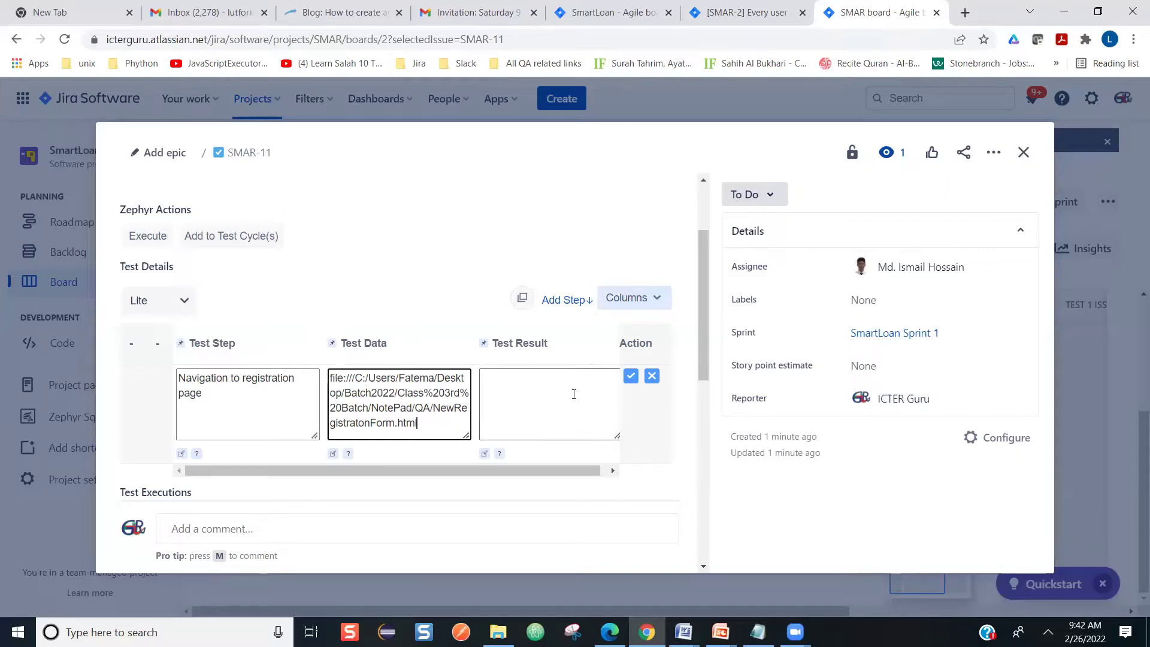
pyautogui.click(542, 388)
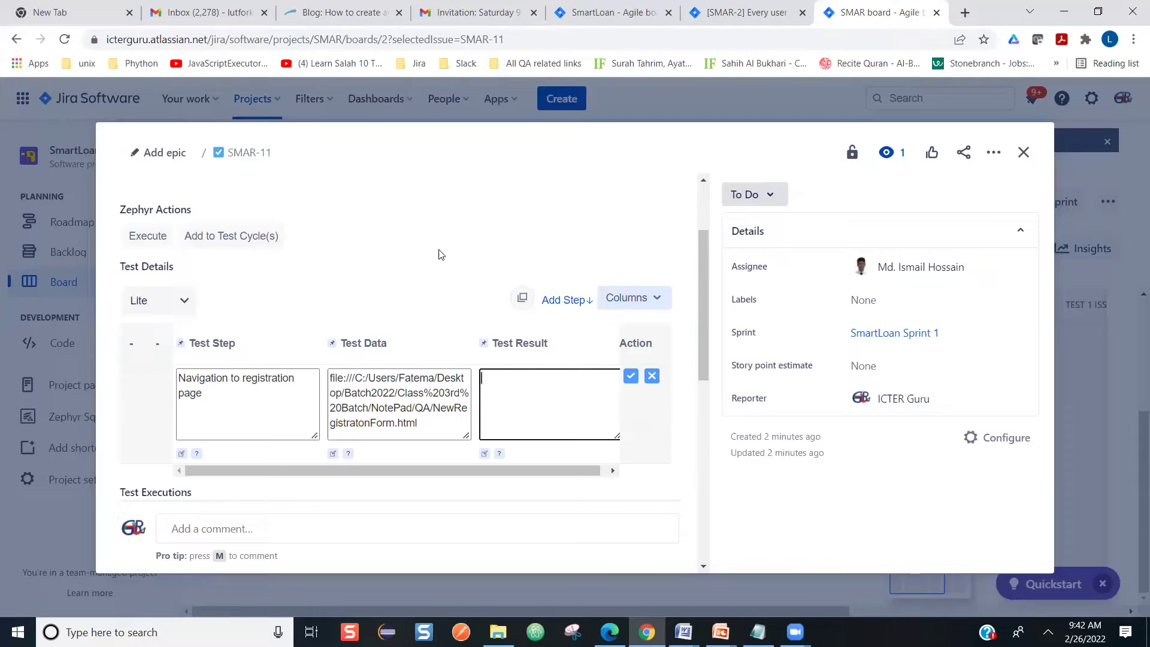
pyautogui.write('Registration page s')
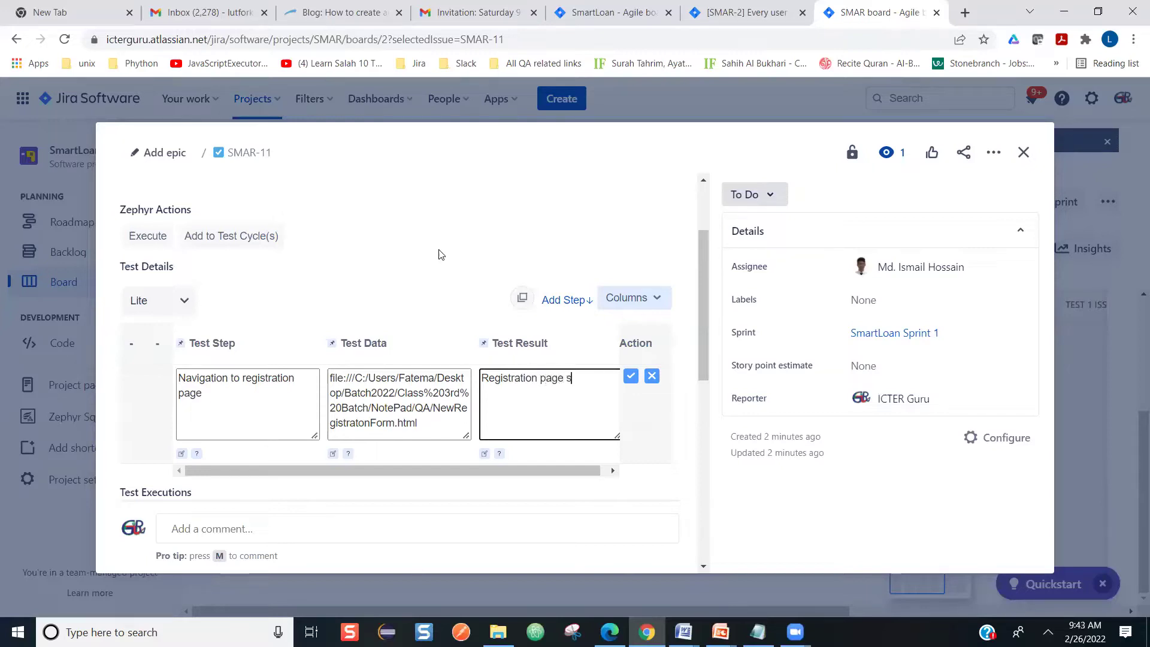
pyautogui.write('hould be available')
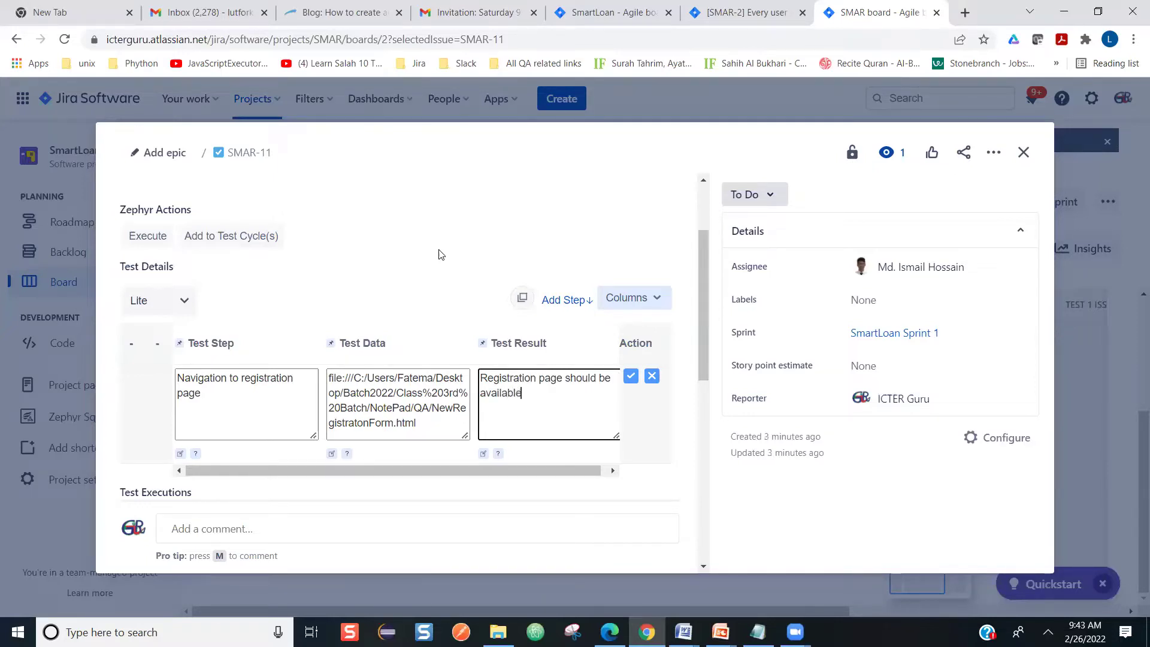
pyautogui.click(631, 378)
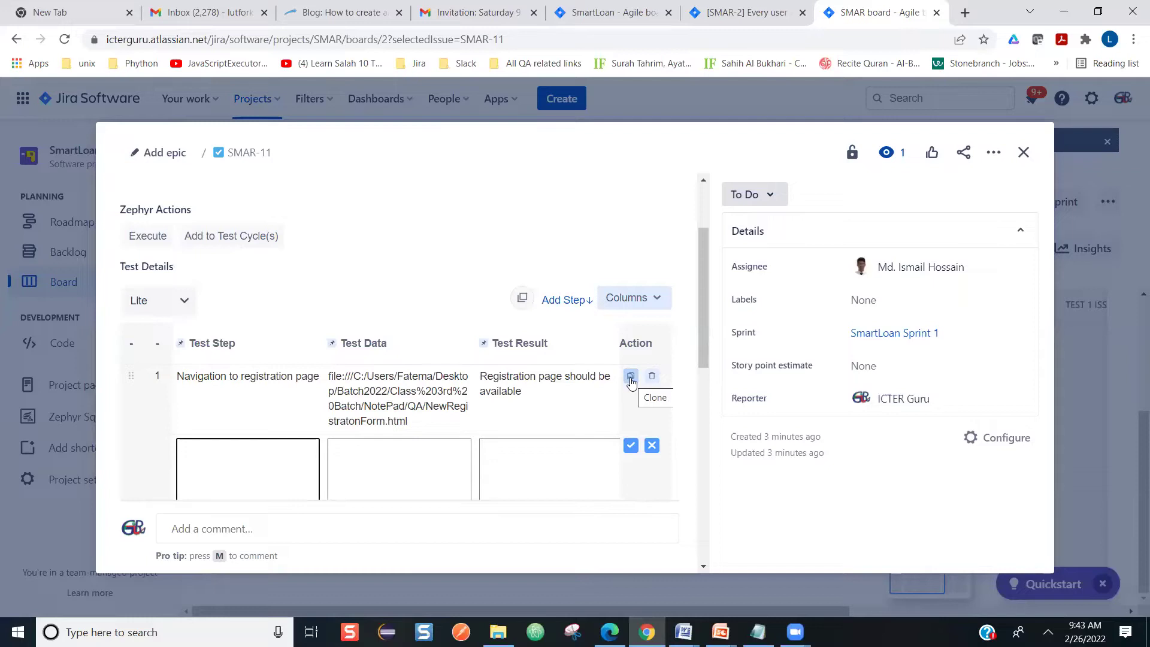
pyautogui.click(202, 401)
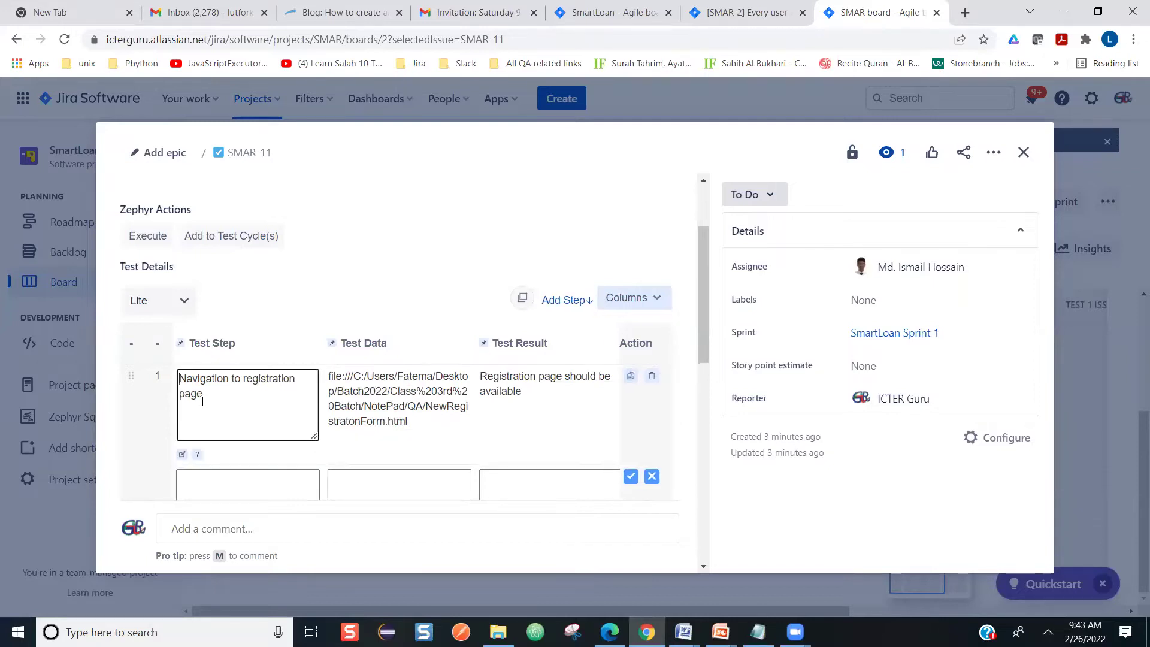
pyautogui.hotkey('shift', 'Right')
pyautogui.hotkey('shift', 'Right')
pyautogui.hotkey('shift', 'Right')
pyautogui.hotkey('shift', 'Right')
pyautogui.click(404, 415)
pyautogui.click(531, 407)
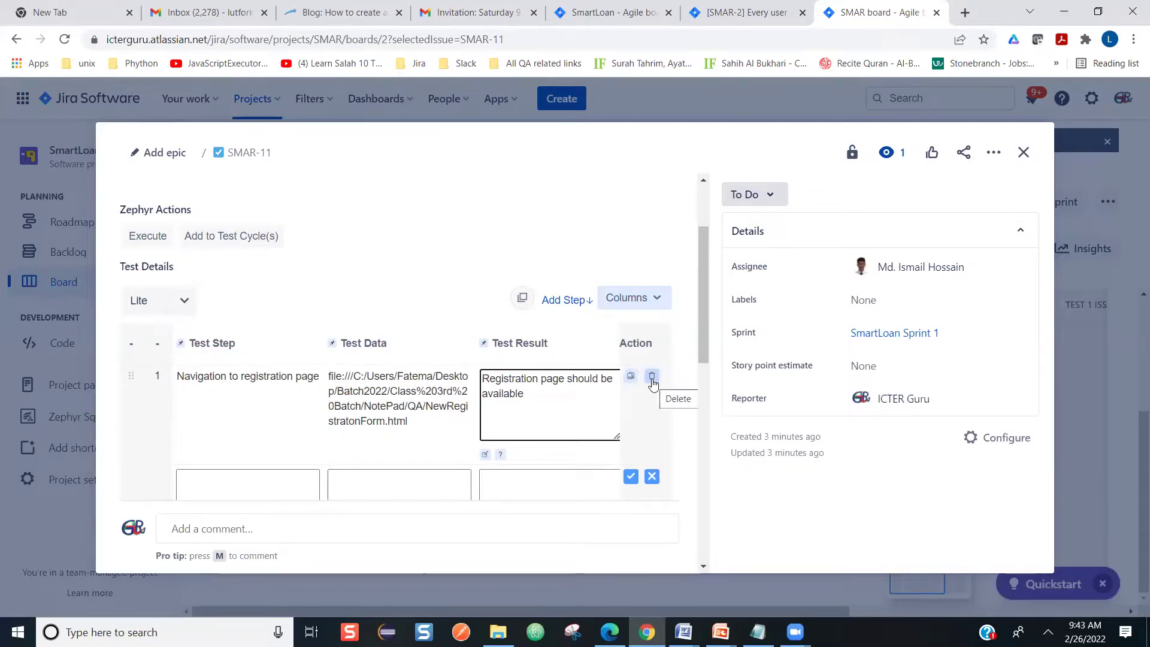
pyautogui.click(174, 406)
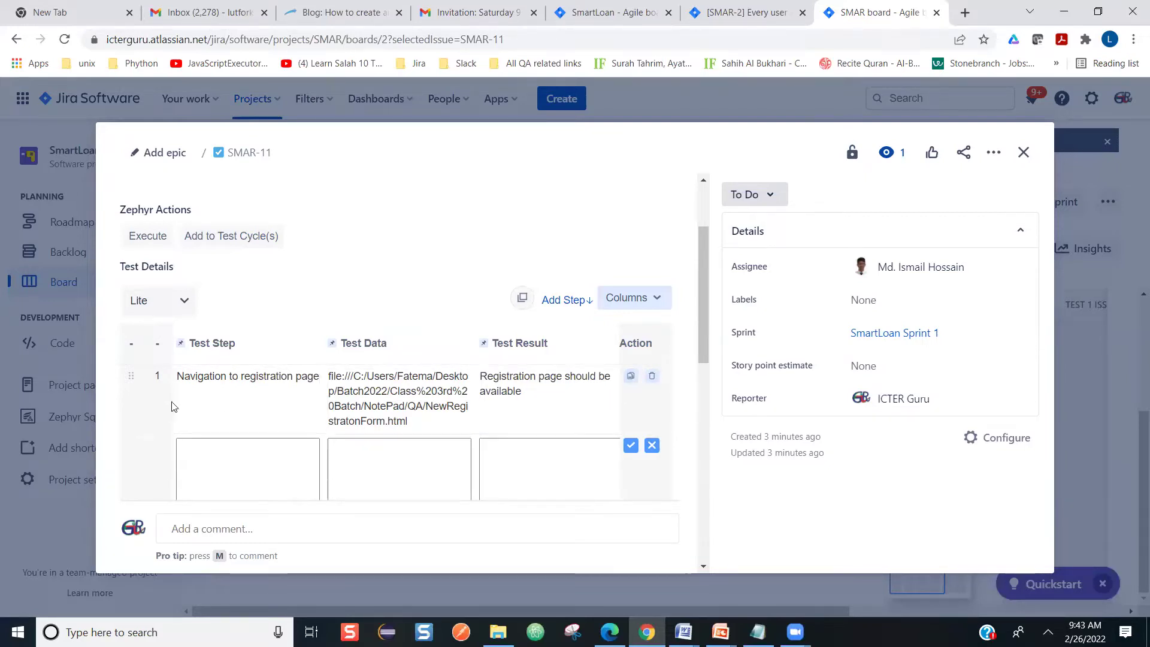
pyautogui.moveTo(178, 407); pyautogui.dragTo(588, 390)
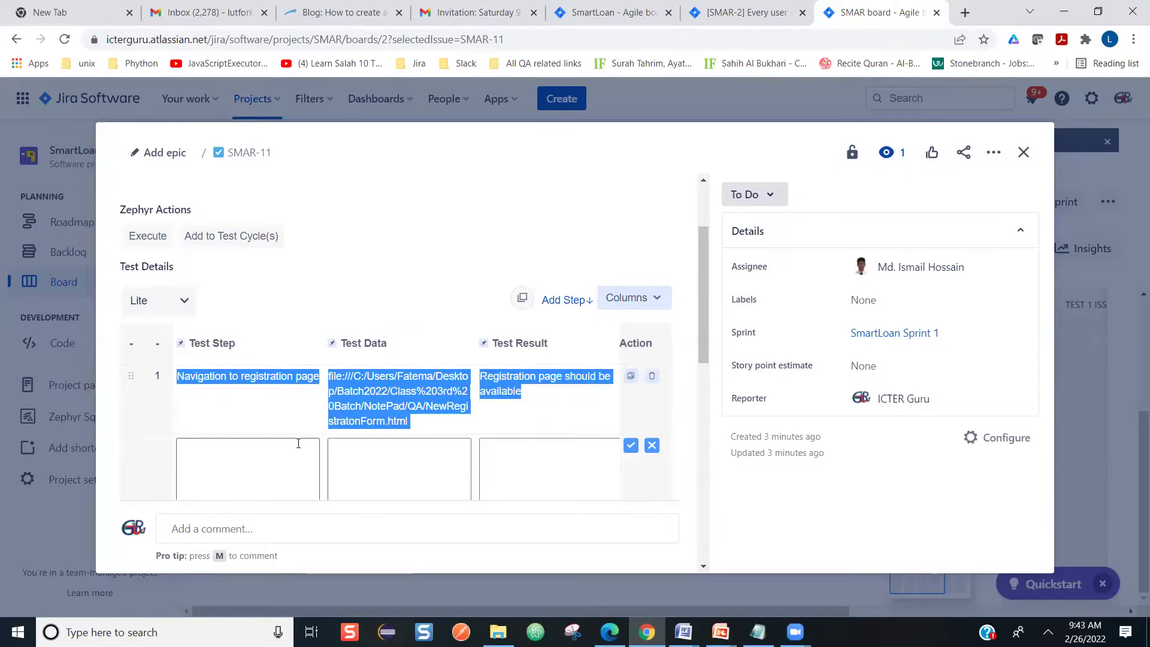
pyautogui.click(277, 458)
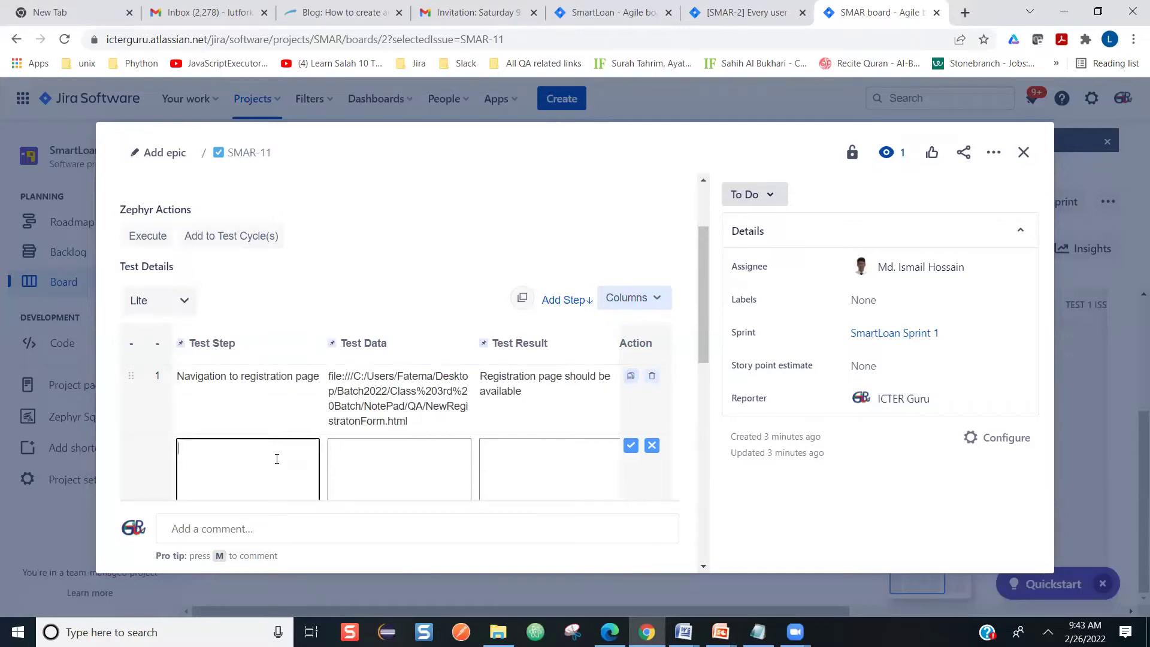
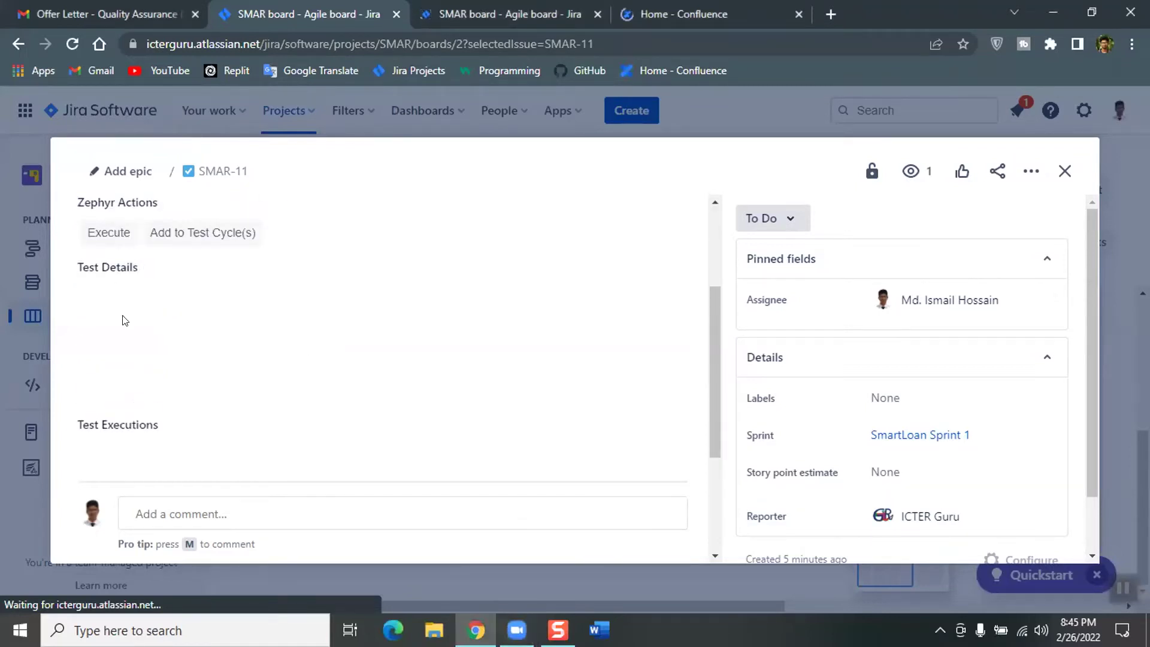
# Review SMAR-11's description and its text style options
pyautogui.moveTo(123, 206)
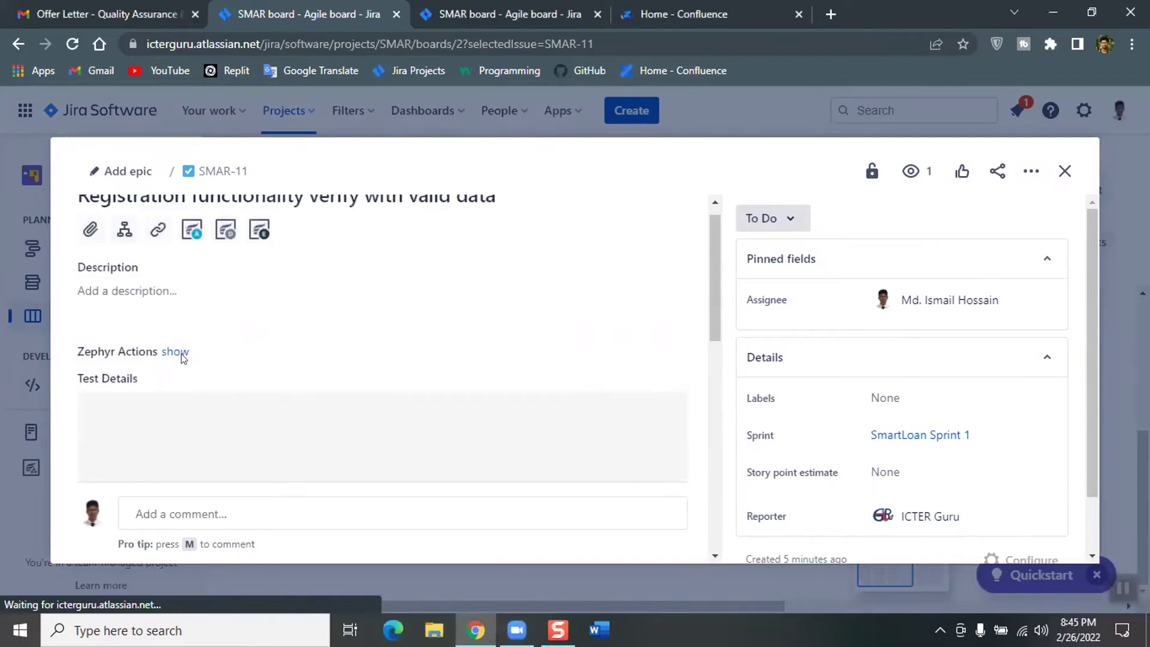
pyautogui.click(154, 310)
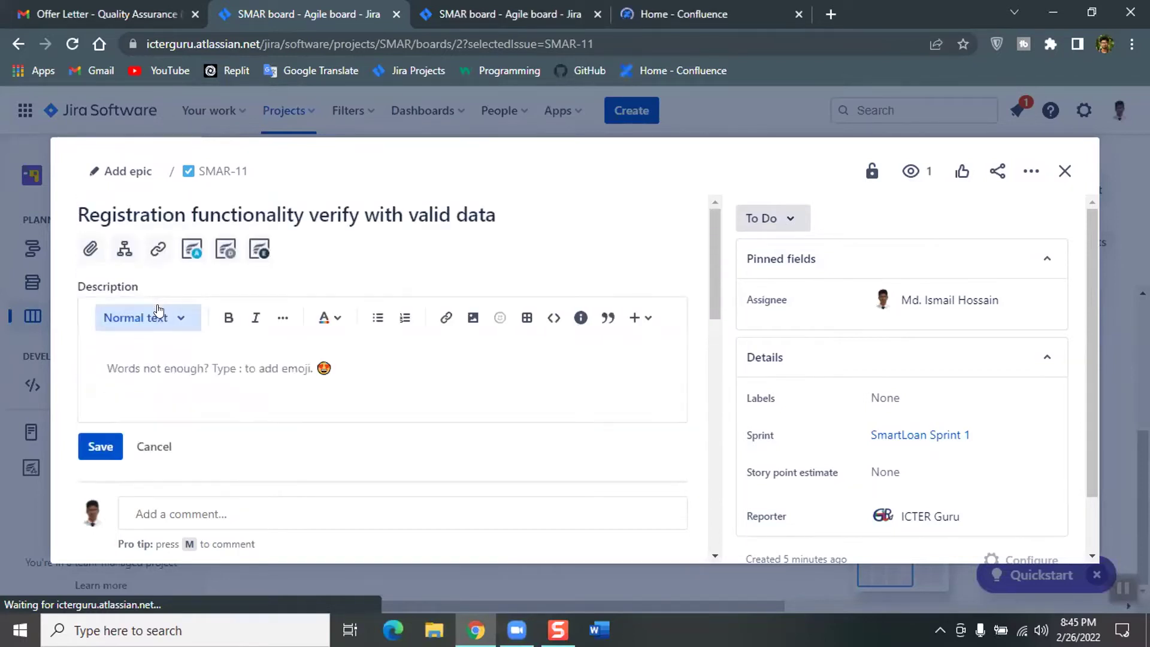
pyautogui.click(154, 316)
pyautogui.click(438, 385)
pyautogui.scroll(-5, 248, 367)
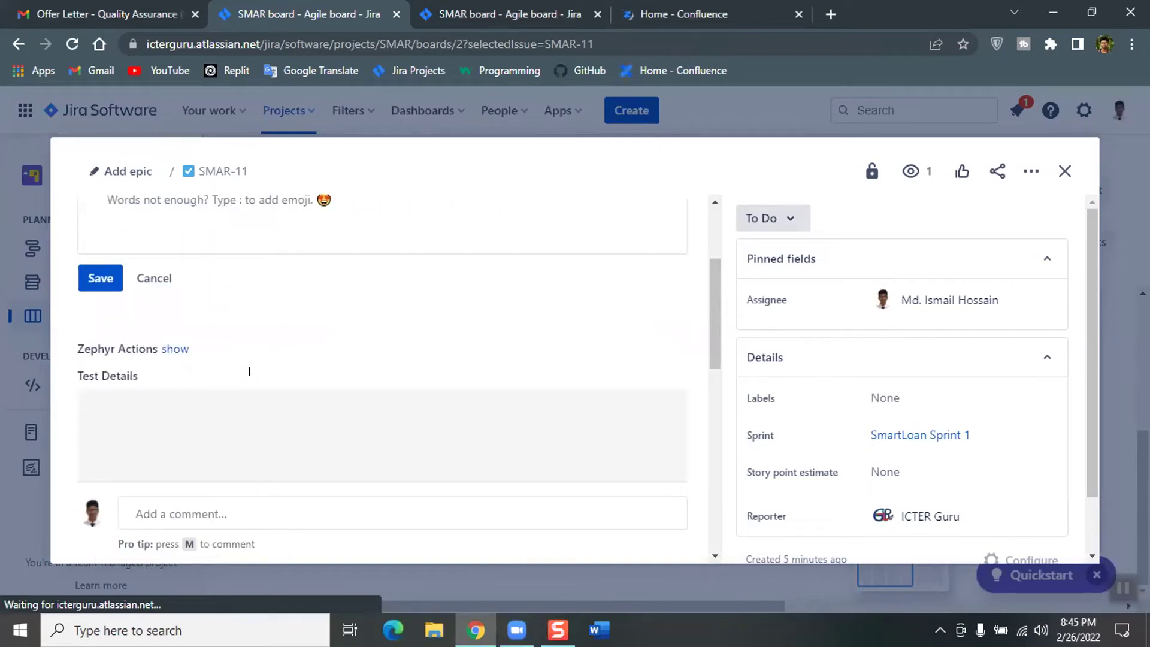
pyautogui.scroll(-3, 233, 374)
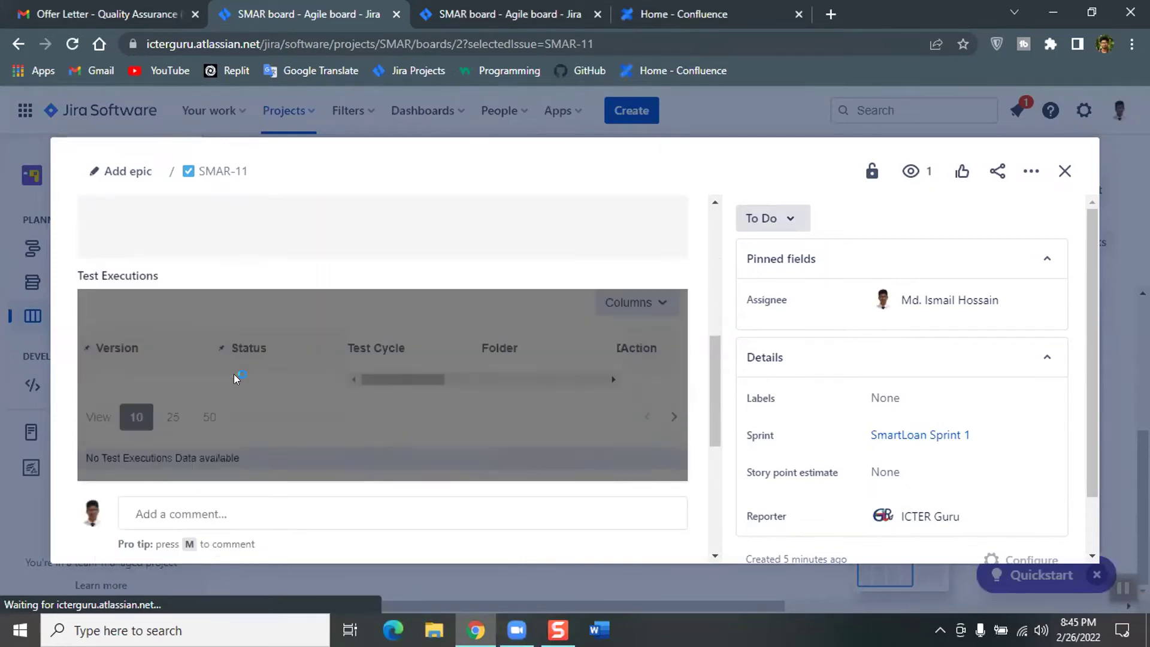
# Glance at the Confluence home page and the SMAR-2 story, then return to SMAR-11
pyautogui.click(695, 9)
pyautogui.scroll(-1, 440, 374)
pyautogui.click(486, 7)
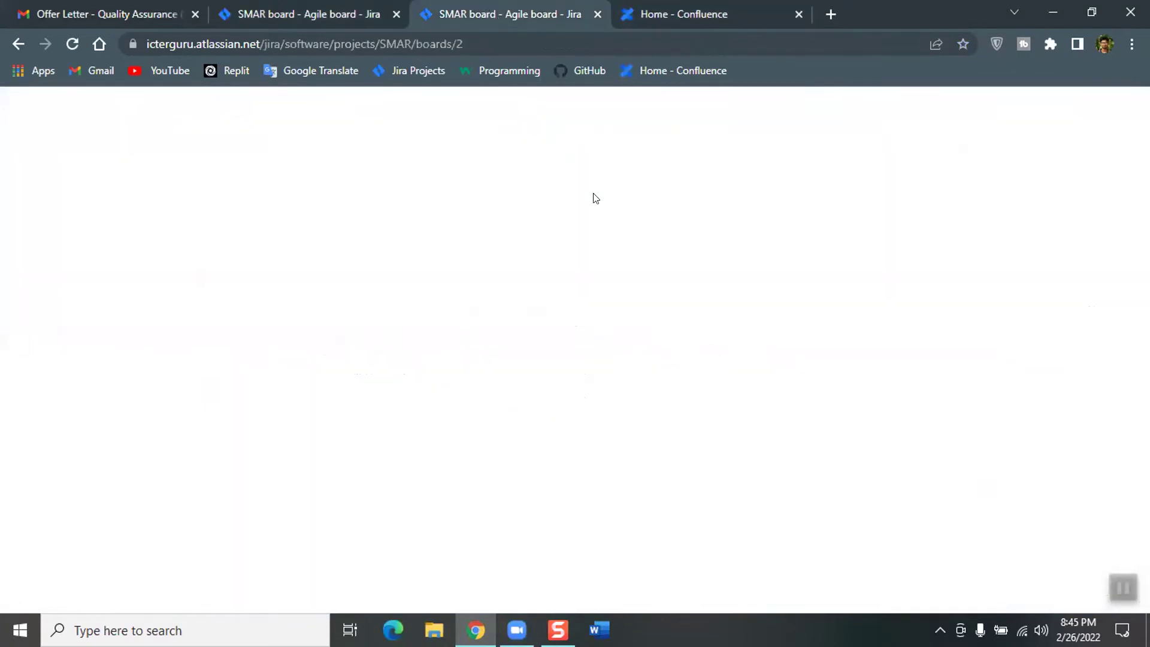
pyautogui.click(1017, 376)
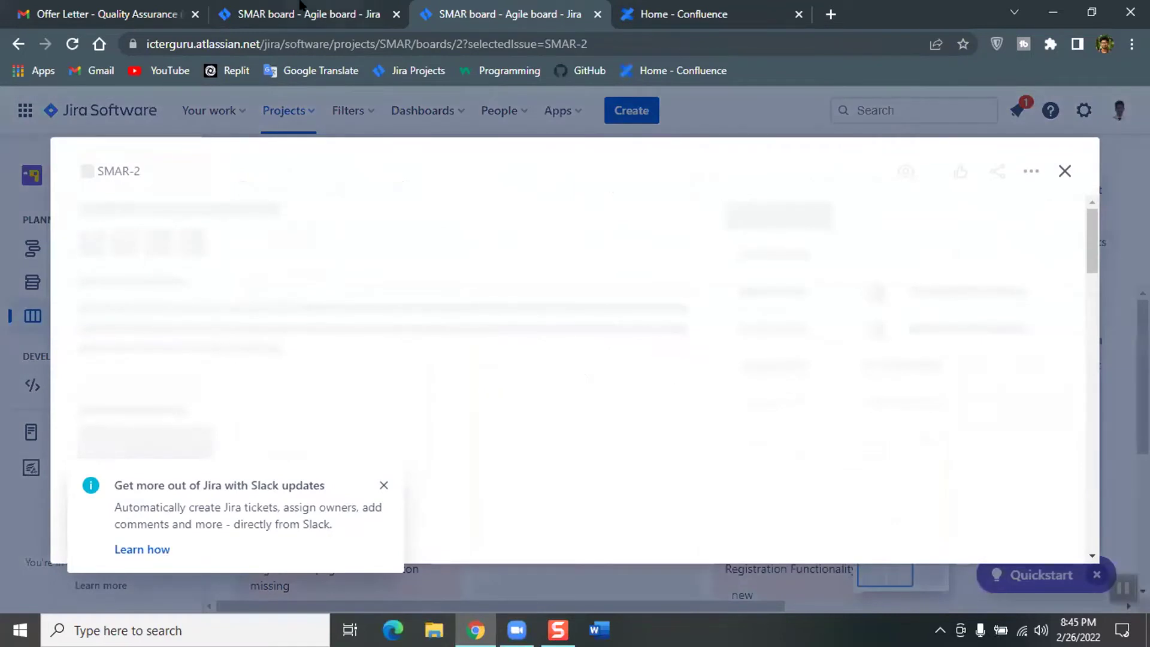
pyautogui.click(301, 7)
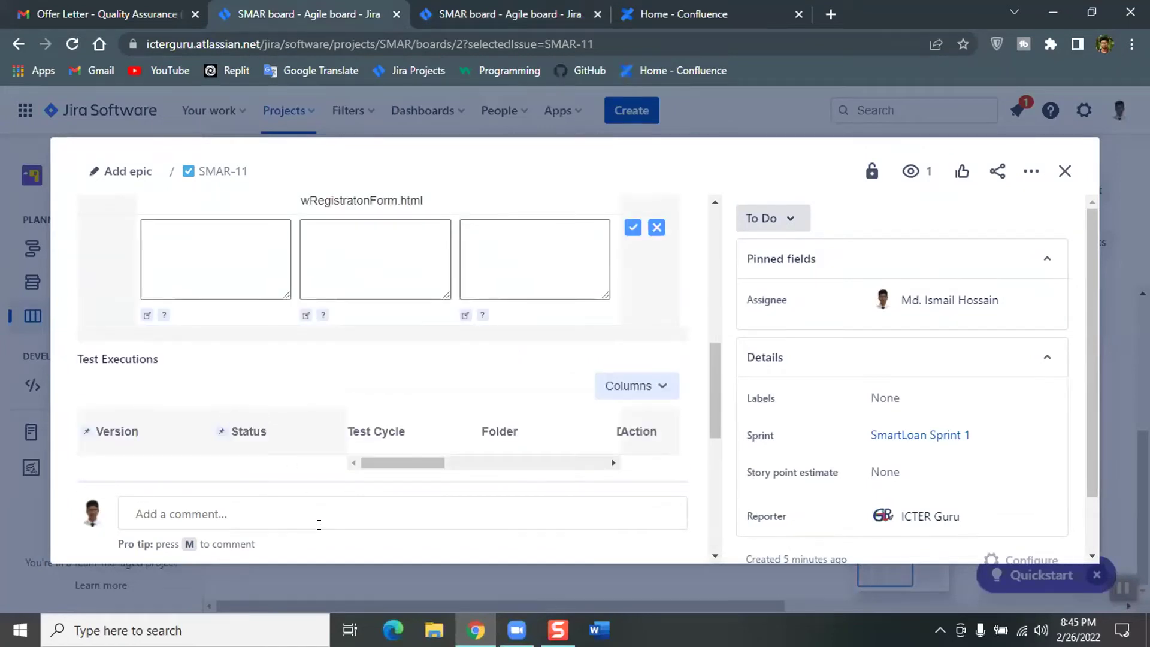
# Check SMAR-11's test step area and close the issue dialog
pyautogui.scroll(3, 276, 525)
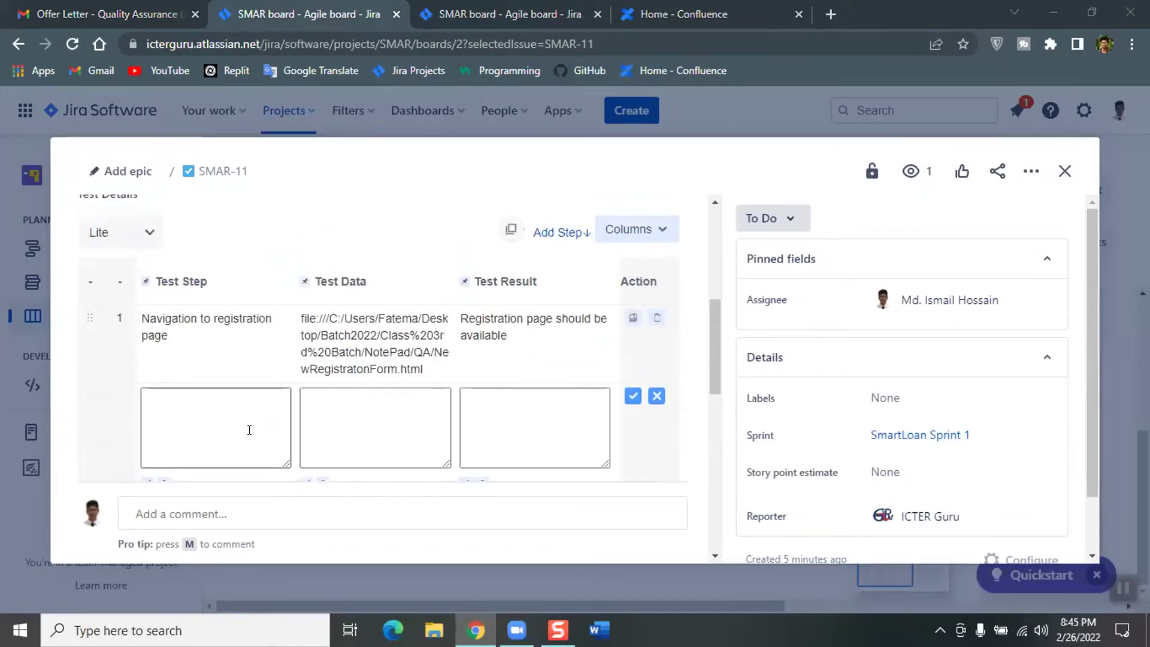
pyautogui.click(201, 403)
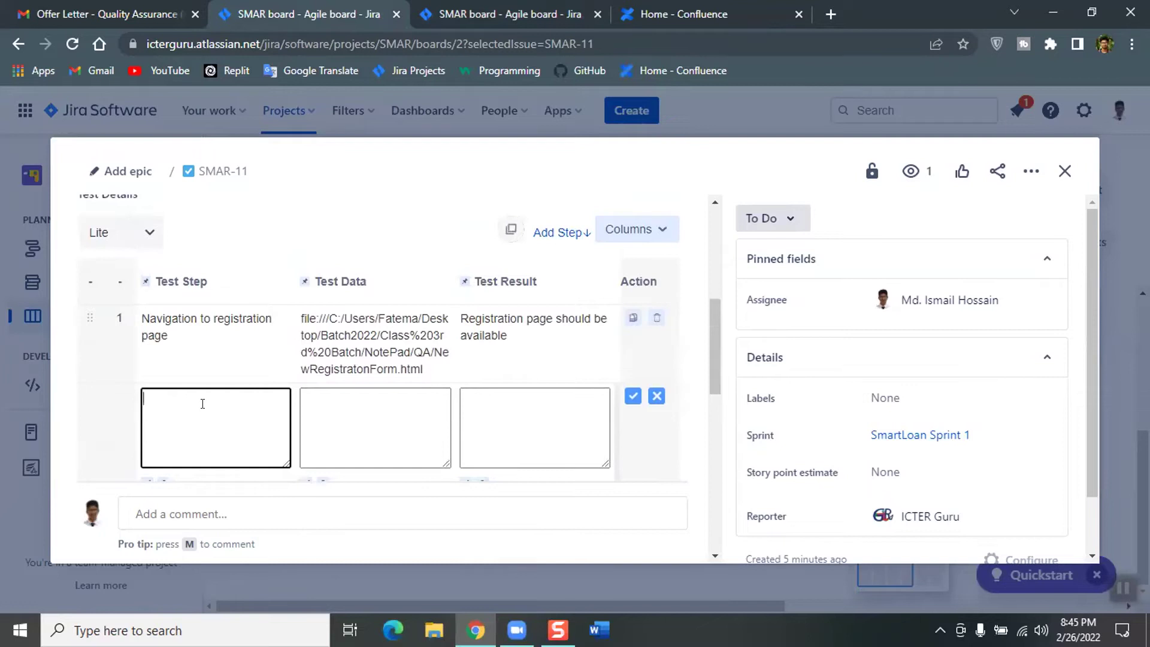
pyautogui.scroll(1, 233, 386)
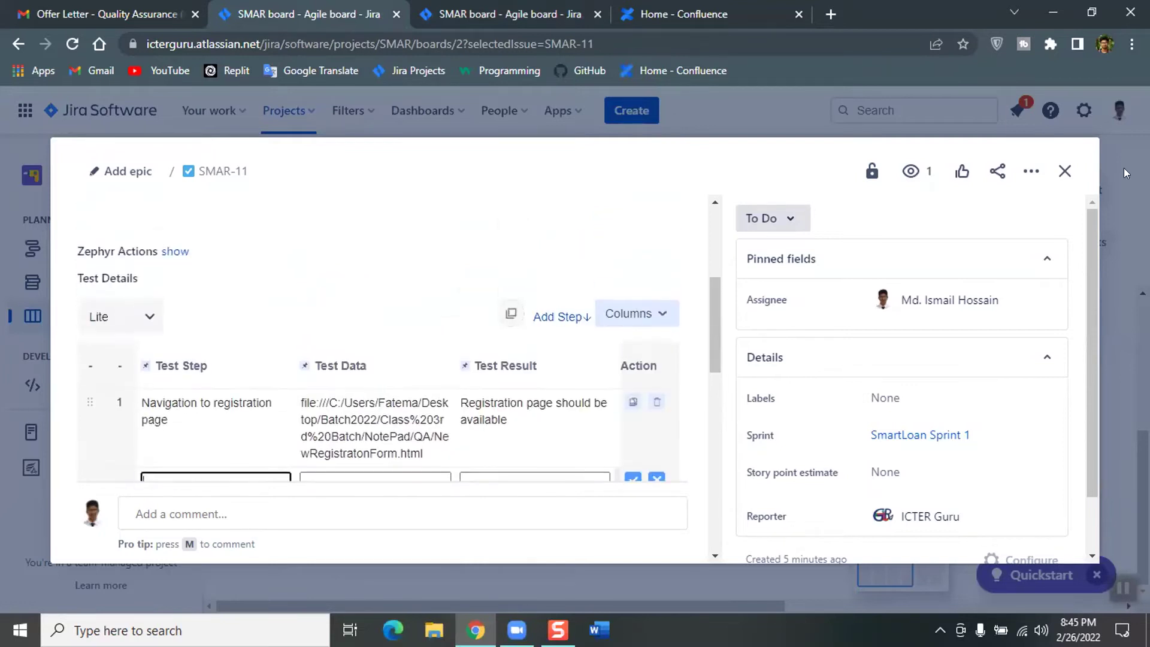
pyautogui.click(1065, 171)
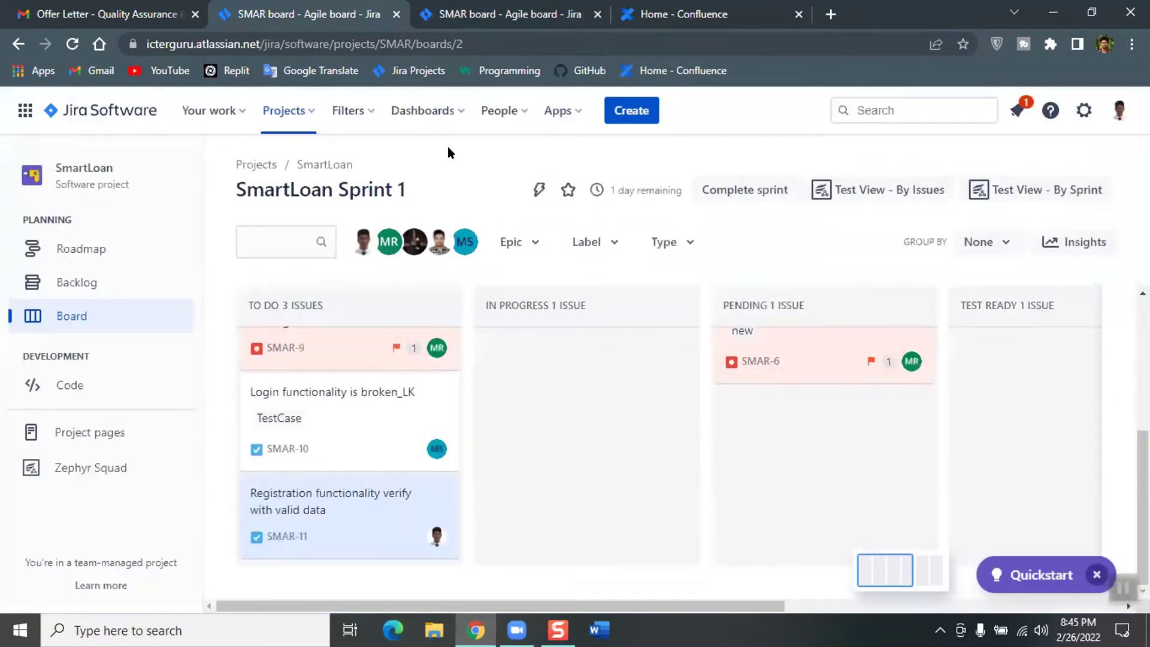
# Go to the SmartLoan (SMAR) project's Sprint 1 board
pyautogui.click(304, 107)
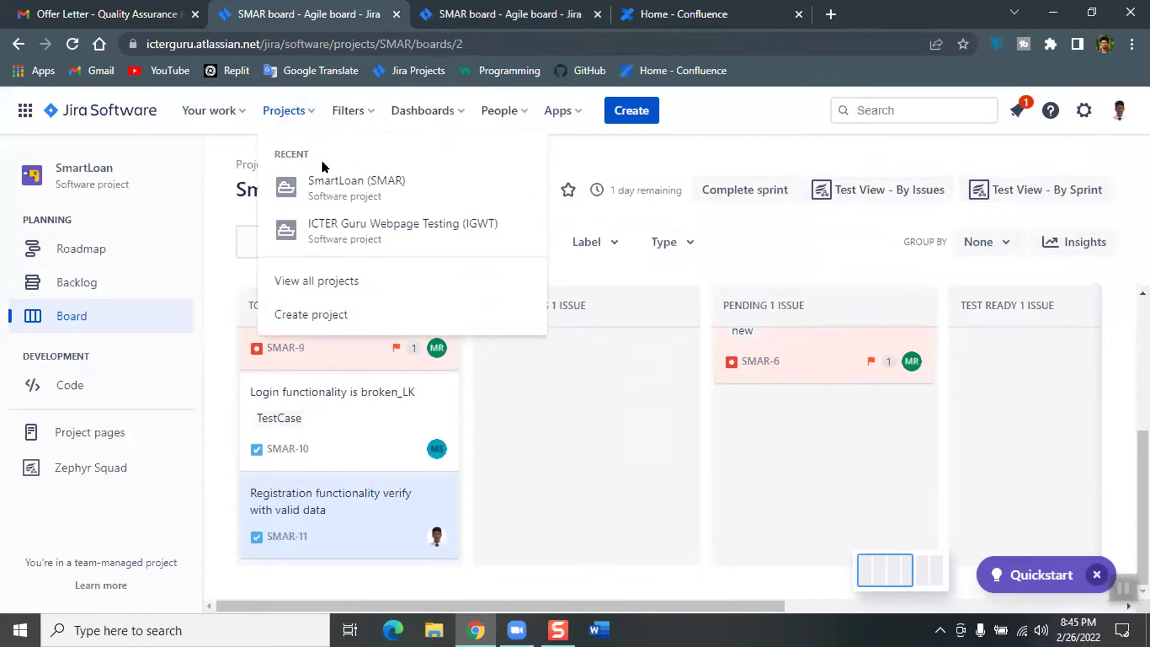
pyautogui.click(323, 181)
pyautogui.click(89, 317)
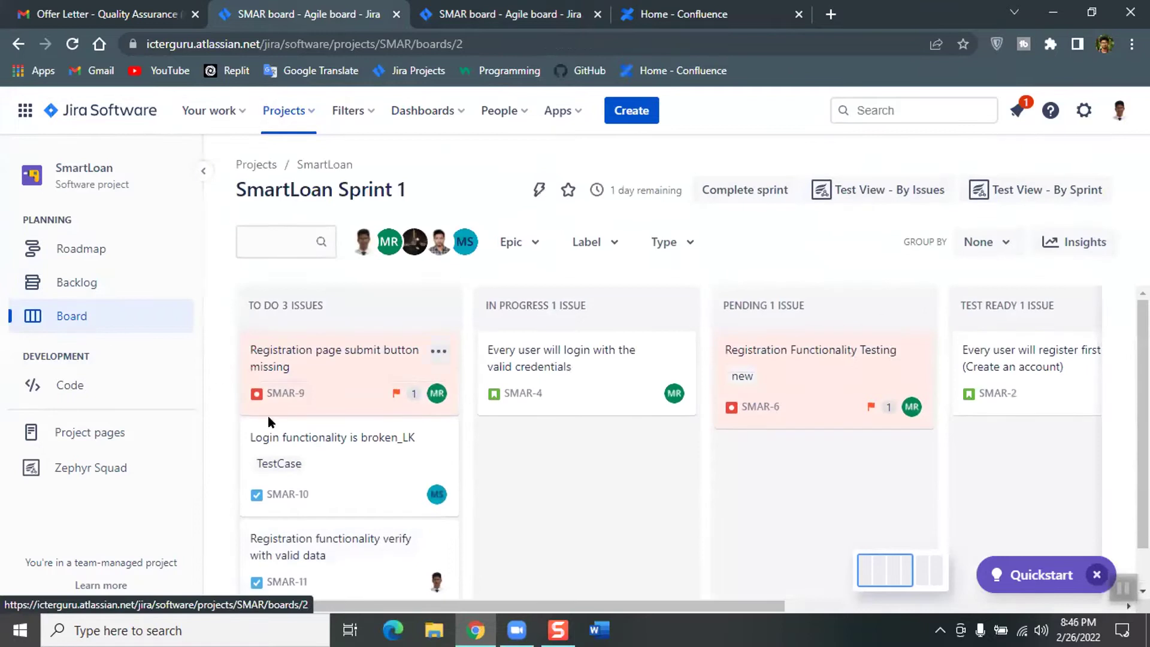
pyautogui.scroll(-1, 321, 465)
pyautogui.scroll(-4, 345, 498)
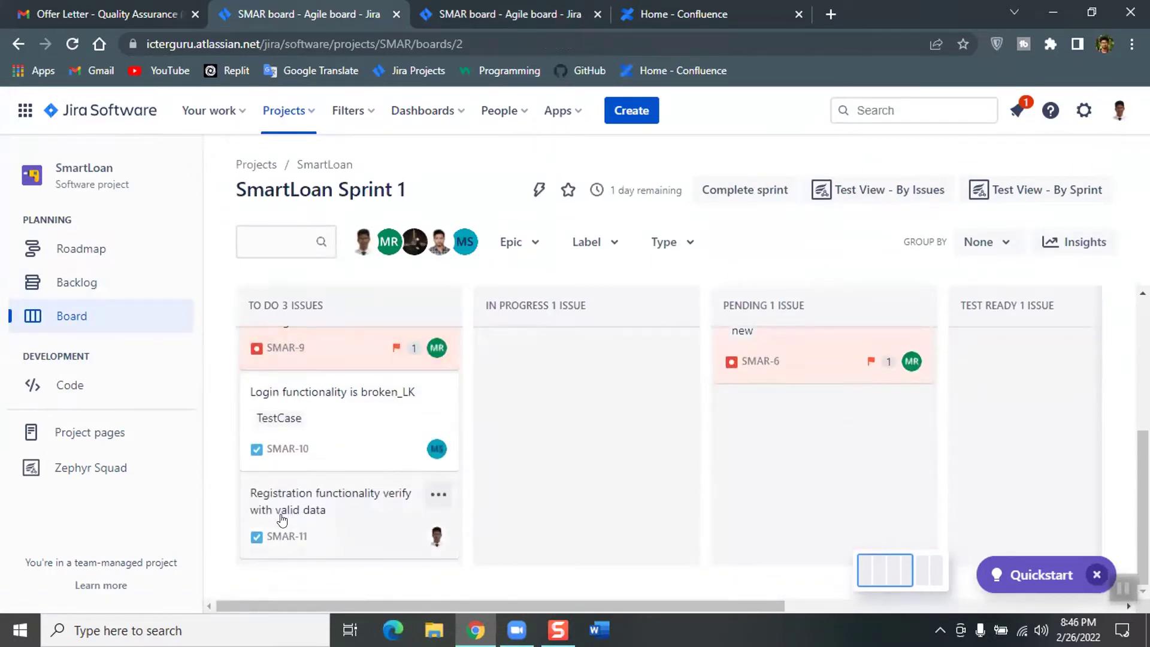
# Open SMAR-11 and scroll to its Test Details grid showing step 1
pyautogui.click(343, 507)
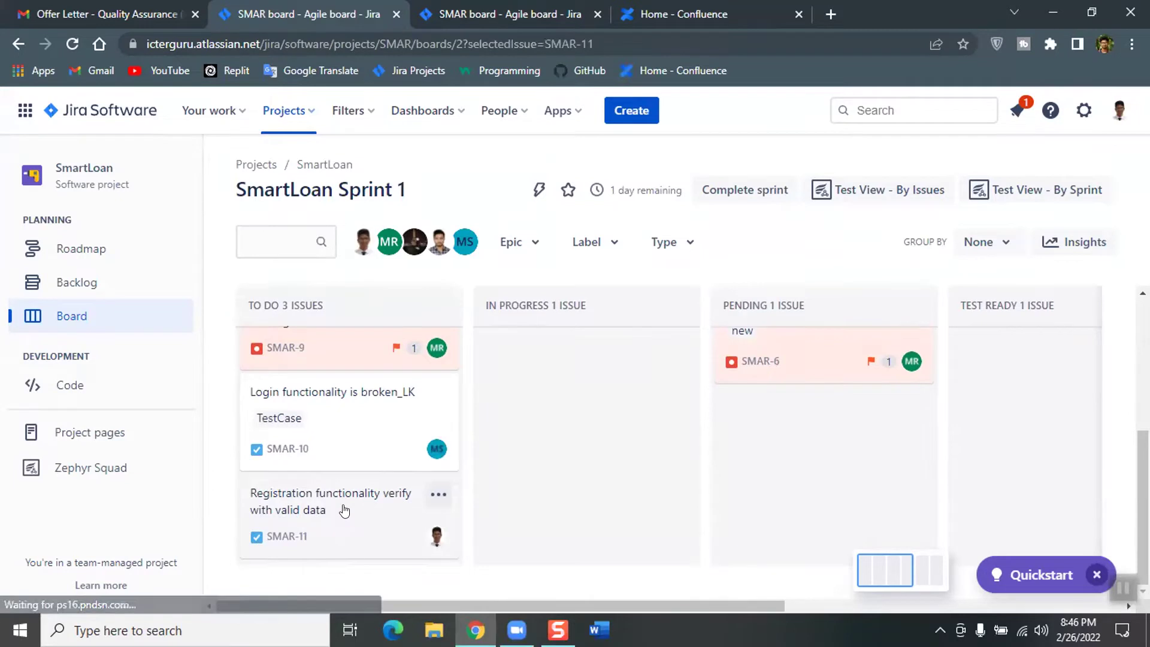
pyautogui.scroll(-2, 200, 358)
pyautogui.scroll(2, 203, 364)
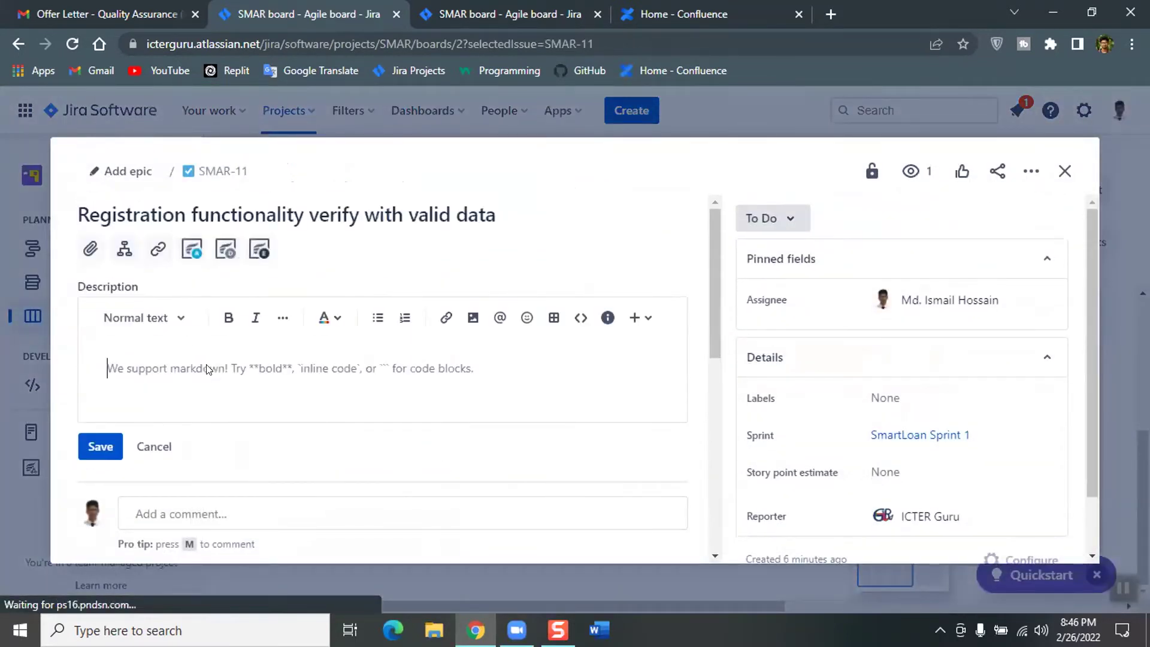
pyautogui.scroll(-3, 208, 368)
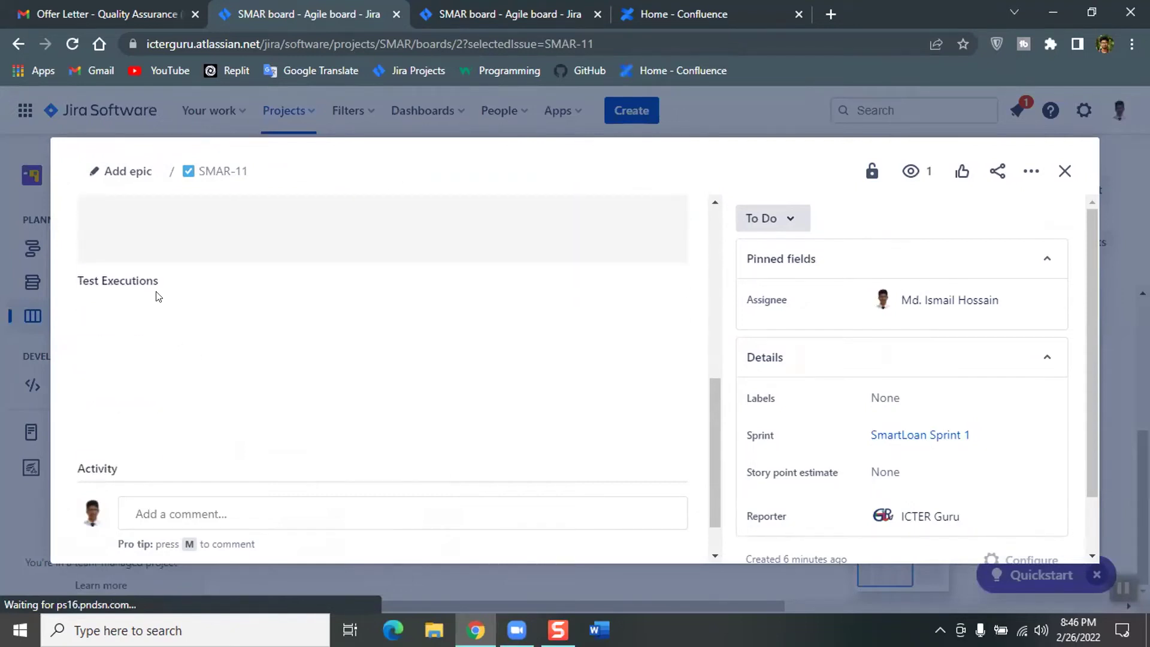
pyautogui.scroll(3, 153, 311)
pyautogui.scroll(-3, 153, 333)
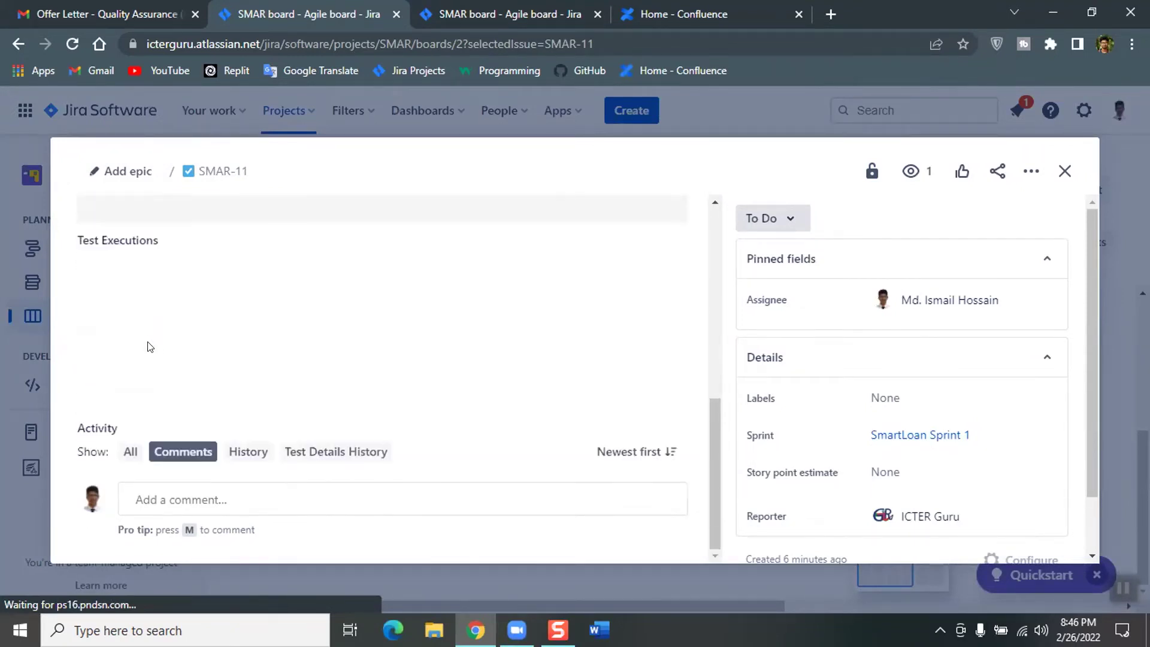
pyautogui.scroll(4, 150, 326)
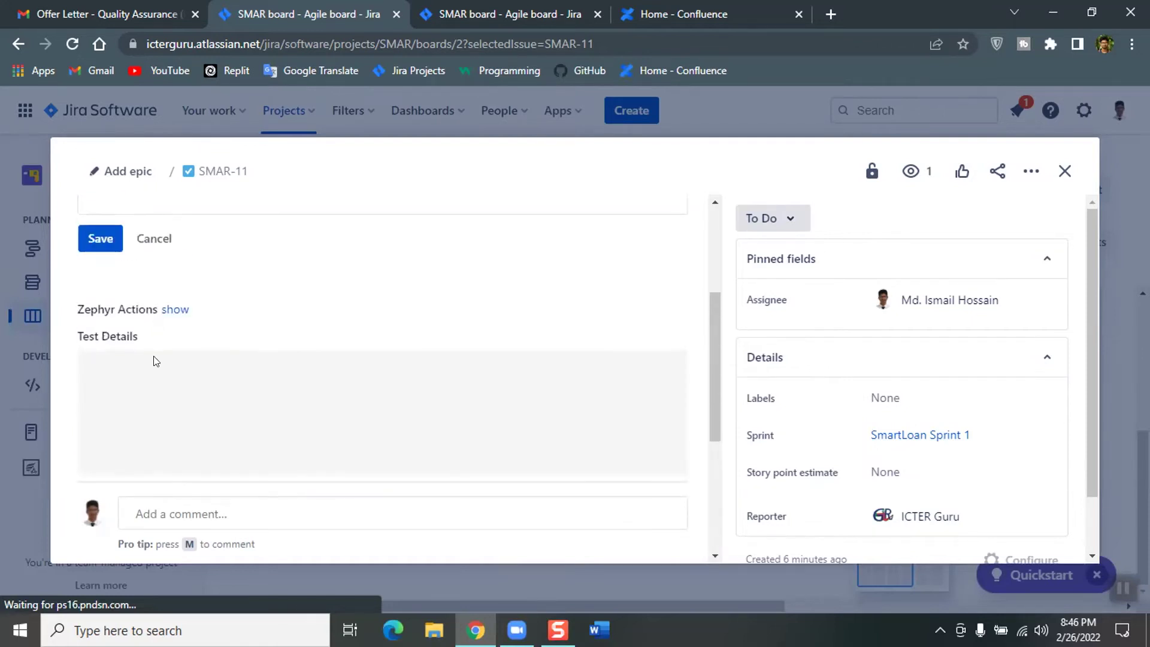
pyautogui.scroll(3, 157, 362)
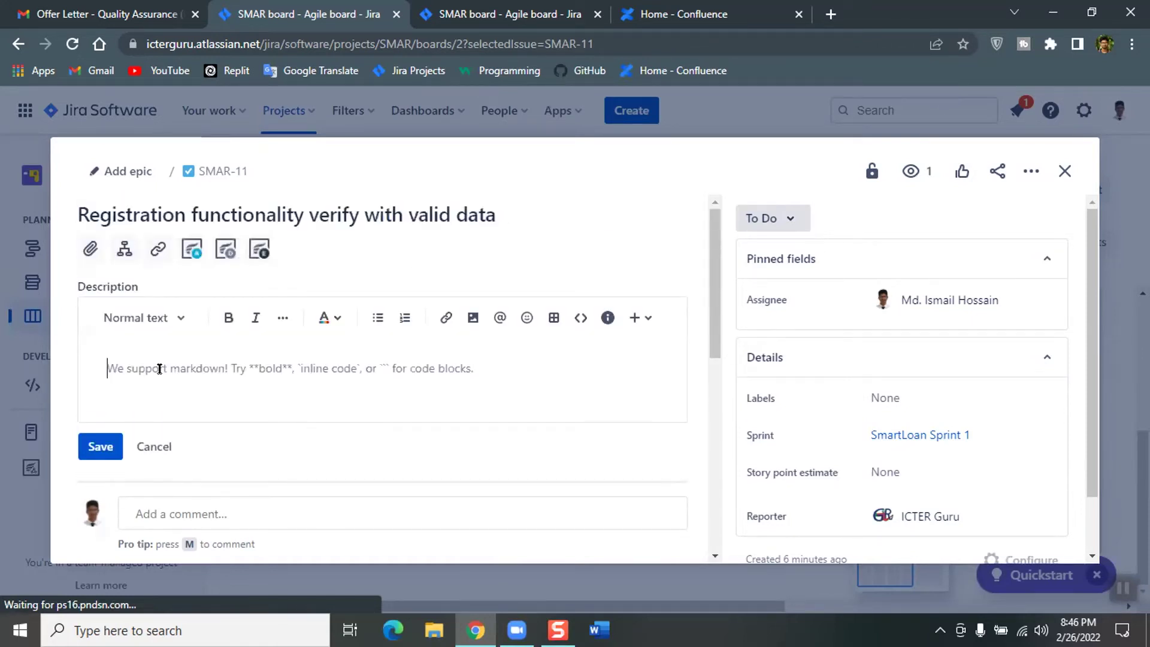
pyautogui.scroll(-5, 179, 387)
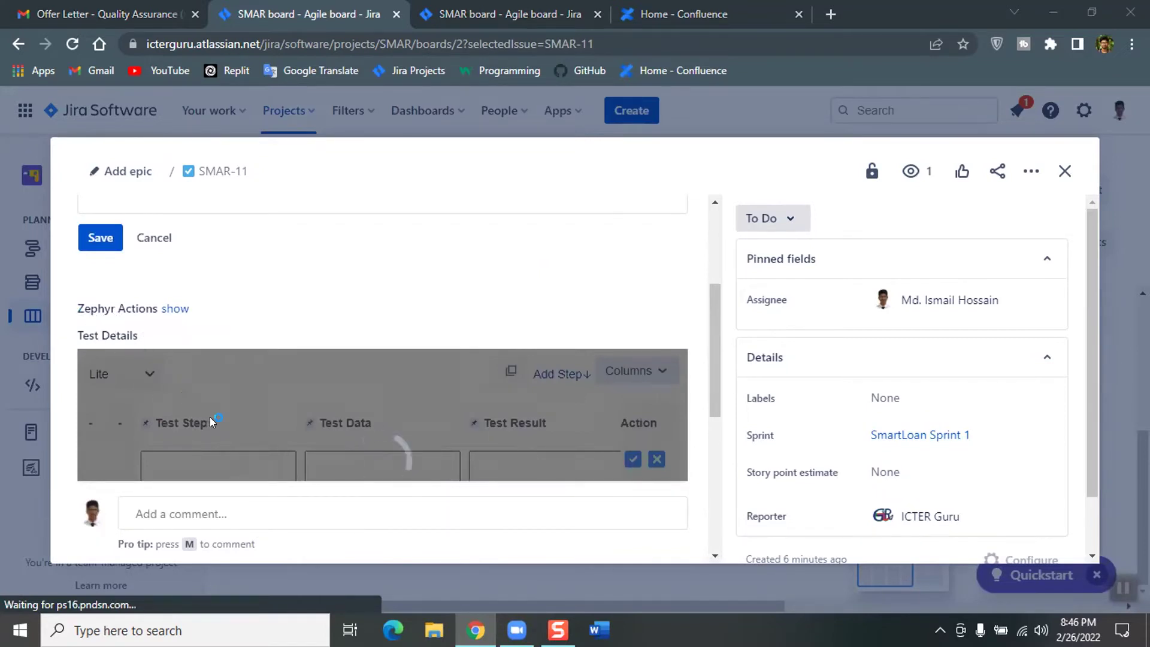
pyautogui.scroll(-3, 210, 410)
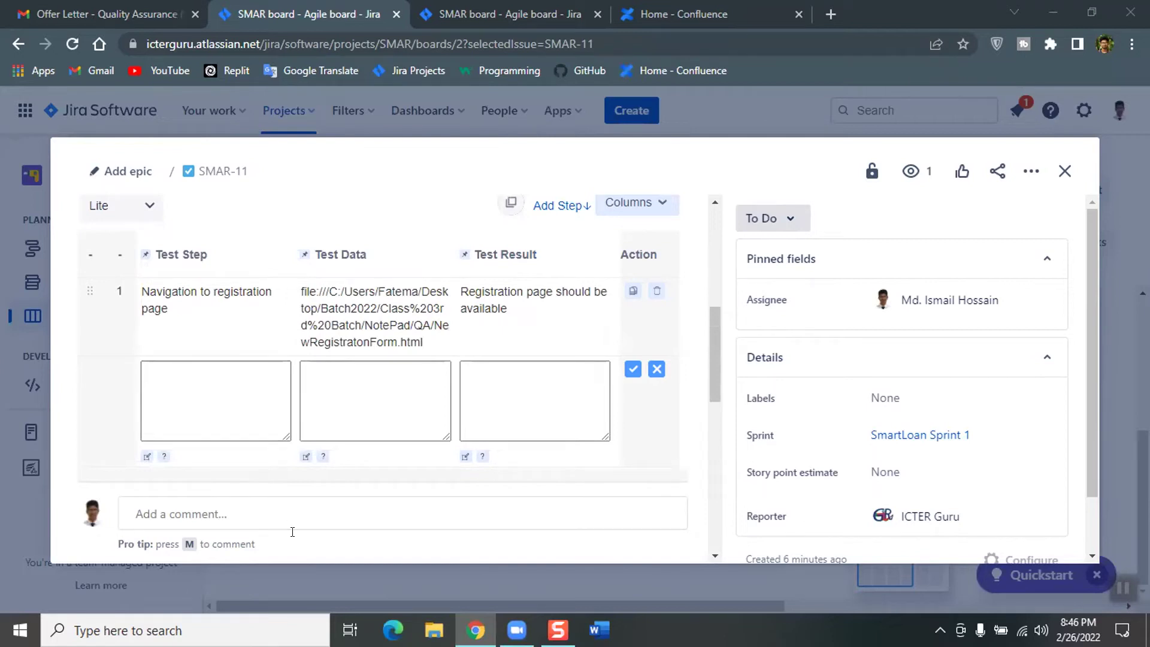
# Highlight SMAR-2's First Name, Last Name, Email, T&C and Submit fields, then view Confluence home
pyautogui.click(520, 14)
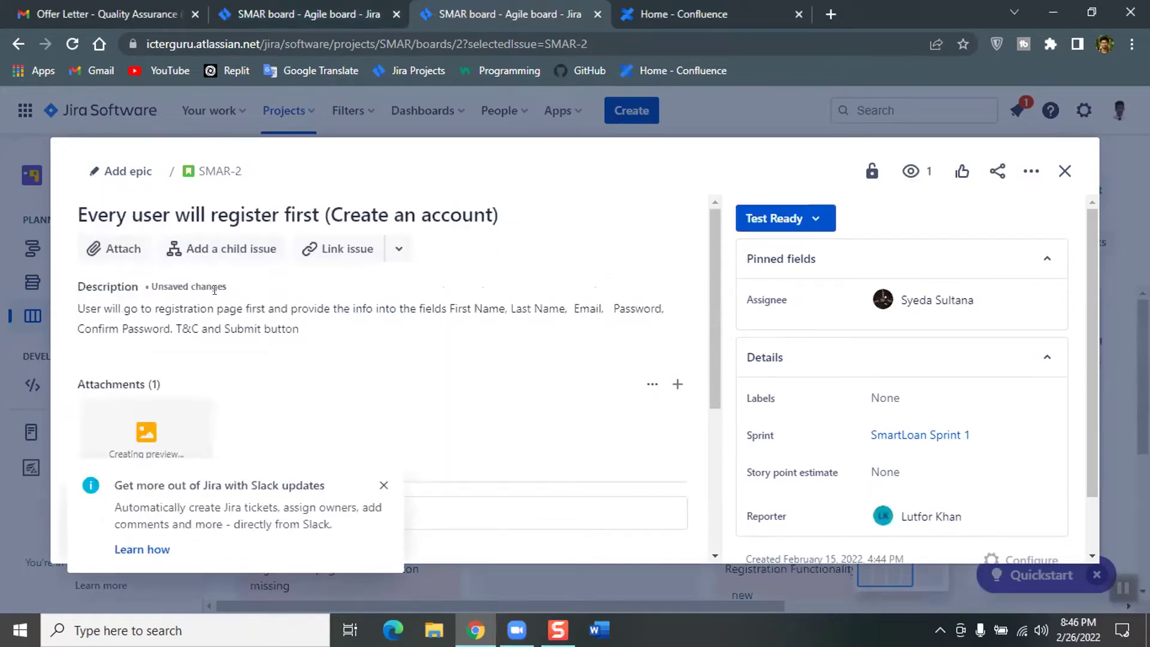
pyautogui.moveTo(243, 306); pyautogui.dragTo(295, 308)
pyautogui.click(442, 308)
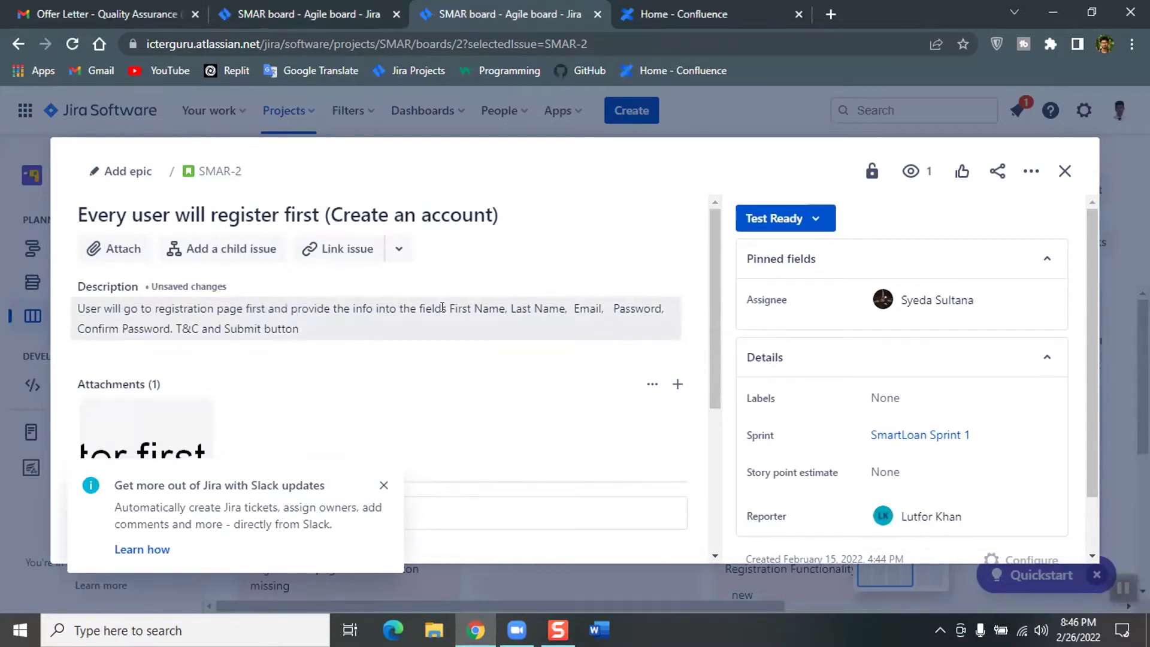
pyautogui.moveTo(449, 306); pyautogui.dragTo(604, 308)
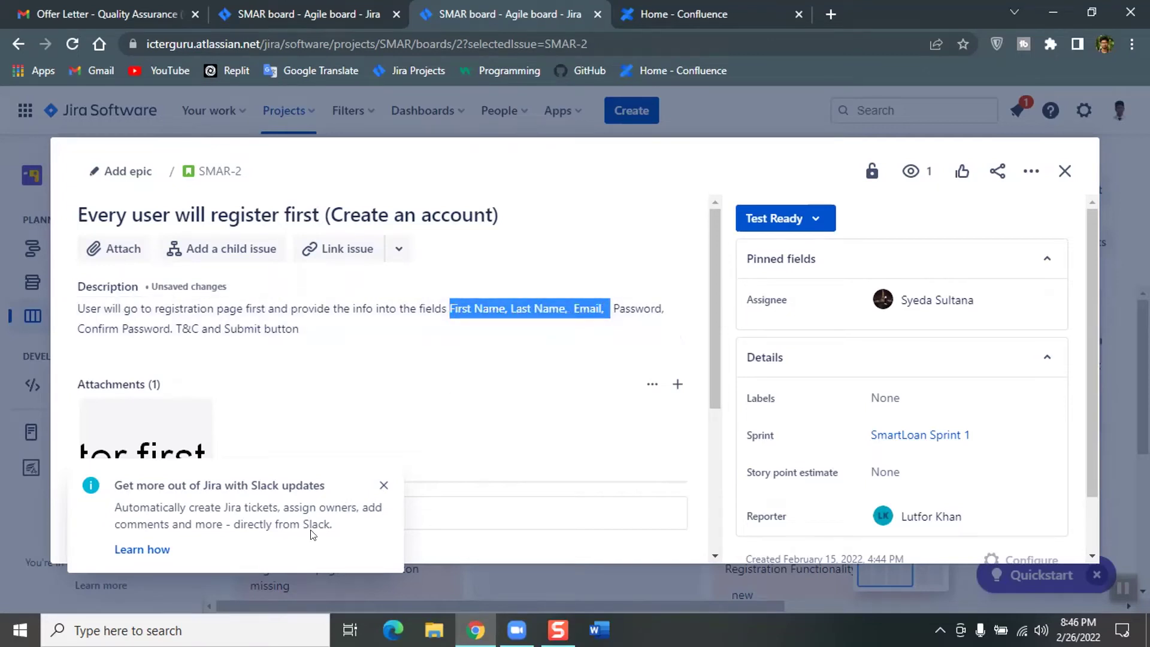
pyautogui.moveTo(173, 330); pyautogui.dragTo(293, 330)
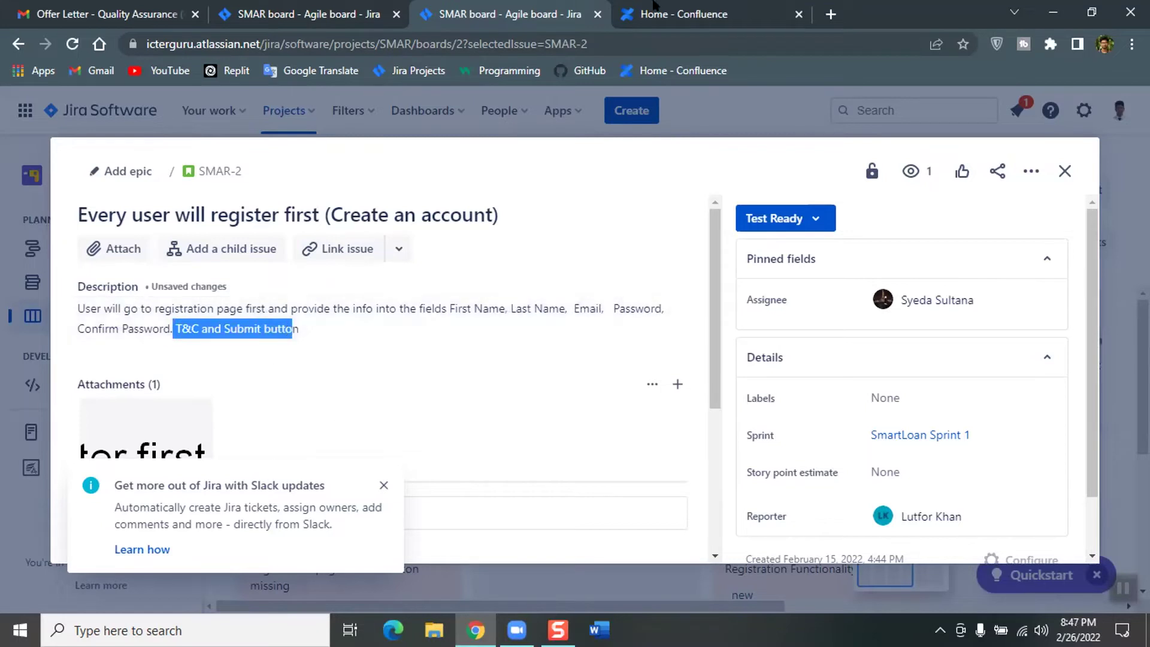
pyautogui.click(734, 11)
pyautogui.scroll(-1, 520, 278)
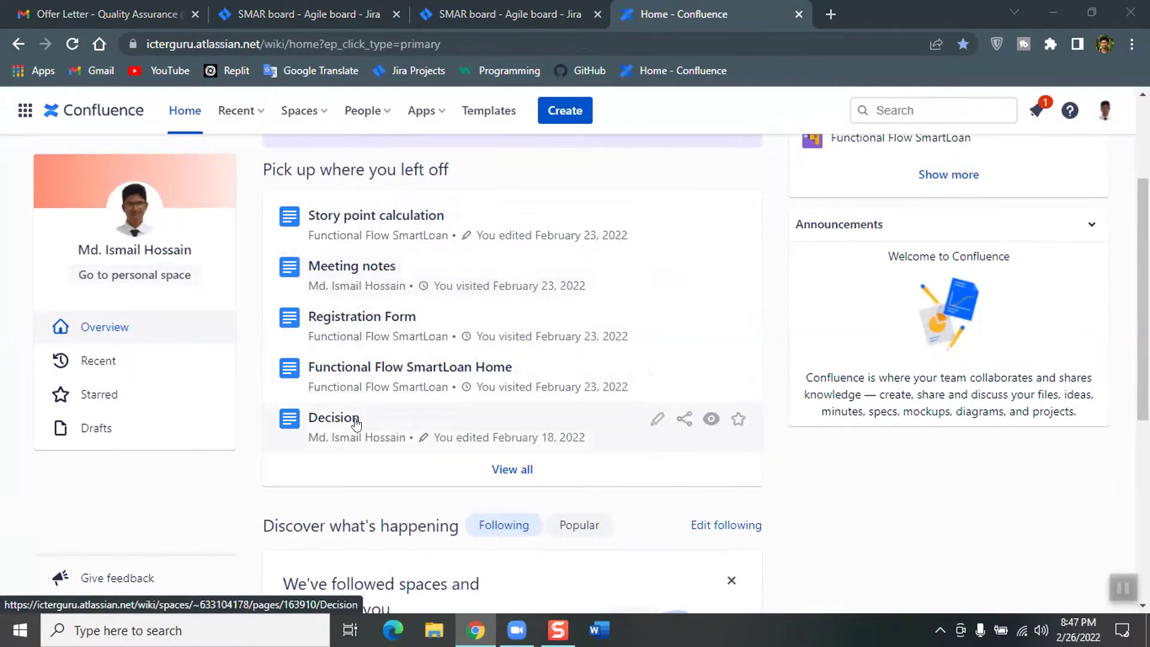
pyautogui.click(363, 324)
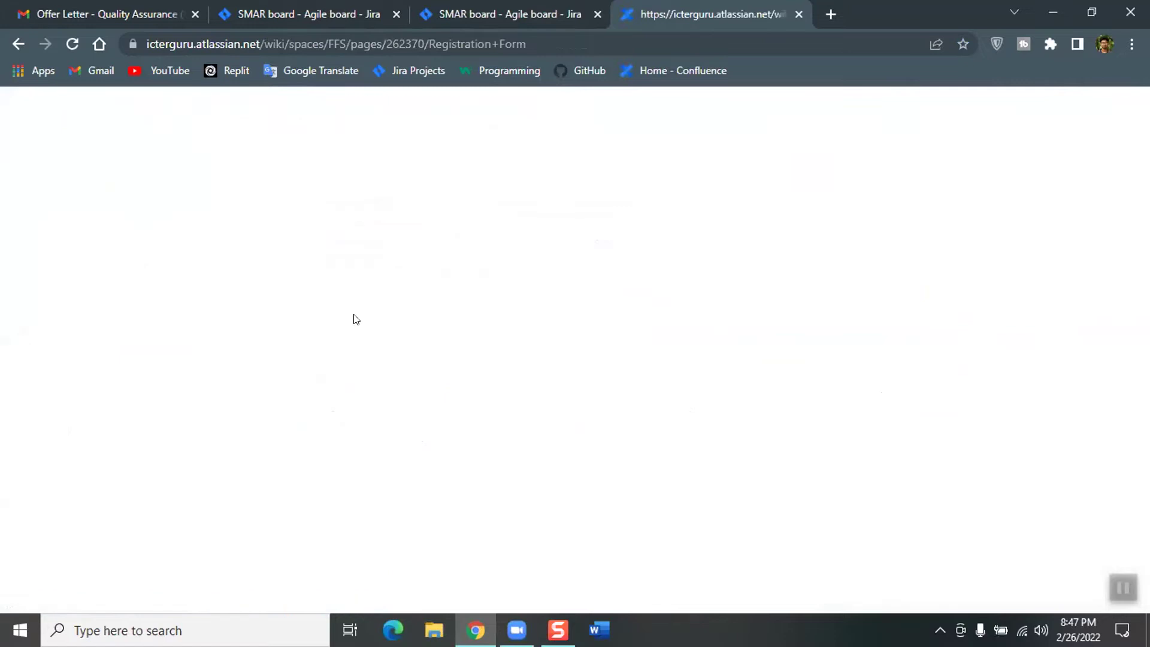
pyautogui.click(539, 22)
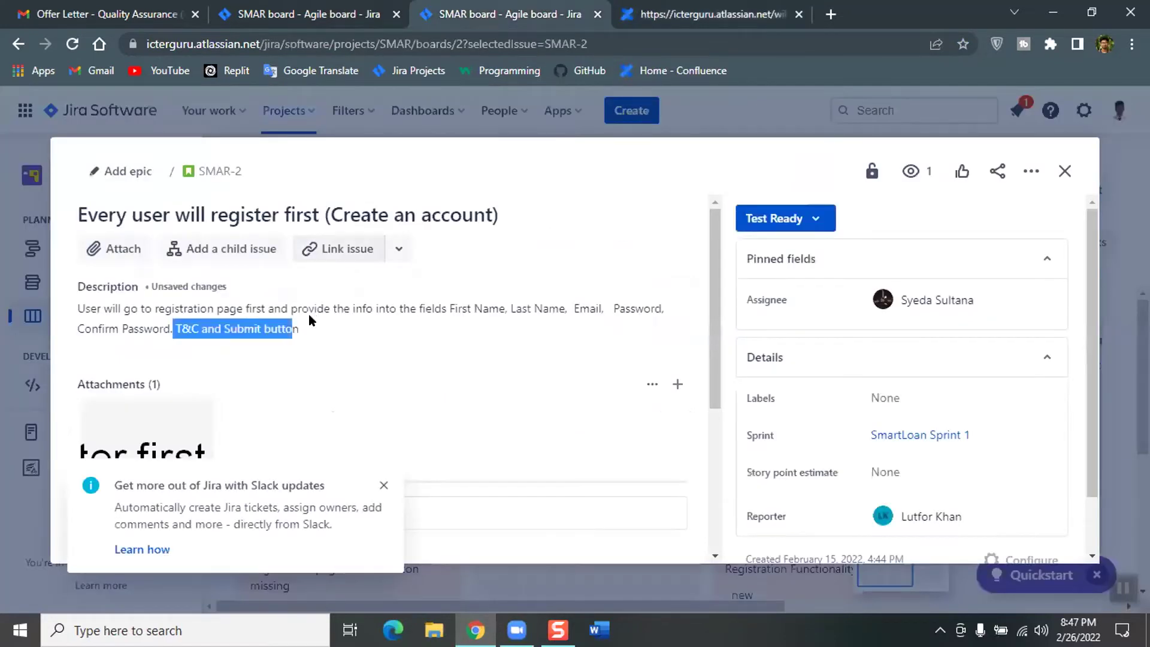
pyautogui.click(679, 18)
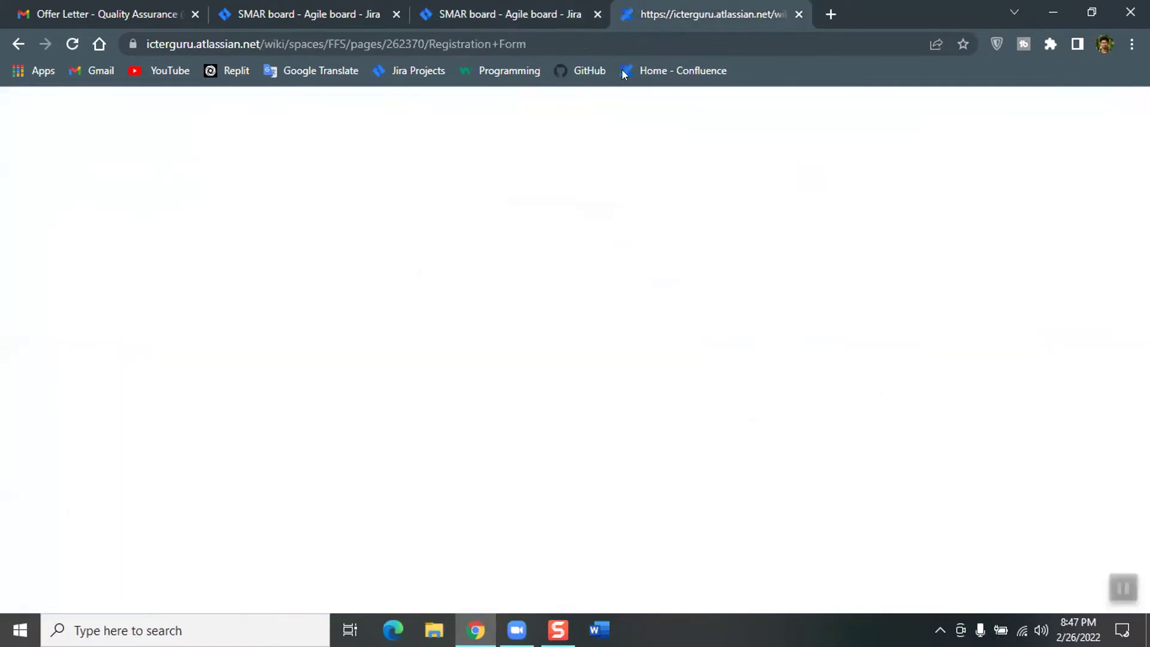
pyautogui.click(515, 7)
pyautogui.click(308, 14)
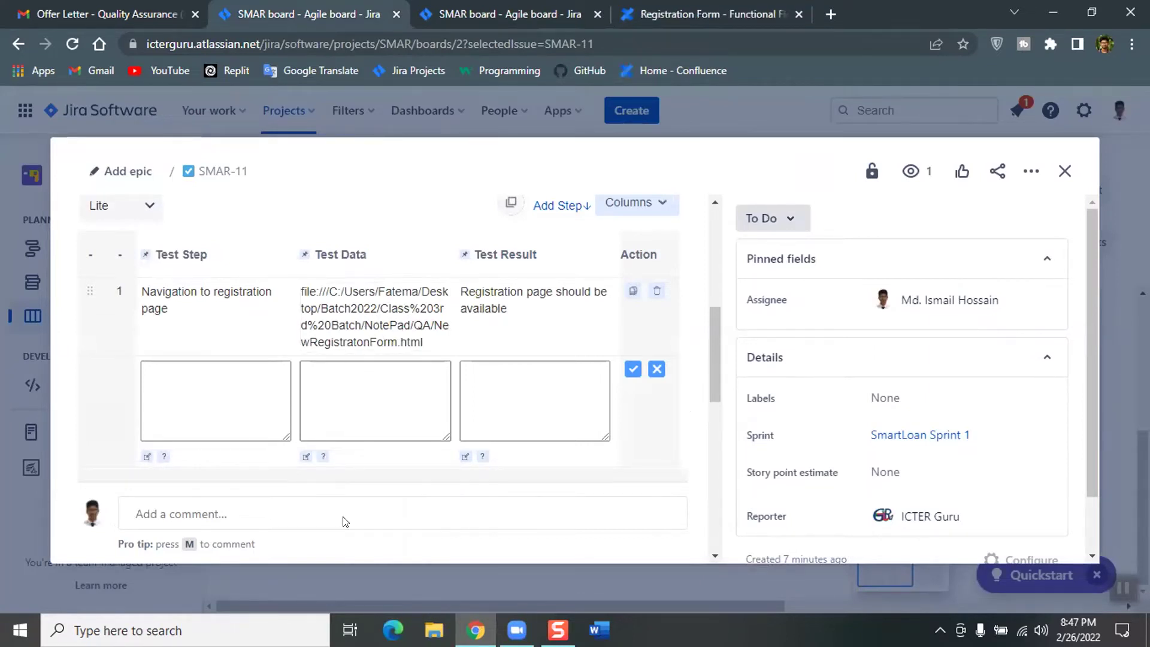
pyautogui.click(678, 12)
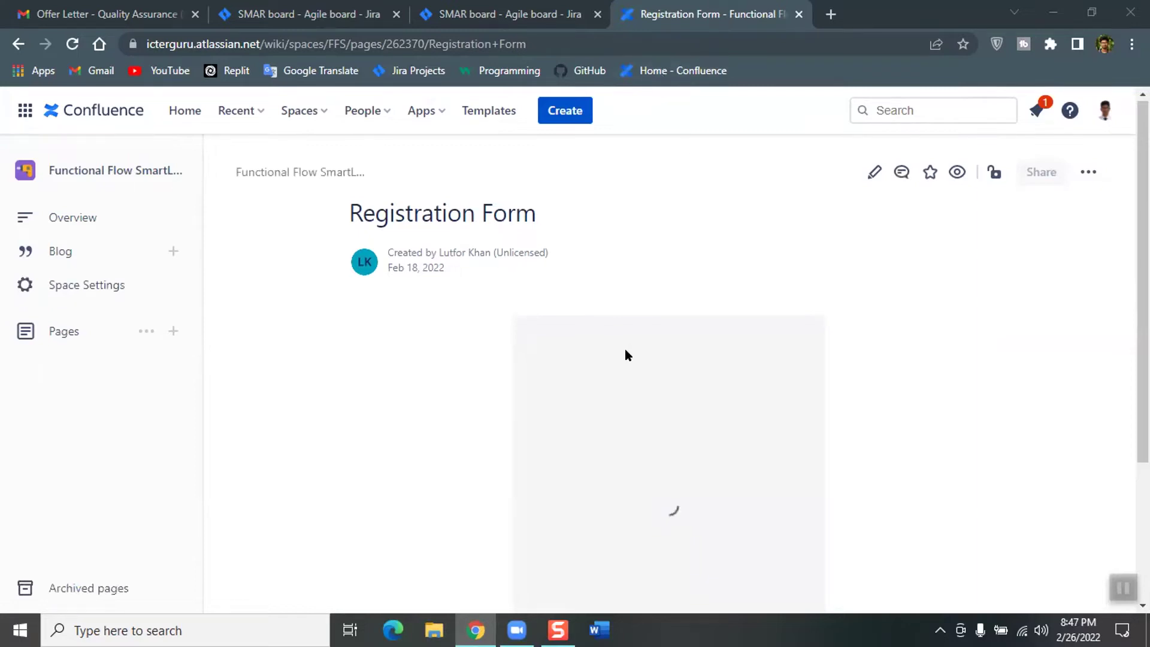
pyautogui.scroll(-3, 624, 349)
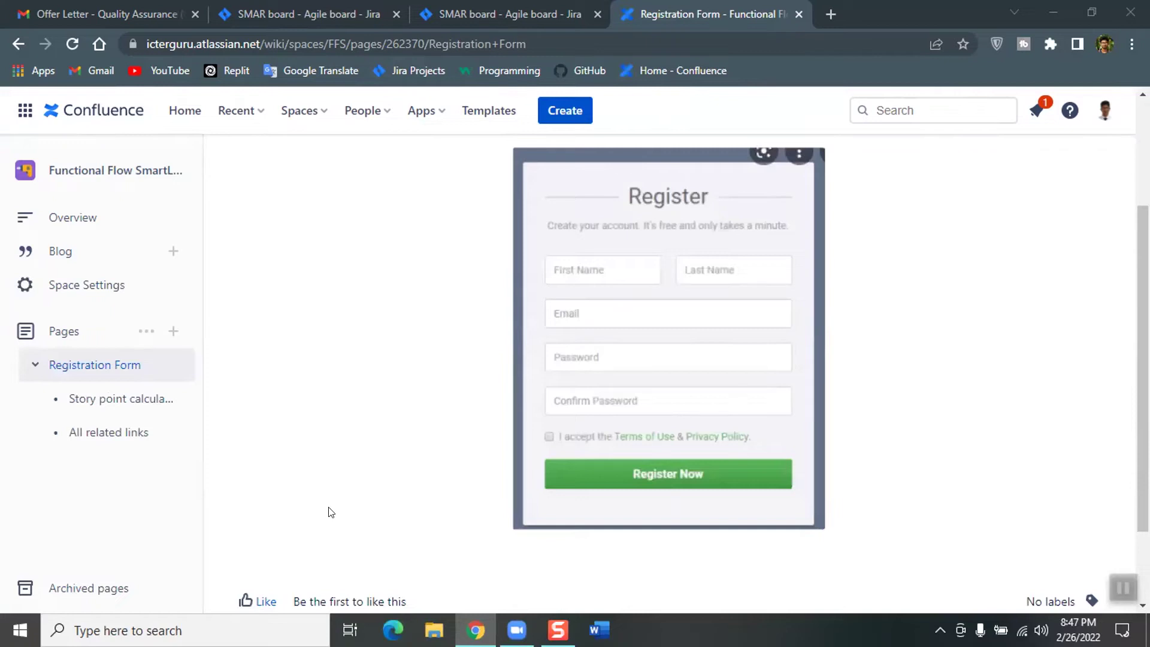
pyautogui.click(289, 8)
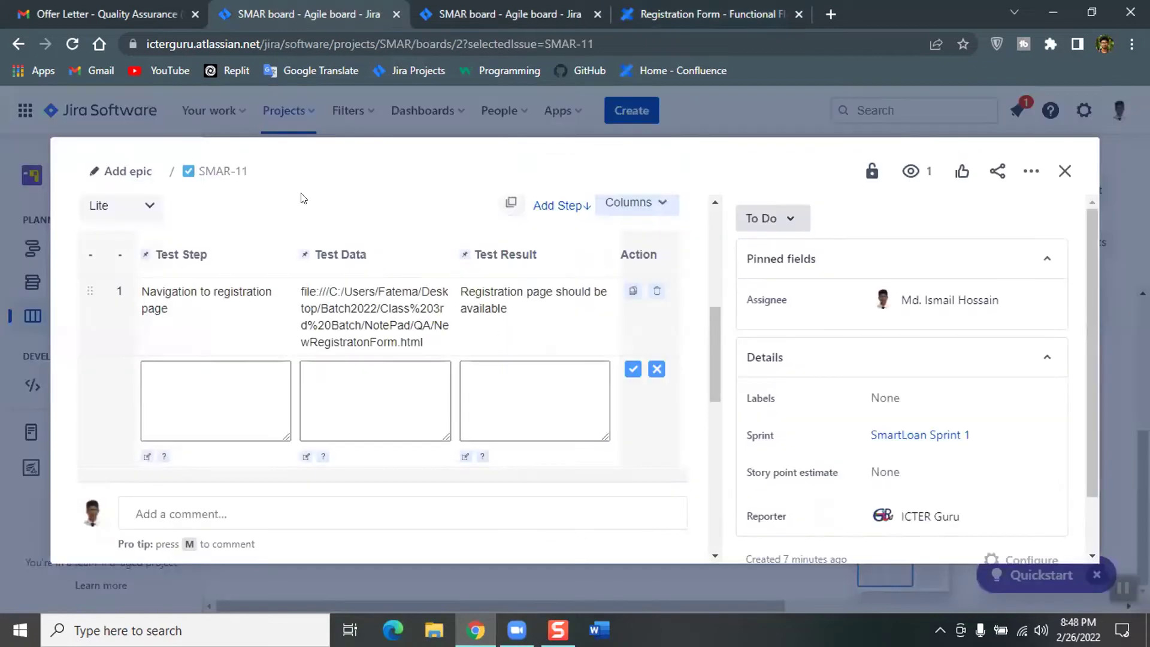
# Write 'Enter first name' as the new step's Test Step, checking SMAR-2's fields and the mockup
pyautogui.click(199, 375)
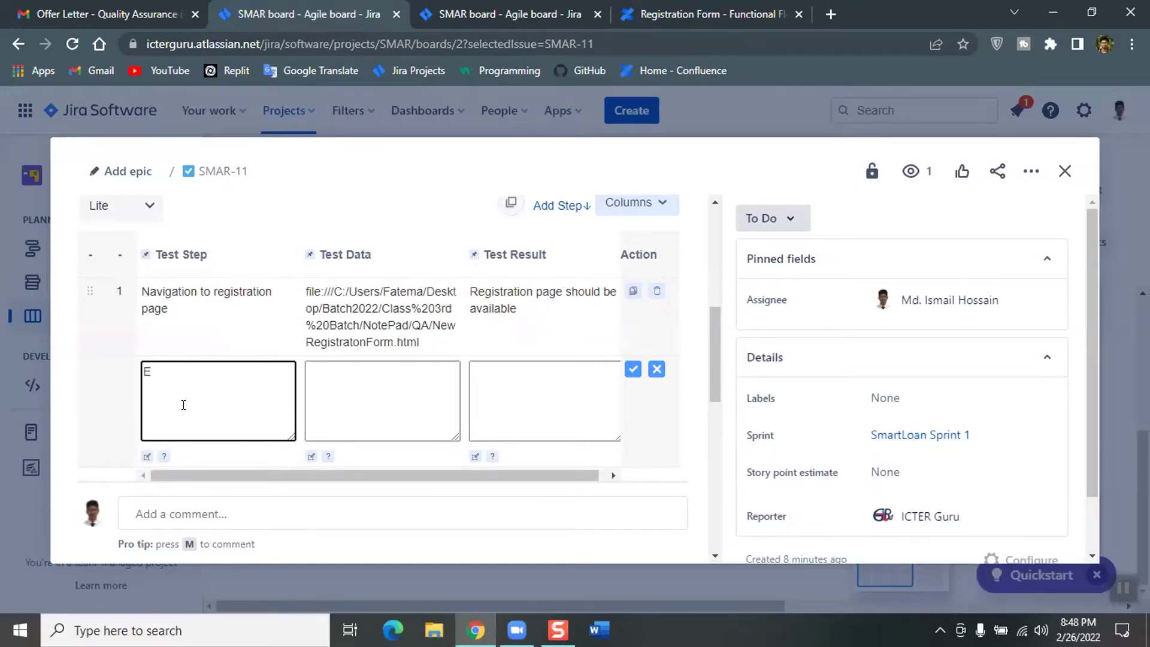
pyautogui.write('irst name')
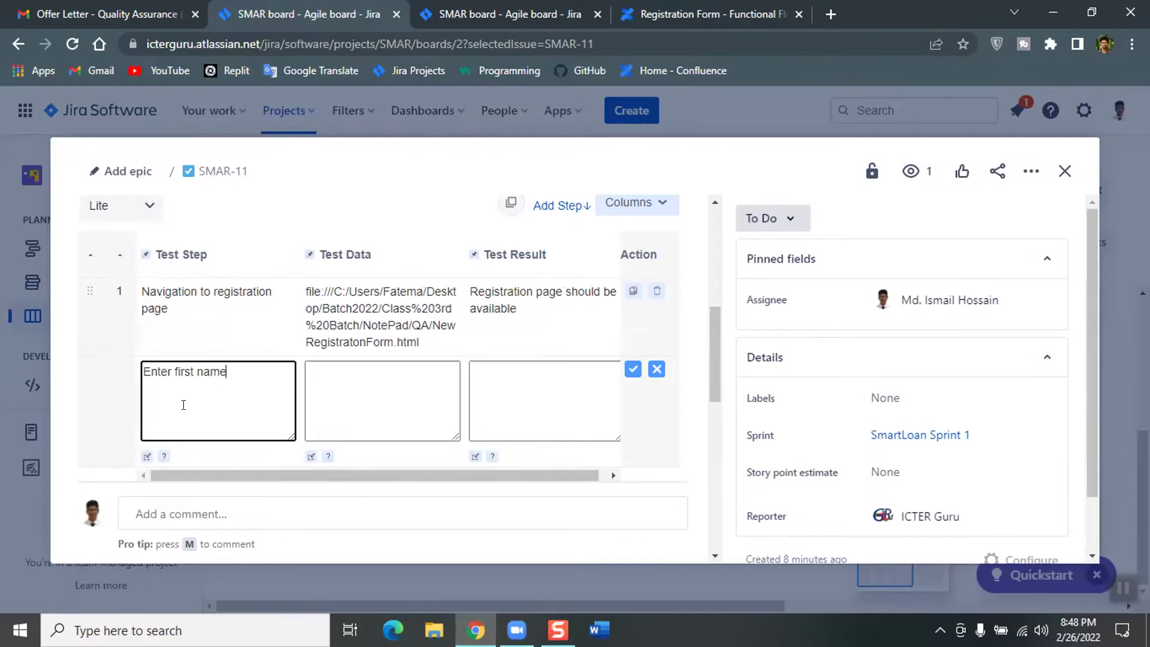
pyautogui.click(539, 12)
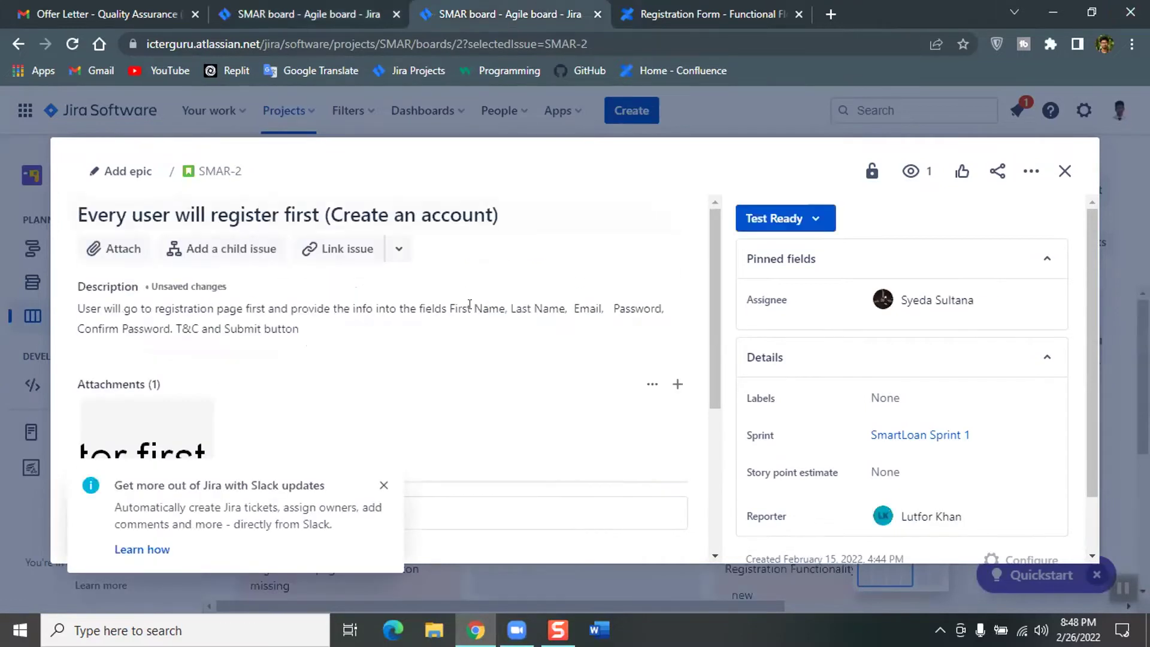
pyautogui.moveTo(449, 308); pyautogui.dragTo(611, 316)
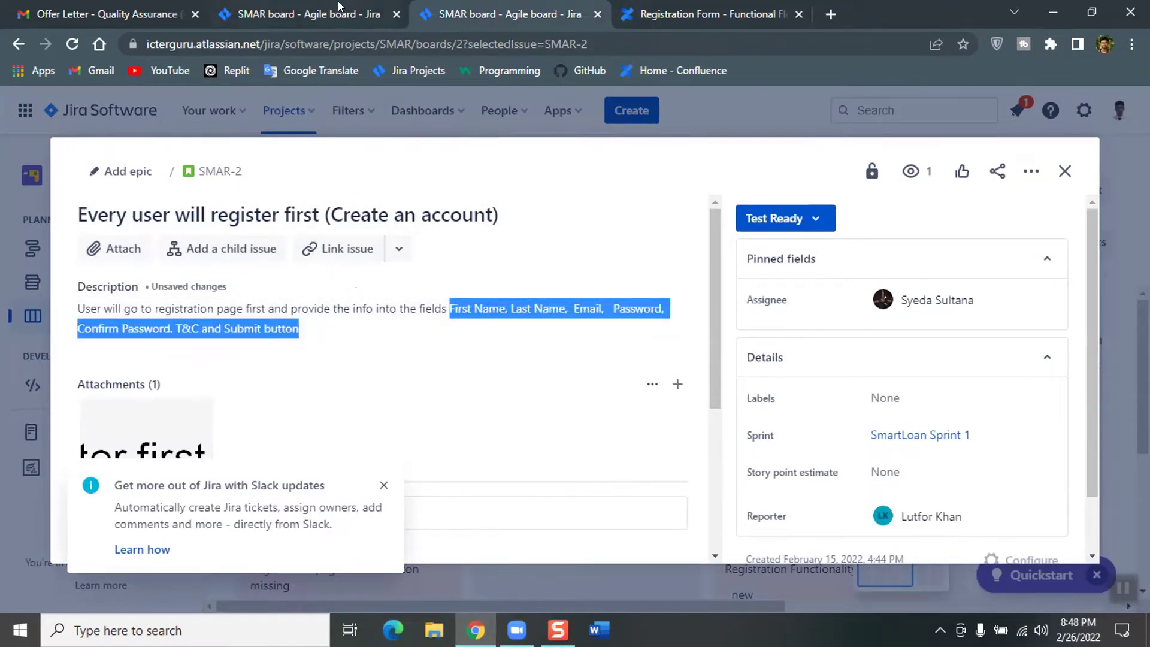
pyautogui.click(305, 14)
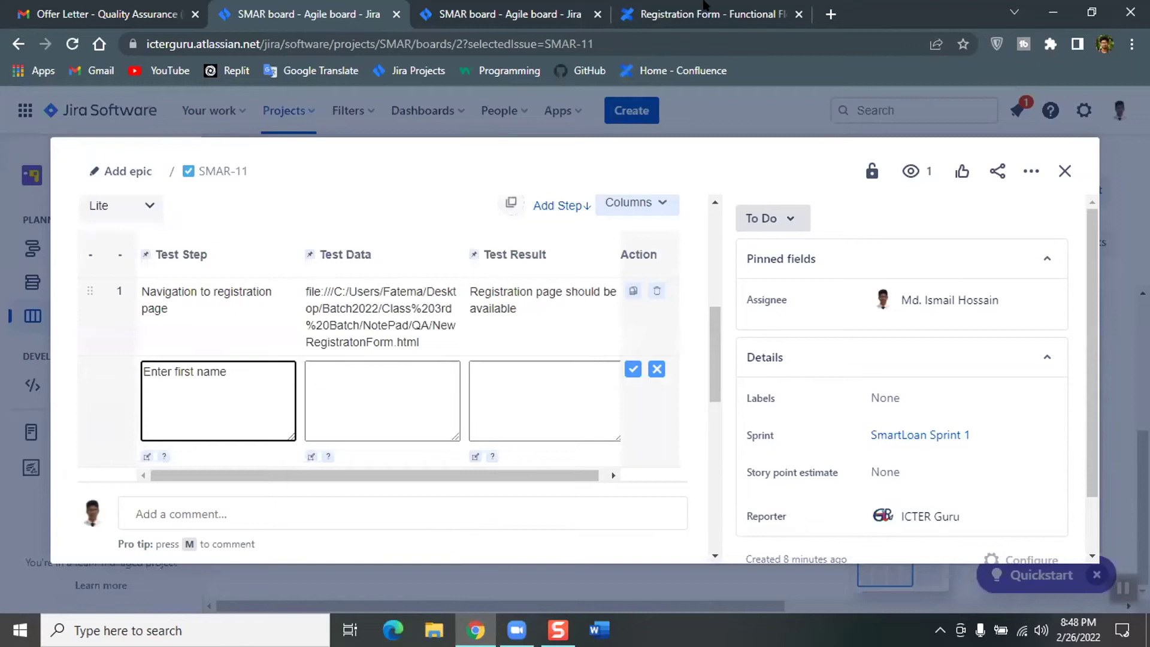
pyautogui.click(705, 6)
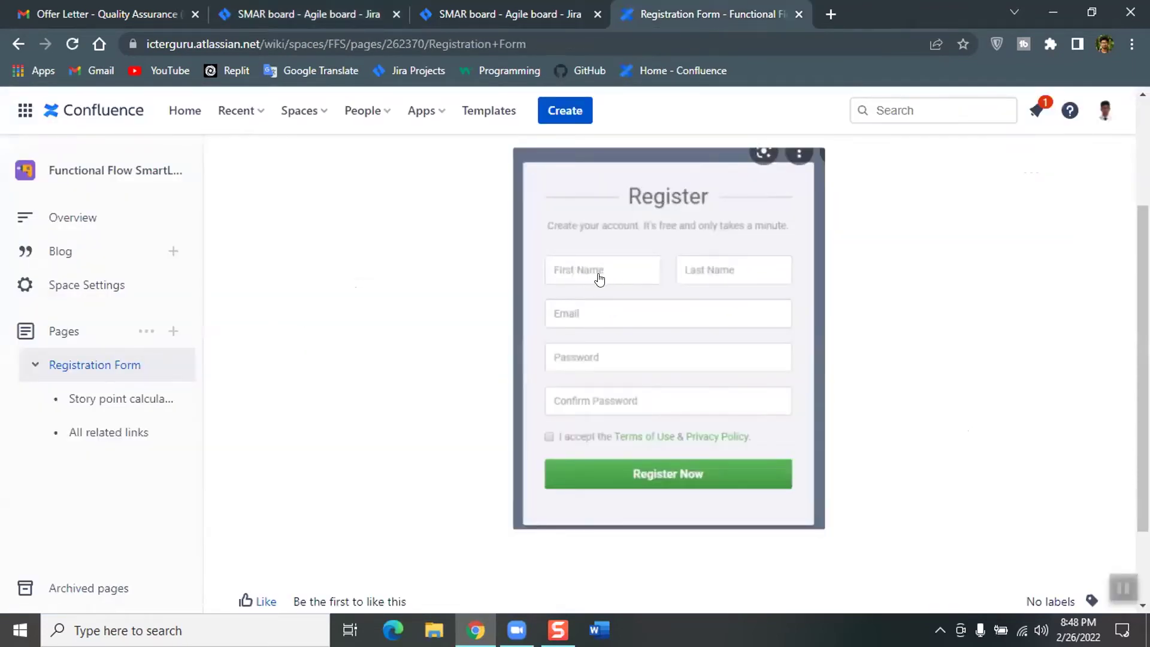
pyautogui.click(312, 6)
# Copy step 1's test data URL into the new step's Test Data
pyautogui.click(358, 393)
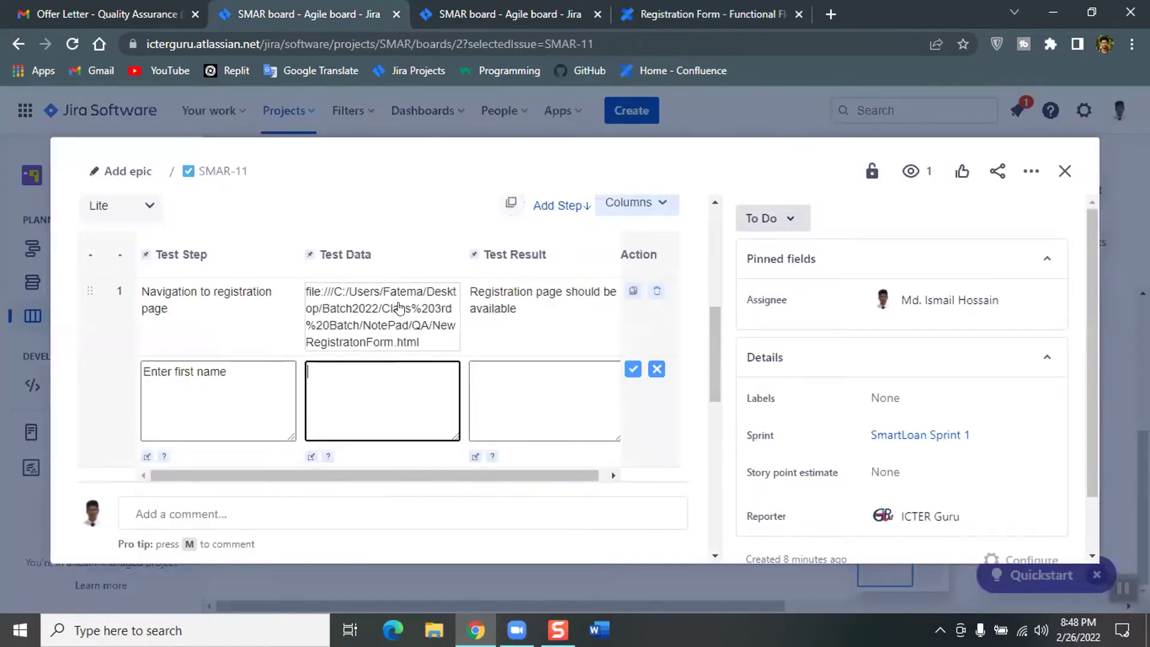
pyautogui.moveTo(423, 338); pyautogui.dragTo(343, 295)
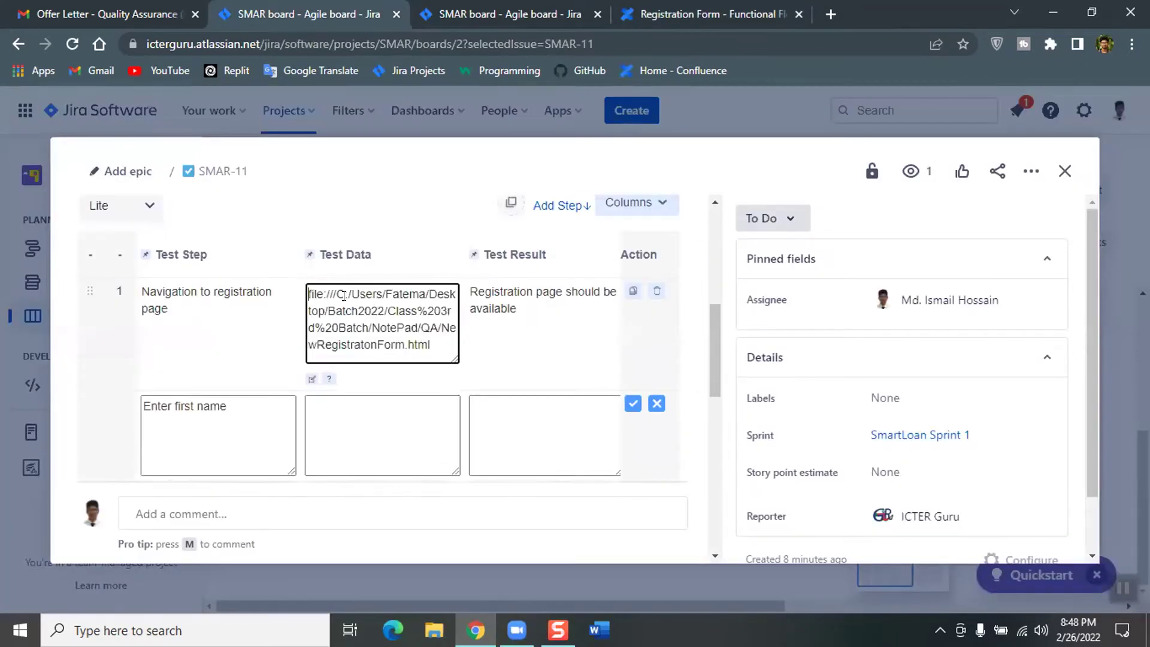
pyautogui.moveTo(438, 345); pyautogui.dragTo(308, 294)
pyautogui.rightClick(339, 304)
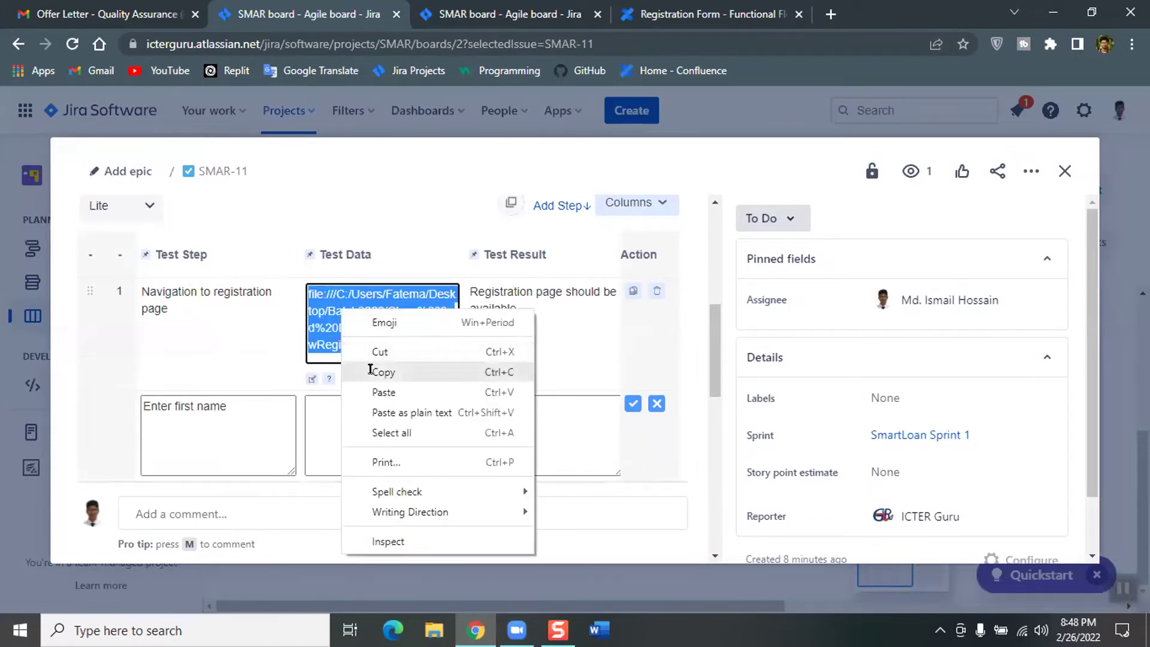
pyautogui.click(372, 372)
pyautogui.click(344, 429)
pyautogui.hotkey('ctrl', 'v')
pyautogui.click(505, 374)
pyautogui.click(704, 9)
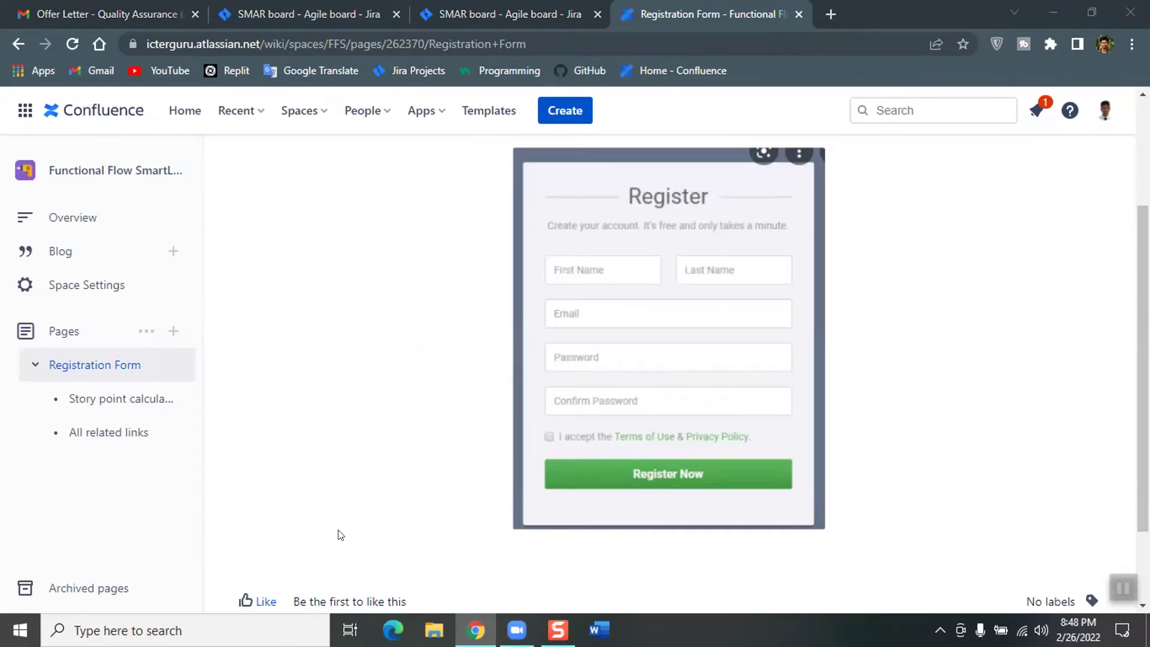
pyautogui.click(344, 9)
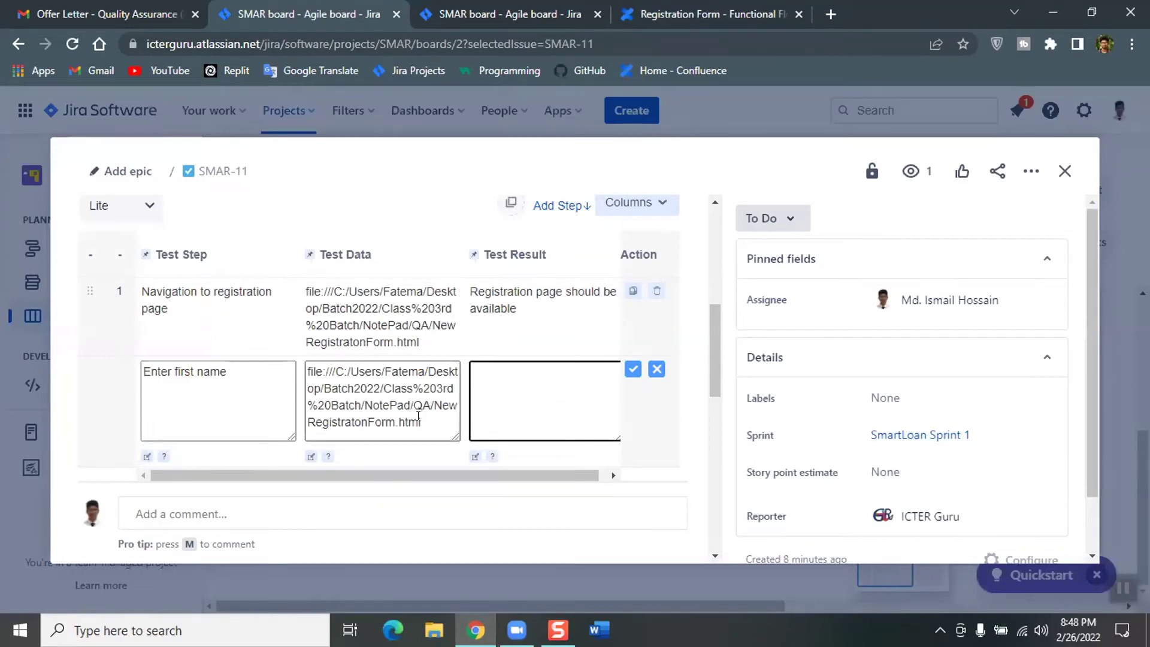
# Replace the pasted URL with a sample full name in Test Data
pyautogui.moveTo(421, 423); pyautogui.dragTo(301, 368)
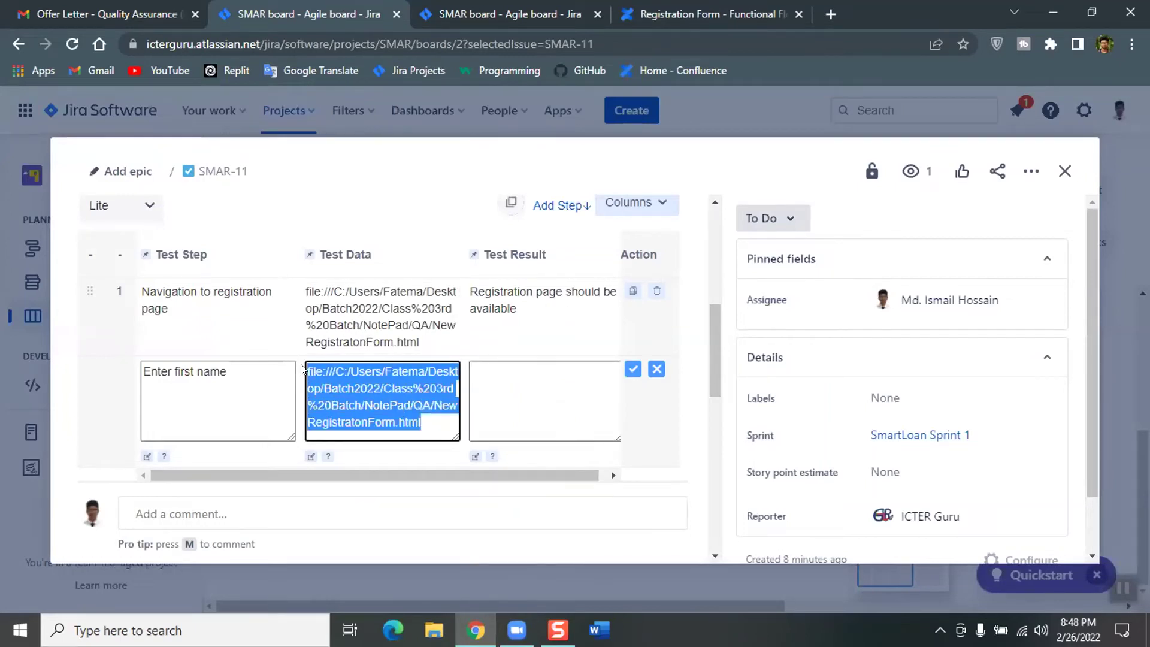
pyautogui.press('BackSpace')
pyautogui.click(542, 374)
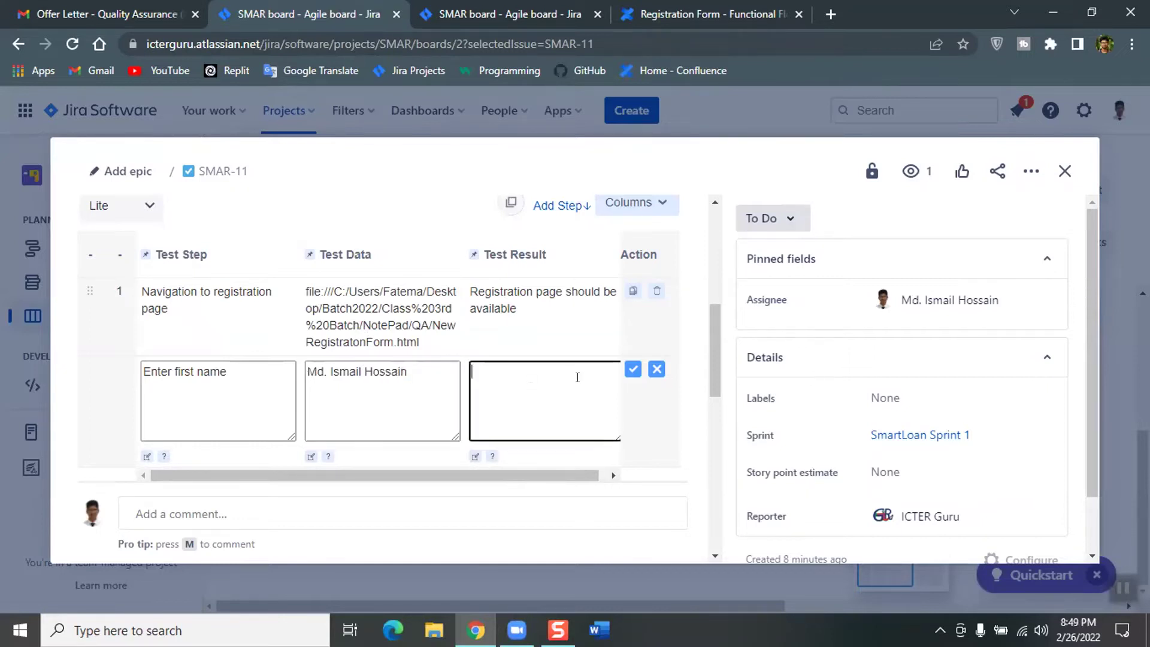
pyautogui.scroll(-1, 545, 353)
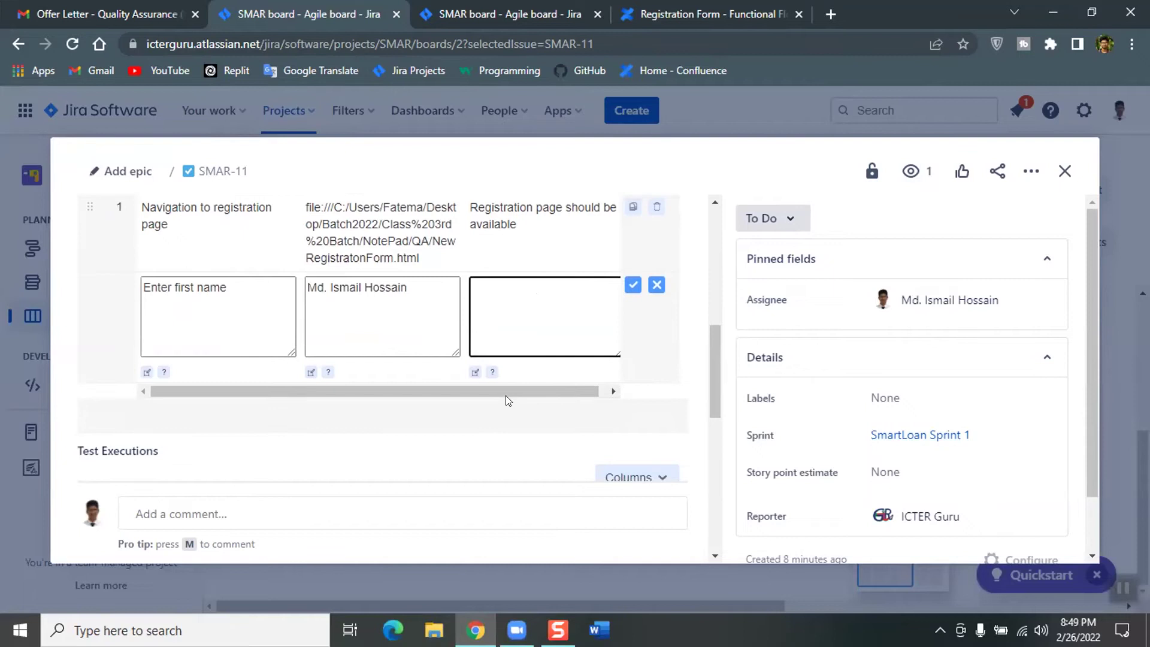
pyautogui.moveTo(534, 392); pyautogui.dragTo(575, 396)
# Trim the Test Data name down to a short first-name prefix
pyautogui.click(706, 8)
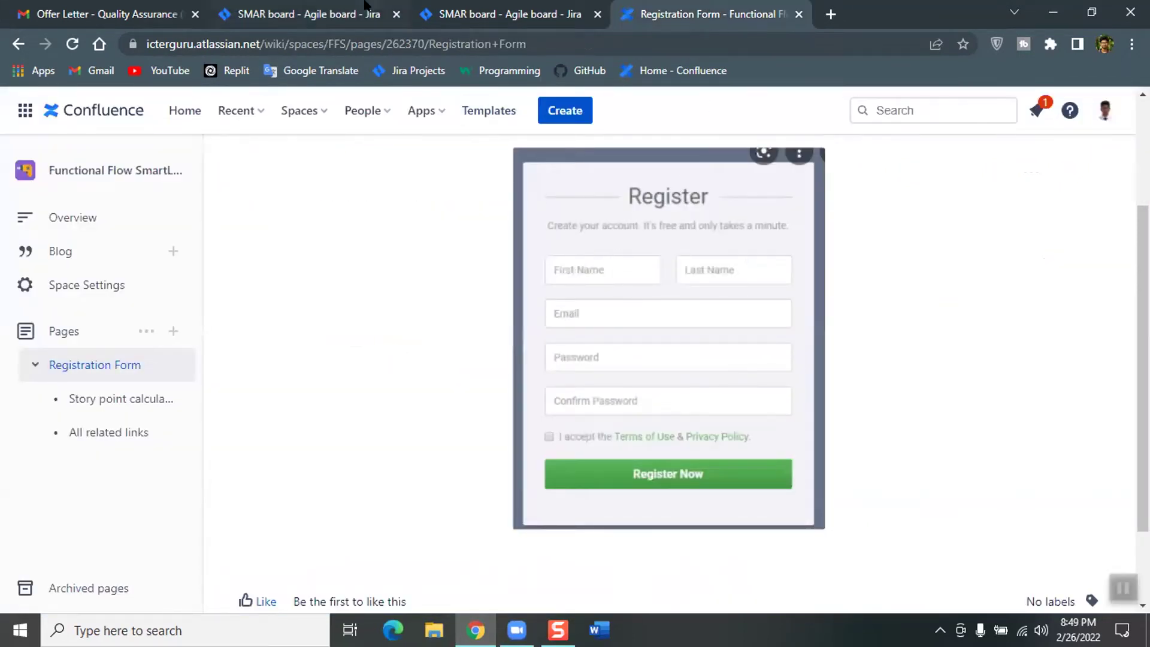
pyautogui.click(393, 5)
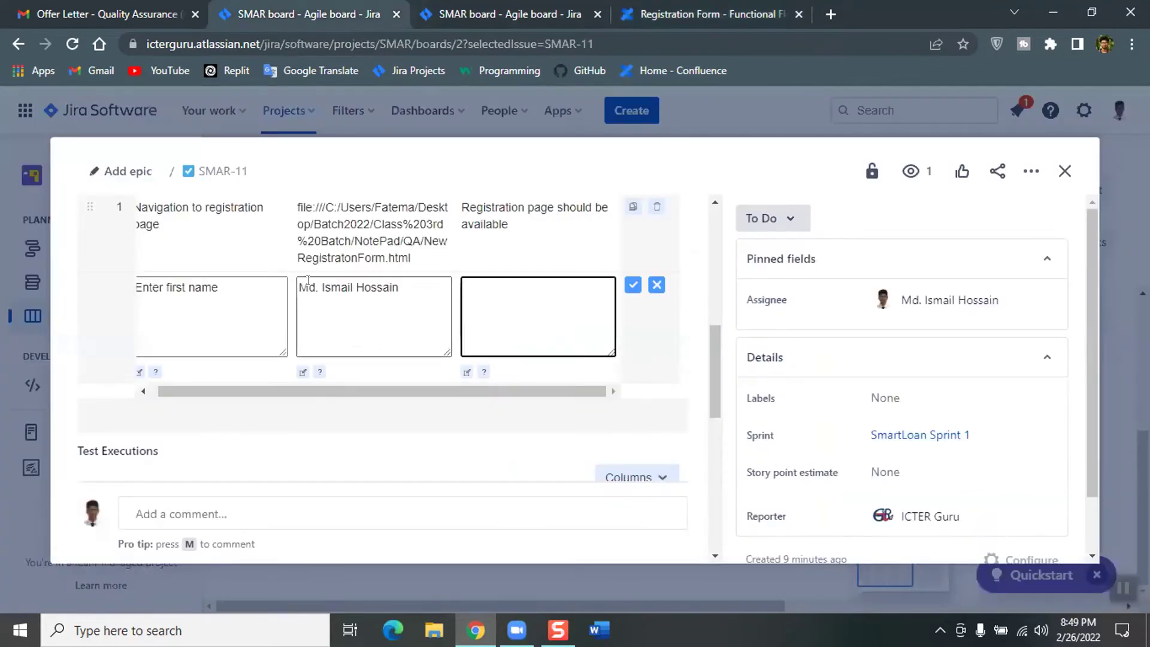
pyautogui.hotkey('shift', 'End')
pyautogui.press('BackSpace')
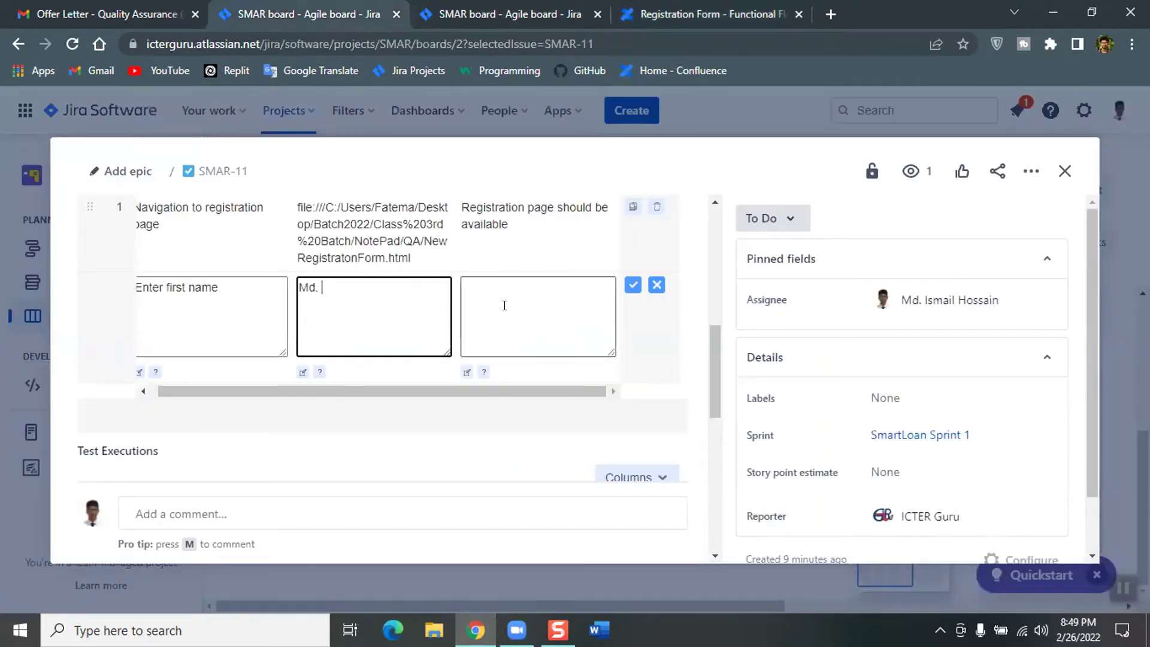
pyautogui.click(479, 302)
pyautogui.scroll(2, 480, 303)
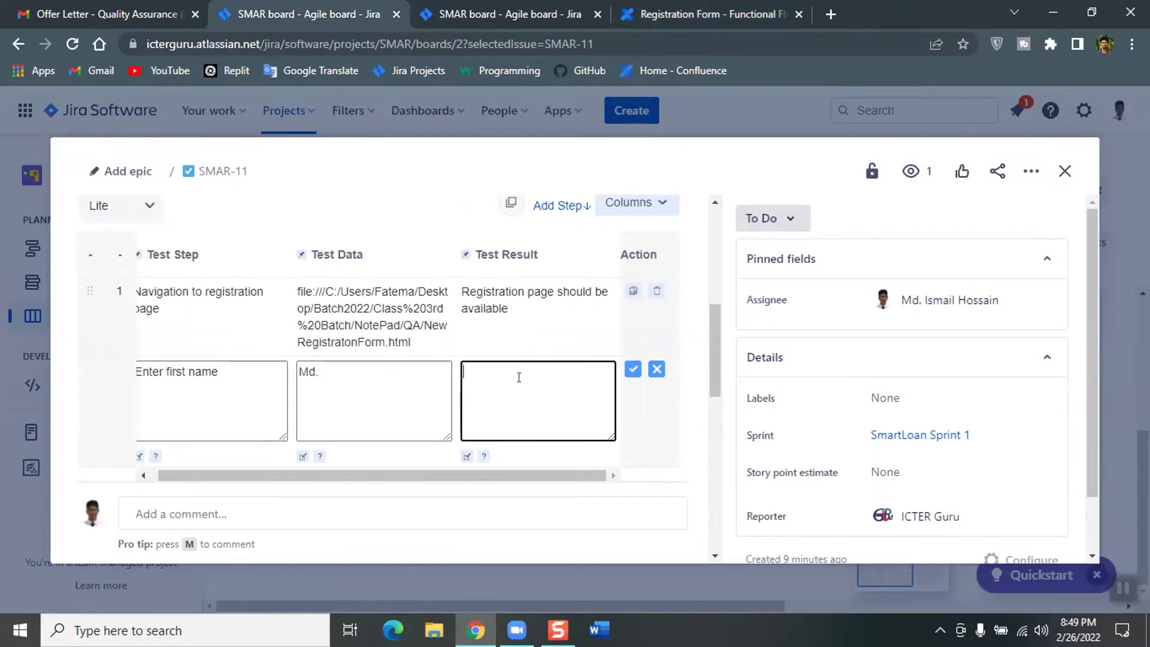
pyautogui.scroll(-1, 519, 377)
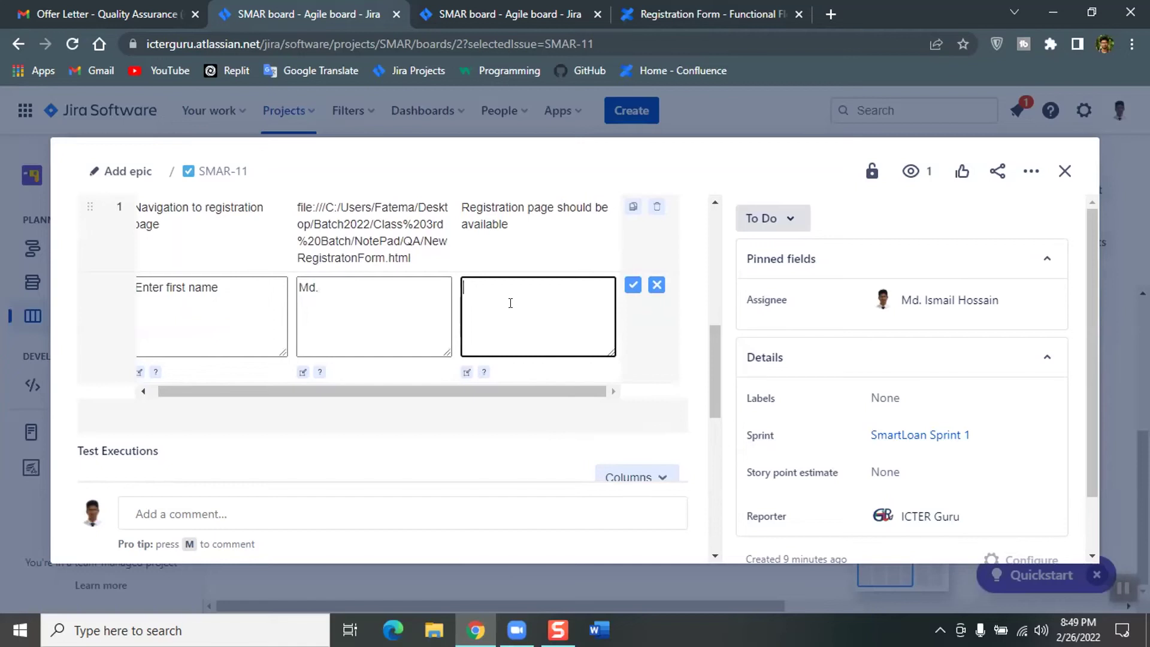
pyautogui.scroll(1, 510, 302)
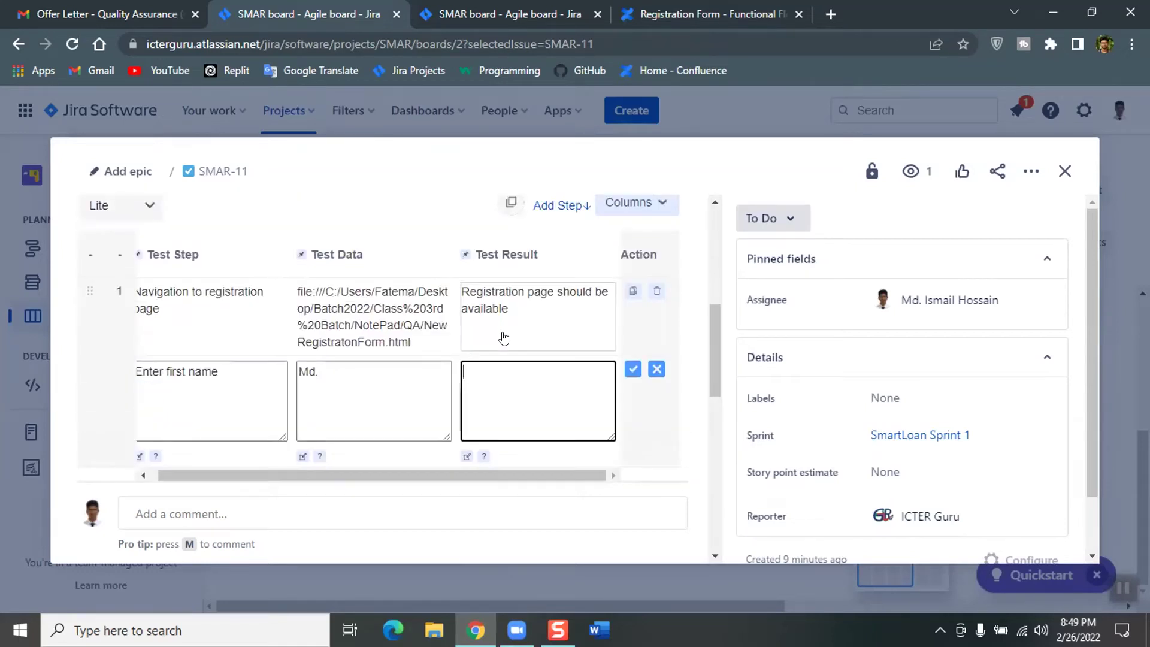
pyautogui.write('U')
pyautogui.press('BackSpace')
pyautogui.write('User will ap')
pyautogui.press('BackSpace')
pyautogui.write('l able to enter the first ns')
pyautogui.press('BackSpace')
pyautogui.write('ame')
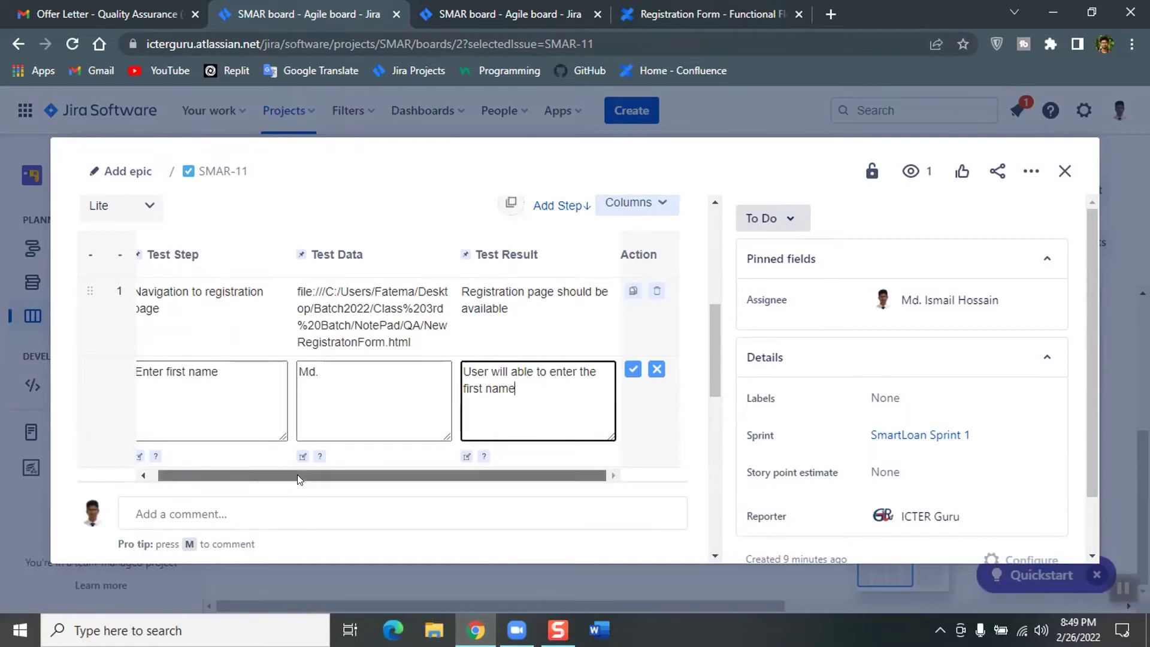
pyautogui.moveTo(297, 475); pyautogui.dragTo(231, 461)
pyautogui.scroll(-2, 240, 413)
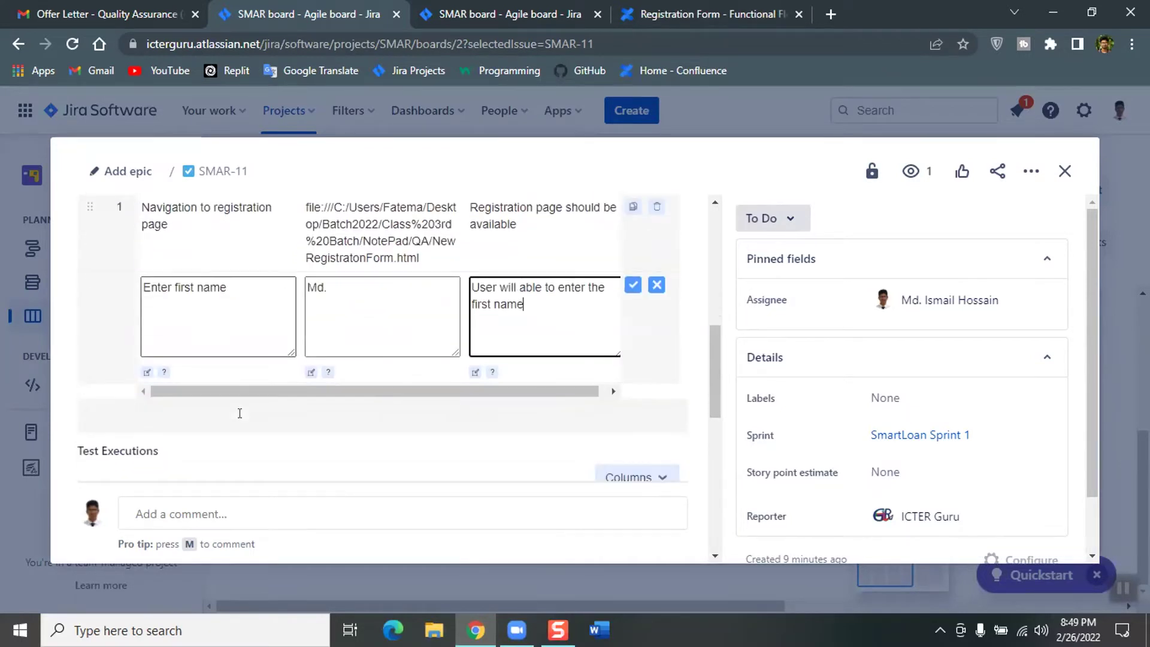
pyautogui.scroll(2, 240, 413)
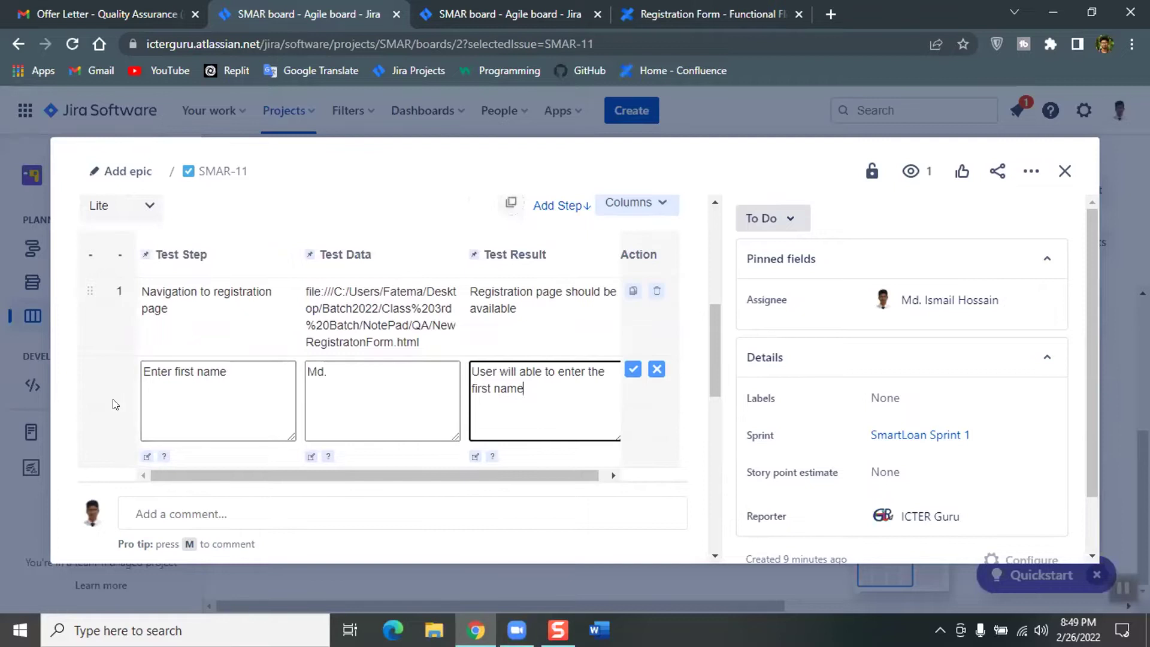
pyautogui.scroll(-2, 157, 414)
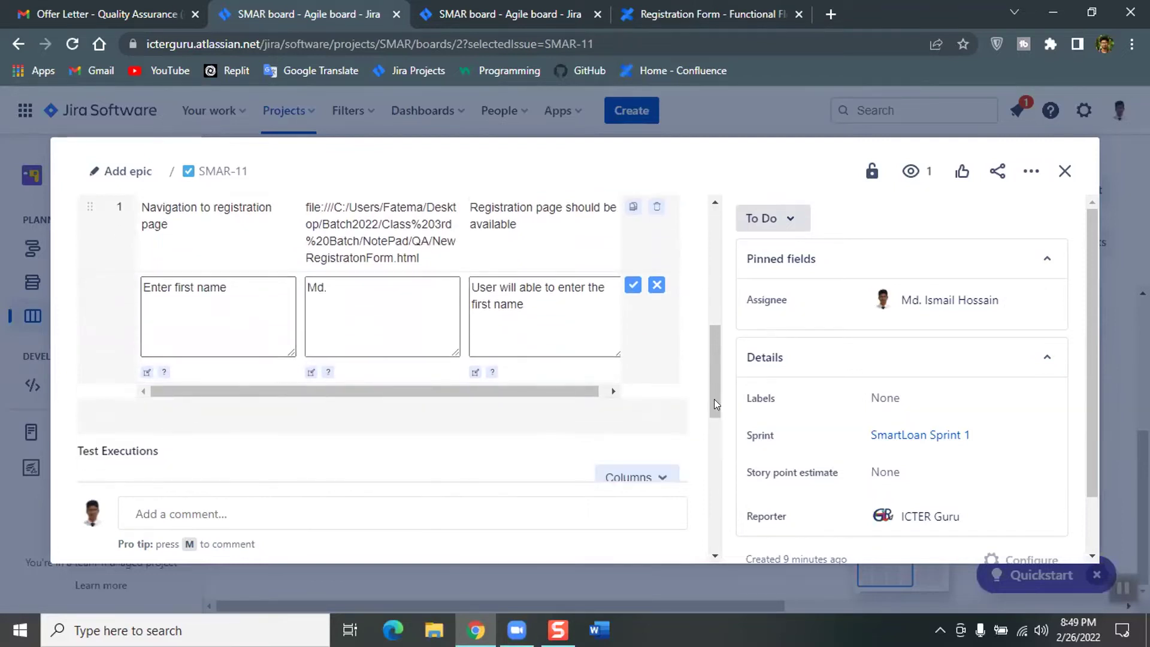
pyautogui.scroll(-1, 509, 388)
pyautogui.scroll(2, 505, 386)
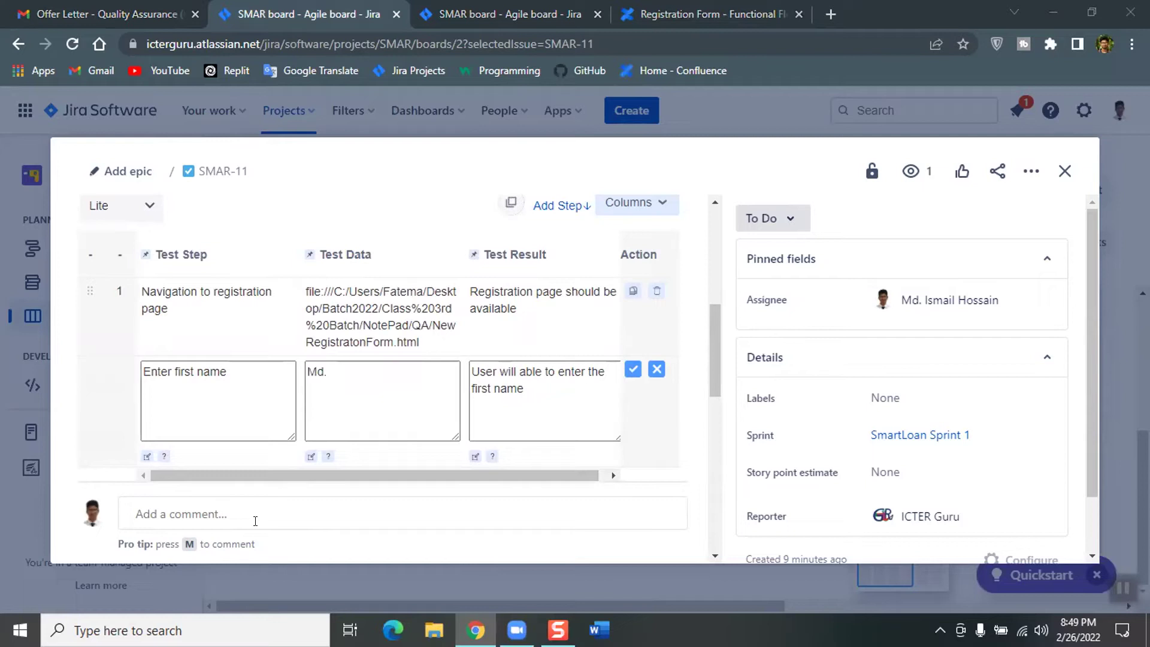
pyautogui.click(165, 373)
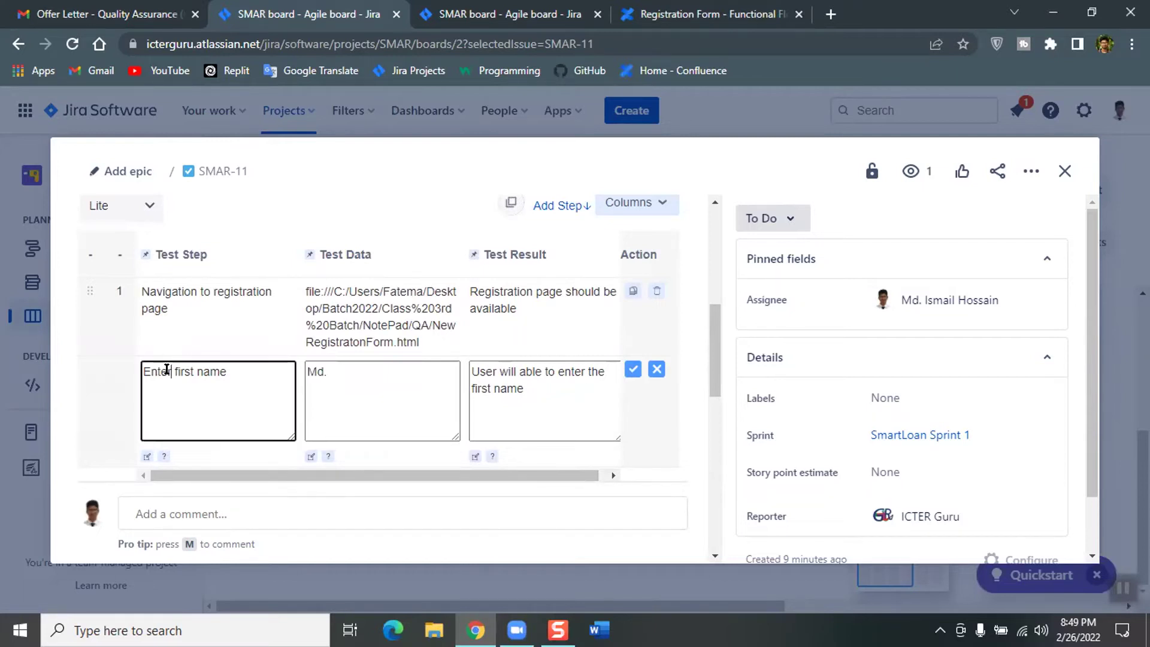
pyautogui.write('verify')
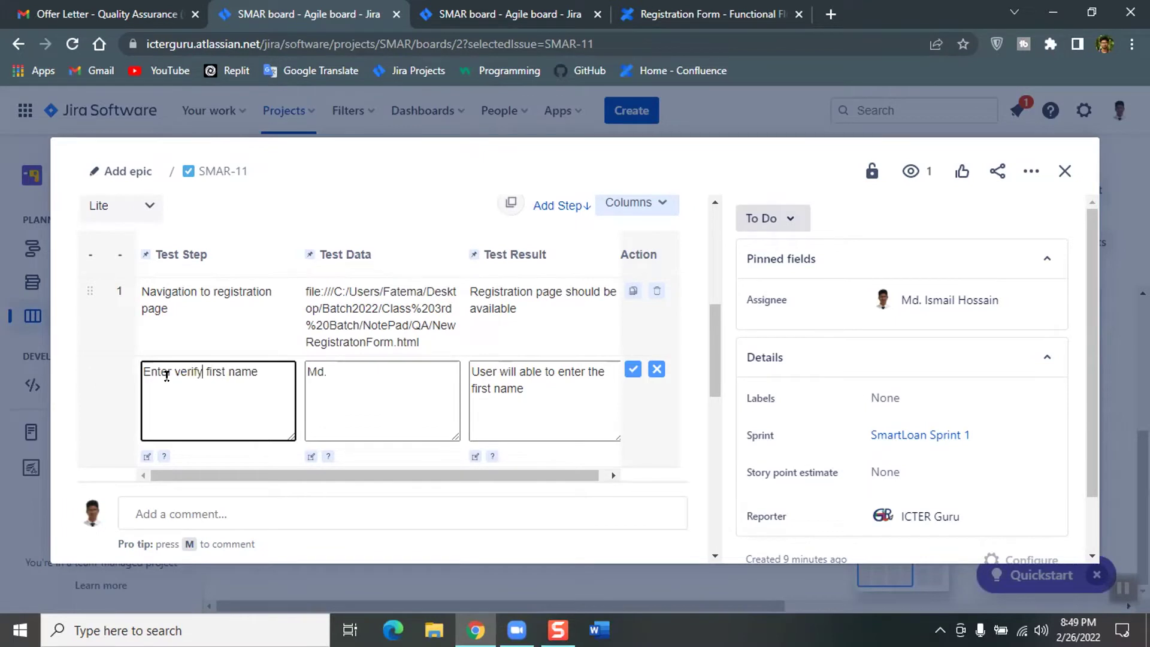
pyautogui.press('End')
pyautogui.scroll(-3, 166, 376)
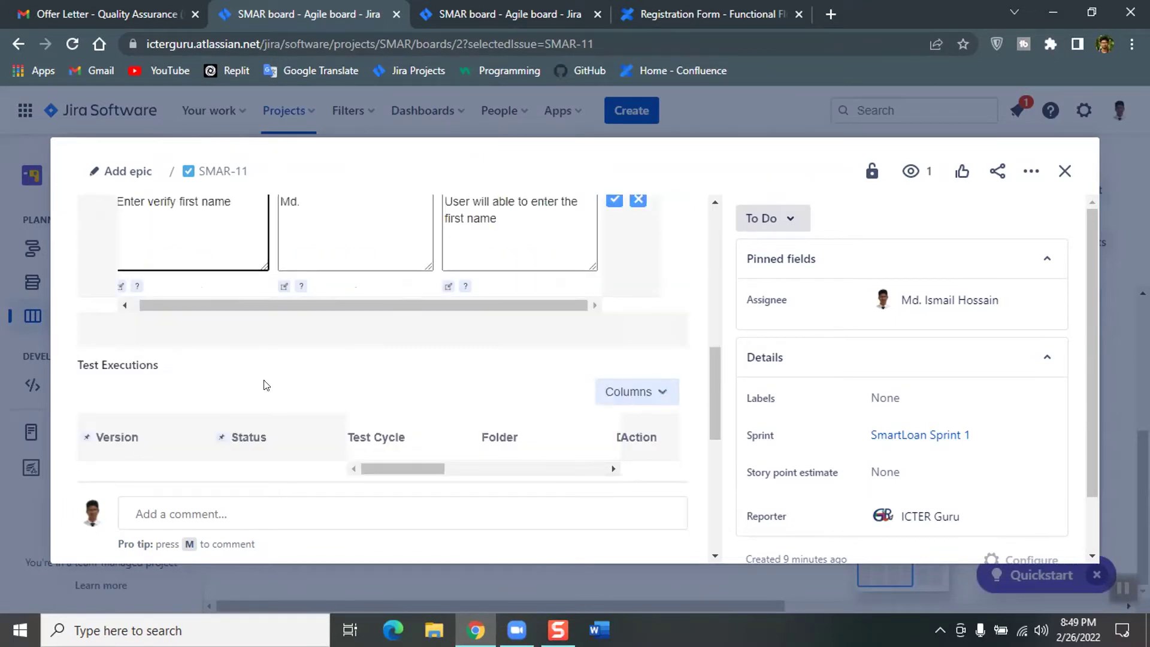
pyautogui.moveTo(290, 299); pyautogui.dragTo(183, 296)
pyautogui.scroll(1, 183, 295)
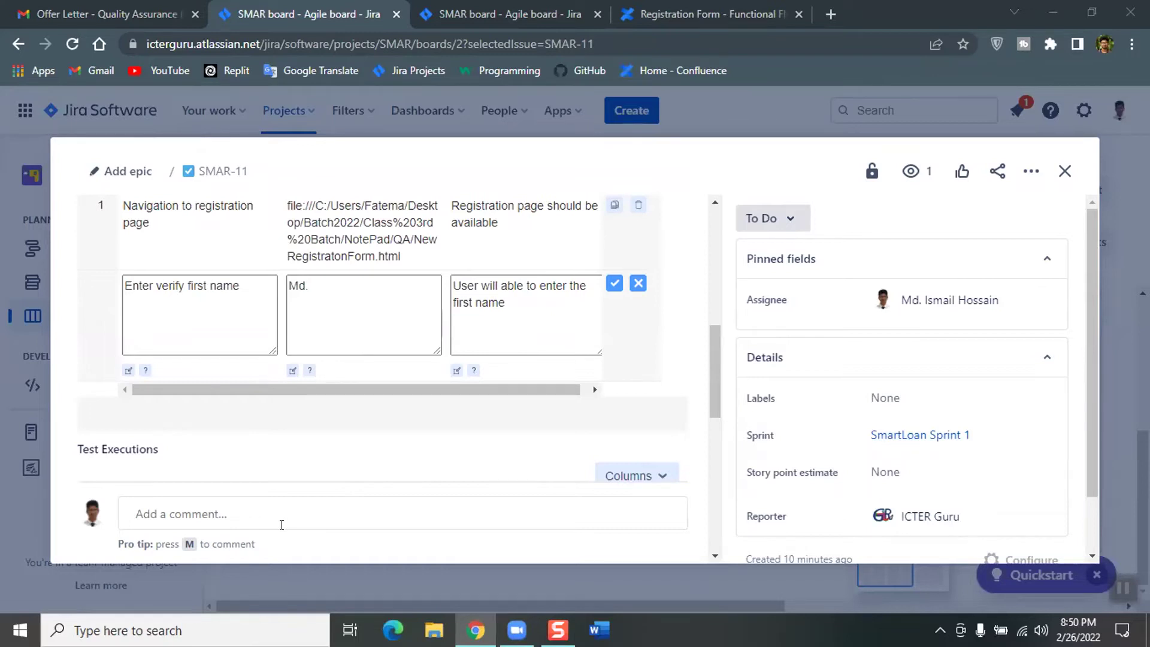
pyautogui.scroll(2, 258, 441)
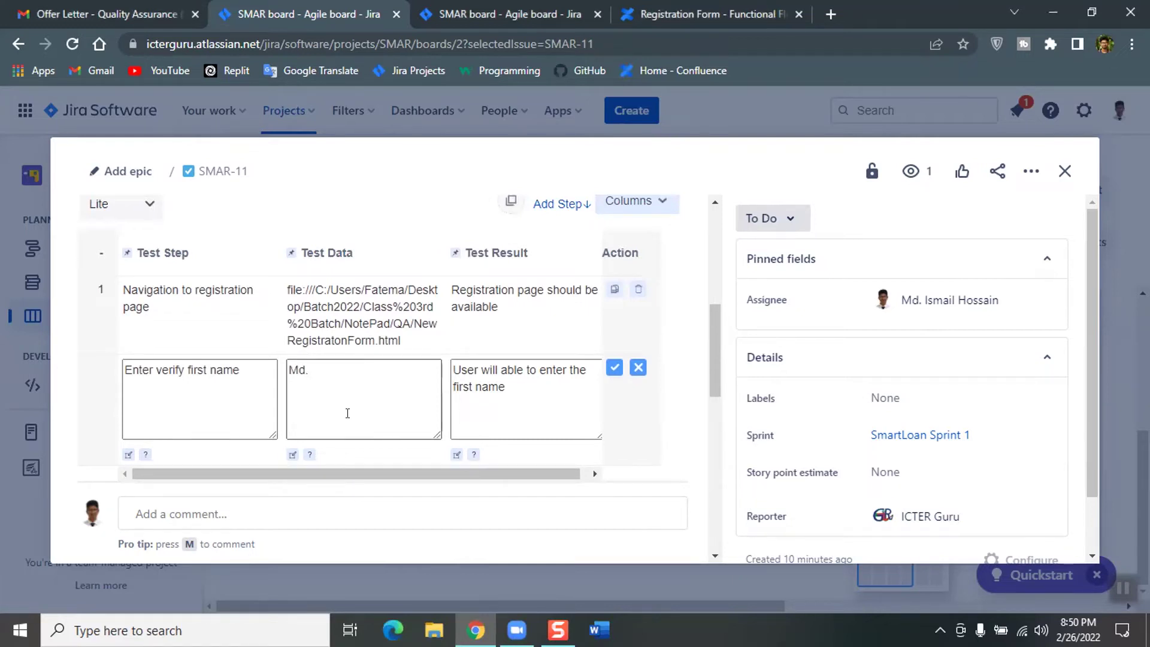
pyautogui.scroll(-1, 345, 411)
pyautogui.scroll(1, 345, 411)
# Enter 'Enter verify First' as the new step description and save it as step 2
pyautogui.click(614, 370)
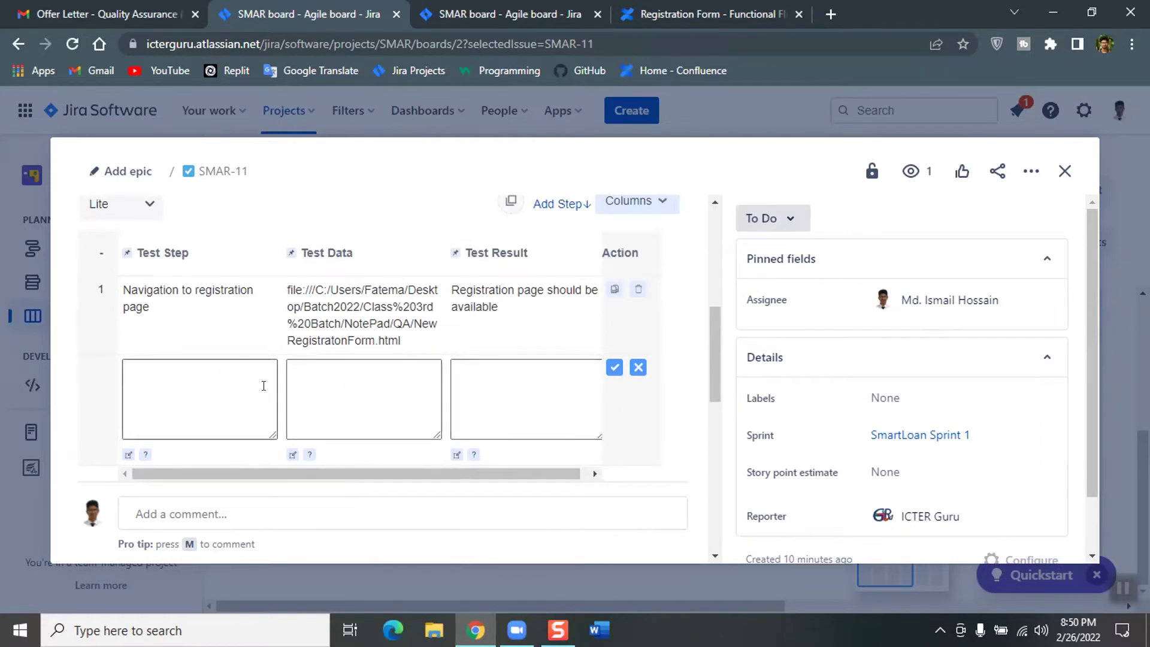
pyautogui.click(160, 383)
pyautogui.click(143, 386)
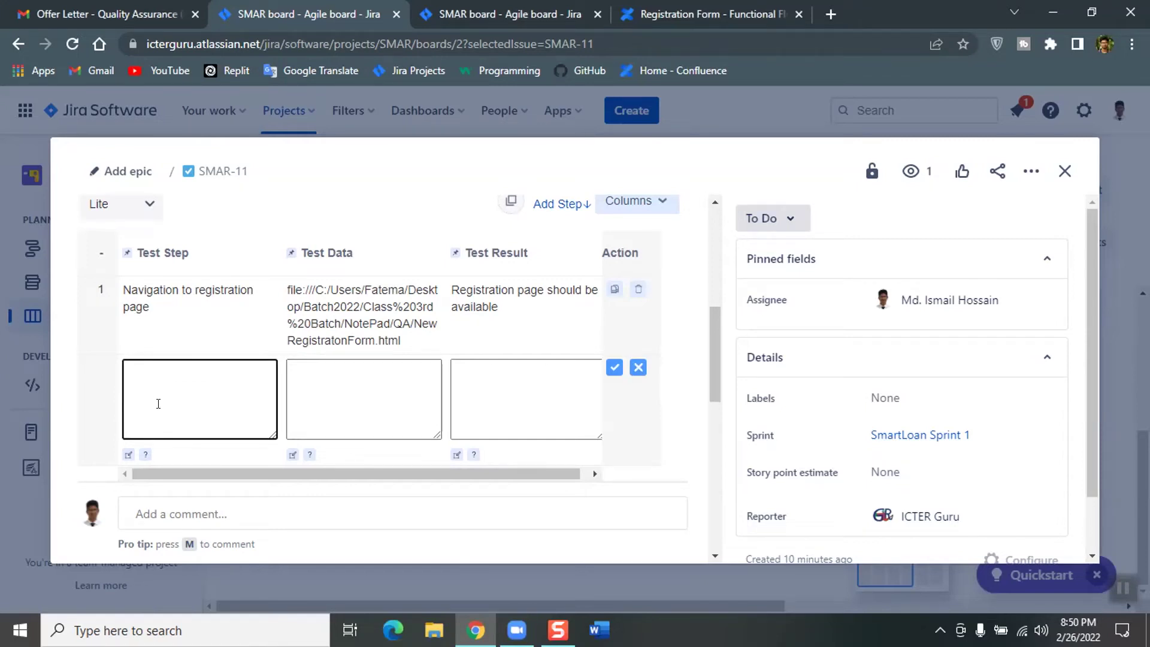
pyautogui.write('Ent')
pyautogui.press('BackSpace')
pyautogui.press('BackSpace')
pyautogui.hotkey('ctrl', 'f')
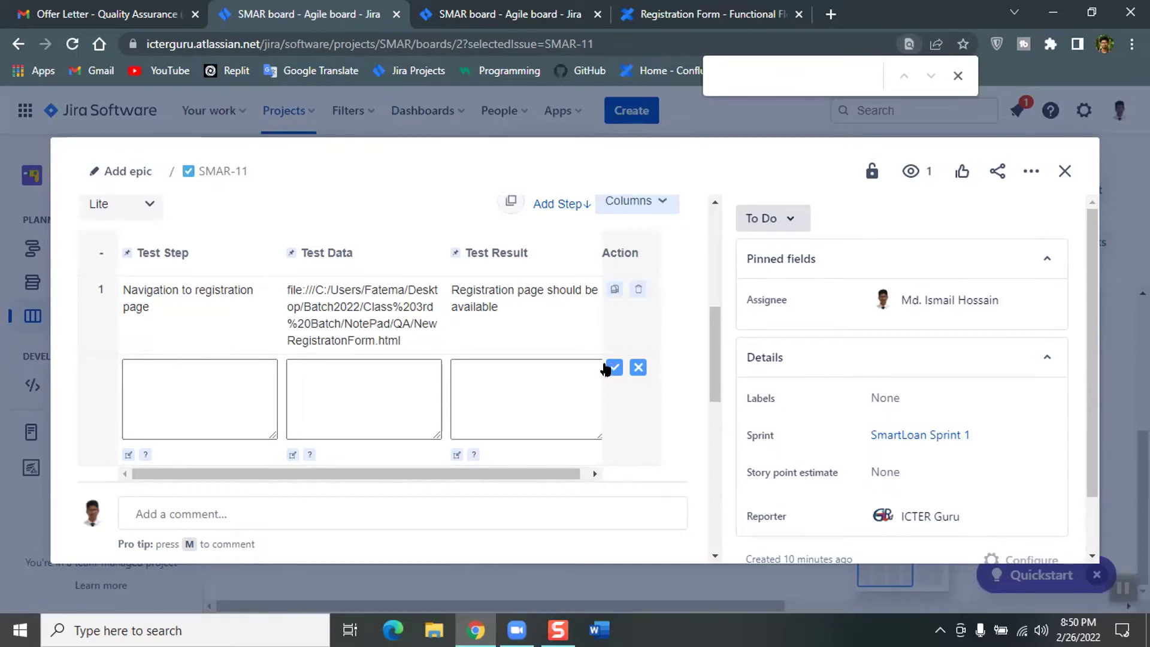
pyautogui.click(202, 373)
pyautogui.write('E')
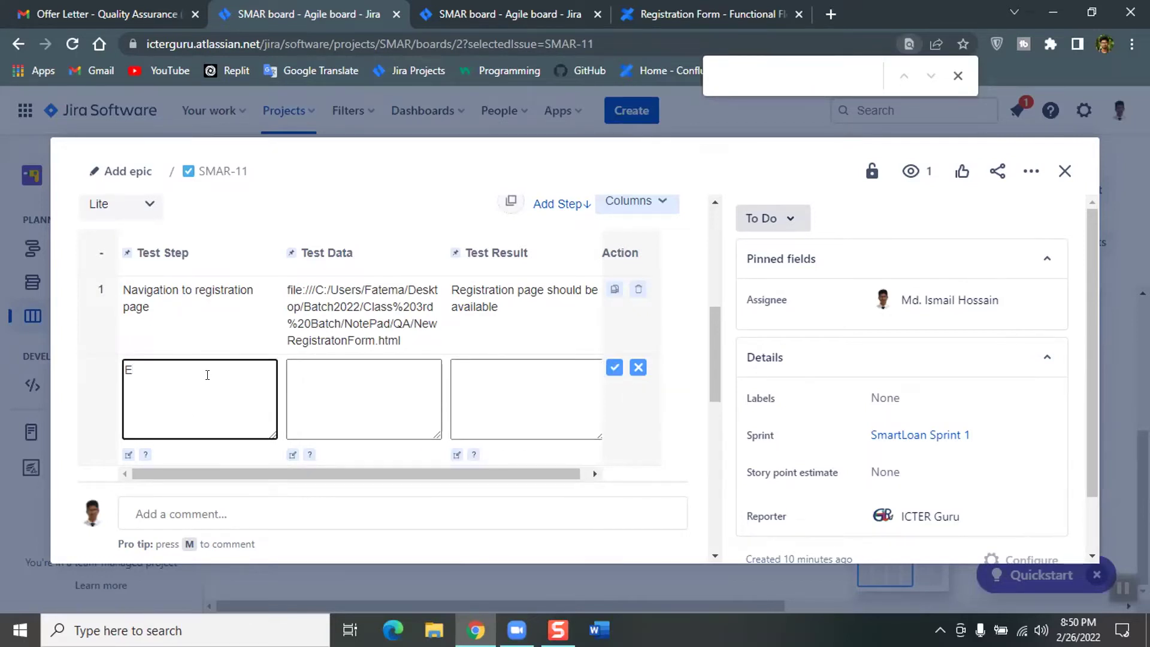
pyautogui.write('nt')
pyautogui.press('BackSpace')
pyautogui.press('BackSpace')
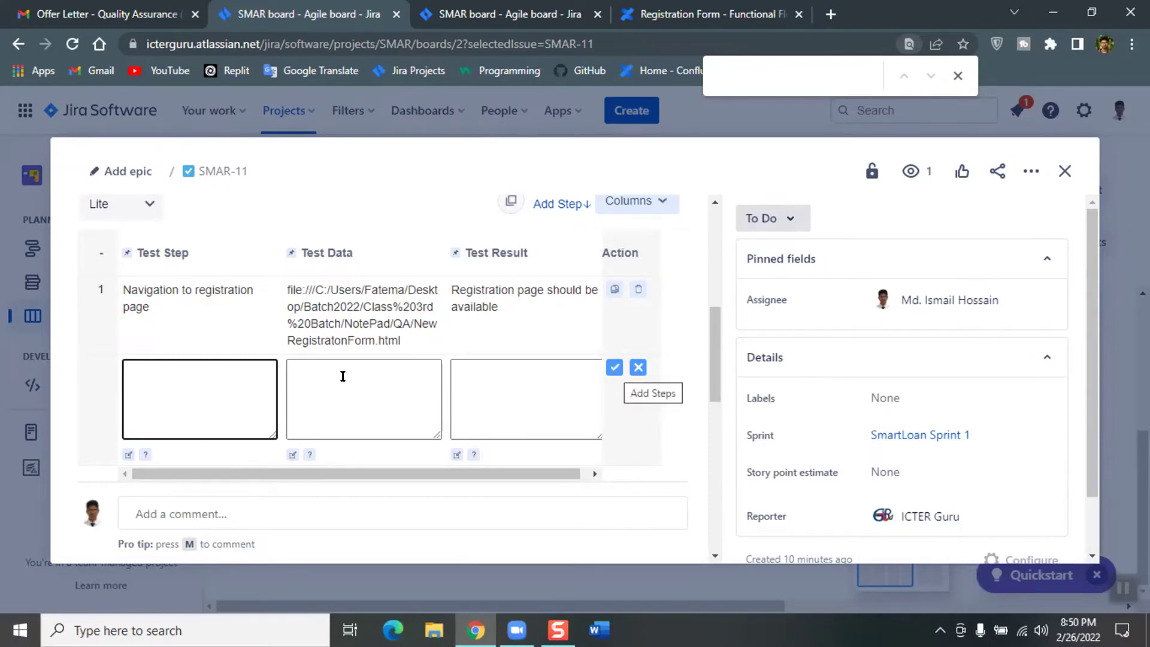
pyautogui.write('Enter verify')
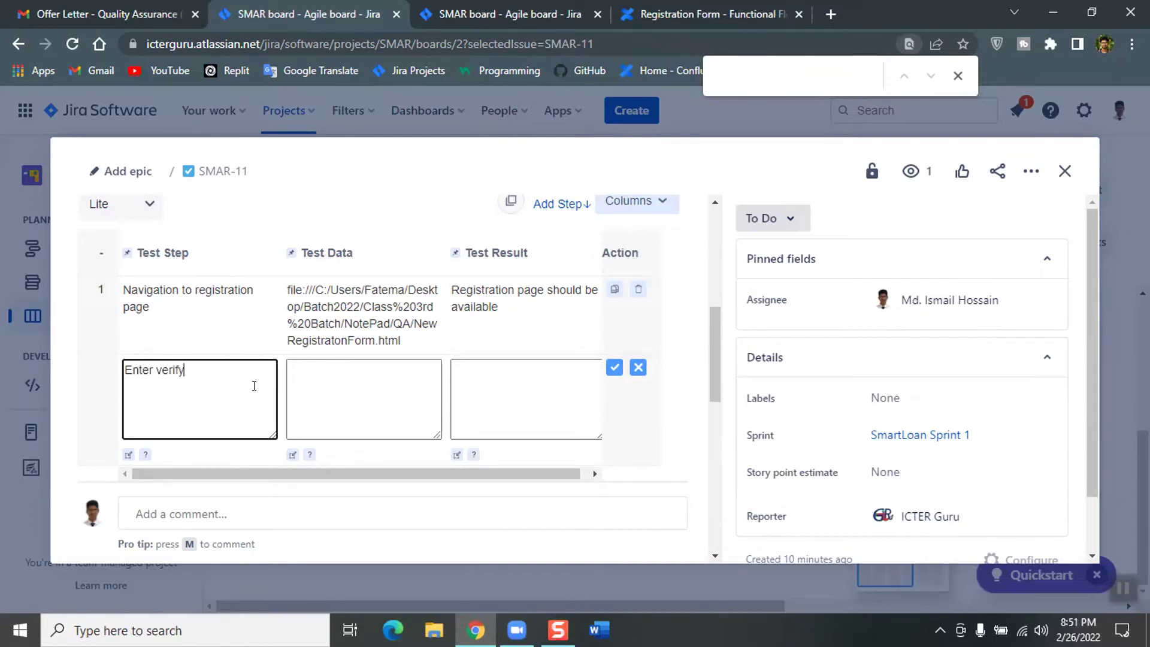
pyautogui.write(' Fis')
pyautogui.write('st')
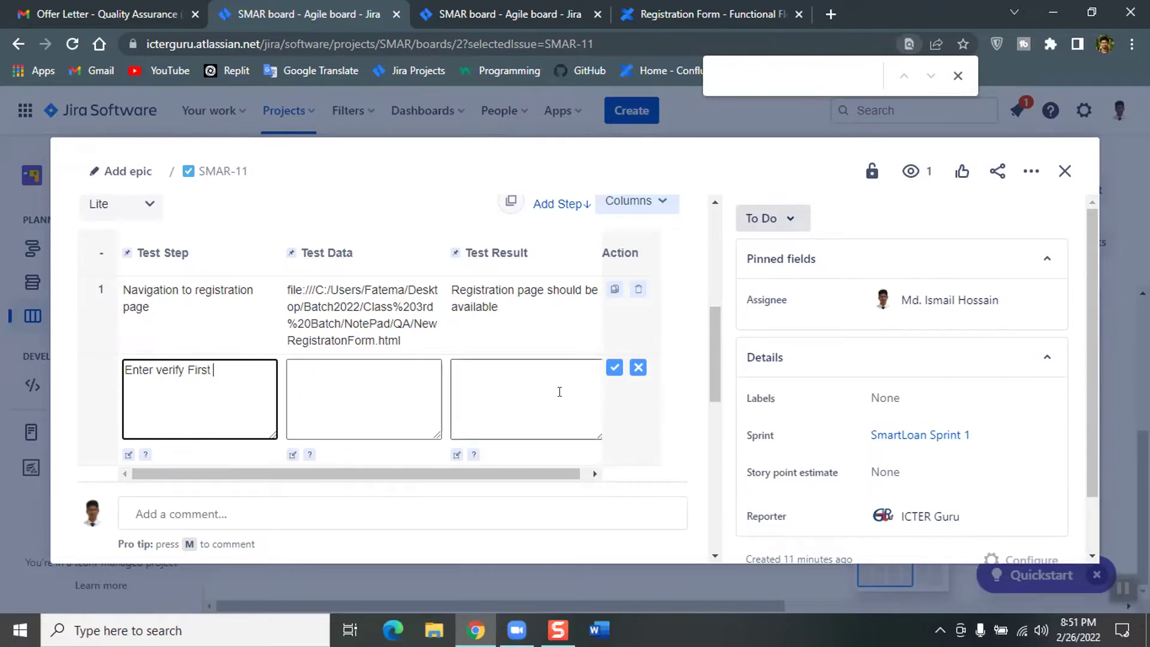
pyautogui.click(614, 368)
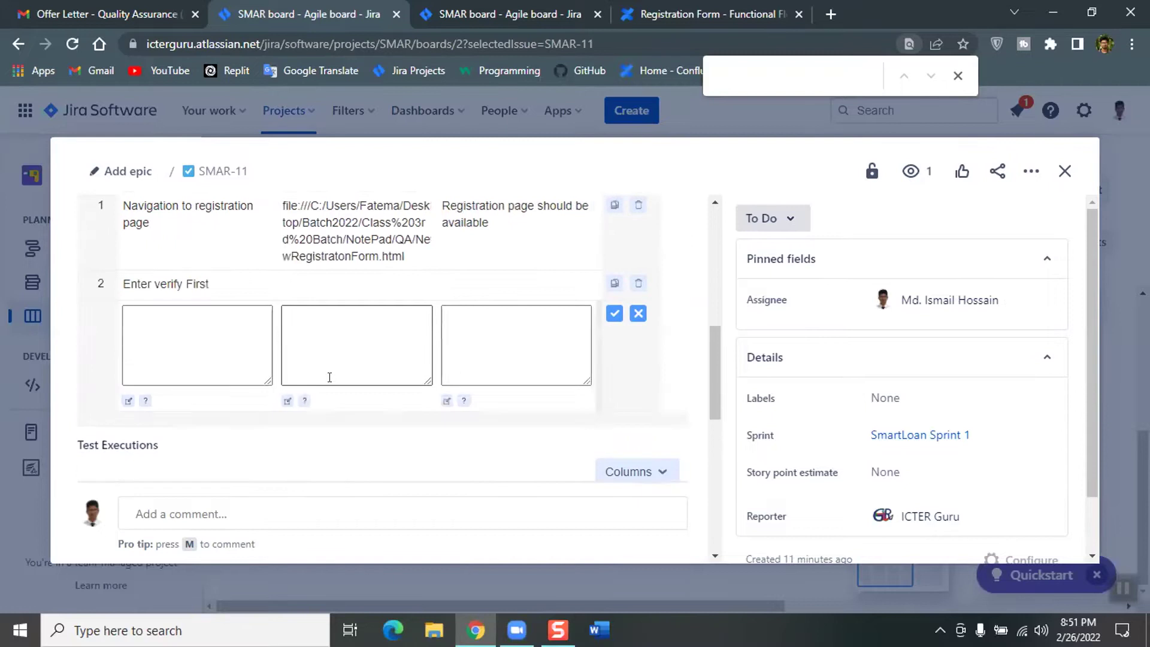
# Extend step 2 to 'Enter verify First name field' with a sample first-name prefix as test data
pyautogui.click(238, 283)
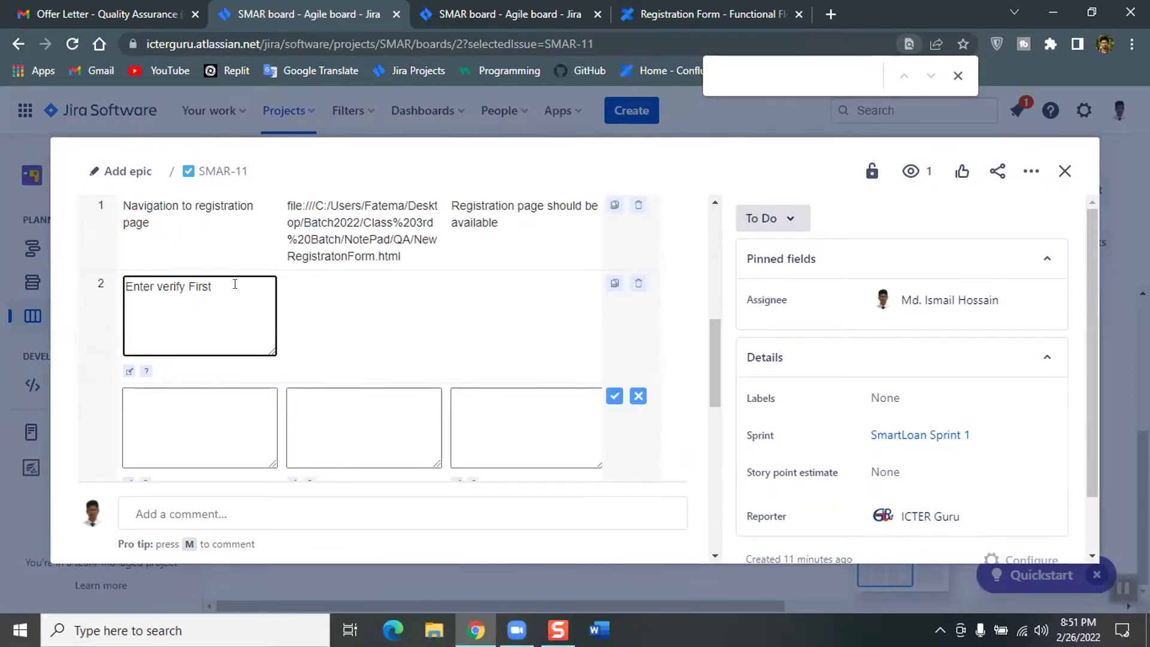
pyautogui.write('name field')
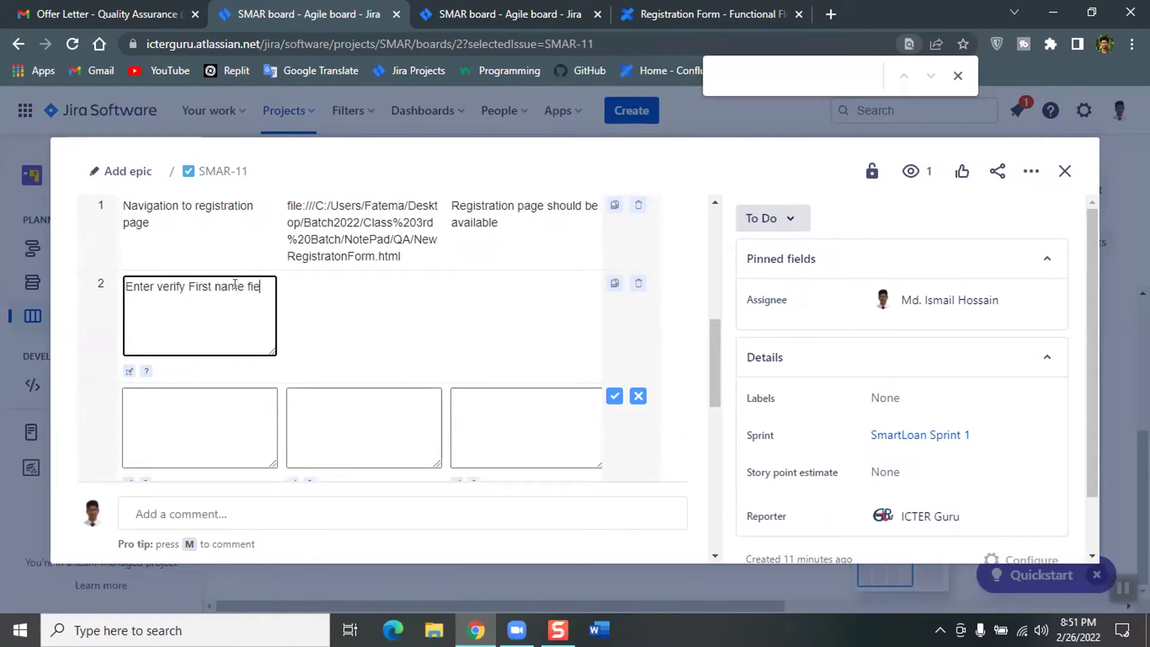
pyautogui.click(377, 292)
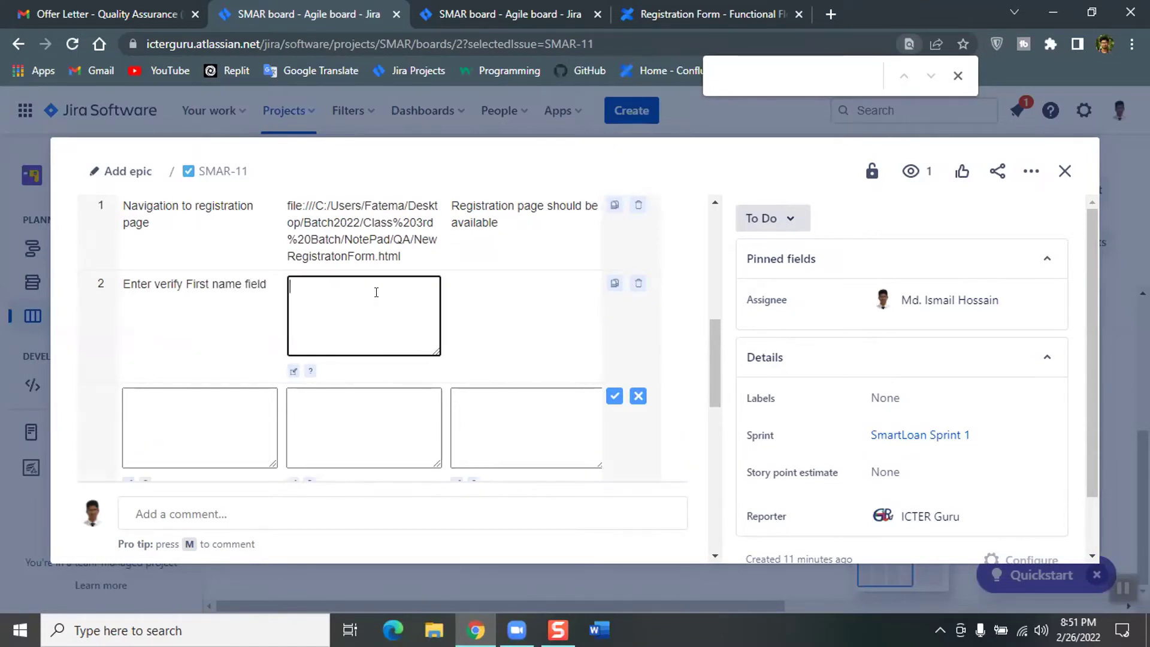
pyautogui.write('Md.')
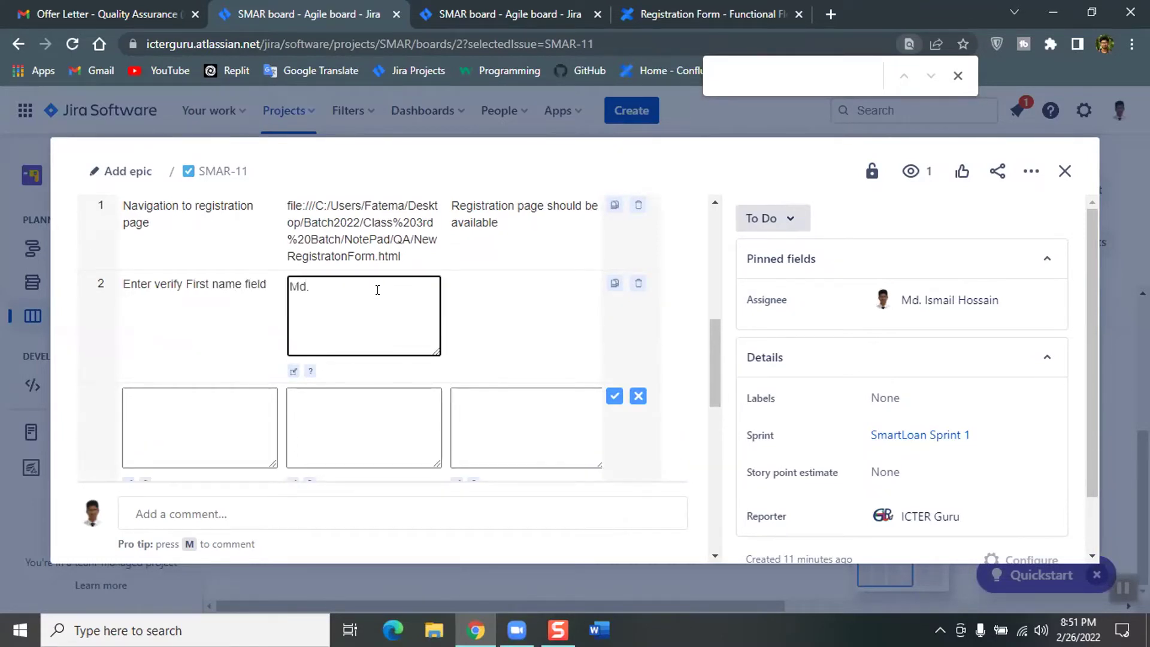
pyautogui.click(473, 304)
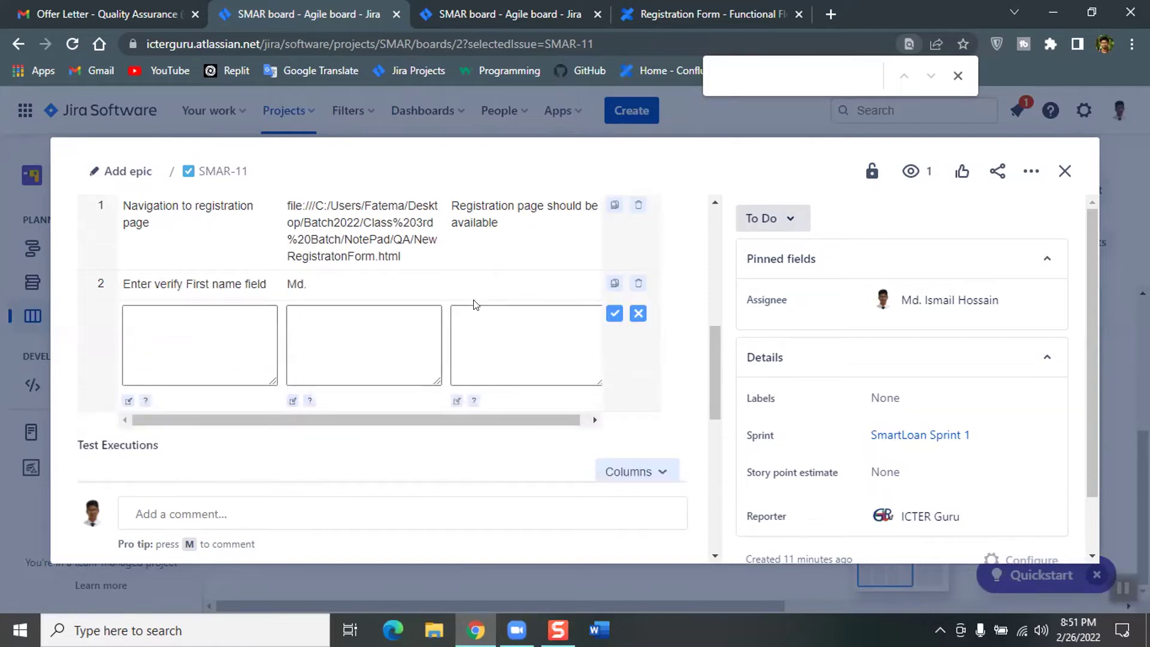
# Set step 2's expected result to 'User will able to enter first name'
pyautogui.click(494, 279)
pyautogui.write('User will abl')
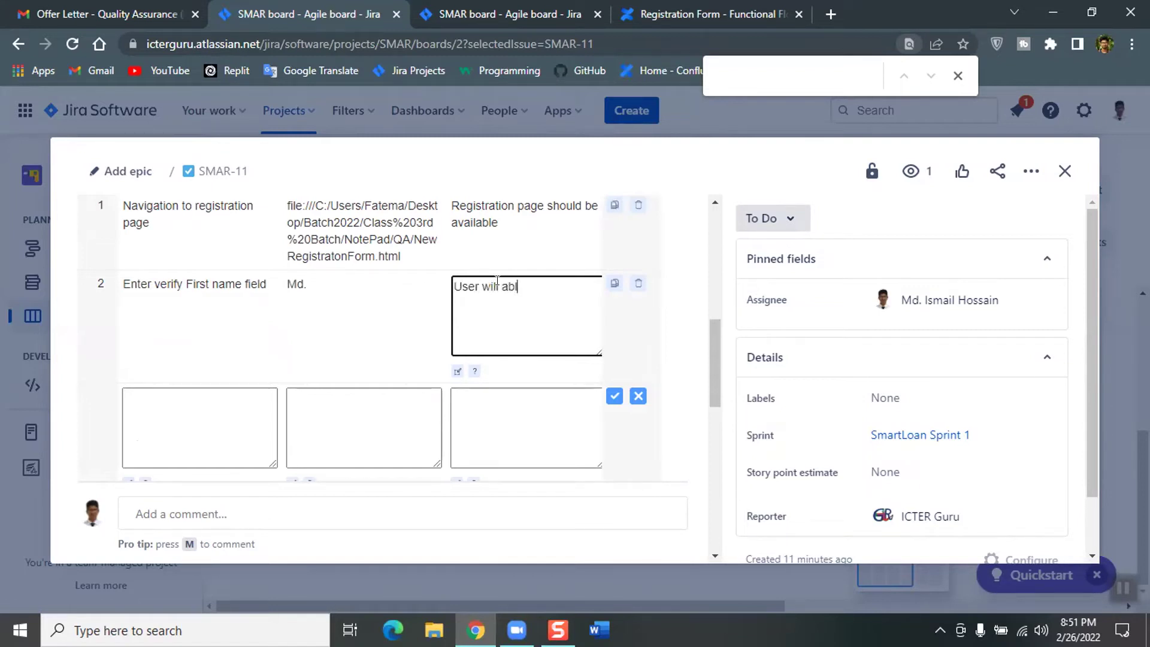
pyautogui.write('e to enter first name')
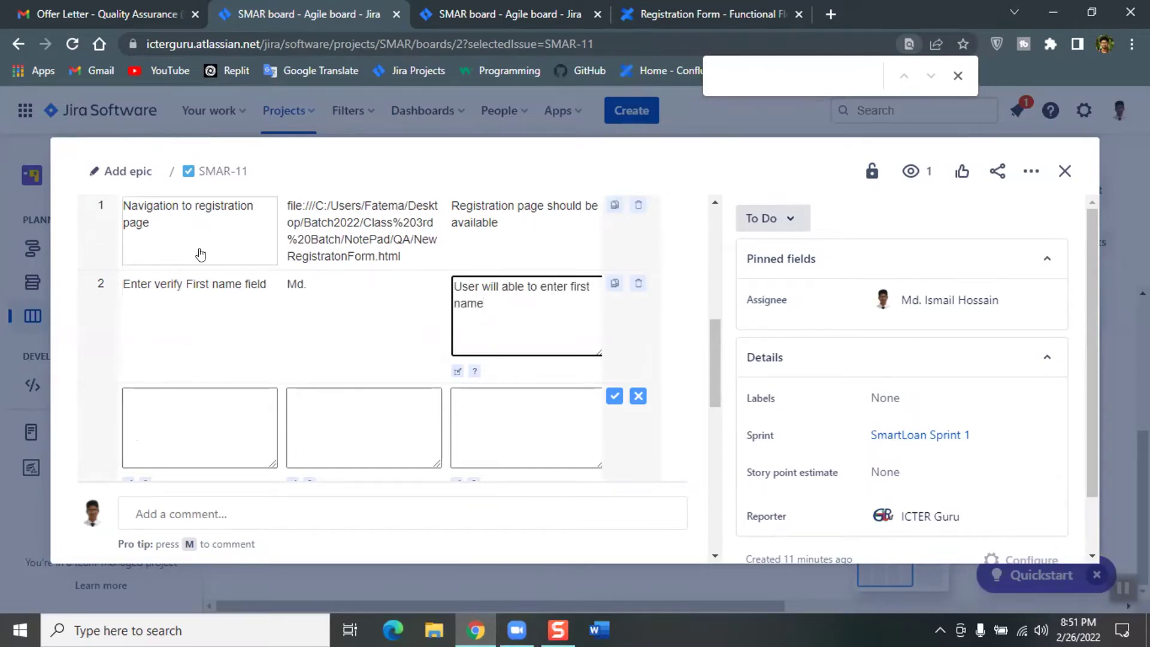
pyautogui.click(179, 303)
pyautogui.click(189, 366)
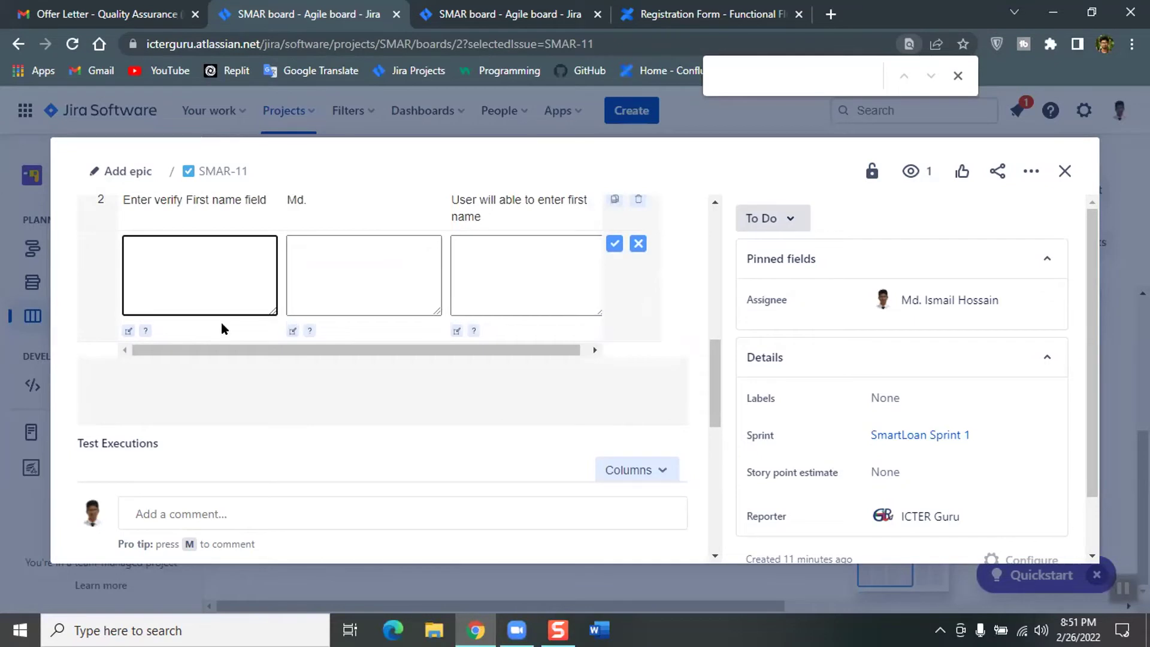
pyautogui.scroll(2, 231, 312)
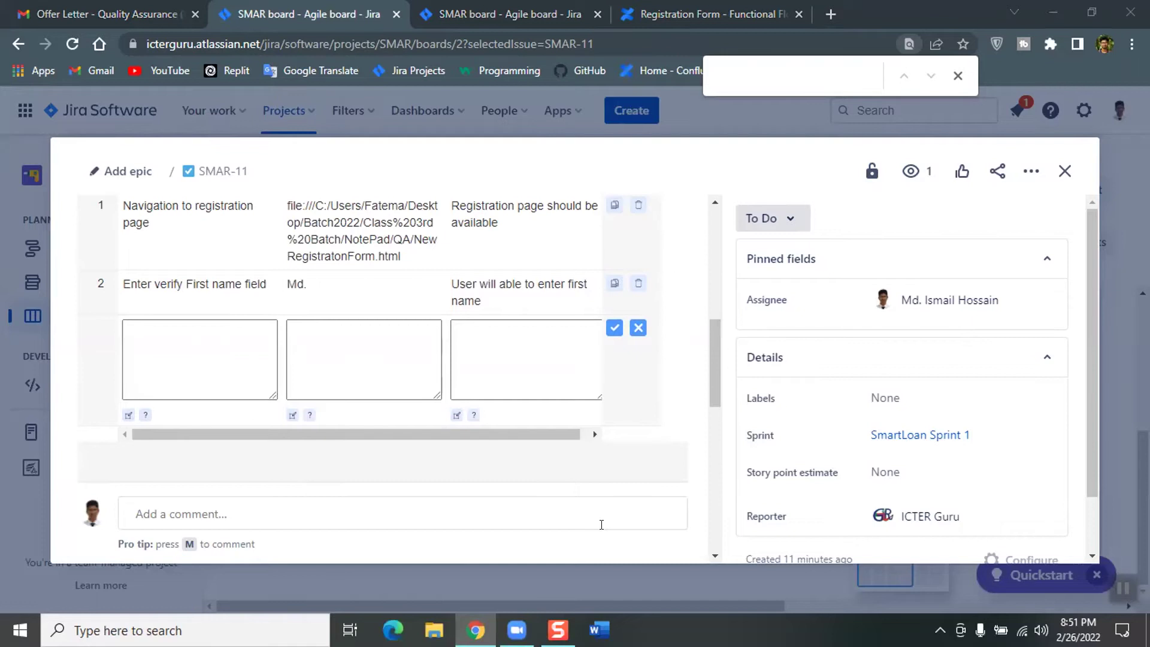
pyautogui.scroll(-2, 602, 525)
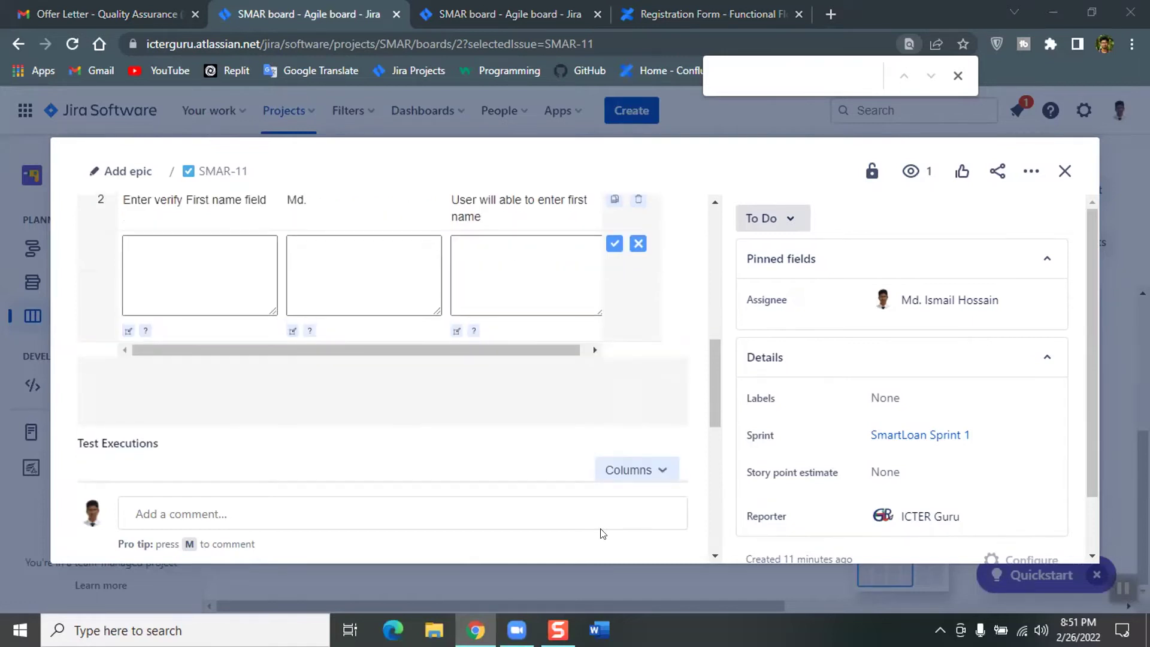
pyautogui.scroll(2, 304, 531)
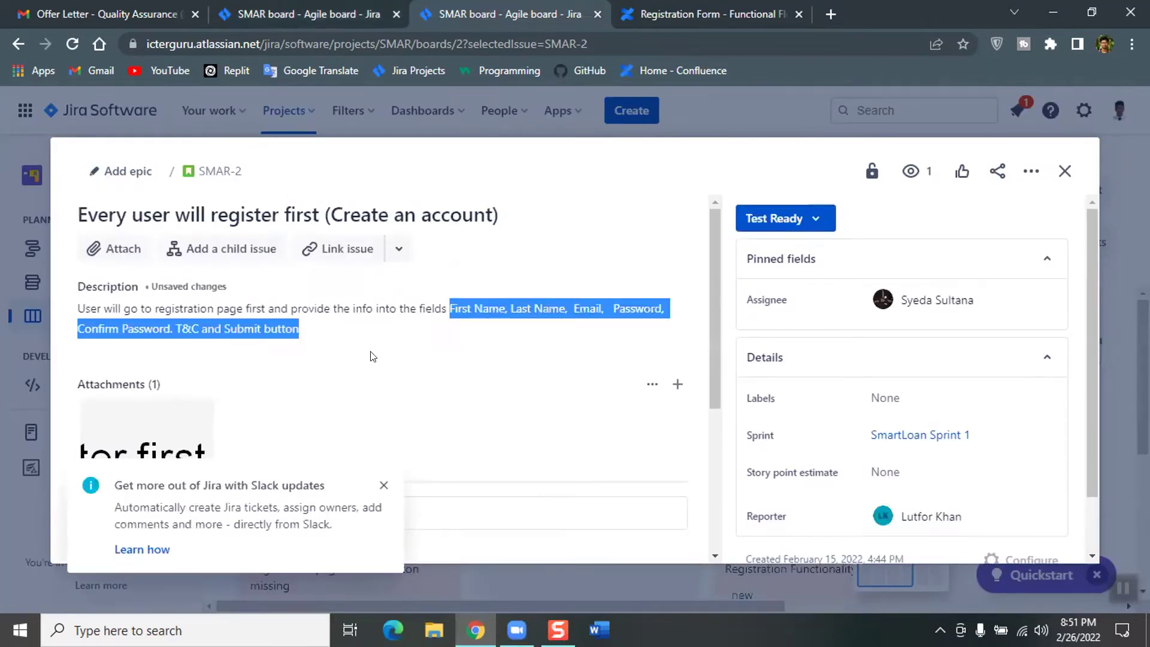
# Deselect the text in SMAR-2's description to view the registration field list
pyautogui.click(492, 301)
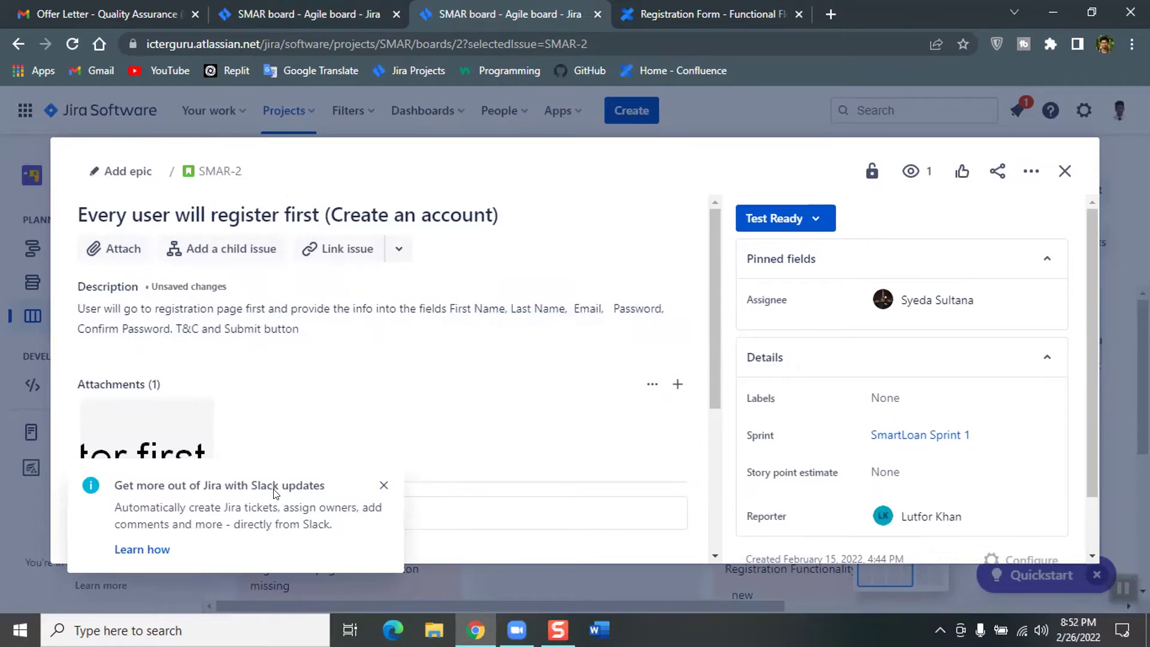
# Type 'Enter verify last name field' as the new step's description
pyautogui.hotkey('ctrl', 'shift', 'Tab')
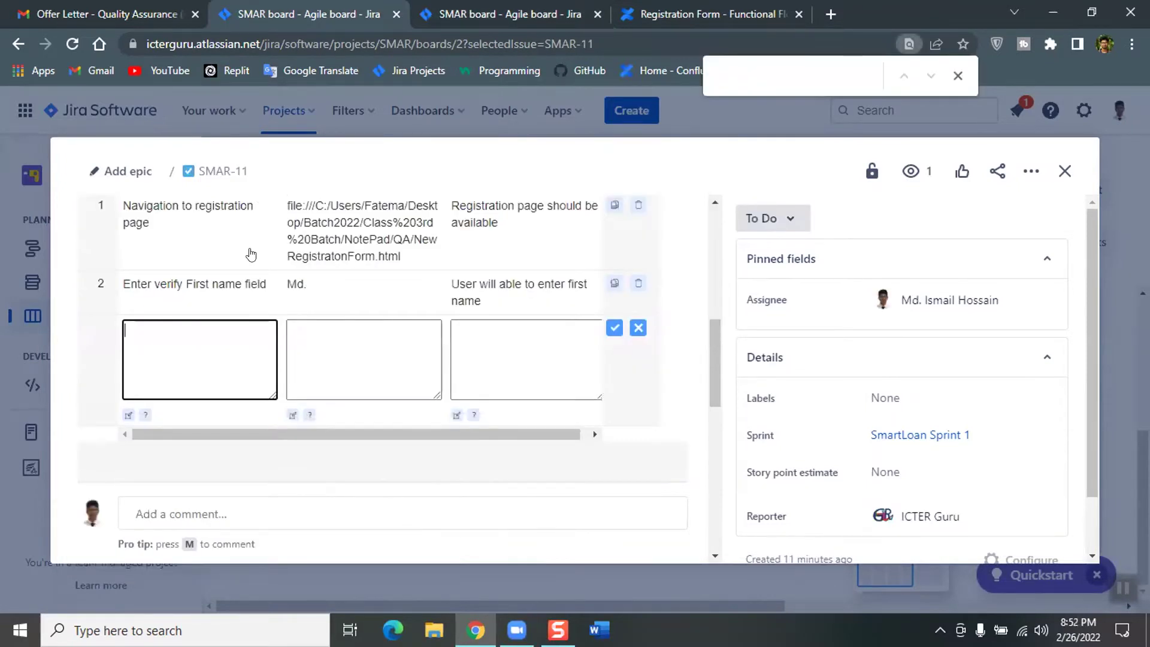
pyautogui.click(527, 7)
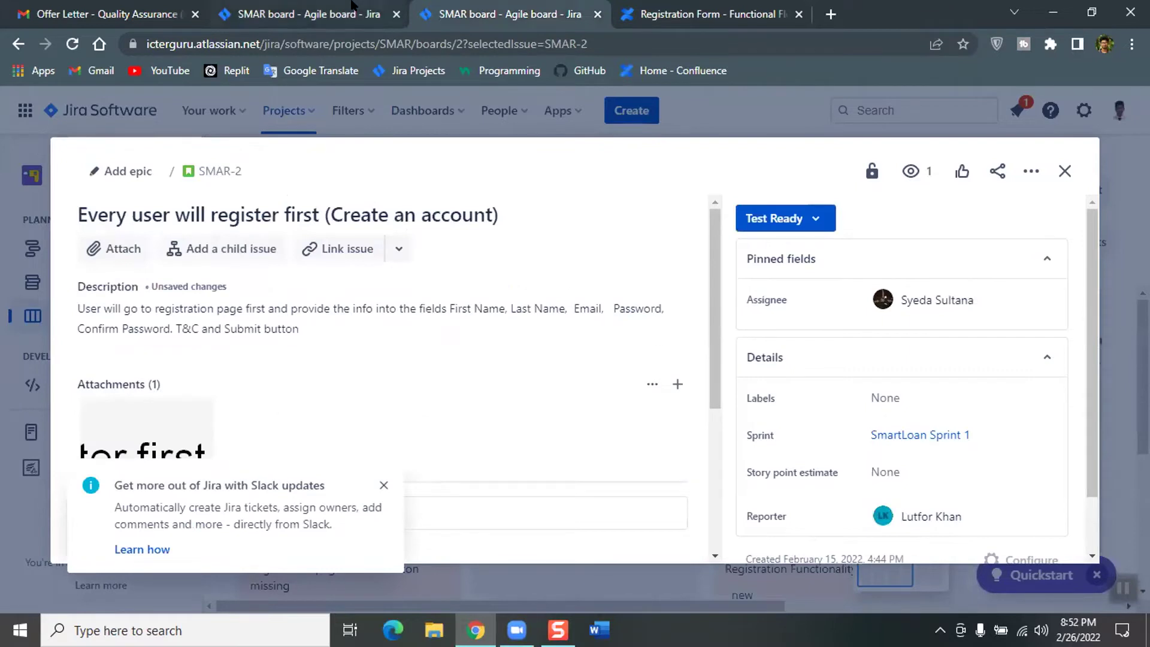
pyautogui.click(363, 7)
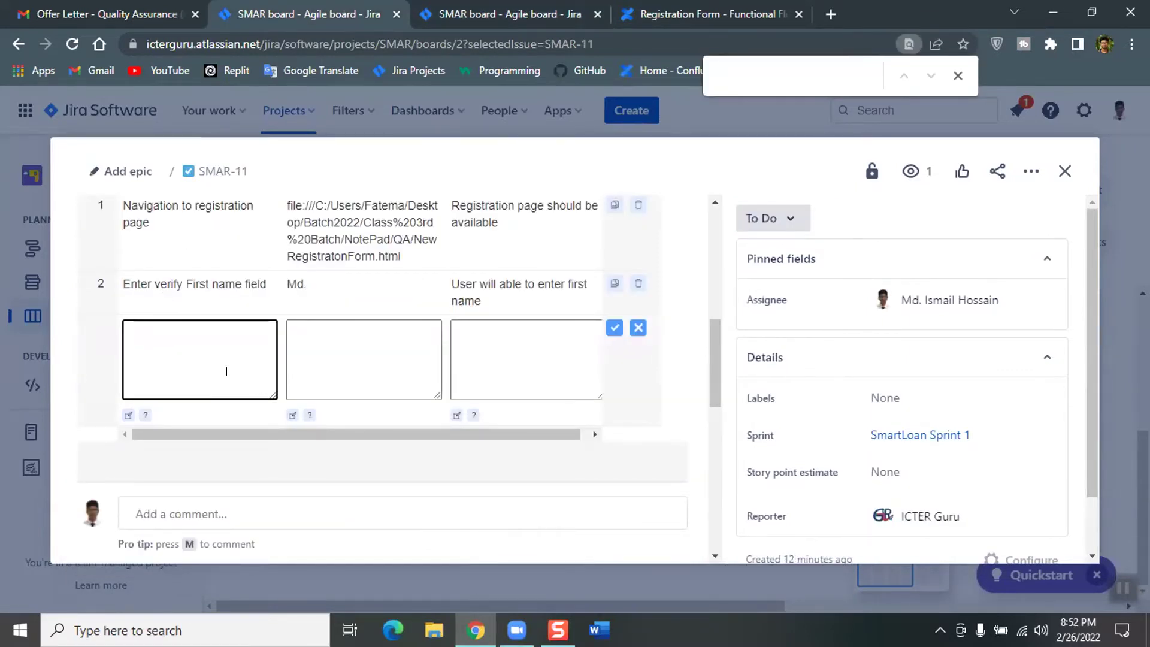
pyautogui.write('E')
pyautogui.write('E')
pyautogui.write('nter last')
pyautogui.write(' name ')
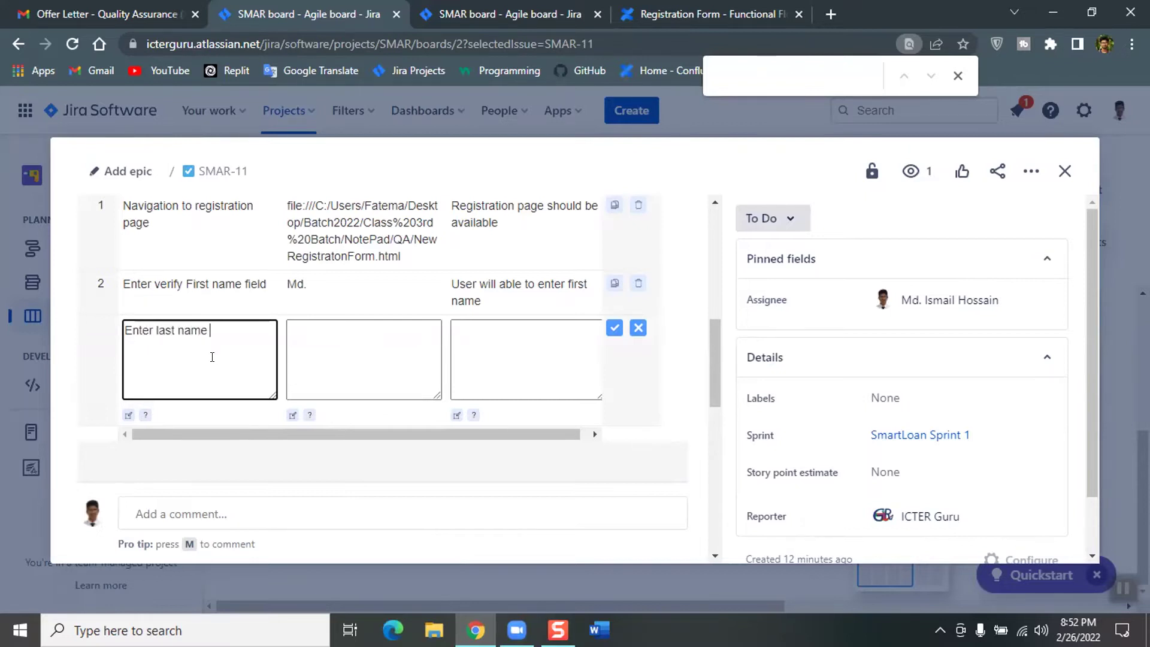
pyautogui.write('field')
pyautogui.click(154, 330)
pyautogui.write('verify')
# Add a sample full name as test data and expected result 'User will able to enter last name'
pyautogui.click(369, 335)
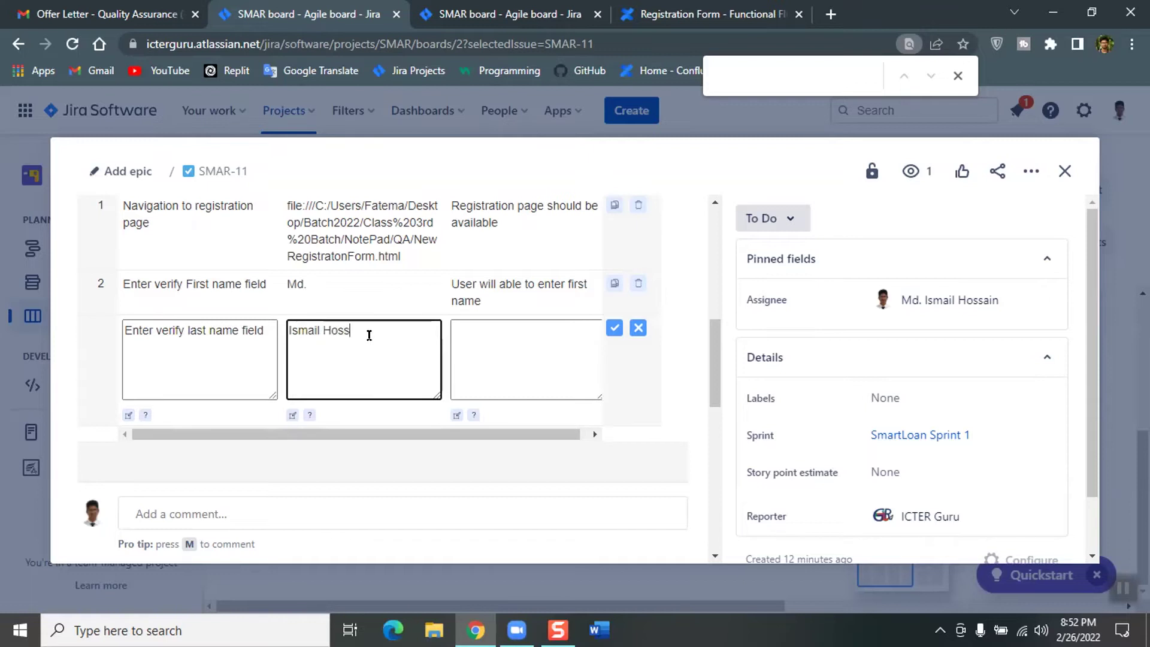
pyautogui.click(490, 343)
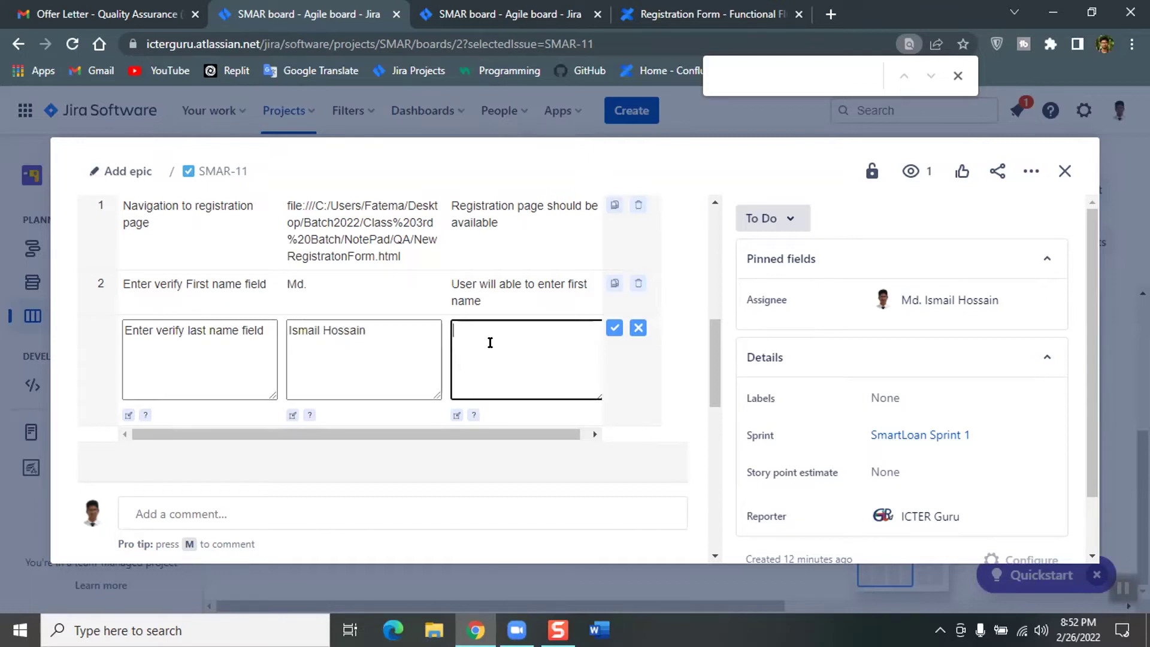
pyautogui.write('User wiill able to ')
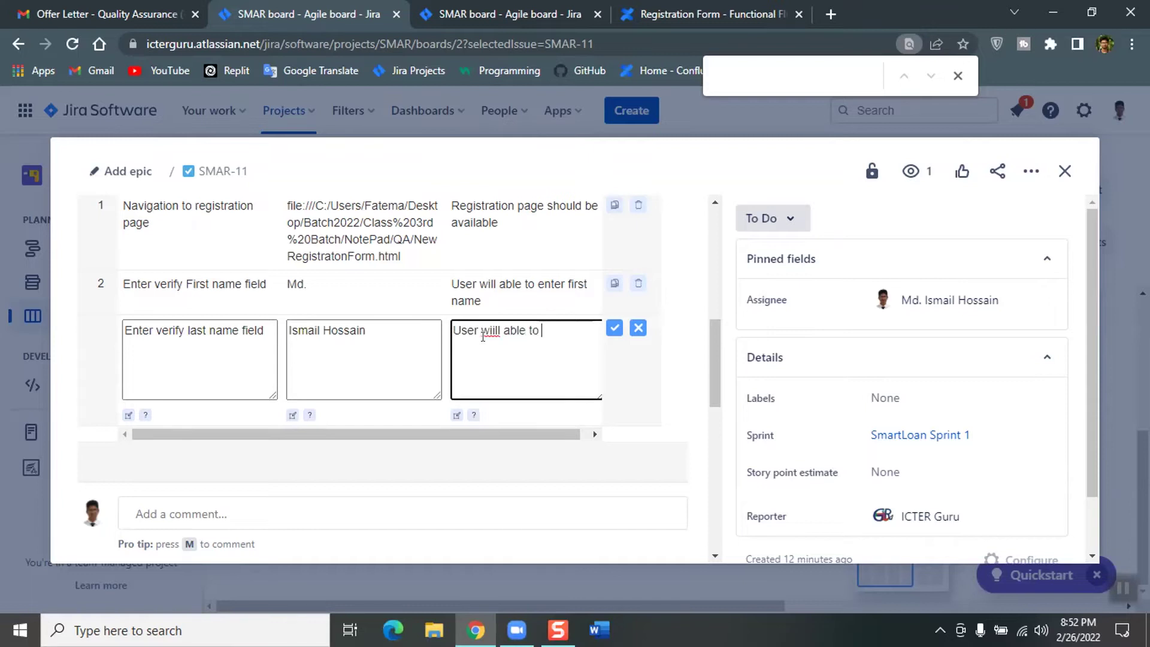
pyautogui.write('enter last')
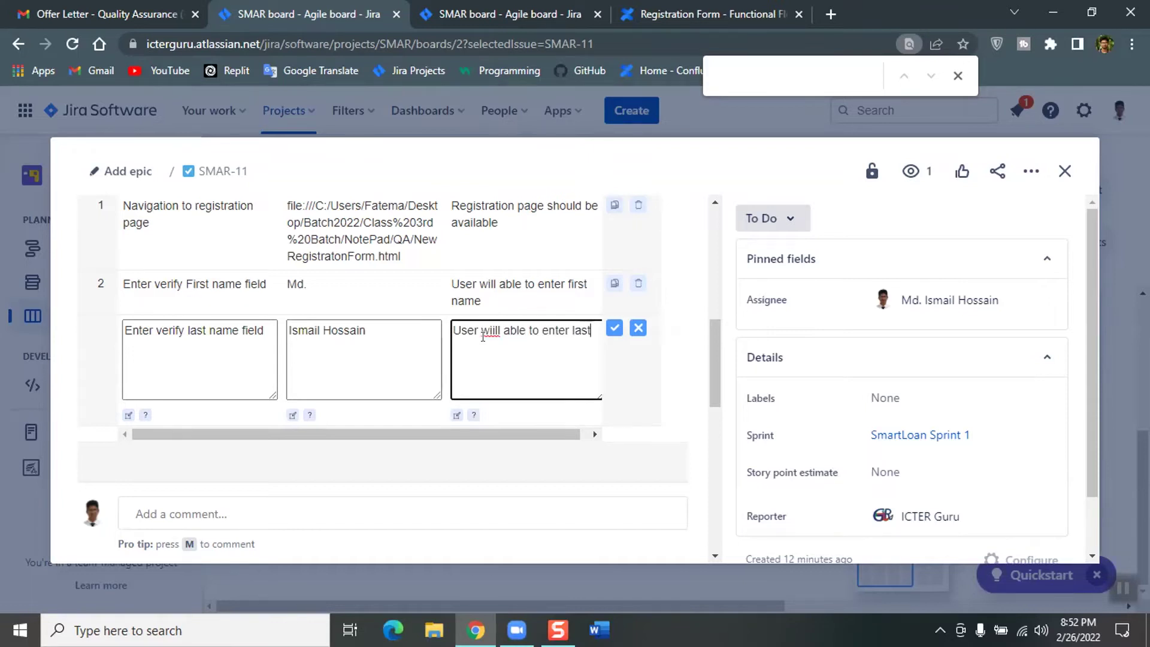
pyautogui.write(' name')
pyautogui.rightClick(508, 336)
pyautogui.click(485, 333)
pyautogui.rightClick(483, 330)
pyautogui.click(491, 342)
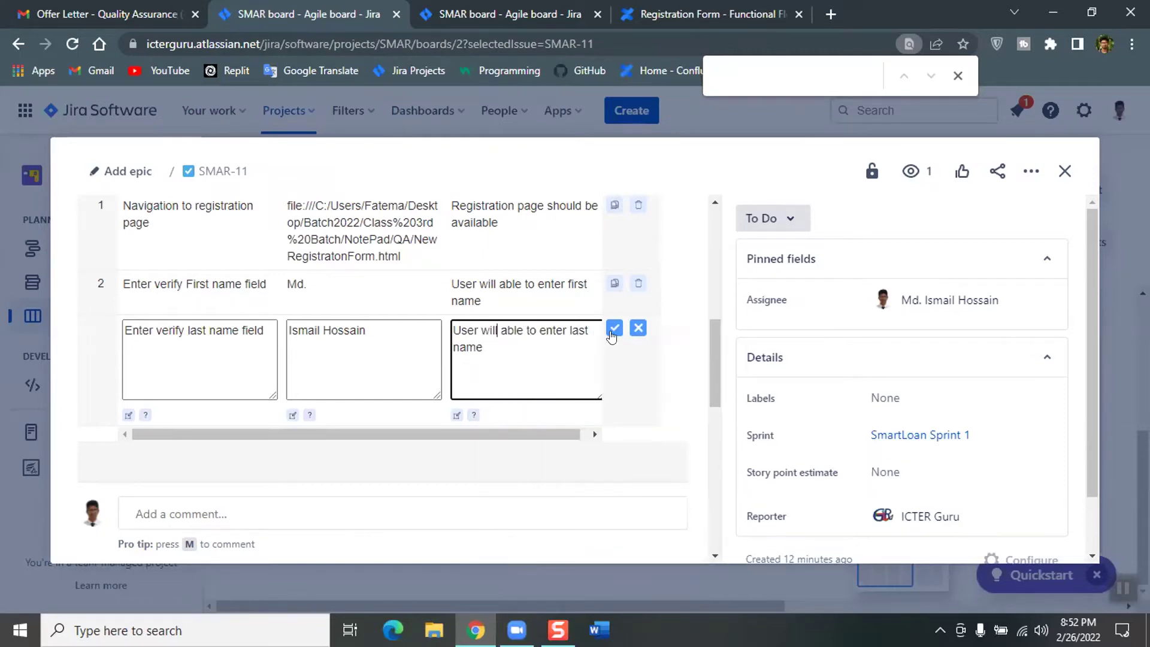
# Save the last name step as step 3 and start the next step's description
pyautogui.click(613, 328)
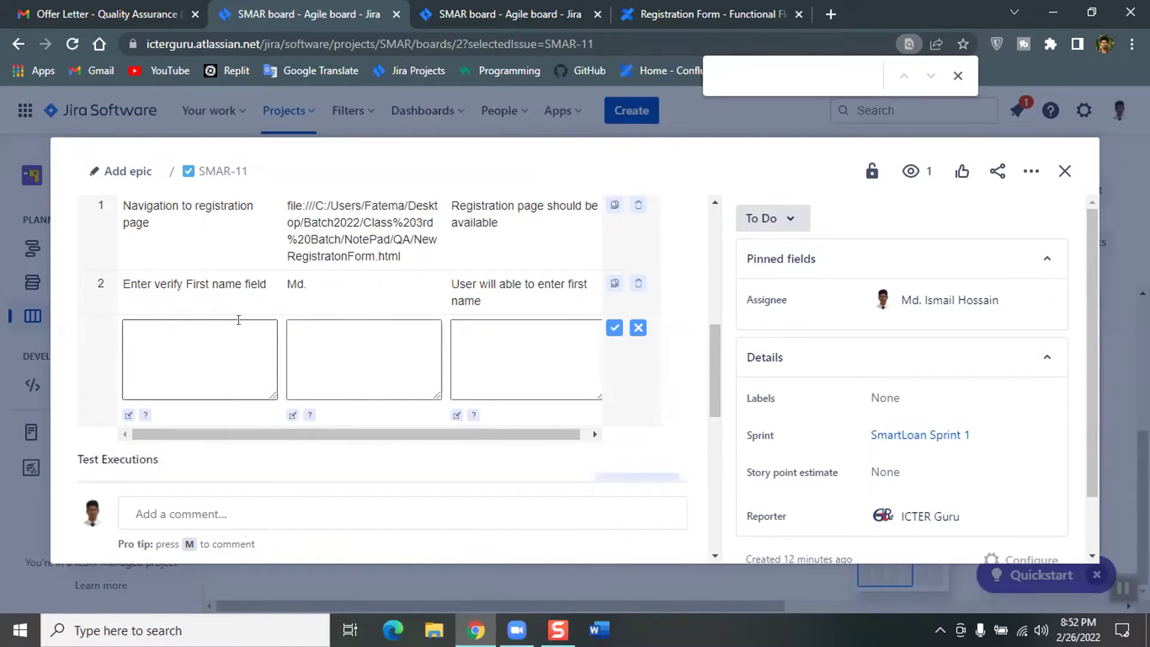
pyautogui.scroll(-1, 240, 321)
pyautogui.scroll(1, 249, 350)
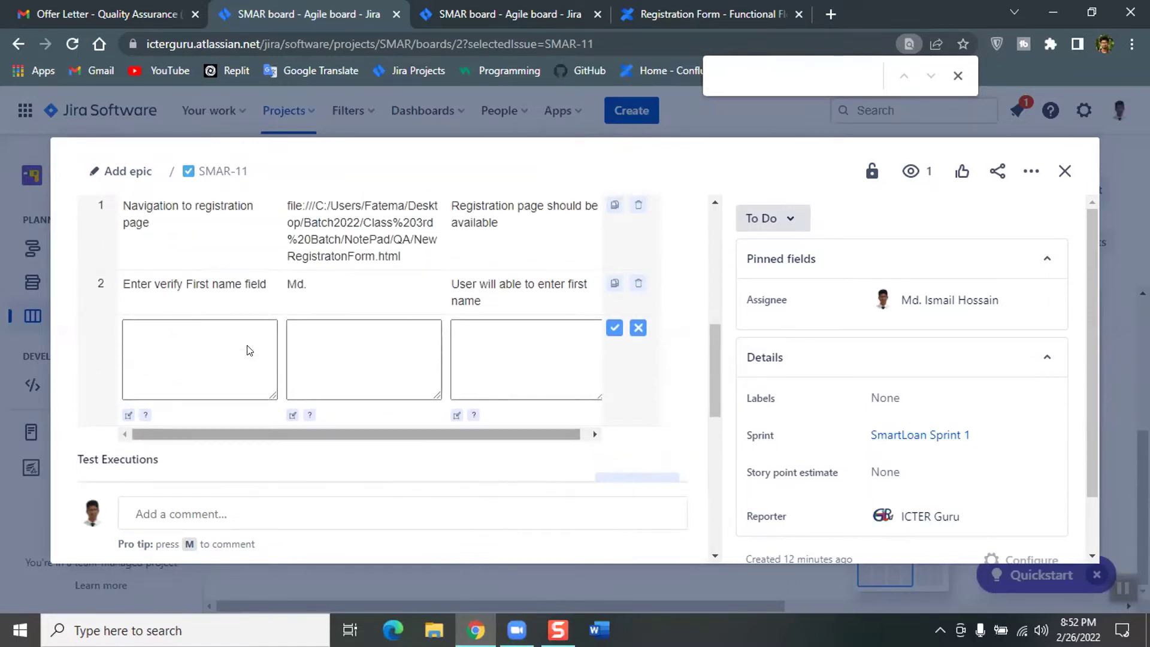
pyautogui.click(249, 350)
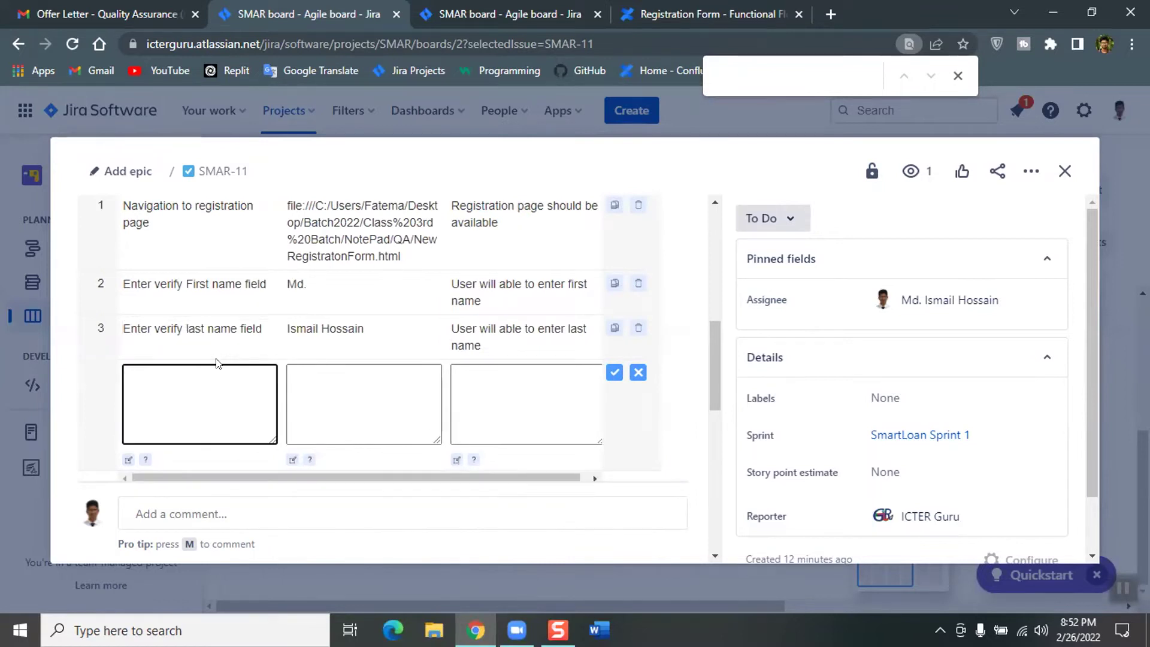
# Enter 'ENter Email verification' as step 4 with a test e-mail address as data
pyautogui.click(476, 13)
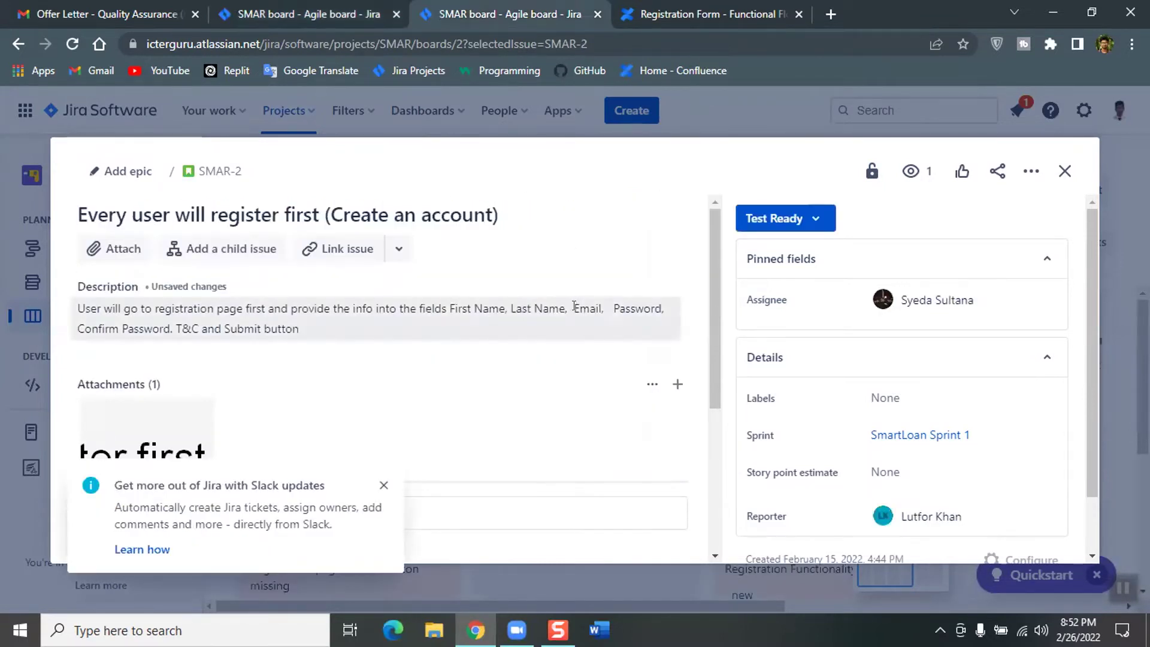
pyautogui.hotkey('ctrl', 'shift', 'Tab')
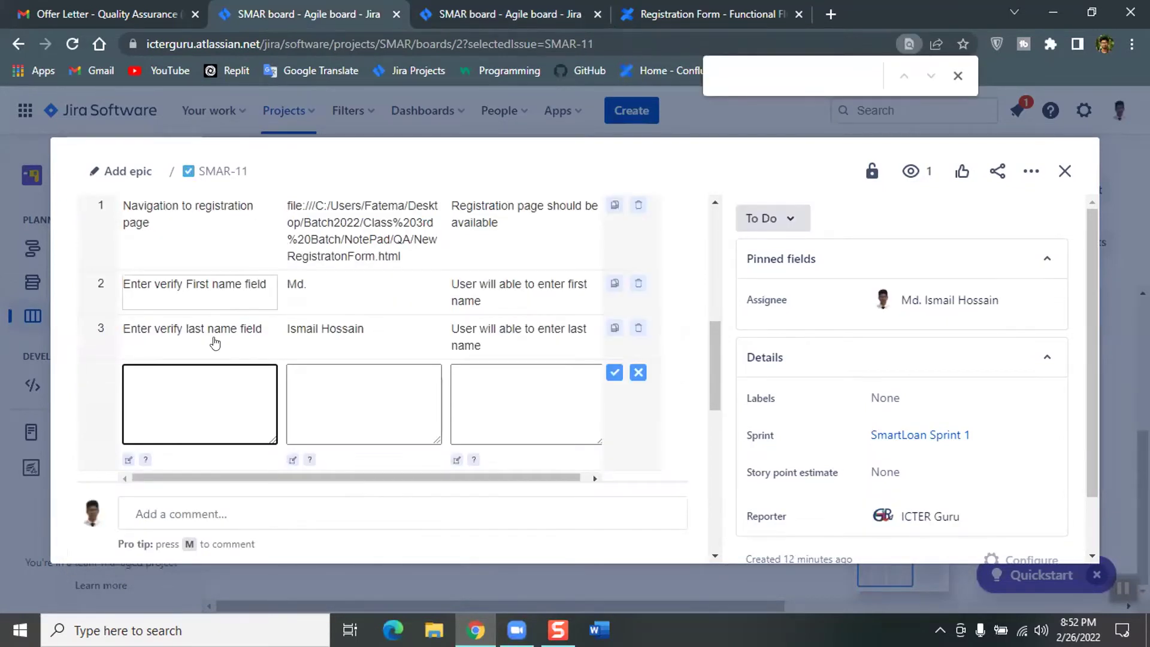
pyautogui.write('EN')
pyautogui.write('ter Ema')
pyautogui.write('il verification')
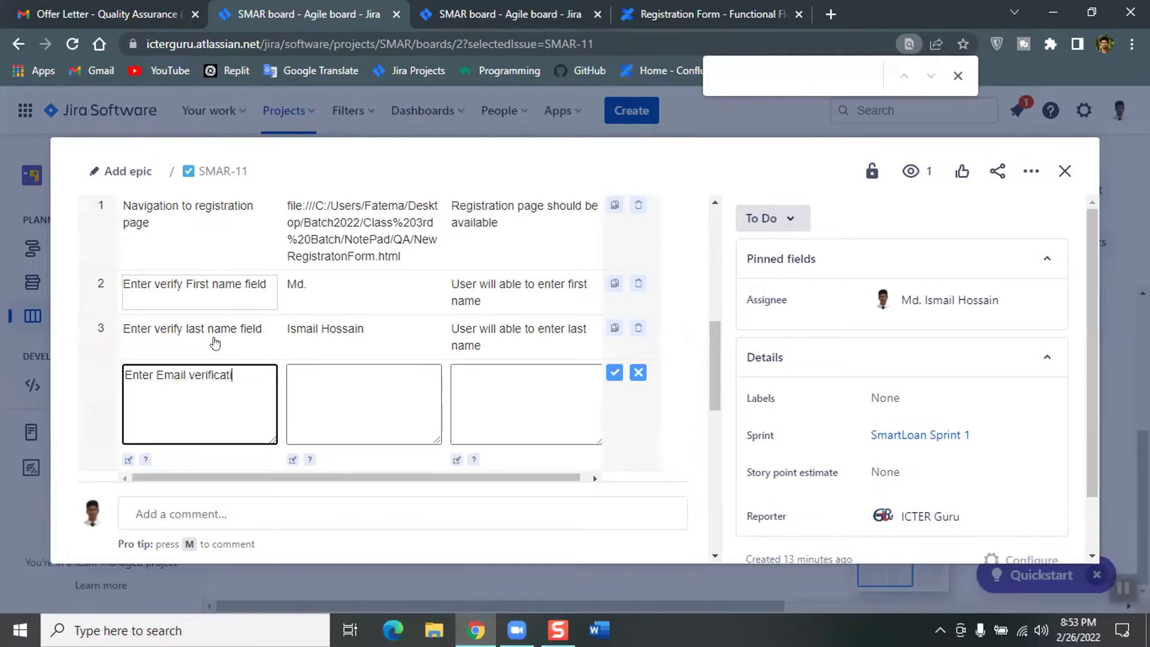
pyautogui.click(352, 376)
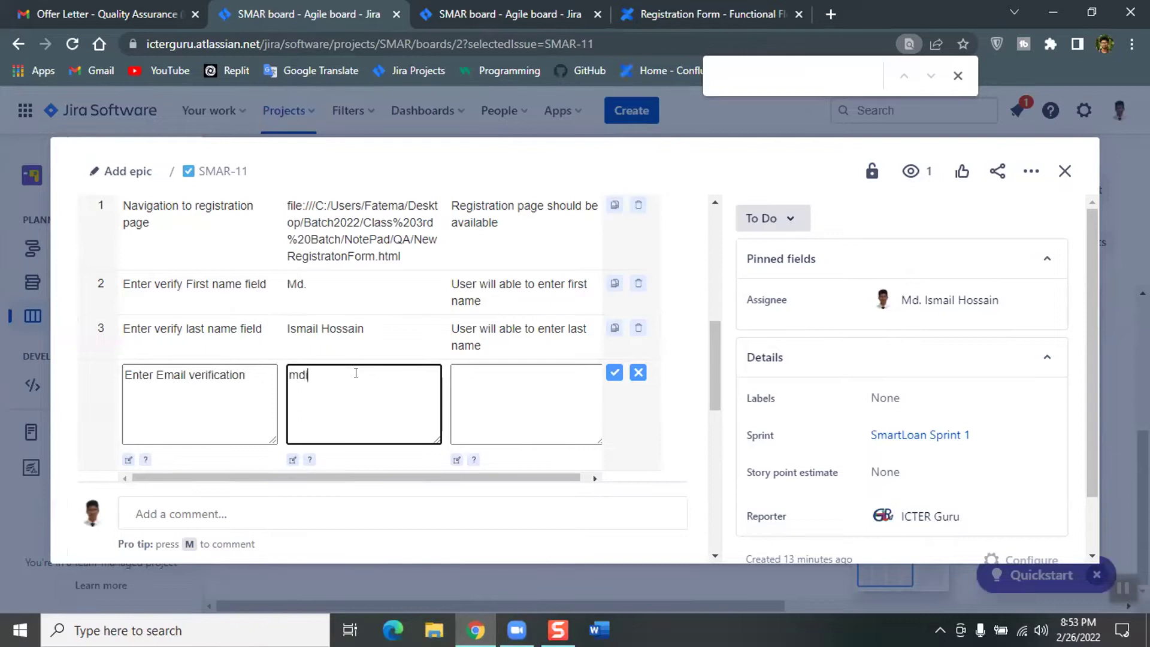
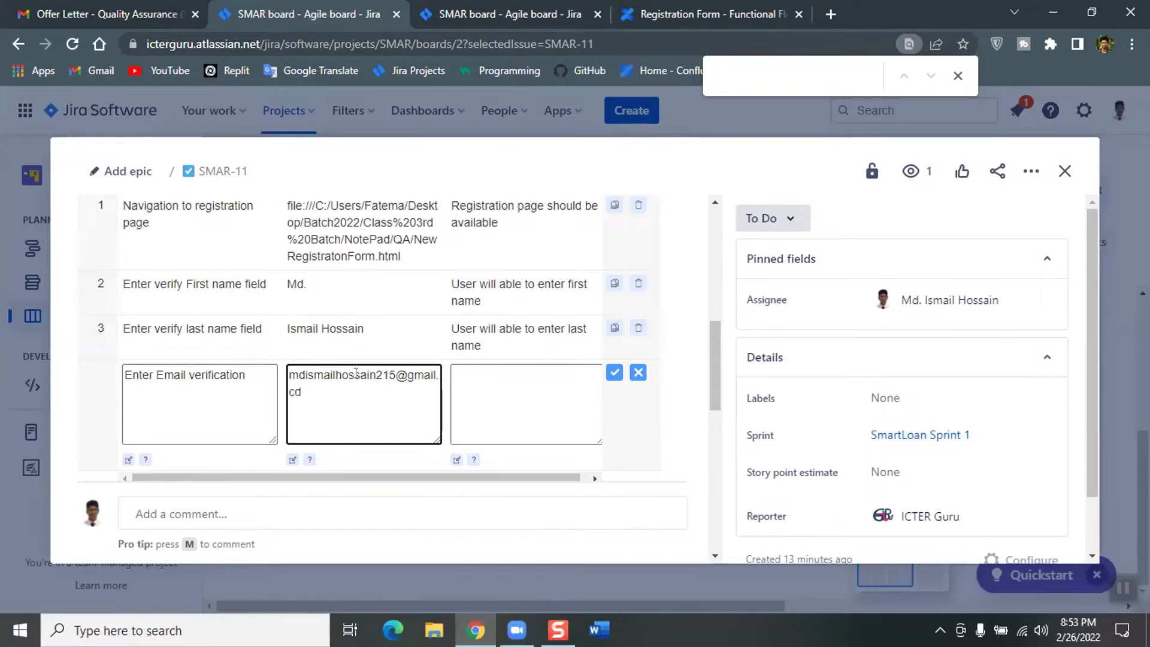
# Reuse step 3's expected result, changed to 'User will able to enter email', and save
pyautogui.click(467, 378)
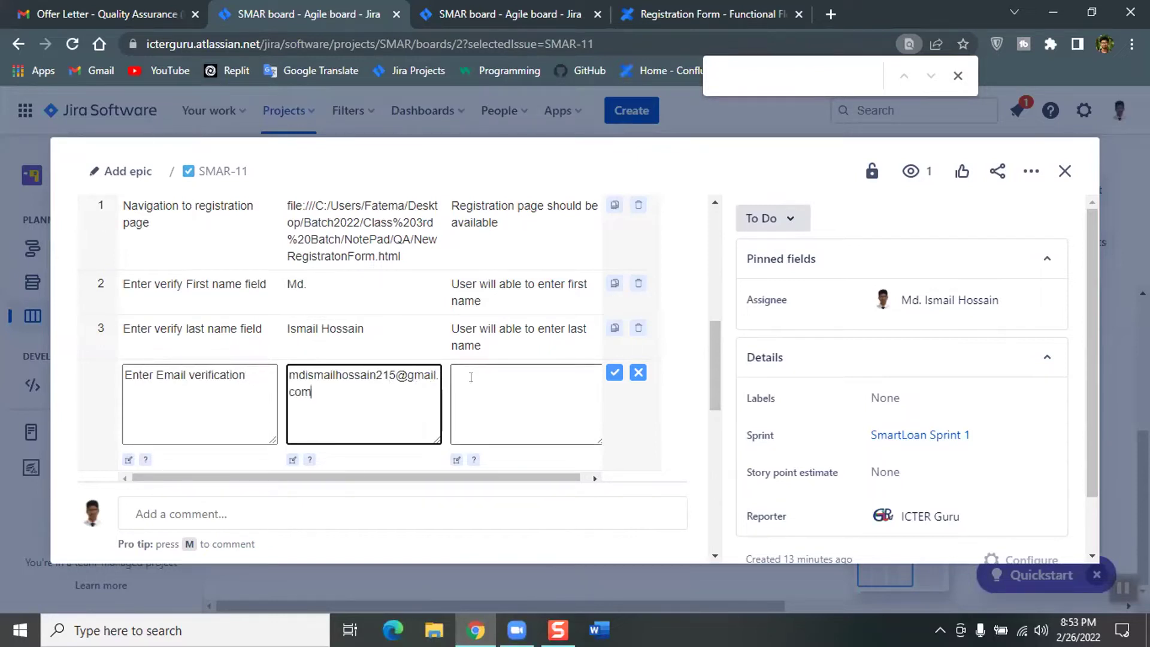
pyautogui.moveTo(494, 337); pyautogui.dragTo(448, 336)
pyautogui.rightClick(486, 370)
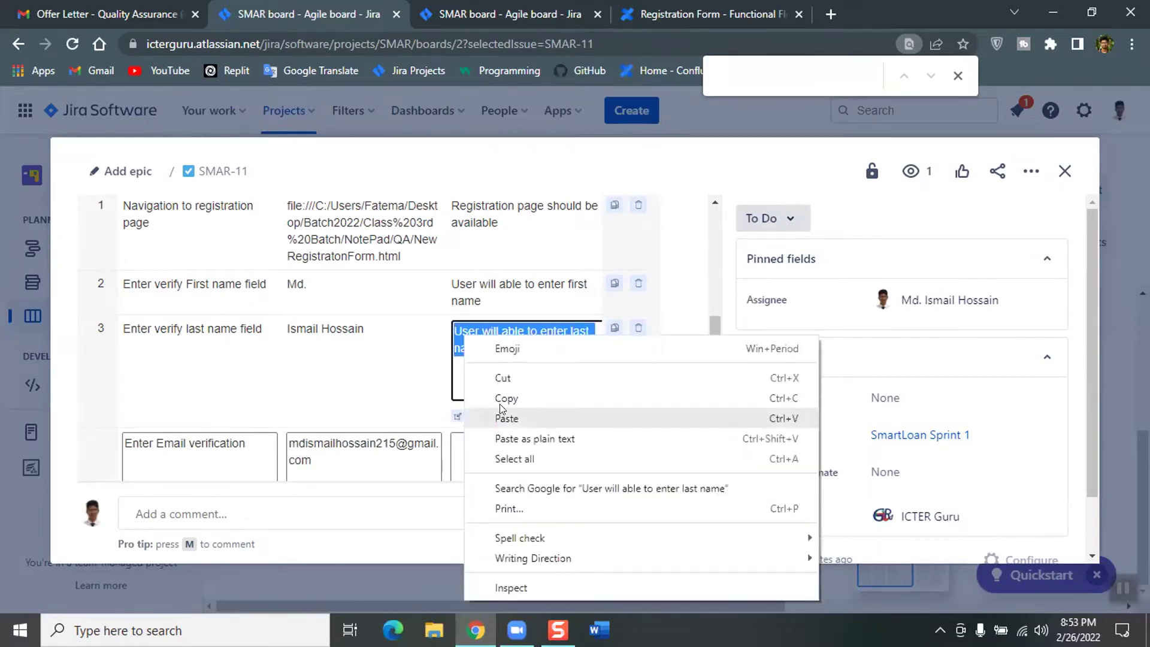
pyautogui.click(500, 396)
pyautogui.click(481, 455)
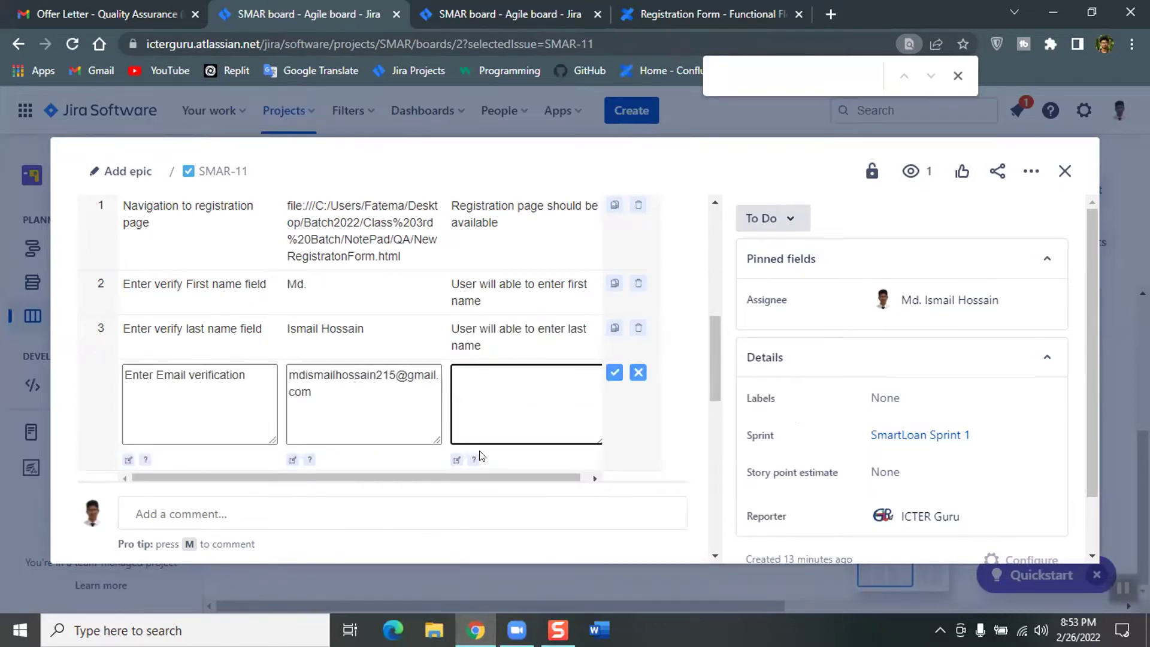
pyautogui.hotkey('ctrl', 'v')
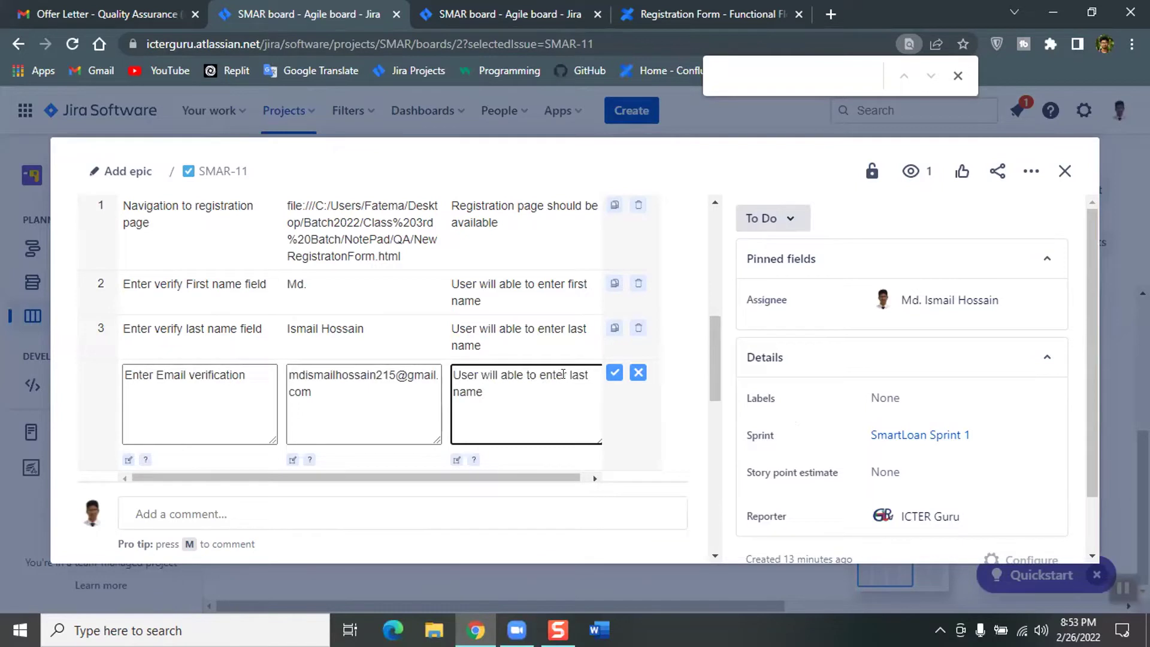
pyautogui.moveTo(567, 374); pyautogui.dragTo(584, 401)
pyautogui.write('emai')
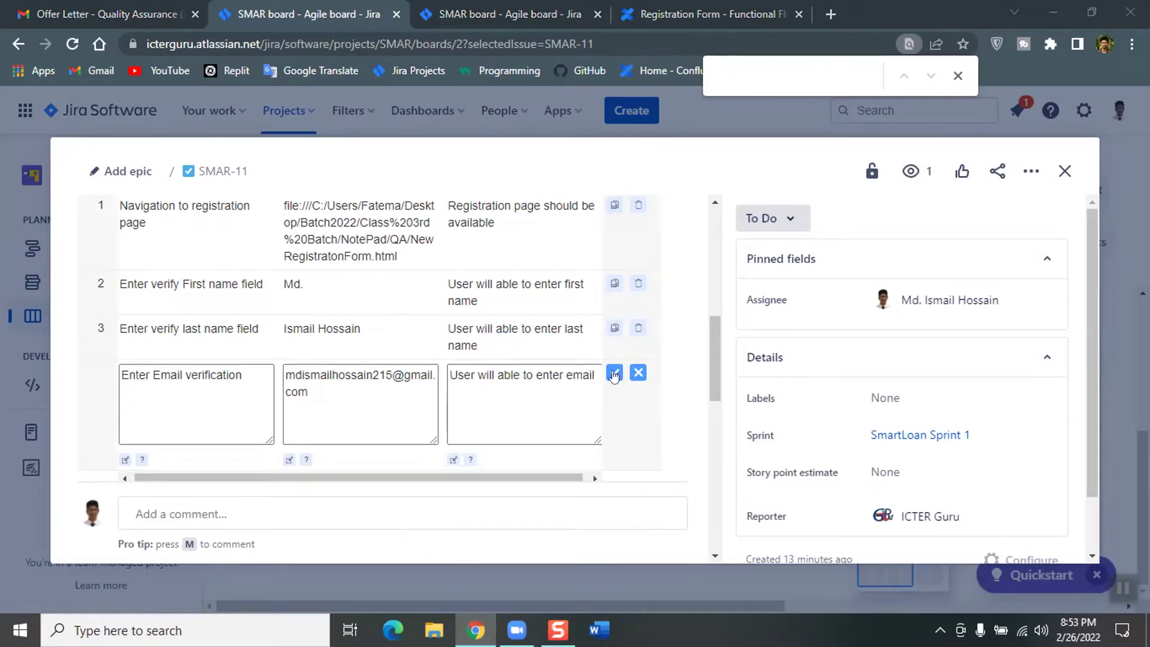
pyautogui.click(516, 11)
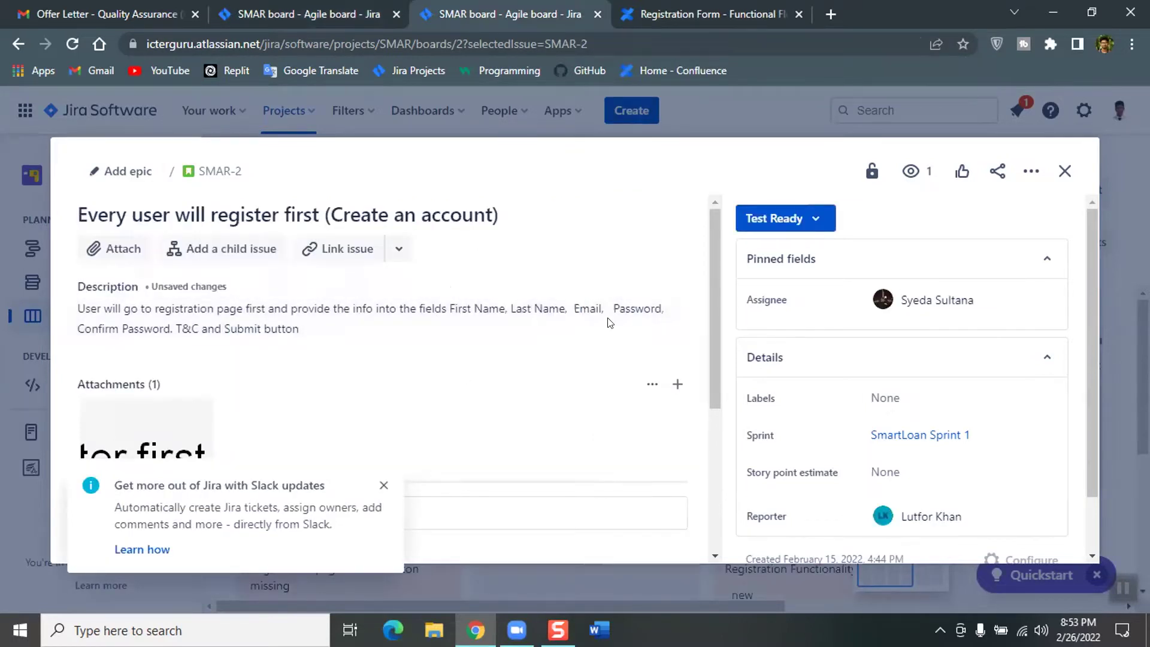
pyautogui.click(328, 5)
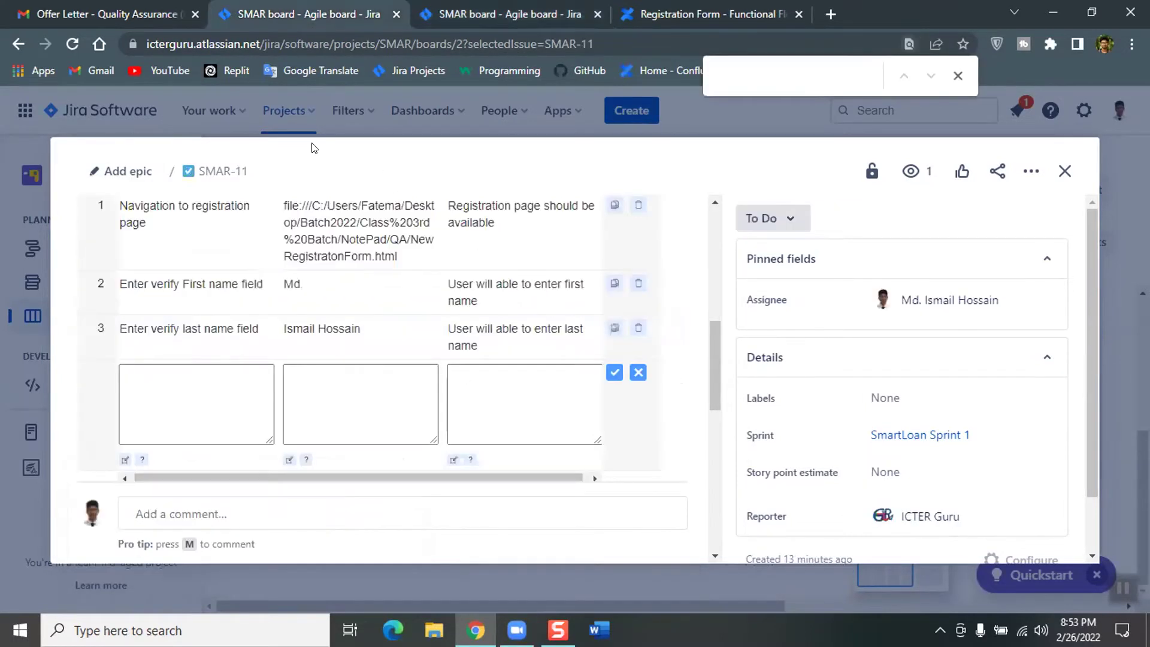
# Fill step 5's description as 'Enter password verification', with a sample password as test data
pyautogui.moveTo(252, 374); pyautogui.dragTo(122, 370)
pyautogui.moveTo(250, 377); pyautogui.dragTo(120, 377)
pyautogui.rightClick(165, 371)
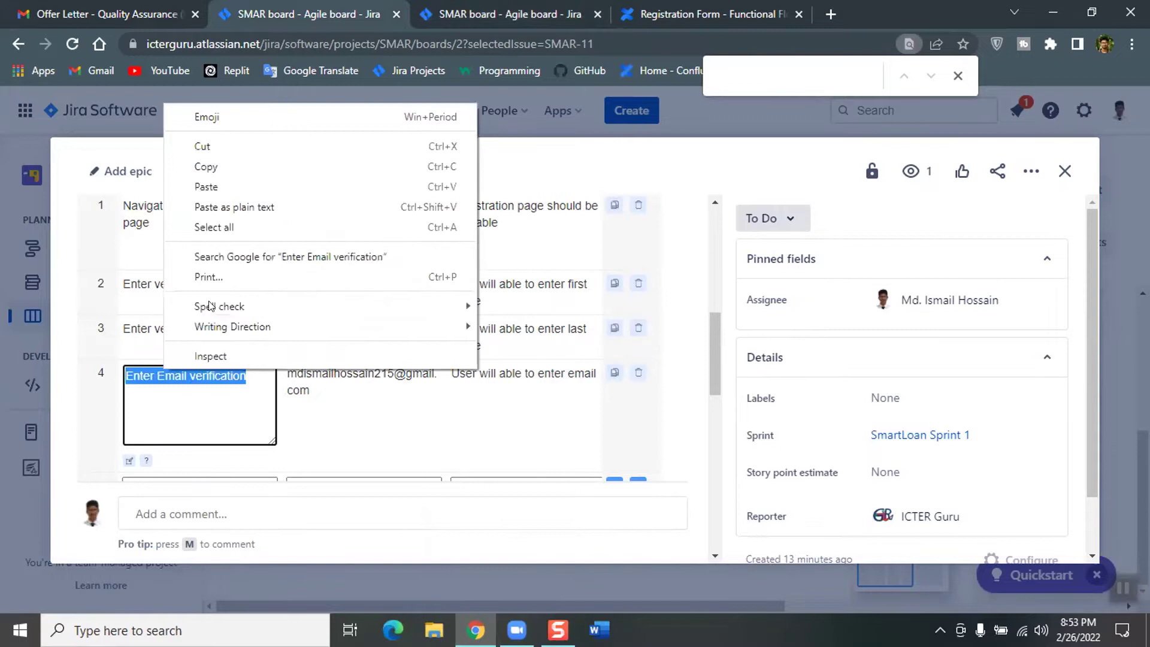
pyautogui.click(218, 166)
pyautogui.scroll(-3, 180, 282)
pyautogui.click(168, 319)
pyautogui.hotkey('ctrl', 'v')
pyautogui.moveTo(184, 252); pyautogui.dragTo(156, 249)
pyautogui.write('passwor')
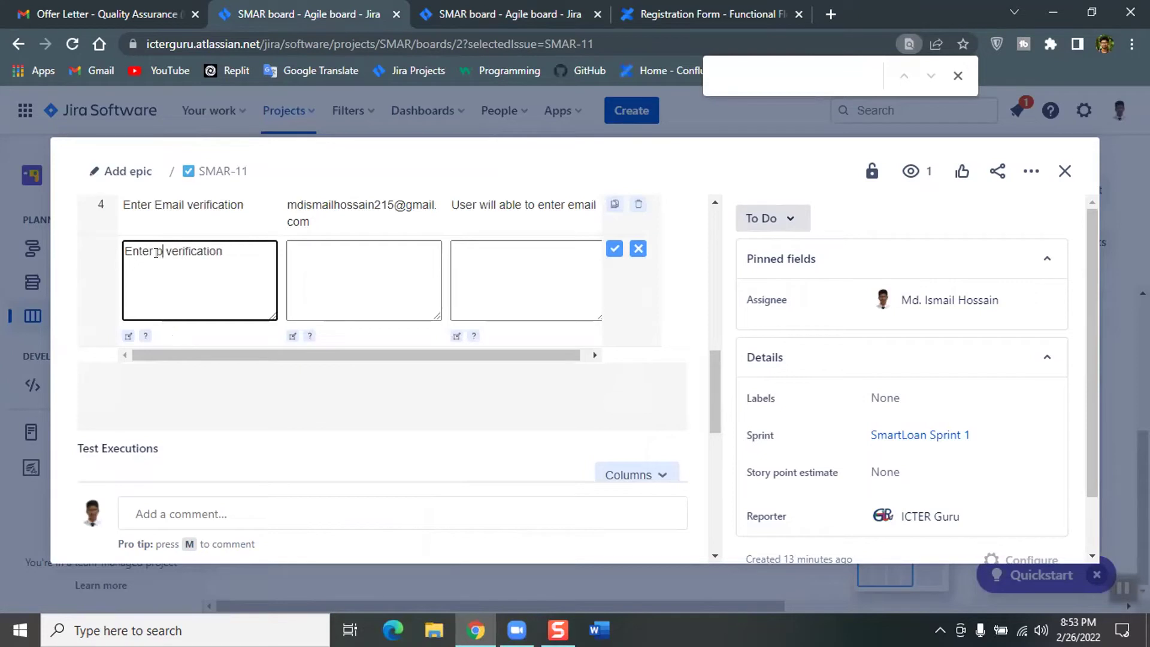
pyautogui.write('d')
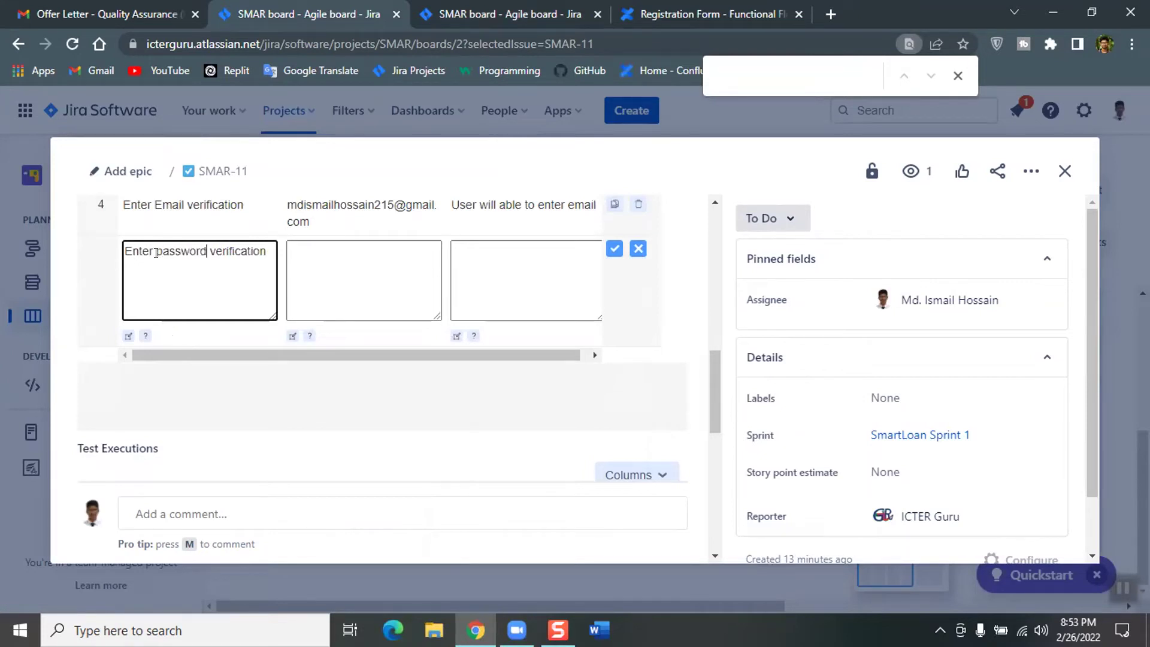
pyautogui.click(336, 255)
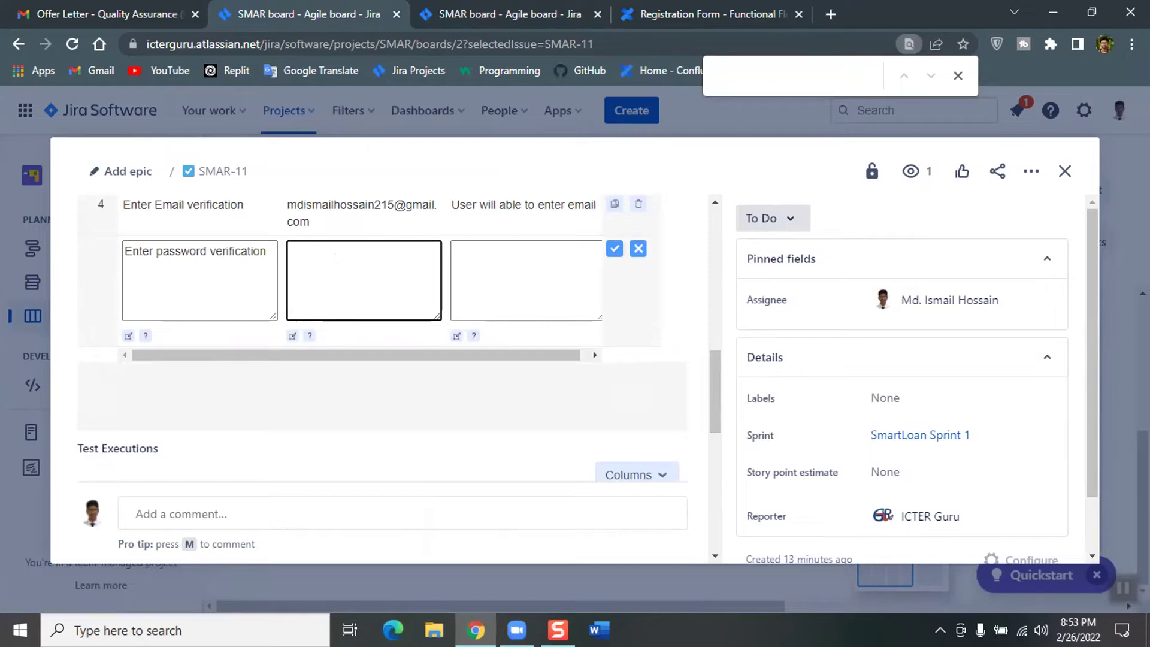
# Set step 5's expected result to 'User will able to enter password' and save the step
pyautogui.click(530, 247)
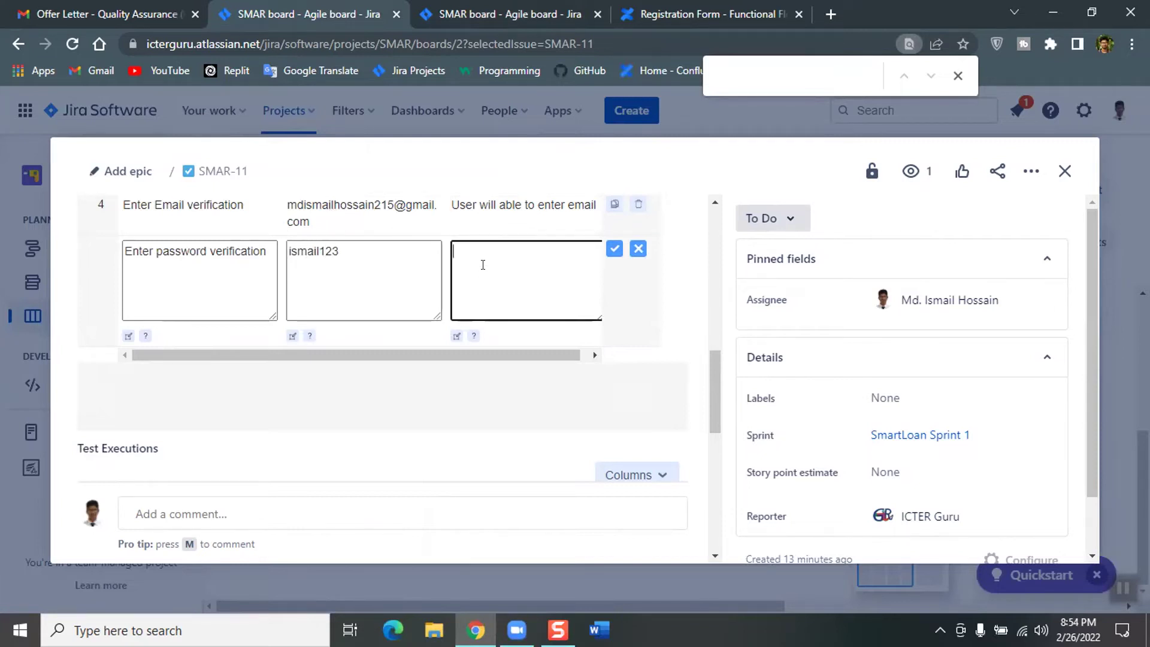
pyautogui.click(454, 203)
pyautogui.moveTo(454, 203); pyautogui.dragTo(549, 214)
pyautogui.rightClick(550, 215)
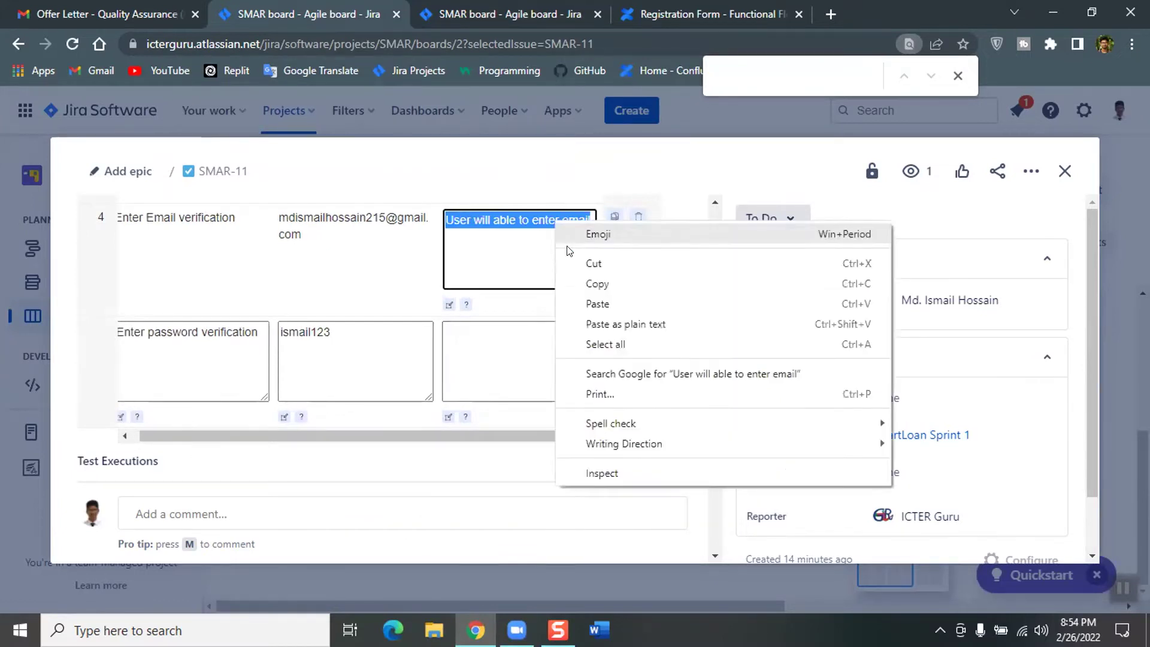
pyautogui.click(593, 282)
pyautogui.click(491, 350)
pyautogui.hotkey('ctrl', 'v')
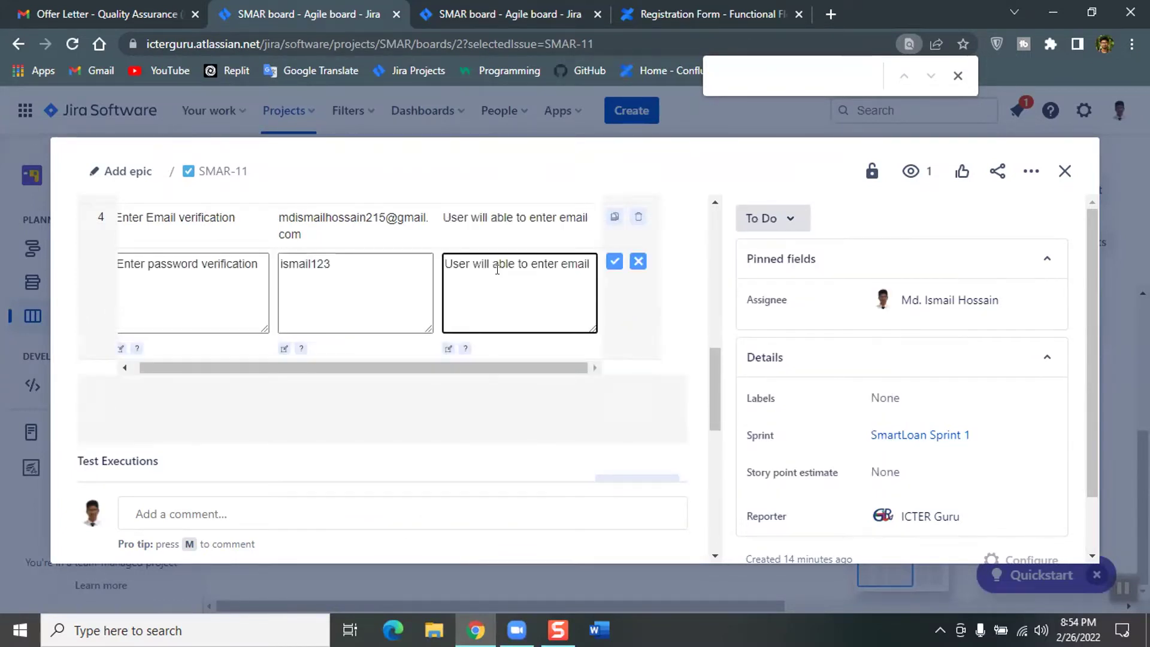
pyautogui.press('BackSpace')
pyautogui.press('BackSpace')
pyautogui.press('BackSpace')
pyautogui.write('password')
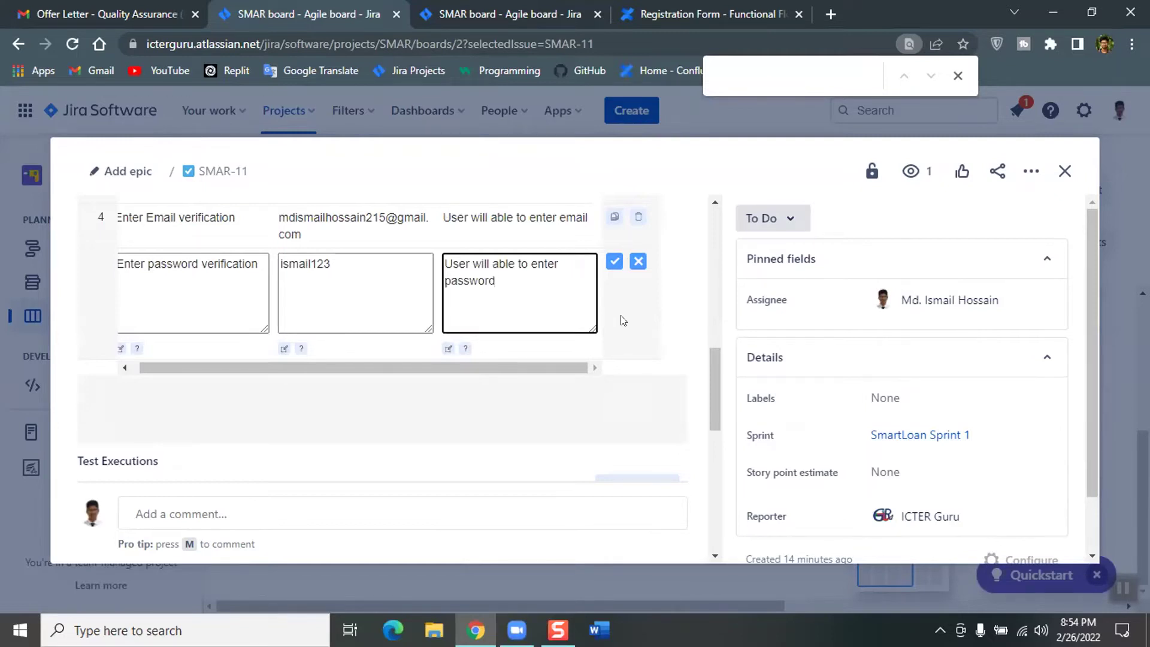
pyautogui.click(614, 261)
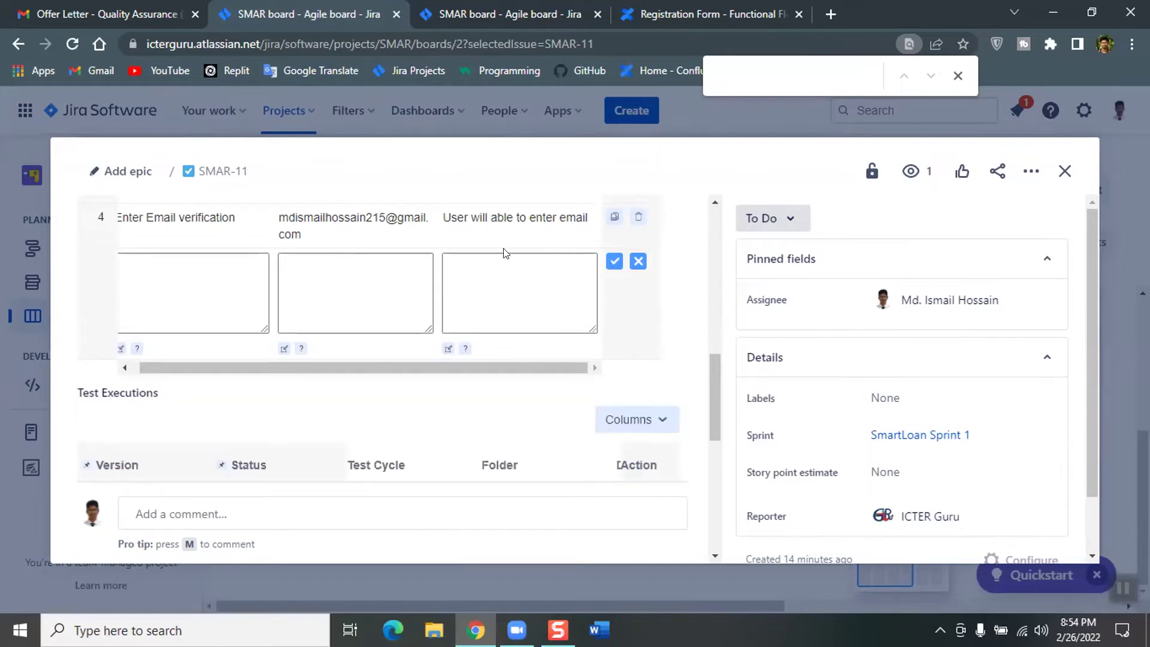
pyautogui.moveTo(363, 364); pyautogui.dragTo(283, 353)
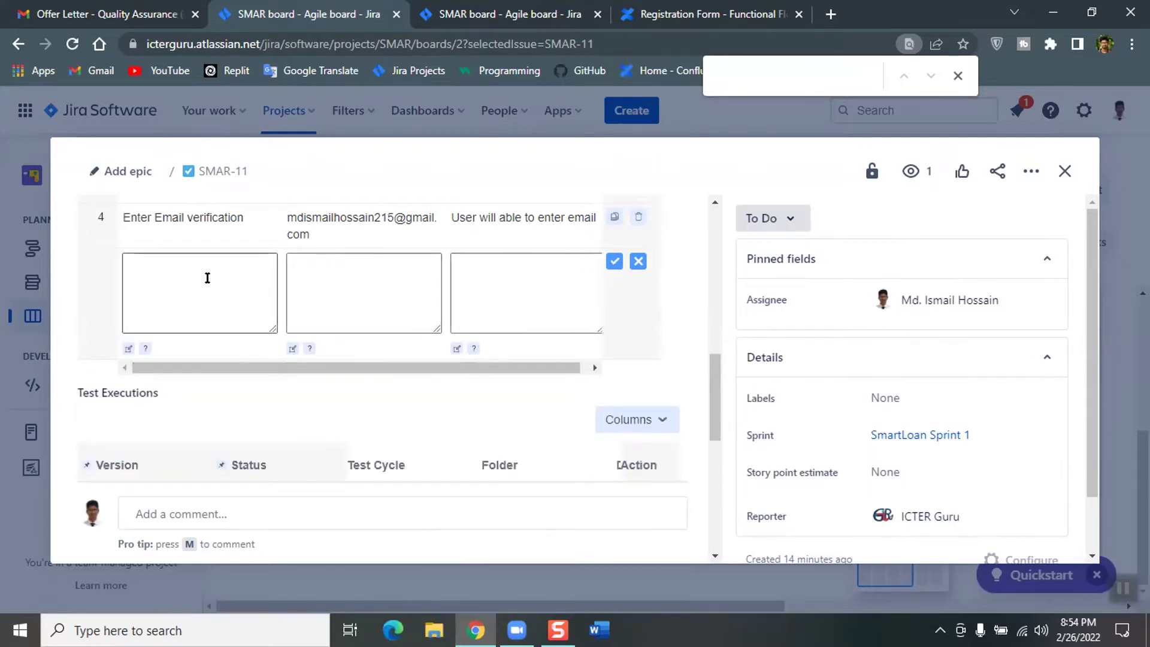
pyautogui.scroll(-1, 208, 277)
pyautogui.scroll(2, 207, 277)
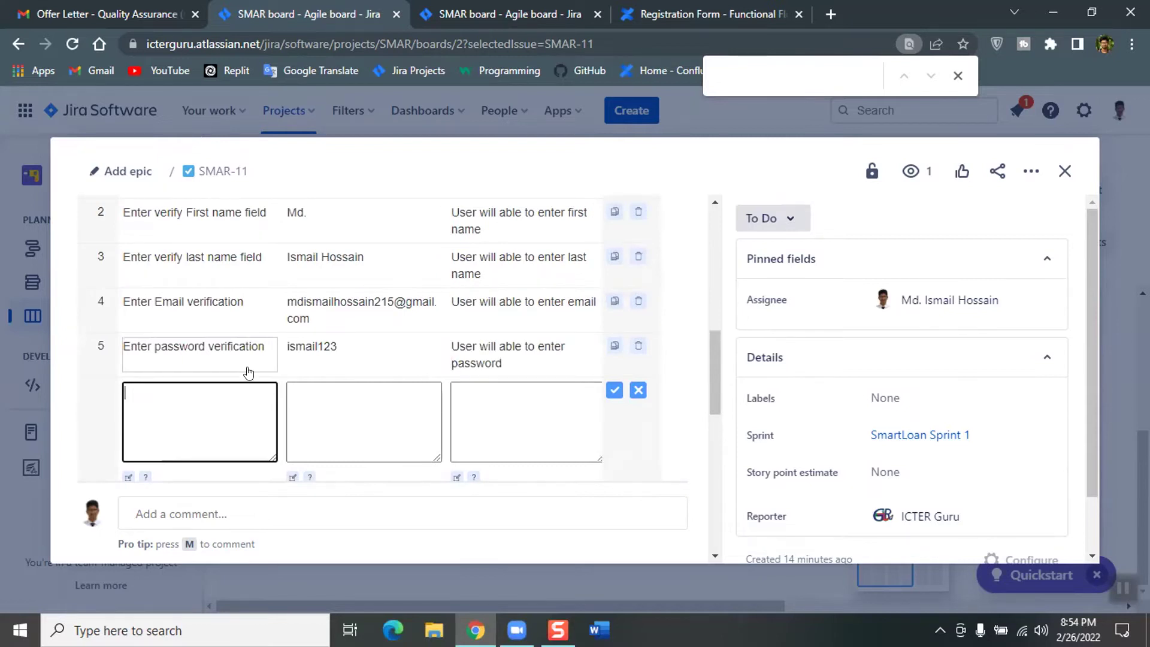
# Write step 6's expected result as 'User will able to enter confirm password'
pyautogui.click(511, 18)
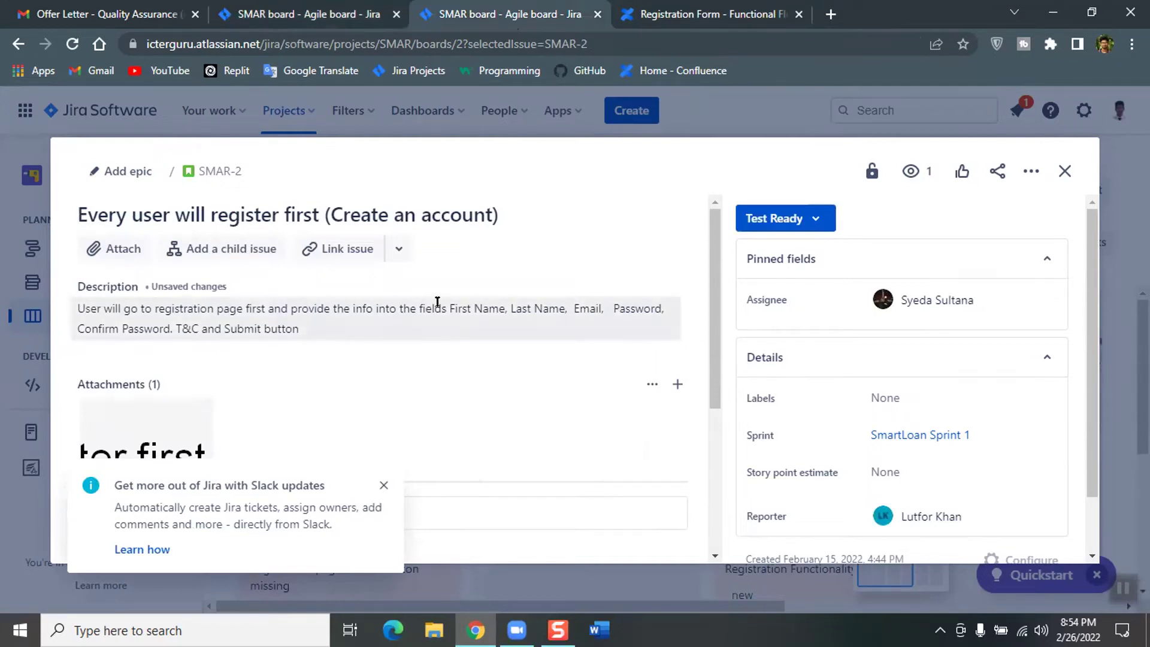
pyautogui.moveTo(447, 308); pyautogui.dragTo(652, 328)
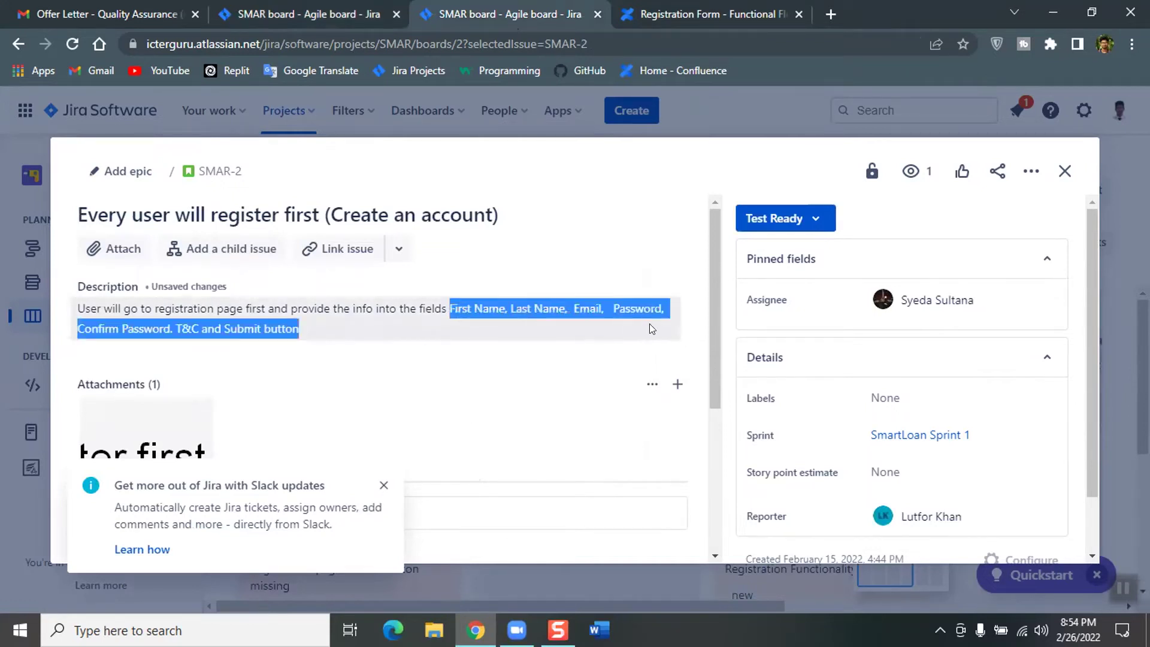
pyautogui.click(308, 13)
pyautogui.click(492, 409)
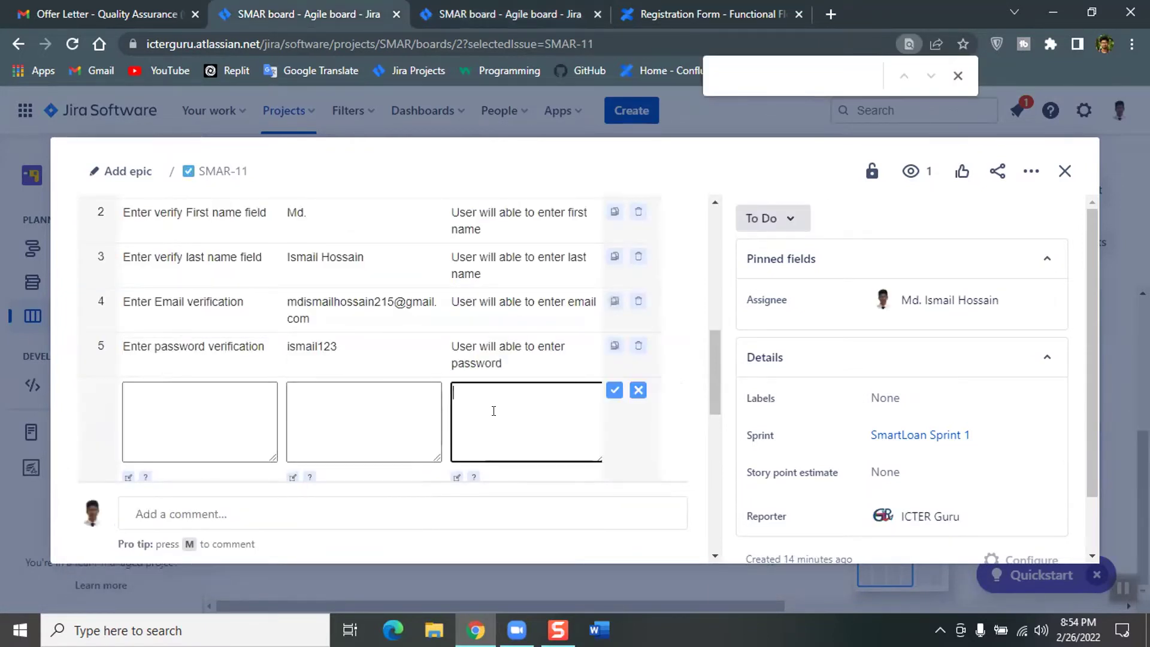
pyautogui.hotkey('ctrl', 'v')
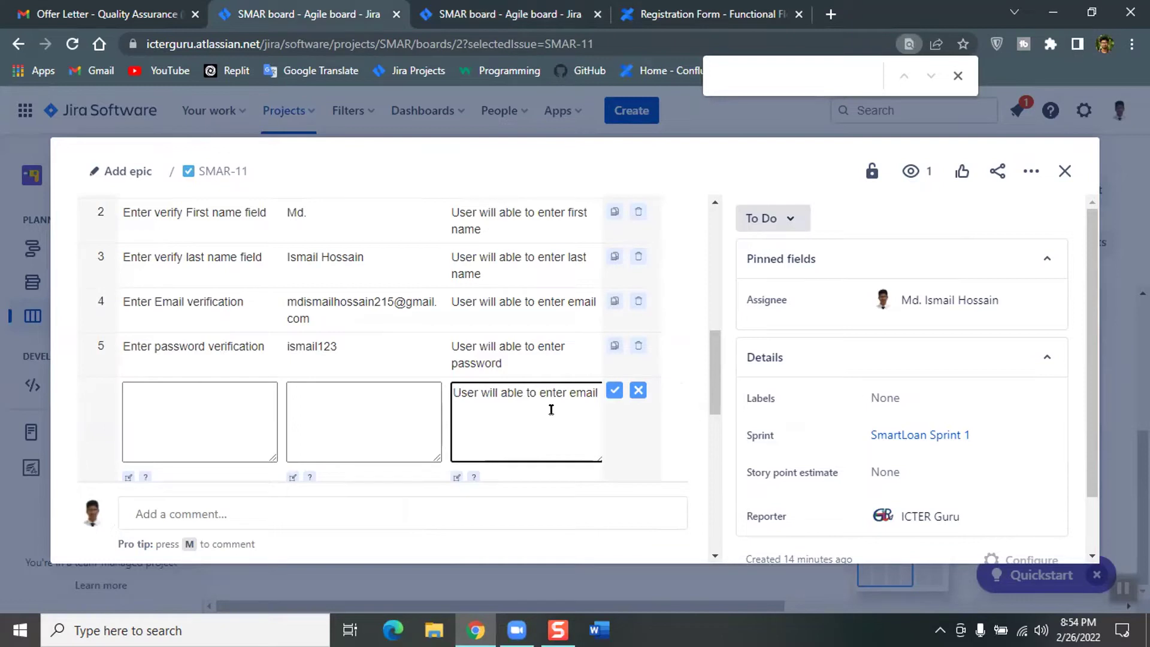
pyautogui.press('BackSpace')
pyautogui.press('BackSpace')
pyautogui.press('BackSpace')
pyautogui.write('confi')
pyautogui.write('im pas')
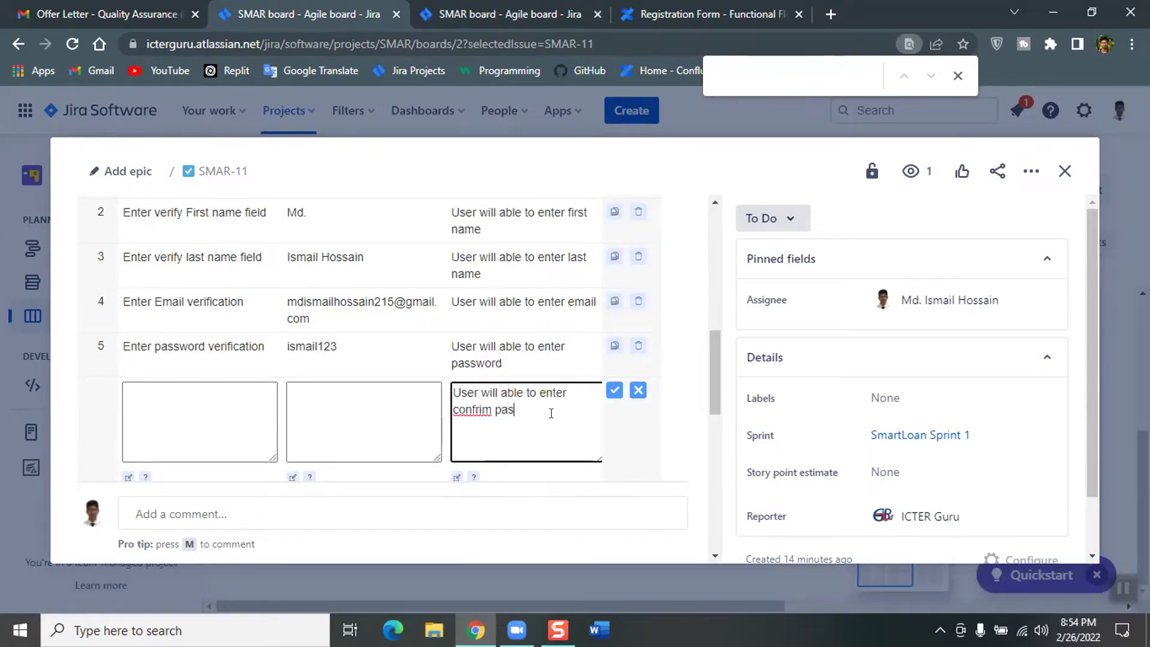
pyautogui.write('swodd')
pyautogui.rightClick(480, 409)
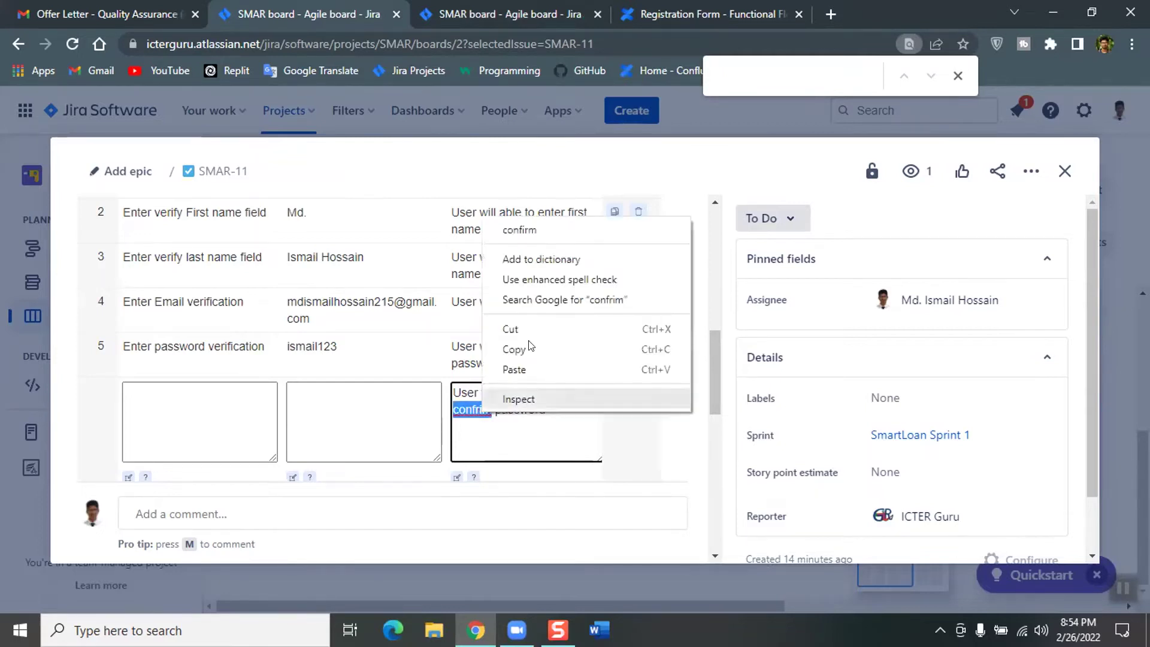
pyautogui.click(514, 229)
# Set step 6's description to 'Enter confirm password verification' with the sample password, save it, and show SMAR-2
pyautogui.click(129, 344)
pyautogui.moveTo(127, 345)
pyautogui.mouseDown()
pyautogui.moveTo(265, 349)
pyautogui.moveTo(119, 346)
pyautogui.mouseUp()
pyautogui.rightClick(130, 346)
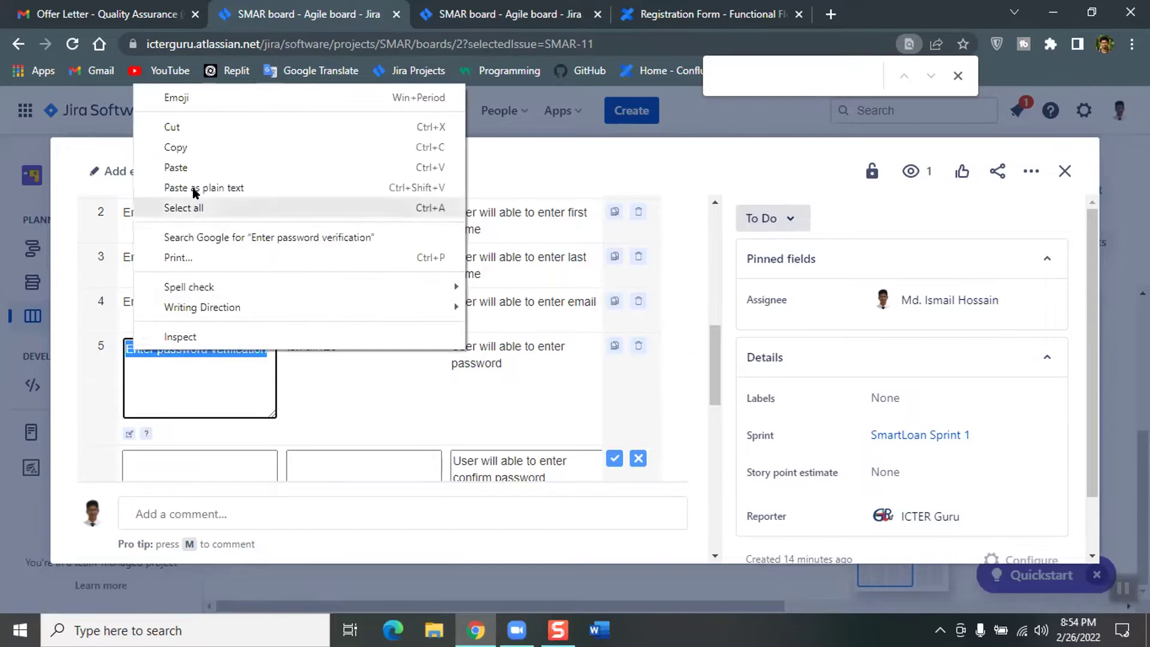
pyautogui.click(173, 147)
pyautogui.click(165, 468)
pyautogui.hotkey('ctrl', 'v')
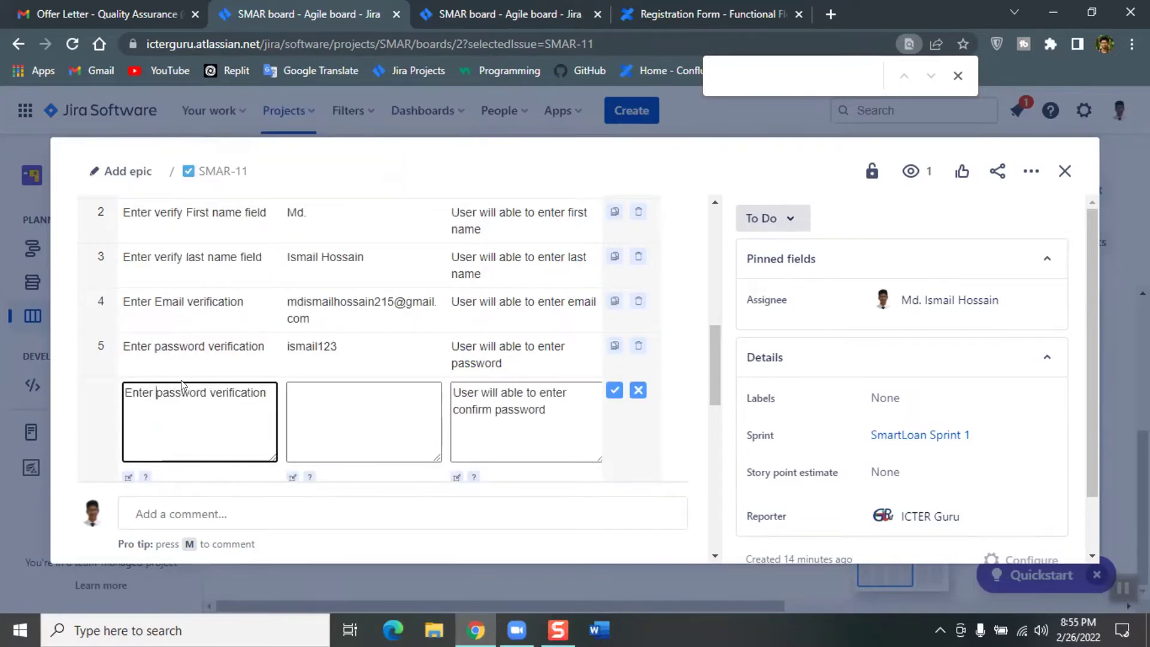
pyautogui.write('confirm')
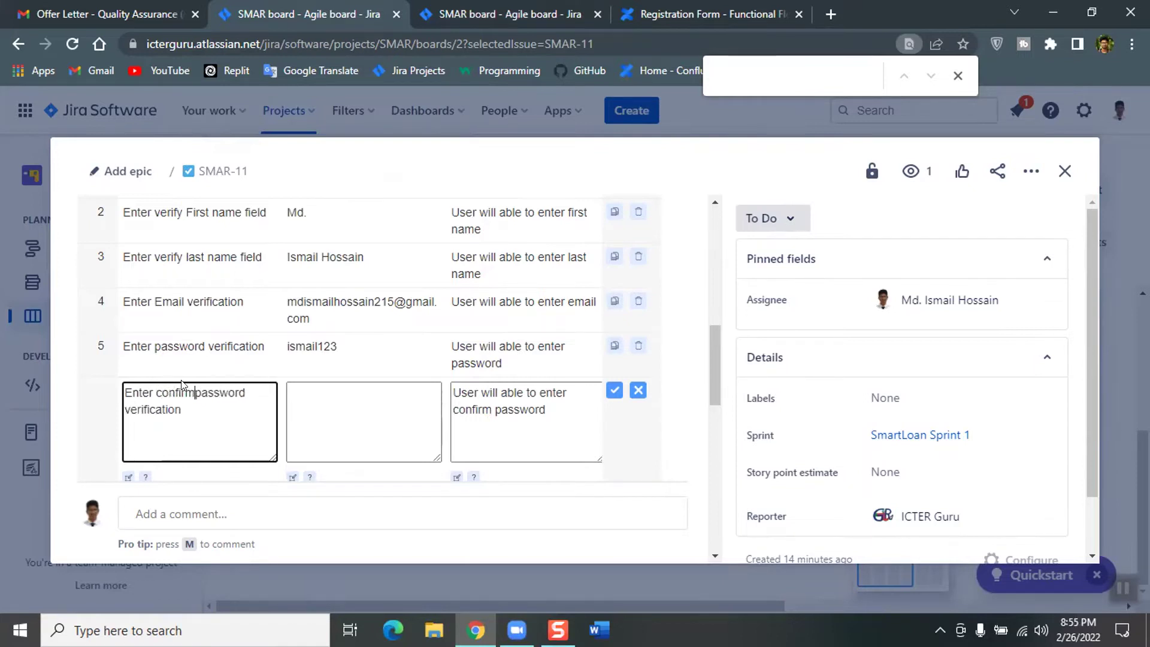
pyautogui.click(336, 401)
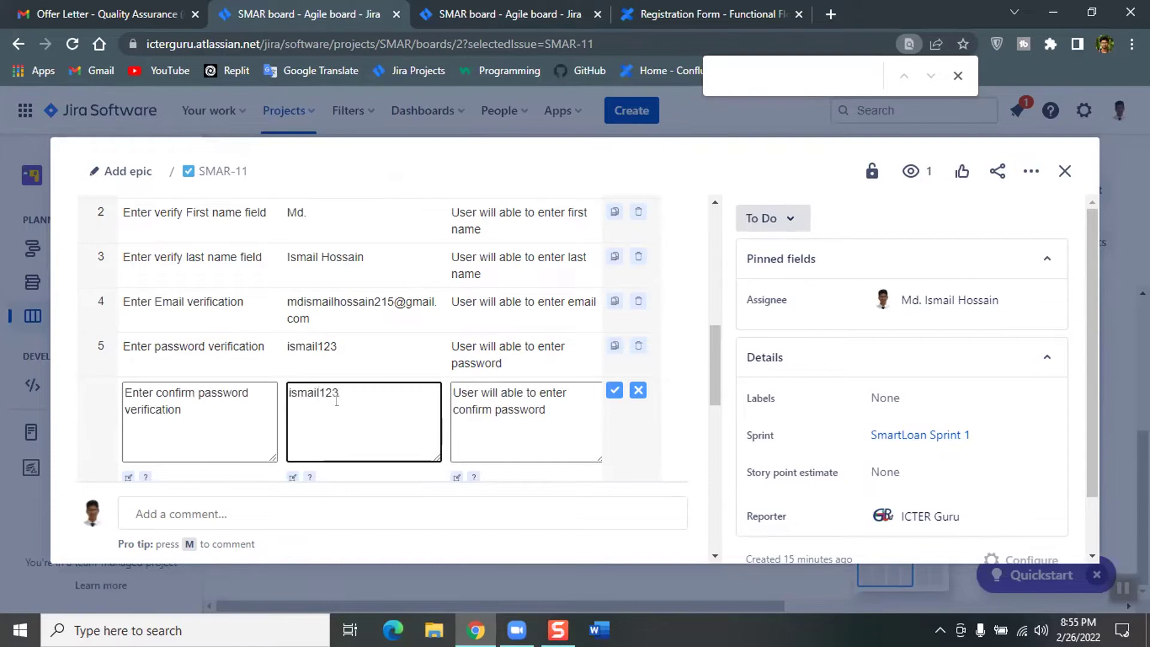
pyautogui.scroll(-2, 337, 401)
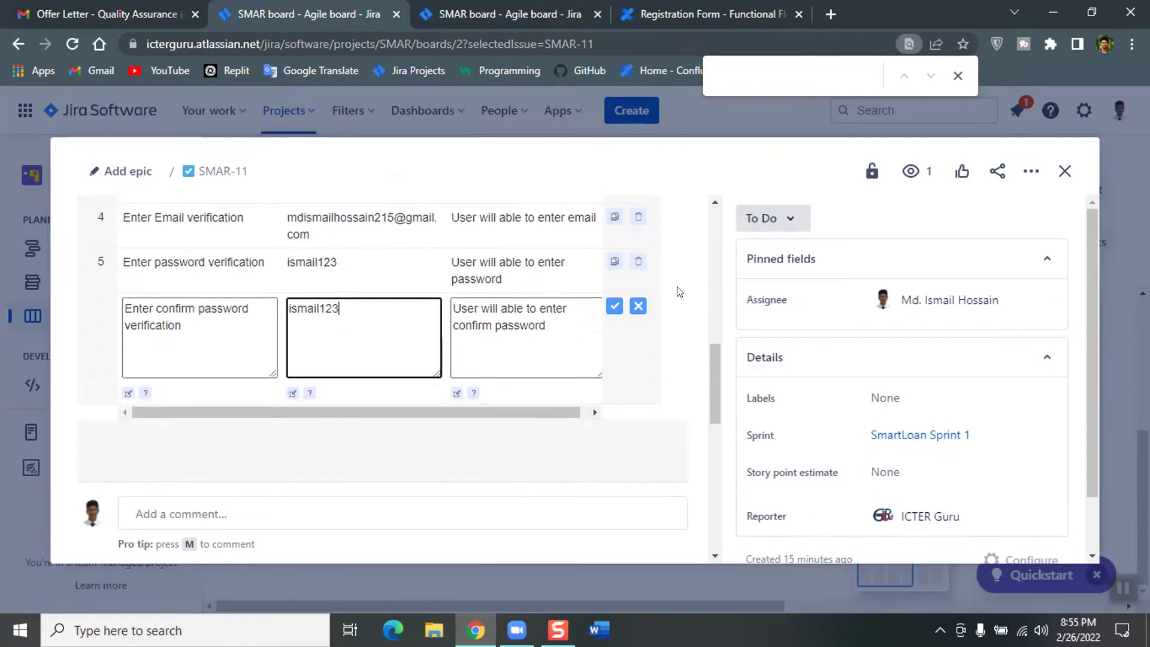
pyautogui.click(614, 305)
pyautogui.click(527, 18)
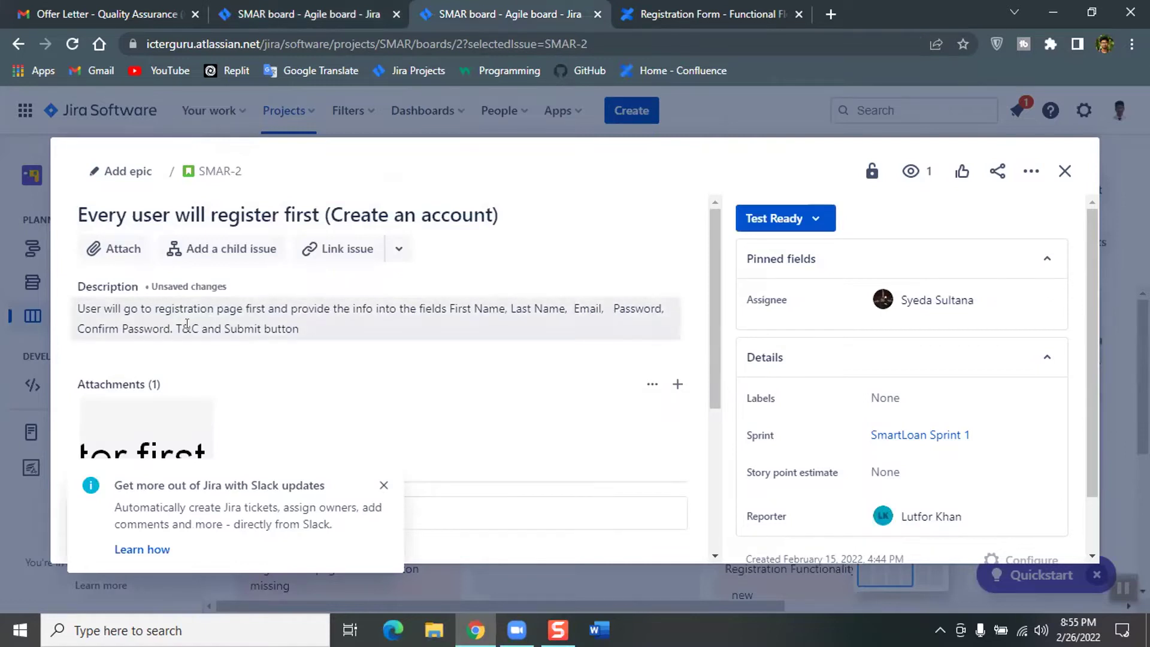
# Enter step 7's description 'T&C acceptance' and test data 'click on accept T & C'
pyautogui.moveTo(172, 323); pyautogui.dragTo(198, 323)
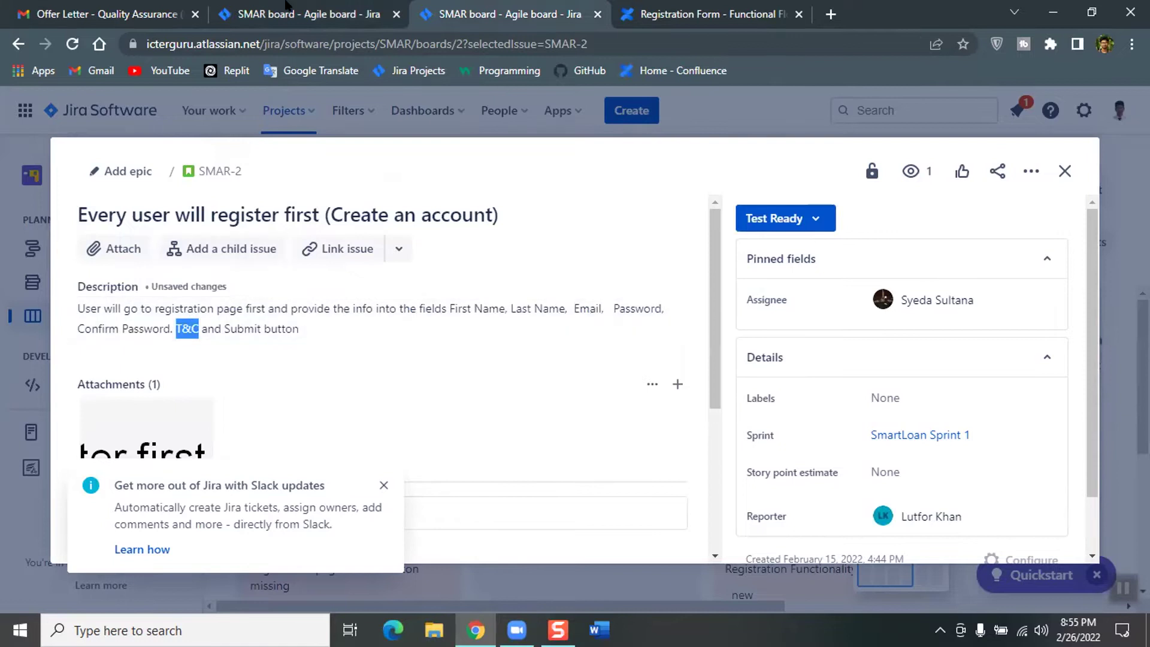
pyautogui.click(289, 13)
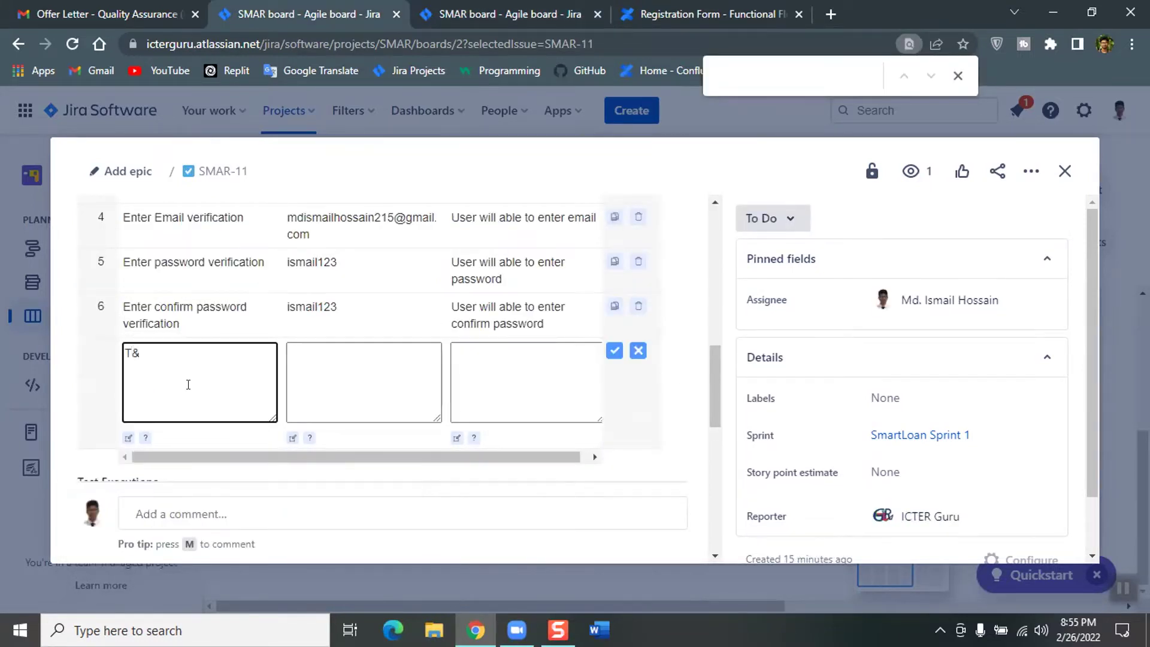
pyautogui.click(197, 348)
pyautogui.write('C acceptance')
pyautogui.click(309, 395)
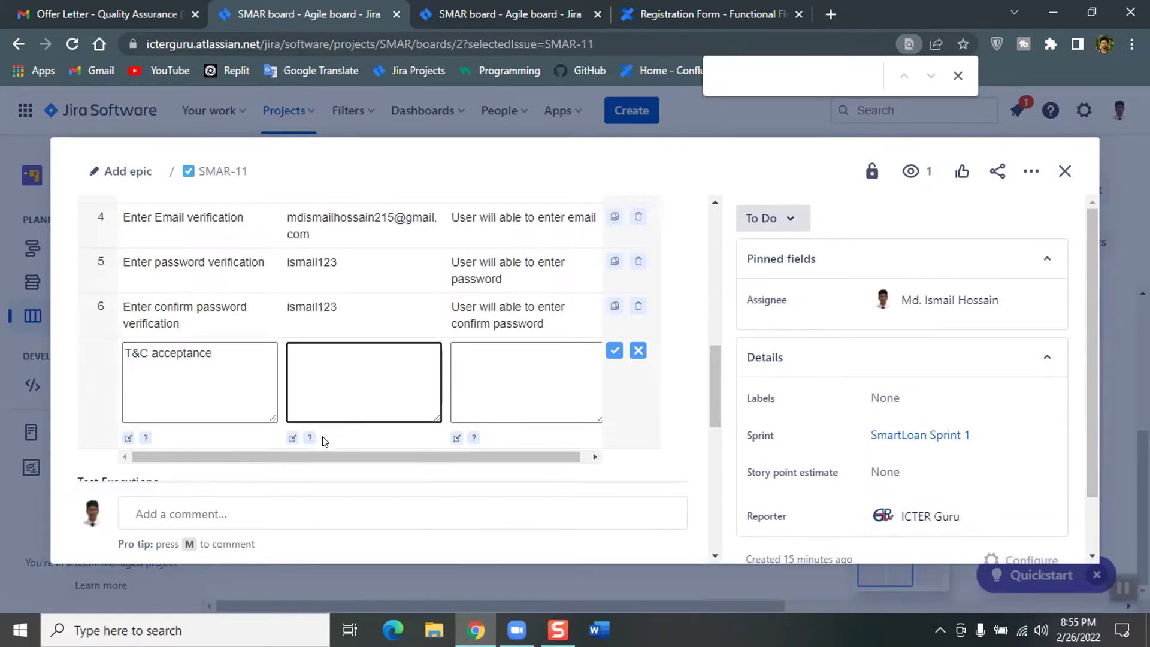
pyautogui.hotkey('alt', 'Tab')
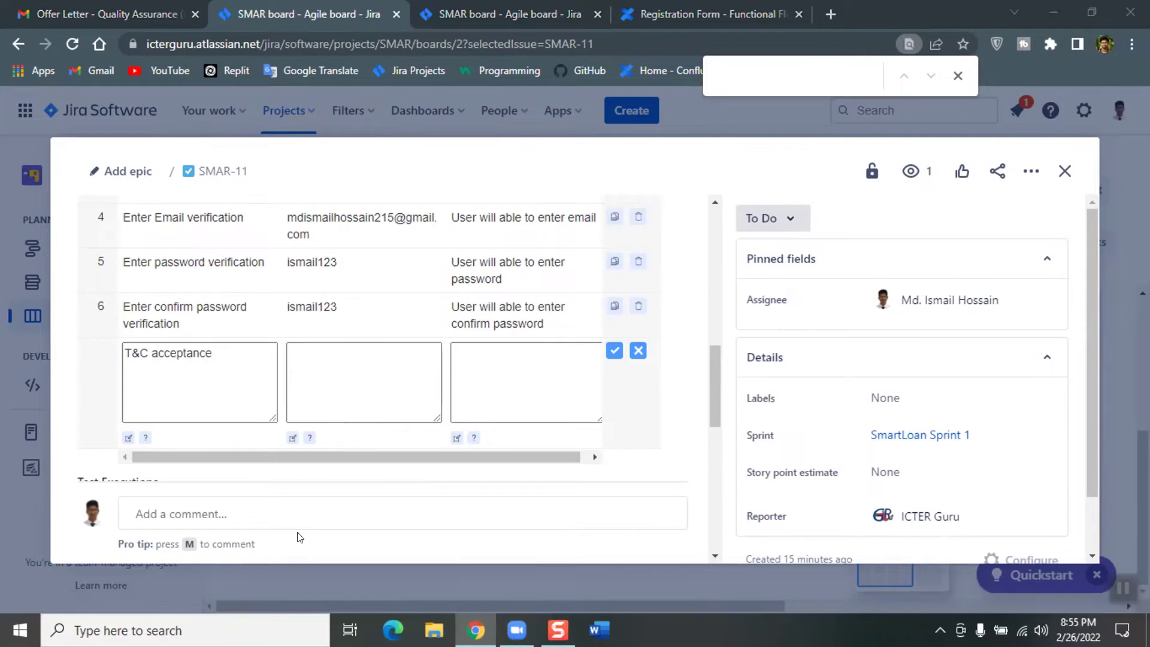
pyautogui.scroll(5, 335, 335)
pyautogui.scroll(-2, 337, 334)
pyautogui.scroll(-3, 335, 333)
pyautogui.click(322, 362)
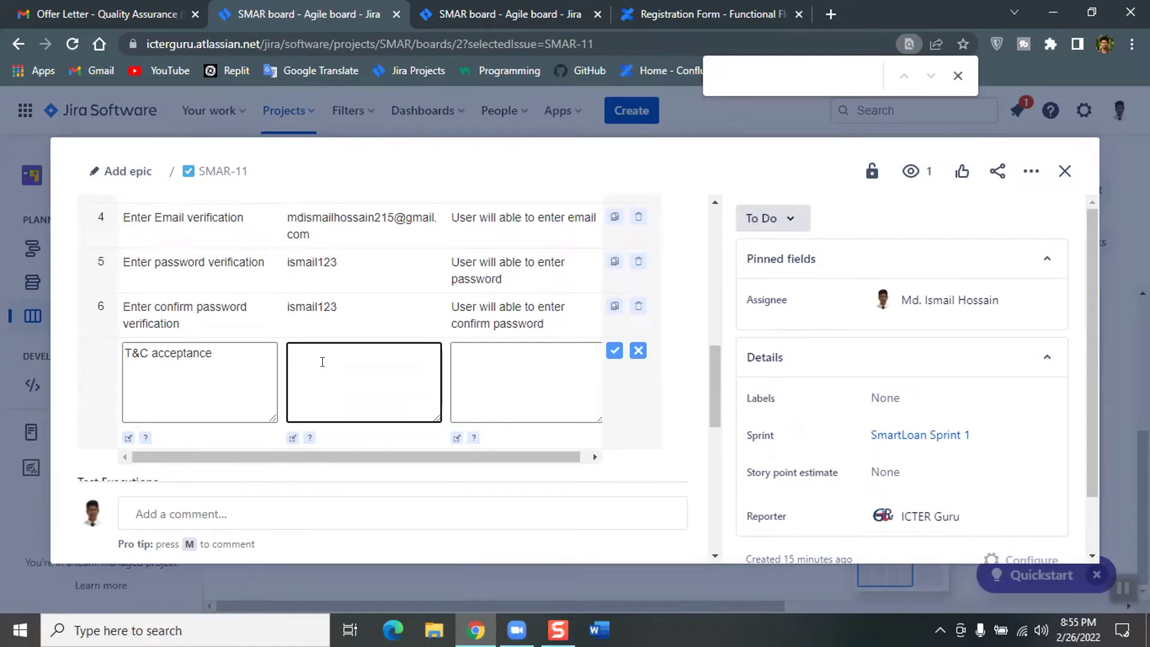
pyautogui.write('click')
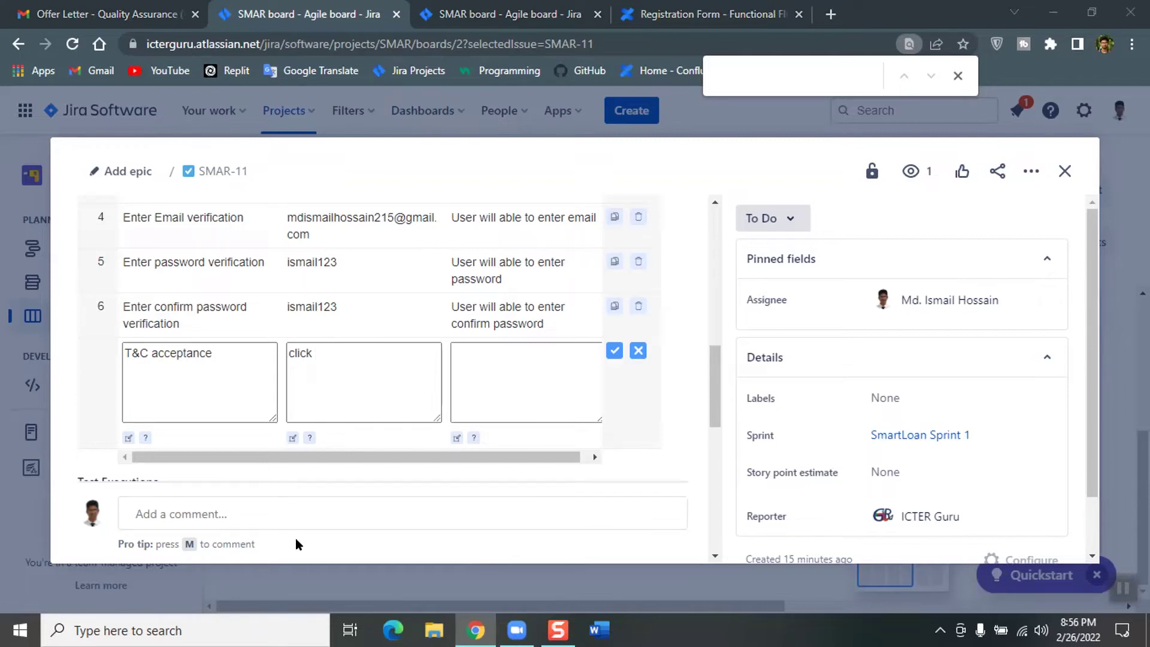
pyautogui.click(373, 361)
pyautogui.write('on accept')
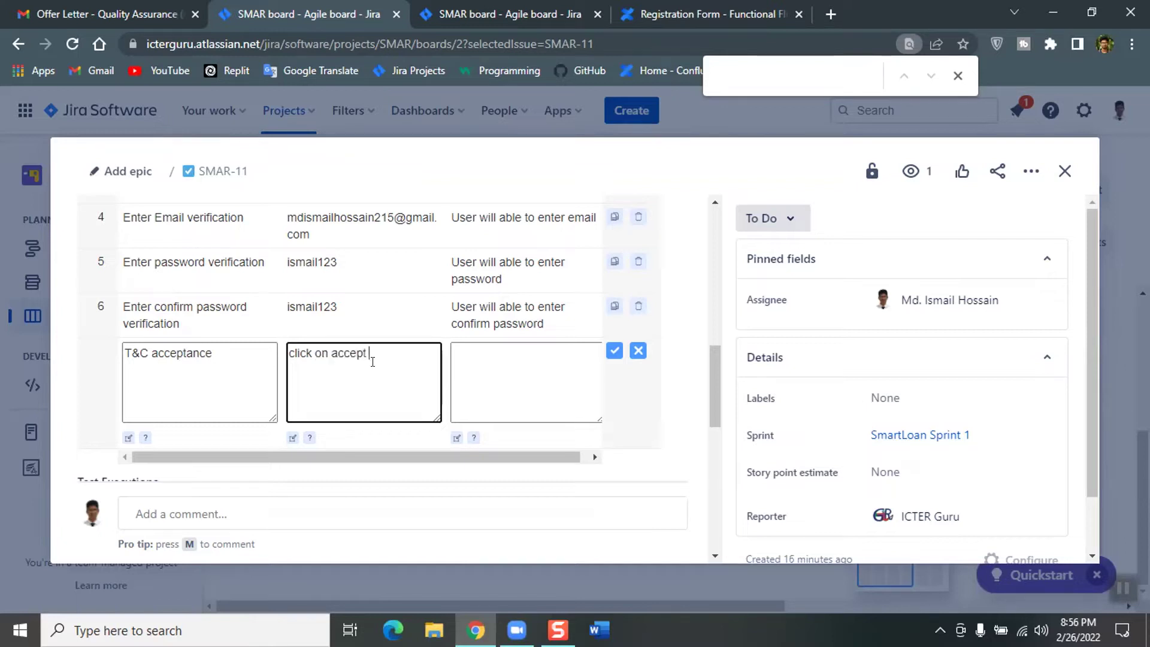
pyautogui.write(' Y')
pyautogui.press('BackSpace')
pyautogui.write('T & C')
# Set step 7's expected result to 'User will able to accept those T&C' and save it
pyautogui.click(508, 375)
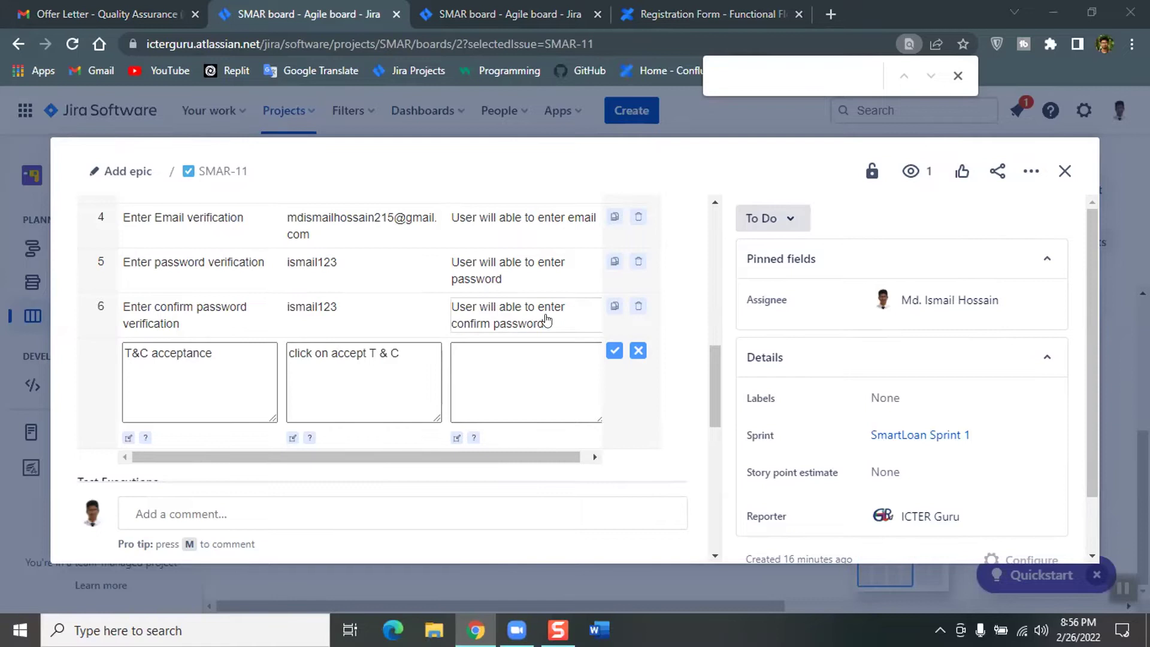
pyautogui.click(520, 307)
pyautogui.moveTo(461, 308); pyautogui.dragTo(532, 308)
pyautogui.moveTo(453, 308); pyautogui.dragTo(522, 306)
pyautogui.rightClick(527, 311)
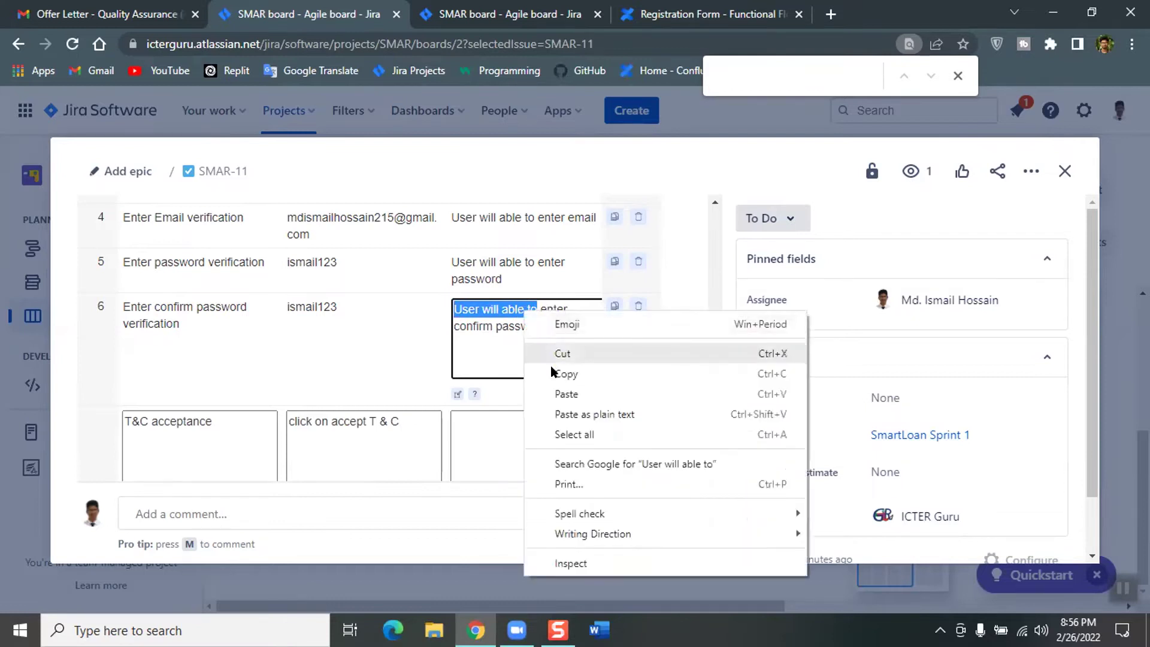
pyautogui.click(551, 367)
pyautogui.click(501, 430)
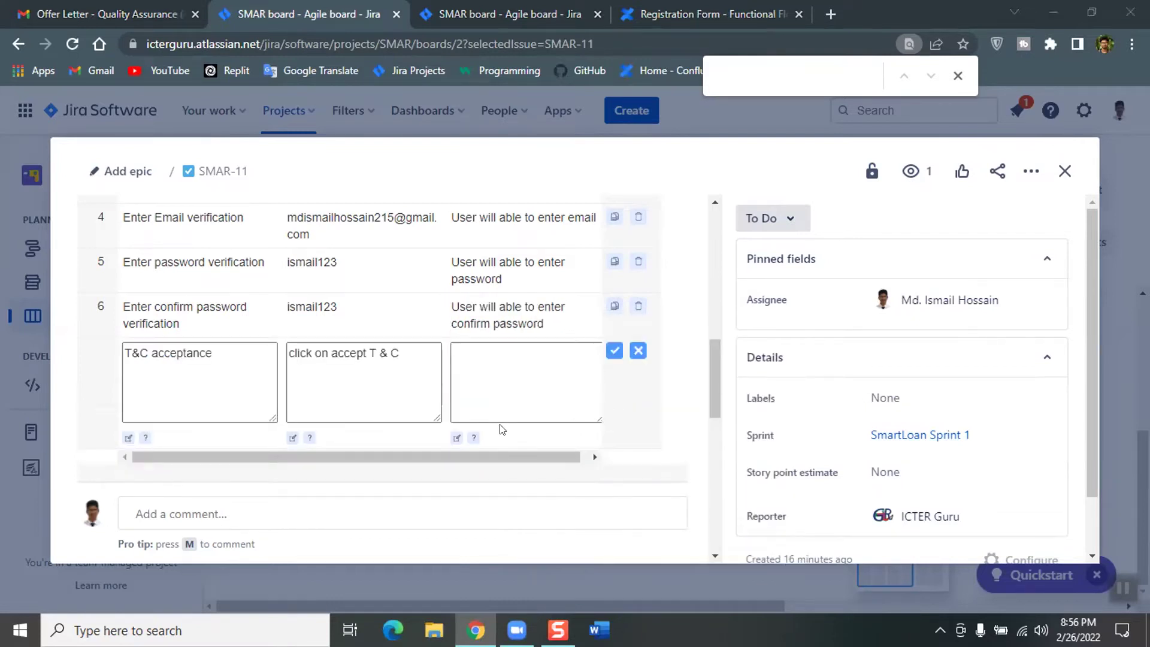
pyautogui.press('super')
pyautogui.hotkey('ctrl', 'v')
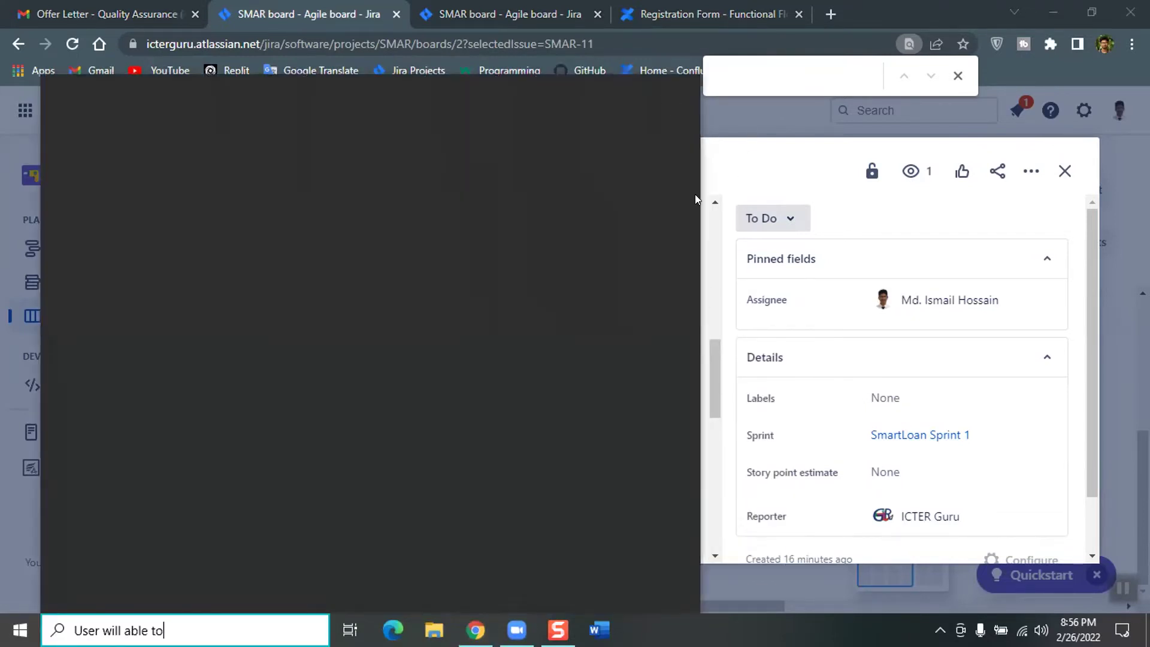
pyautogui.press('Escape')
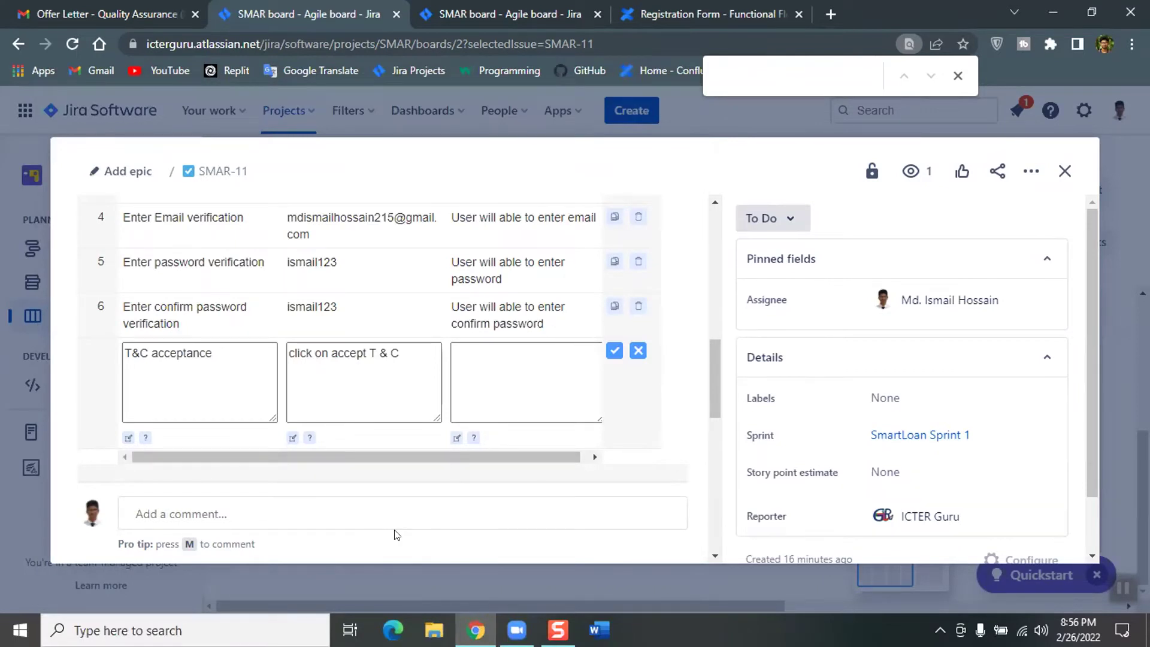
pyautogui.click(499, 384)
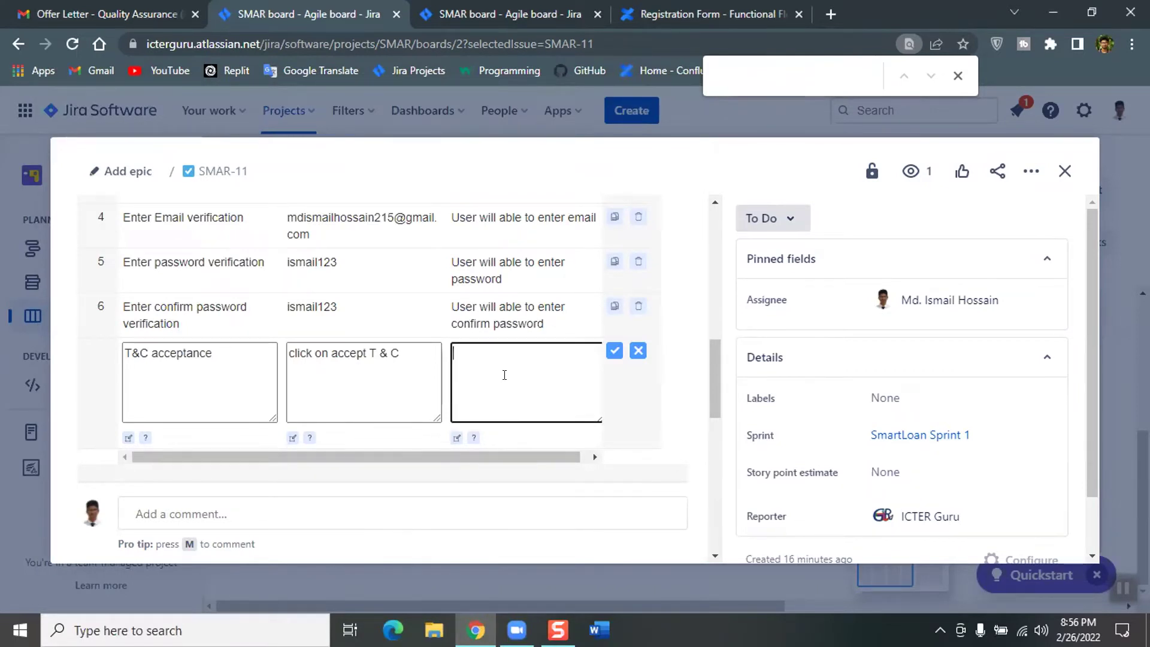
pyautogui.hotkey('ctrl', 'v')
pyautogui.write('acce')
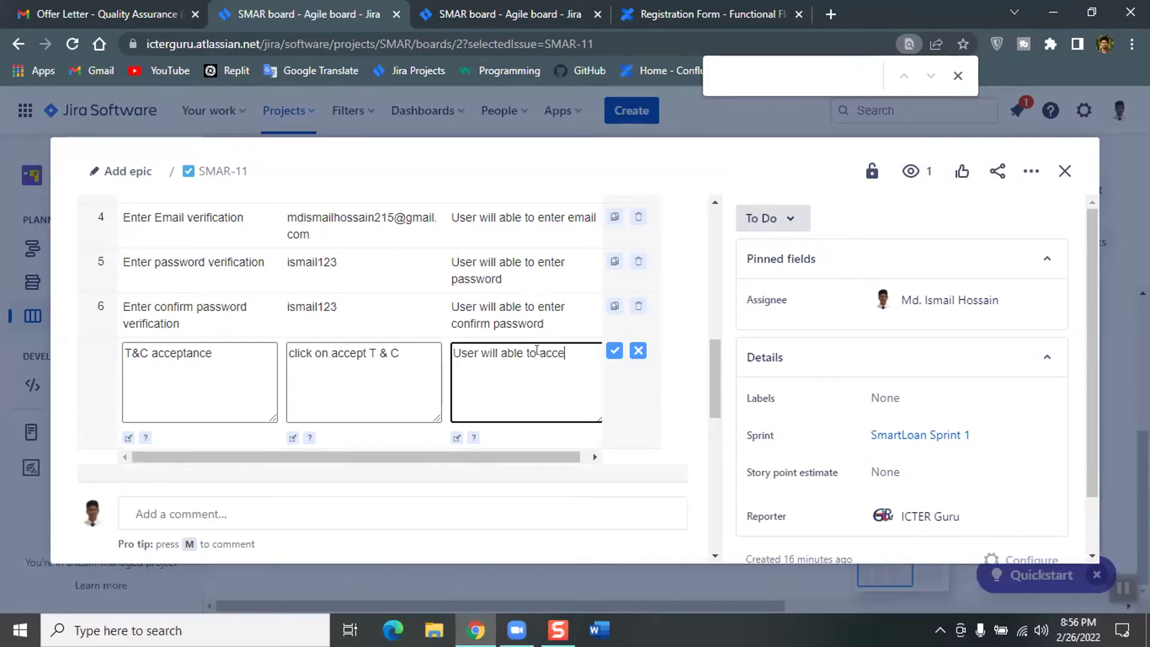
pyautogui.write('pt those')
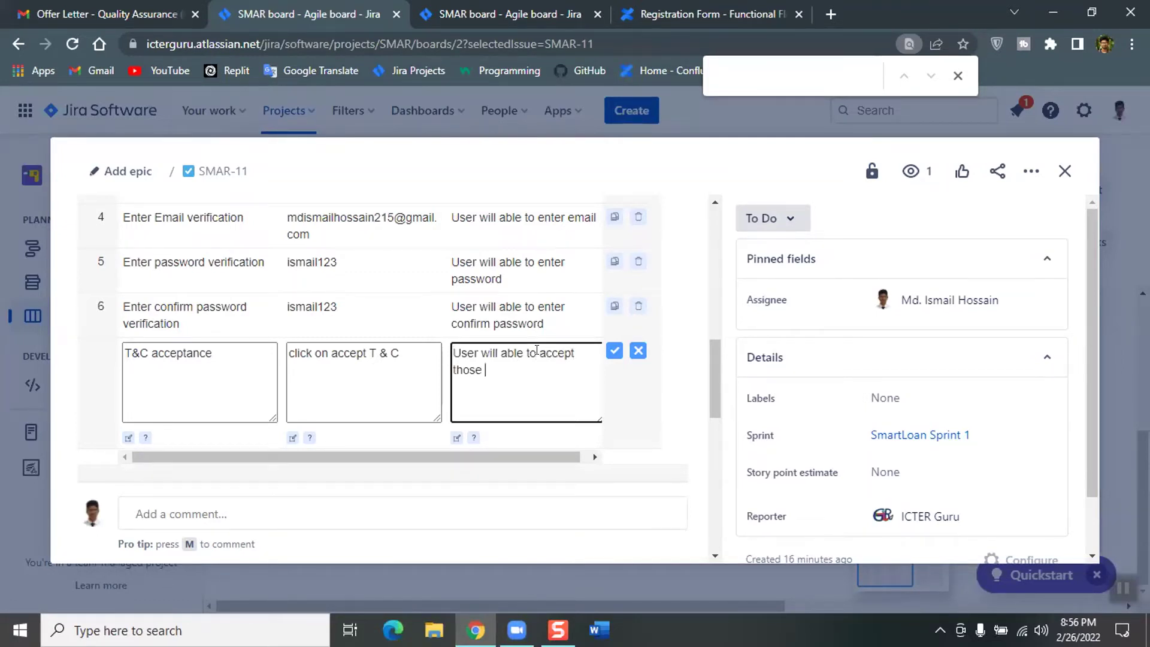
pyautogui.write(' T&CC')
pyautogui.press('BackSpace')
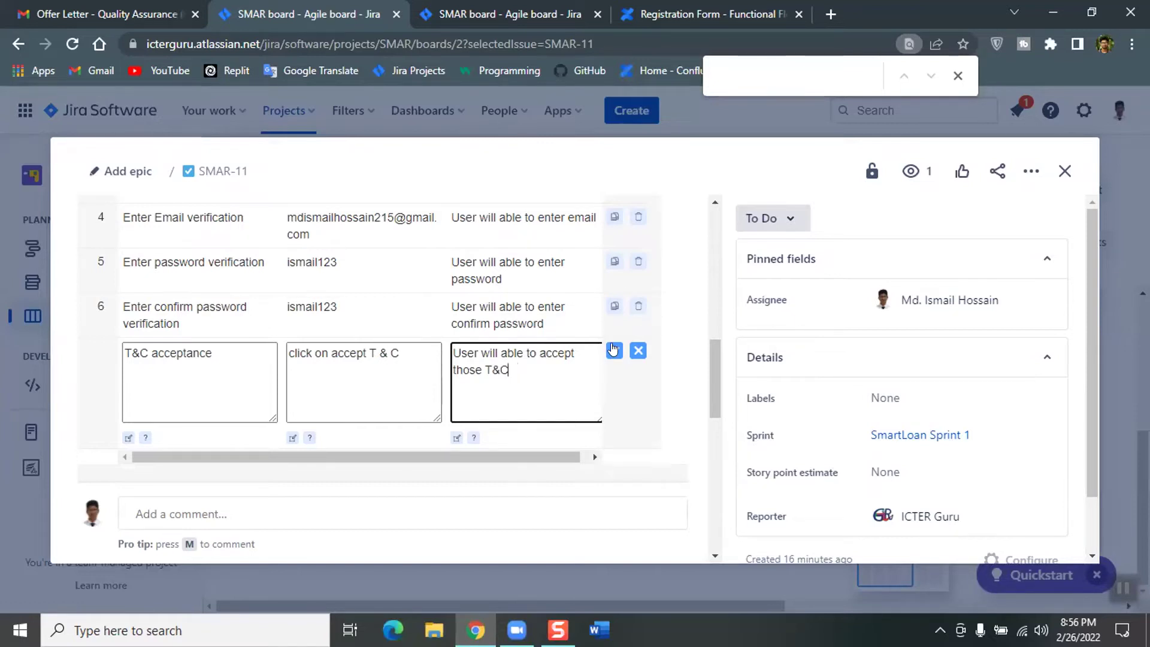
pyautogui.press('Return')
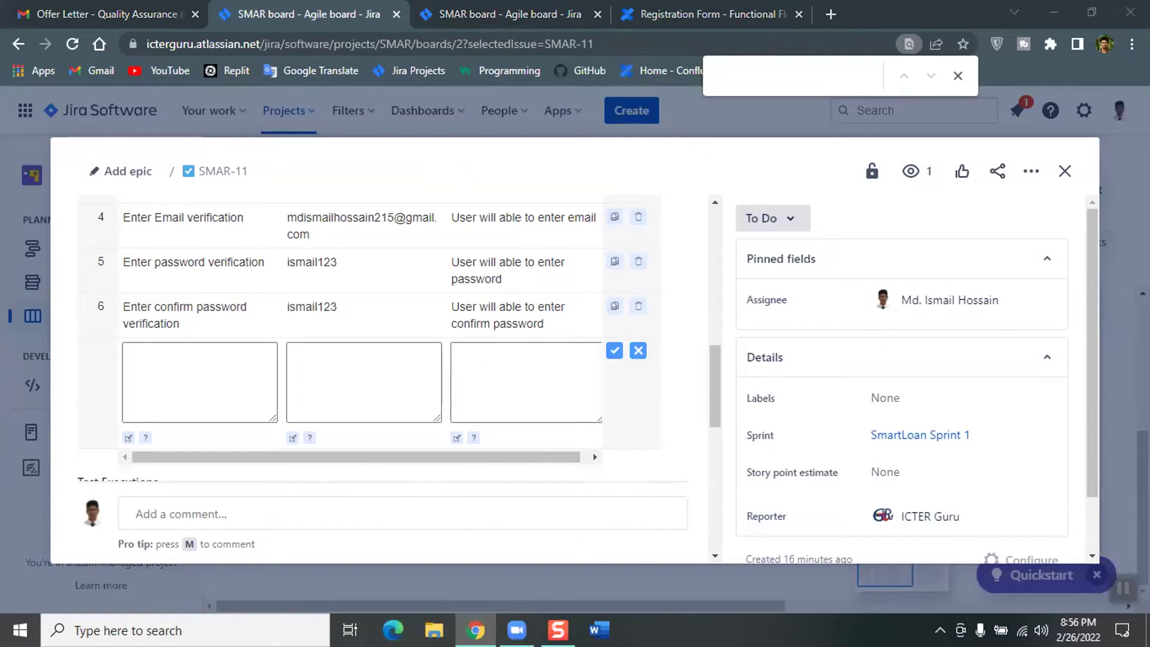
# Enter the new step's description 'Verifying submit button', correcting the spelling
pyautogui.click(502, 14)
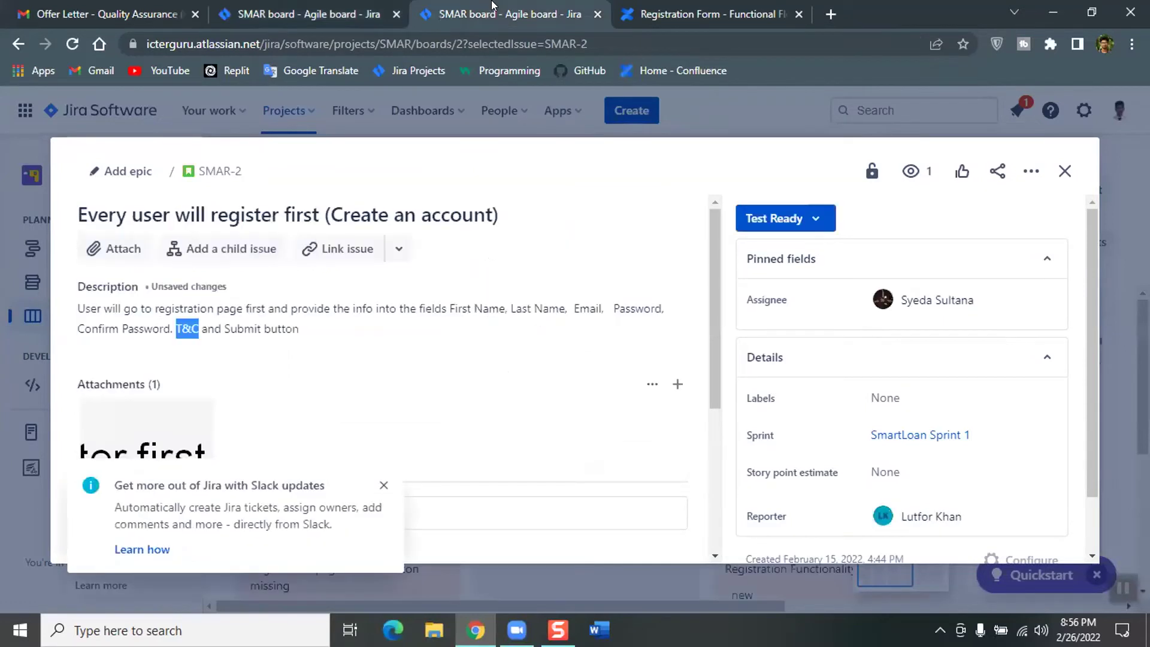
pyautogui.click(324, 13)
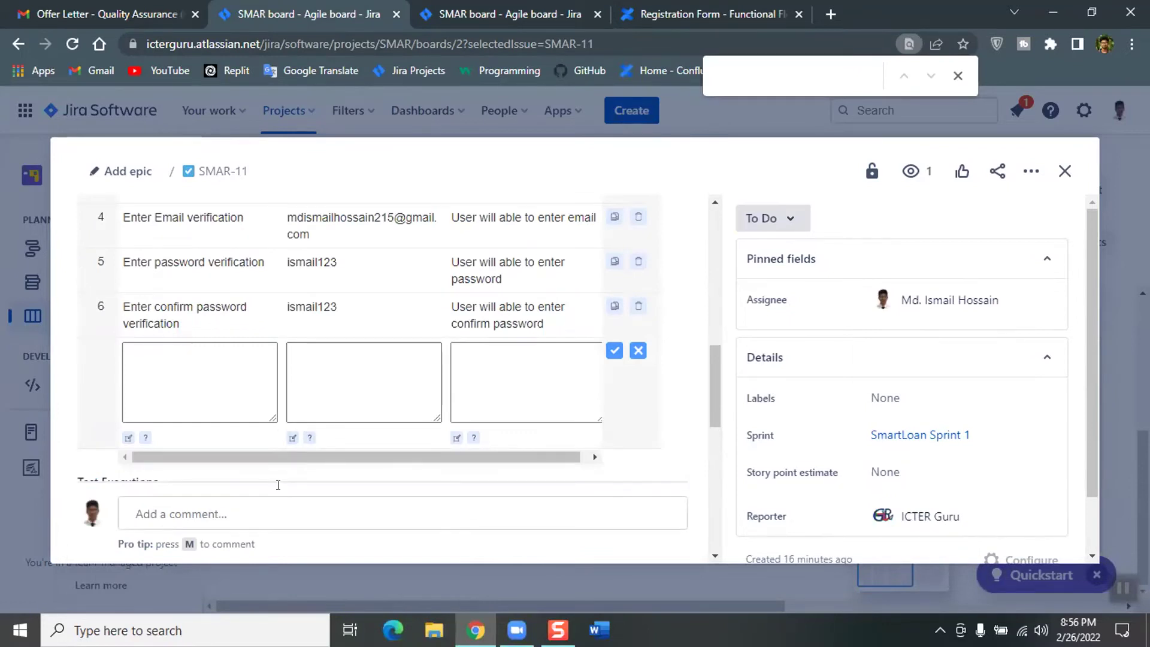
pyautogui.click(191, 388)
pyautogui.write('Verify')
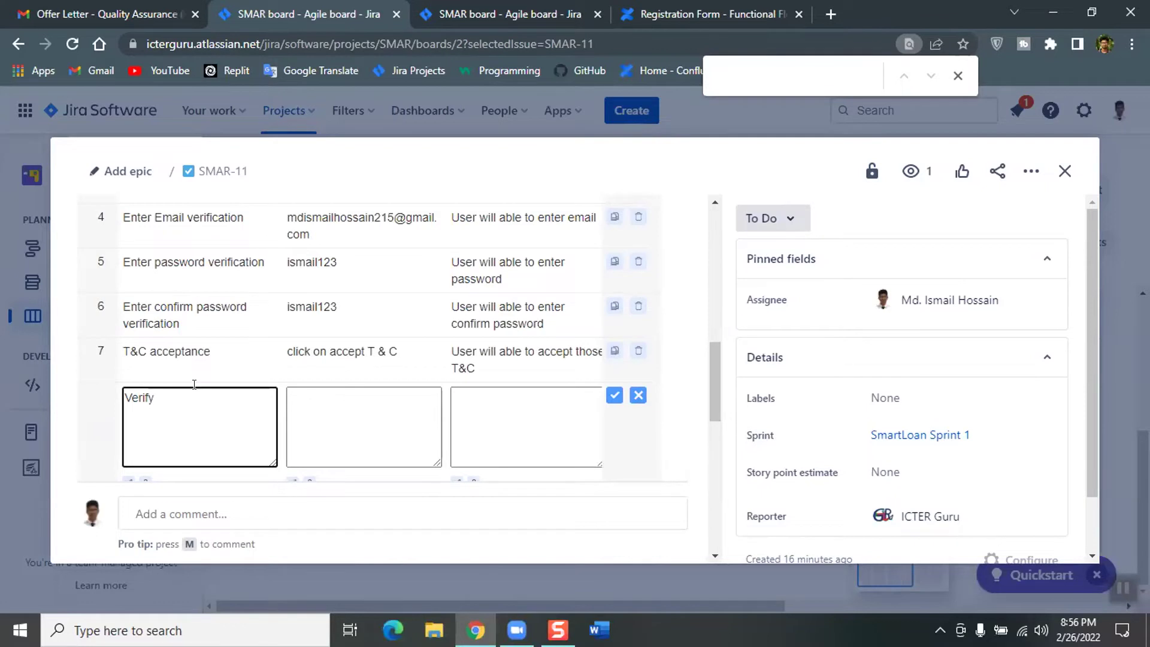
pyautogui.write('ng')
pyautogui.rightClick(145, 398)
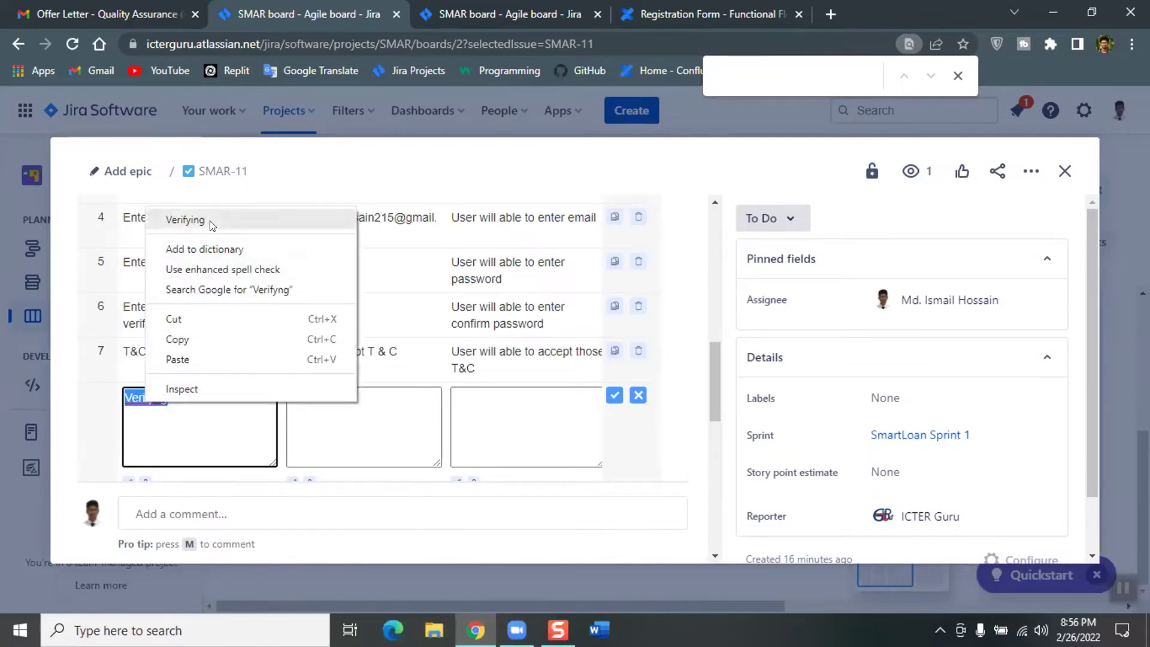
pyautogui.click(185, 220)
pyautogui.write('submit button')
# Add test data 'Click on submit button' and expected result 'User will able to submit'
pyautogui.click(323, 439)
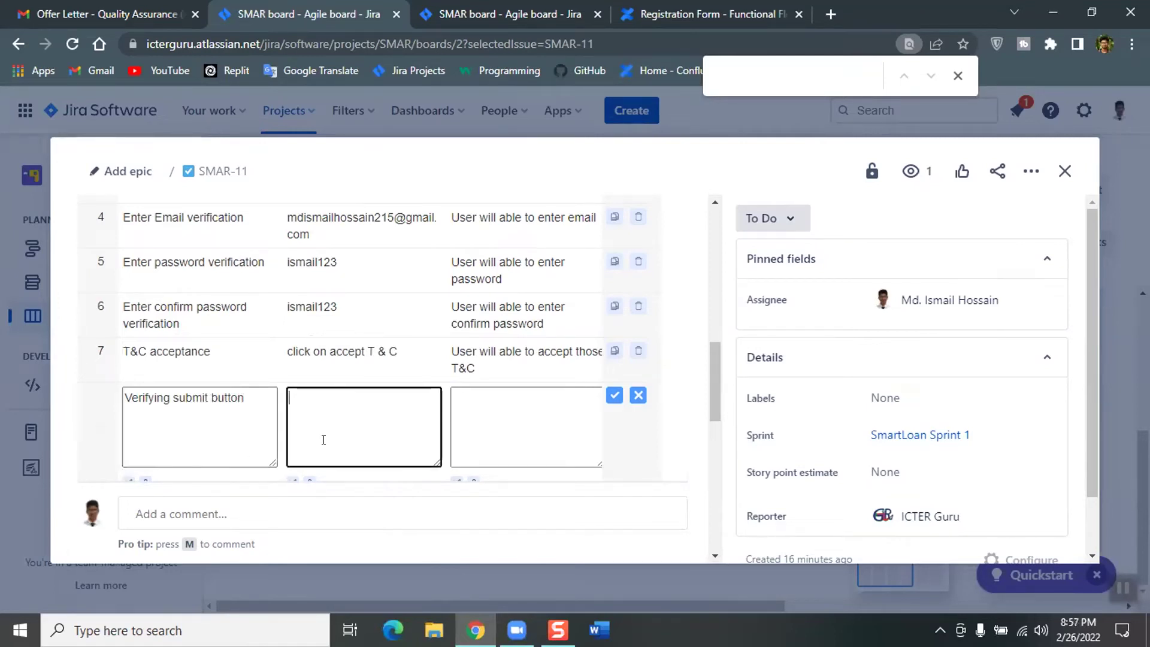
pyautogui.write('CL')
pyautogui.press('BackSpace')
pyautogui.write('lick on ')
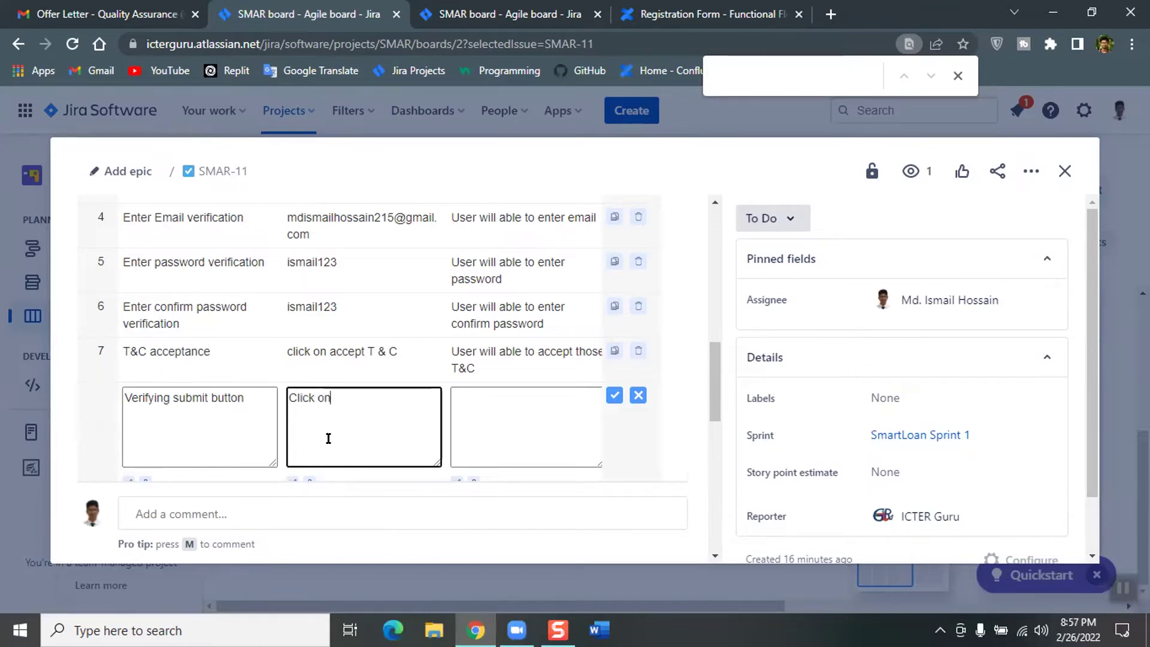
pyautogui.write('submit button')
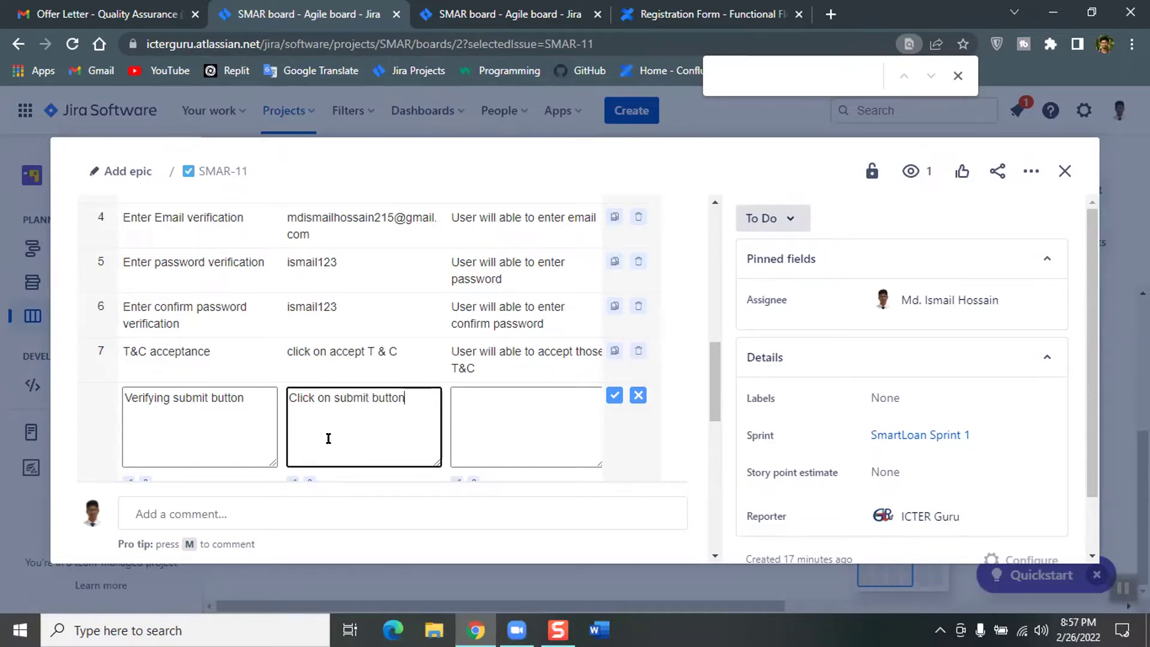
pyautogui.click(488, 406)
pyautogui.write('User will able to submit')
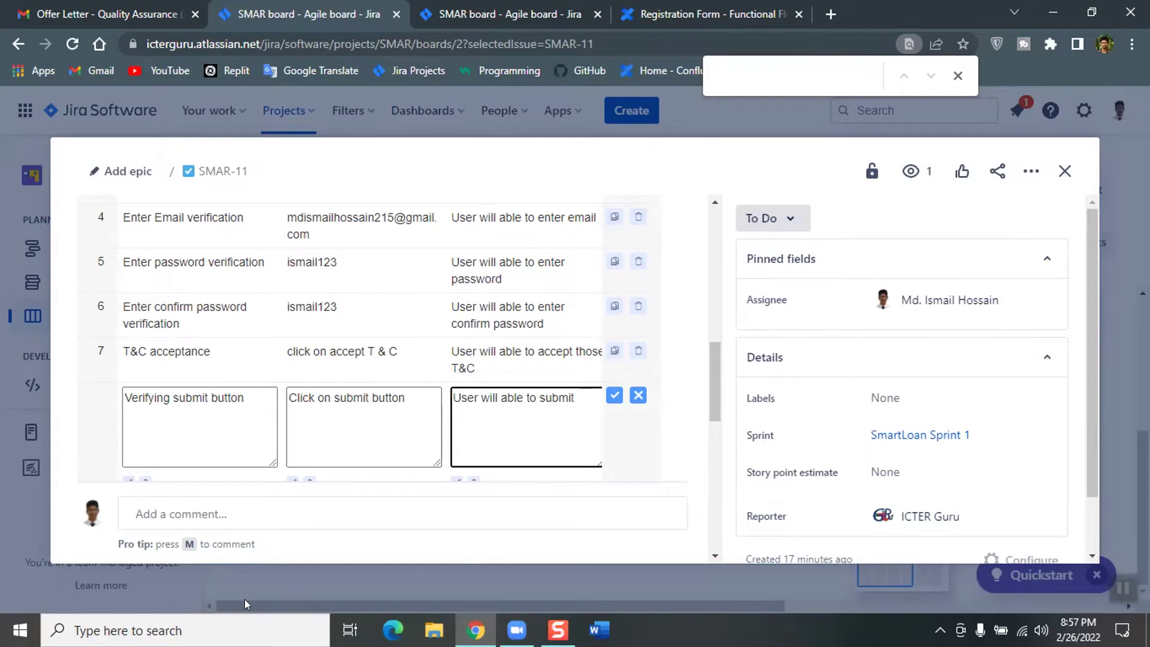
pyautogui.scroll(-2, 388, 386)
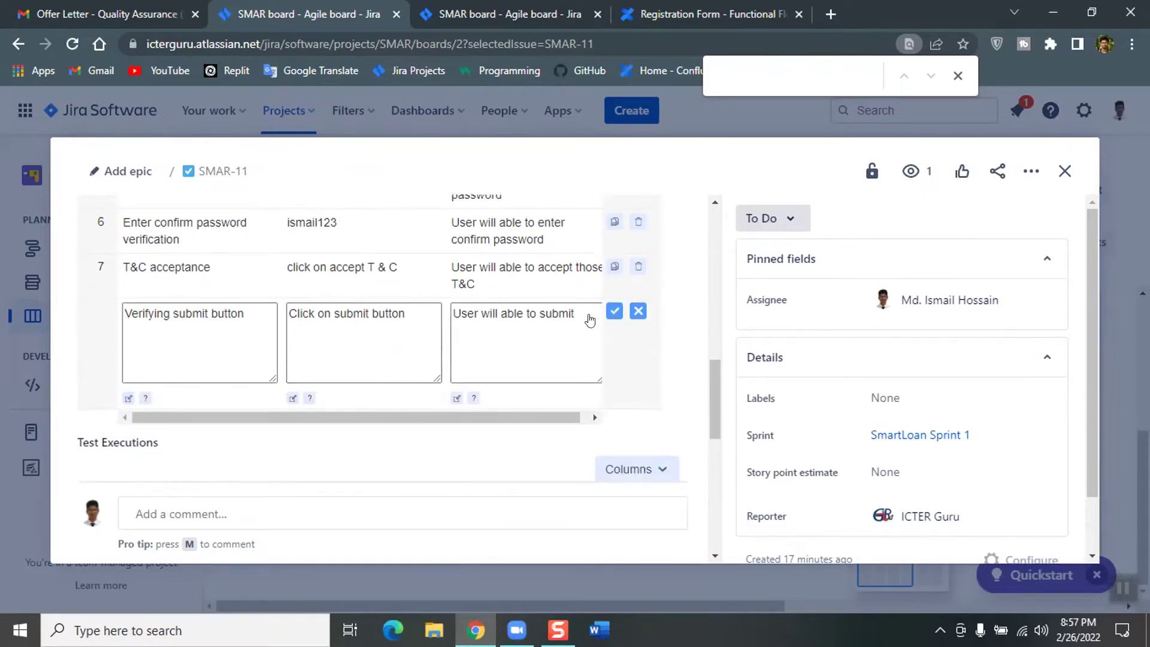
# Close the find-in-page bar and review the SMAR-11 test steps
pyautogui.scroll(7, 372, 341)
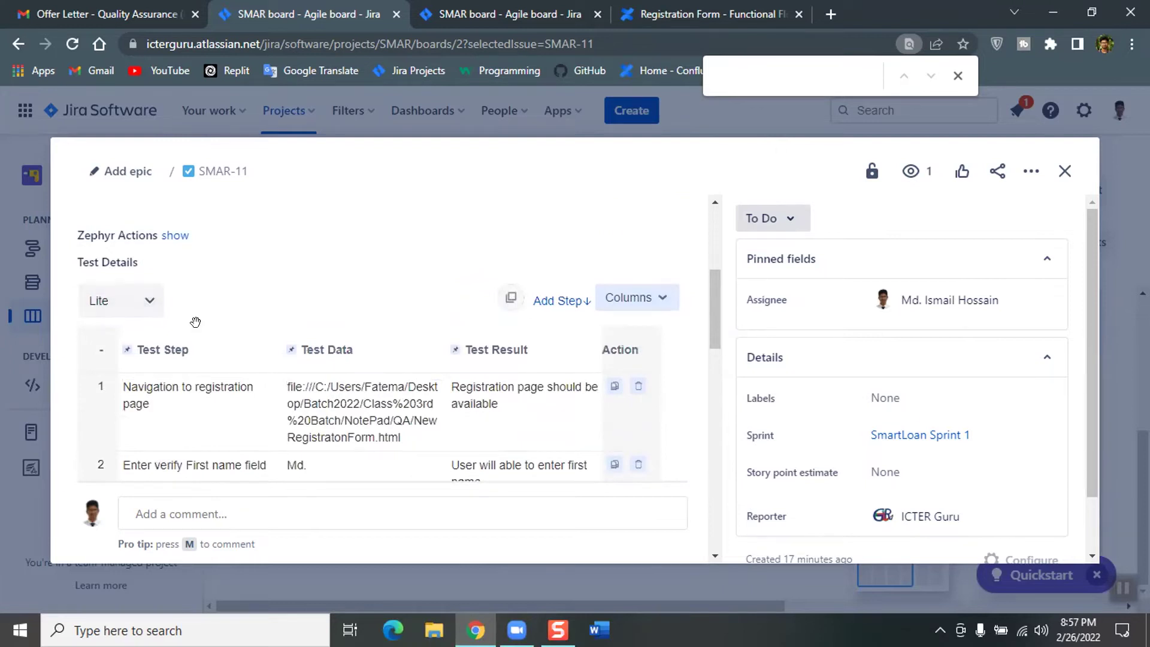
pyautogui.scroll(5, 270, 335)
pyautogui.scroll(-5, 269, 334)
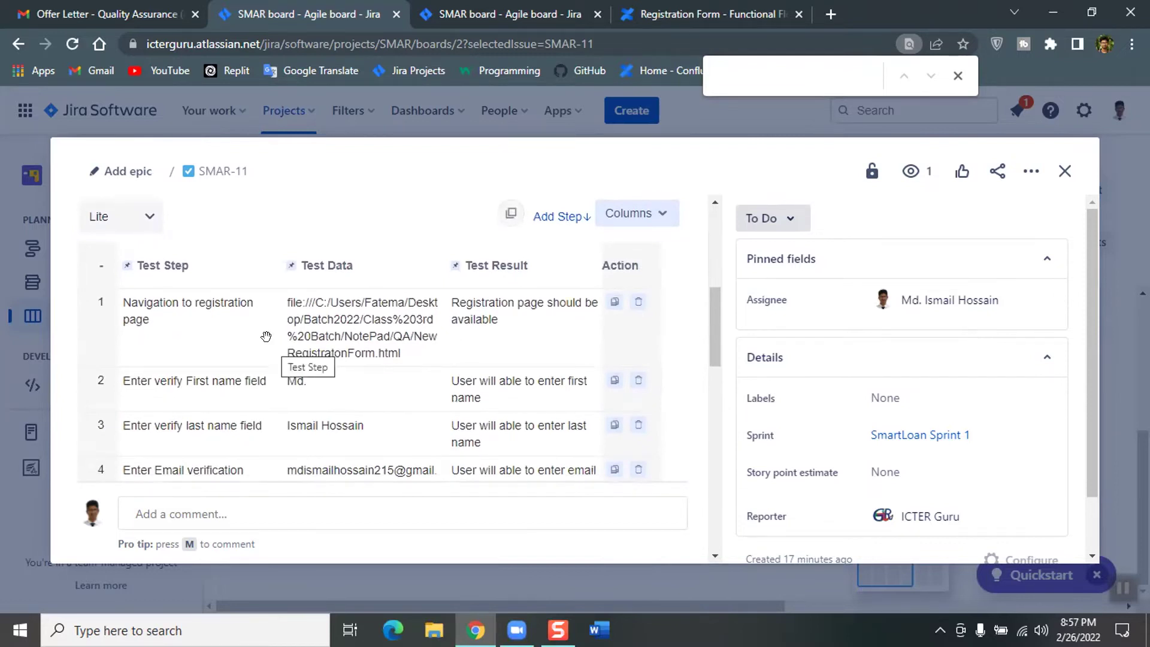
pyautogui.click(958, 76)
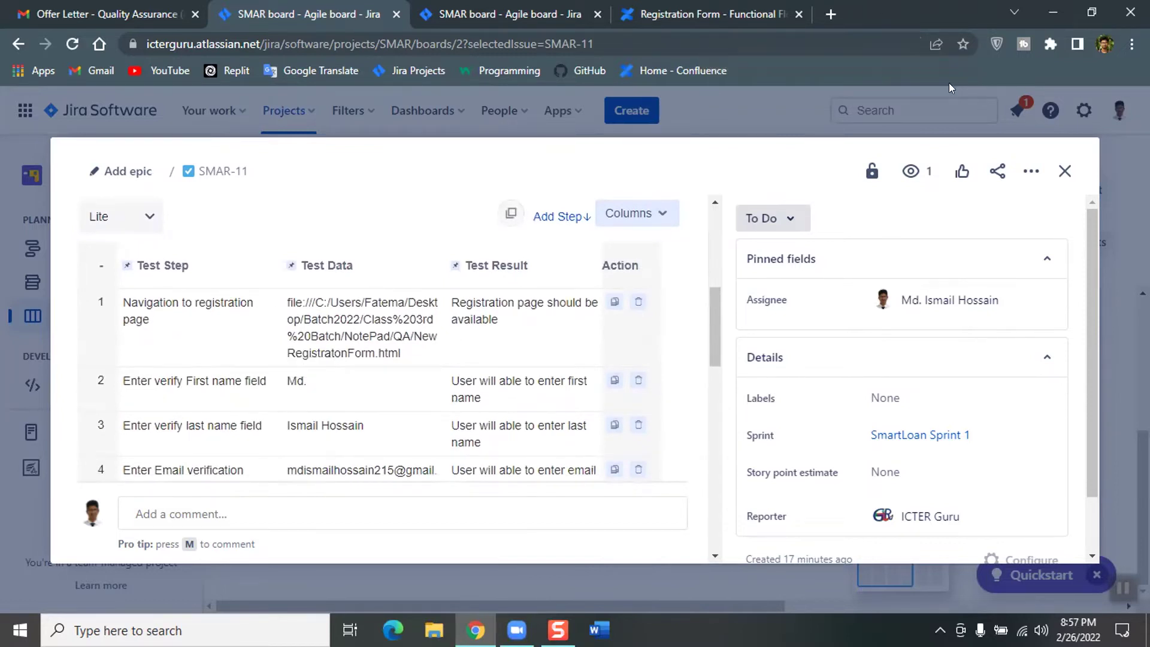
pyautogui.scroll(-1, 234, 359)
pyautogui.scroll(-1, 235, 359)
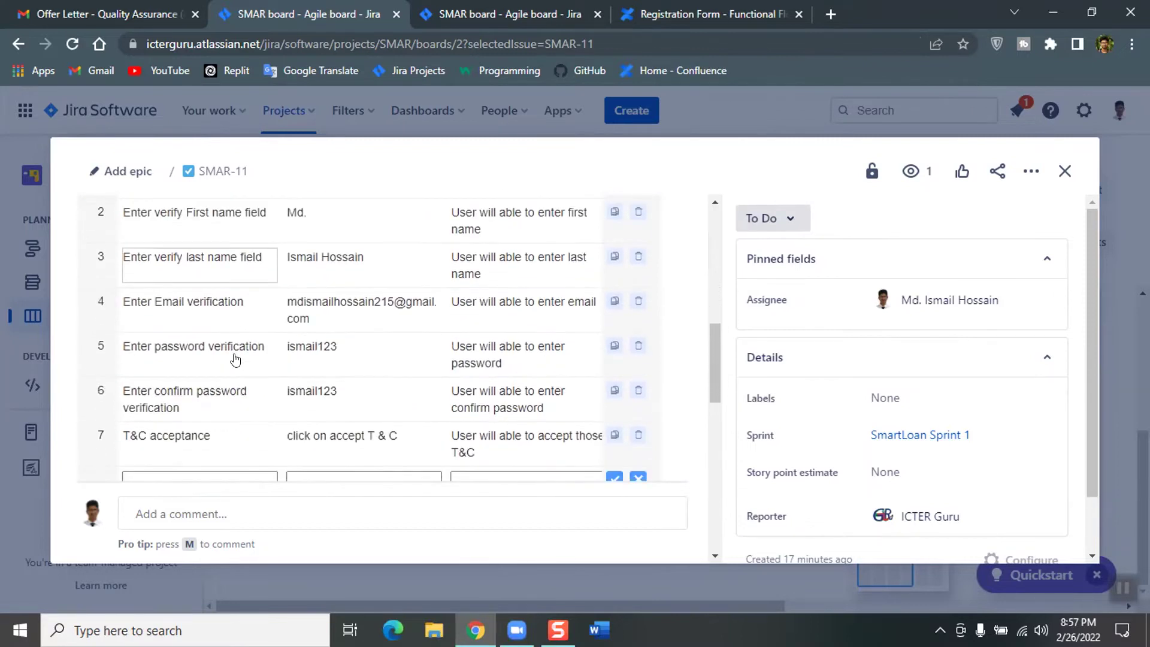
pyautogui.scroll(-2, 235, 359)
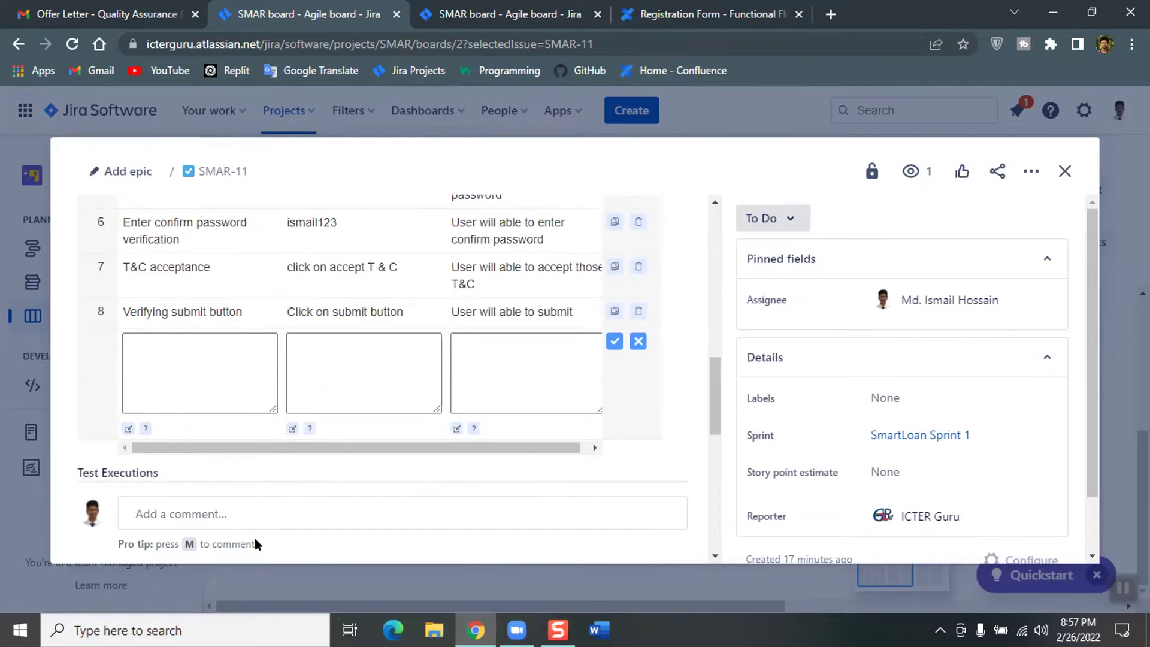
pyautogui.scroll(1, 290, 333)
pyautogui.scroll(4, 289, 333)
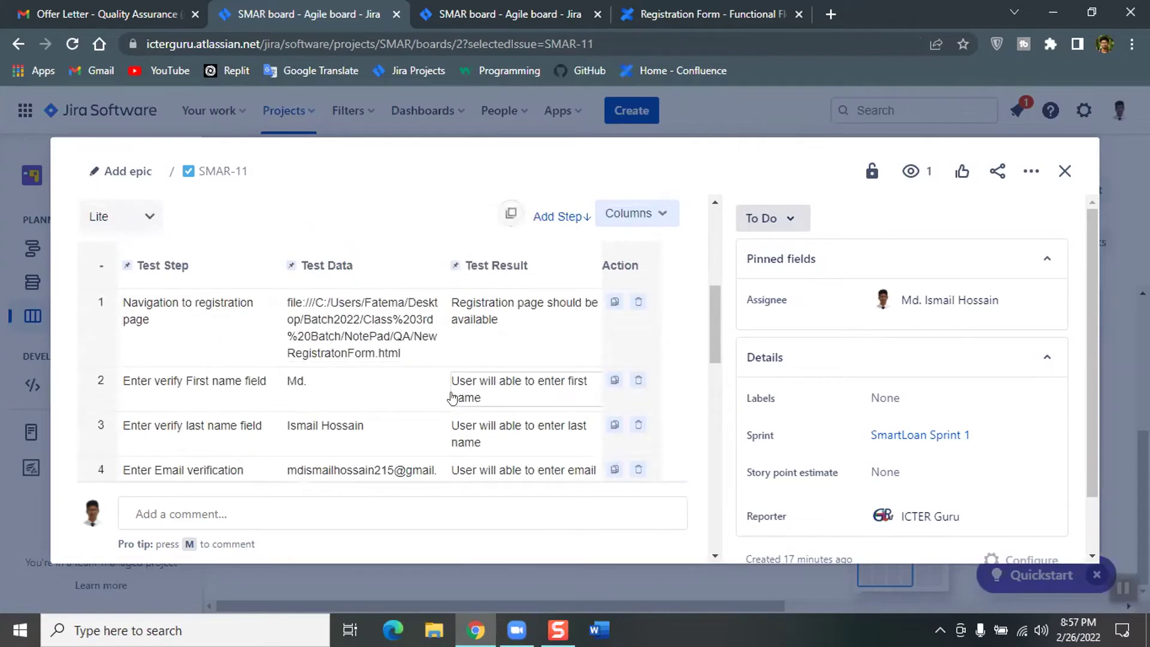
pyautogui.scroll(-5, 448, 411)
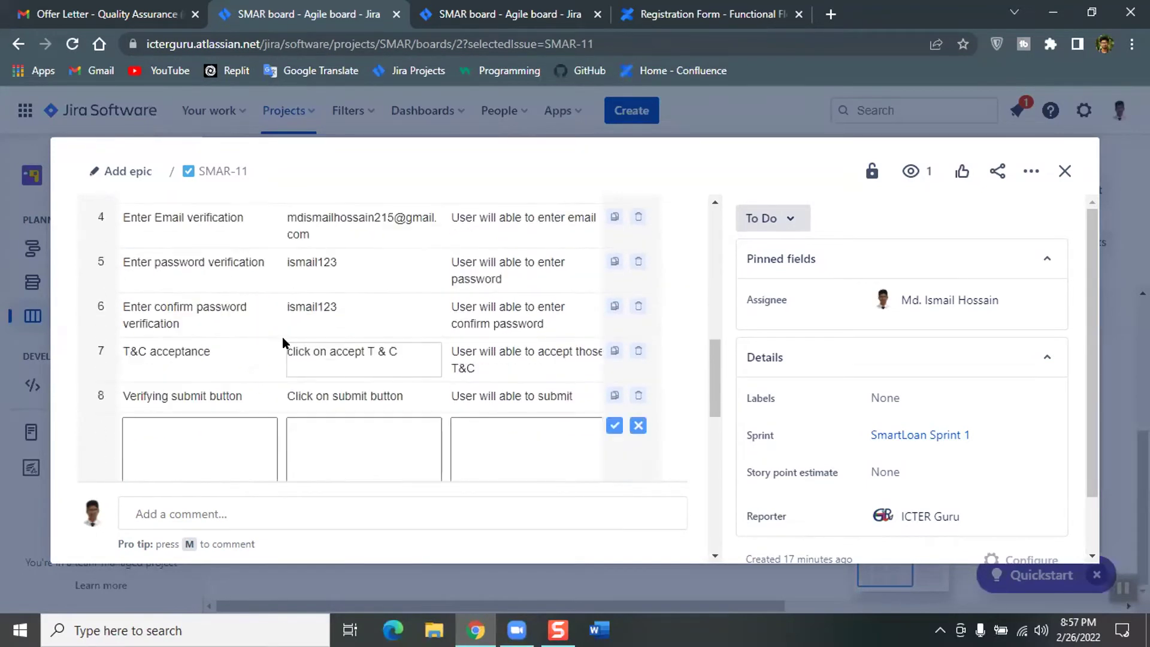
pyautogui.scroll(2, 287, 336)
pyautogui.scroll(3, 344, 311)
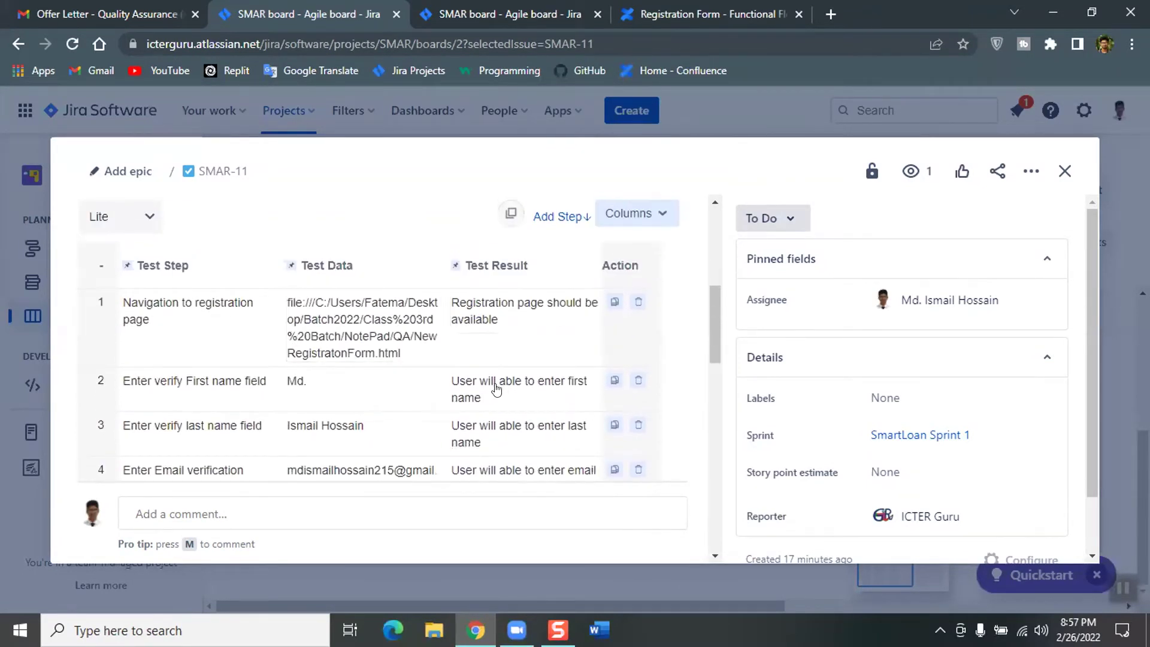
pyautogui.scroll(-8, 377, 346)
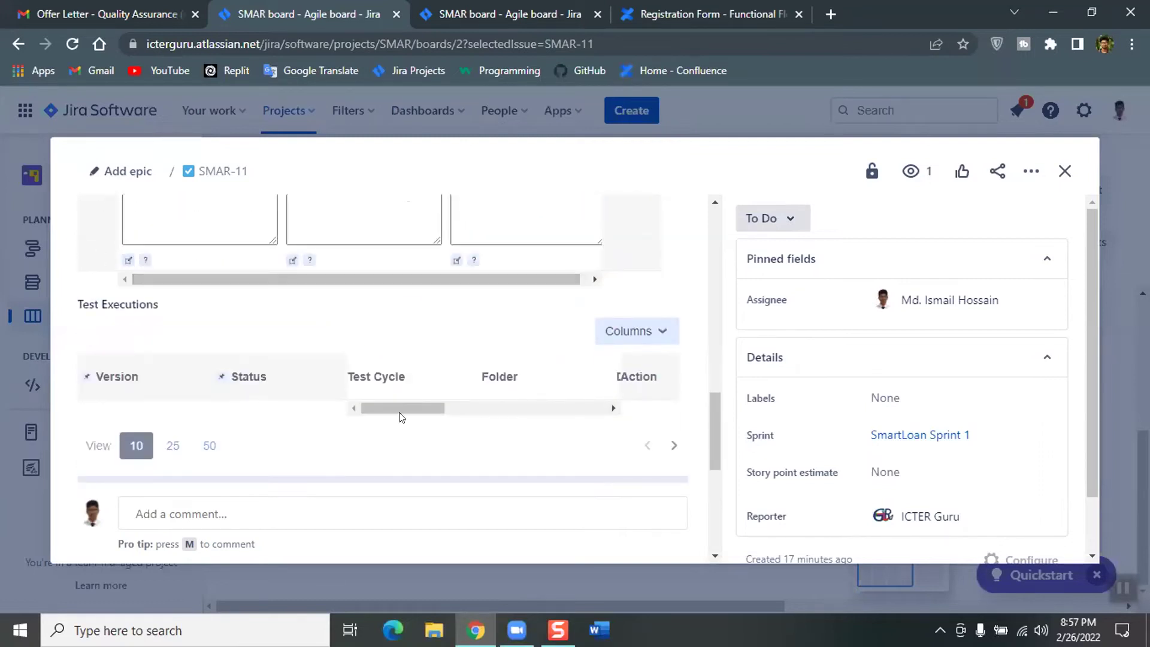
# Expand Test Executions to confirm none exist, then close SMAR-11 back to the board
pyautogui.doubleClick(128, 303)
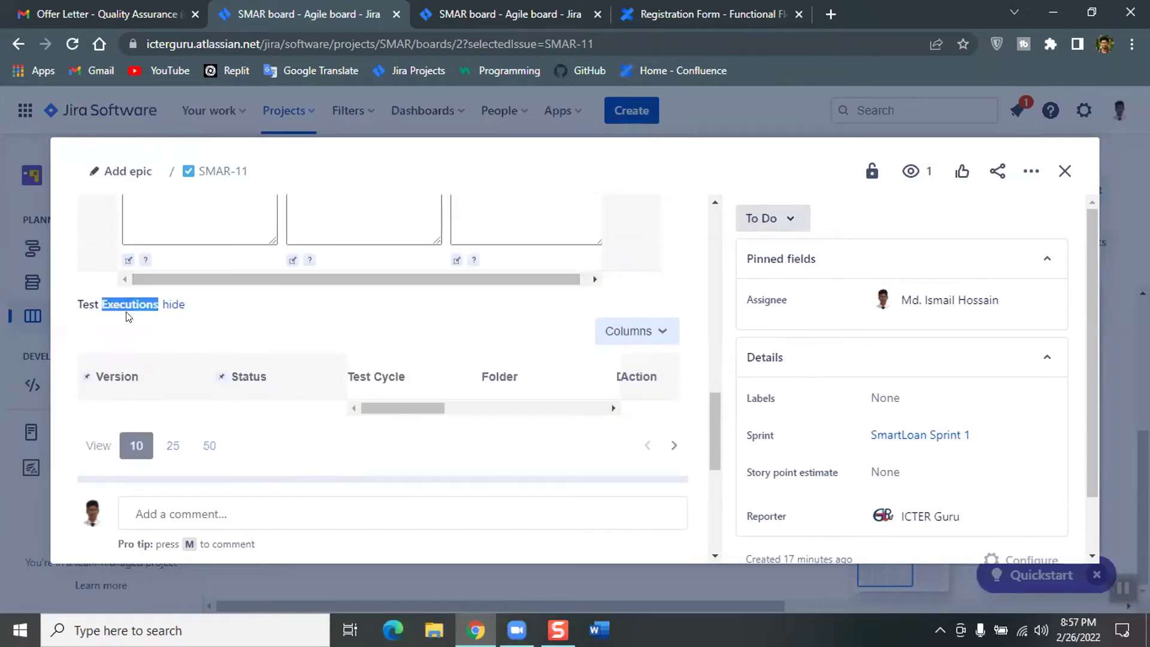
pyautogui.scroll(-2, 138, 360)
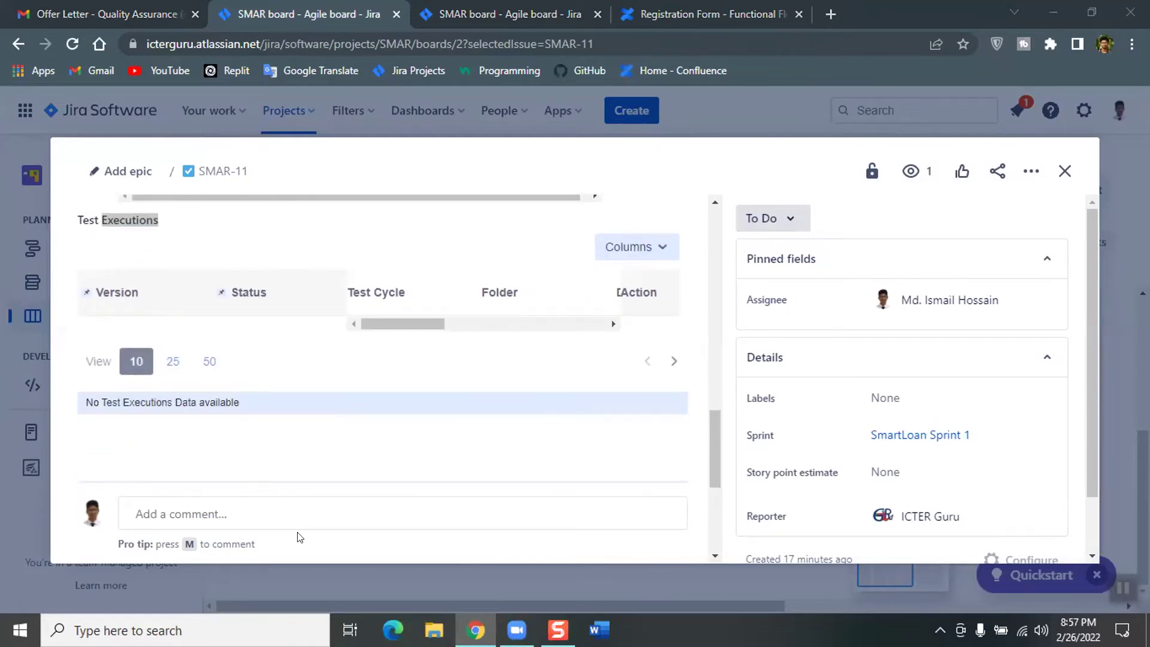
pyautogui.scroll(-2, 211, 395)
pyautogui.scroll(4, 154, 342)
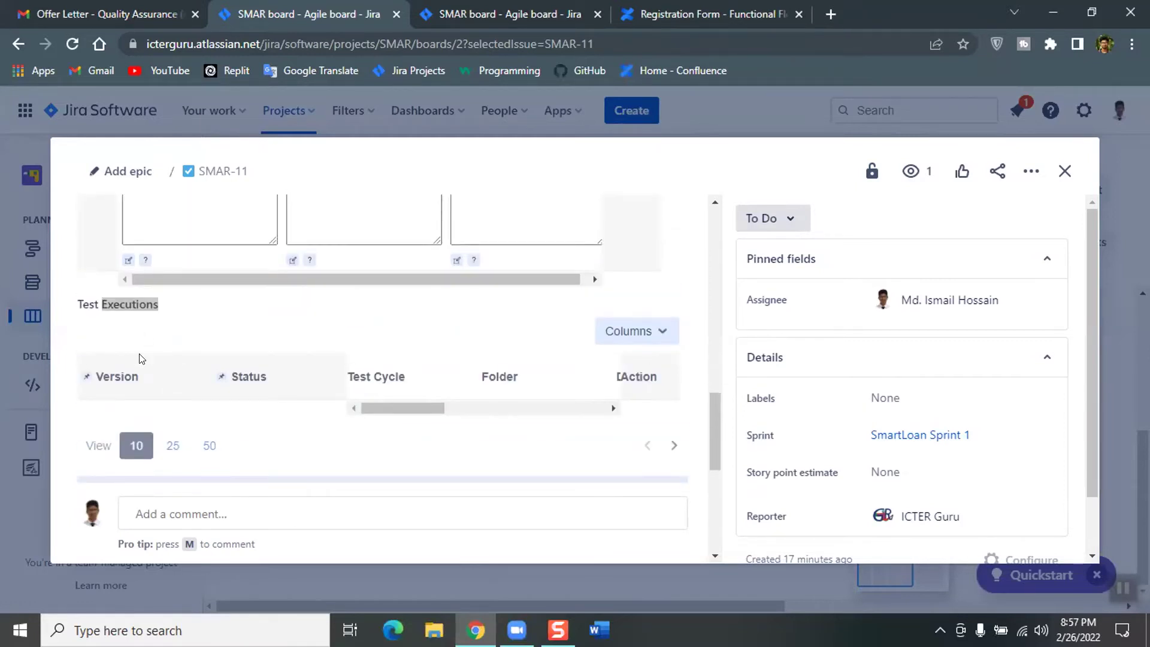
pyautogui.click(78, 307)
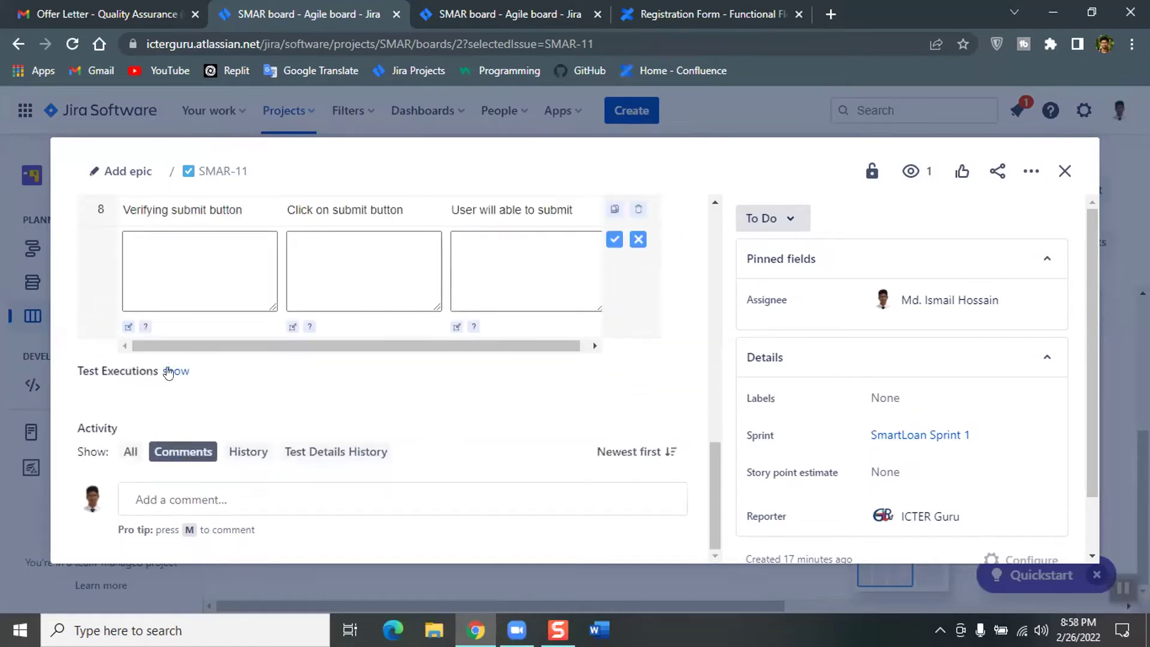
pyautogui.click(168, 373)
pyautogui.scroll(-2, 203, 407)
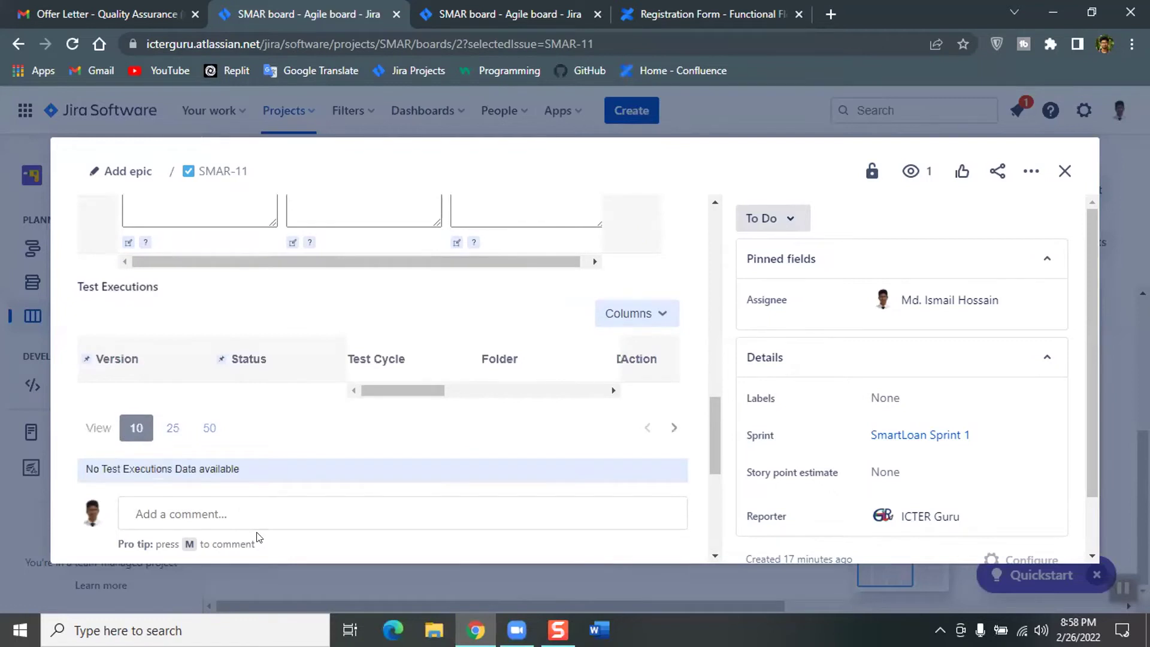
pyautogui.scroll(-3, 258, 438)
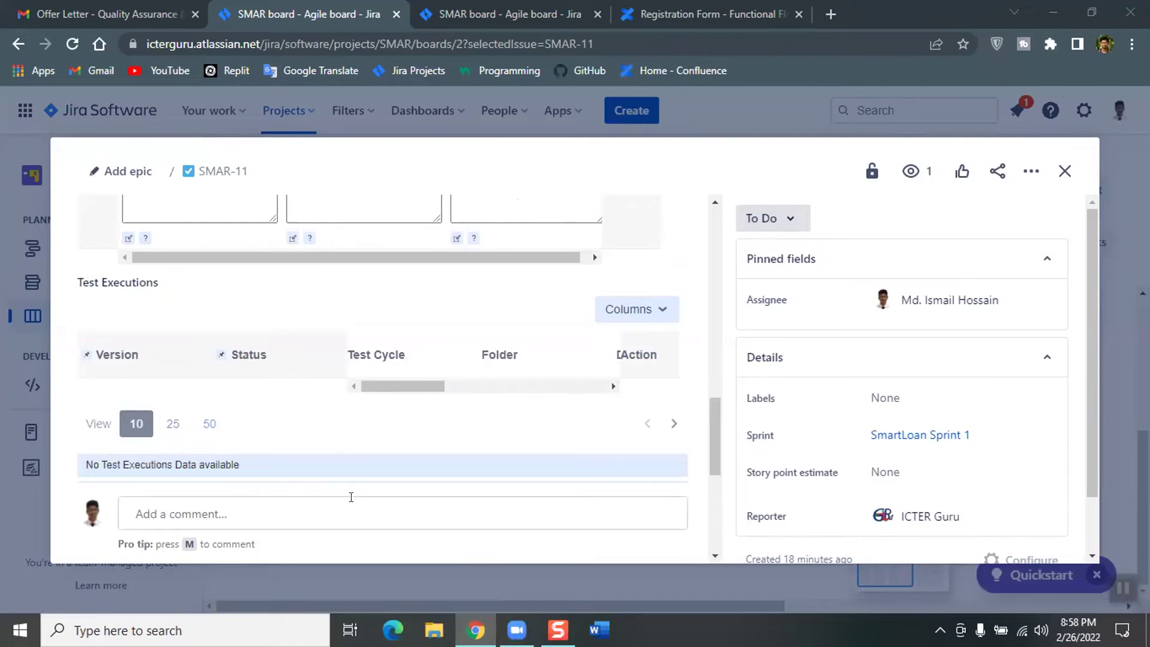
pyautogui.scroll(-3, 347, 495)
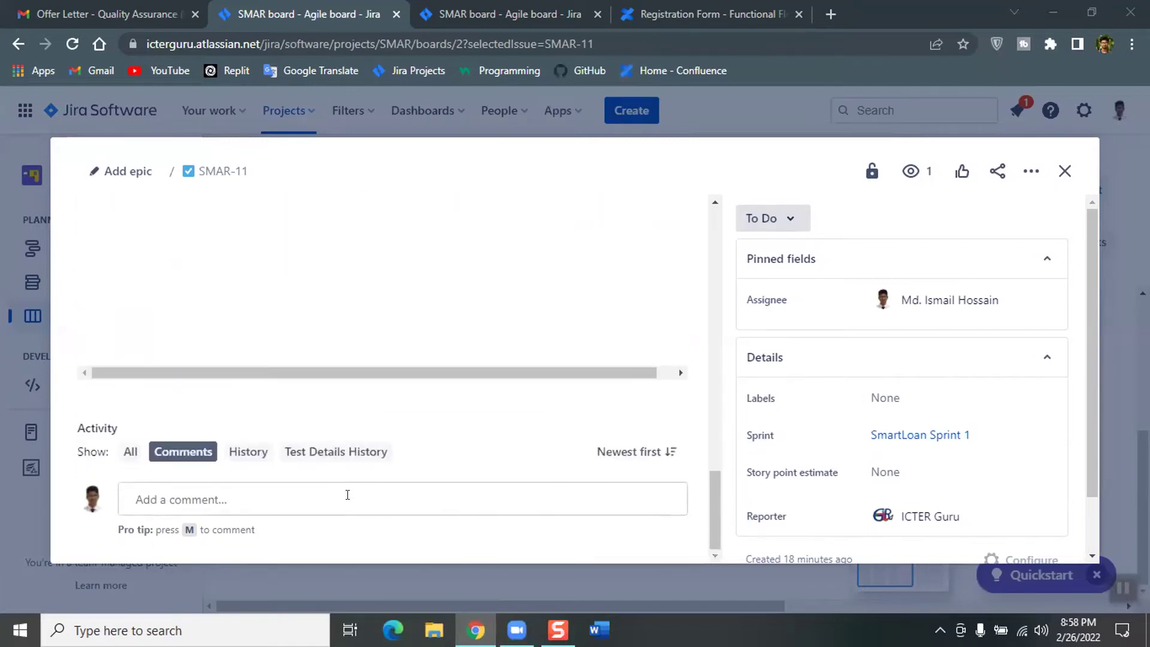
pyautogui.scroll(5, 464, 359)
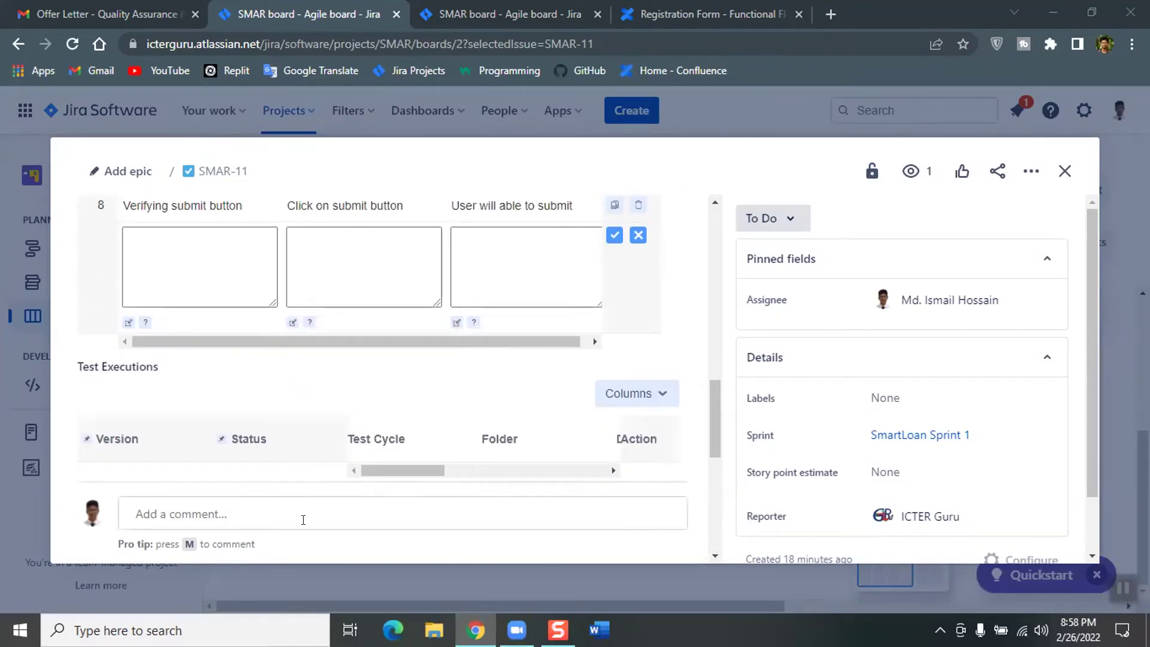
pyautogui.scroll(10, 289, 413)
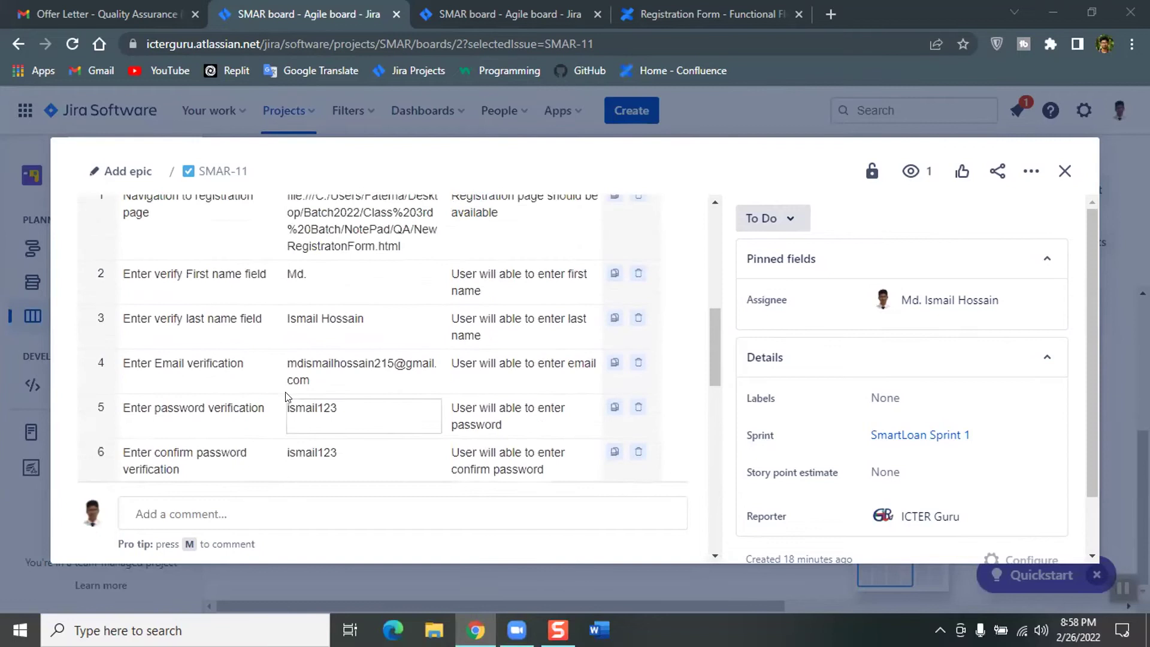
pyautogui.scroll(-6, 261, 369)
pyautogui.scroll(5, 261, 369)
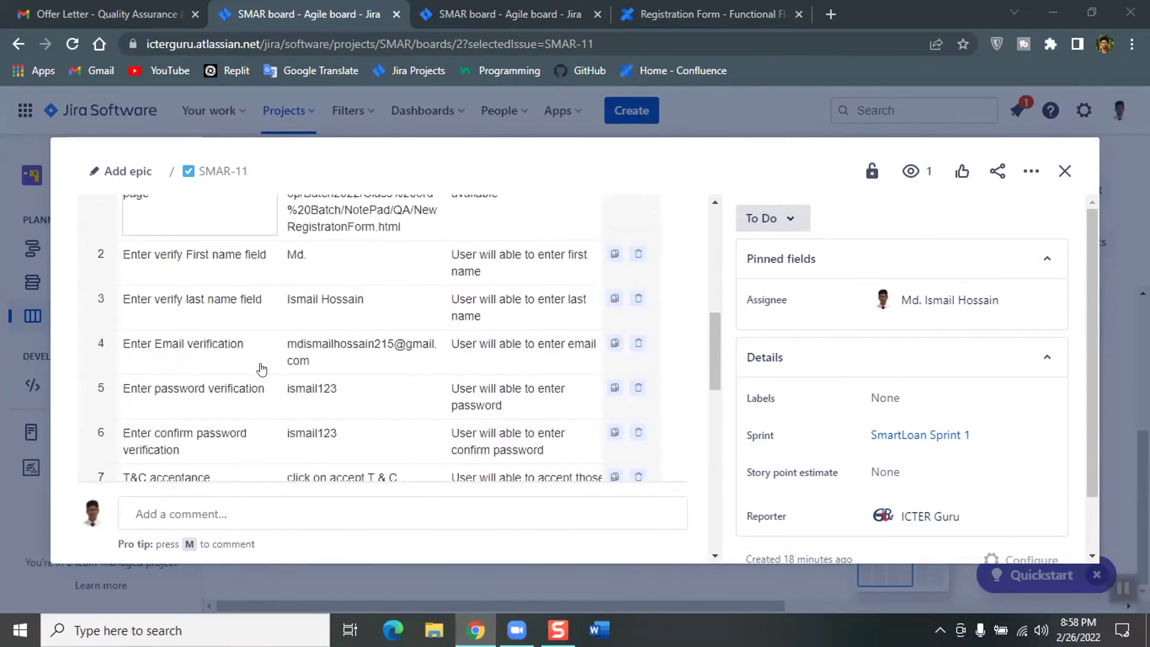
pyautogui.scroll(-2, 261, 368)
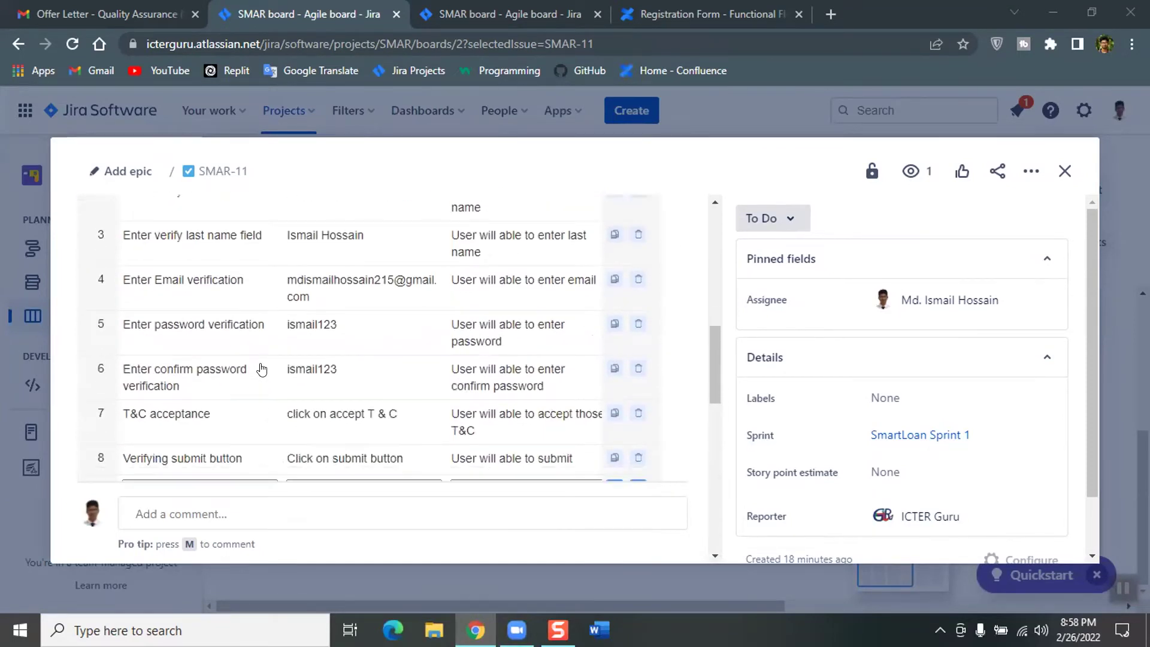
pyautogui.click(299, 480)
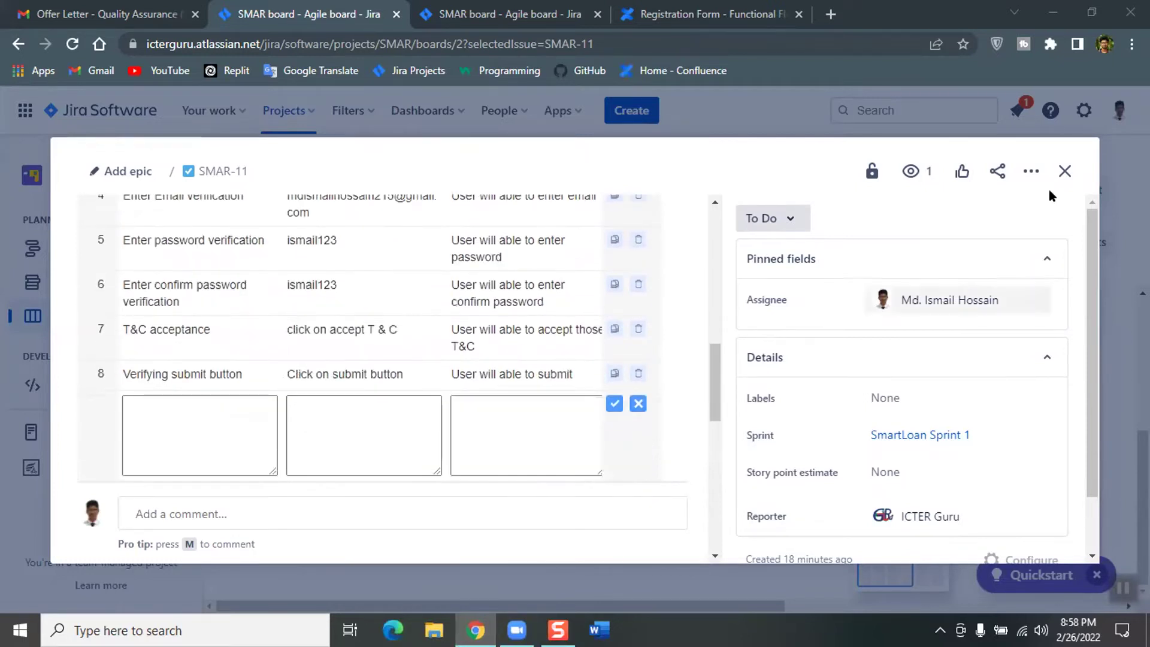
pyautogui.click(1064, 170)
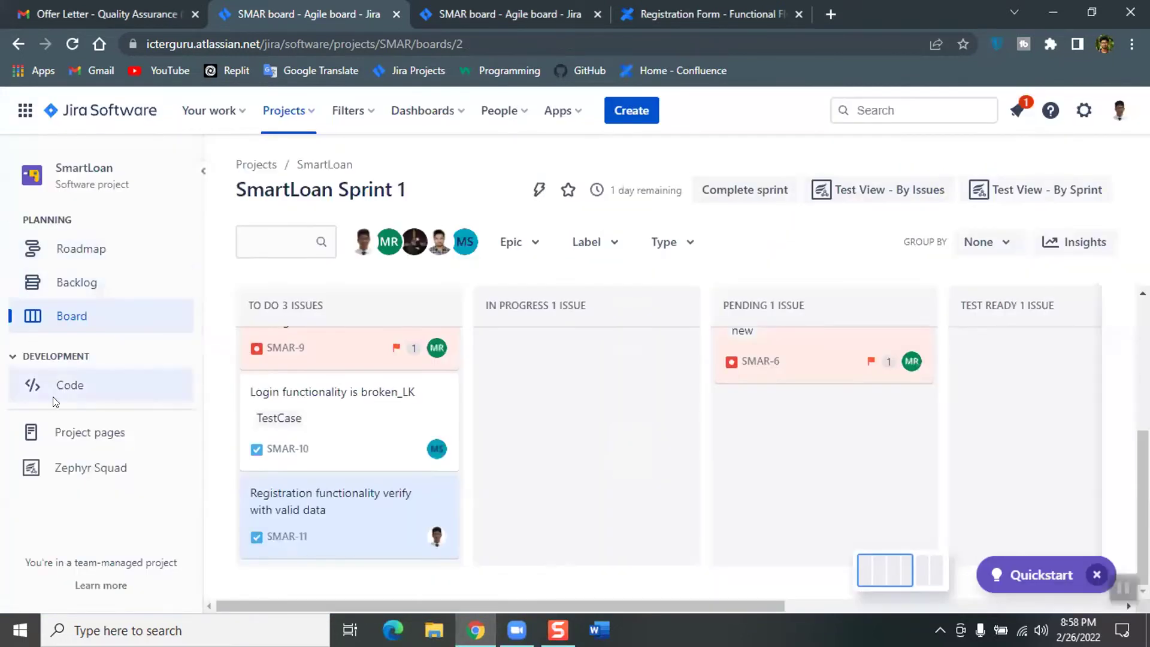
# Open Cycle Summary under Zephyr Squad in the SmartLoan project sidebar
pyautogui.click(80, 469)
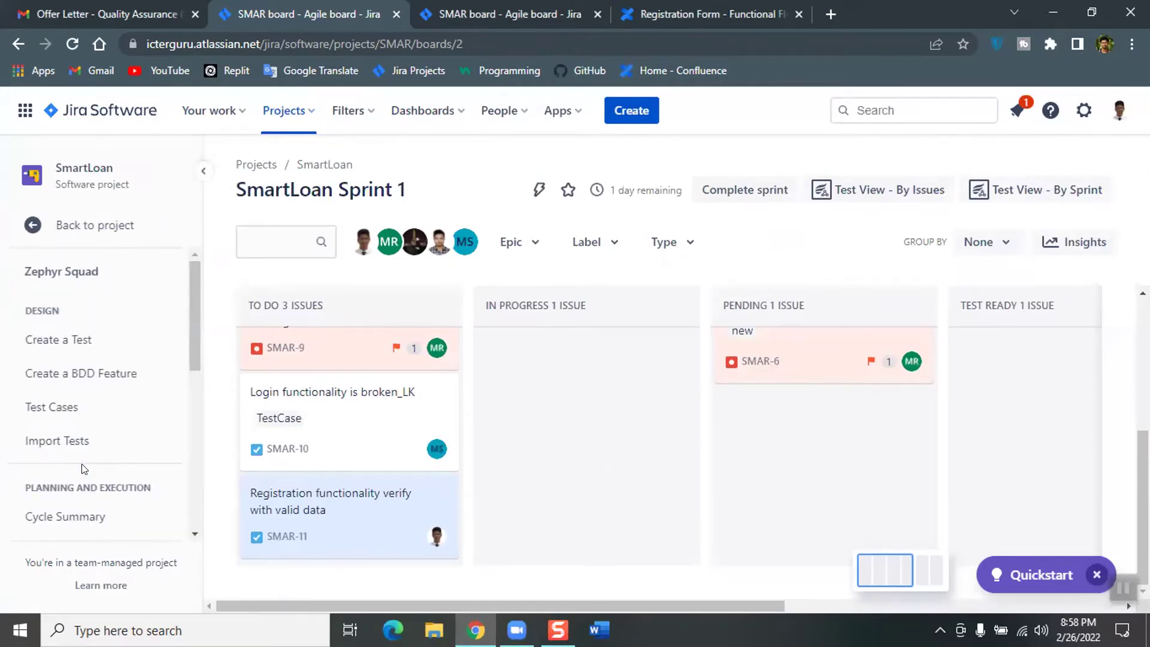
pyautogui.scroll(-1, 77, 457)
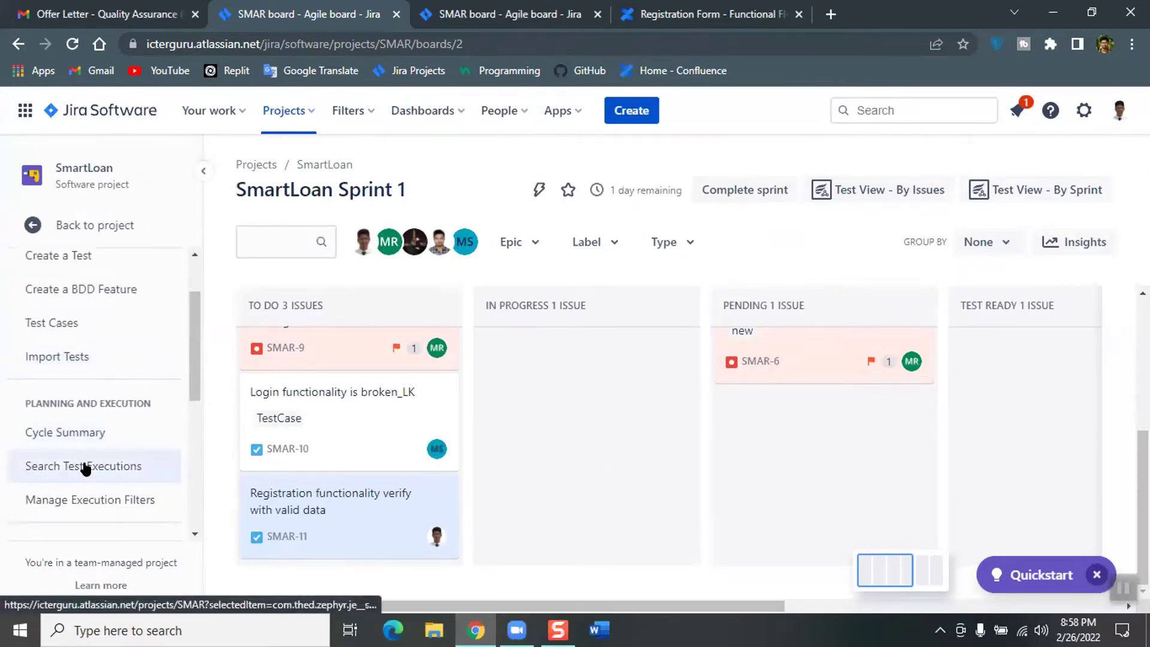
pyautogui.click(75, 444)
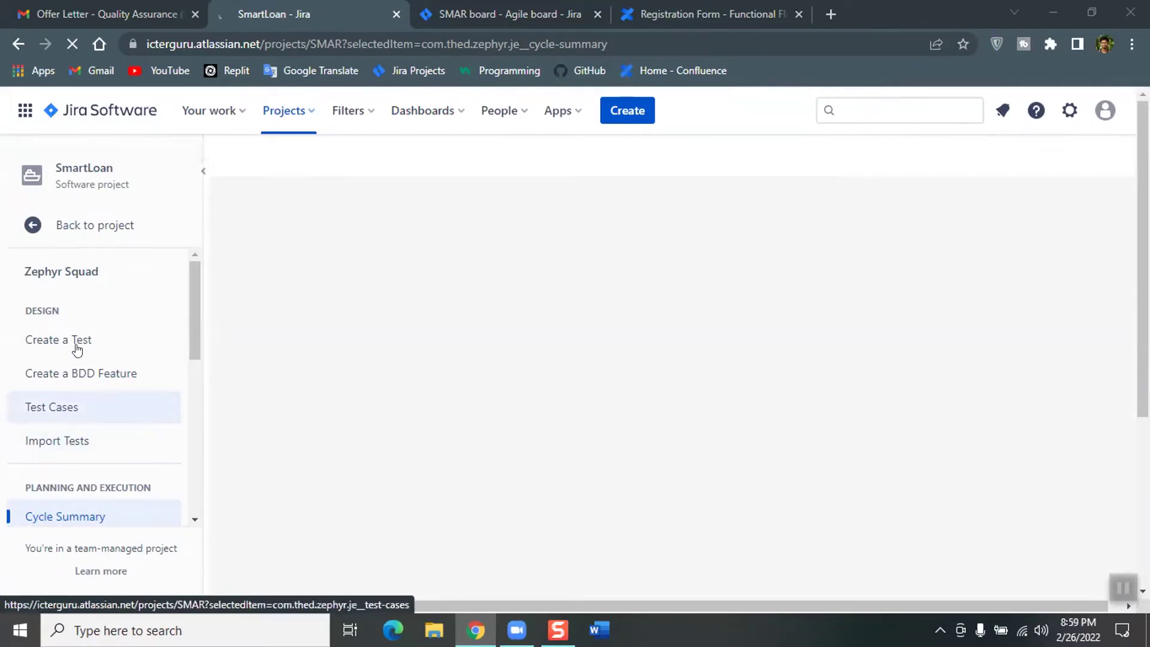
pyautogui.scroll(-2, 74, 344)
pyautogui.scroll(3, 98, 351)
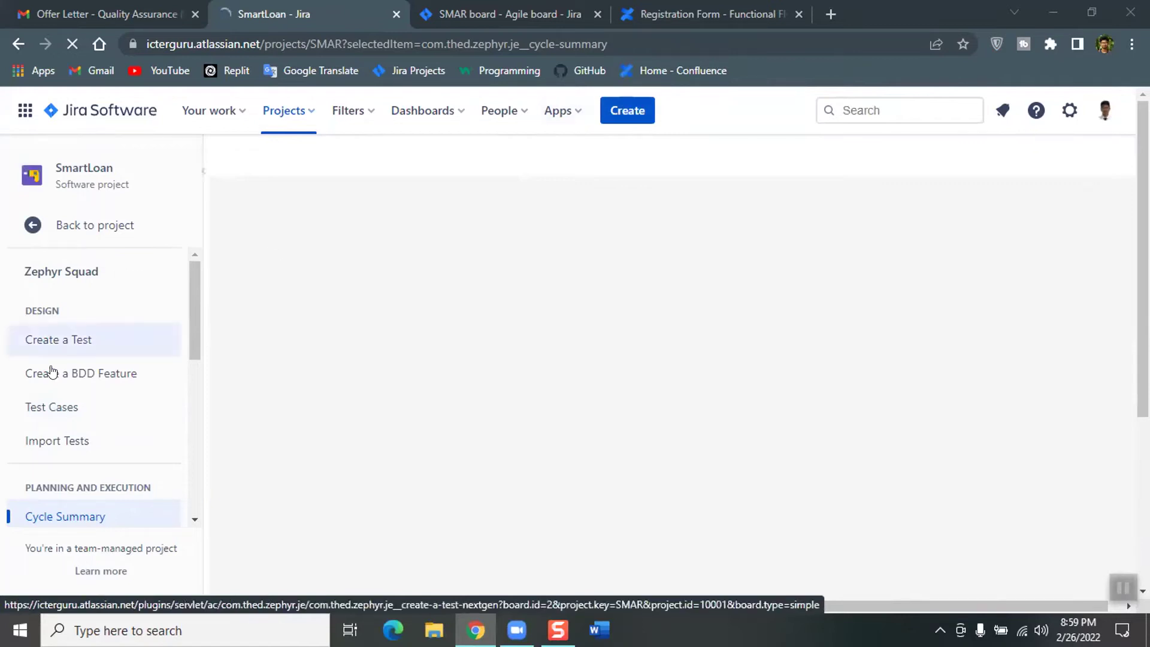
pyautogui.scroll(-3, 56, 387)
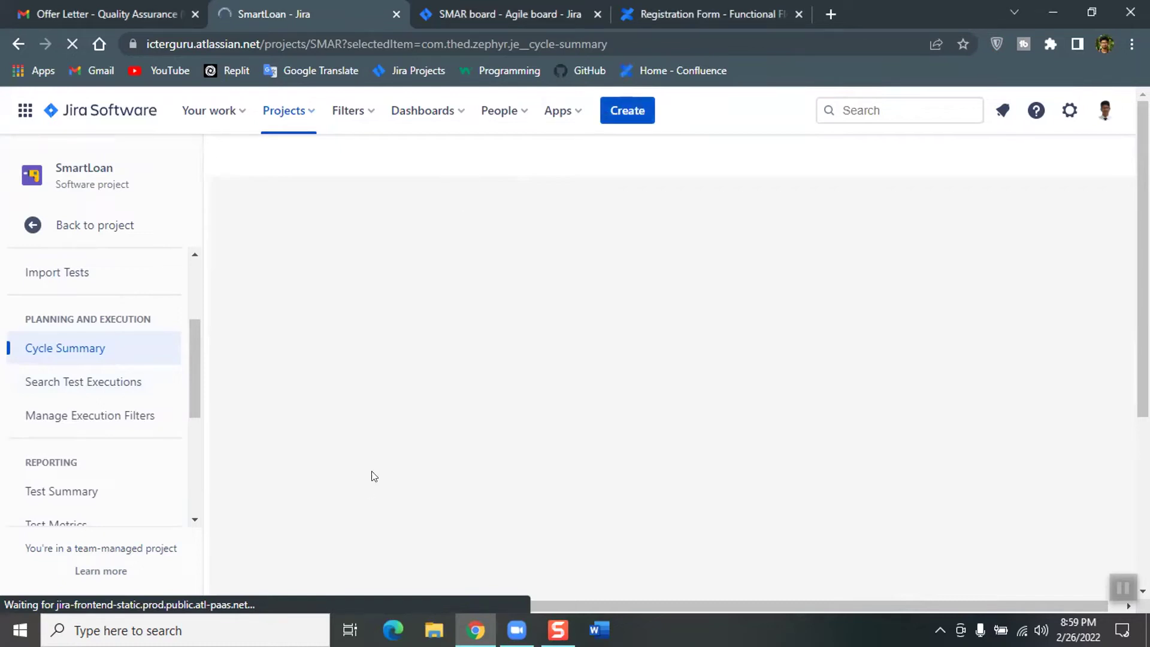
pyautogui.click(605, 117)
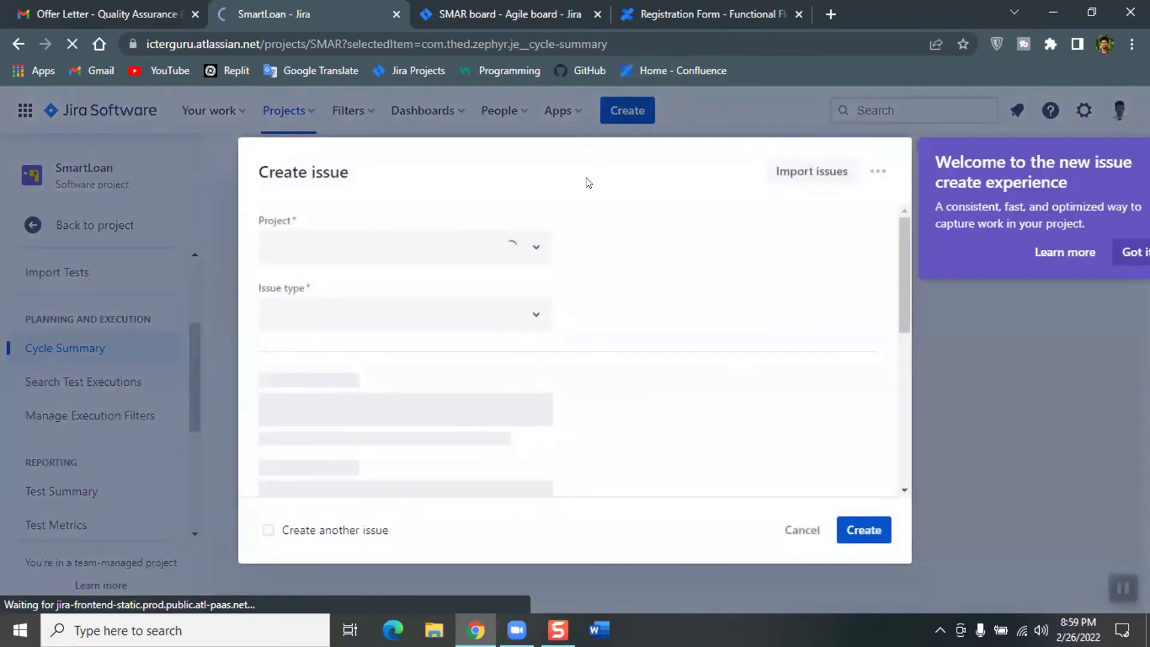
pyautogui.scroll(-3, 451, 304)
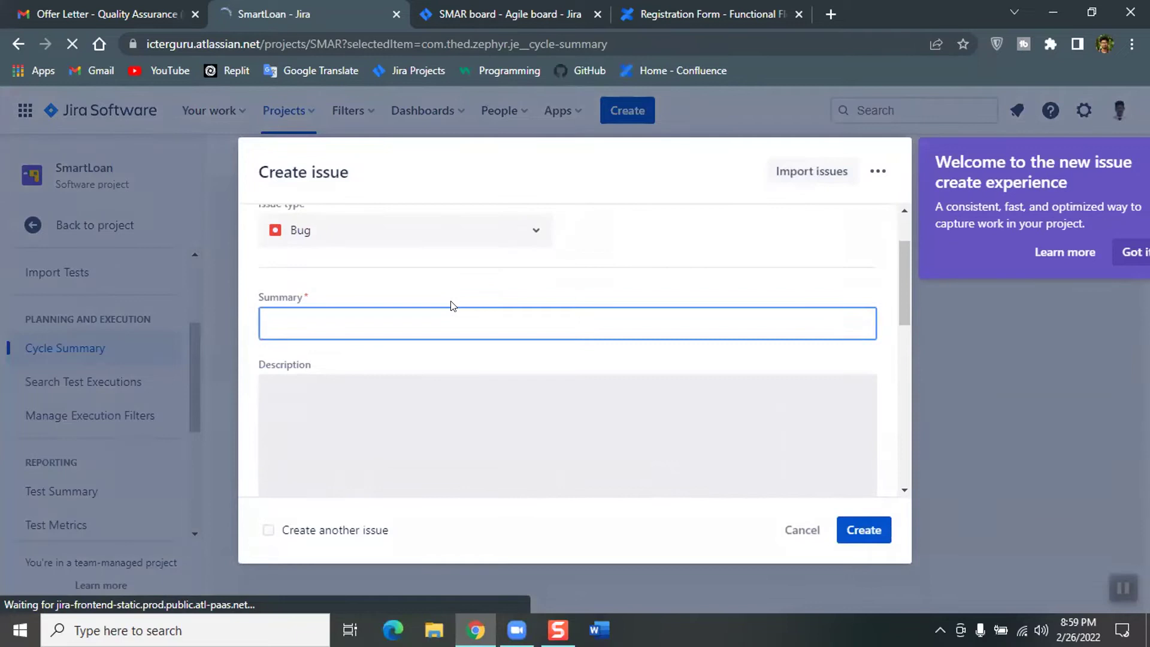
pyautogui.scroll(-5, 452, 306)
pyautogui.scroll(8, 453, 306)
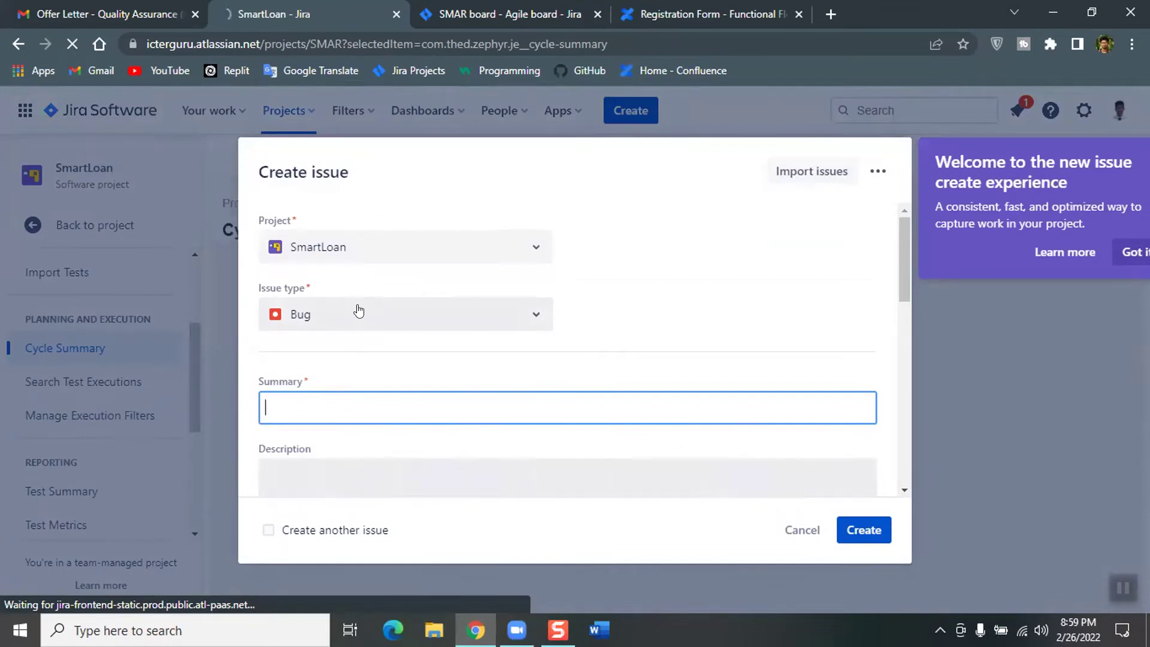
pyautogui.click(358, 311)
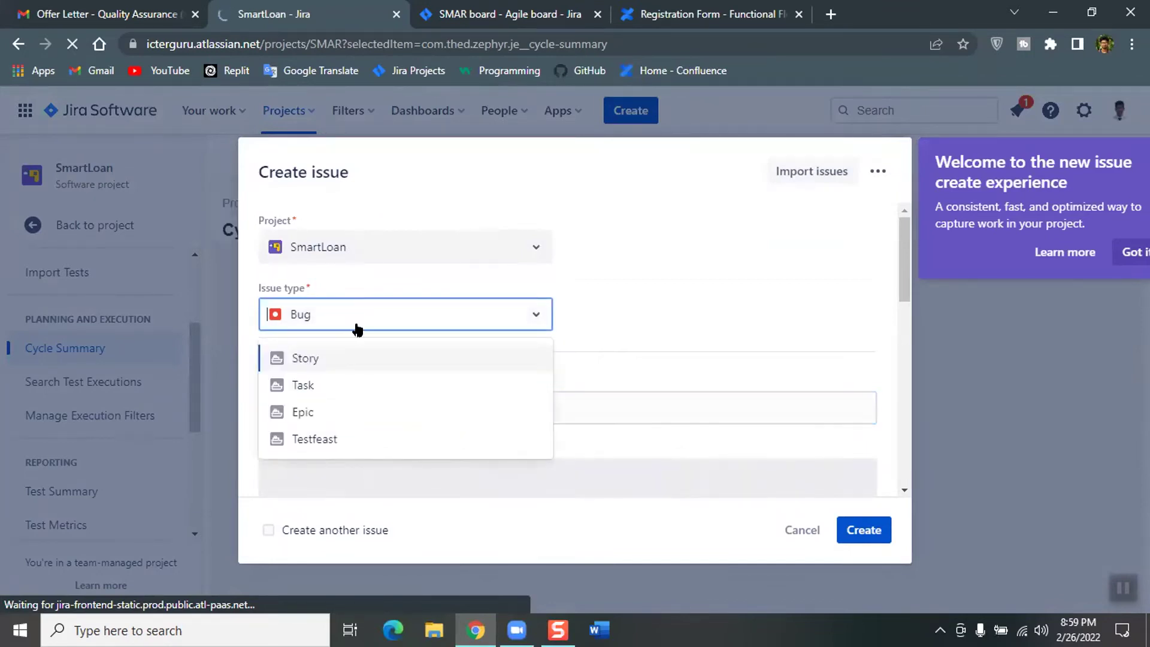
pyautogui.click(595, 306)
pyautogui.scroll(-1, 407, 358)
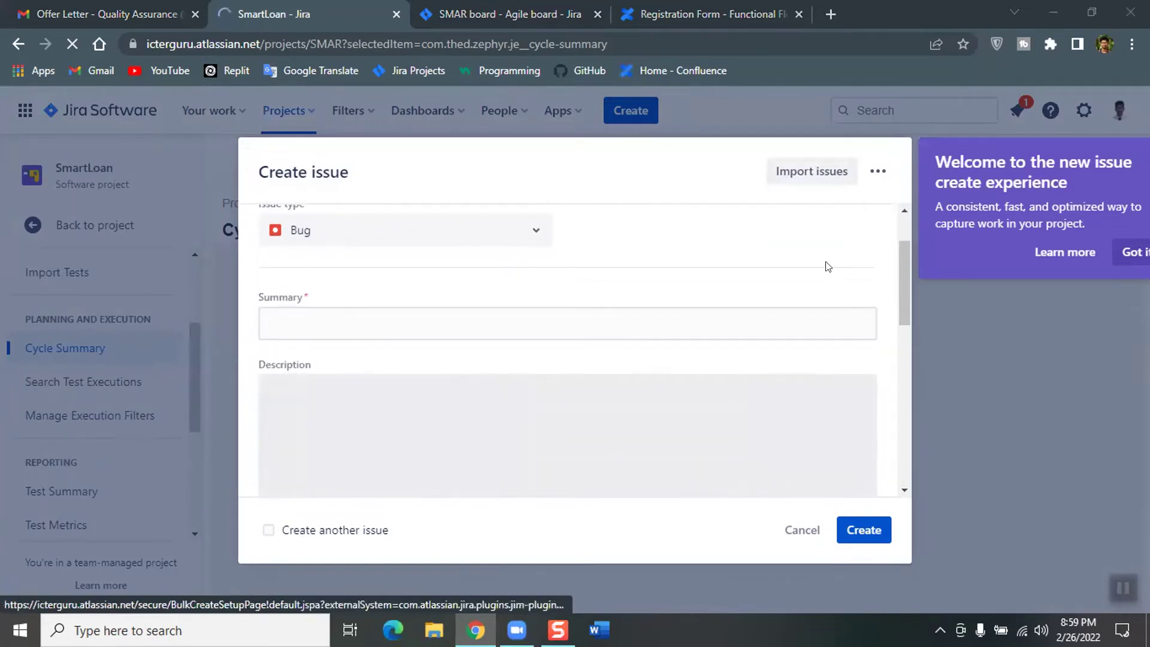
pyautogui.scroll(1, 825, 264)
pyautogui.click(803, 531)
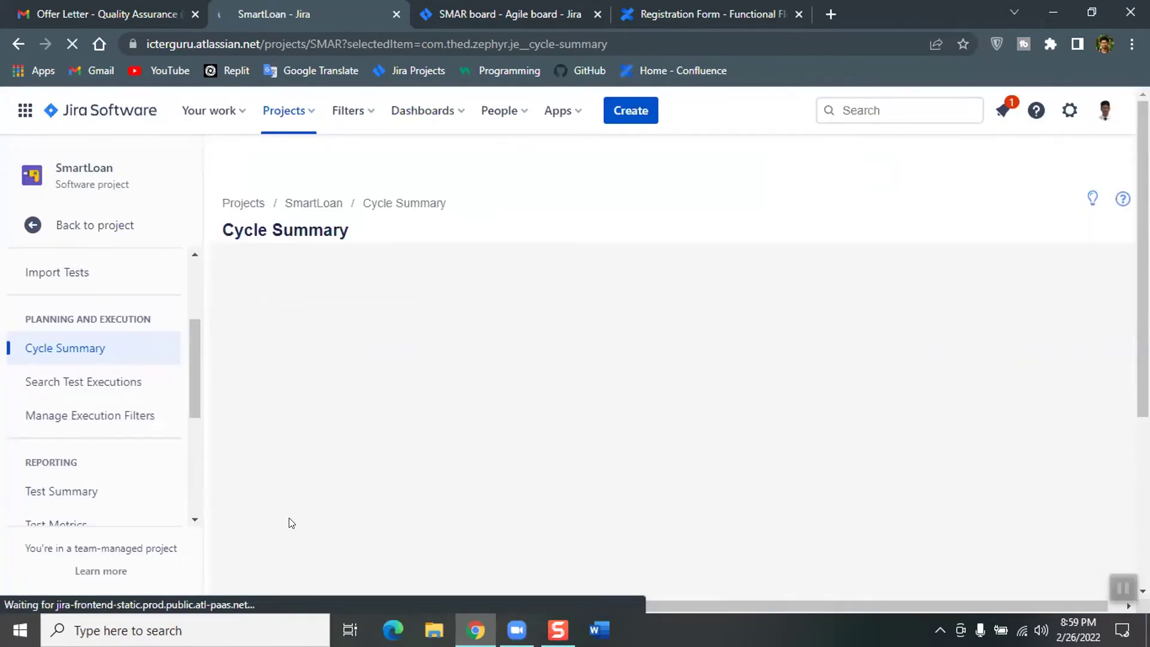
# Open the Add Tests to Cycle dialog from the Cycle Summary page
pyautogui.scroll(3, 92, 301)
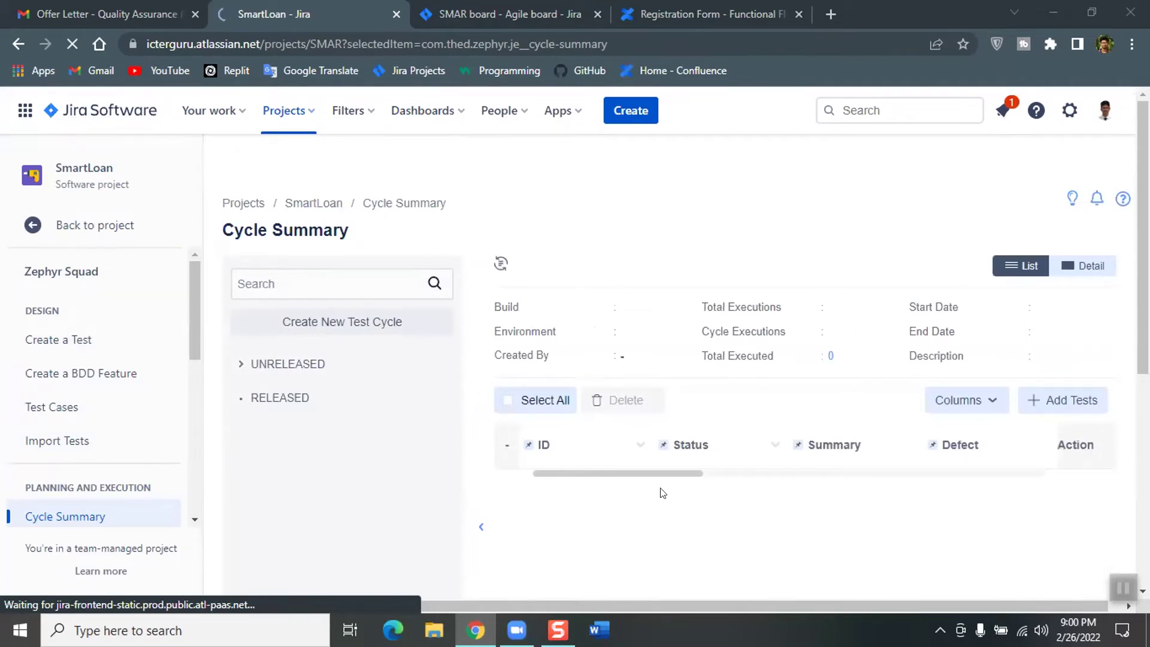
pyautogui.scroll(-1, 753, 392)
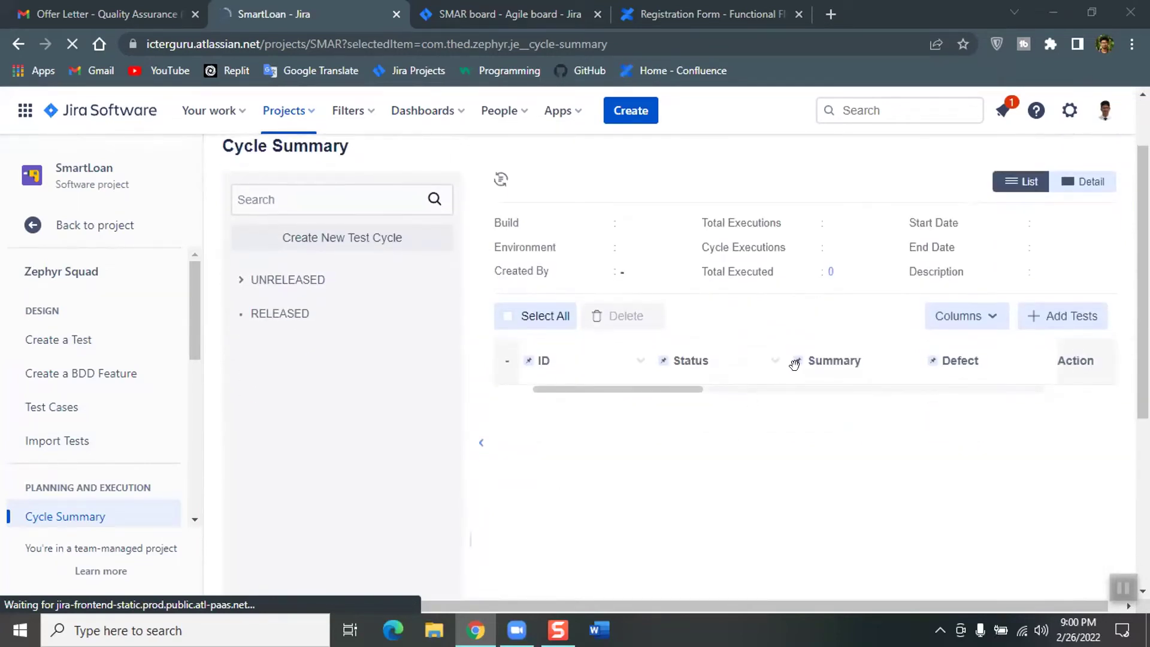
pyautogui.scroll(1, 642, 413)
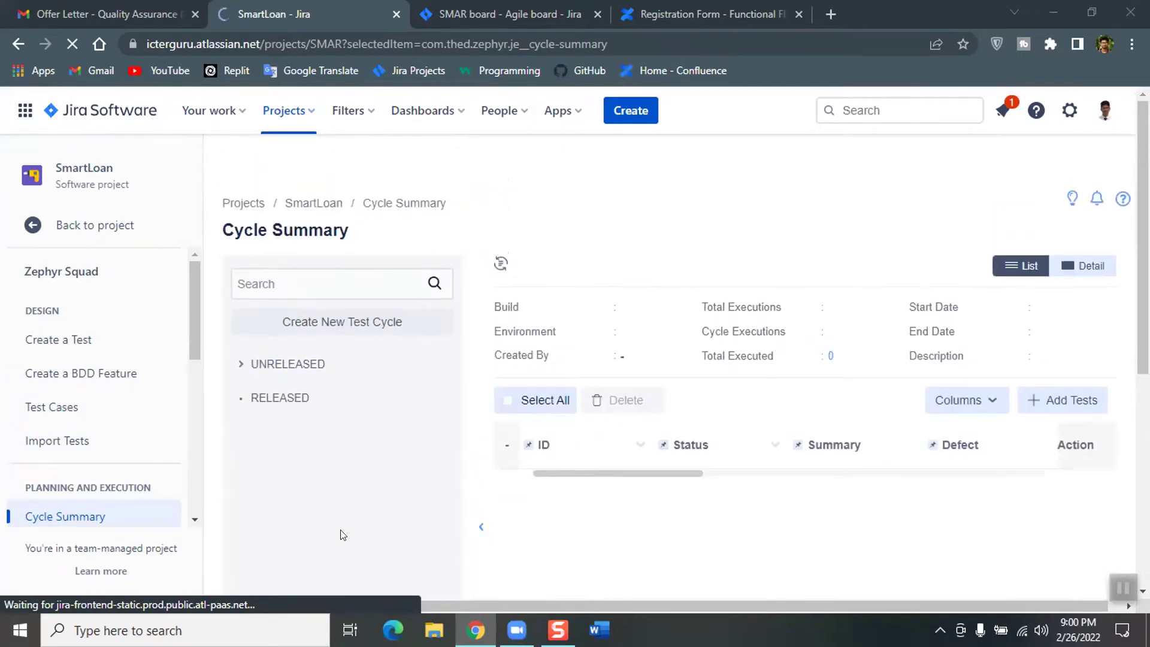
pyautogui.click(1078, 400)
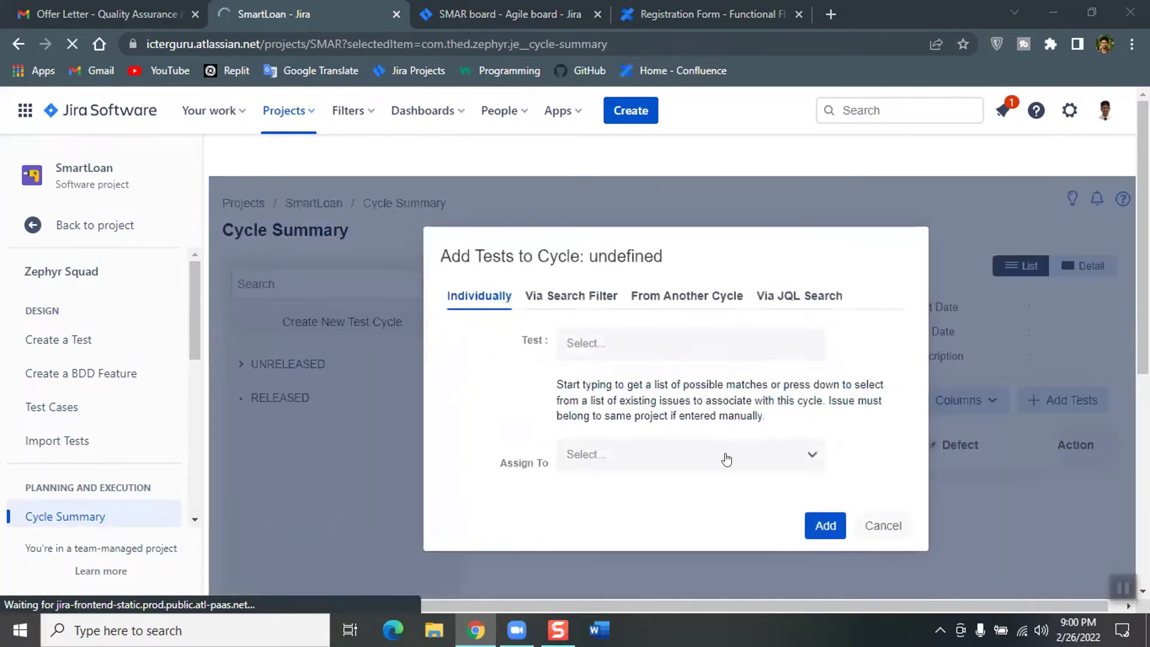
# Search 'registrat' in the Test field, choose SMAR-11, and add it to the cycle
pyautogui.click(626, 343)
pyautogui.click(505, 358)
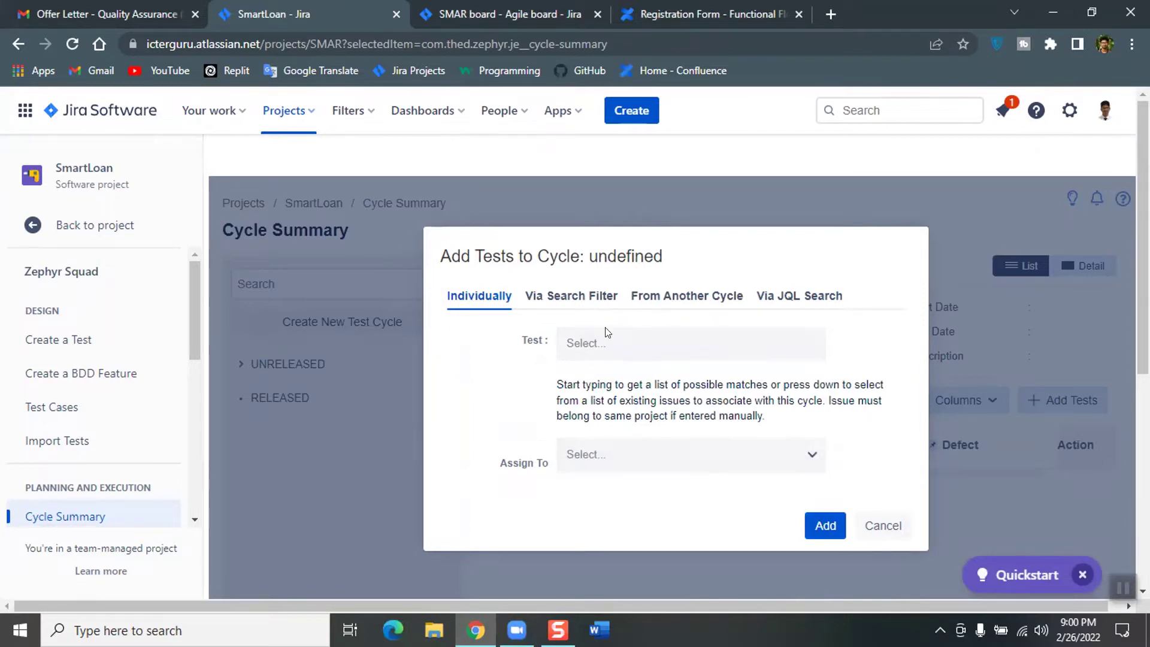
pyautogui.click(612, 351)
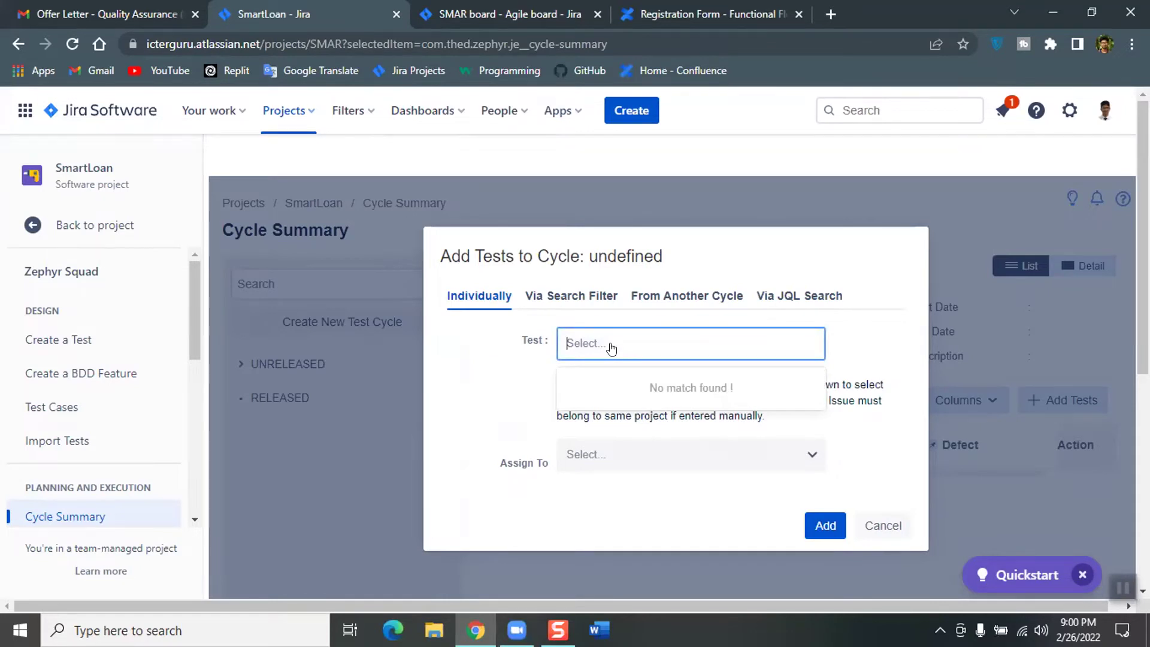
pyautogui.write('regi')
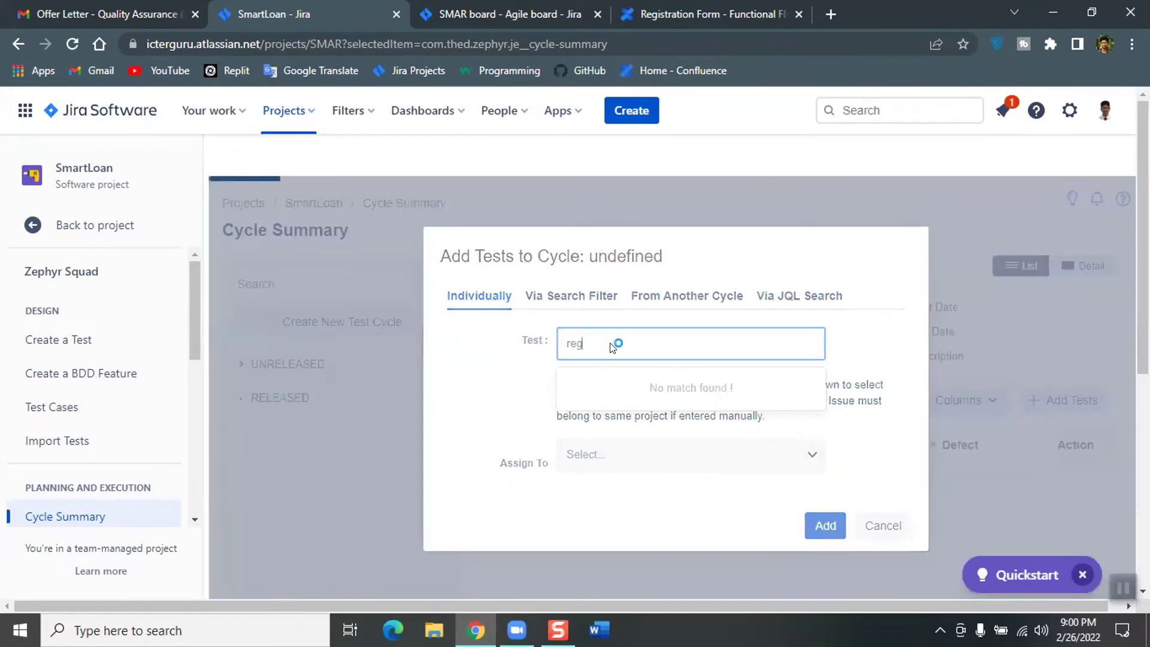
pyautogui.write('strat')
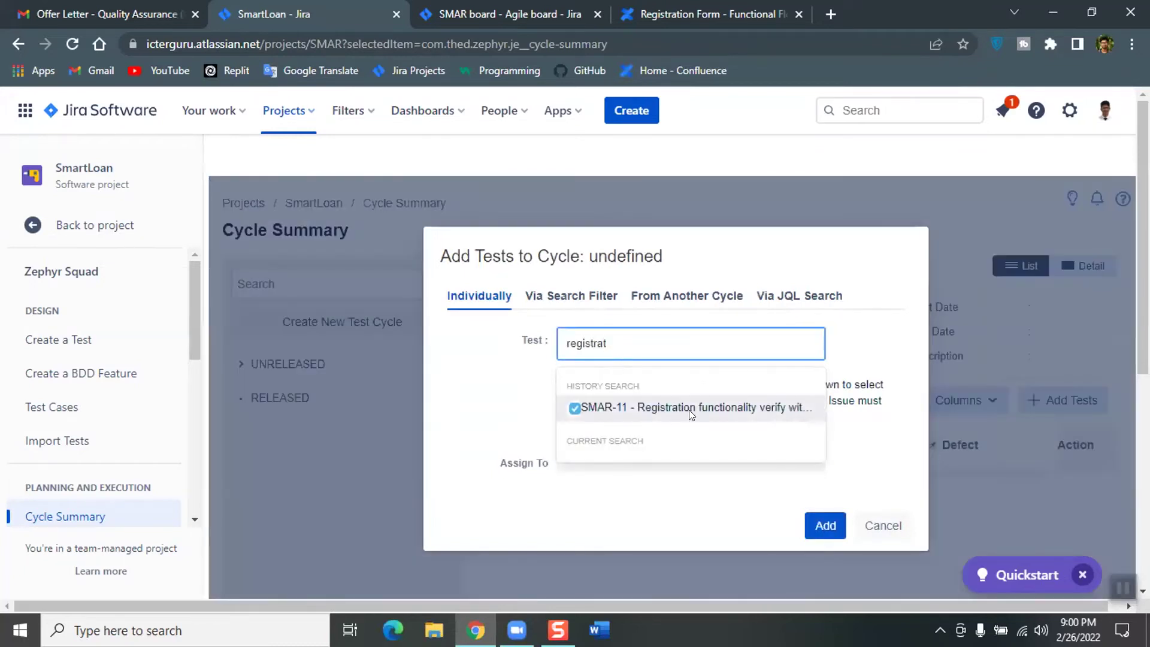
pyautogui.click(690, 407)
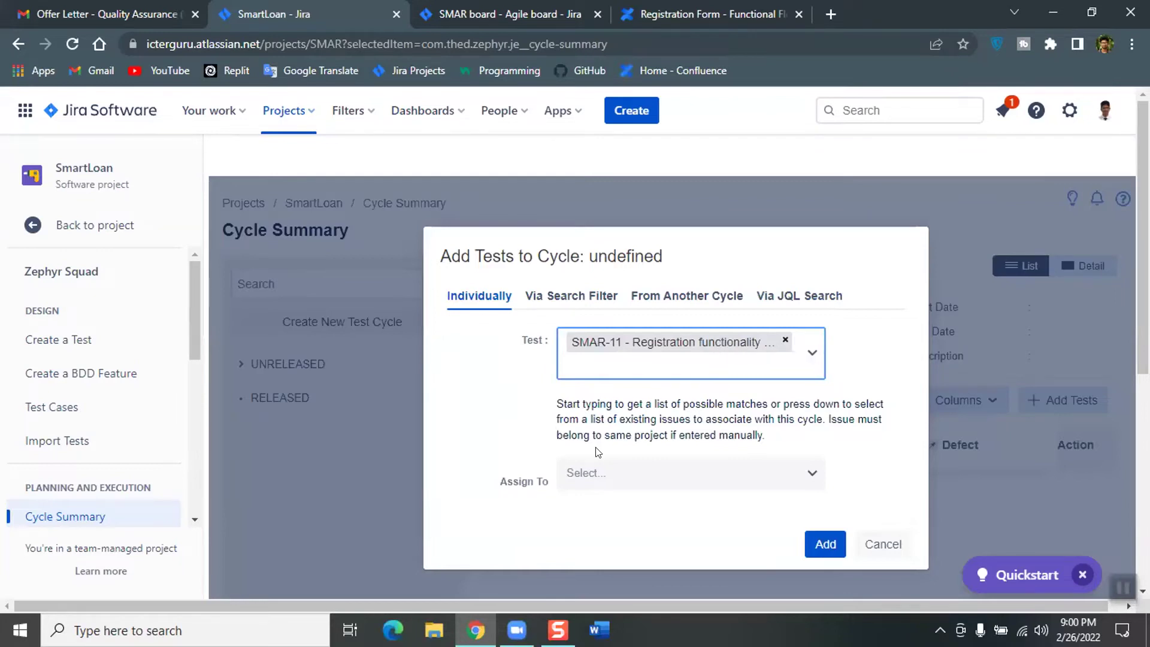
pyautogui.click(822, 543)
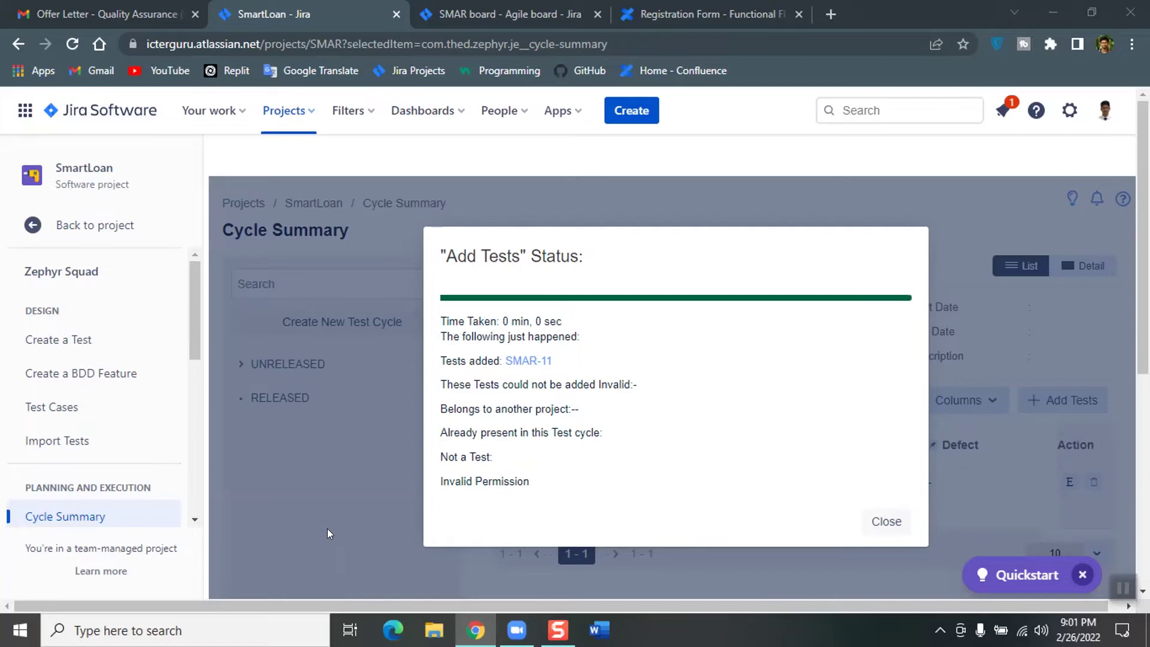
# Dismiss the Add Tests status and open SMAR-11's execution page, leaving it UNEXECUTED
pyautogui.click(887, 523)
pyautogui.scroll(-2, 758, 470)
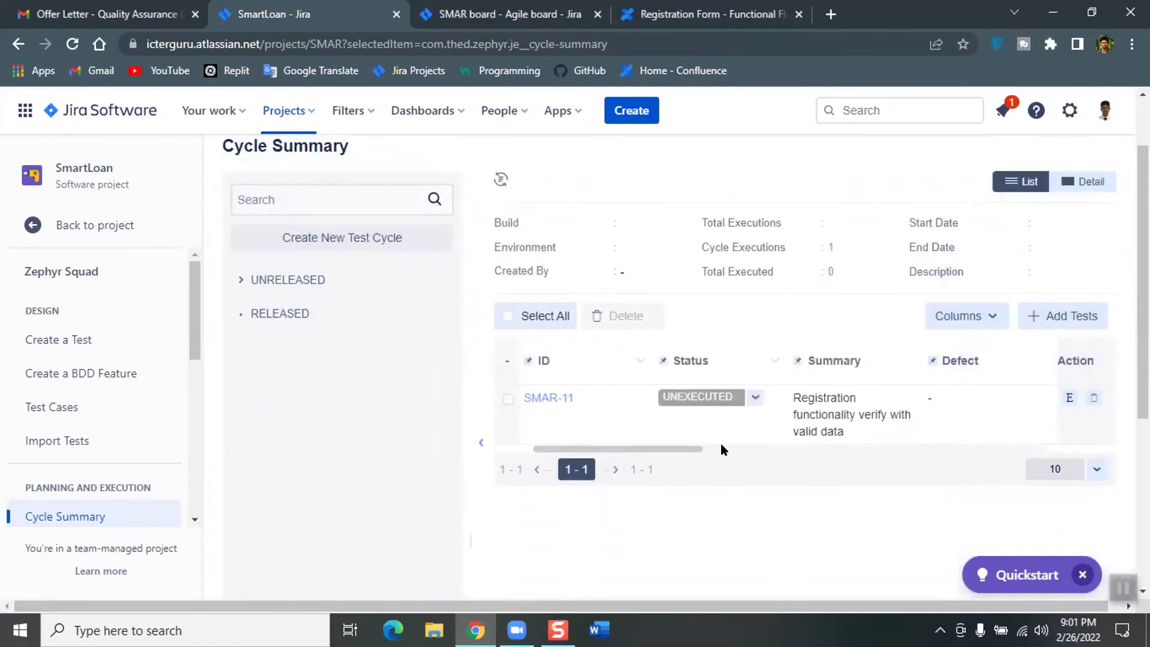
pyautogui.click(753, 398)
pyautogui.click(793, 472)
pyautogui.click(1069, 399)
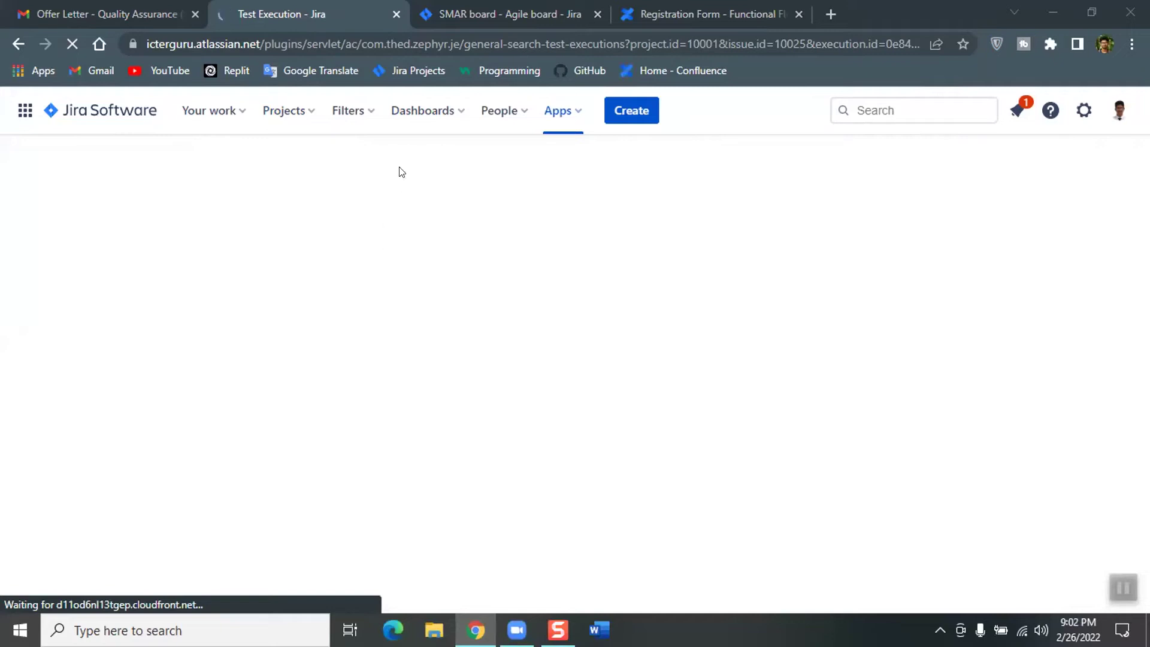
# Close the unrelated offer letter tab and collapse the Description on the SMAR-11 execution
pyautogui.click(195, 14)
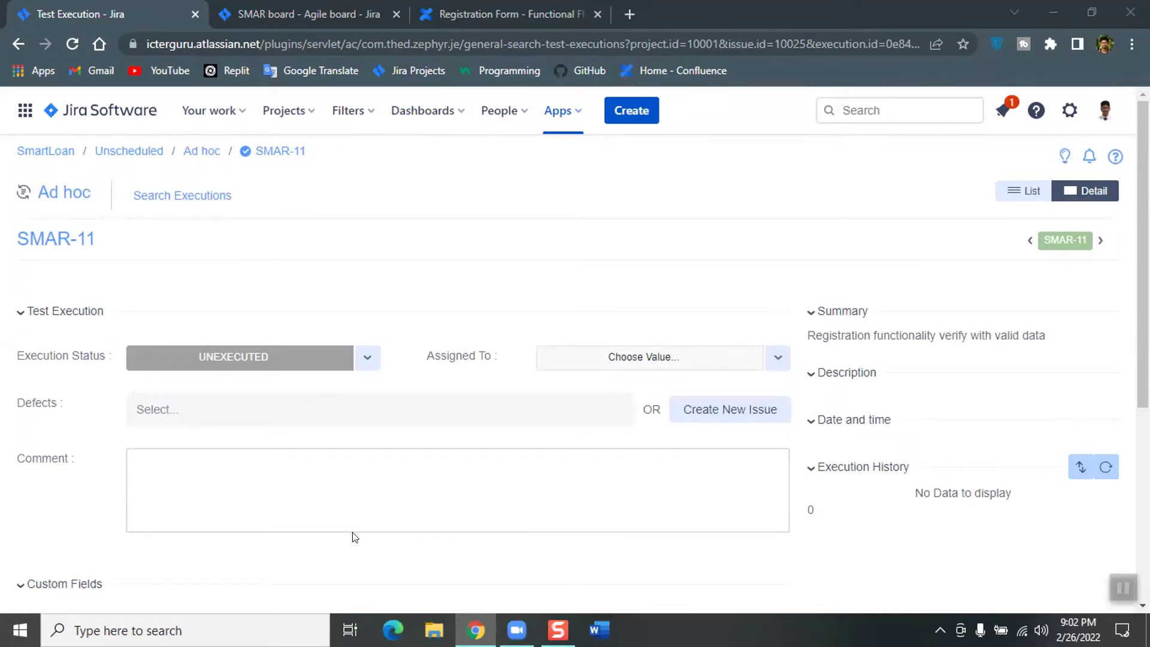
pyautogui.scroll(-3, 390, 530)
pyautogui.scroll(3, 428, 520)
pyautogui.click(809, 373)
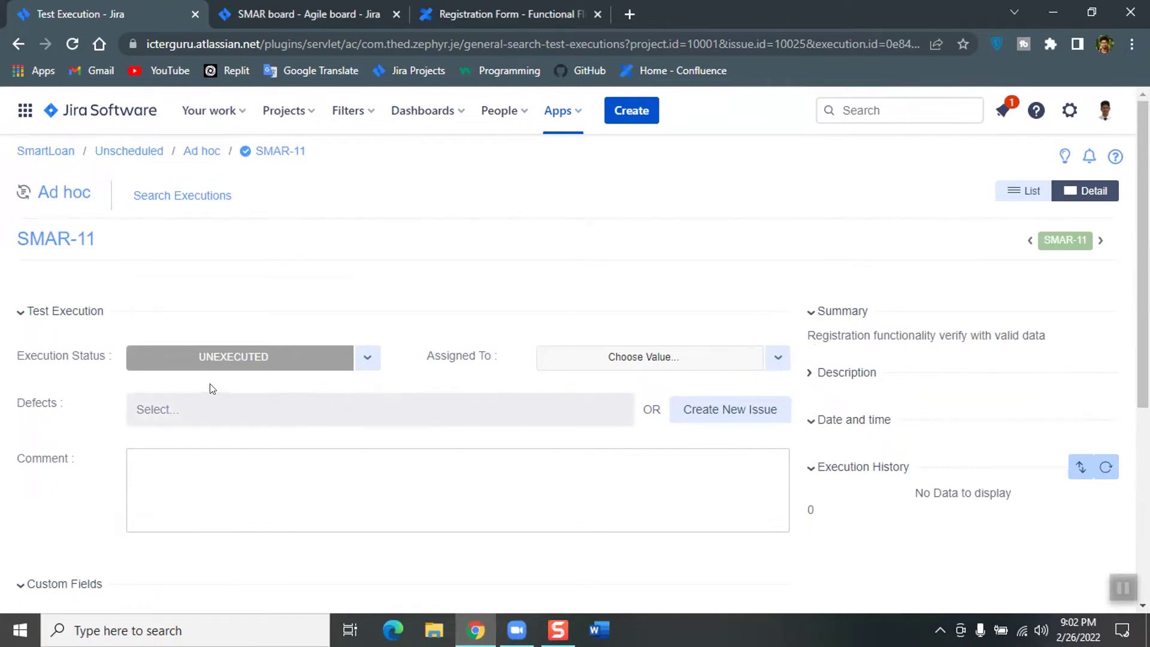
# Review the Test Details table showing registration steps 1–8 as UNEXECUTED with 0 defects
pyautogui.scroll(-5, 367, 445)
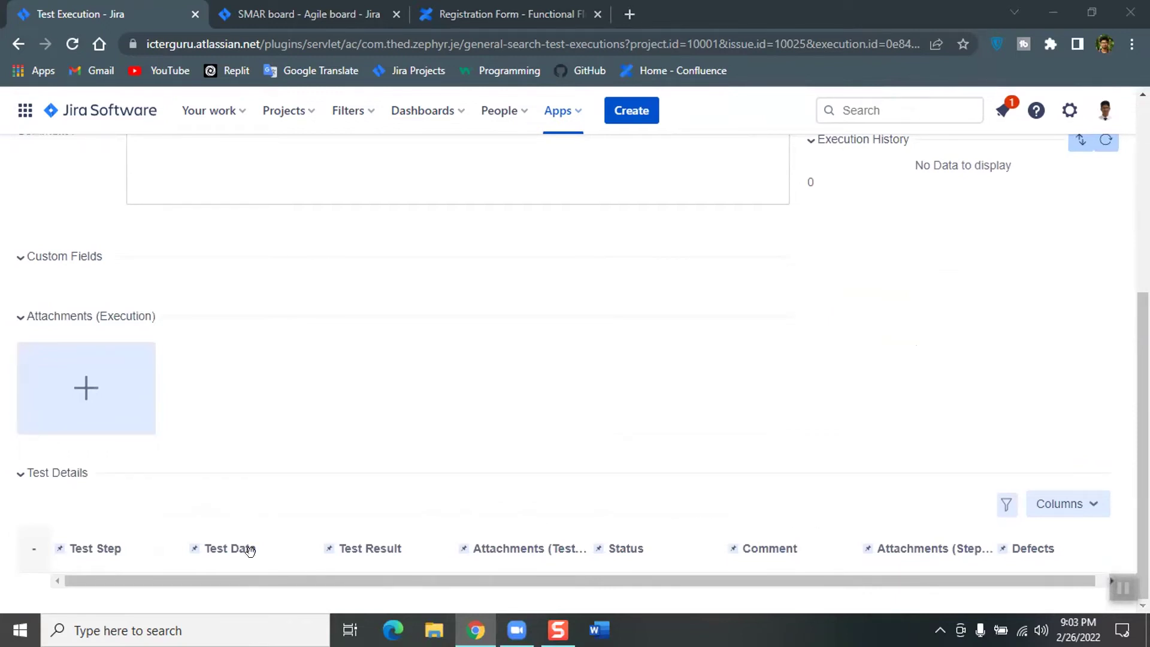
pyautogui.click(14, 476)
pyautogui.click(17, 475)
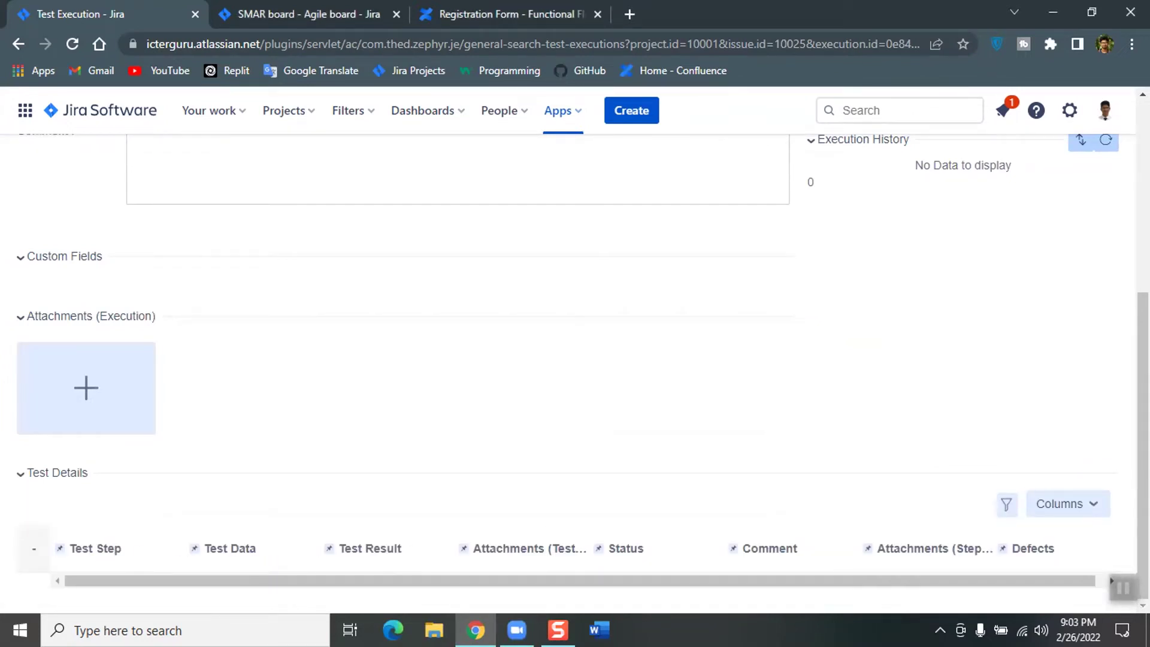
pyautogui.scroll(1, 1141, 443)
pyautogui.scroll(-1, 1141, 444)
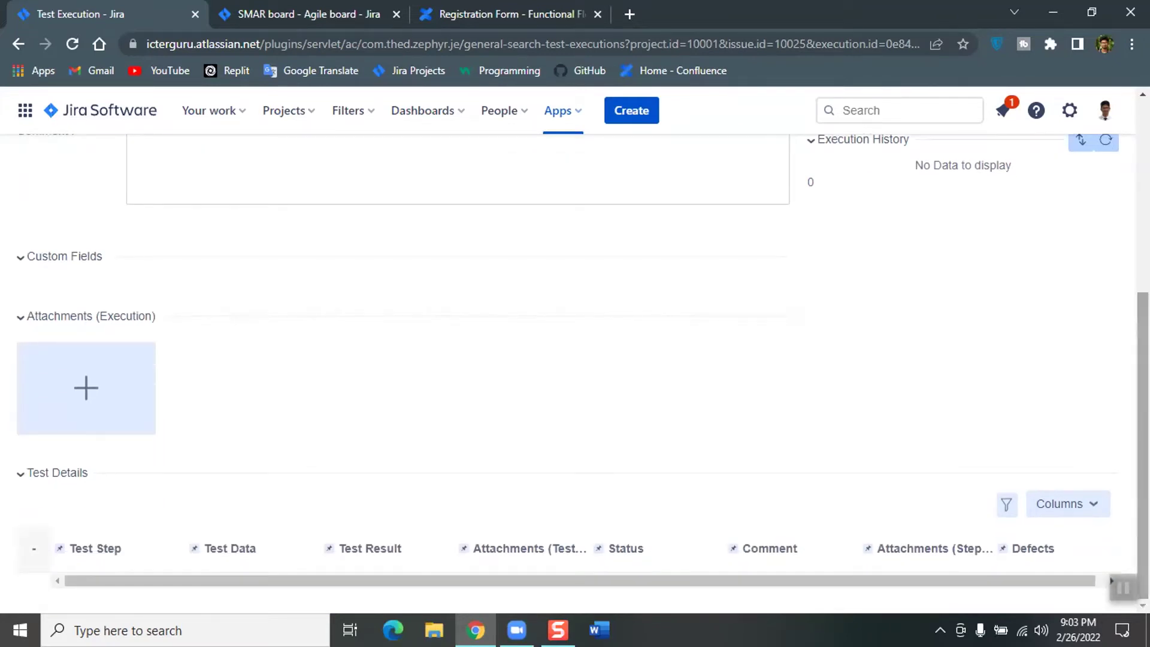
pyautogui.scroll(5, 1141, 443)
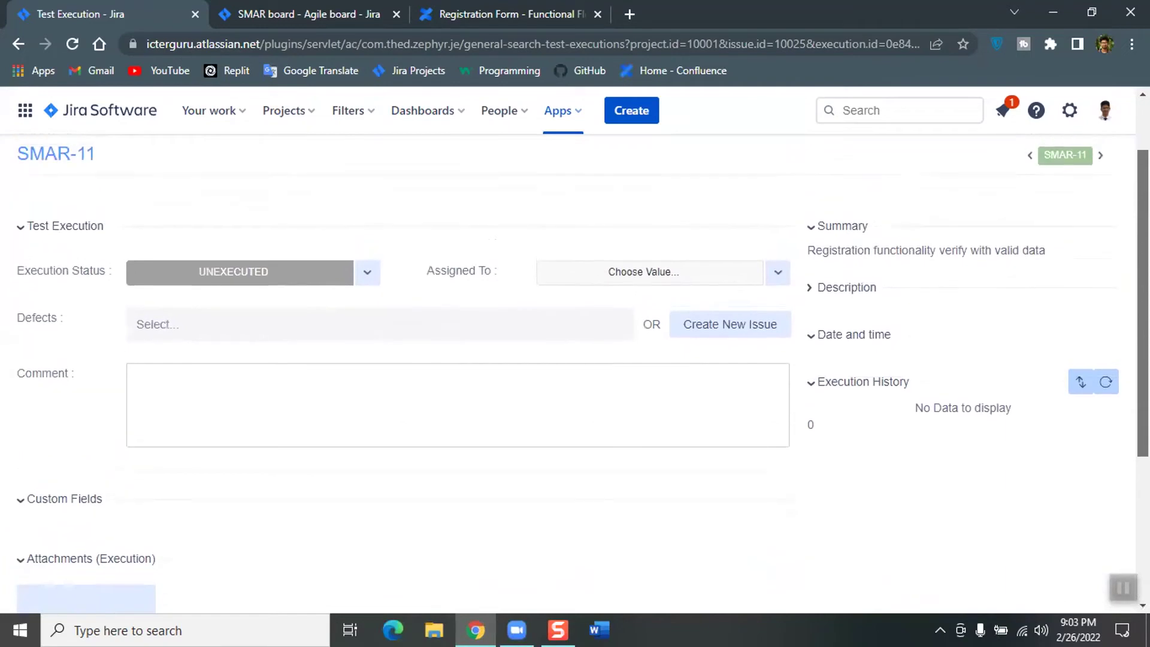
pyautogui.scroll(2, 575, 383)
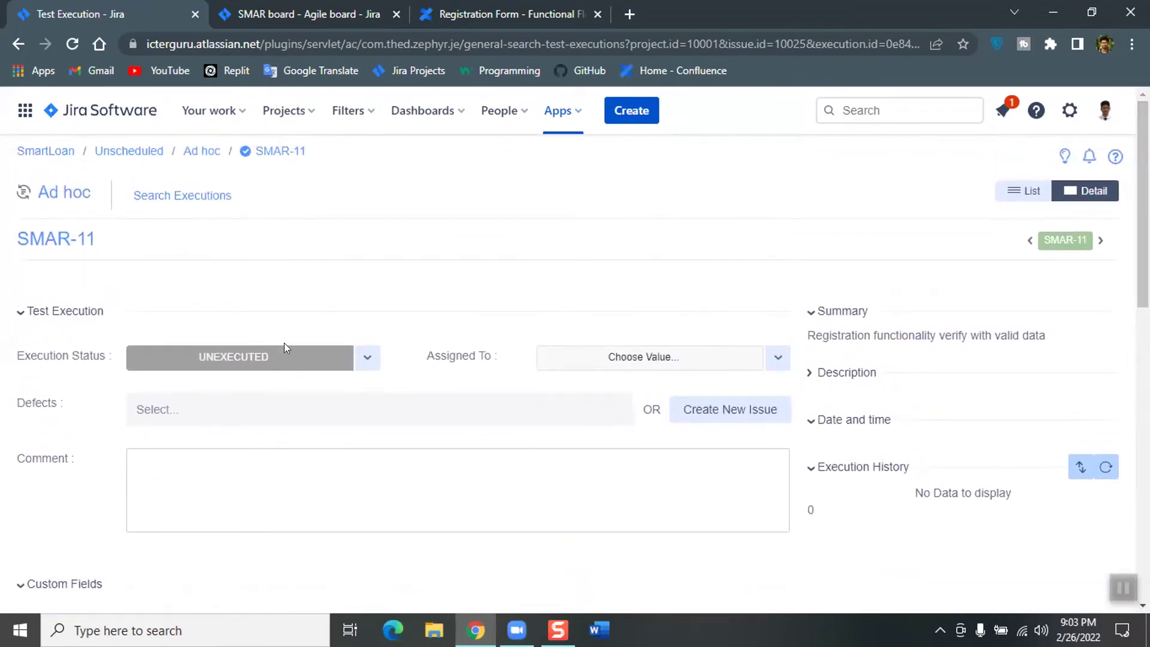
pyautogui.scroll(-10, 284, 347)
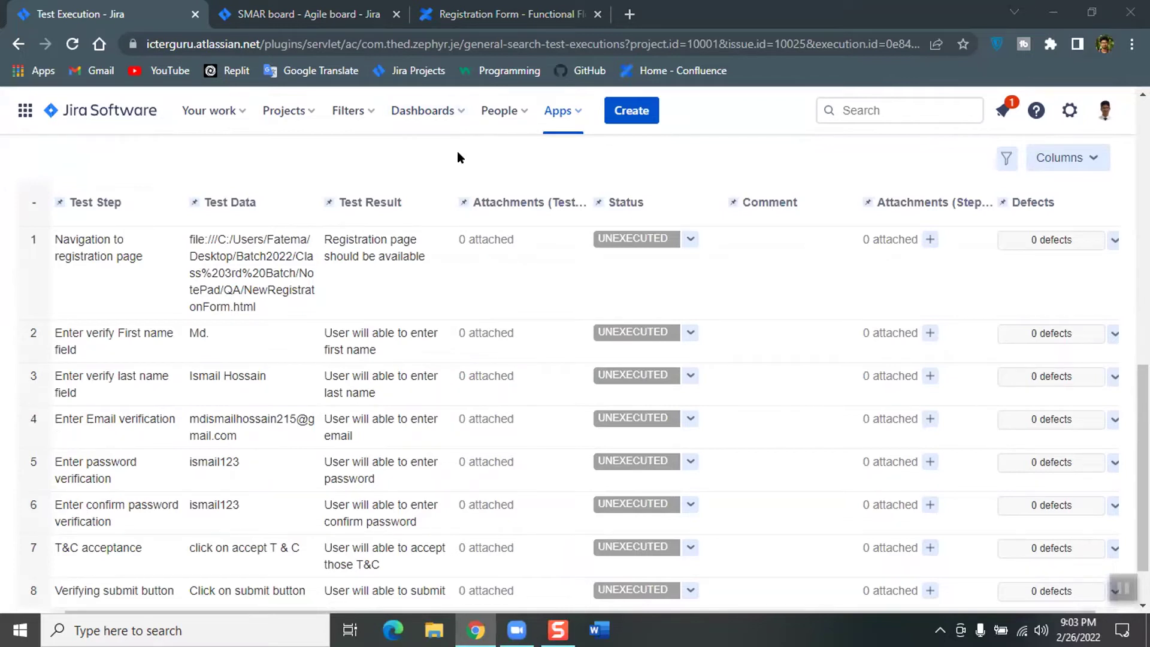
pyautogui.scroll(-1, 360, 180)
pyautogui.scroll(2, 360, 158)
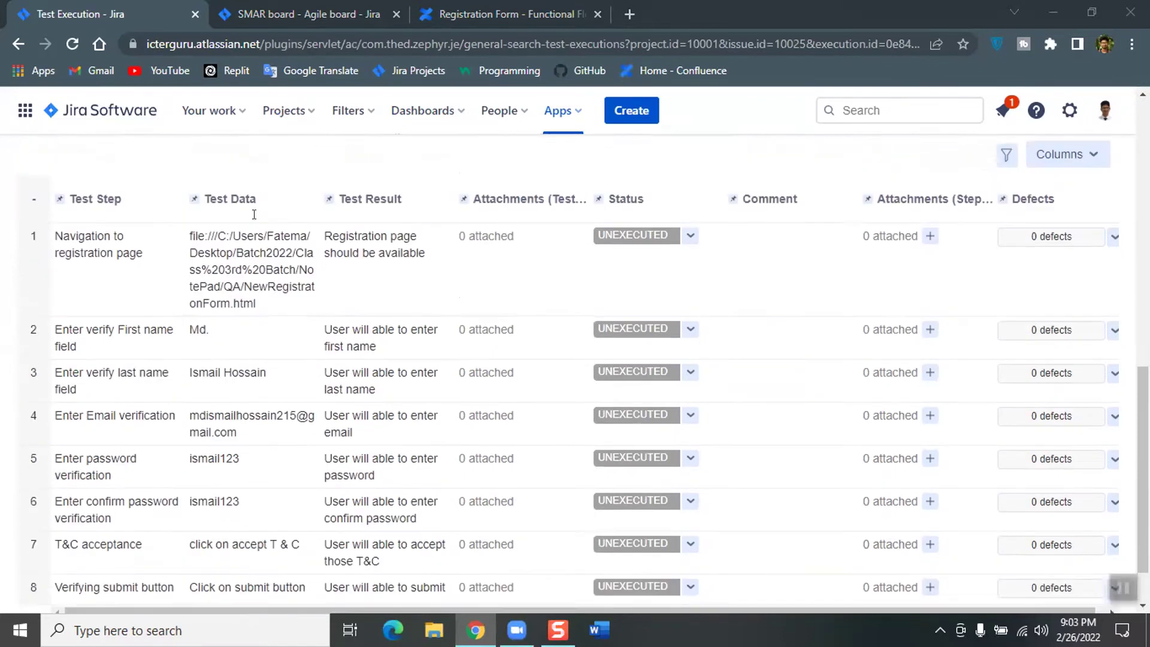
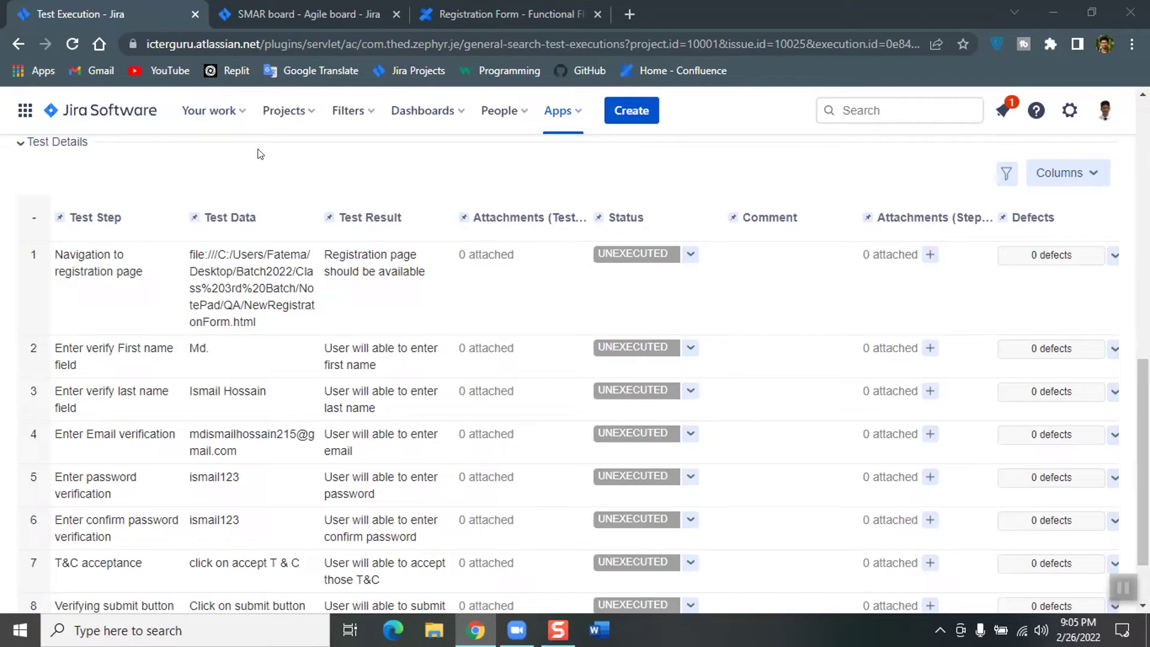
# Adjust the zoom of the Jira test steps page and check the browser's zoom level
pyautogui.scroll(-2, 258, 217)
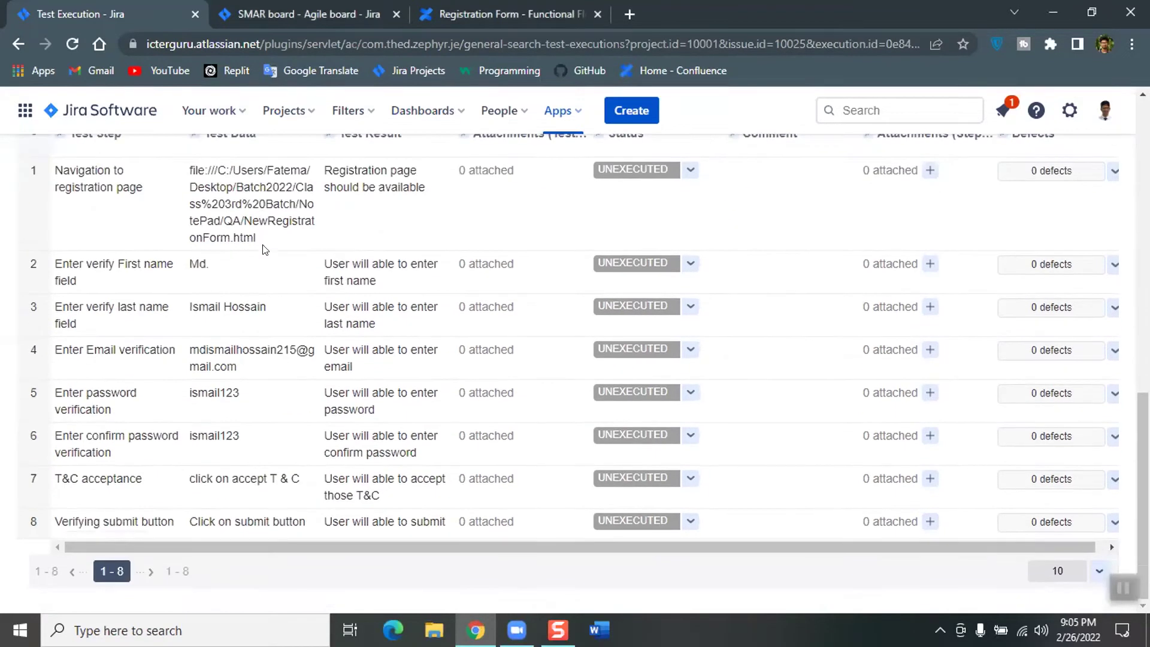
pyautogui.scroll(2, 262, 248)
pyautogui.scroll(-2, 262, 248)
pyautogui.scroll(2, 262, 248)
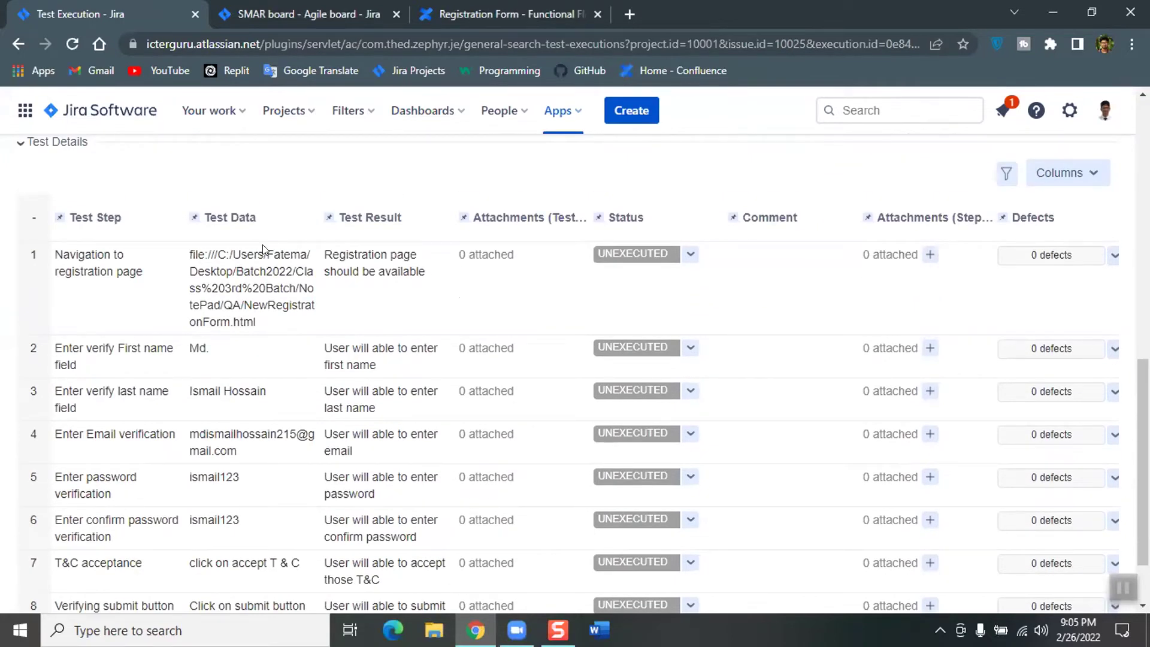
pyautogui.hotkey('ctrl', '+')
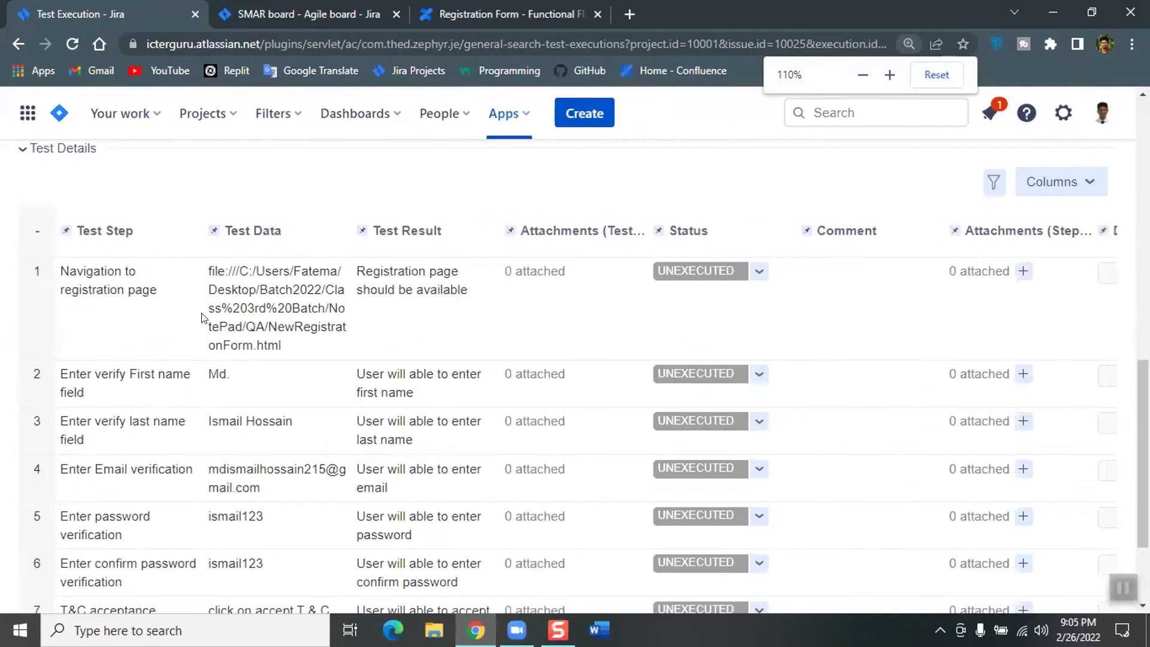
pyautogui.hotkey('ctrl', '-')
pyautogui.hotkey('ctrl', '-')
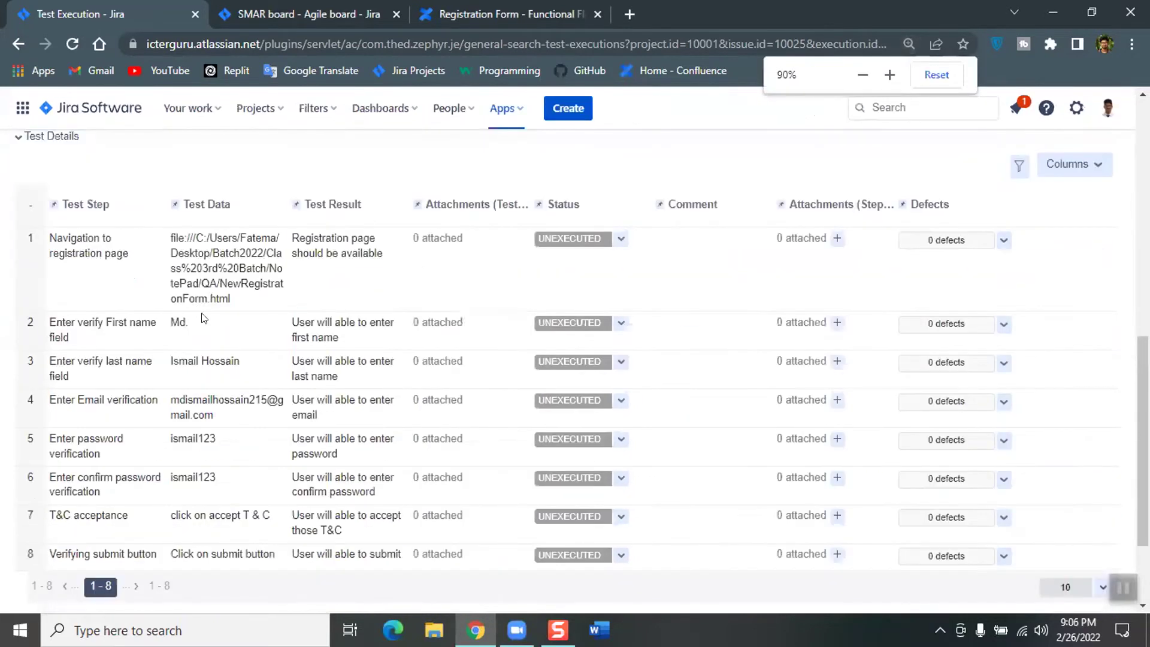
pyautogui.hotkey('ctrl', '+')
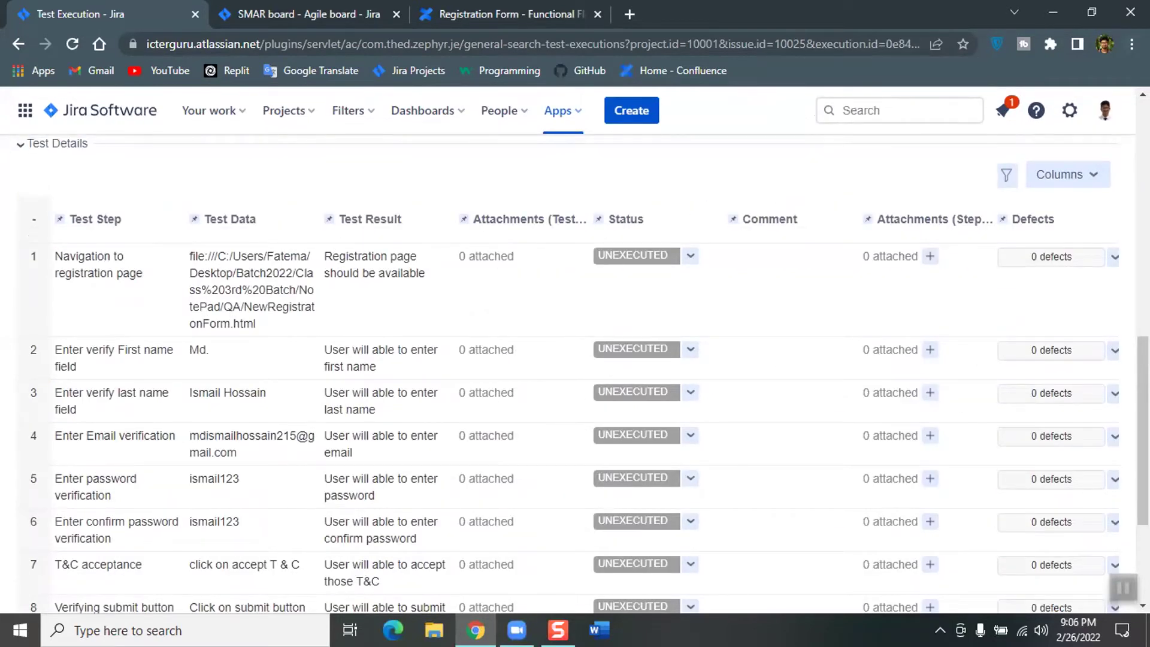
pyautogui.click(1132, 44)
pyautogui.click(776, 157)
pyautogui.scroll(-1, 1142, 431)
pyautogui.scroll(-1, 1142, 443)
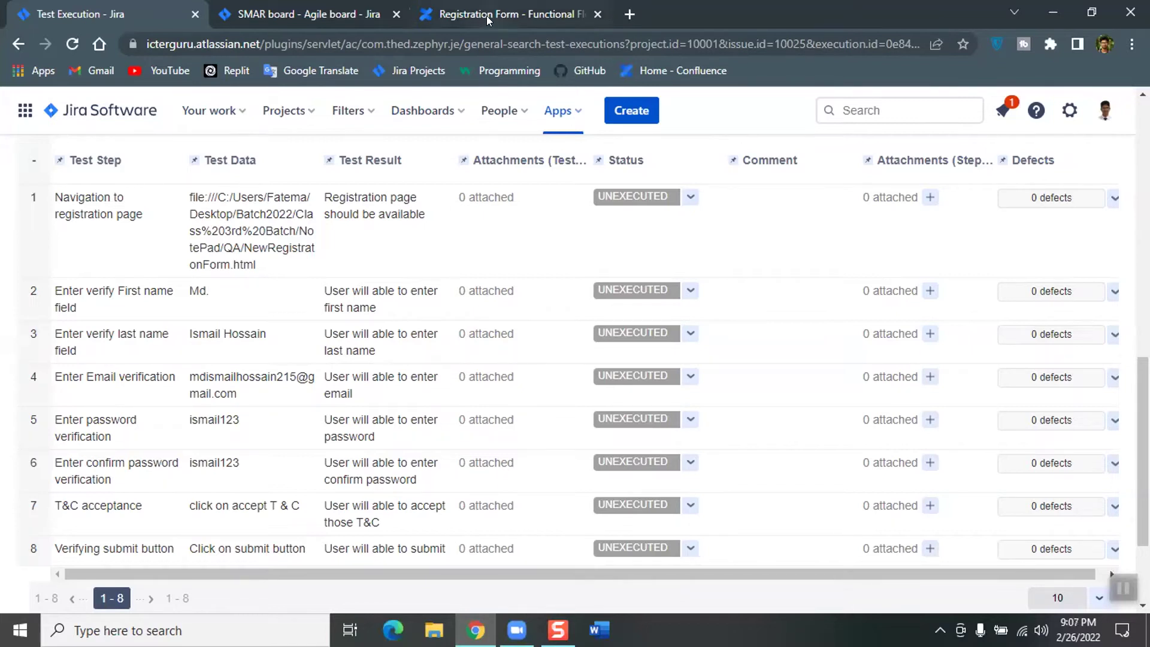
# Go from the Registration Form page back to the Confluence home page and reload it
pyautogui.click(323, 13)
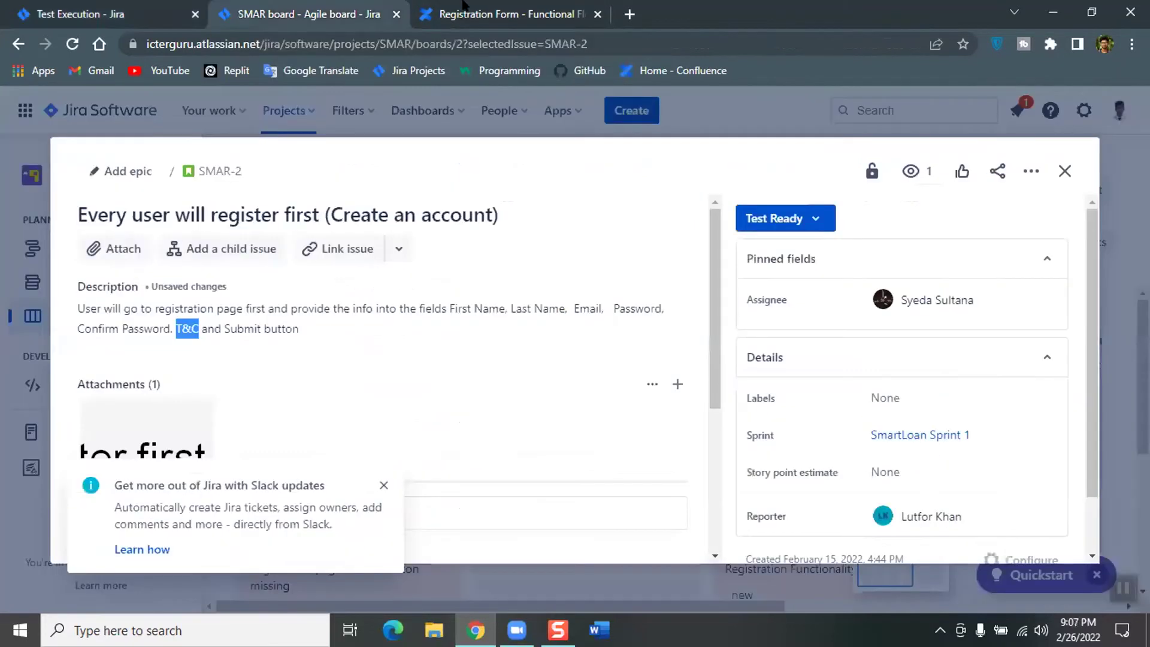
pyautogui.click(462, 7)
pyautogui.click(49, 7)
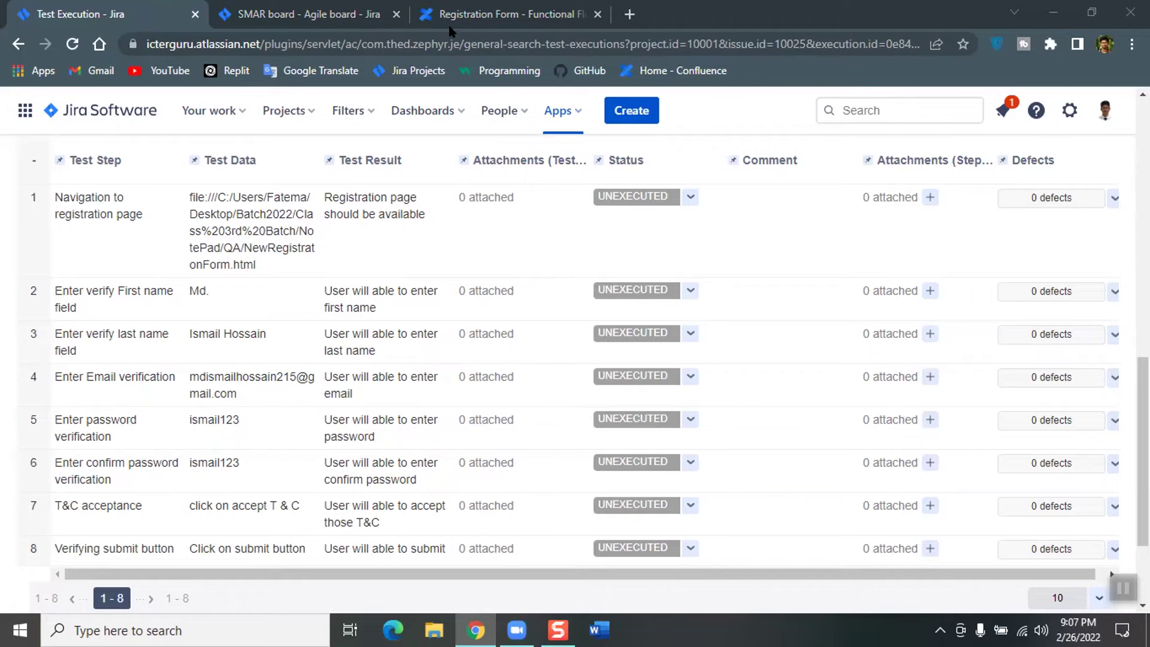
pyautogui.click(518, 10)
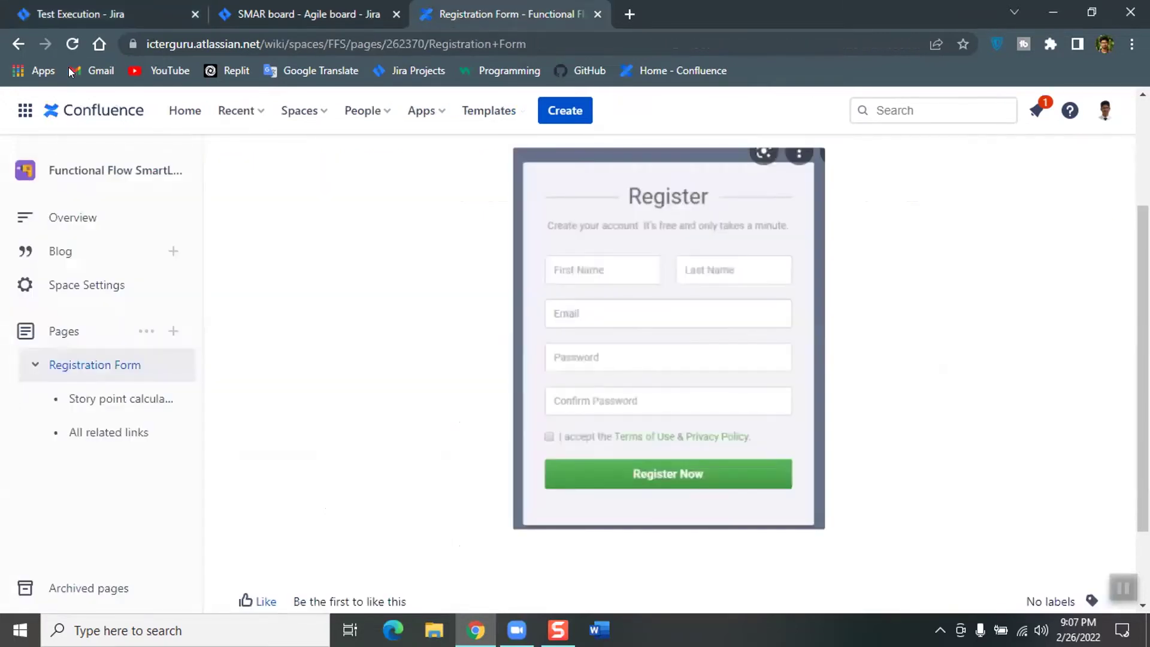
pyautogui.click(19, 45)
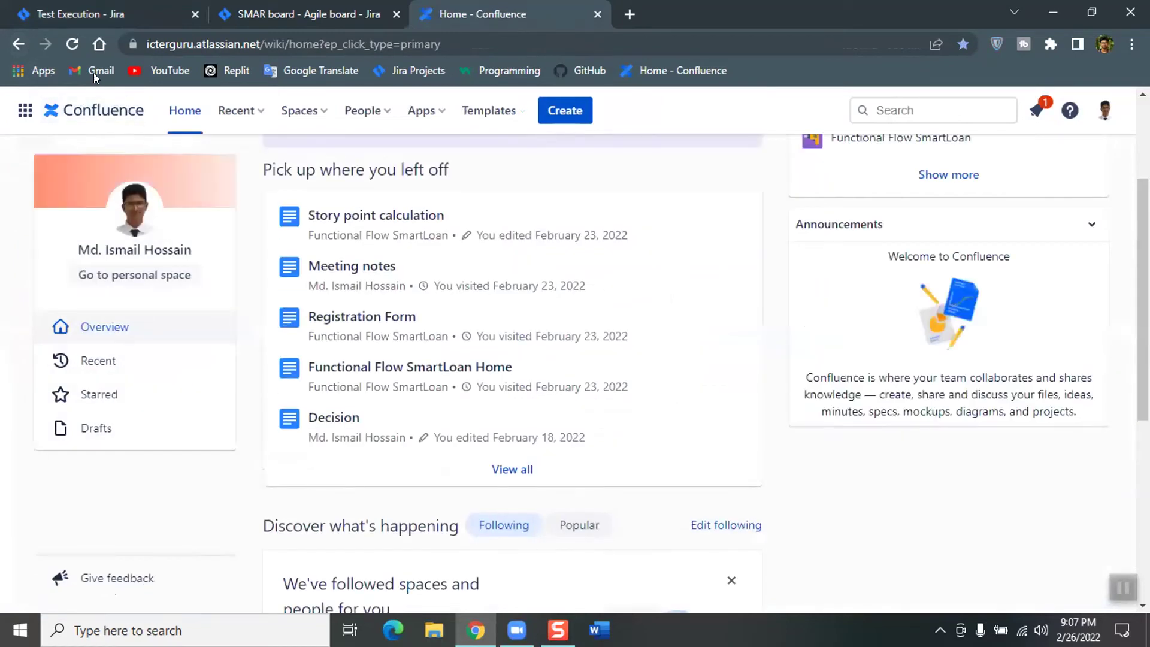
pyautogui.click(72, 43)
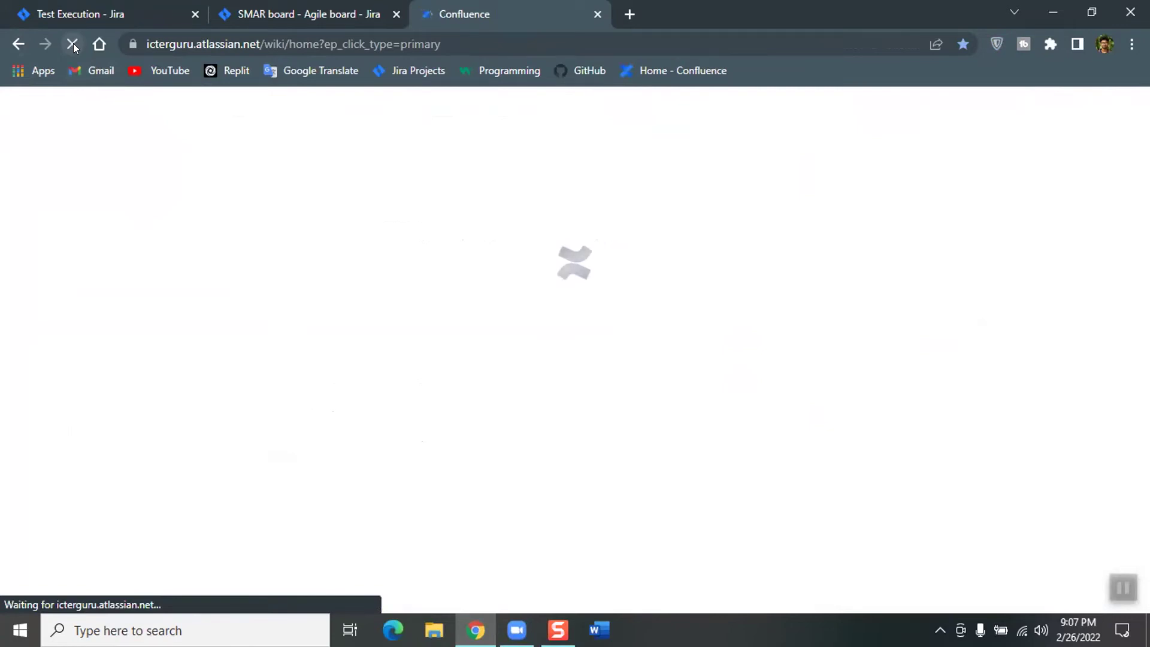
# Alternate between the Jira test execution and Confluence, ending on Home - Confluence
pyautogui.click(108, 5)
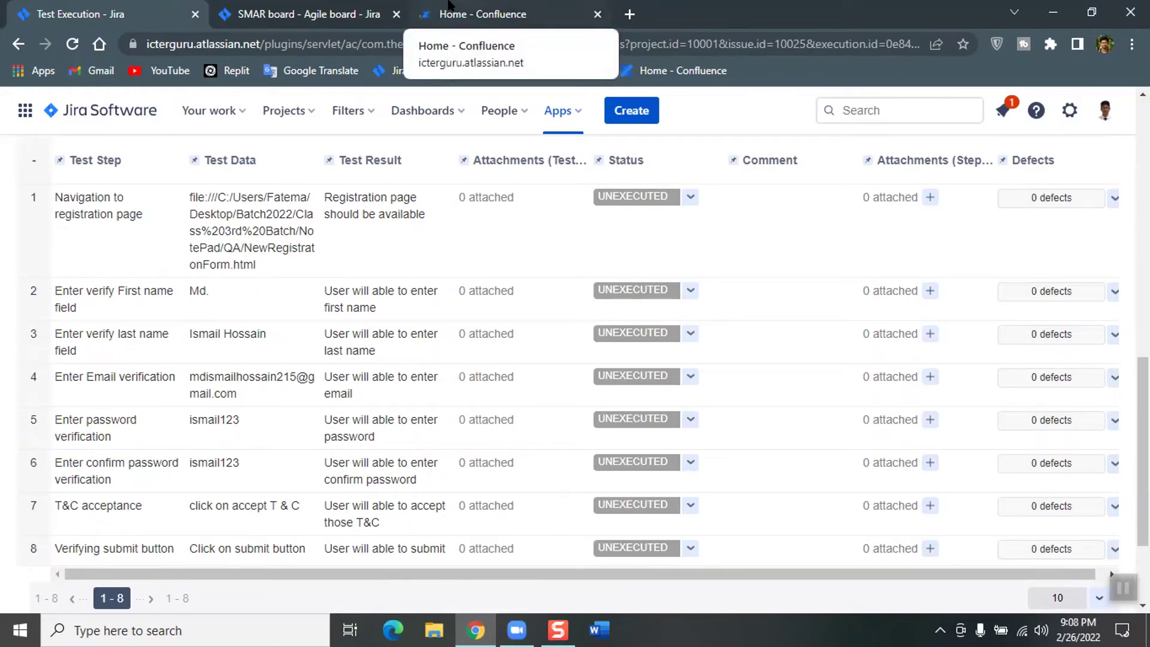
pyautogui.click(449, 6)
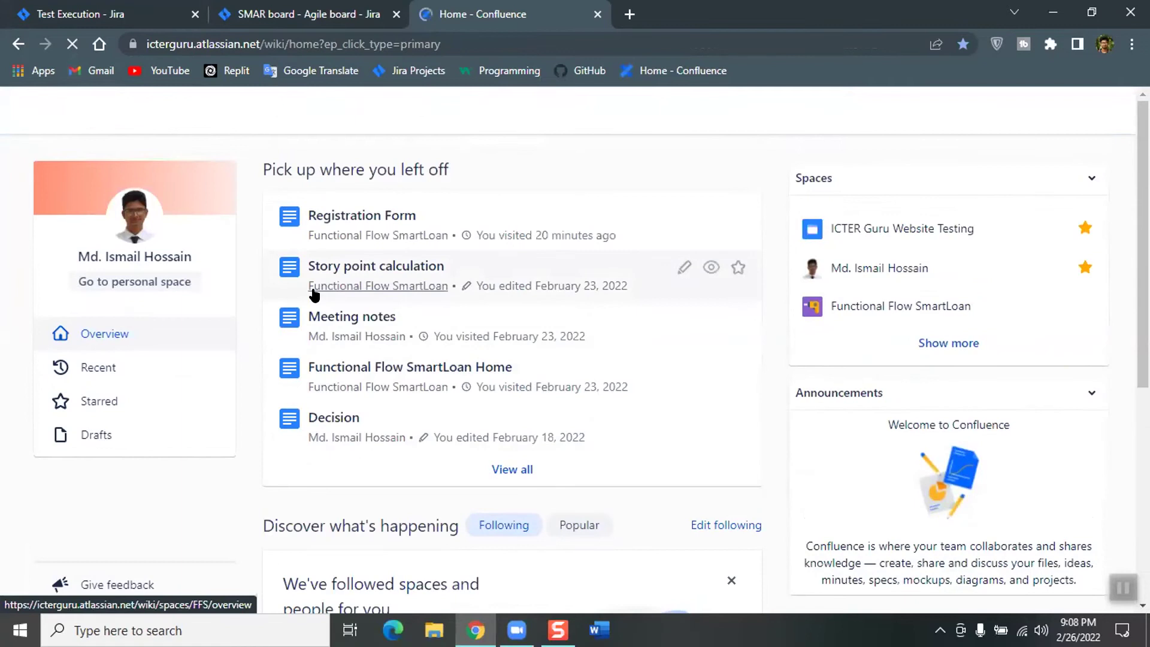
pyautogui.click(144, 6)
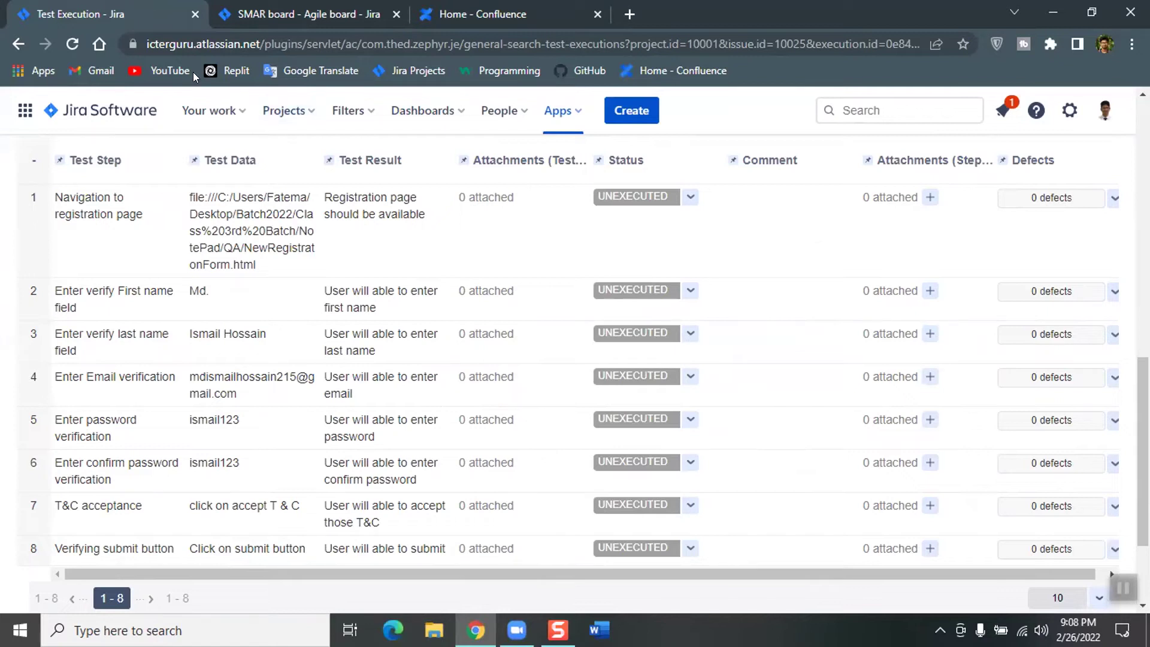
pyautogui.click(493, 4)
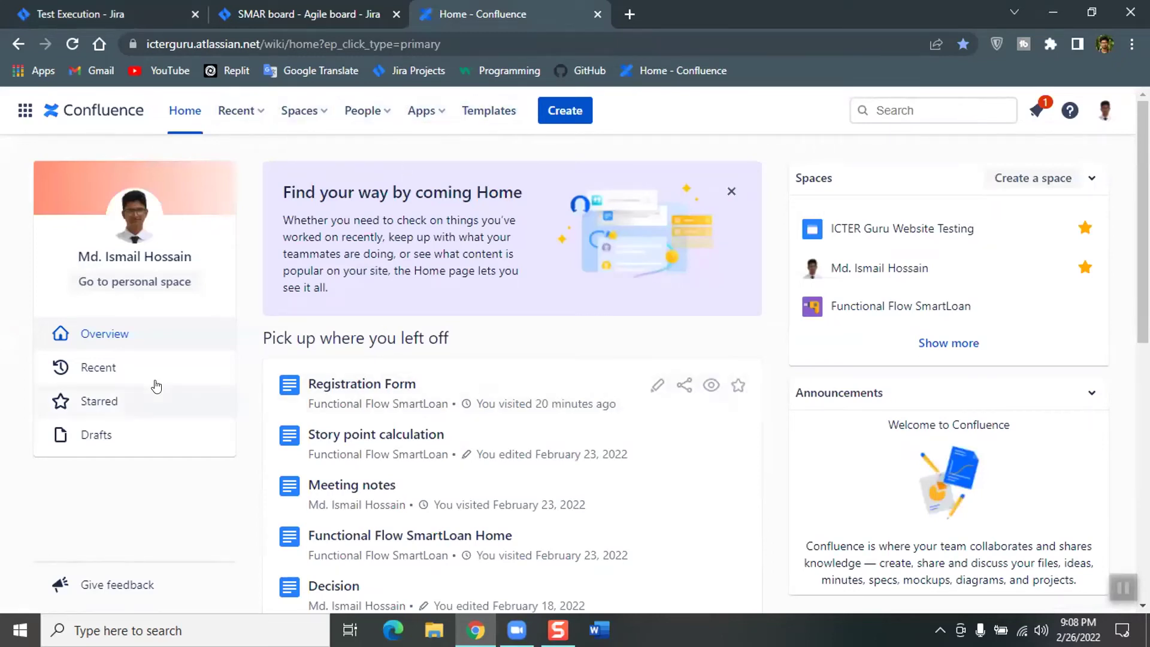
# Open the ICTER Guru Website Testing space from Spaces, scroll its overview, then open a blank tab
pyautogui.click(216, 113)
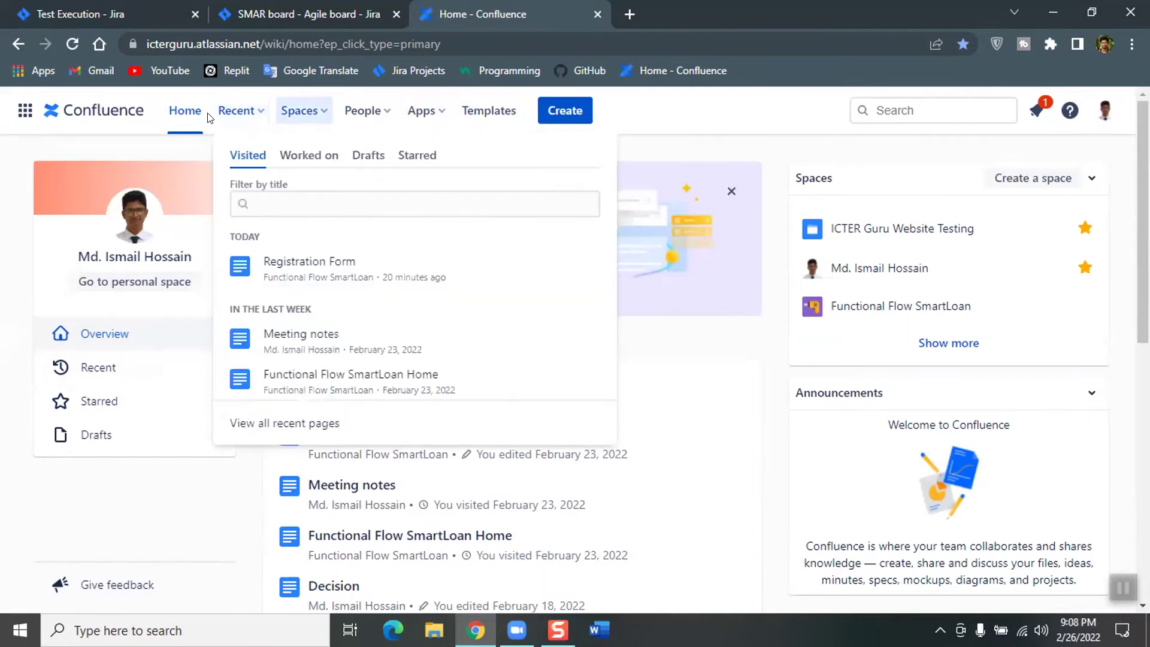
pyautogui.click(299, 111)
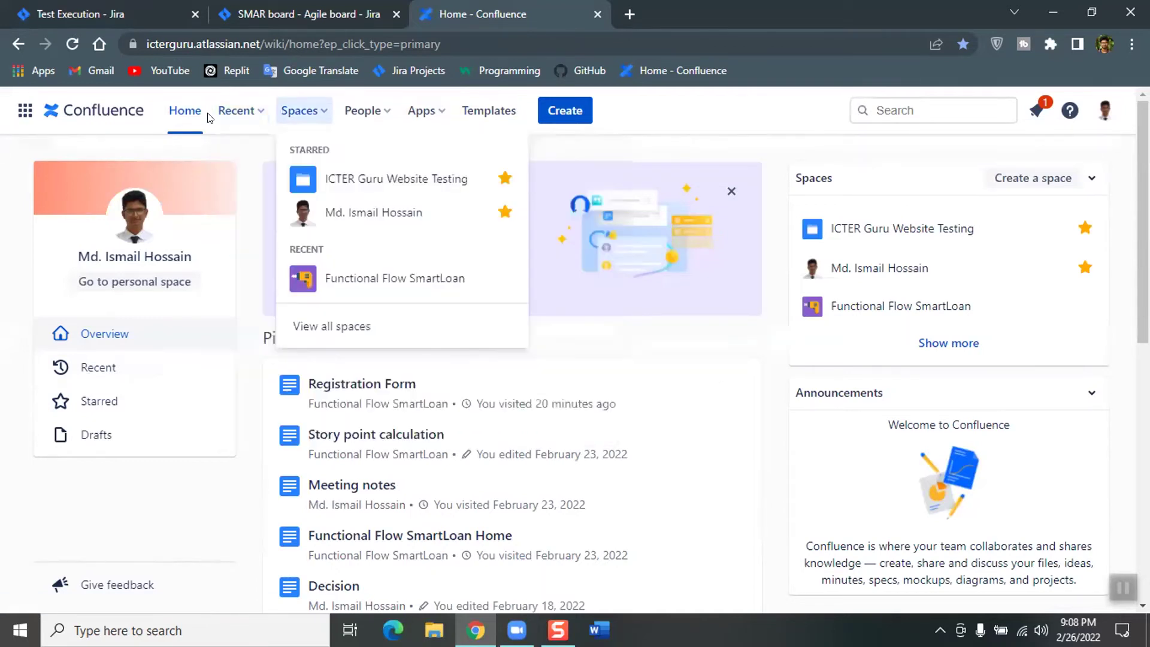
pyautogui.click(349, 183)
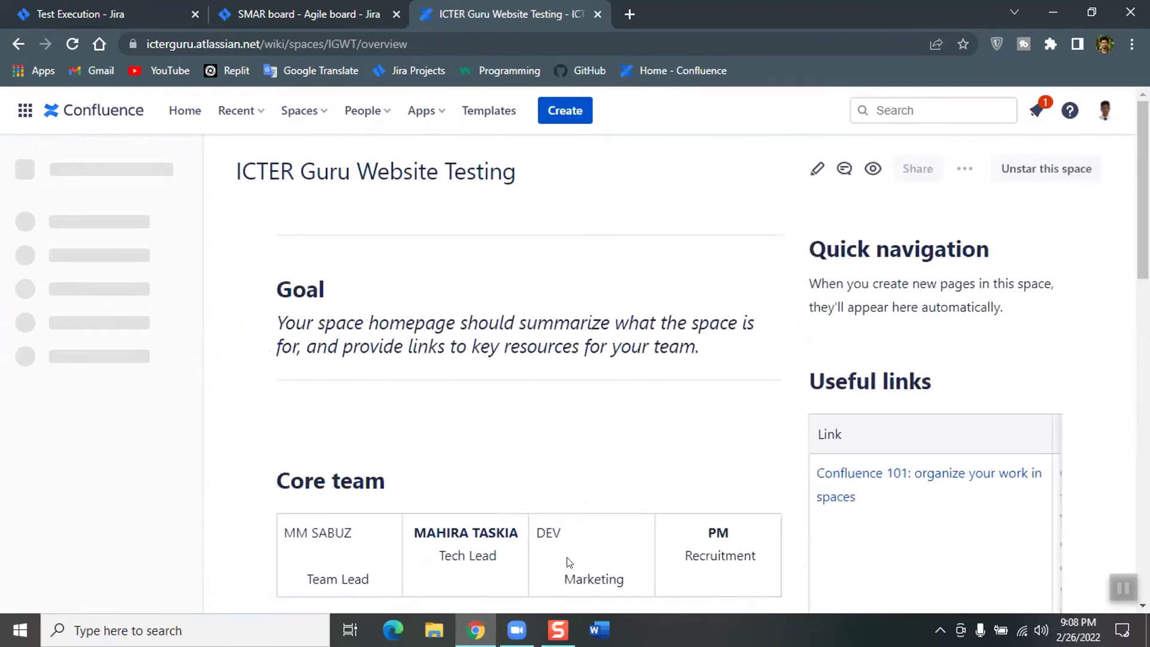
pyautogui.scroll(-3, 569, 561)
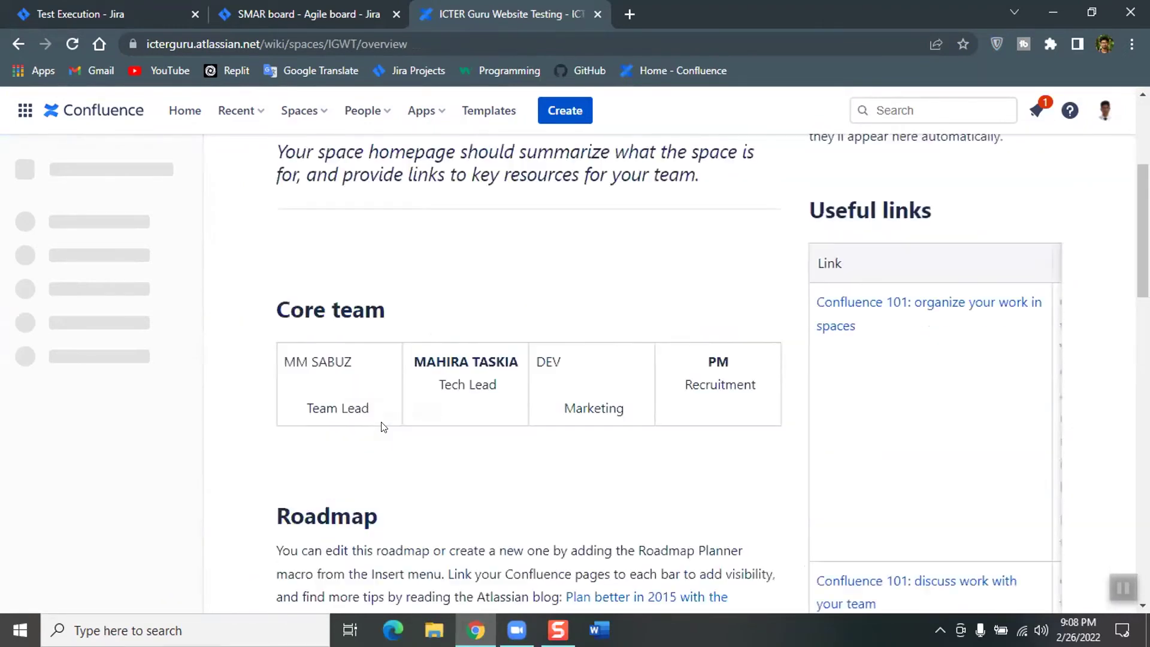
pyautogui.scroll(-4, 394, 437)
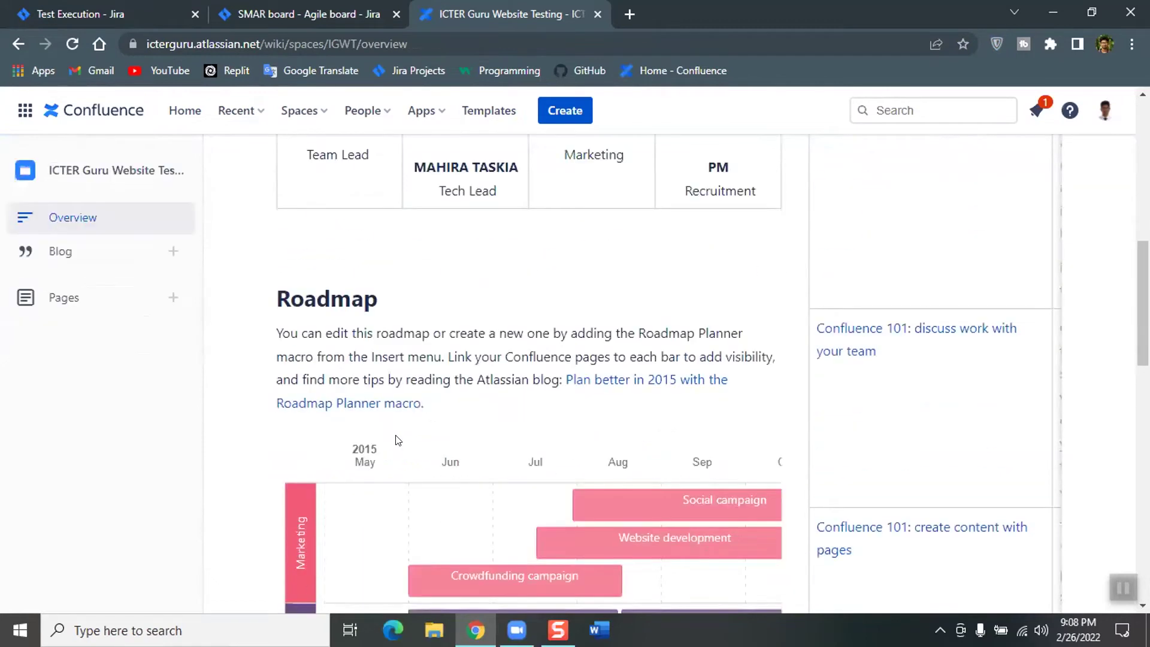
pyautogui.scroll(-5, 395, 440)
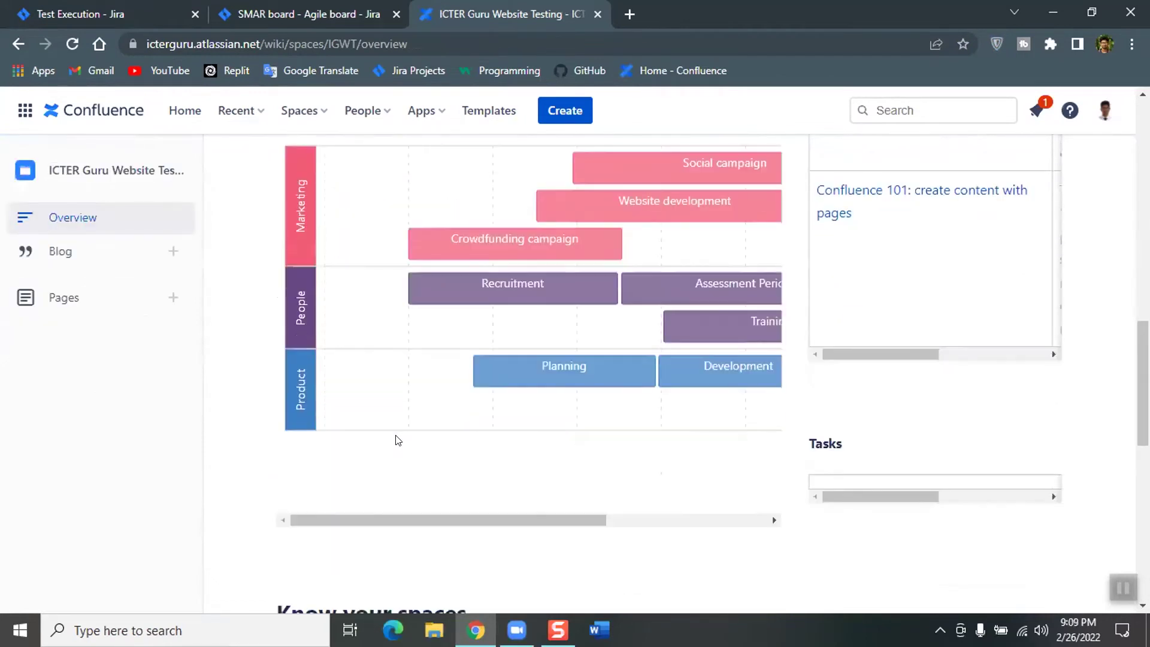
pyautogui.scroll(-10, 396, 440)
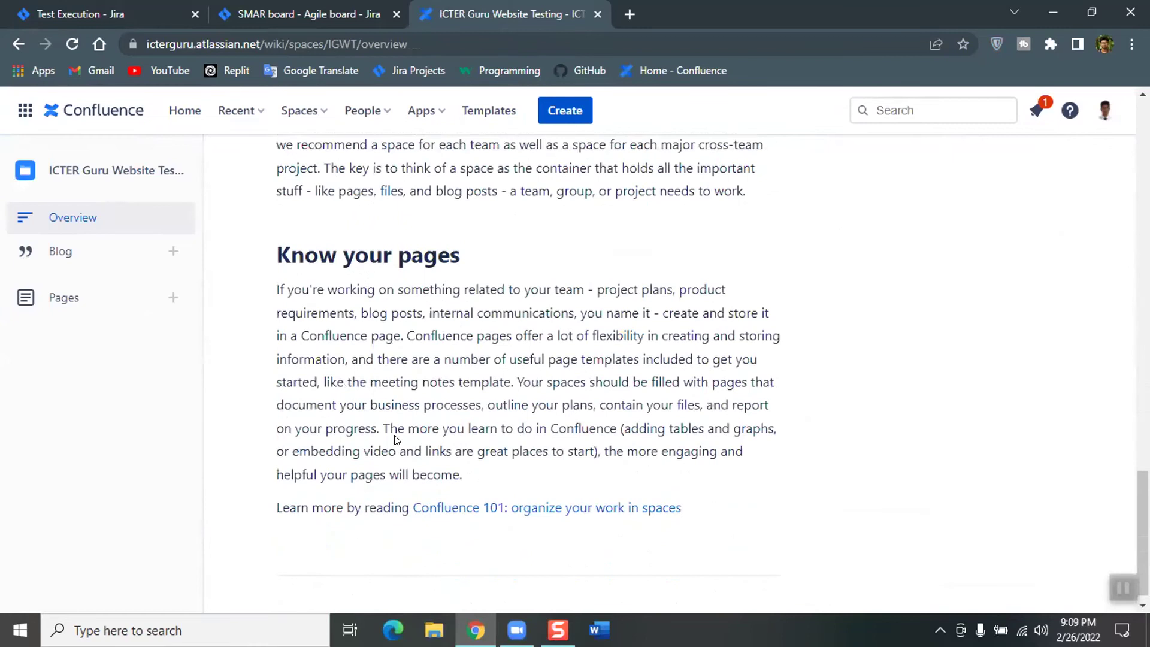
pyautogui.scroll(20, 395, 440)
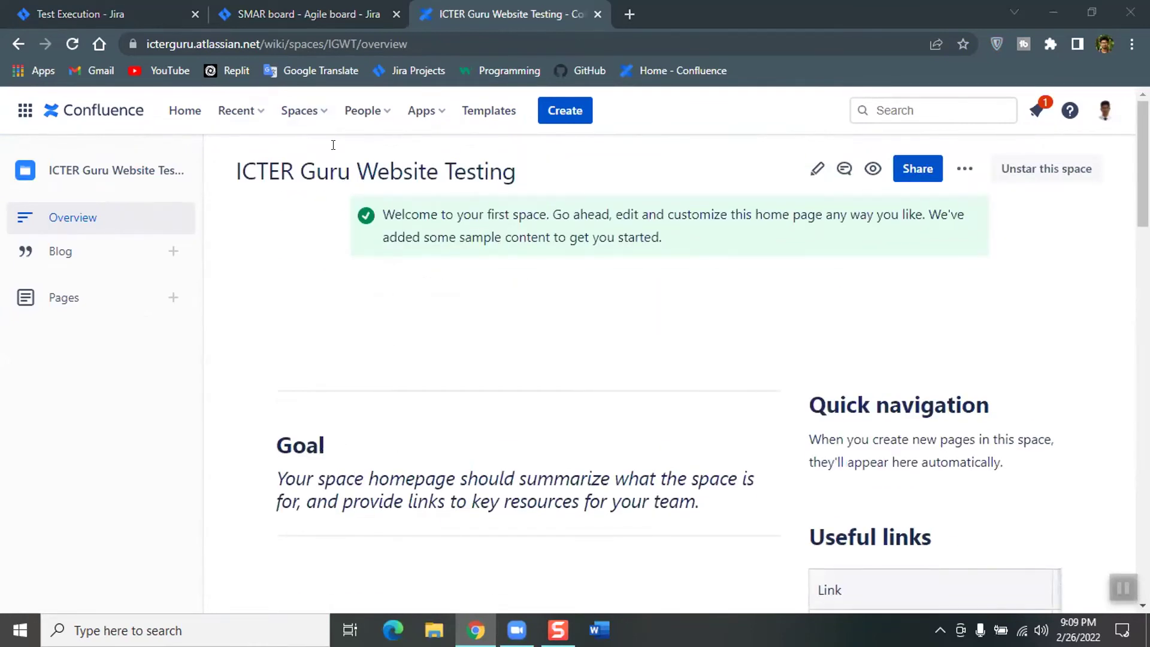
pyautogui.hotkey('ctrl', 't')
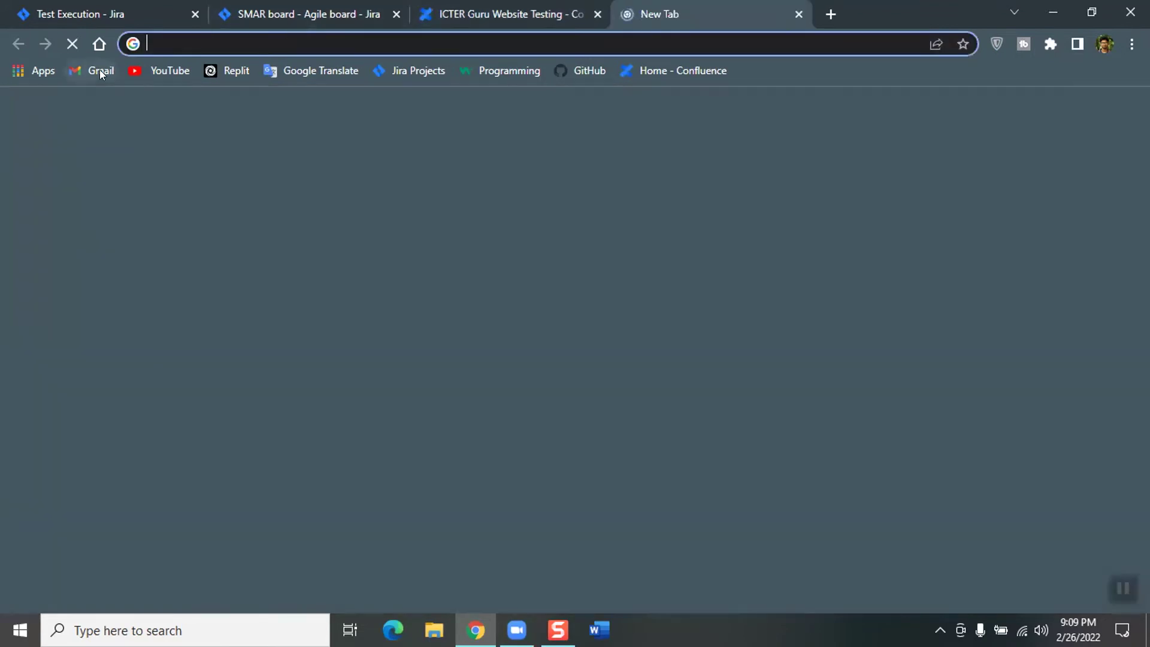
# Open Gmail, read the [JIRA] SMAR-11 notification email, and refresh the inbox
pyautogui.click(100, 70)
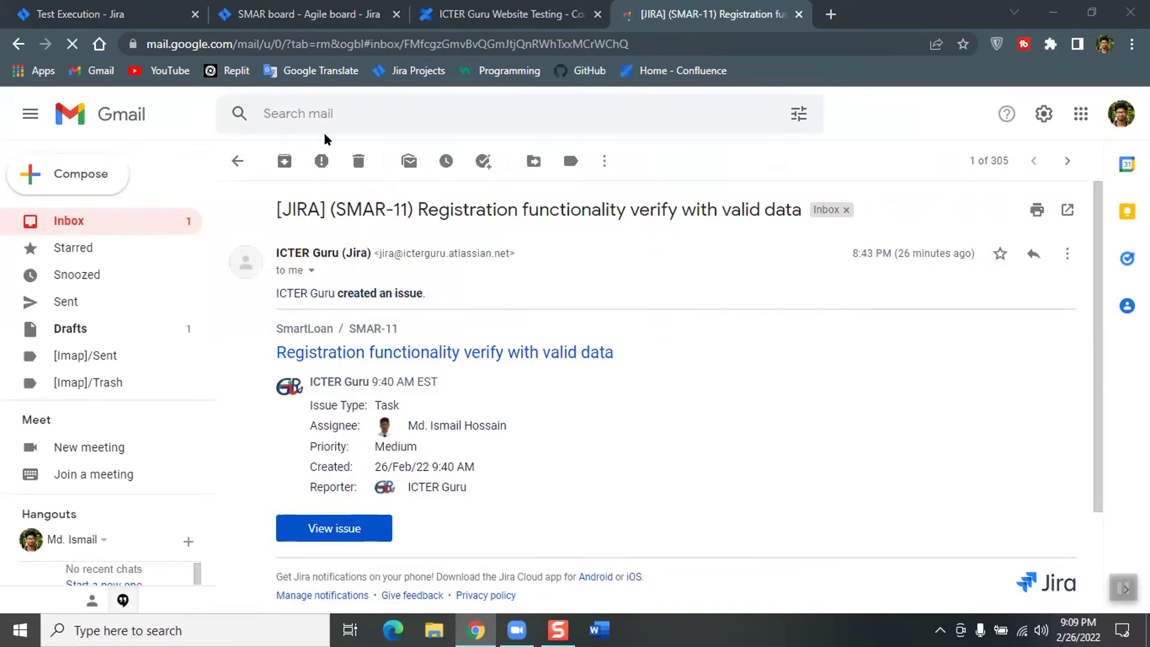
pyautogui.click(238, 160)
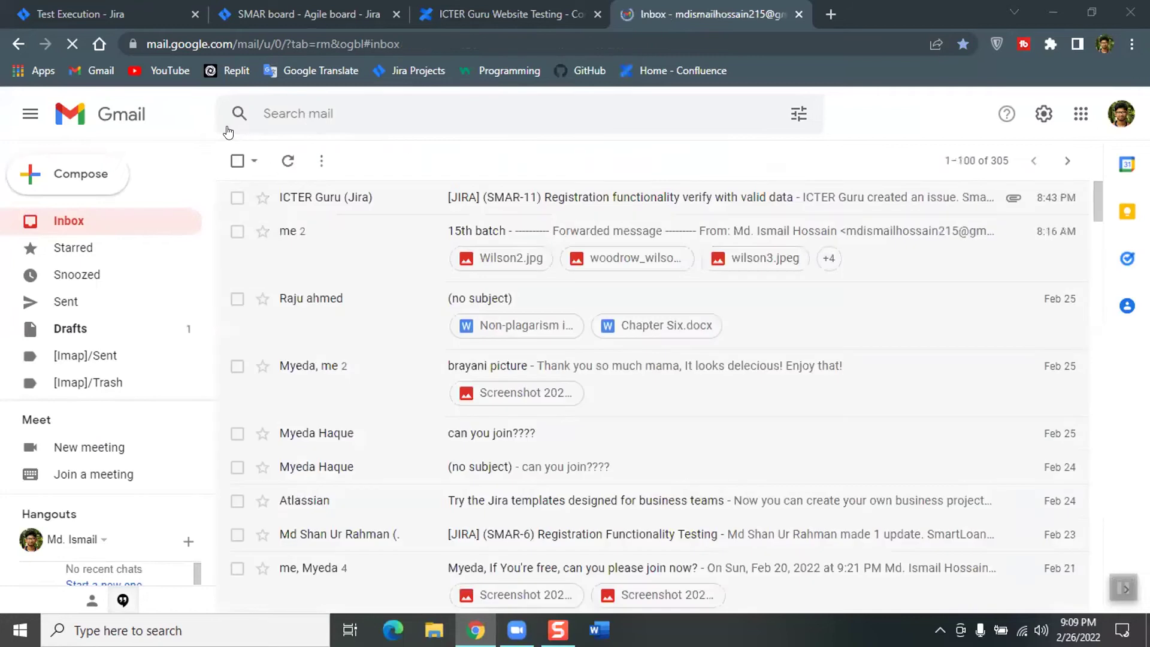
pyautogui.click(288, 160)
pyautogui.click(561, 200)
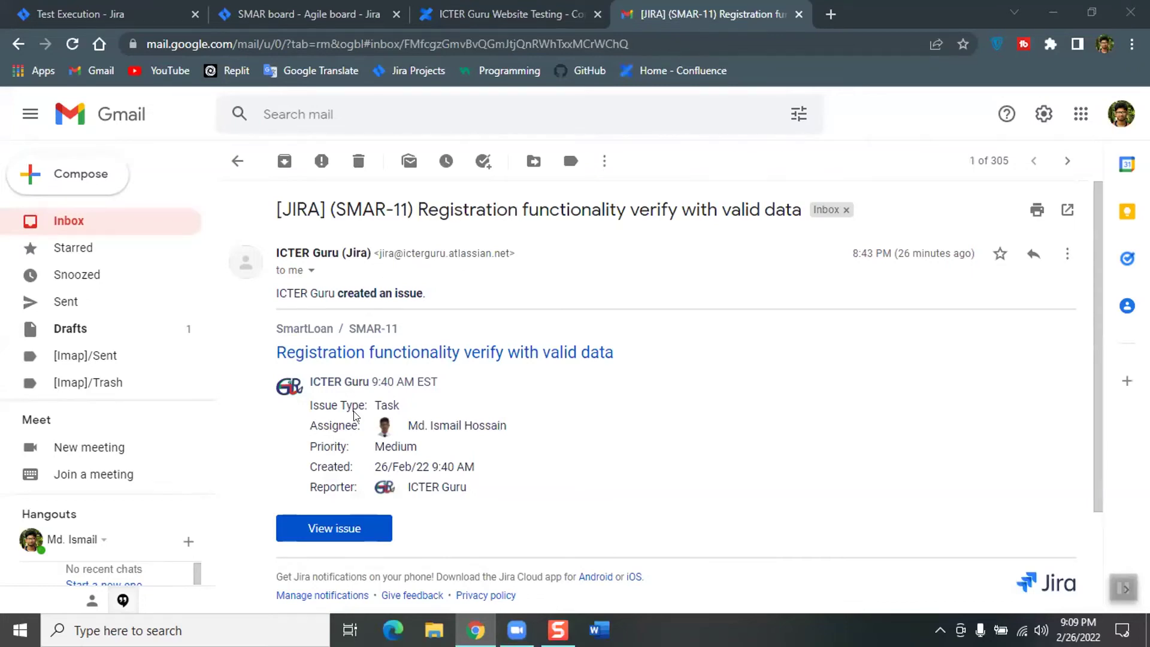
pyautogui.click(235, 161)
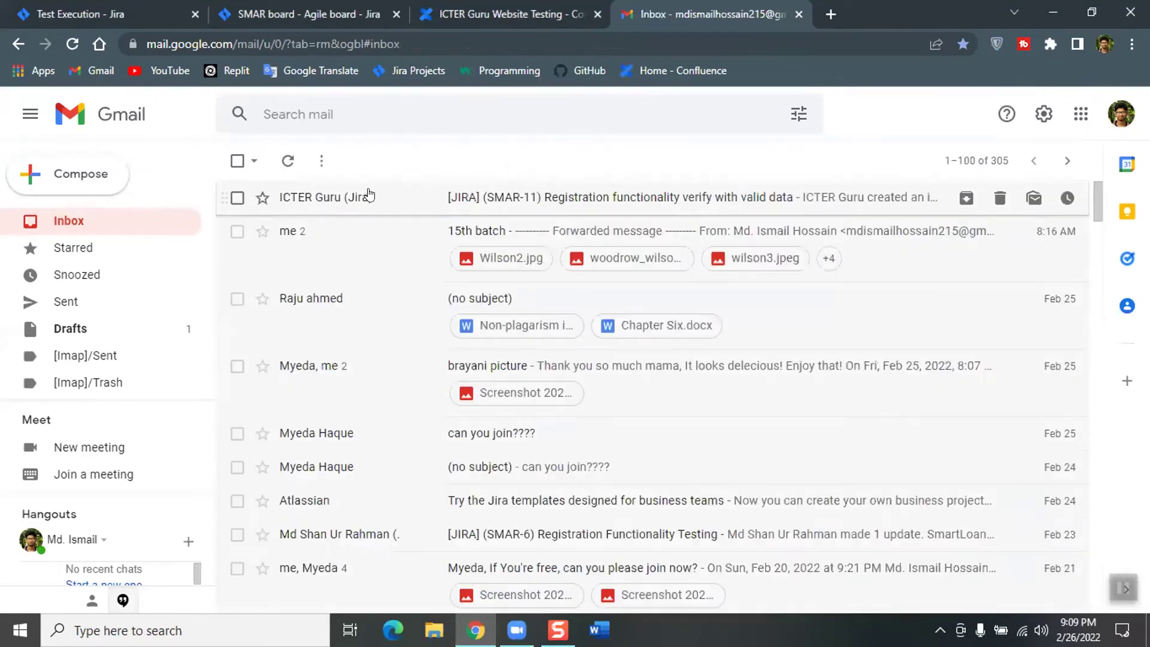
pyautogui.click(368, 195)
pyautogui.click(238, 160)
pyautogui.click(281, 167)
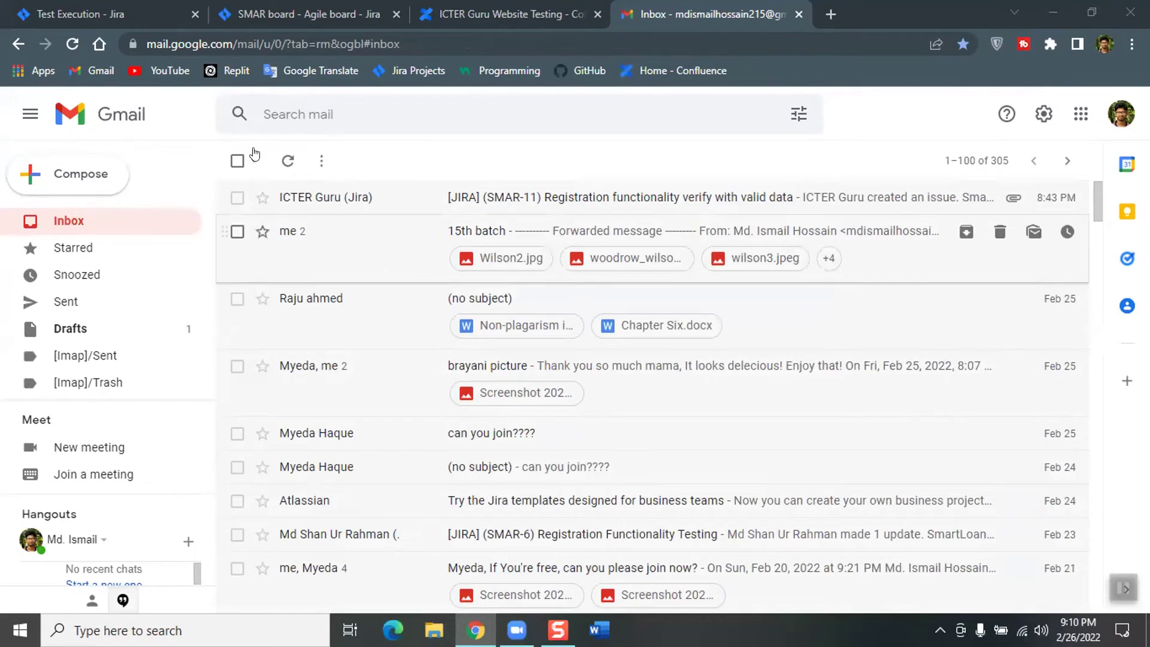
pyautogui.click(291, 170)
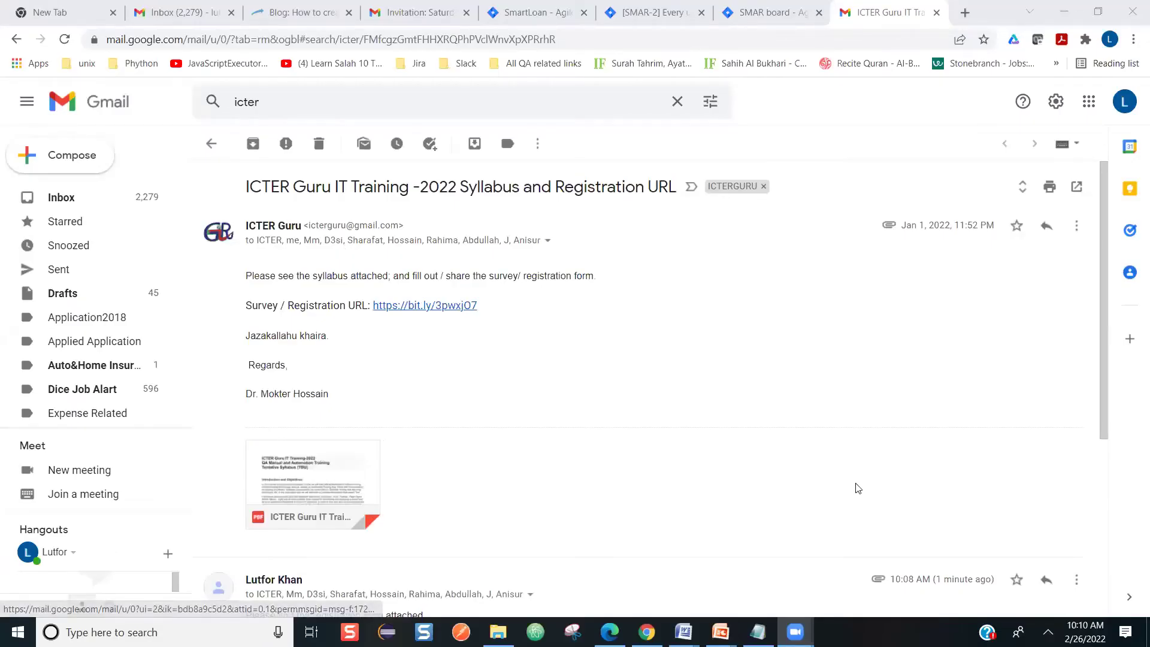
# Scroll through the ICTER Guru registration thread and open a reply to its latest message
pyautogui.click(1105, 560)
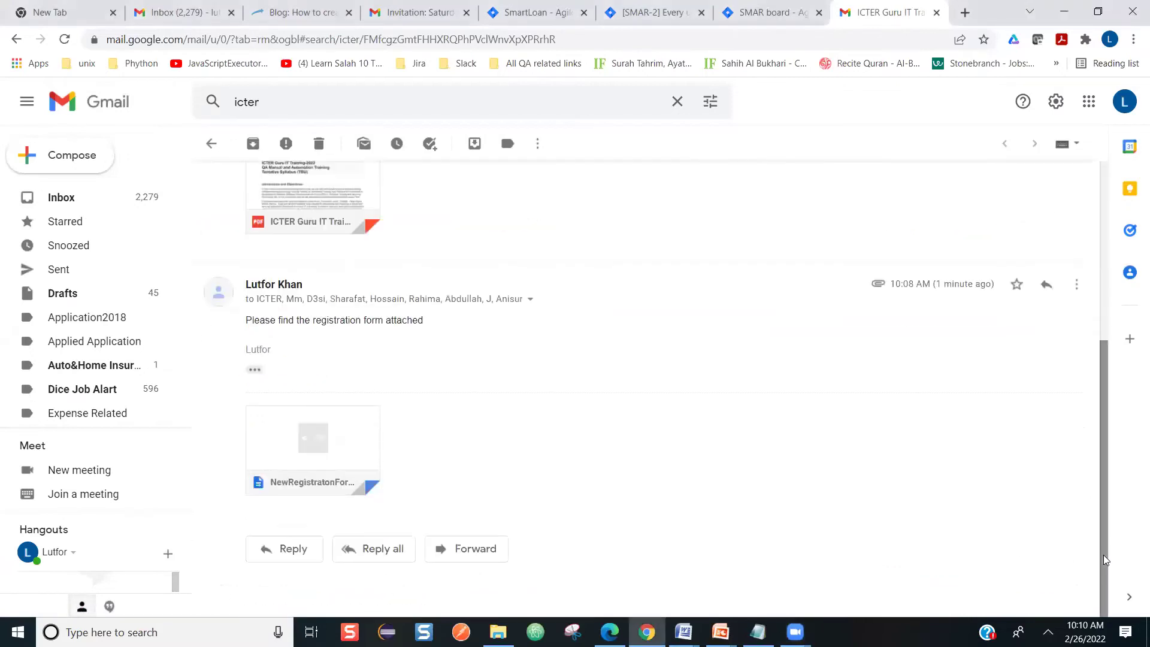
pyautogui.moveTo(322, 473)
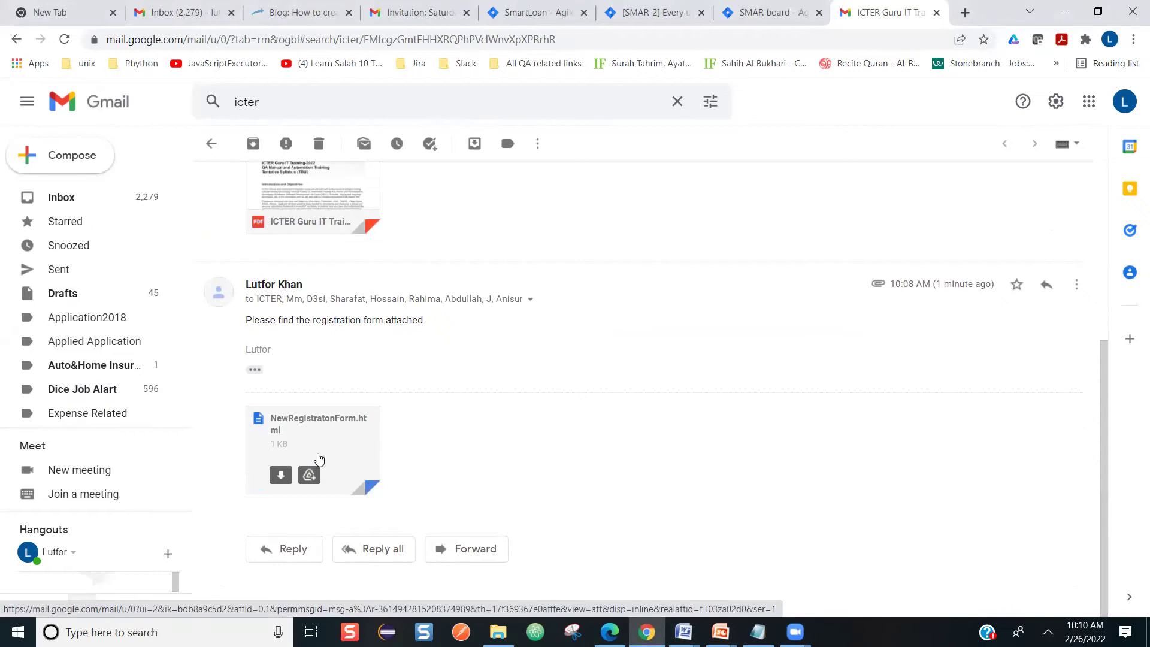
pyautogui.click(1105, 188)
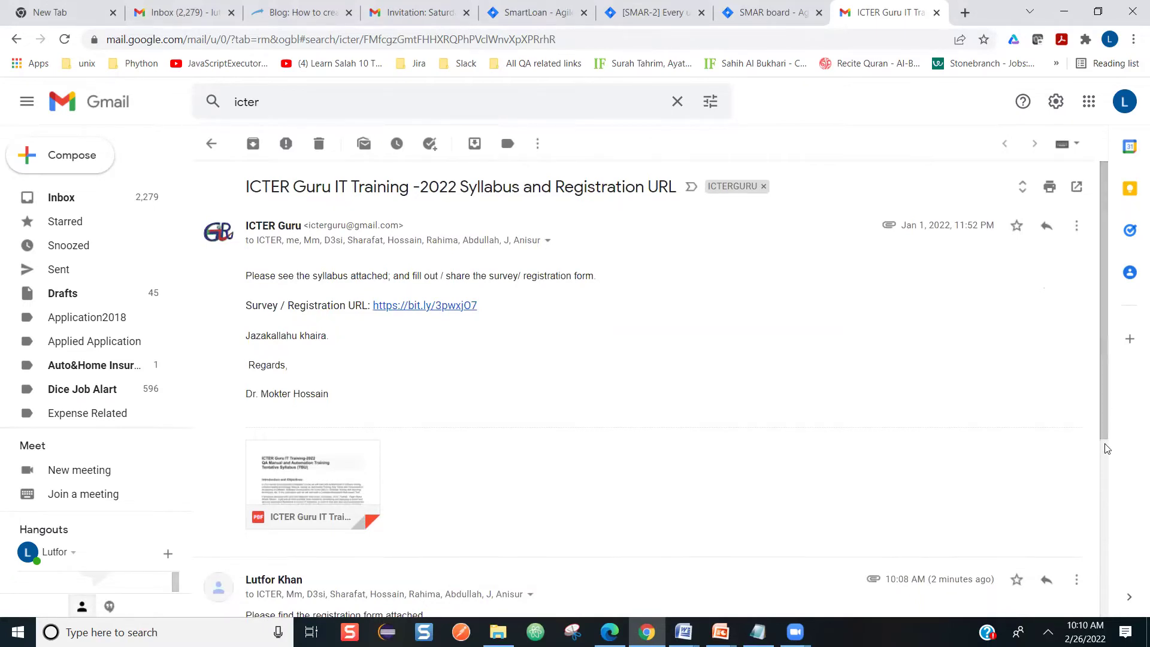
pyautogui.click(1106, 476)
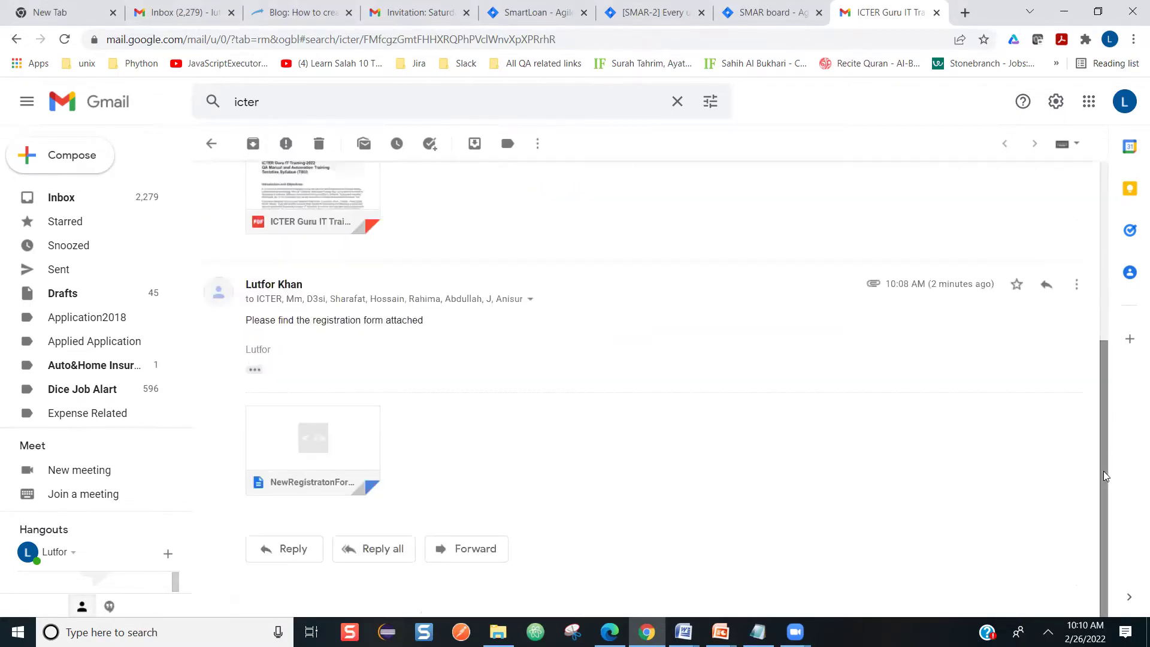
pyautogui.click(1104, 185)
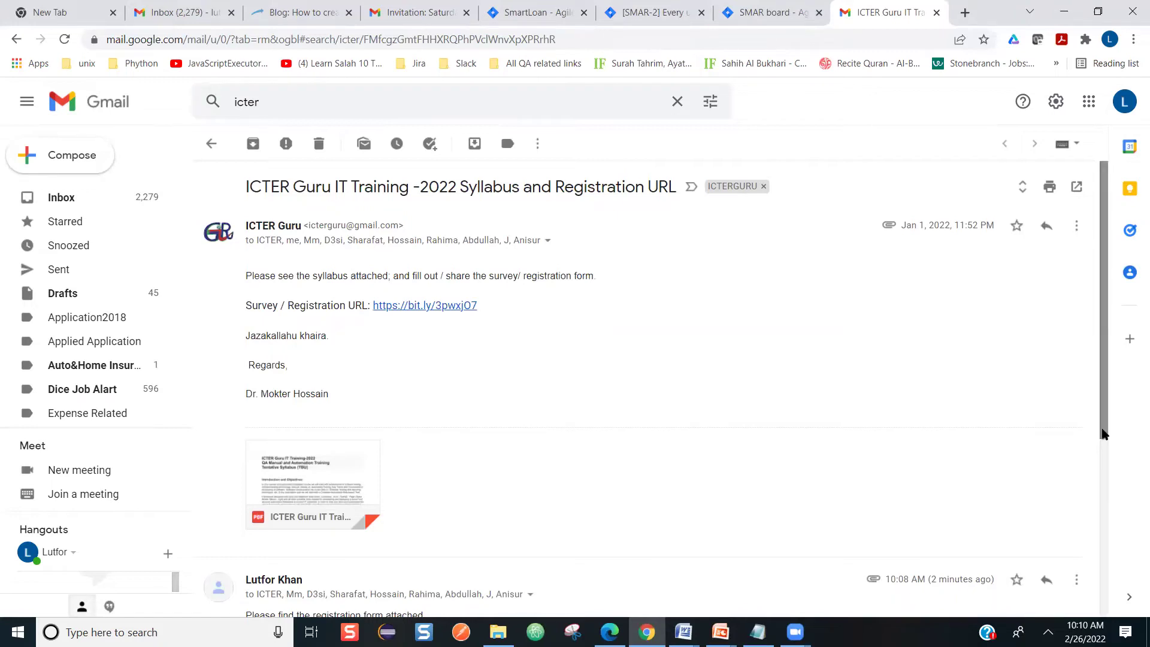
pyautogui.scroll(-5, 1105, 491)
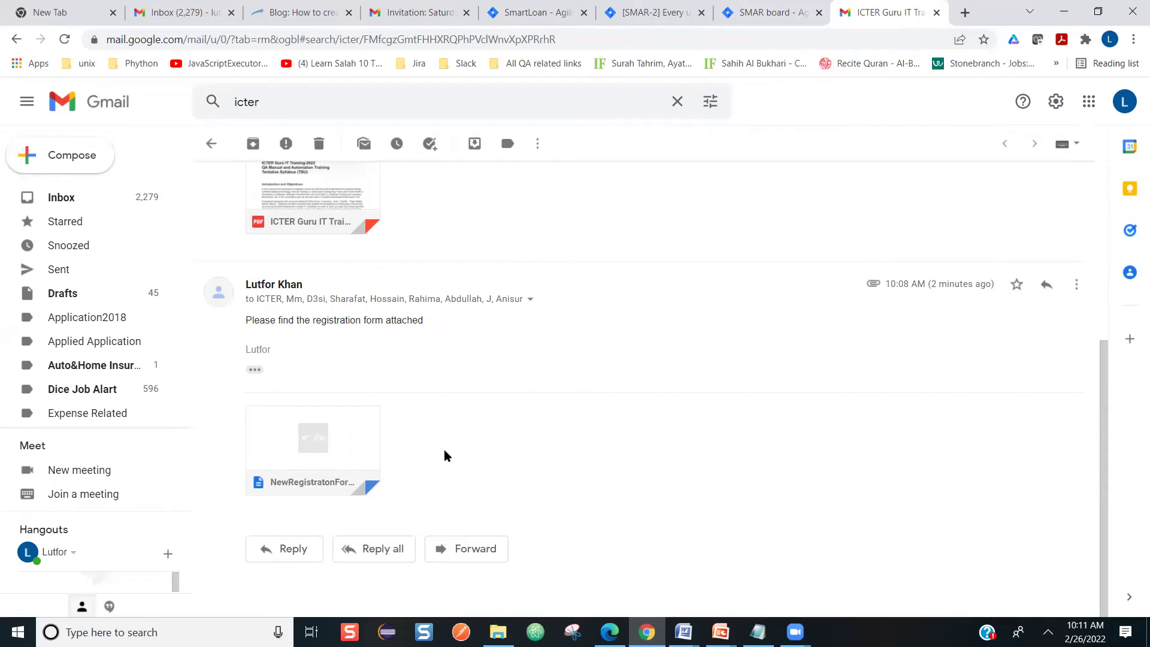
pyautogui.click(1042, 285)
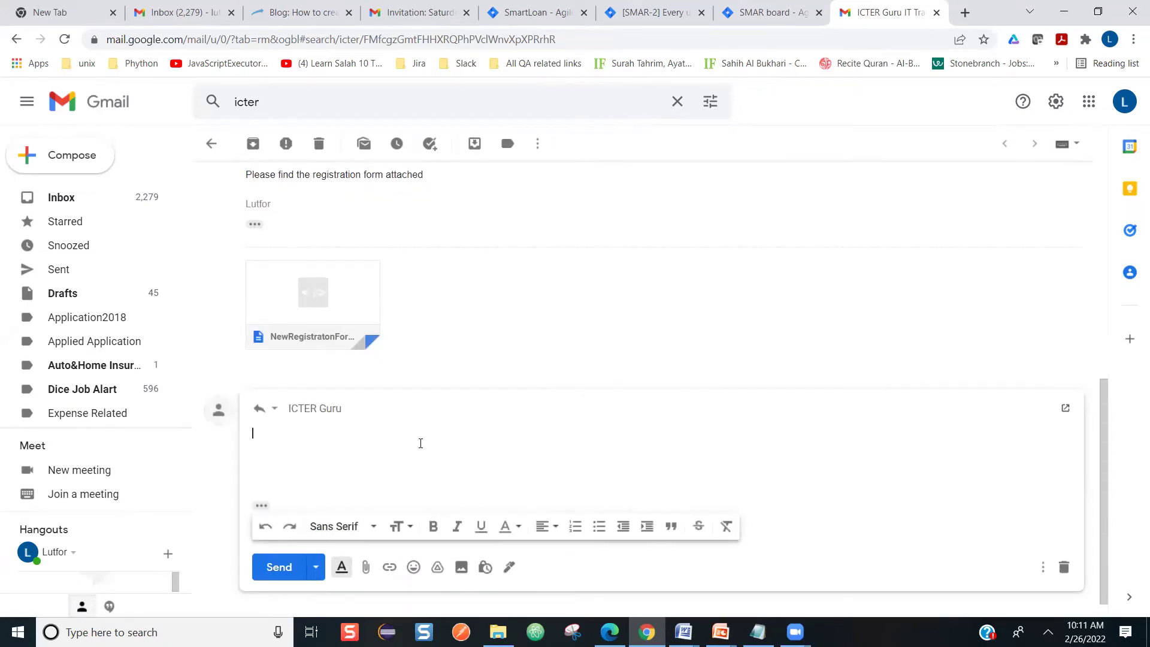
# Replace ICTER Guru with a contact chosen after typing 'i', then send the reply
pyautogui.click(344, 410)
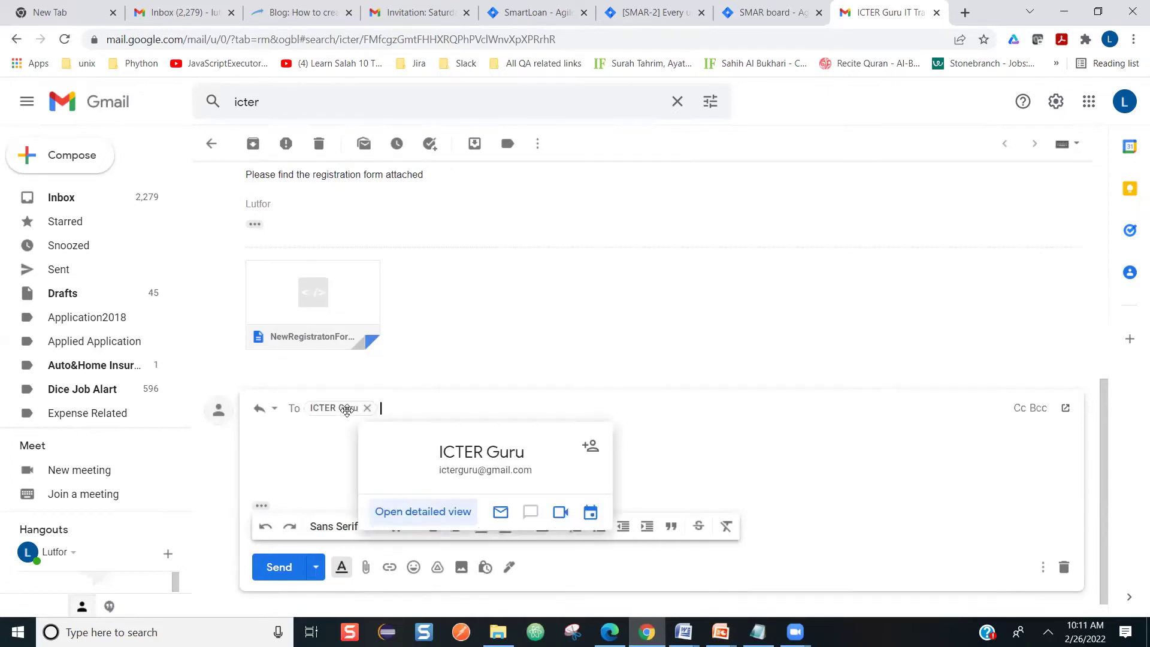
pyautogui.press('BackSpace')
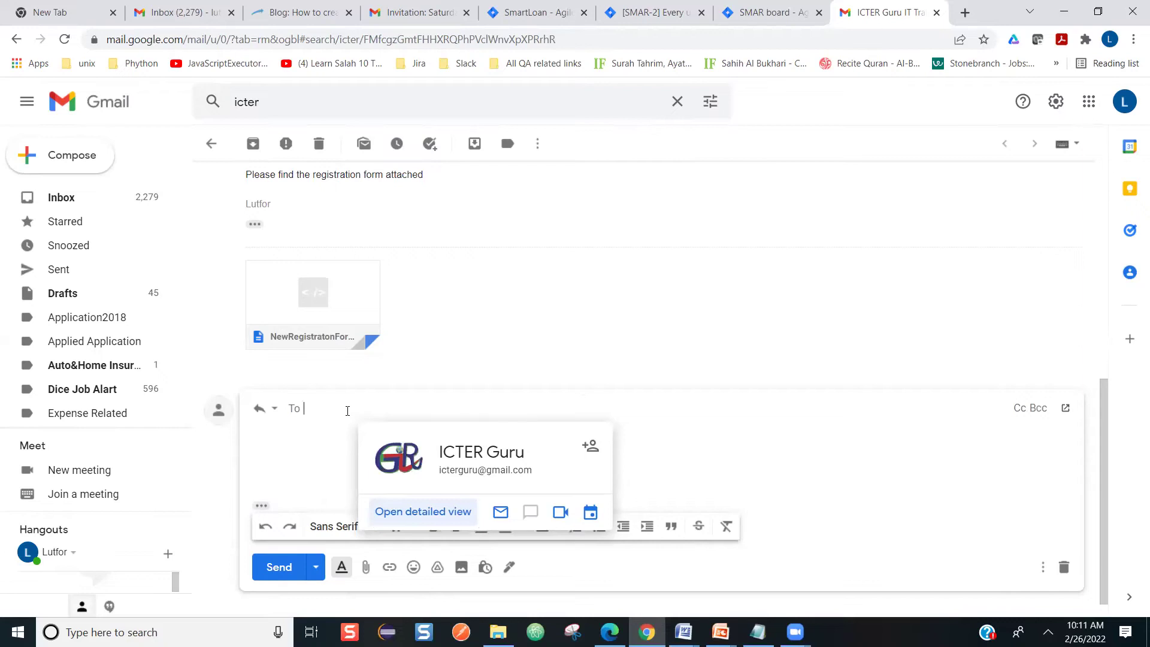
pyautogui.write('i')
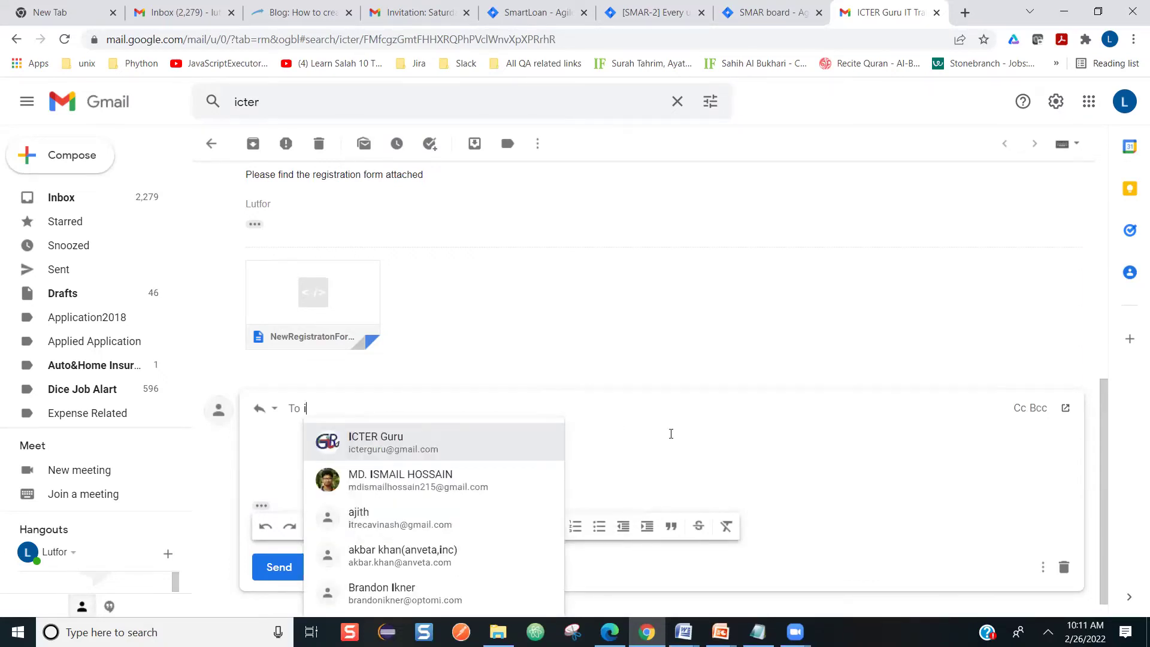
pyautogui.click(417, 474)
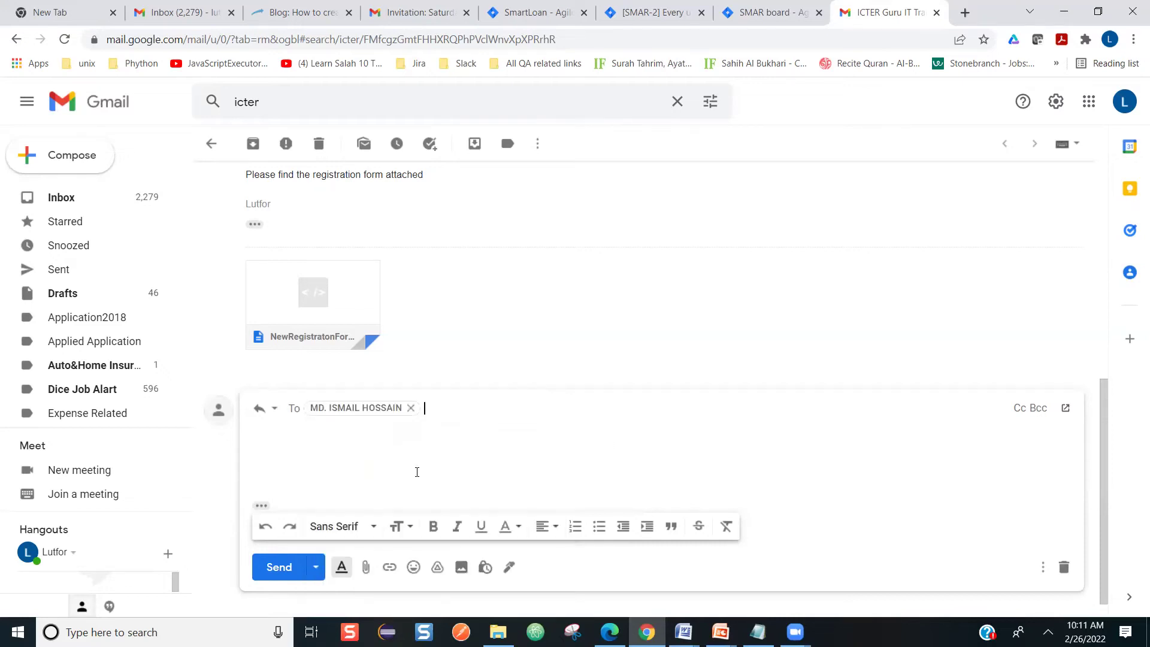
pyautogui.click(275, 571)
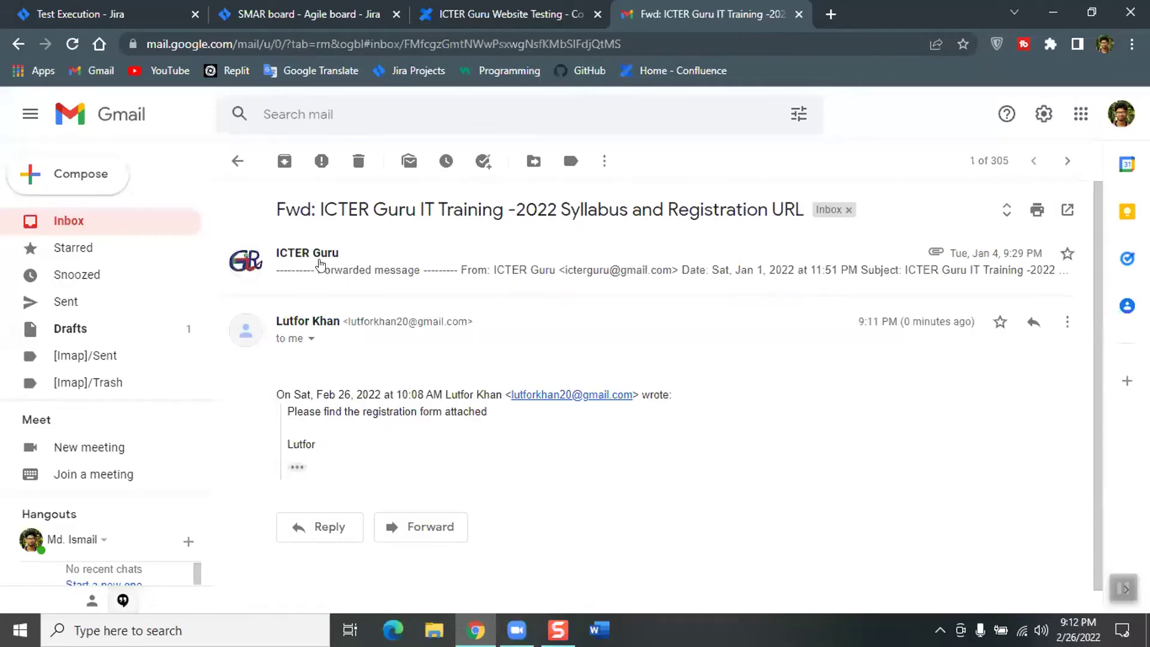
# Expand the original ICTER Guru training message in the thread and scroll through it
pyautogui.click(327, 268)
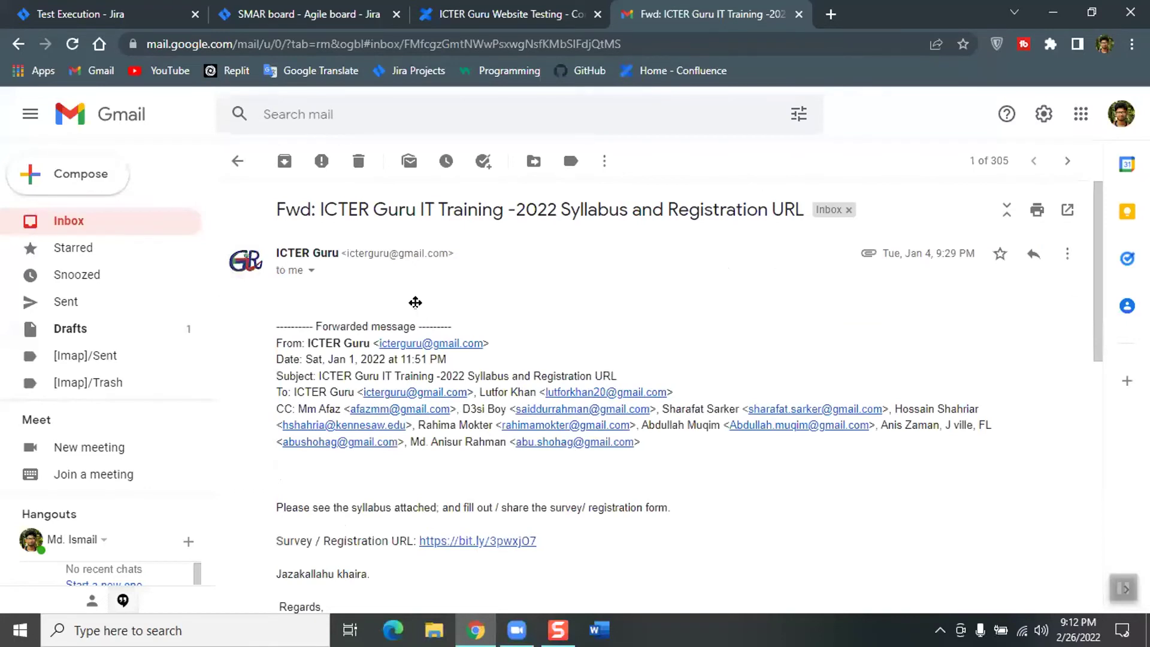
pyautogui.scroll(-4, 485, 347)
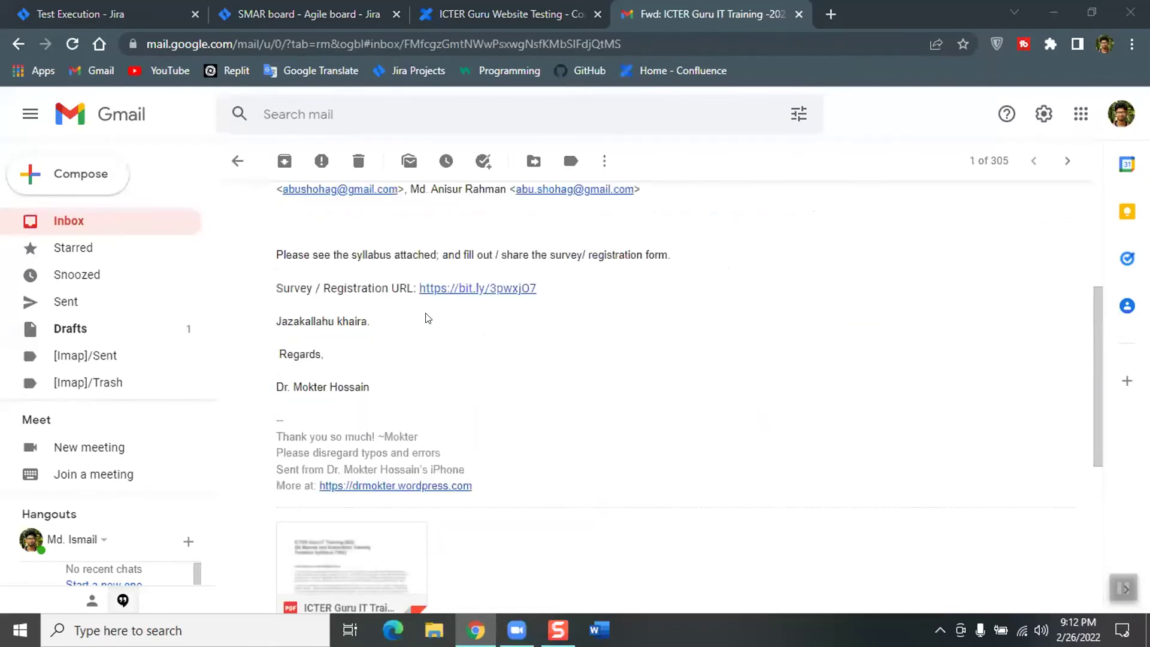
pyautogui.scroll(-3, 424, 319)
pyautogui.scroll(2, 440, 419)
pyautogui.scroll(-5, 436, 420)
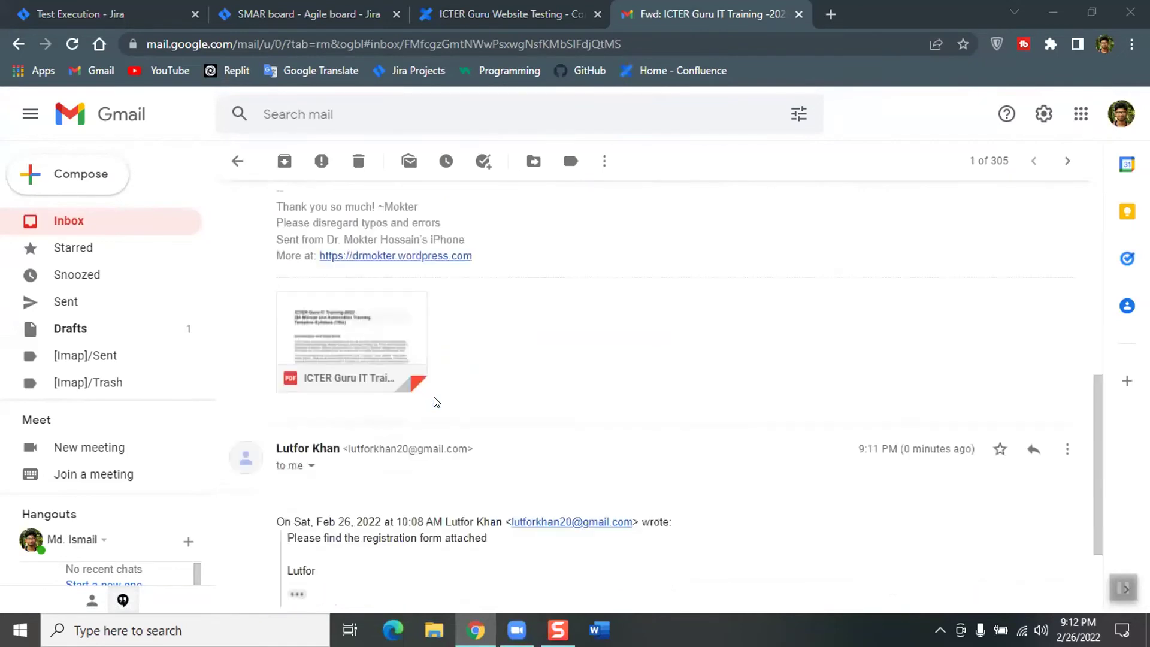
pyautogui.scroll(-1, 431, 417)
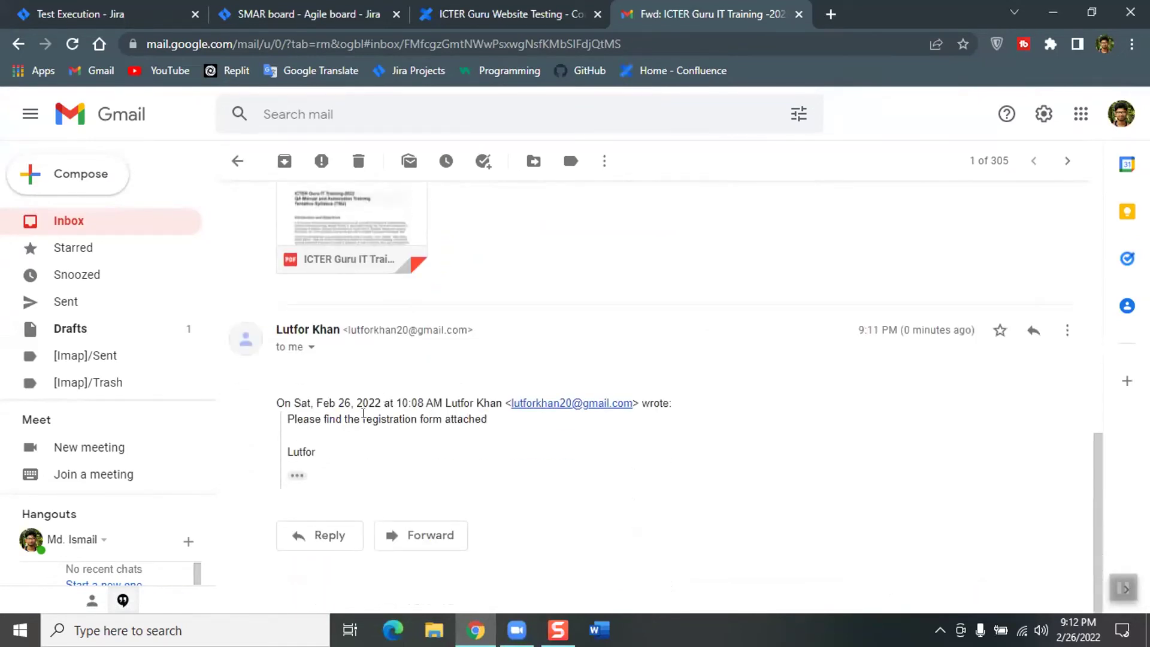
pyautogui.scroll(4, 343, 474)
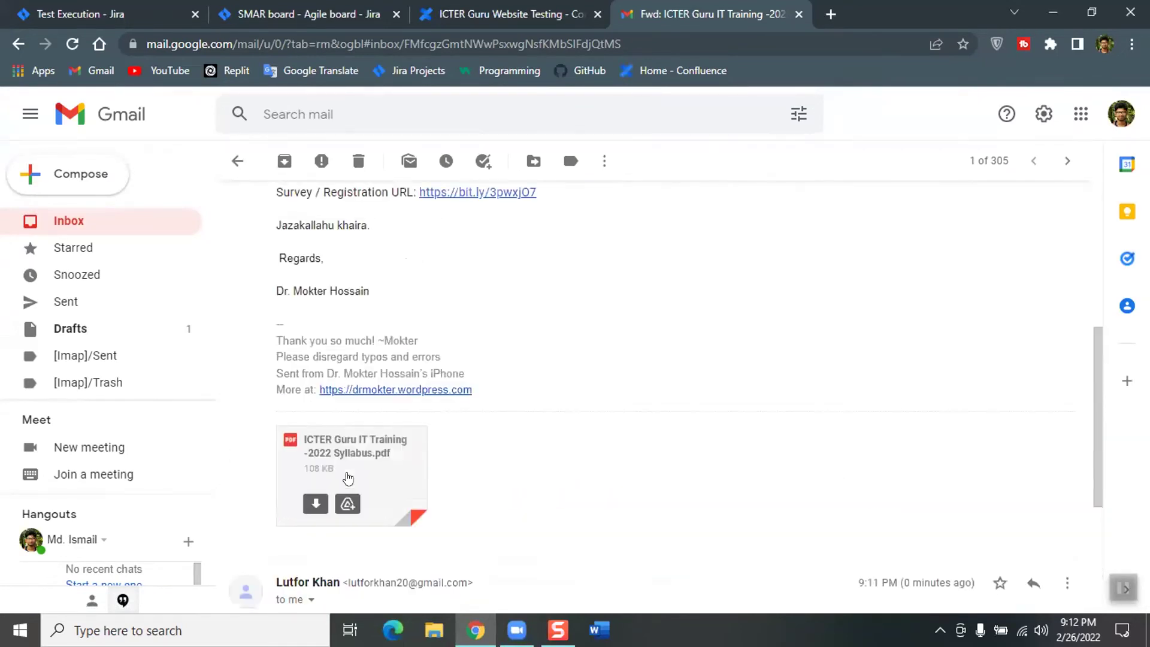
pyautogui.scroll(3, 347, 473)
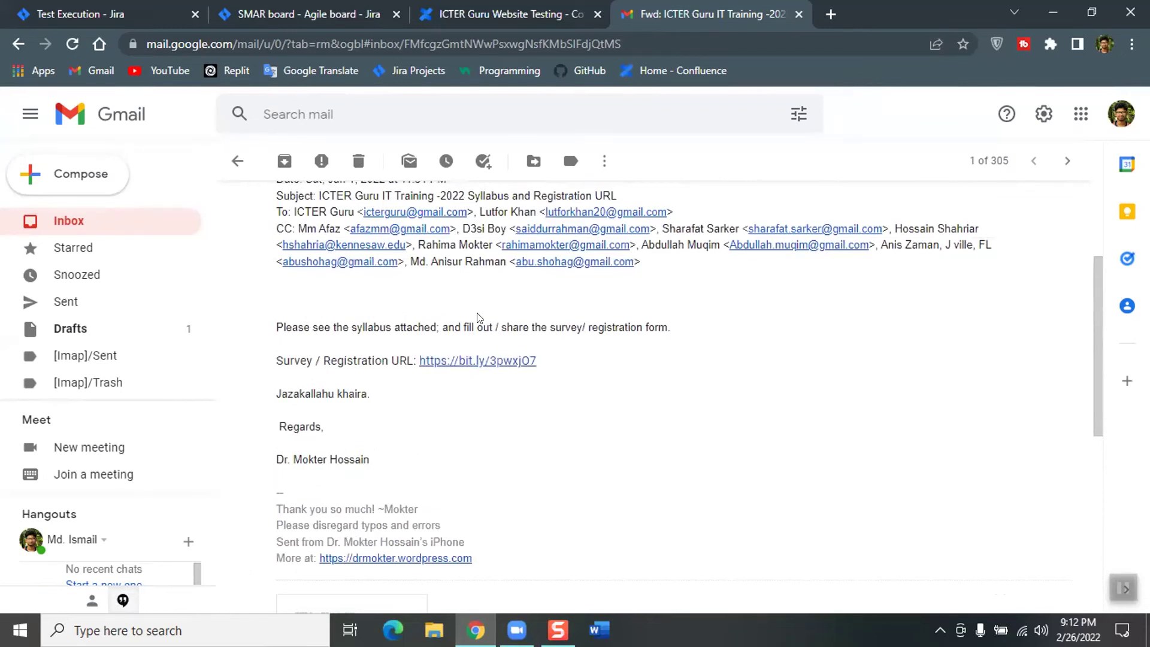
pyautogui.scroll(3, 477, 333)
pyautogui.scroll(-8, 477, 341)
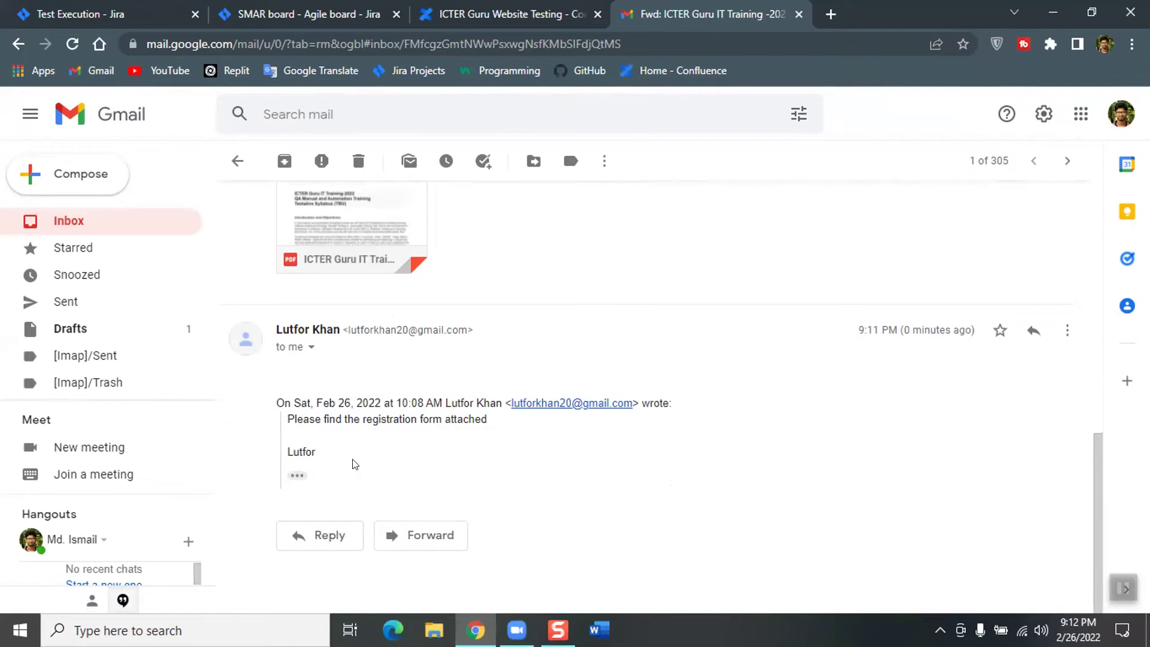
pyautogui.scroll(1, 419, 461)
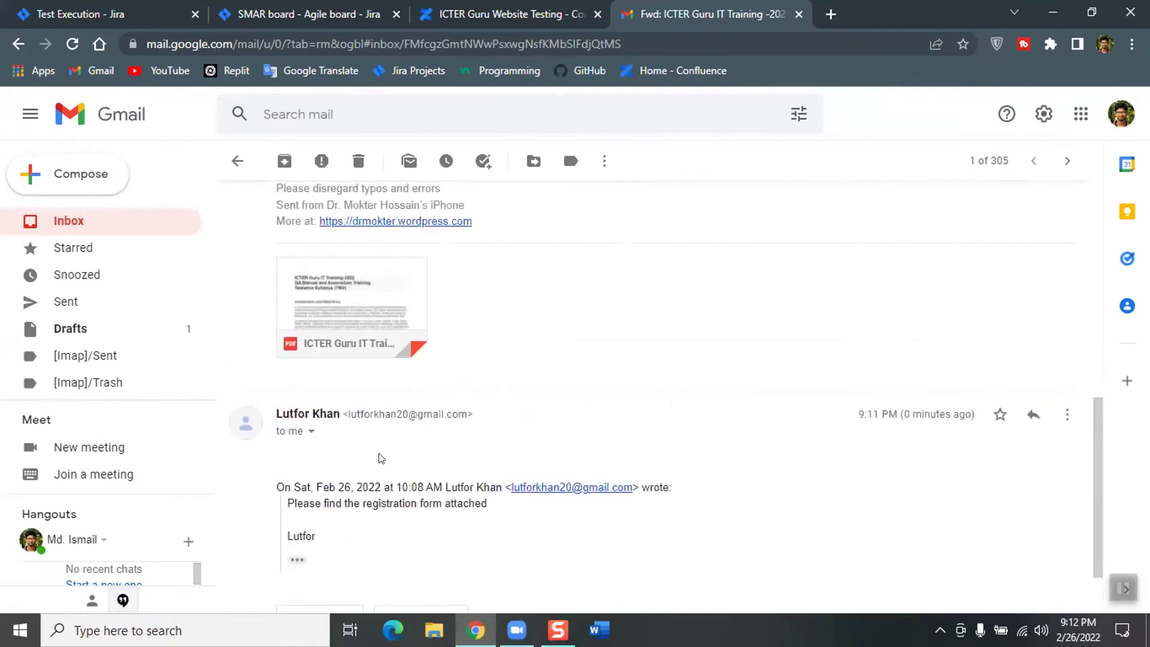
# Show the reply's sender and recipient details, then return to the inbox
pyautogui.click(311, 432)
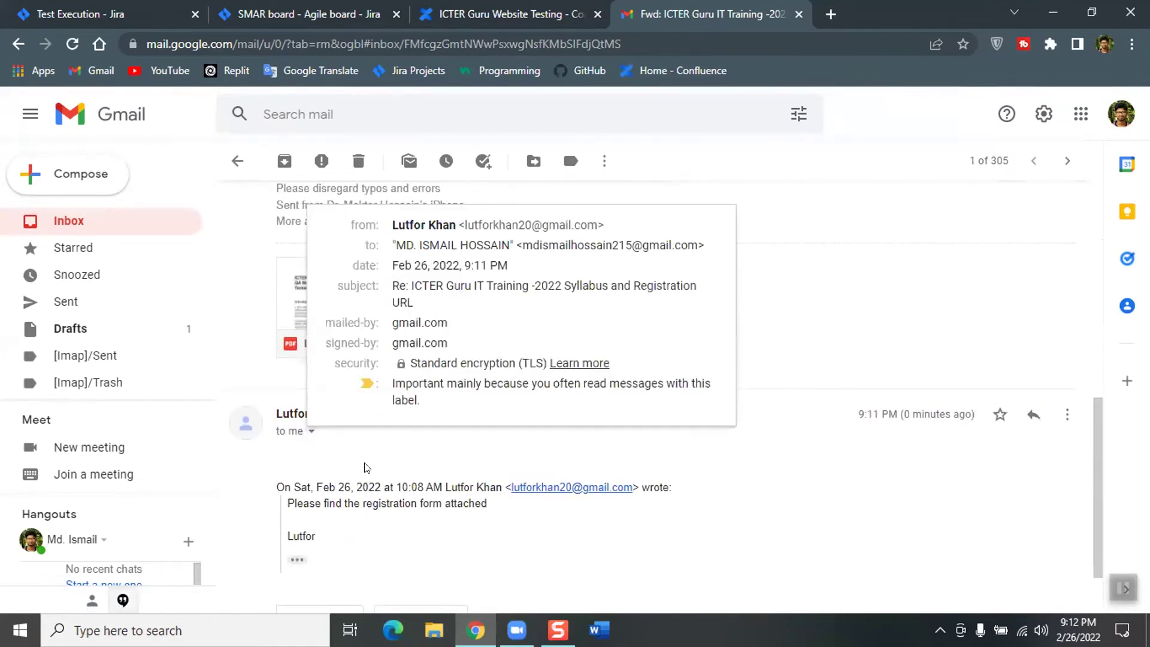
pyautogui.scroll(-1, 367, 468)
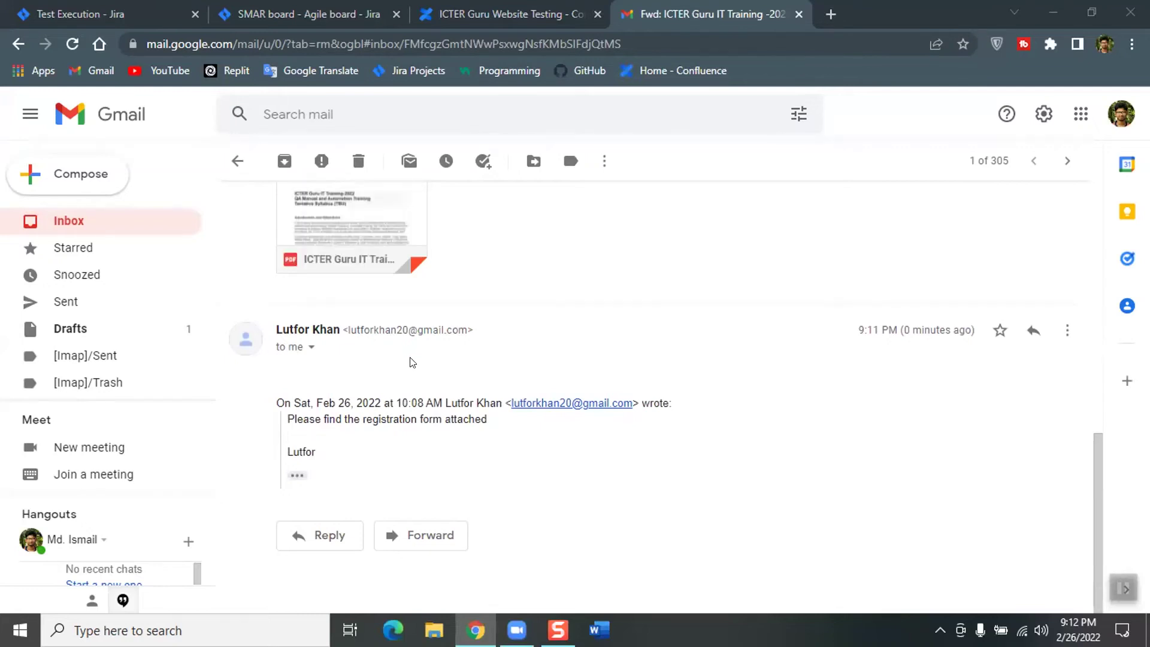
pyautogui.scroll(4, 411, 362)
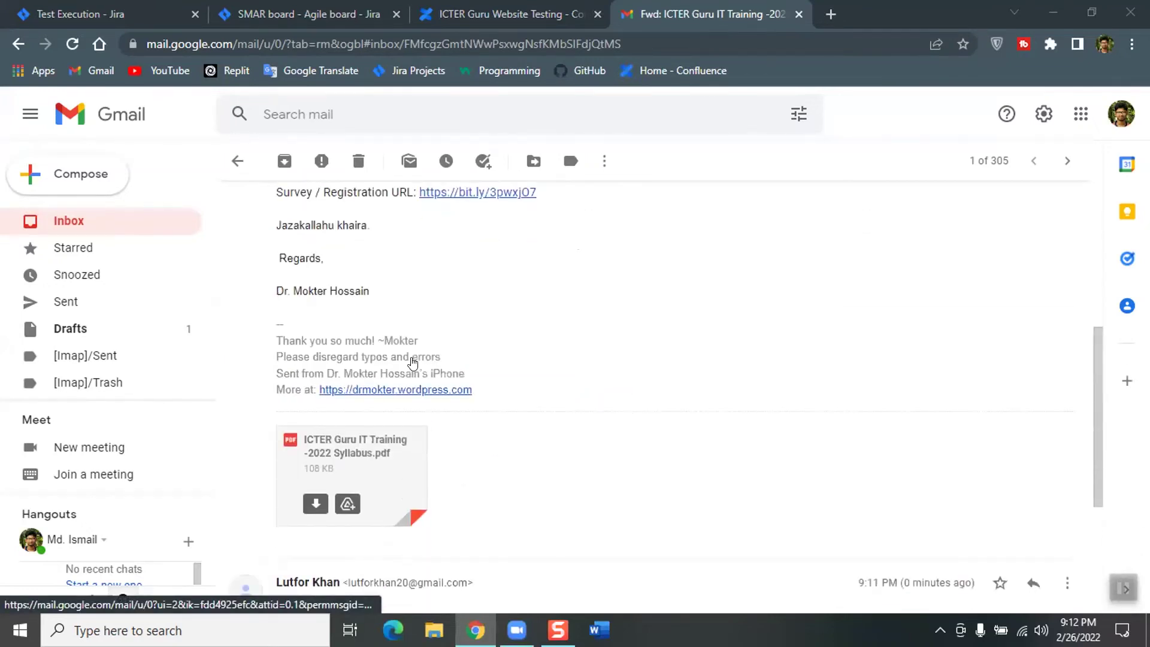
pyautogui.scroll(6, 412, 362)
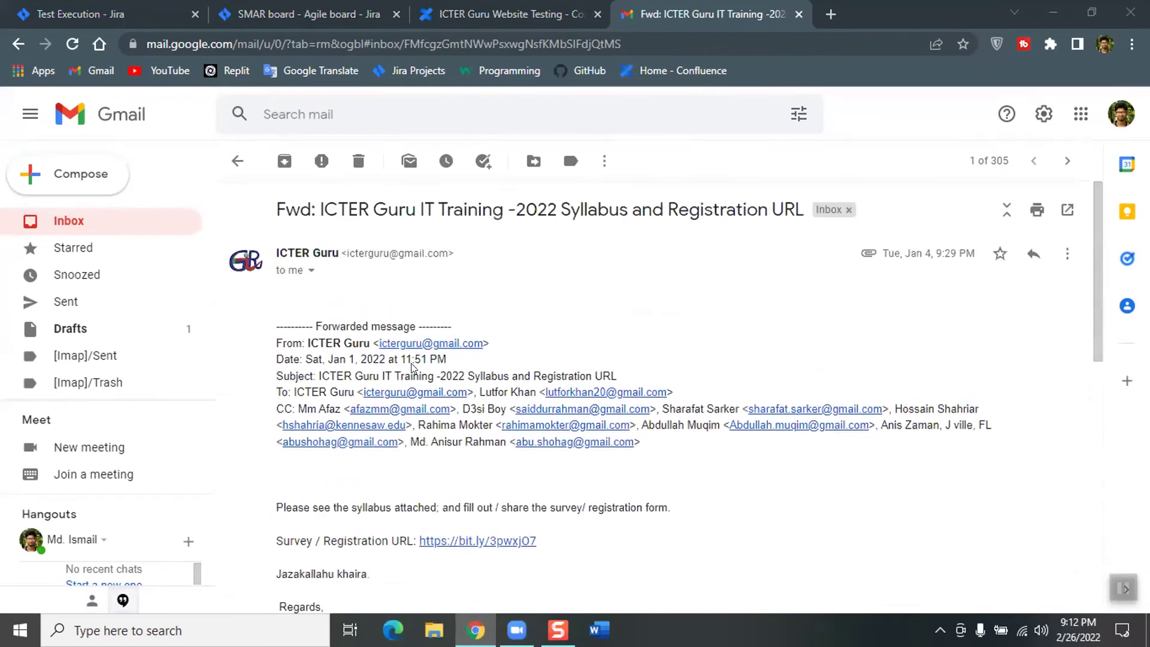
pyautogui.scroll(-3, 412, 366)
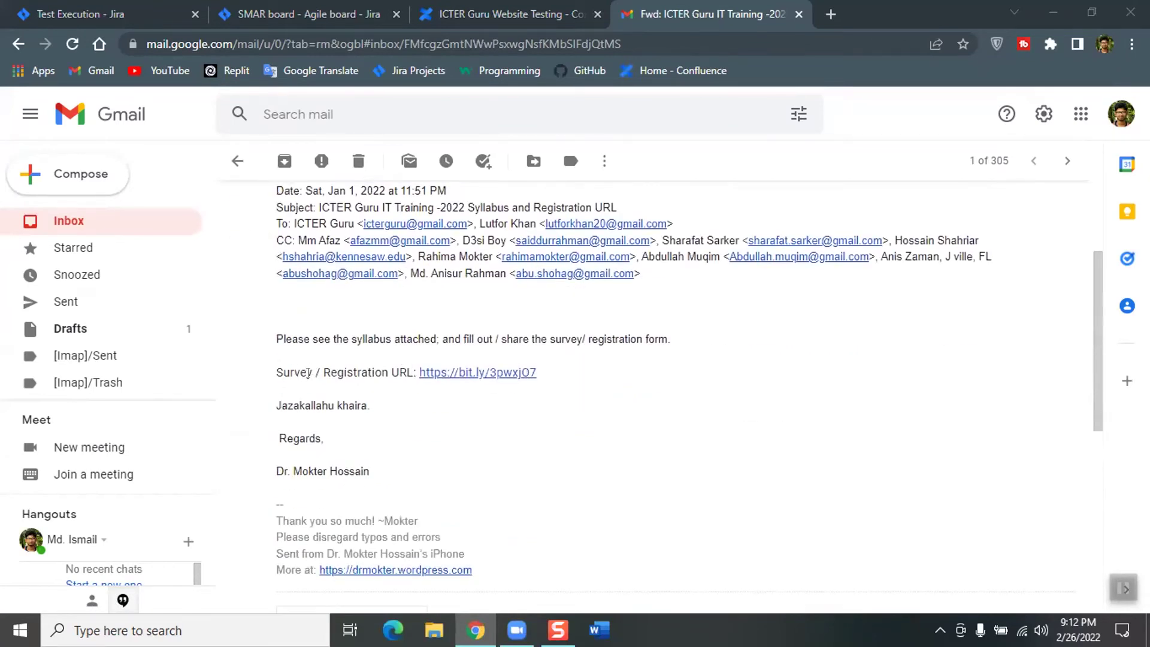
pyautogui.scroll(-7, 307, 372)
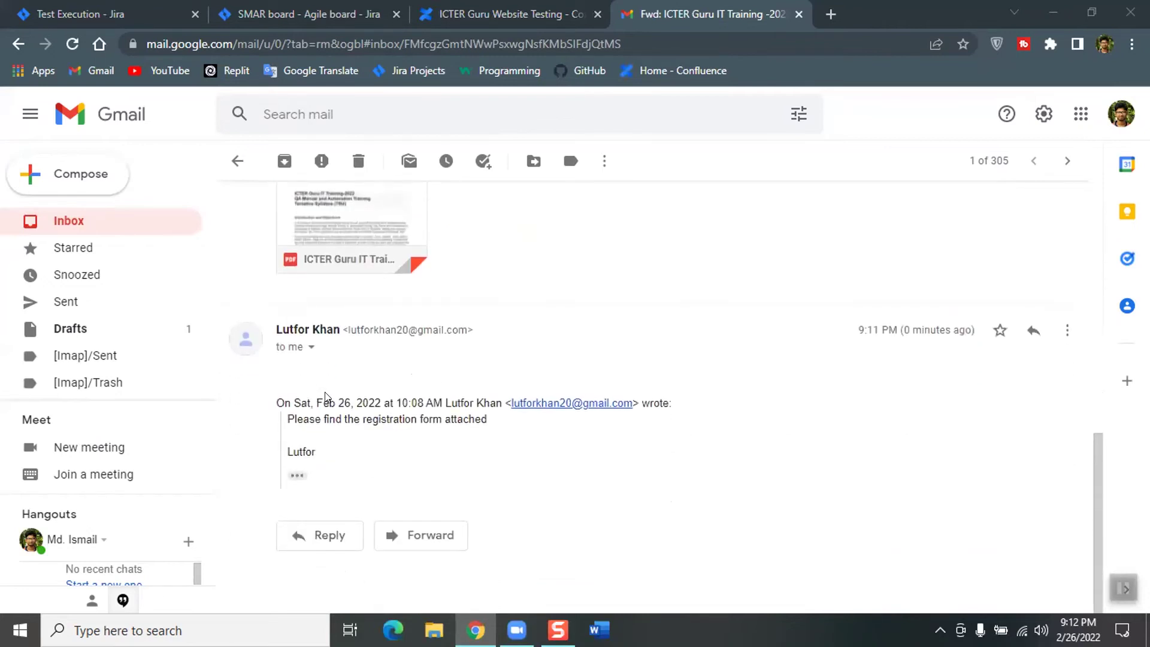
pyautogui.click(237, 160)
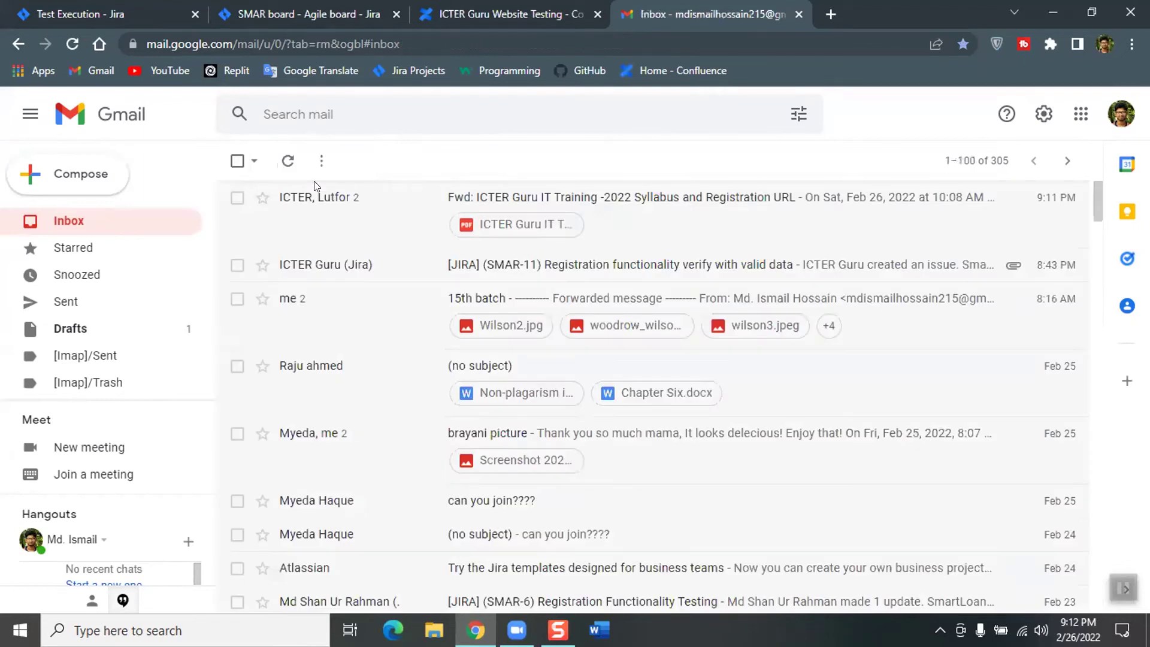
# Refresh the inbox until new mail arrives, then open the 'Fwd: ICTER Guru IT Training -2022' email
pyautogui.click(292, 156)
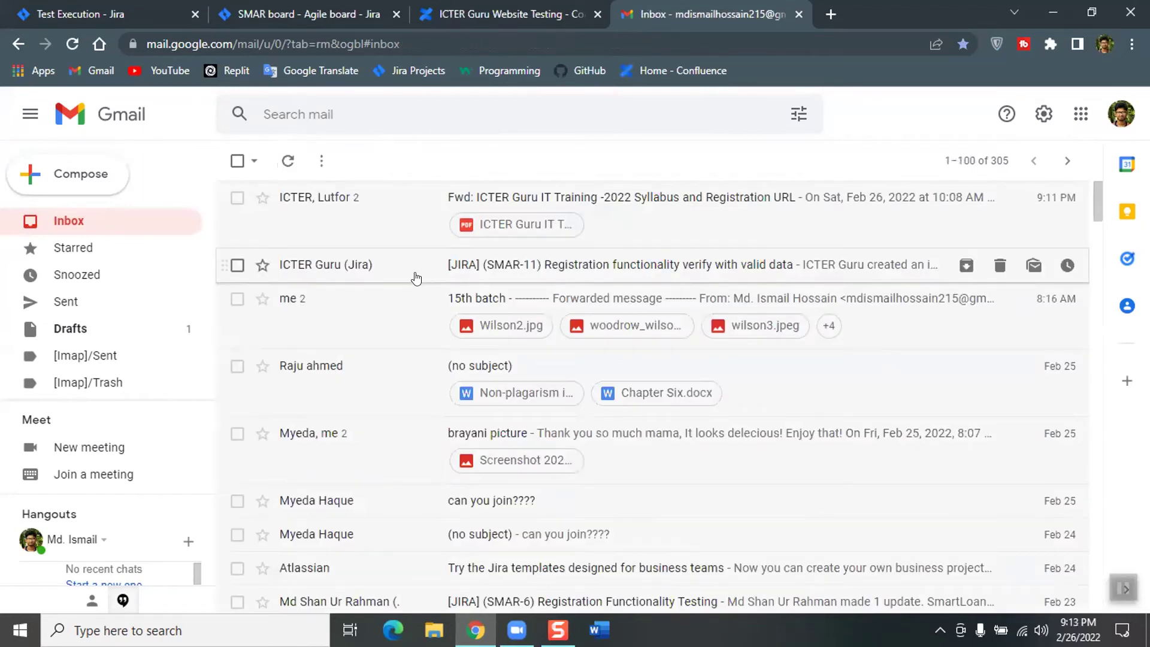
pyautogui.click(288, 160)
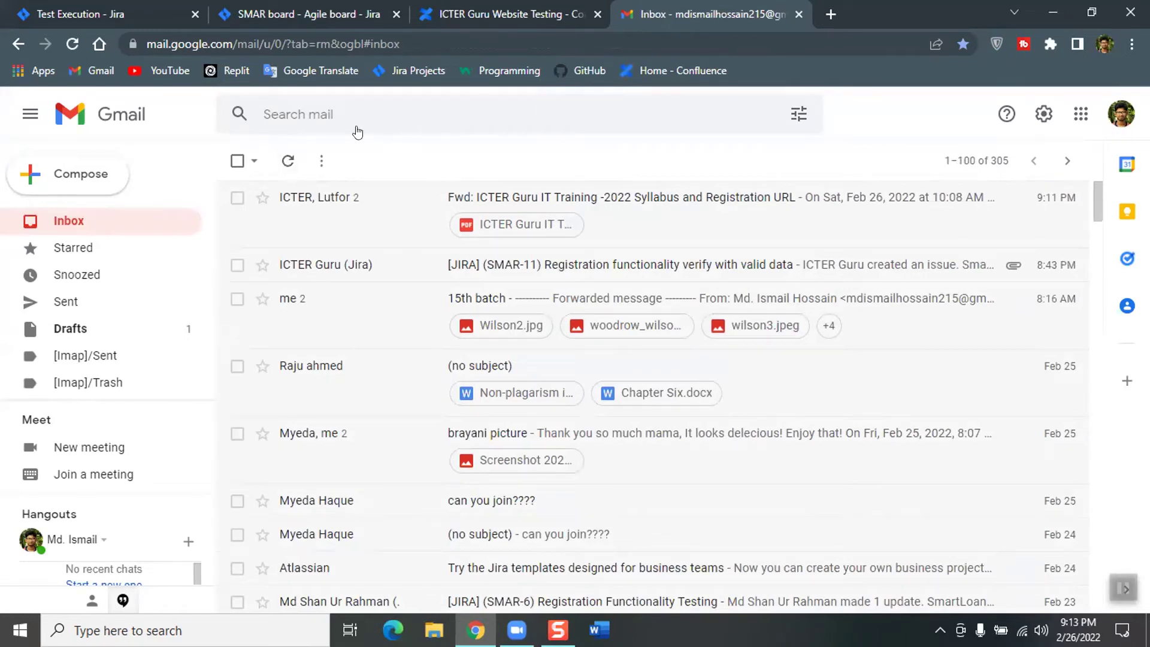
pyautogui.click(289, 160)
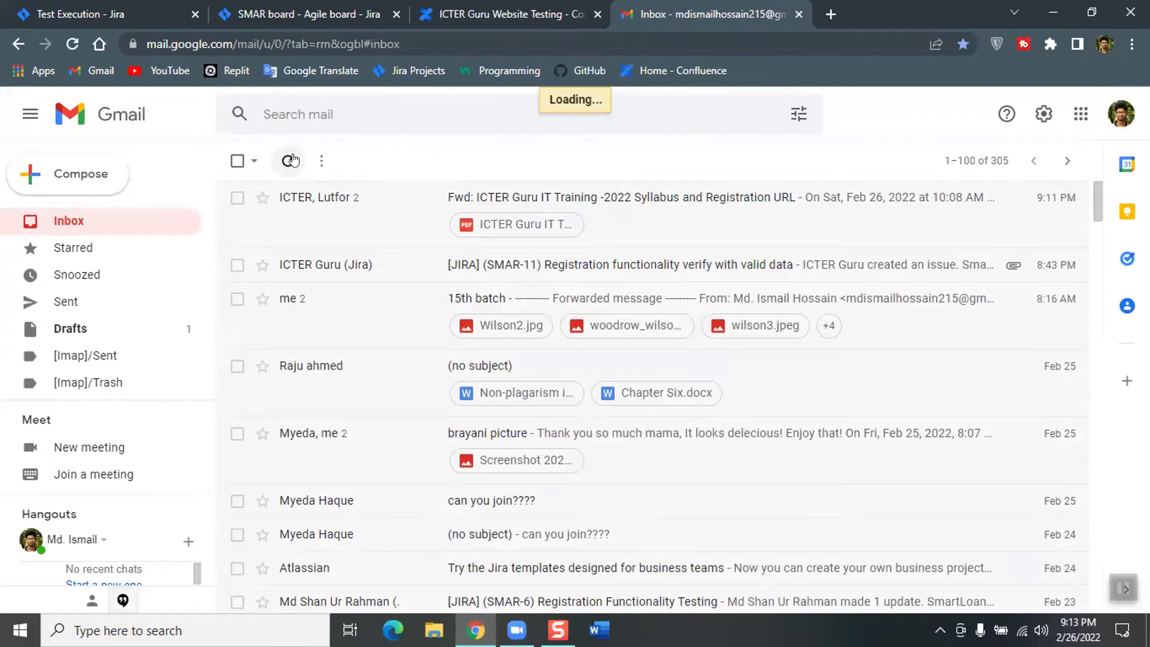
pyautogui.click(292, 160)
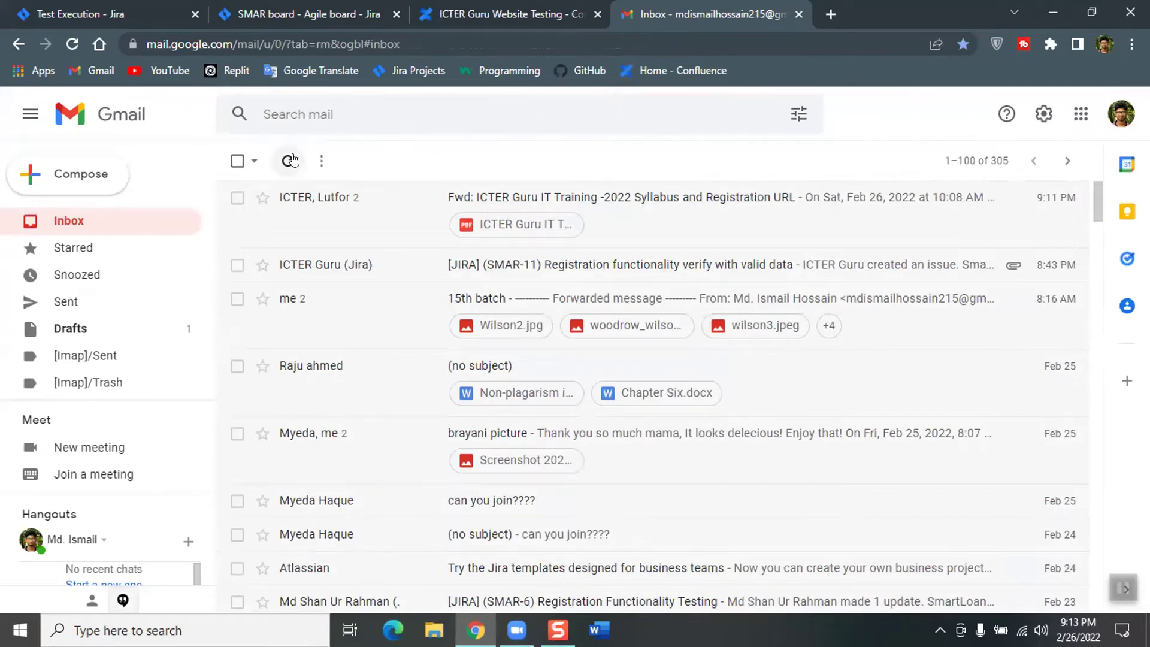
pyautogui.click(291, 160)
pyautogui.click(288, 160)
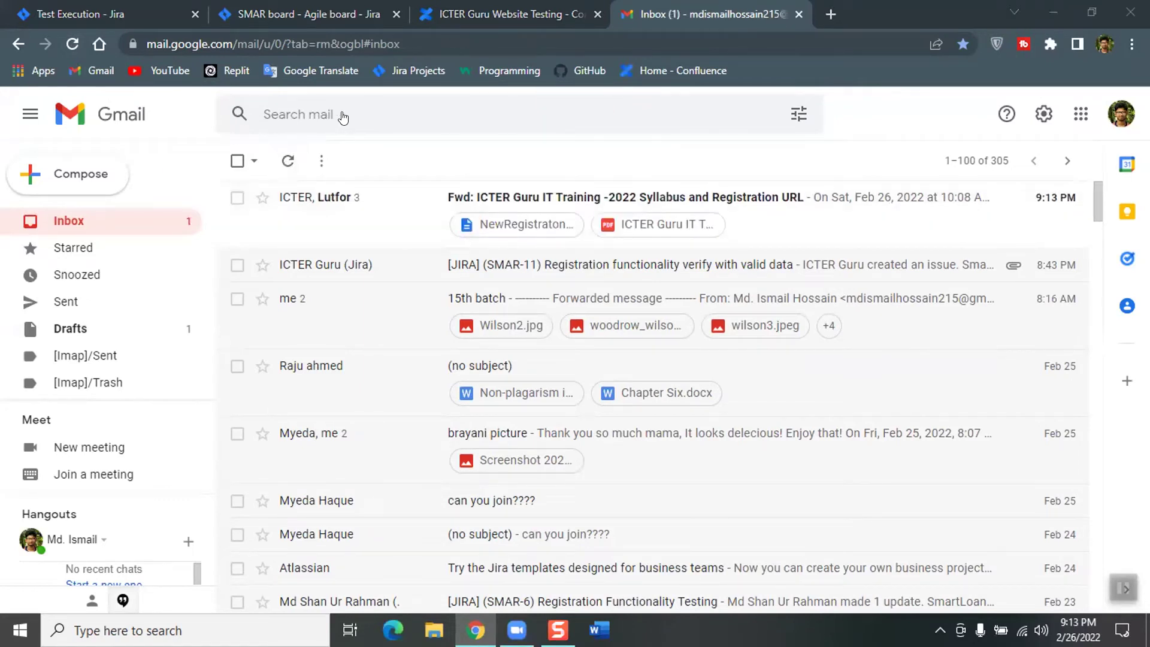
pyautogui.click(397, 205)
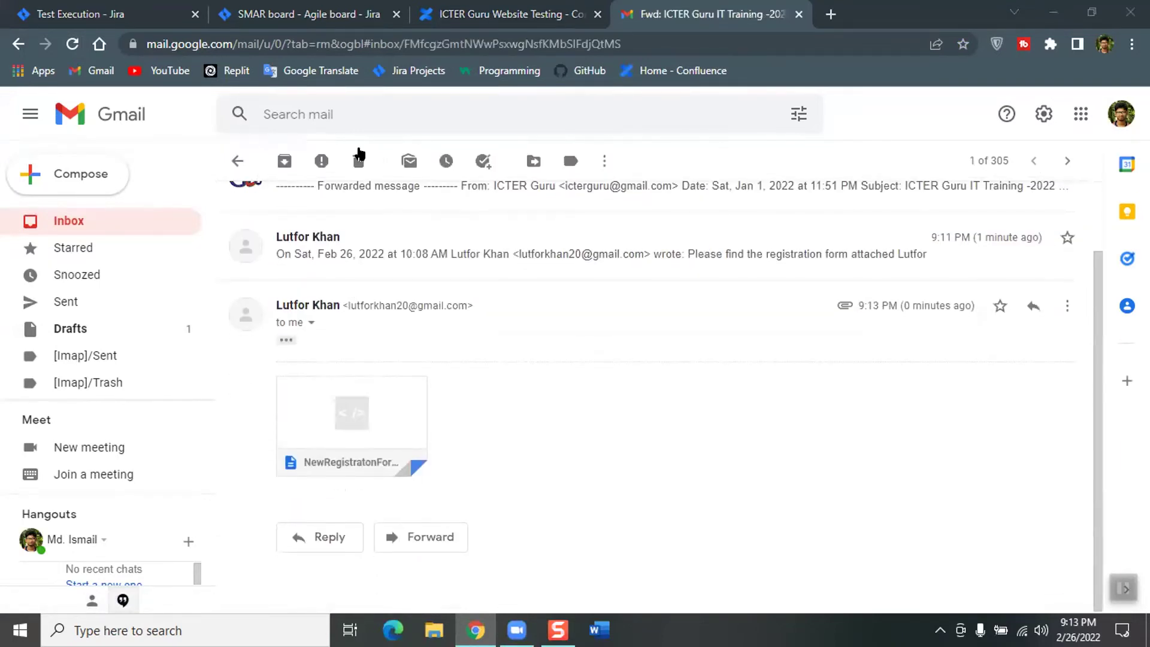
# Download NewRegistratonForm.html, open it from the download bar, then return to the Jira test steps
pyautogui.click(316, 453)
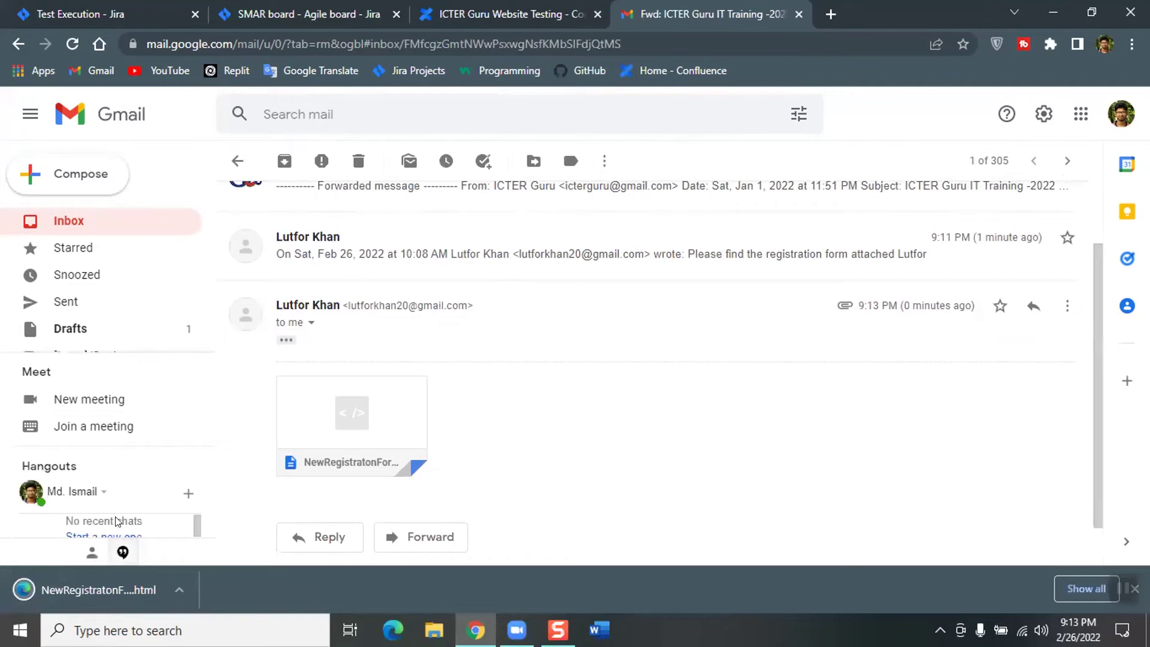
pyautogui.click(54, 594)
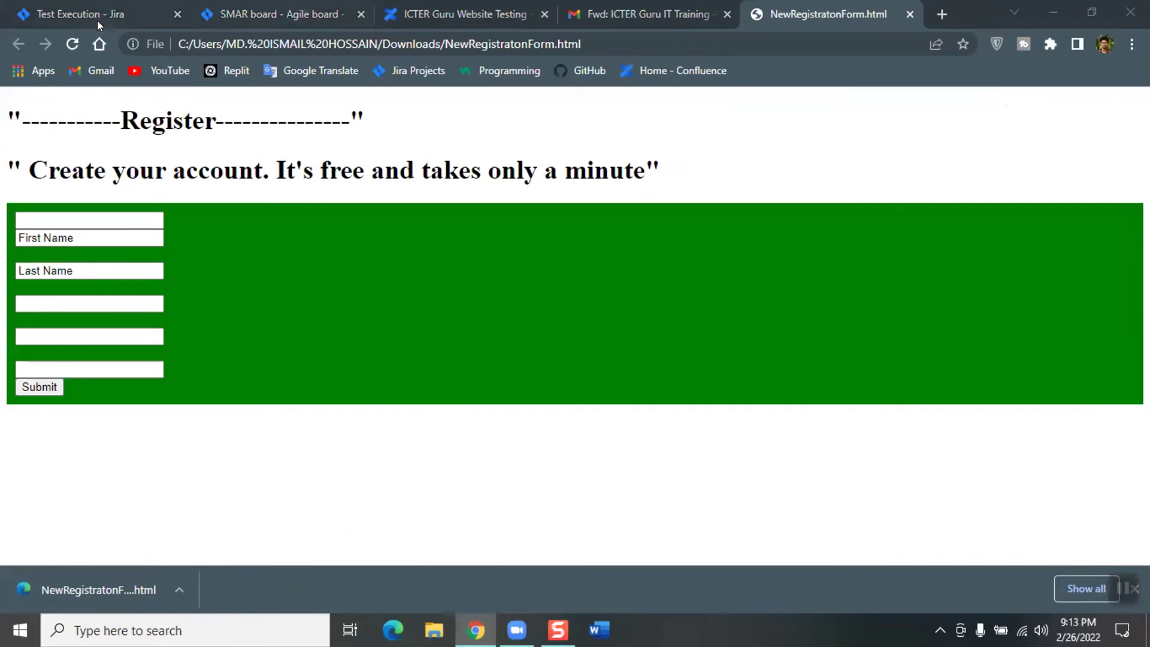
pyautogui.click(69, 6)
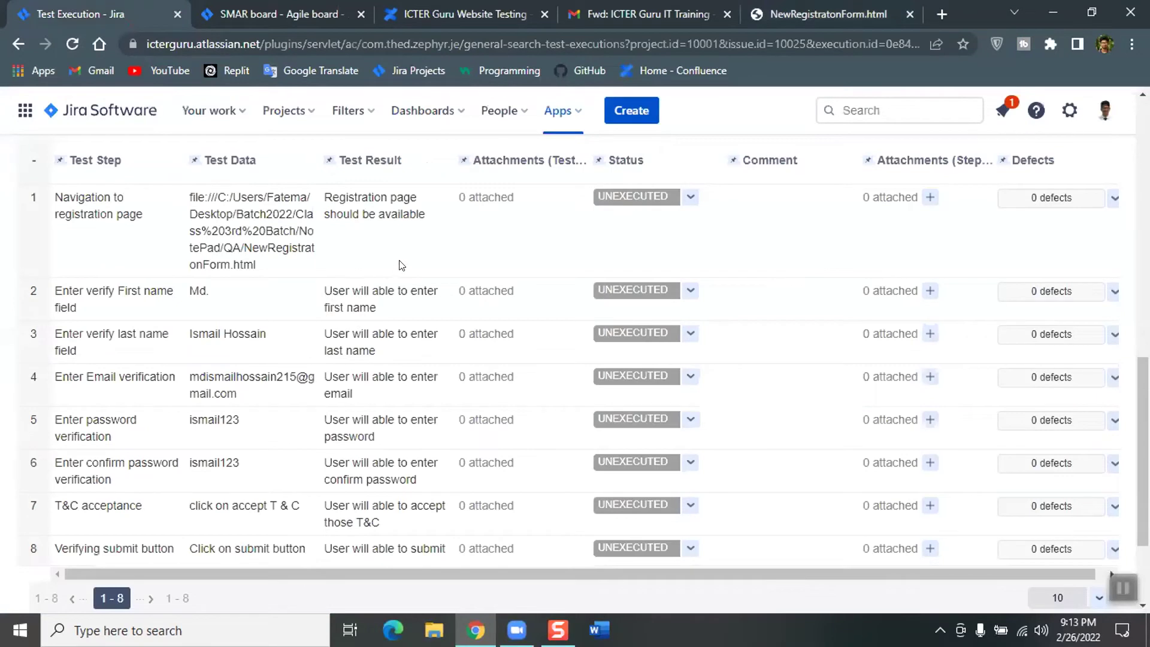
# Place the registration form tab beside Jira and compare the form against the test steps
pyautogui.moveTo(823, 14); pyautogui.dragTo(117, 5)
pyautogui.click(116, 6)
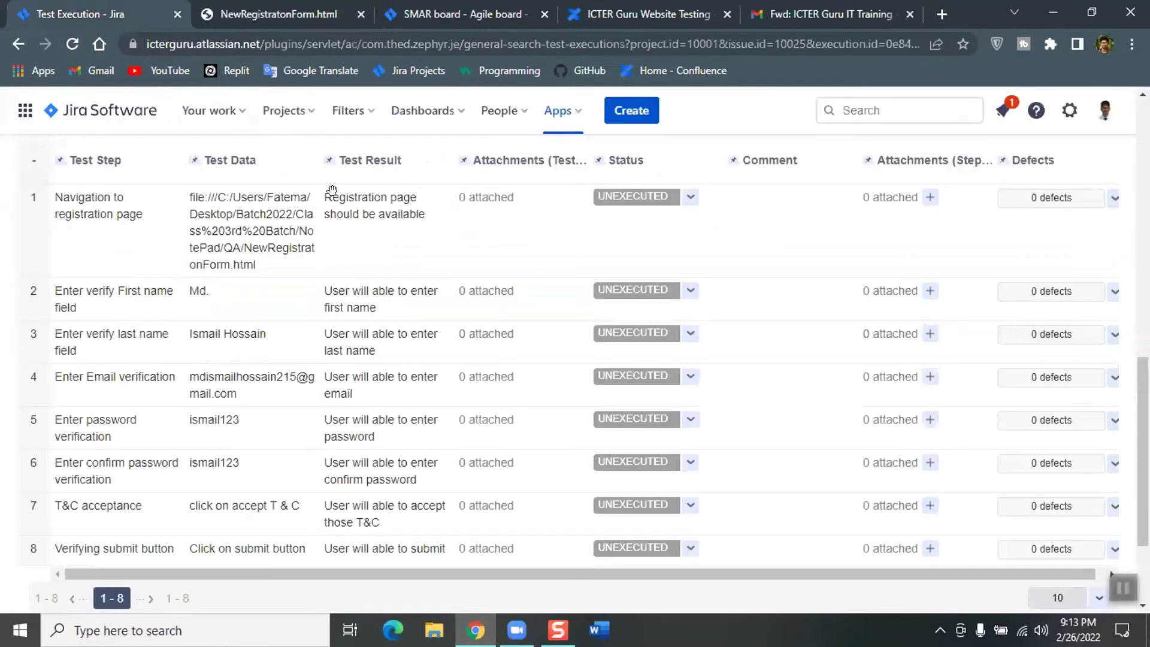
pyautogui.click(691, 198)
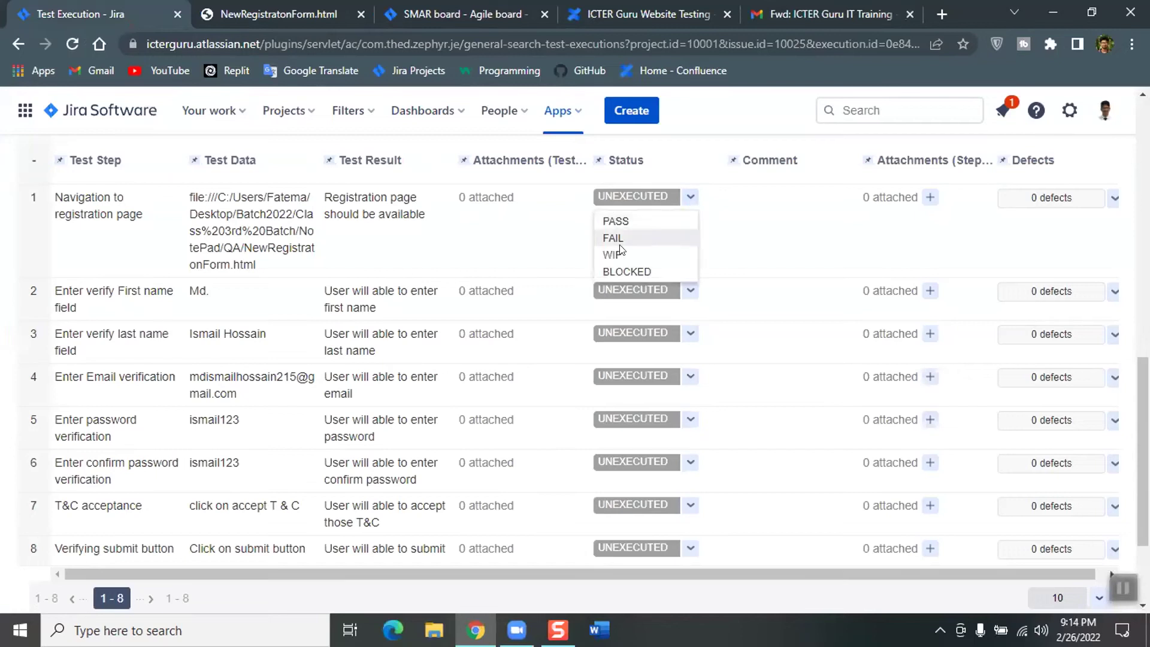
pyautogui.click(746, 252)
pyautogui.click(251, 7)
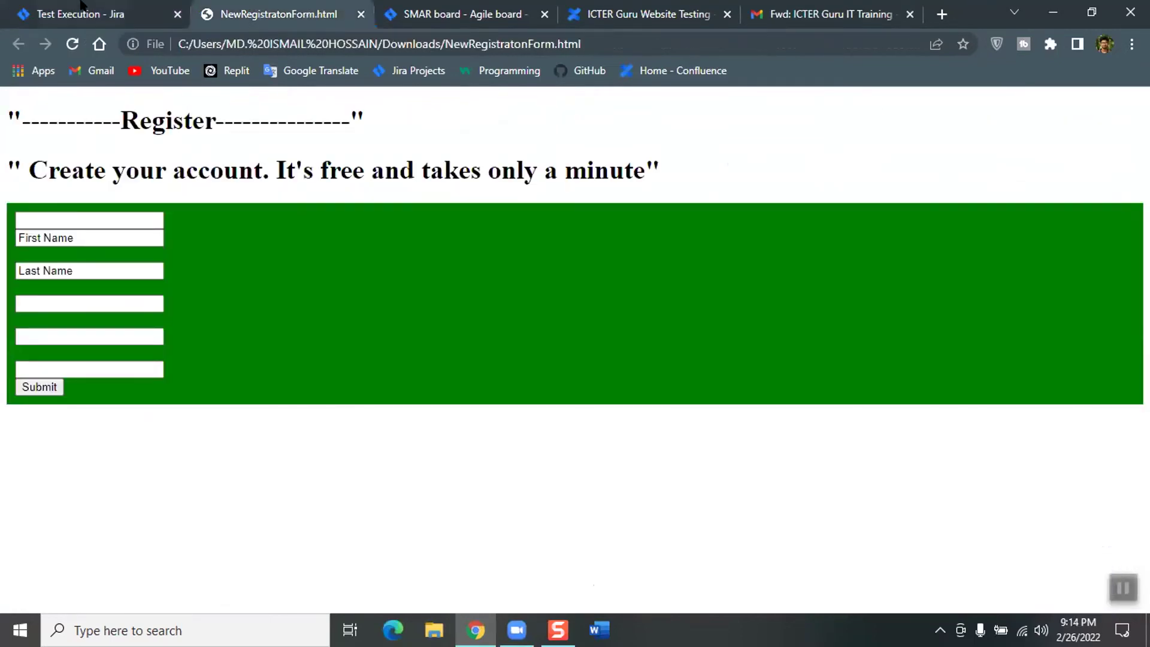
pyautogui.click(83, 7)
pyautogui.click(235, 12)
pyautogui.click(96, 12)
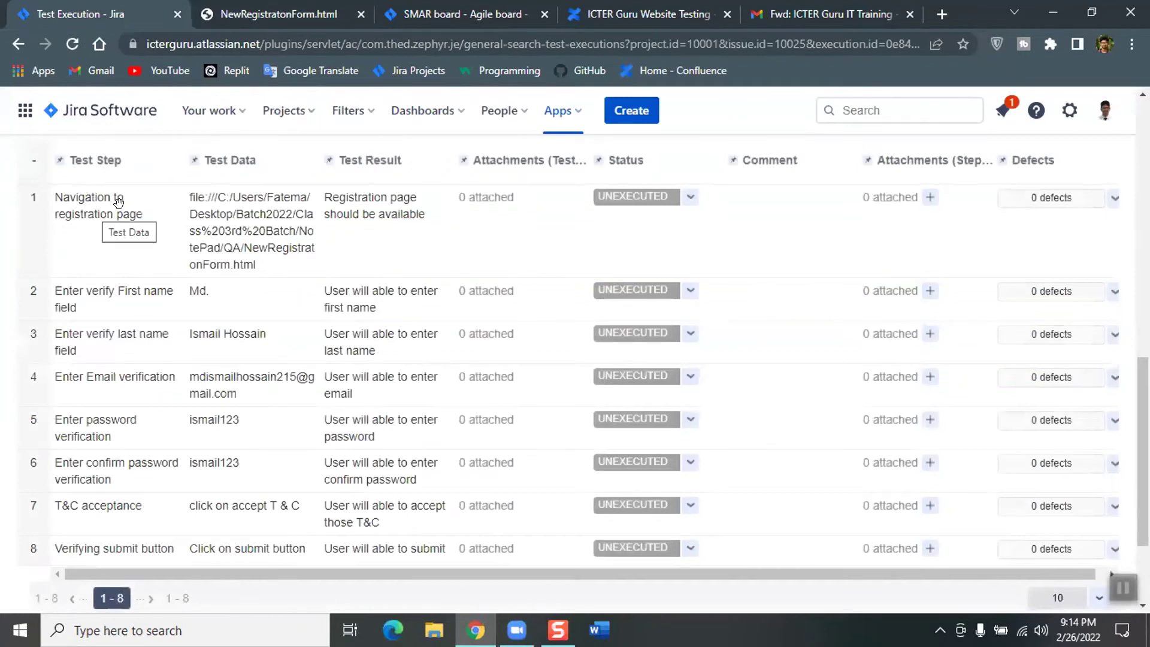
pyautogui.click(235, 13)
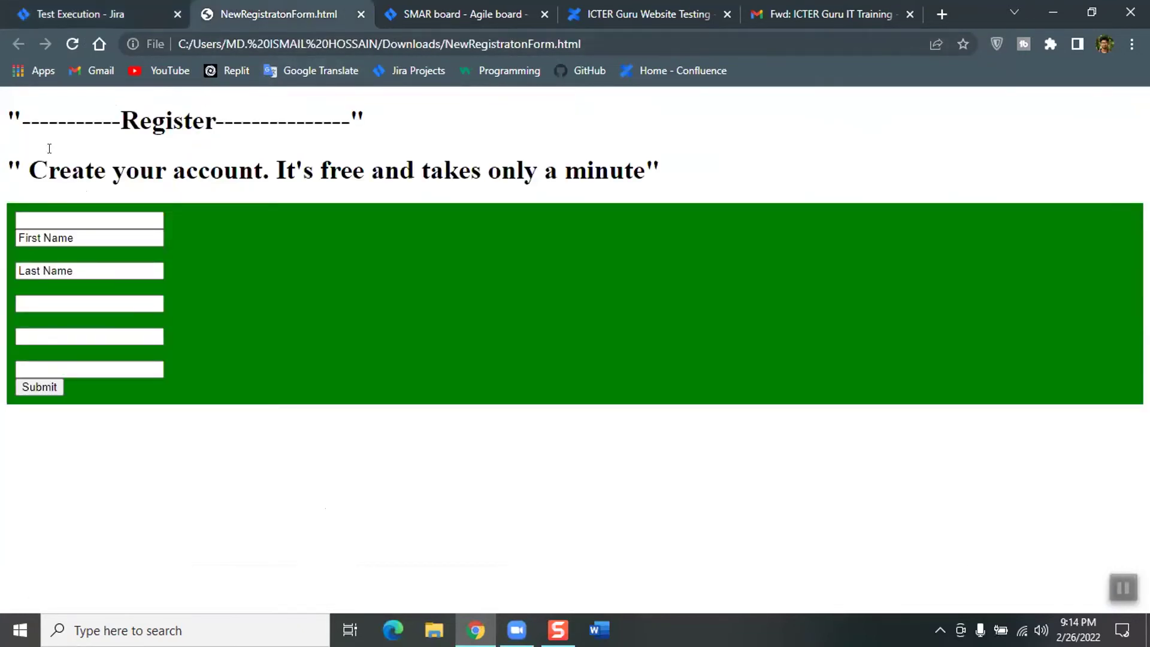
pyautogui.click(99, 9)
# Mark step 1, Navigation to registration page, as PASS and cancel the Attach Files dialog
pyautogui.click(690, 197)
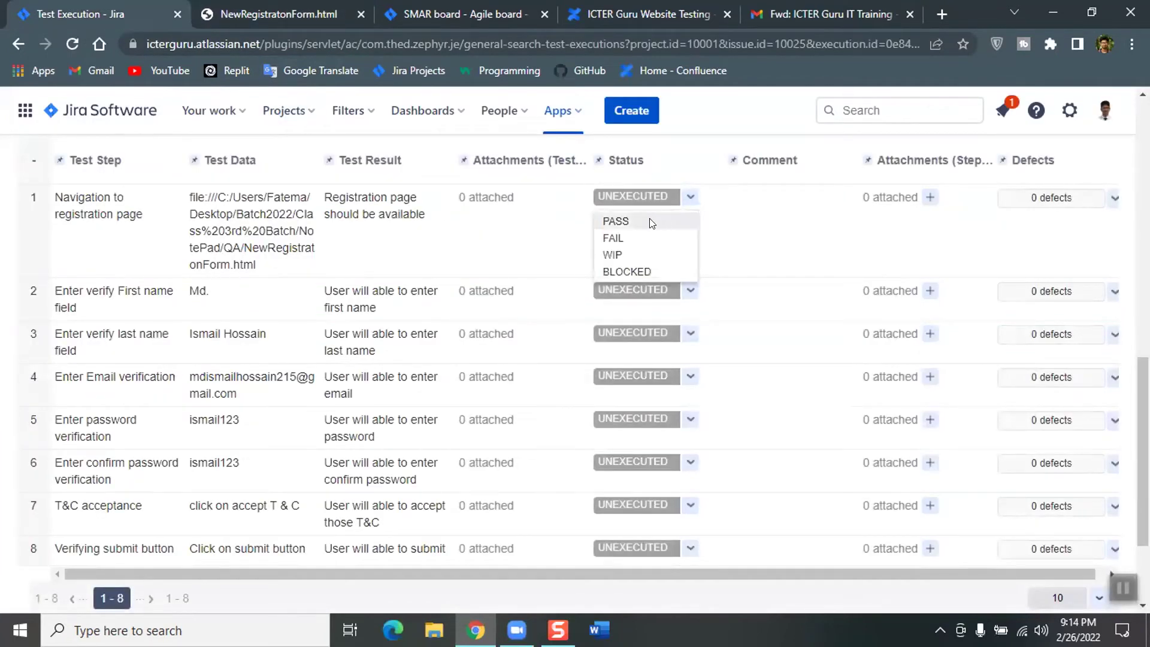
pyautogui.click(648, 219)
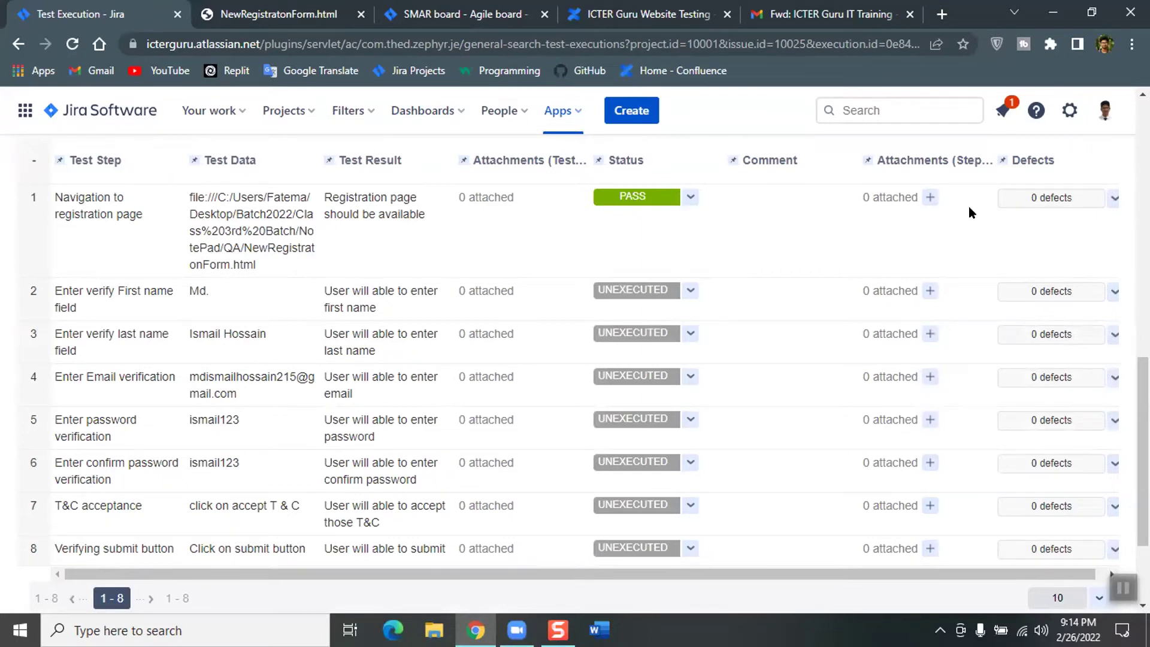
pyautogui.click(930, 198)
pyautogui.click(767, 360)
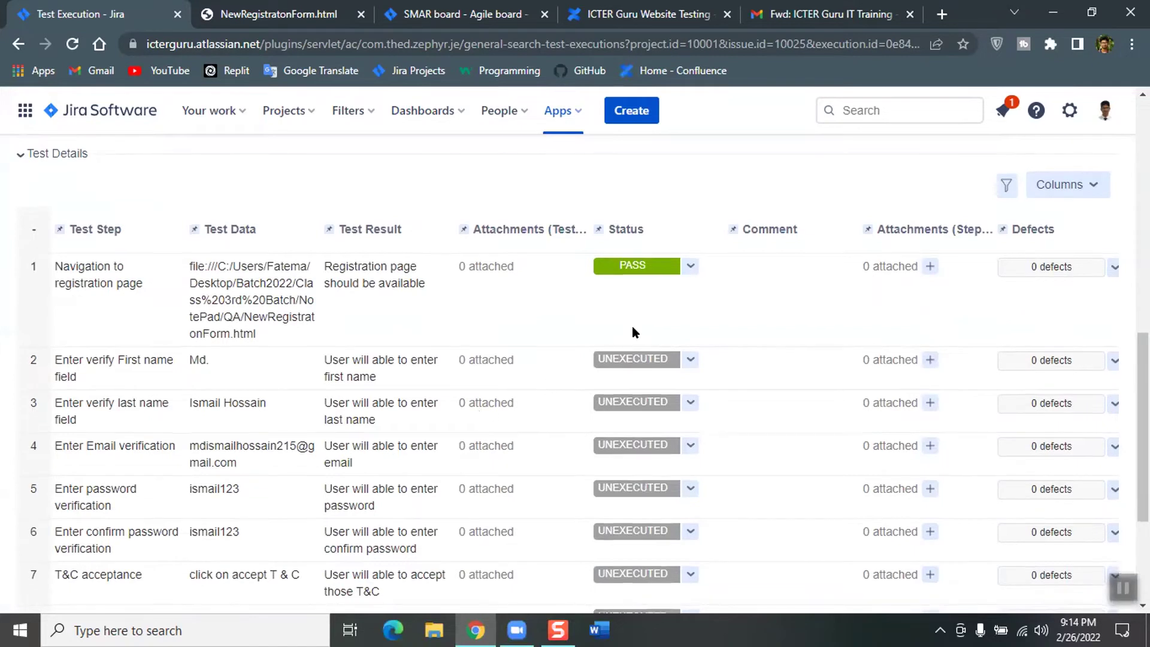
# Enter 'Md' in the registration form's first name field, then mark step 2 PASS
pyautogui.scroll(-2, 631, 325)
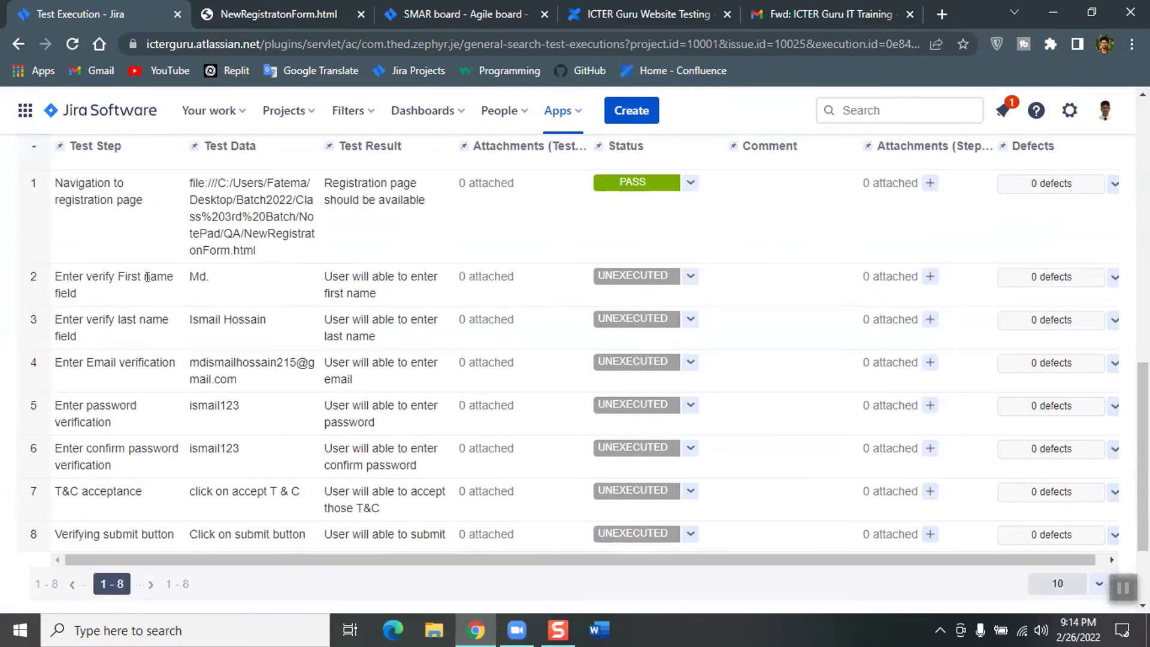
pyautogui.click(249, 11)
pyautogui.click(50, 223)
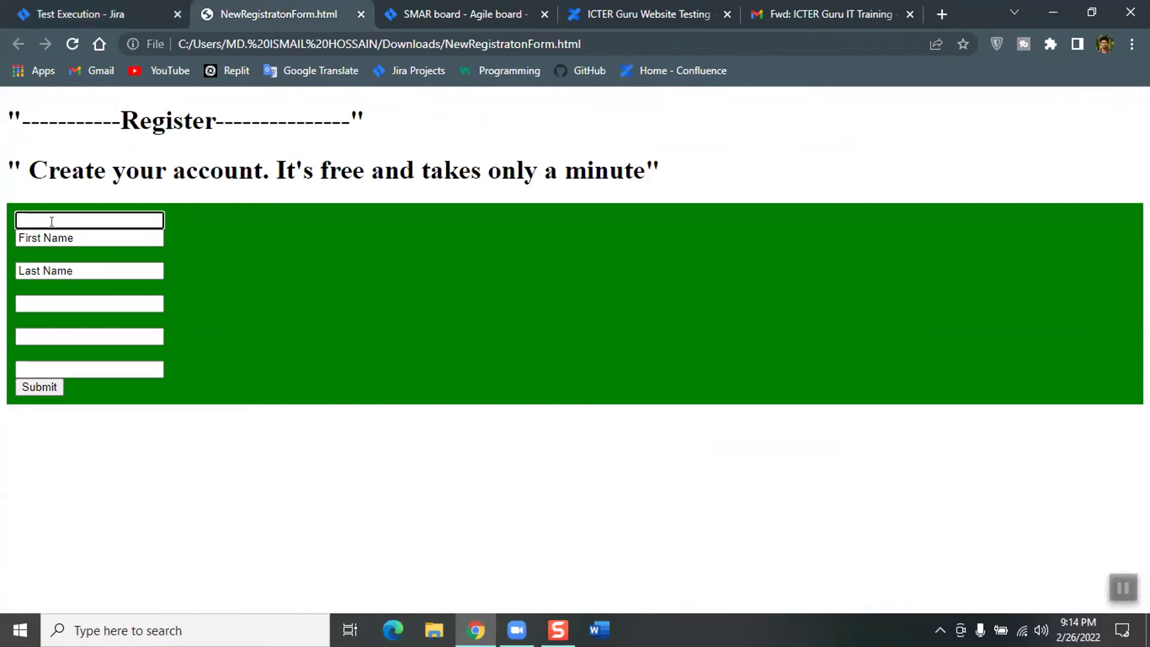
pyautogui.write('Md')
pyautogui.click(49, 7)
pyautogui.click(691, 277)
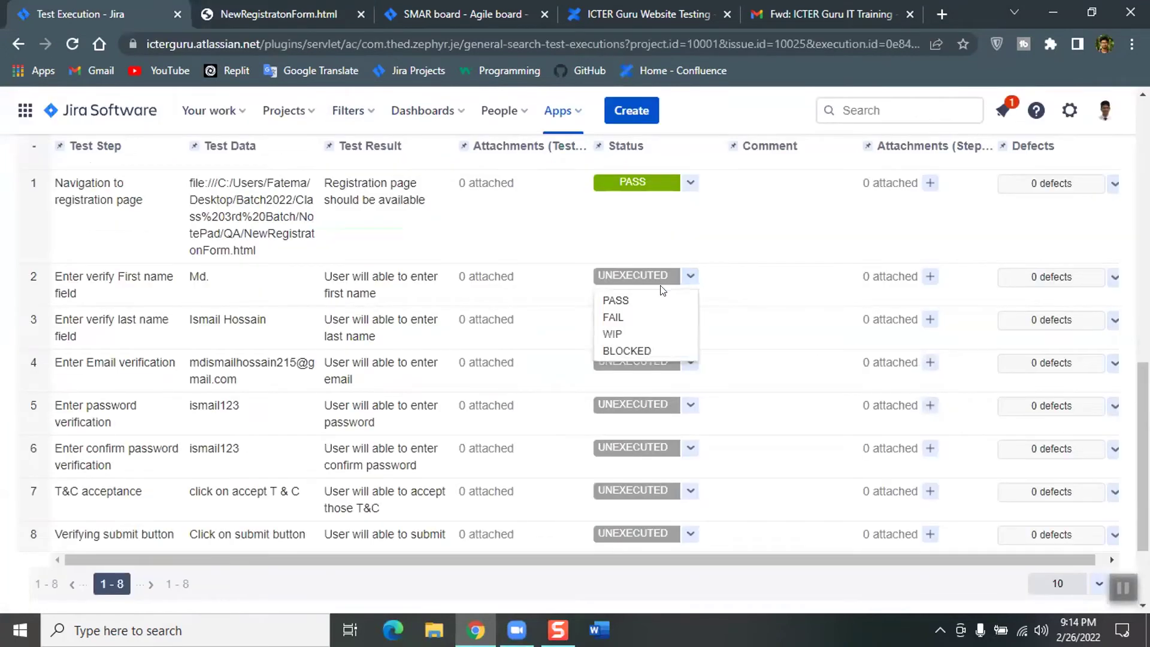
pyautogui.click(639, 298)
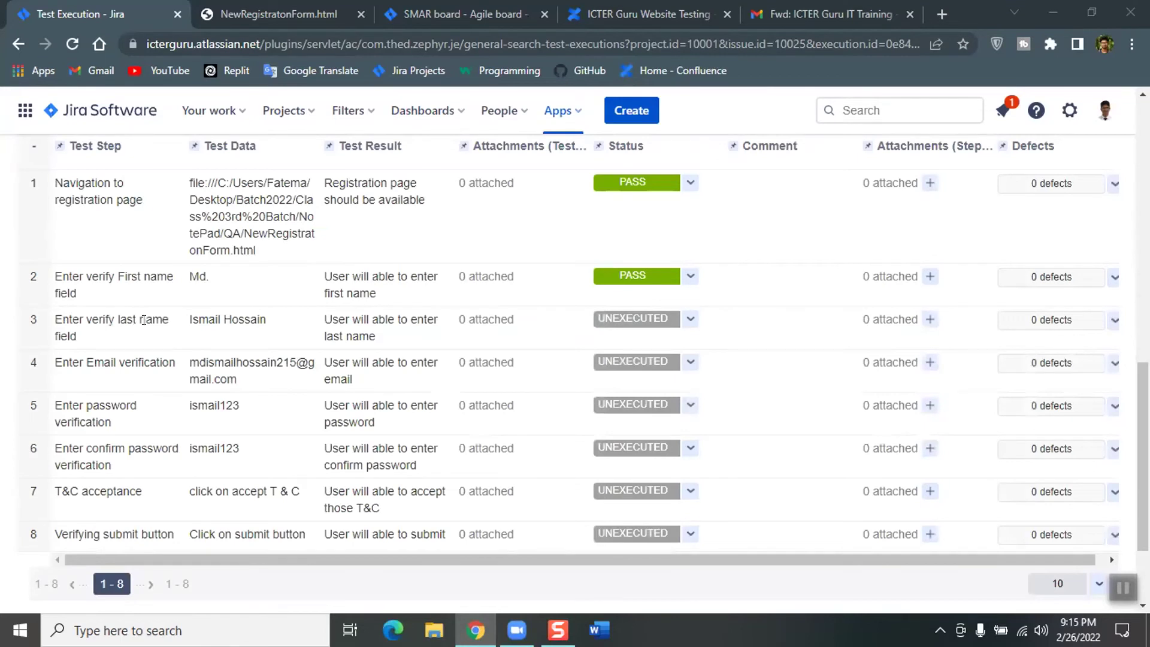
# Replace the form's Last Name placeholder text with a surname
pyautogui.click(90, 268)
pyautogui.moveTo(90, 266); pyautogui.dragTo(6, 276)
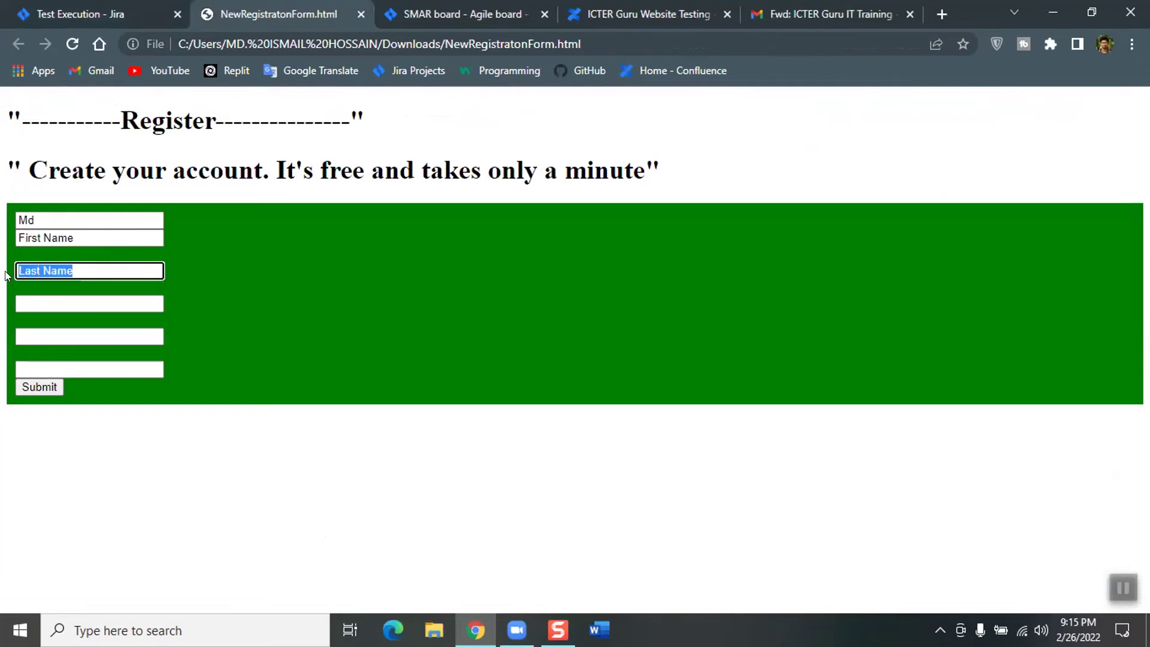
pyautogui.press('BackSpace')
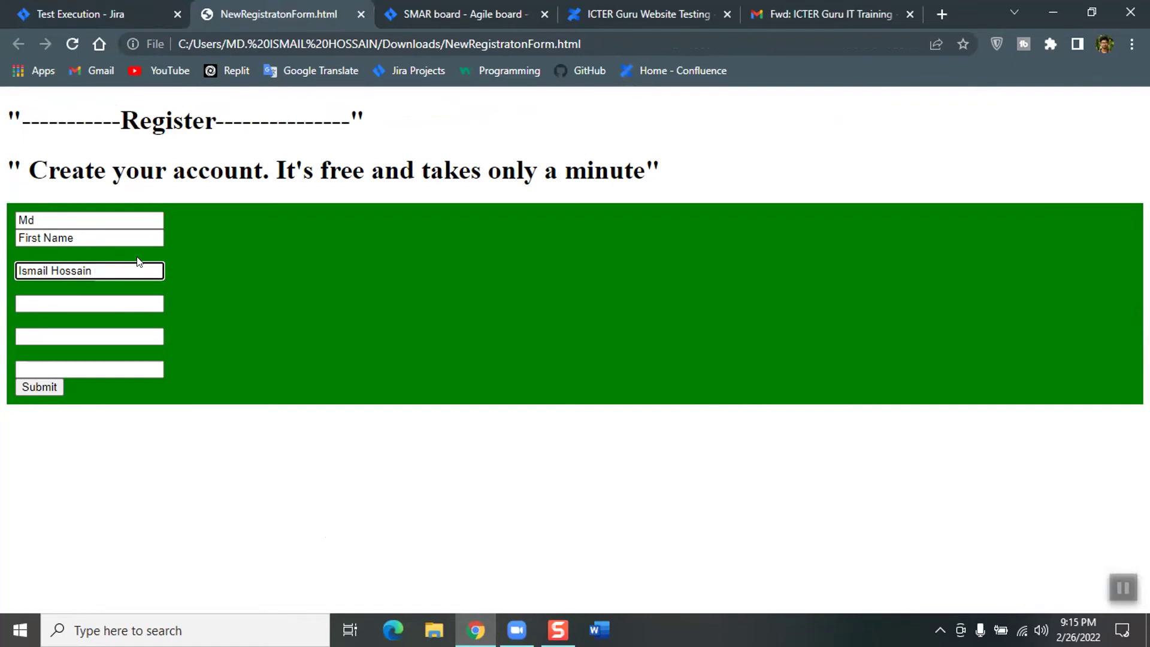
pyautogui.write(' 1234')
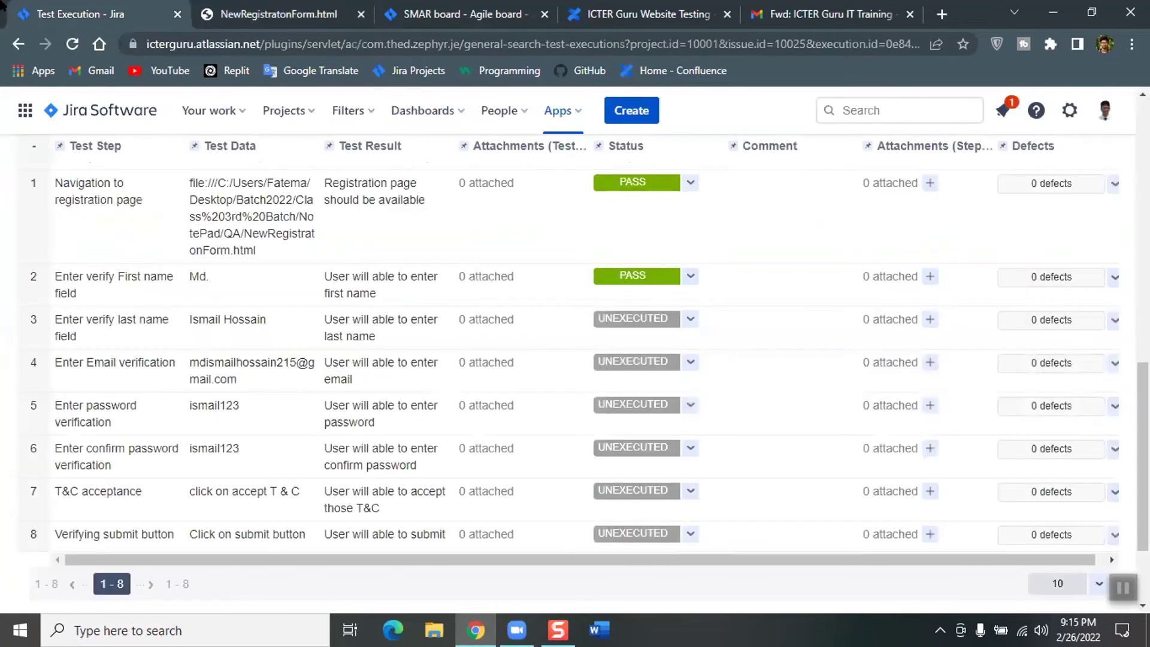
# Set test step 3's status to PASS
pyautogui.click(96, 13)
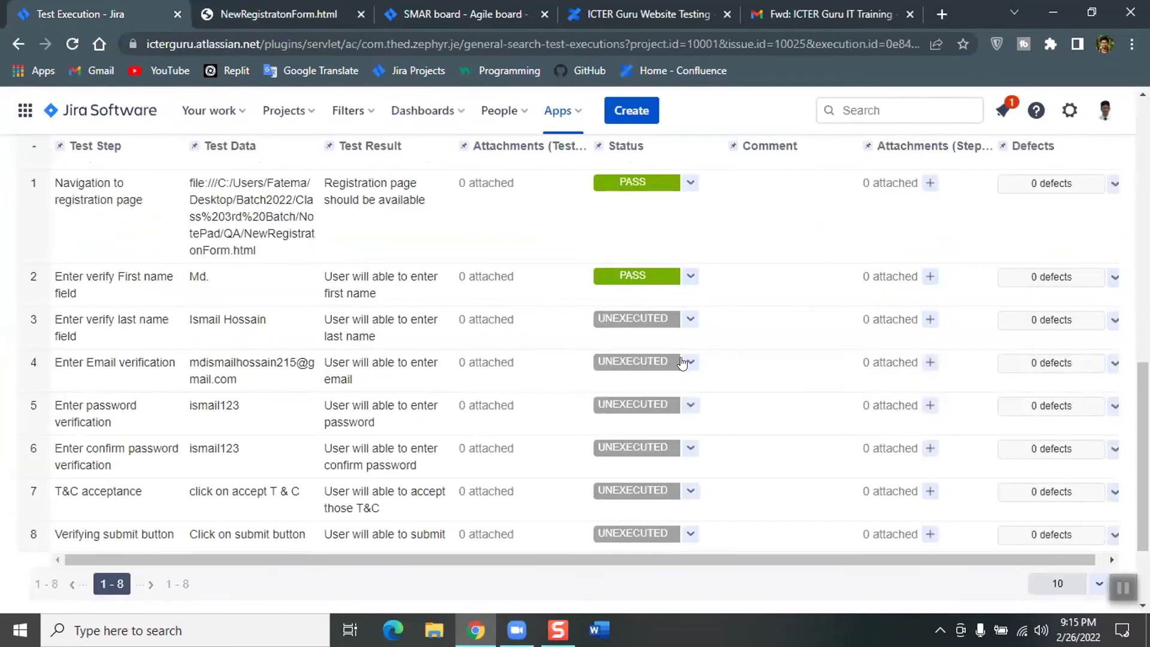
pyautogui.click(690, 318)
pyautogui.click(651, 338)
pyautogui.click(689, 321)
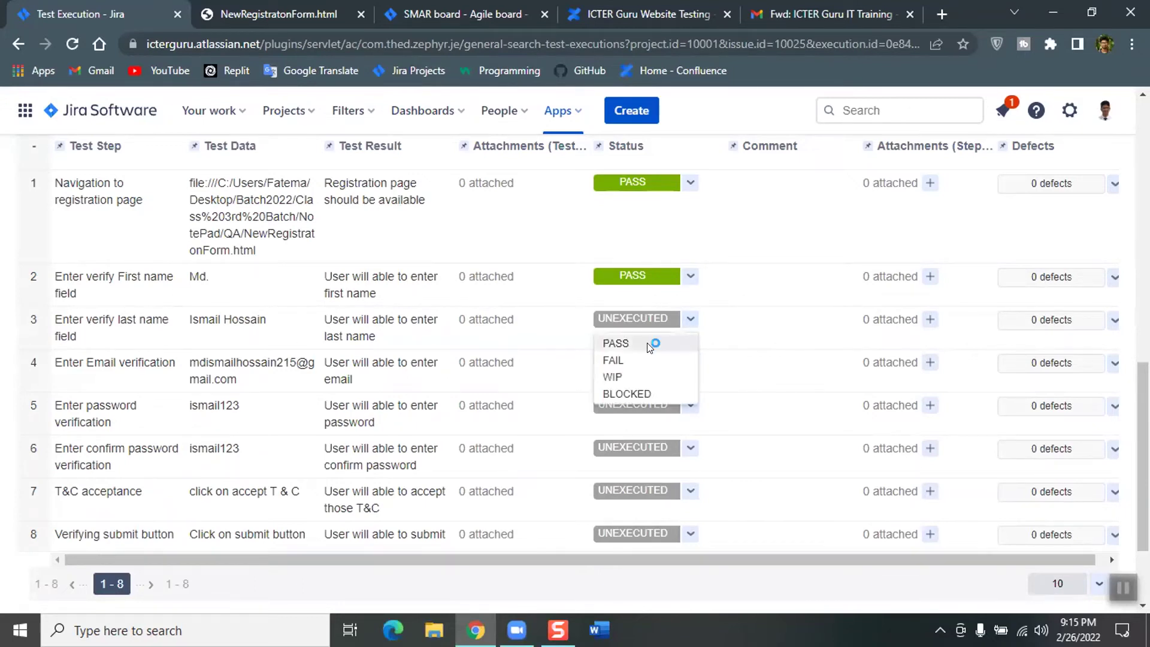
pyautogui.click(648, 343)
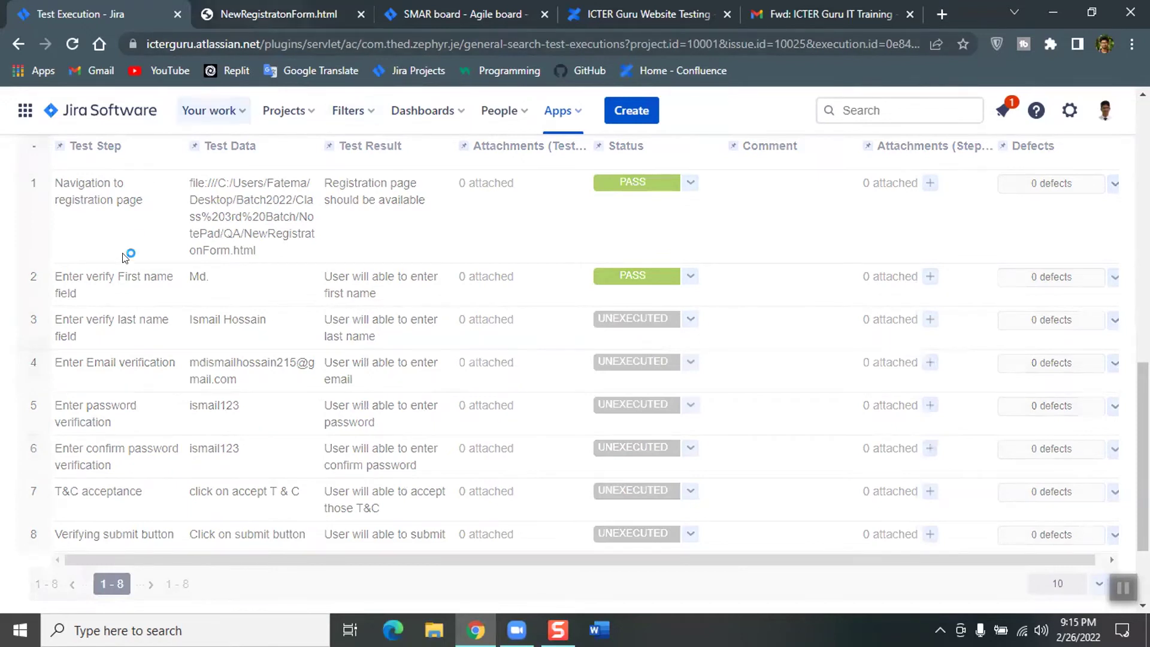
# Recheck the registration form's fields, then go back to the test steps table
pyautogui.click(229, 6)
pyautogui.click(78, 297)
pyautogui.click(65, 335)
pyautogui.click(78, 307)
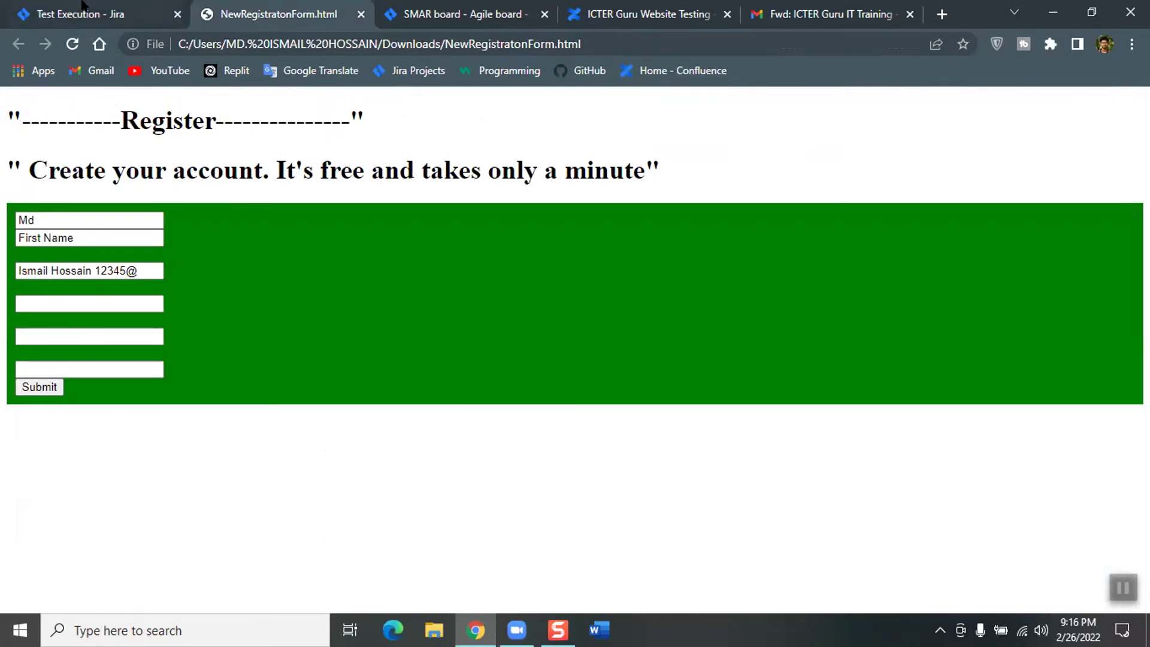
pyautogui.click(84, 7)
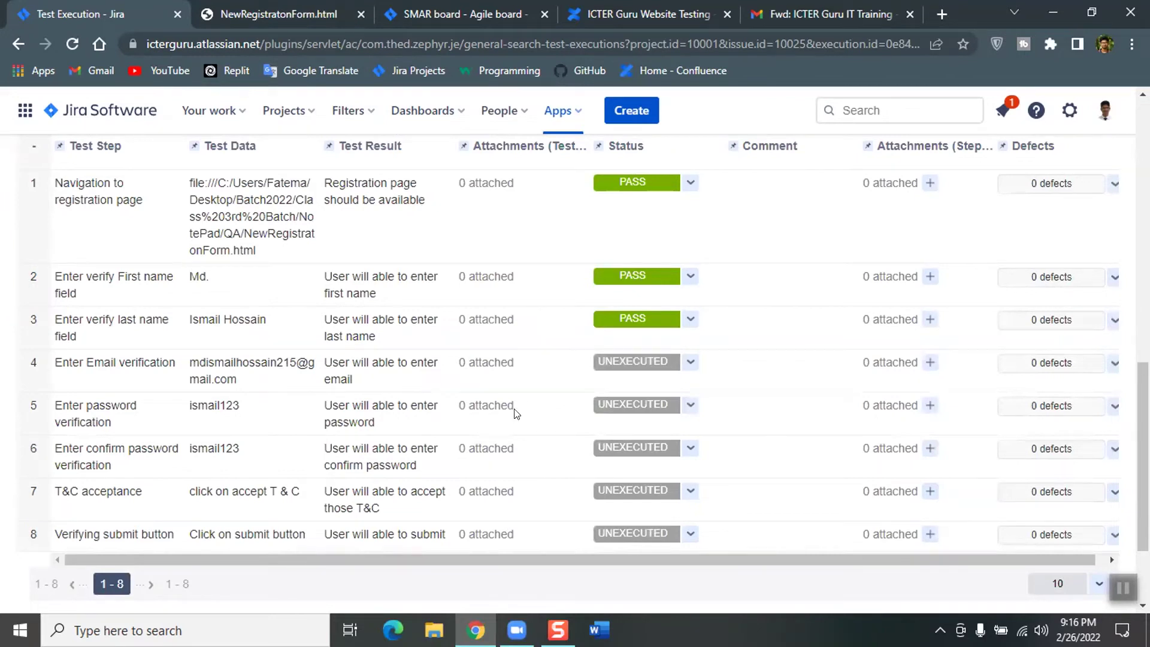
# Mark step 4 FAIL and enter the defect note 'User can 't understand where they can enter the email'
pyautogui.click(689, 362)
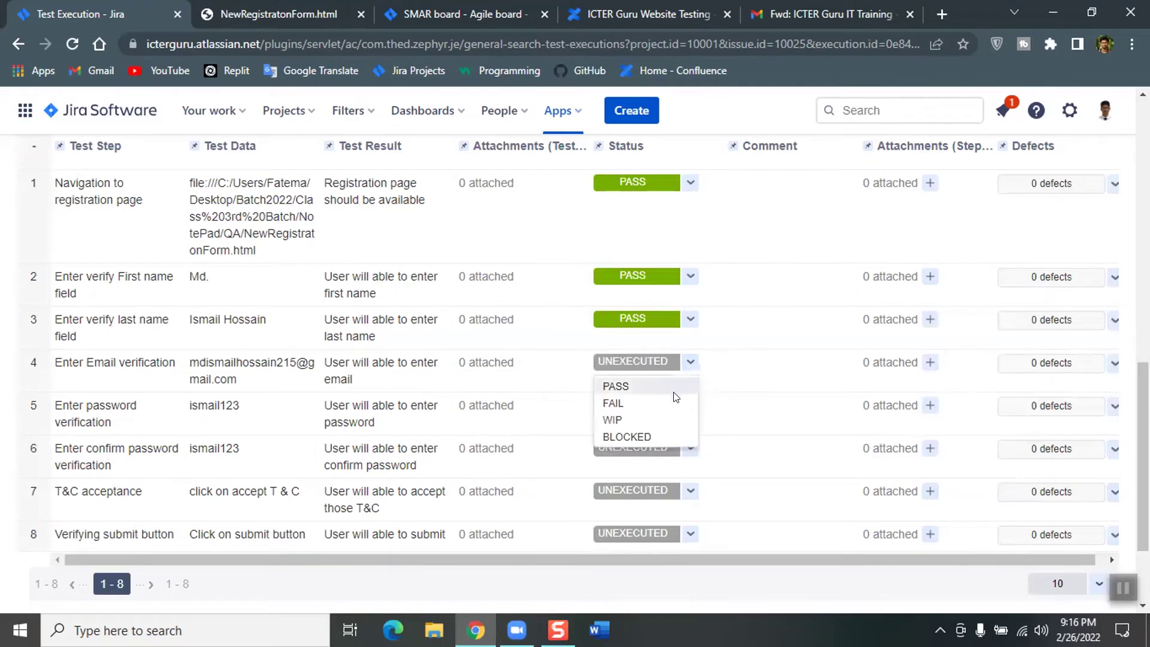
pyautogui.click(615, 402)
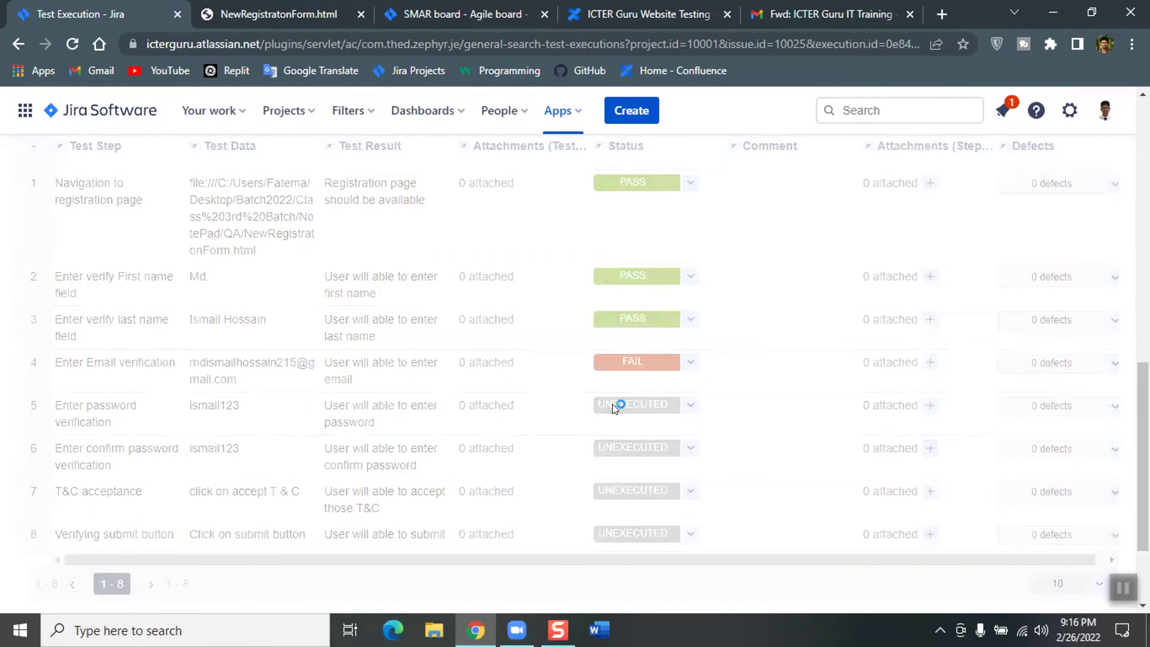
pyautogui.click(1114, 363)
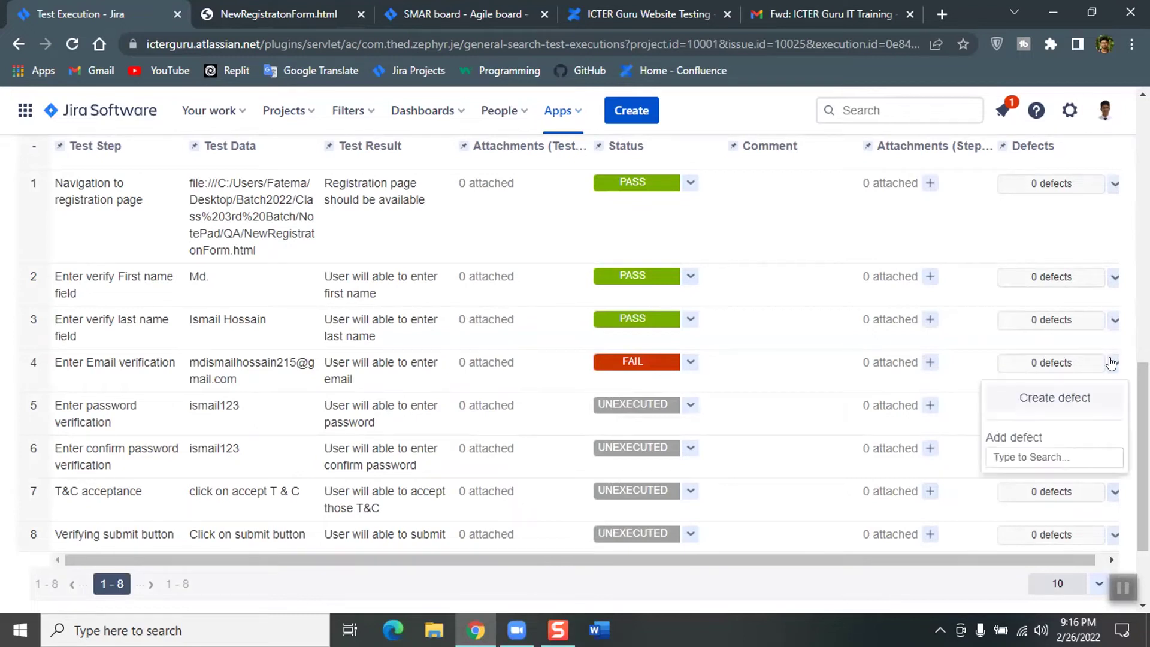
pyautogui.click(1037, 452)
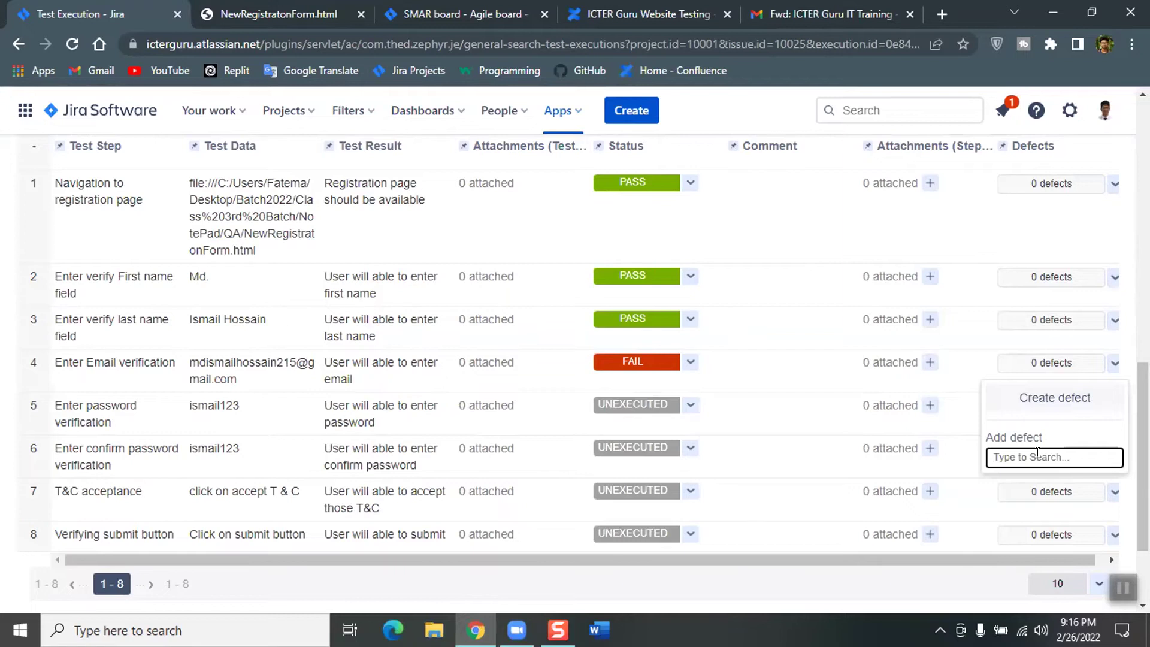
pyautogui.write('User can')
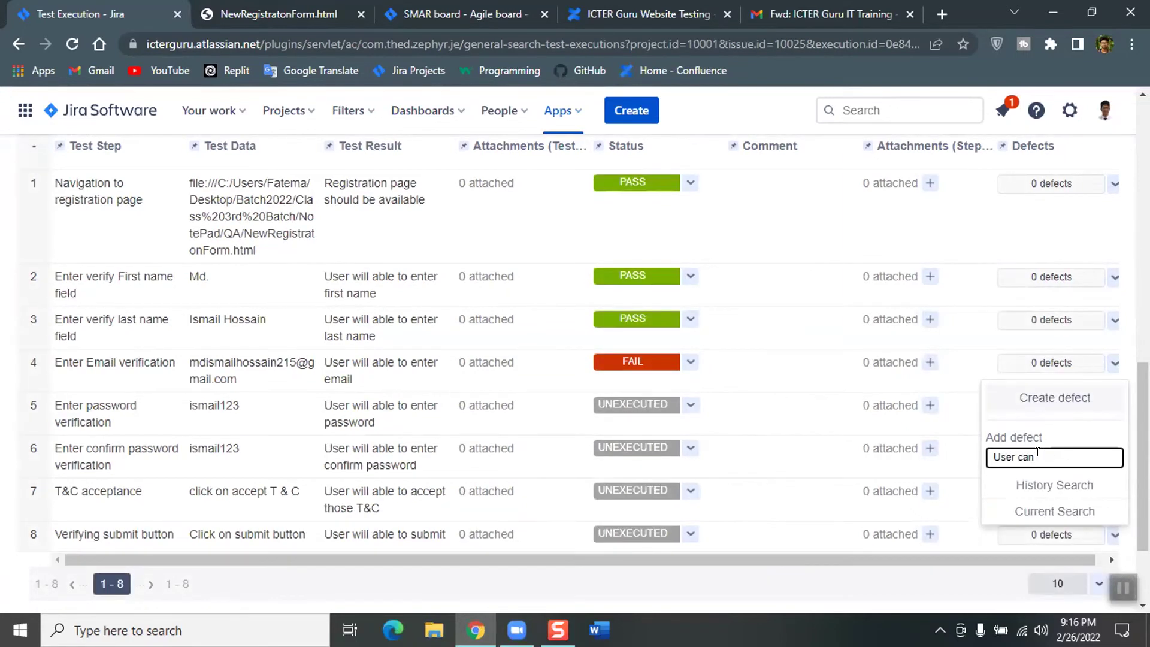
pyautogui.write(" 't und")
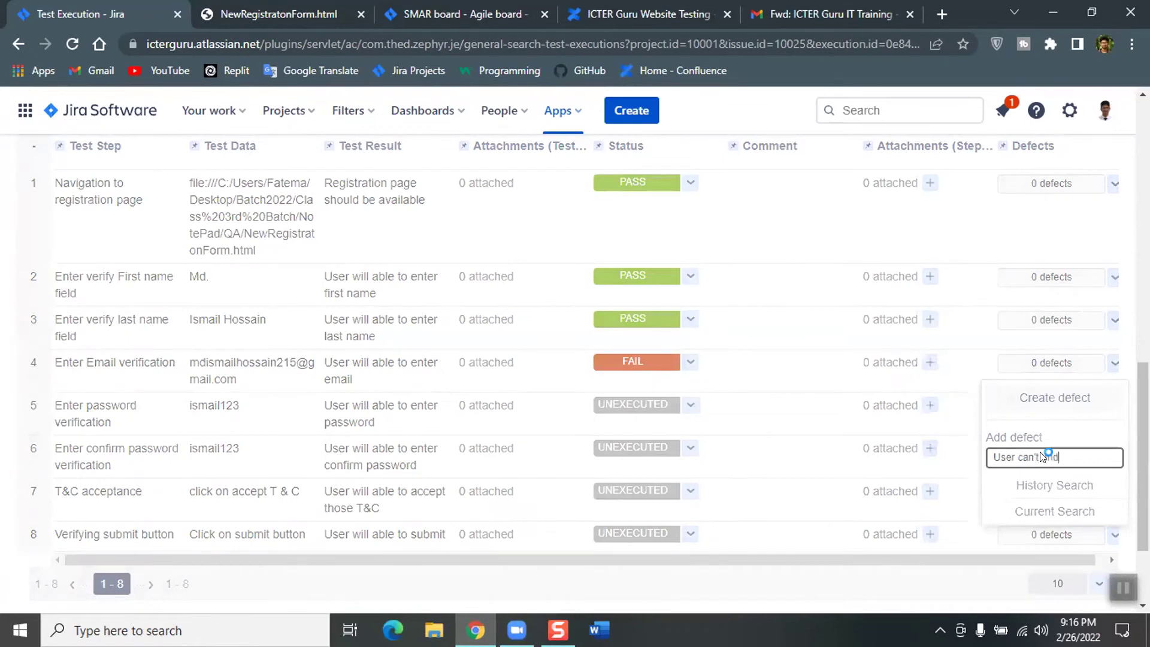
pyautogui.write('erstand where they c')
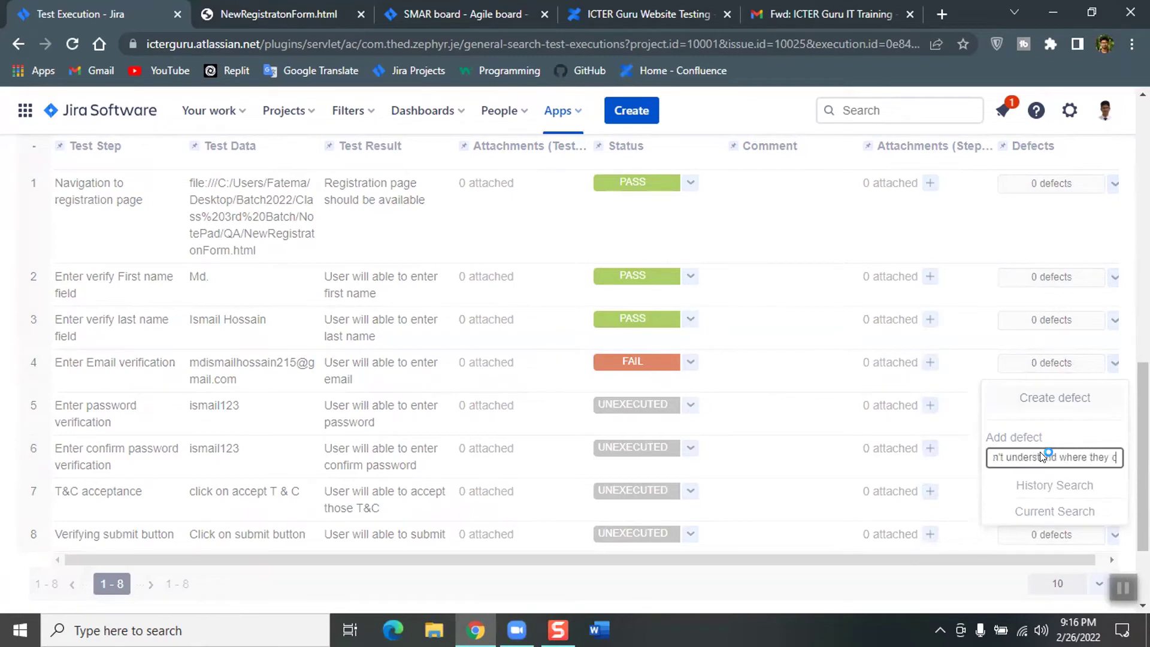
pyautogui.write('an enter the email')
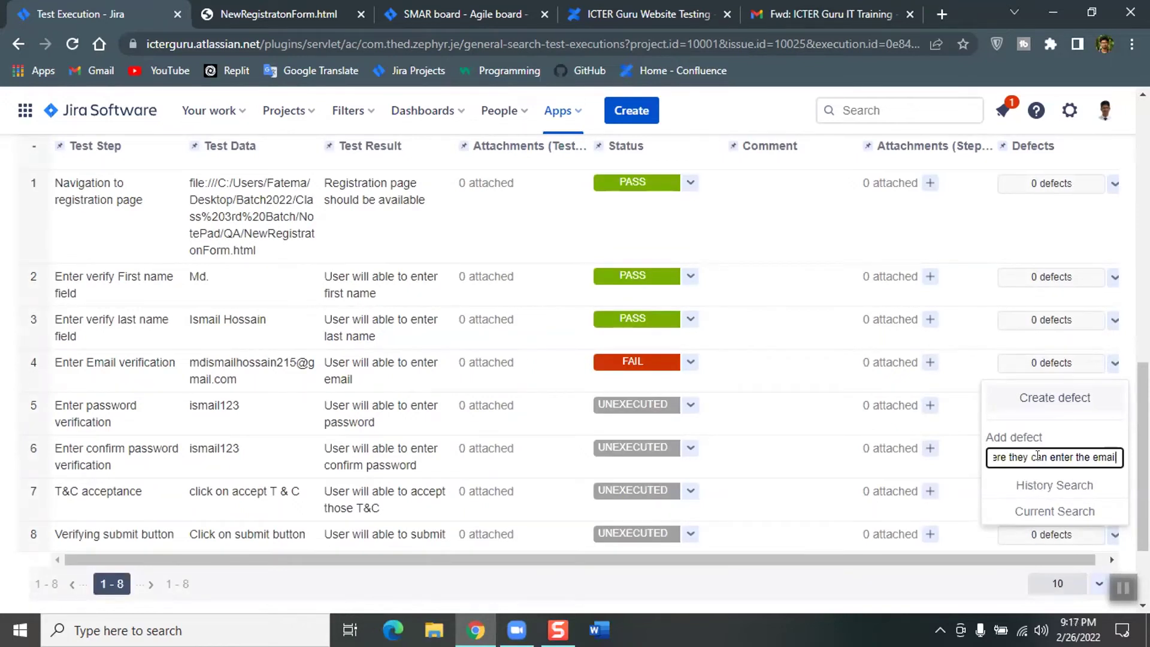
pyautogui.scroll(-1, 1039, 473)
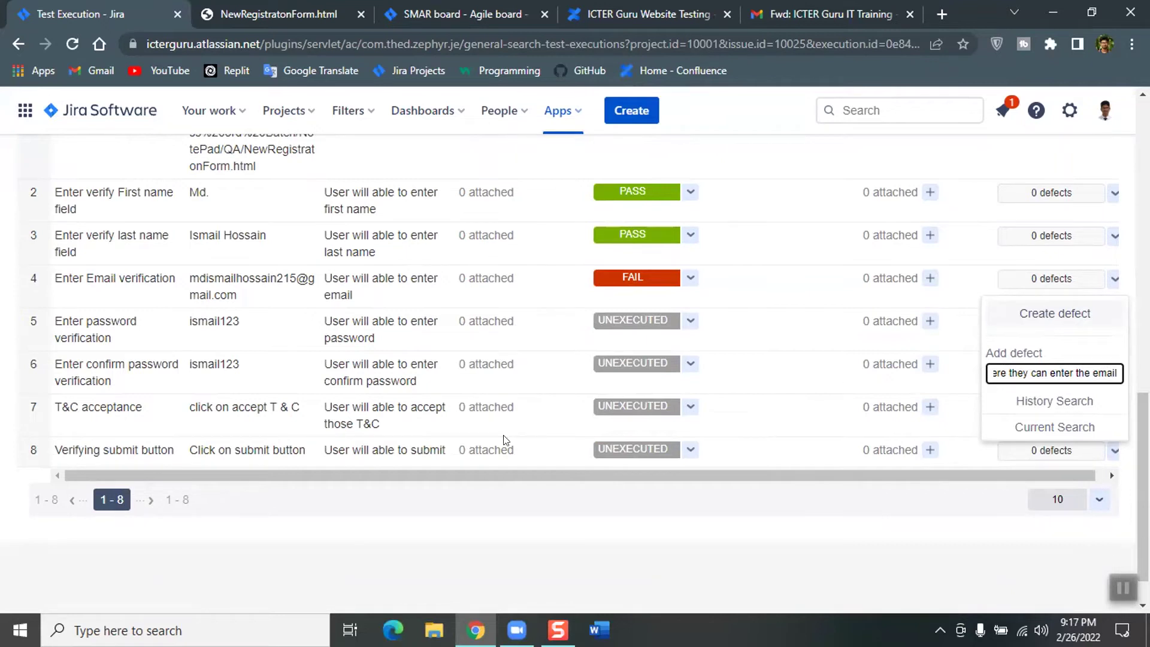
pyautogui.press('Home')
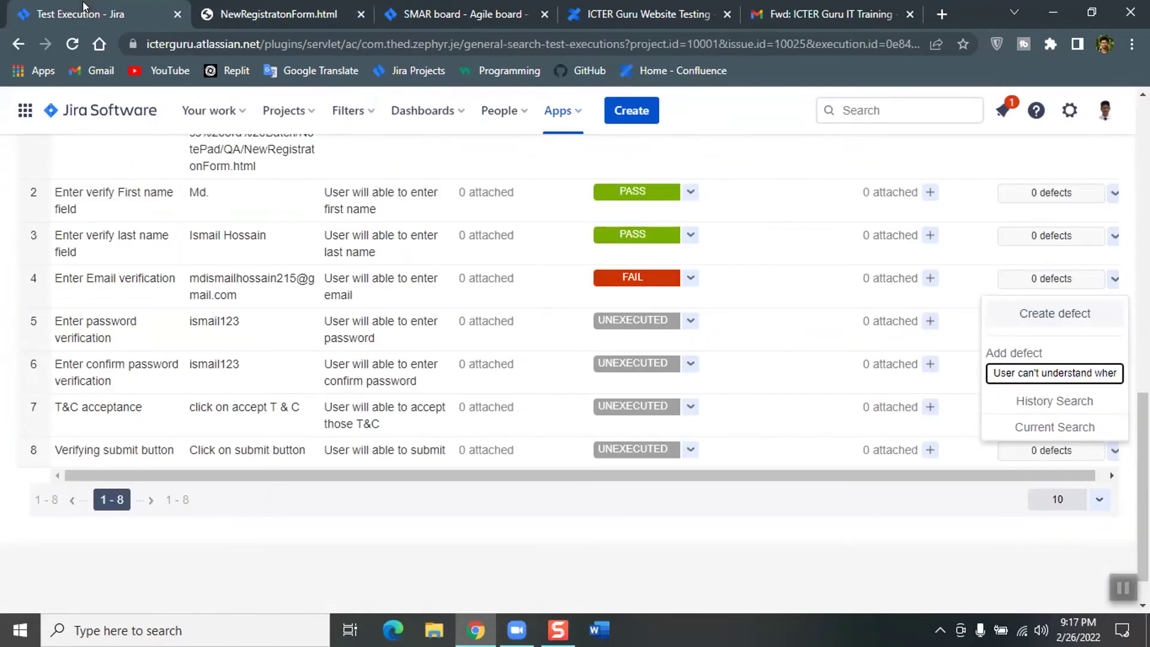
pyautogui.click(690, 278)
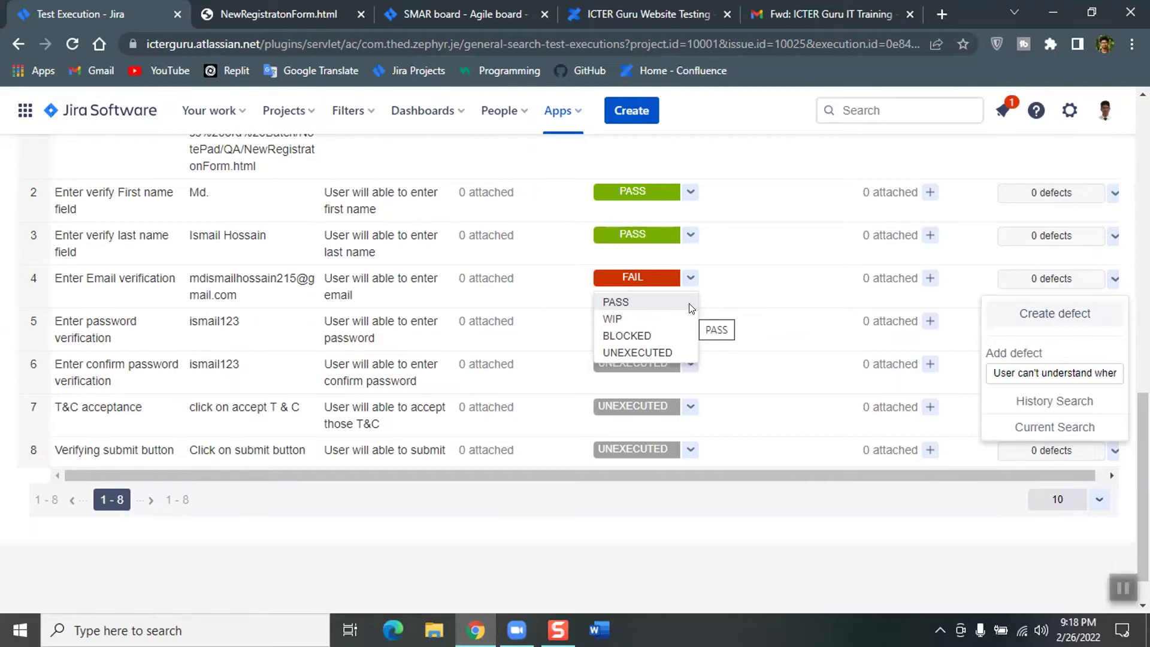
pyautogui.click(505, 474)
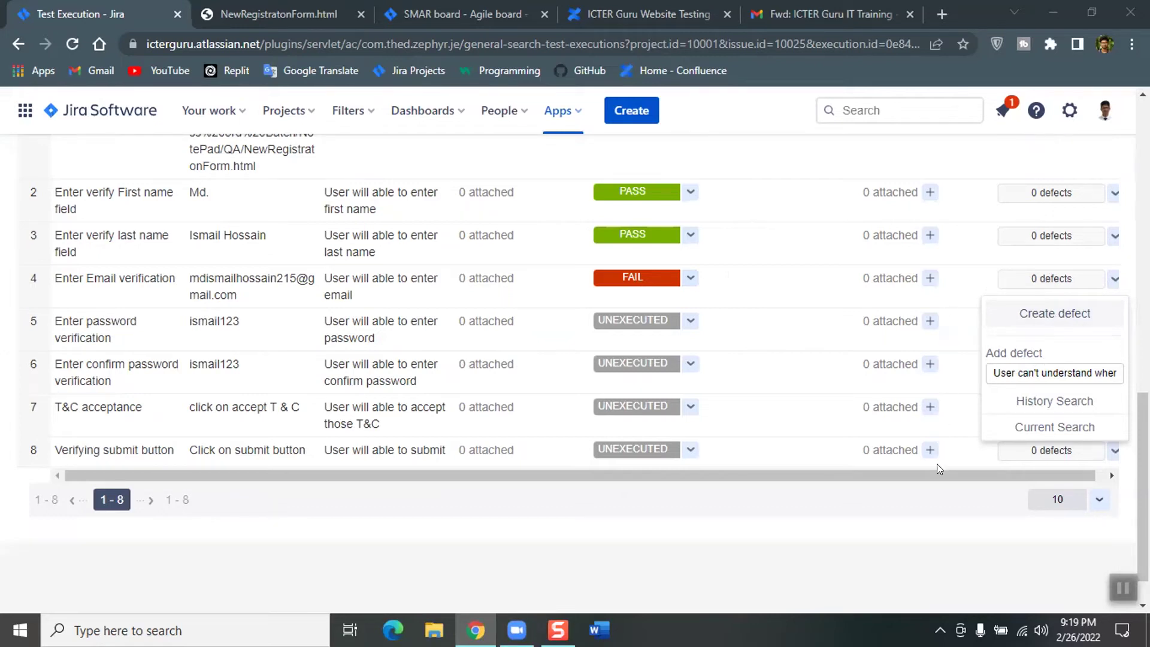
# Copy the step 4 defect note text and launch Create defect for a new Bug
pyautogui.click(990, 373)
pyautogui.click(1042, 372)
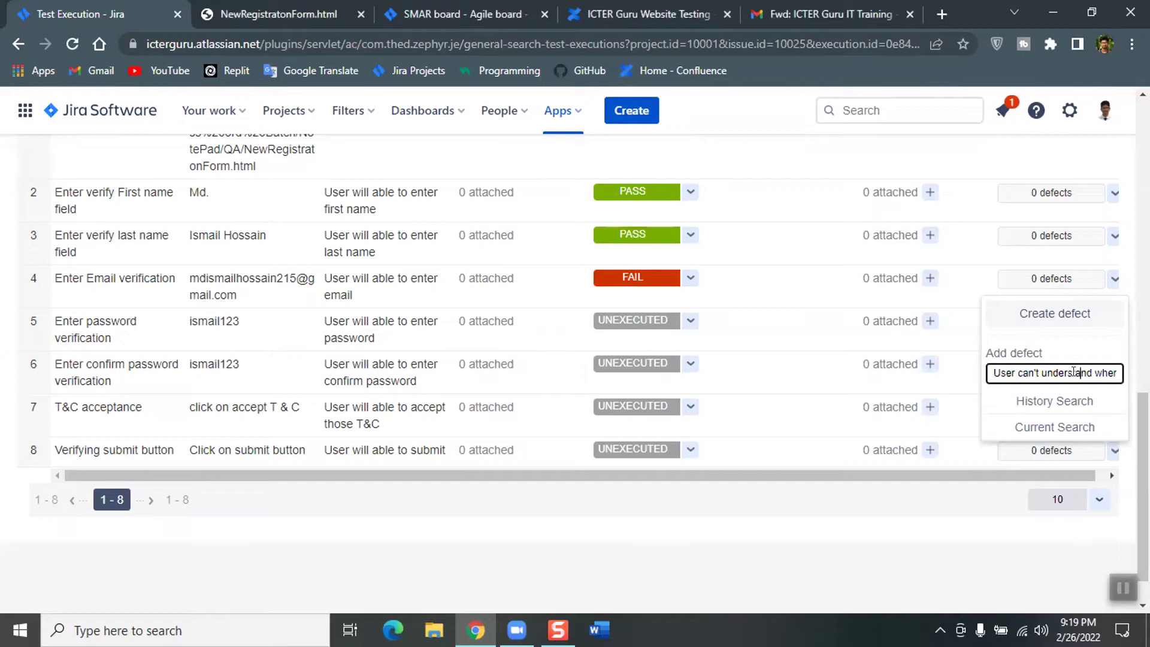
pyautogui.press('Right')
pyautogui.press('Right')
pyautogui.press('Right')
pyautogui.press('Right')
pyautogui.press('Right')
pyautogui.press('Right')
pyautogui.press('Right')
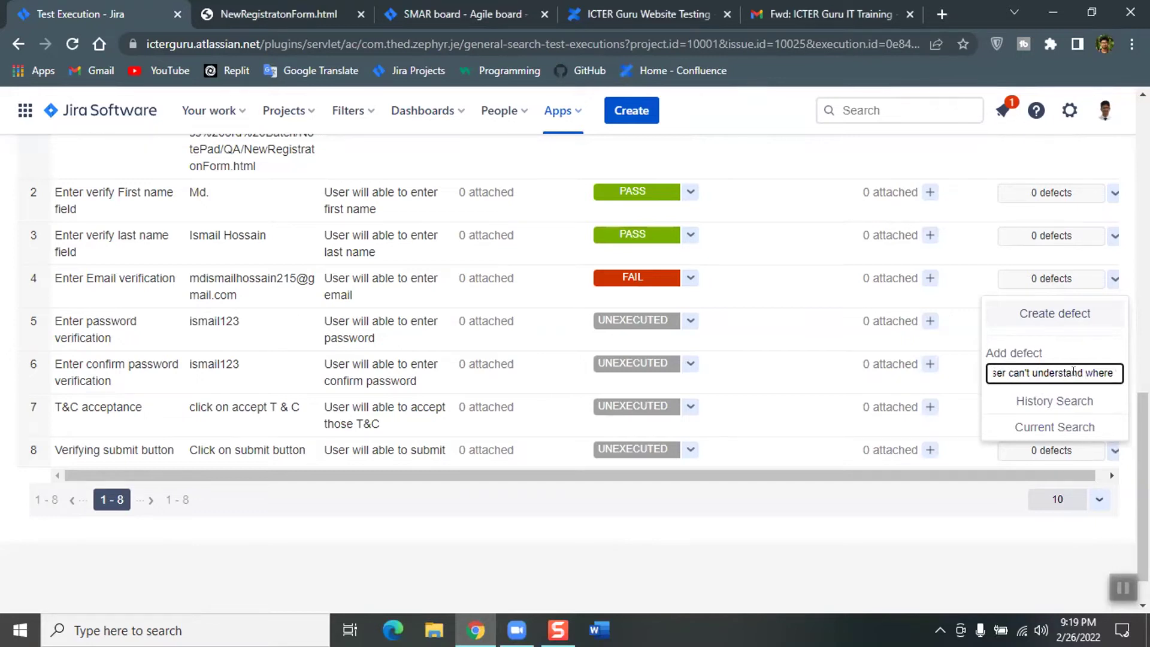
pyautogui.press('Right')
pyautogui.press('Right')
pyautogui.press('Right')
pyautogui.press('Right')
pyautogui.press('Right')
pyautogui.press('Right')
pyautogui.press('Right')
pyautogui.press('Right')
pyautogui.press('Right')
pyautogui.press('Right')
pyautogui.press('Right')
pyautogui.press('Right')
pyautogui.press('Right')
pyautogui.press('Right')
pyautogui.press('Right')
pyautogui.press('Right')
pyautogui.press('Right')
pyautogui.press('Right')
pyautogui.press('Right')
pyautogui.press('Right')
pyautogui.press('Right')
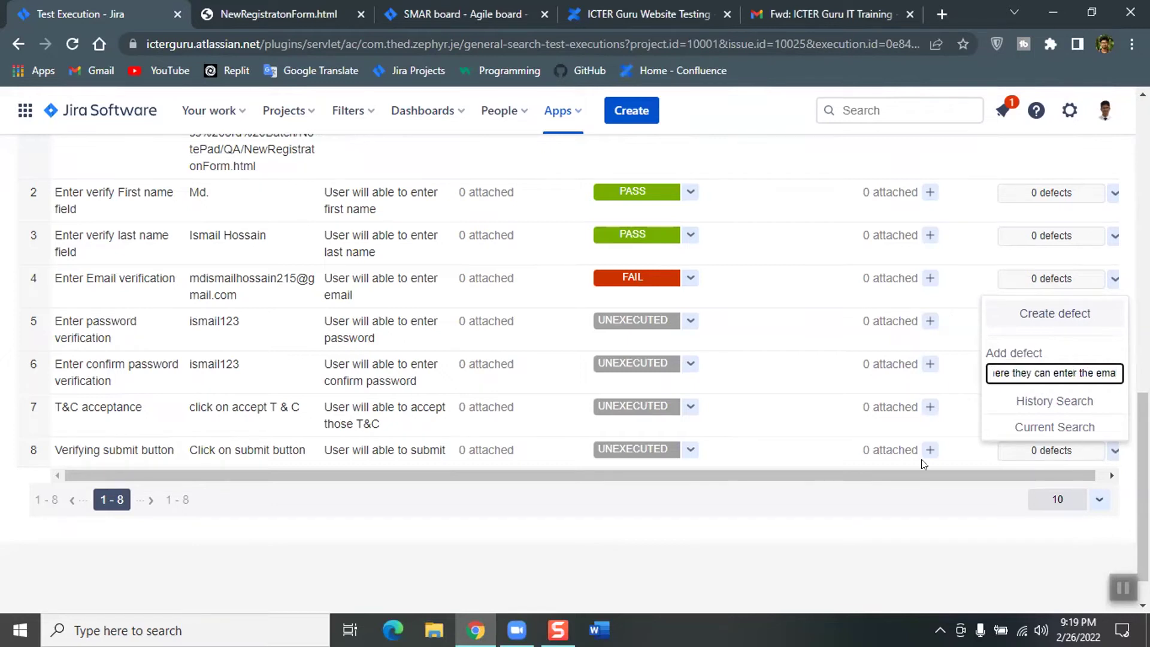
pyautogui.click(994, 372)
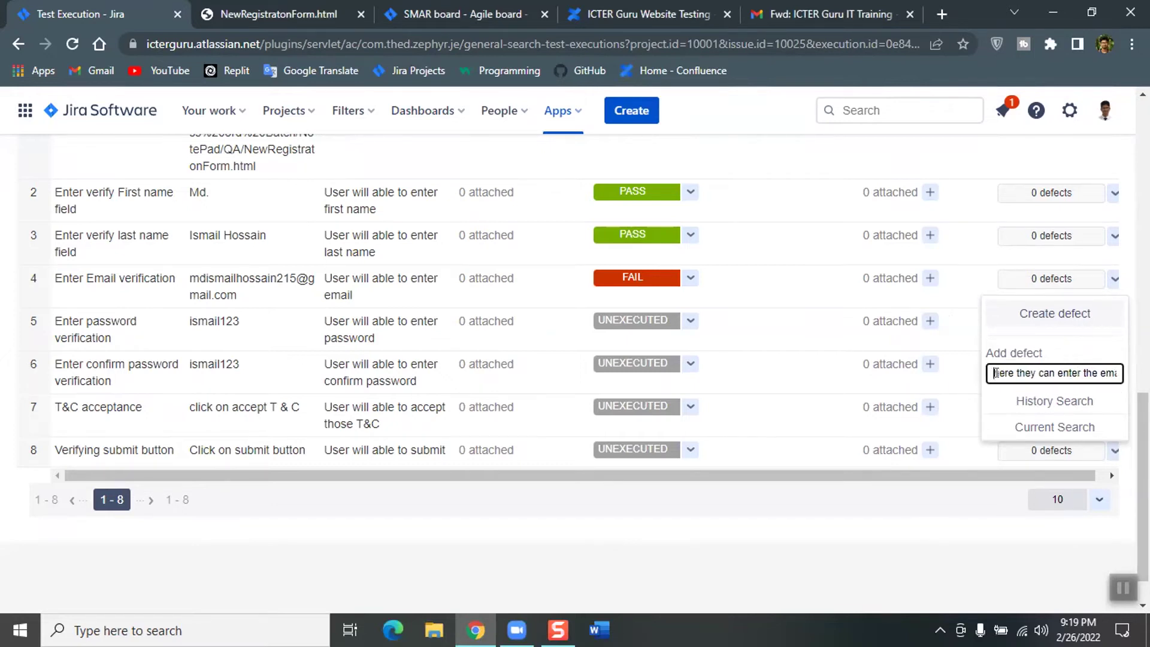
pyautogui.press('Left')
pyautogui.press('Left')
pyautogui.press('Left')
pyautogui.press('Left')
pyautogui.press('Left')
pyautogui.press('Left')
pyautogui.press('Left')
pyautogui.press('Left')
pyautogui.press('Left')
pyautogui.press('Left')
pyautogui.press('Left')
pyautogui.press('Left')
pyautogui.press('Left')
pyautogui.press('Left')
pyautogui.press('Left')
pyautogui.press('Left')
pyautogui.press('Left')
pyautogui.press('Left')
pyautogui.press('Left')
pyautogui.press('Left')
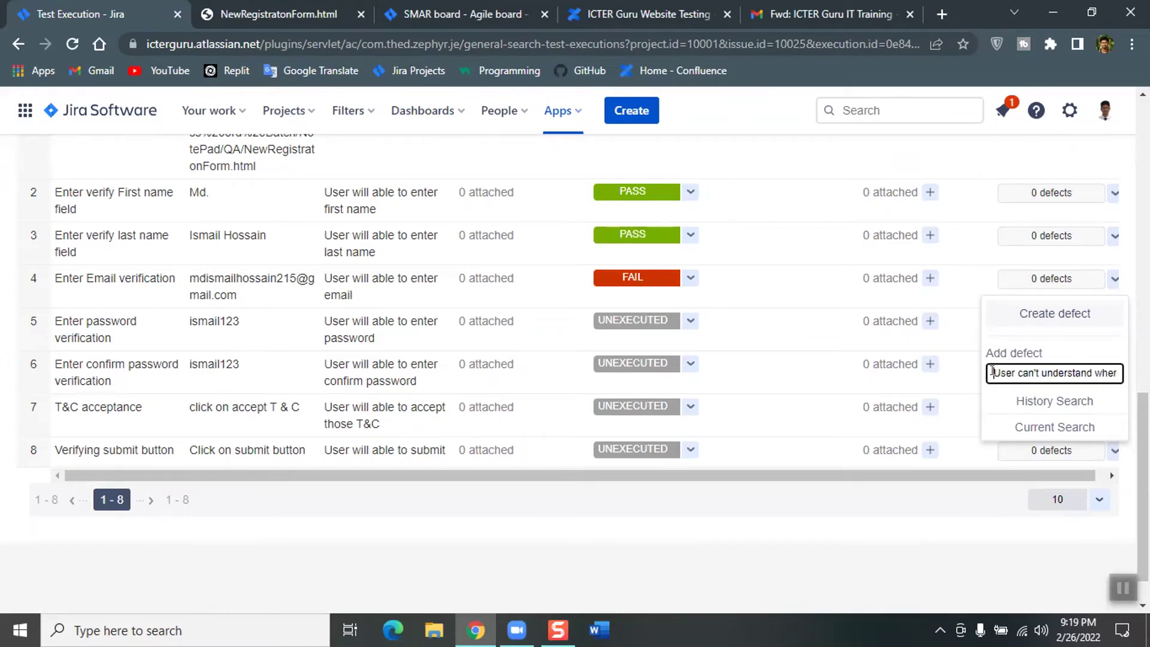
pyautogui.moveTo(992, 373); pyautogui.dragTo(1117, 373)
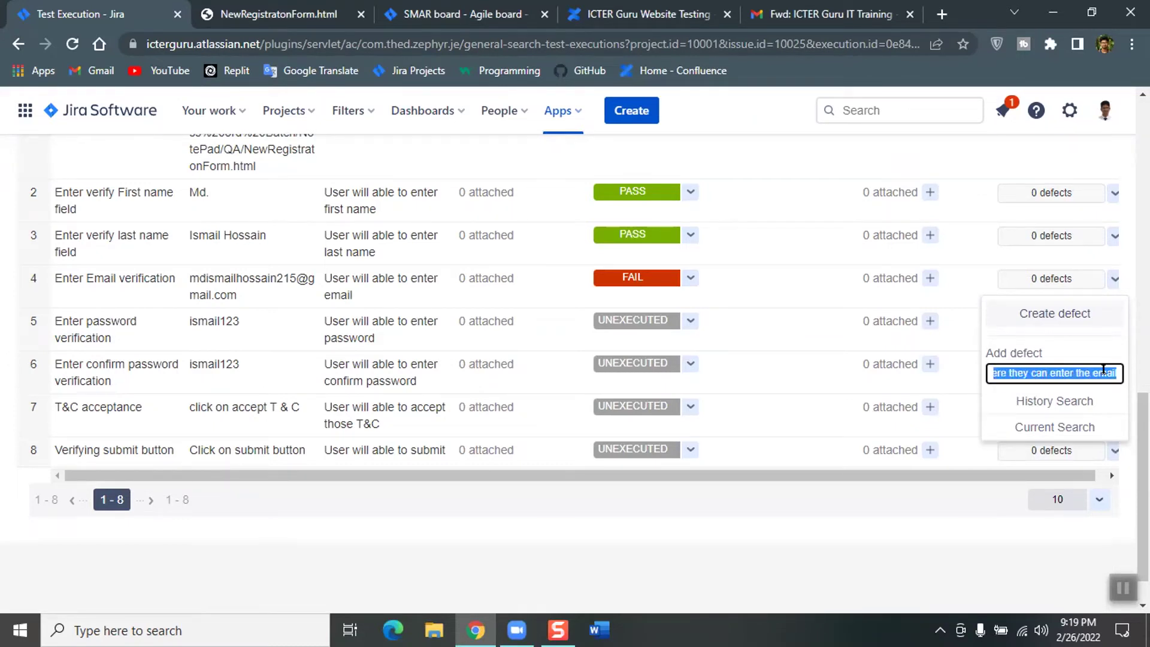
pyautogui.rightClick(1117, 373)
pyautogui.click(836, 169)
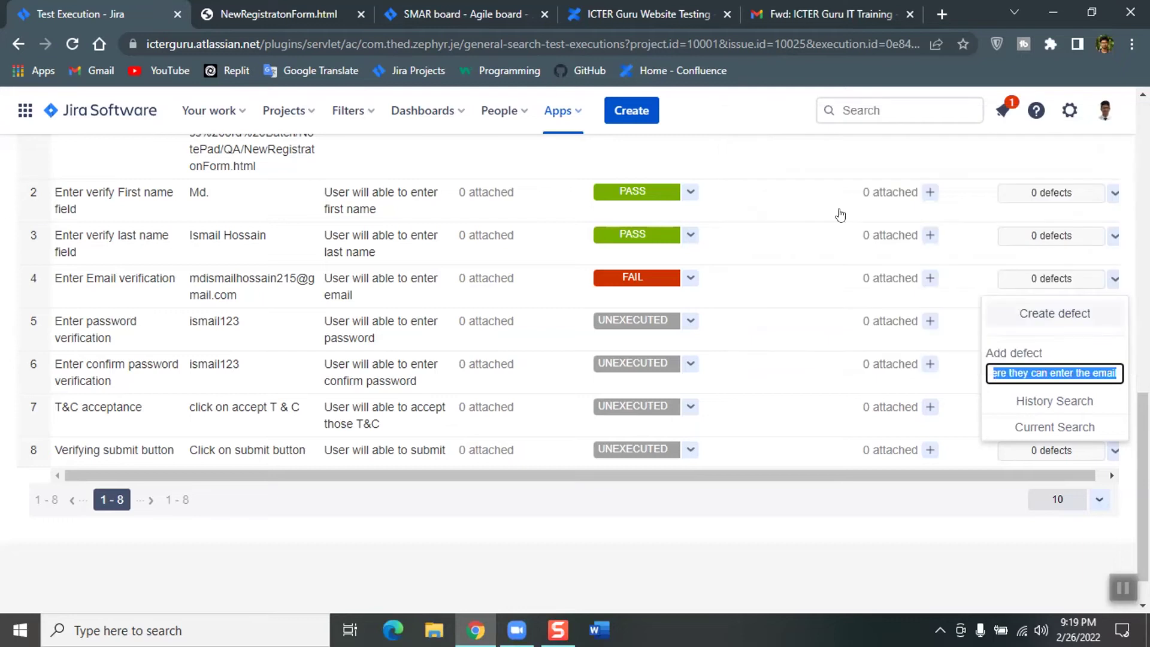
pyautogui.click(911, 506)
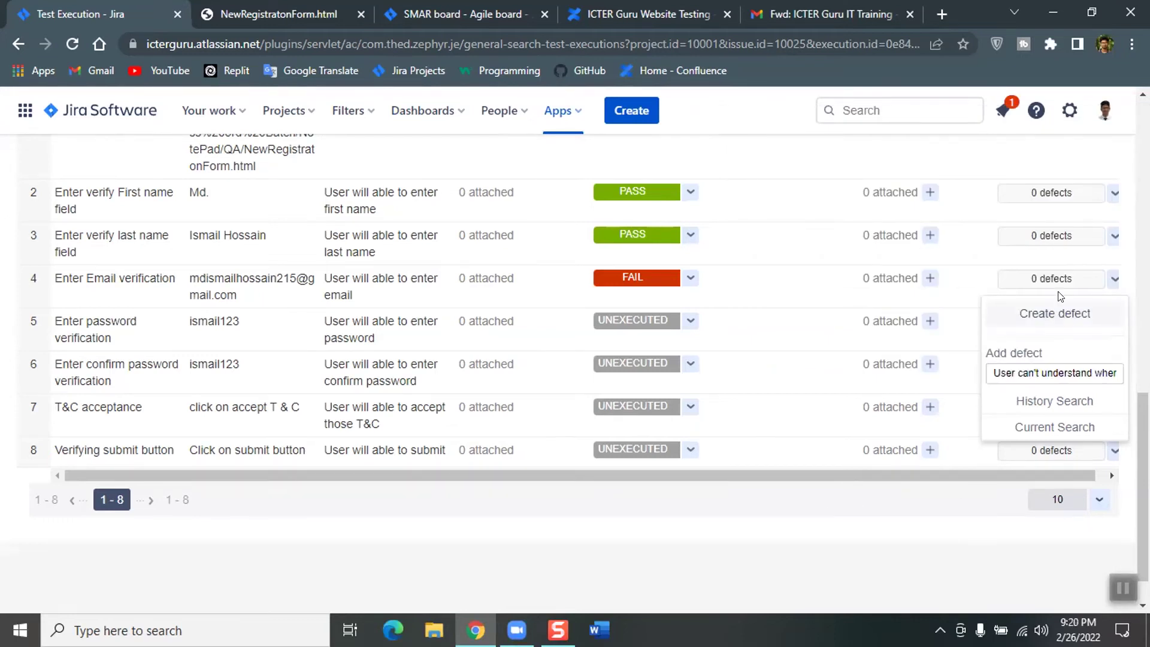
pyautogui.click(1049, 311)
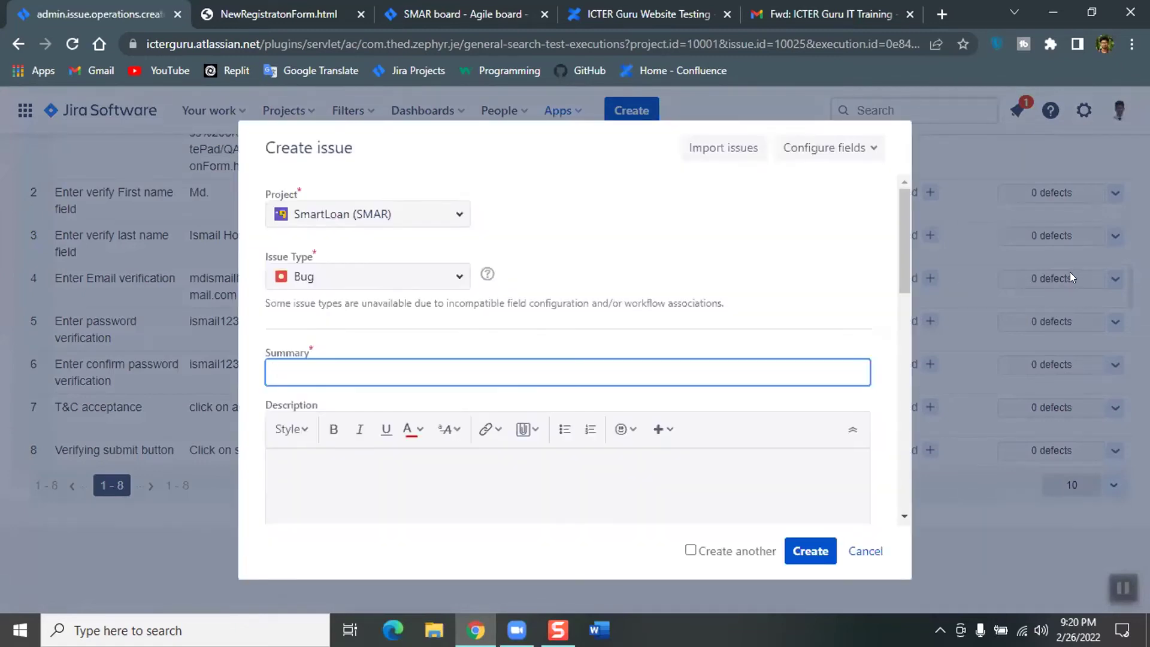
# Paste the copied defect note into the Create issue dialog's Summary field
pyautogui.scroll(-3, 579, 354)
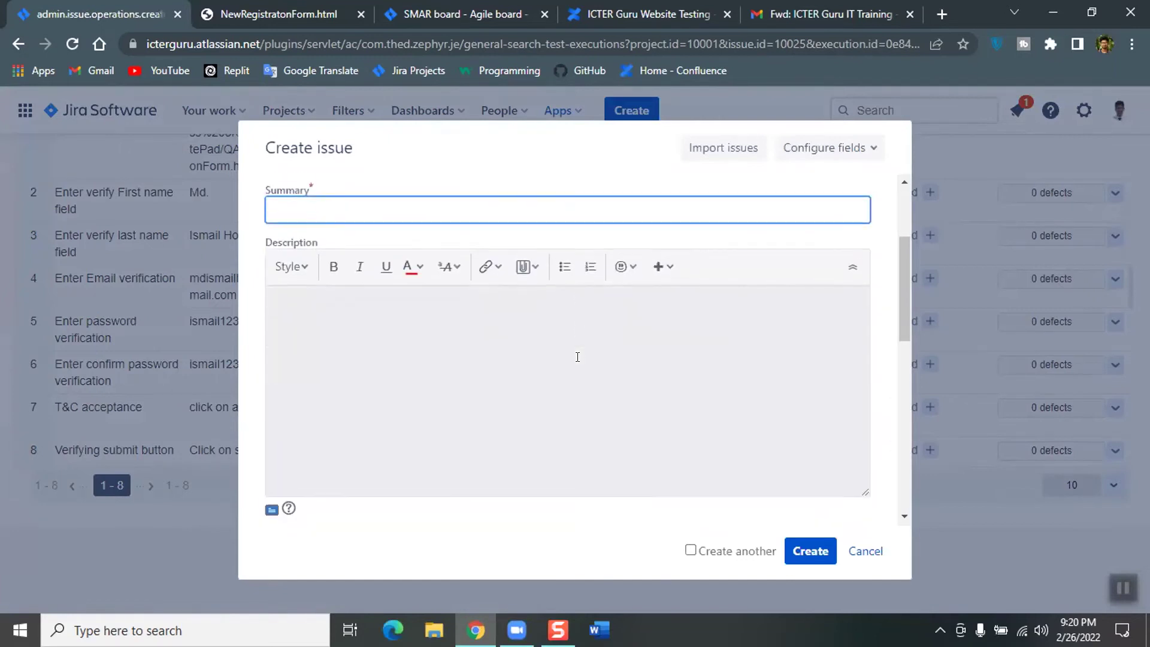
pyautogui.scroll(-4, 577, 357)
pyautogui.scroll(-5, 578, 360)
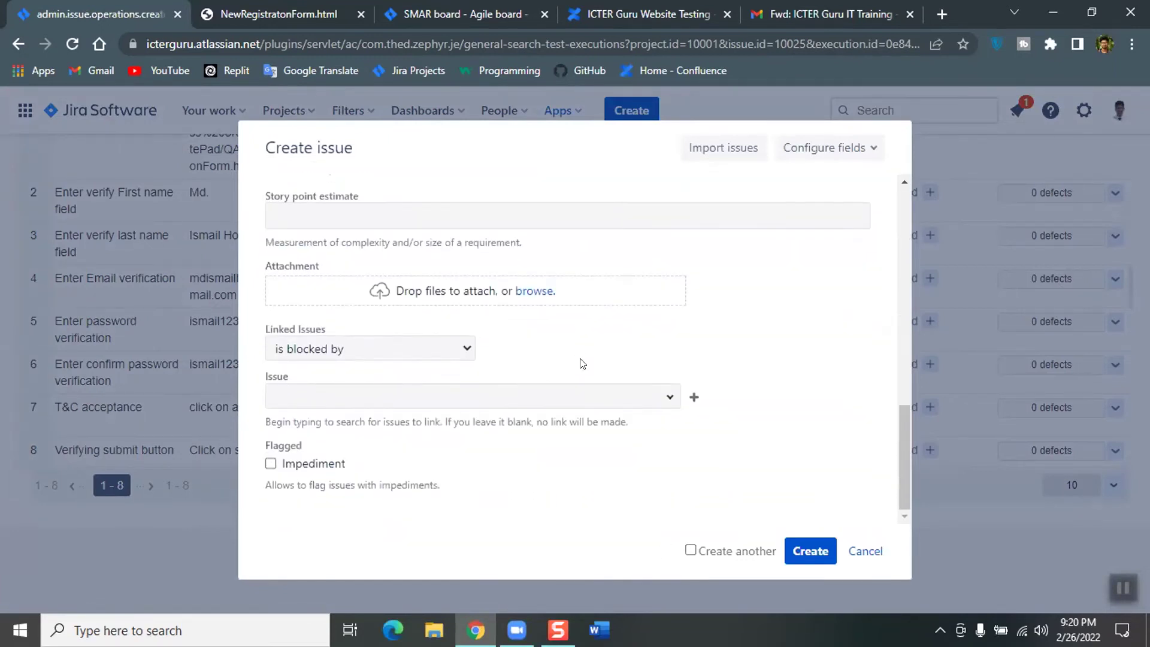
pyautogui.scroll(10, 578, 362)
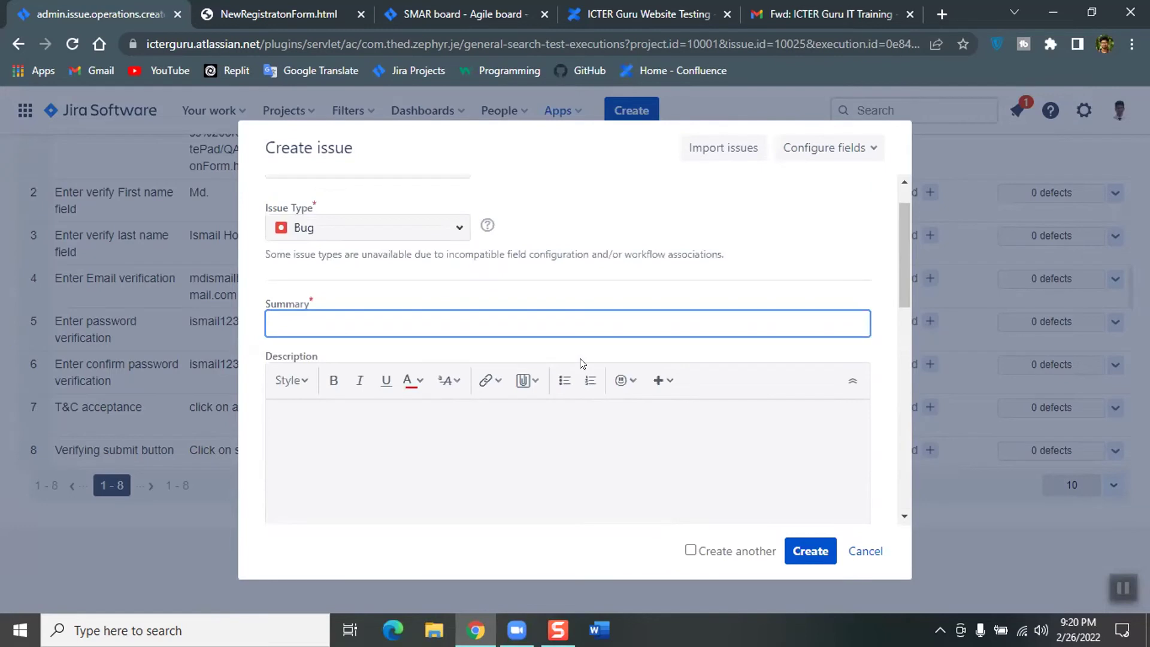
pyautogui.scroll(1, 386, 263)
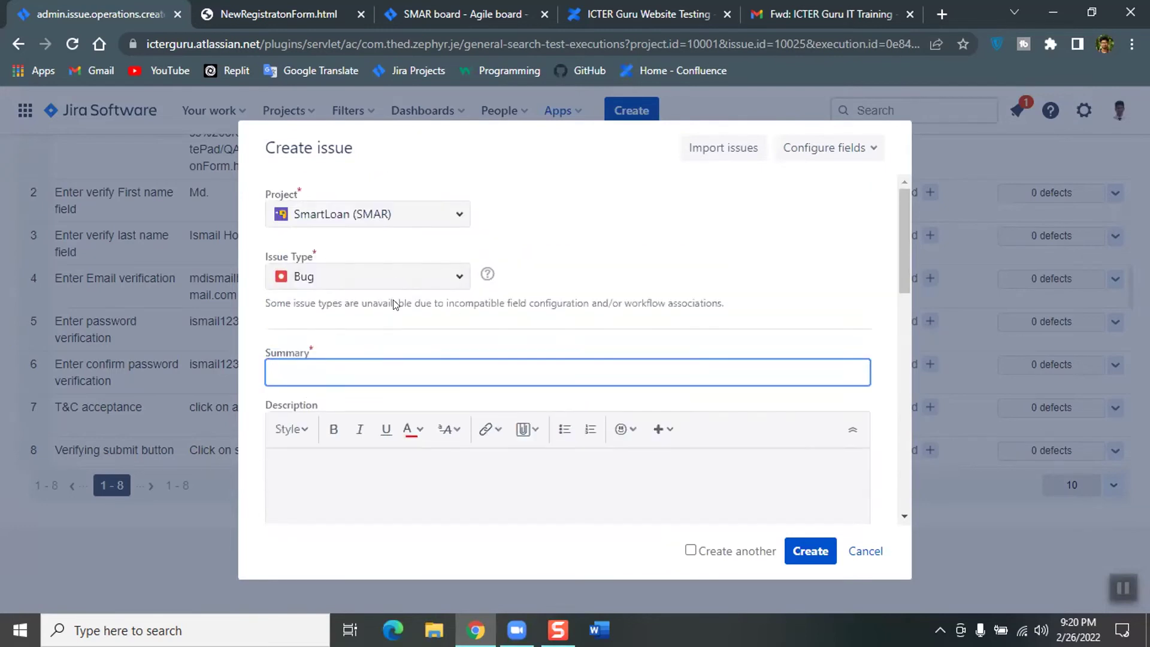
pyautogui.scroll(-5, 377, 381)
pyautogui.scroll(5, 383, 383)
pyautogui.click(320, 362)
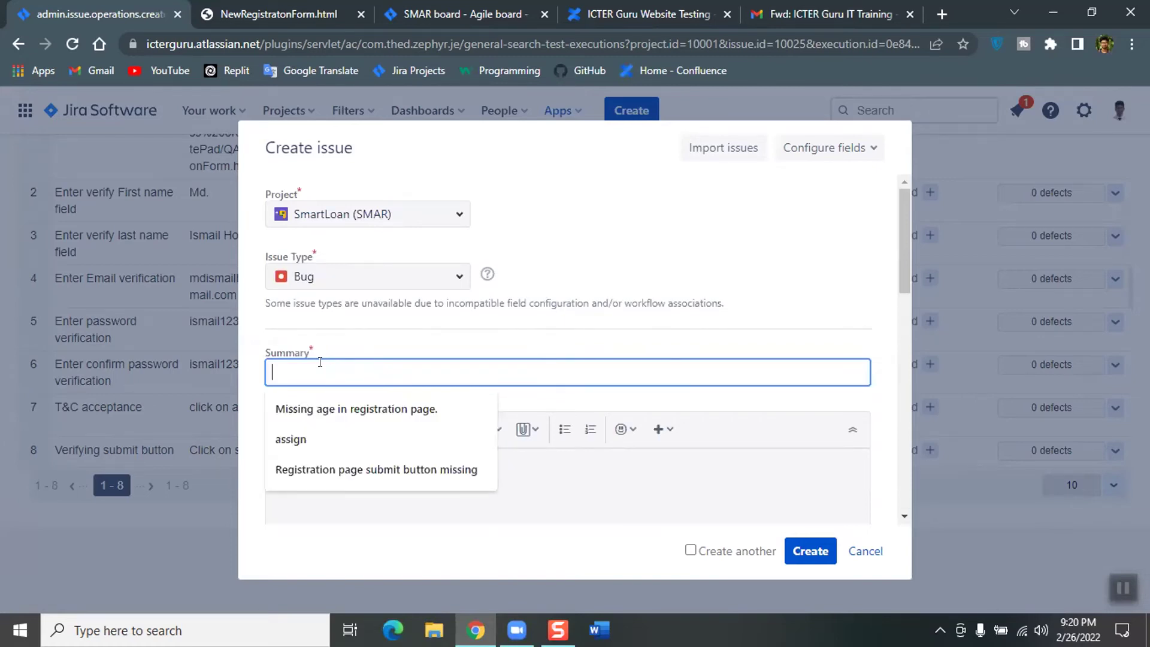
pyautogui.hotkey('ctrl', 'v')
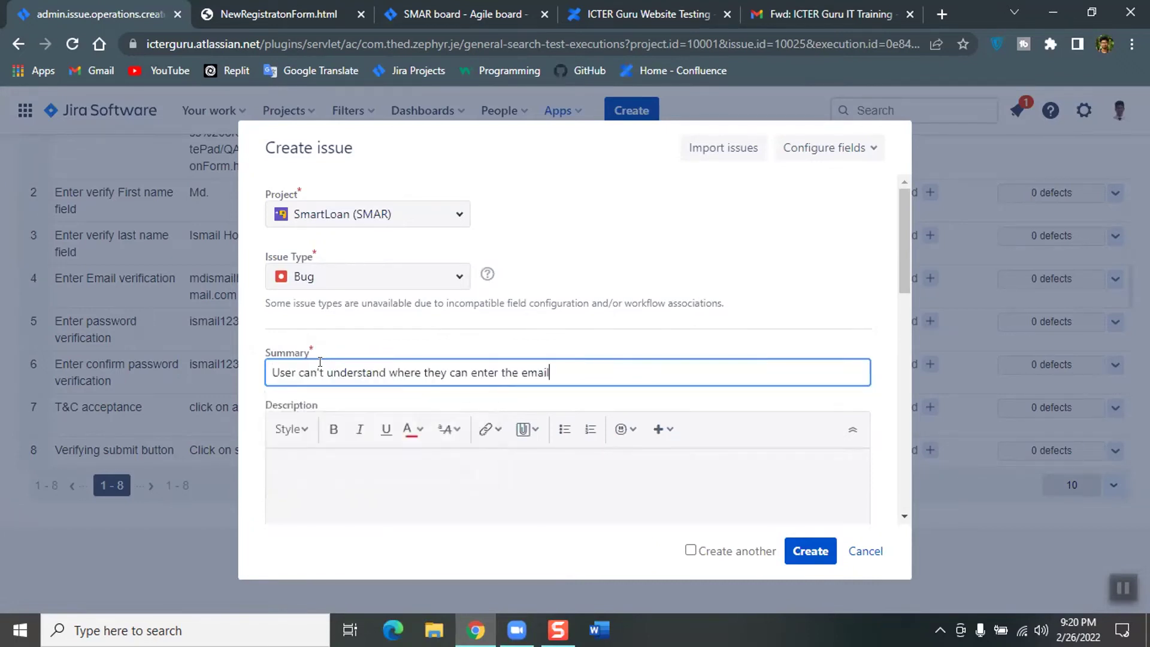
# Write the description 'Env: QA' with 'Step-1: Go to the registrationpage' on the next line
pyautogui.scroll(-1, 322, 371)
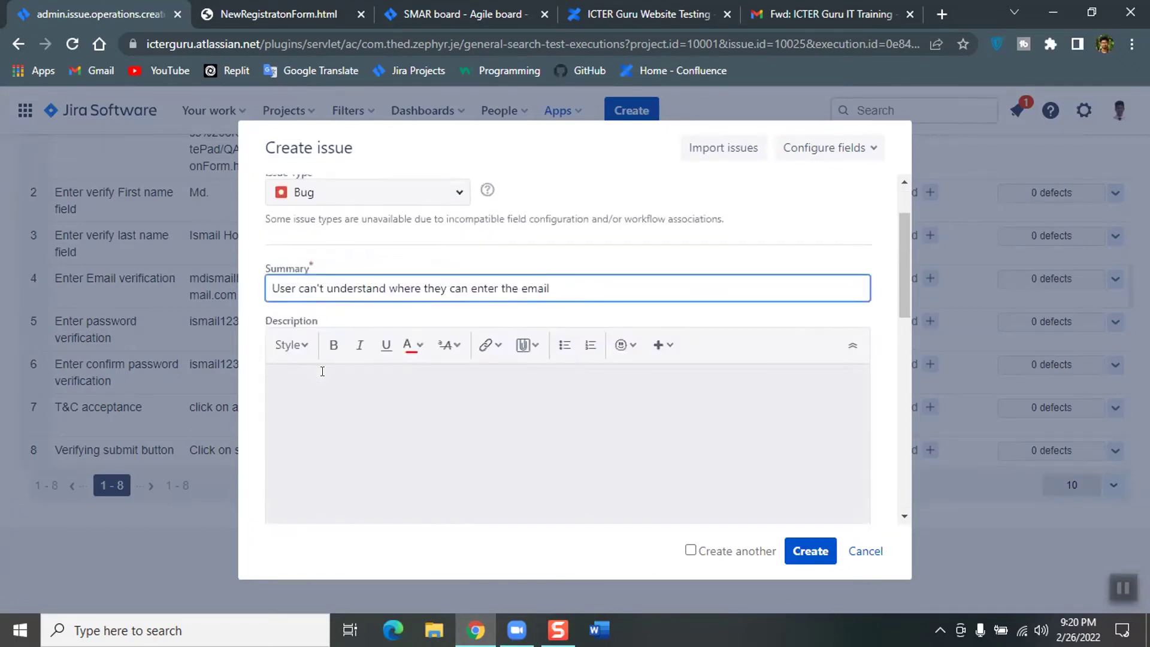
pyautogui.click(322, 401)
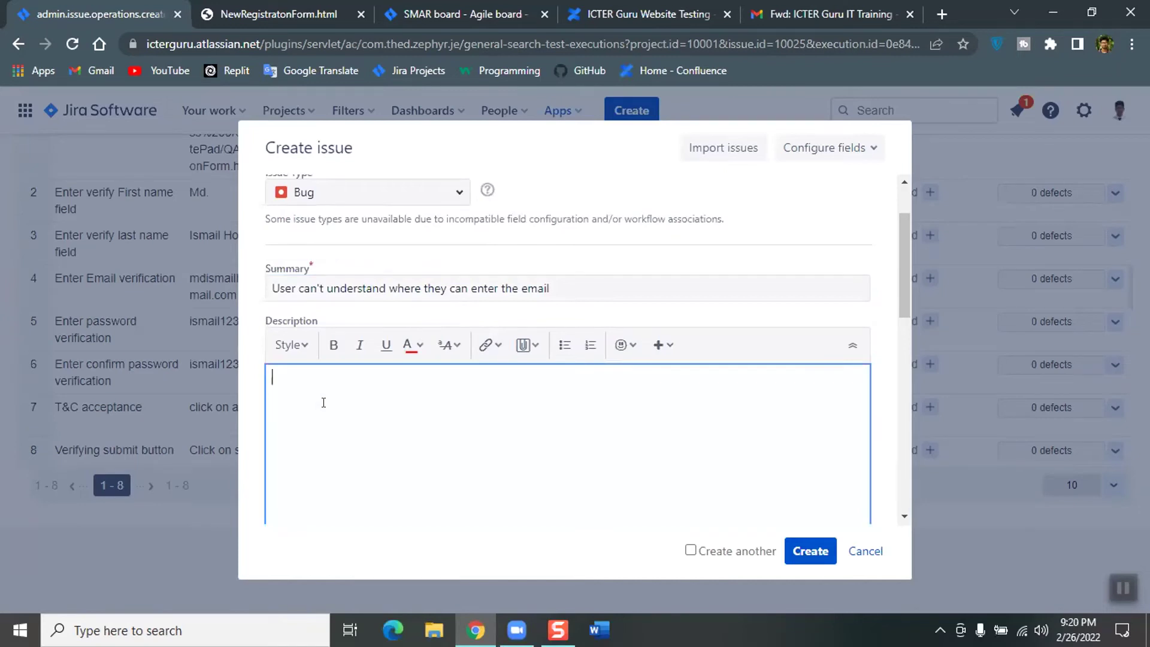
pyautogui.write('Env: QA')
pyautogui.press('Return')
pyautogui.write('Step-1: Go to')
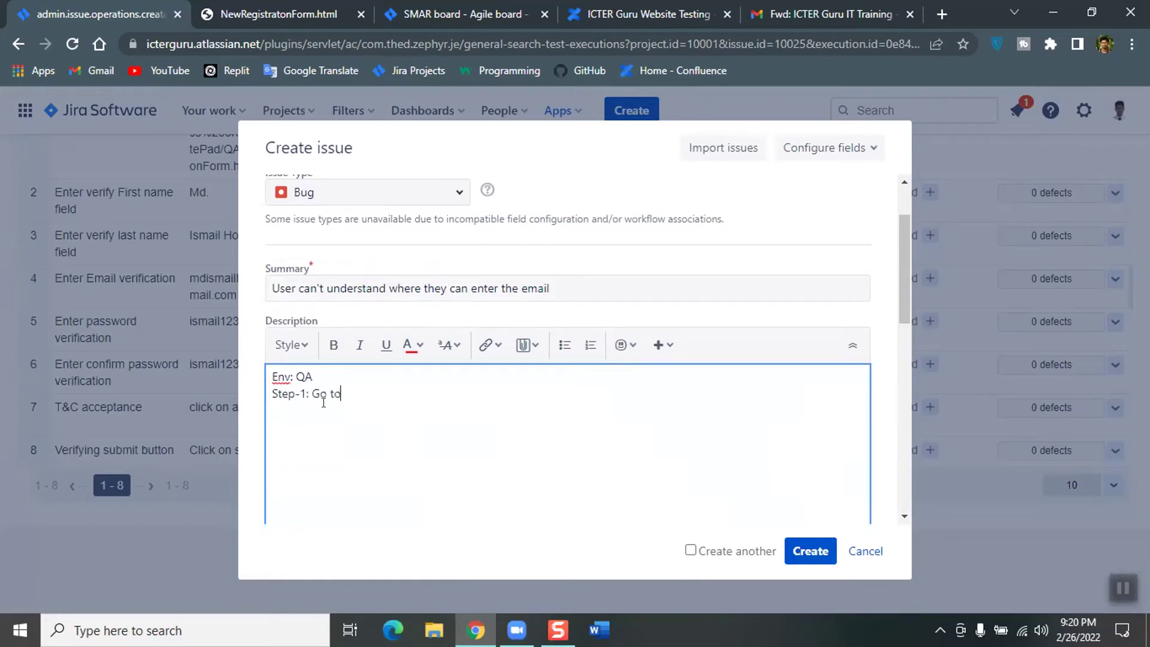
pyautogui.write(' the registrationpage')
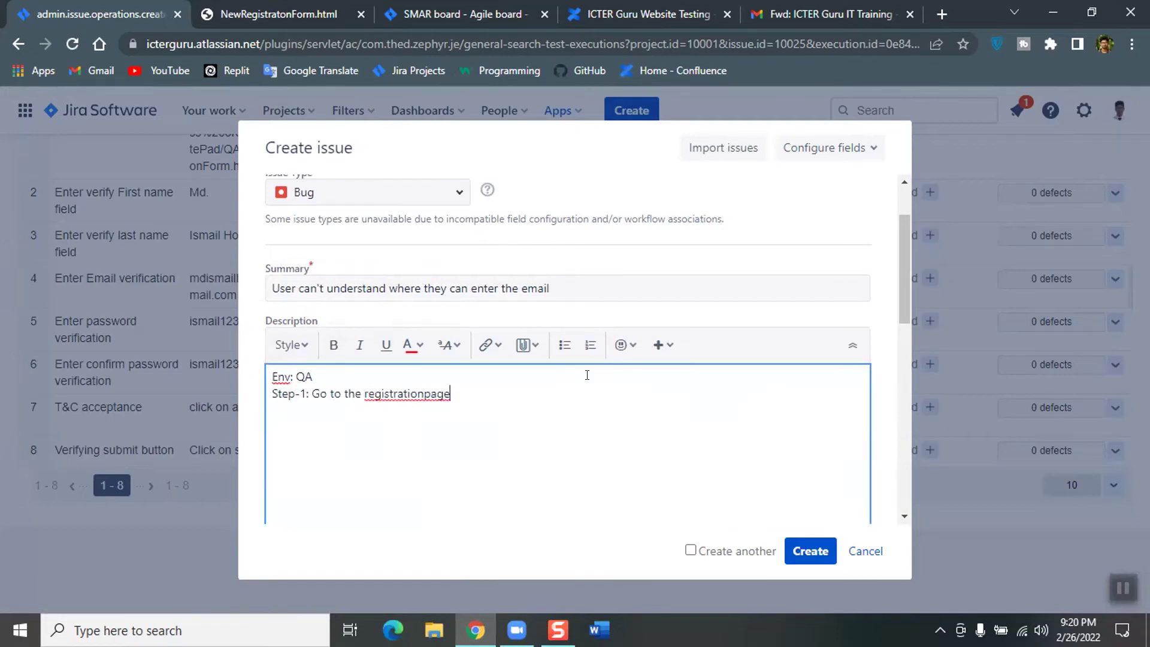
pyautogui.scroll(-5, 641, 426)
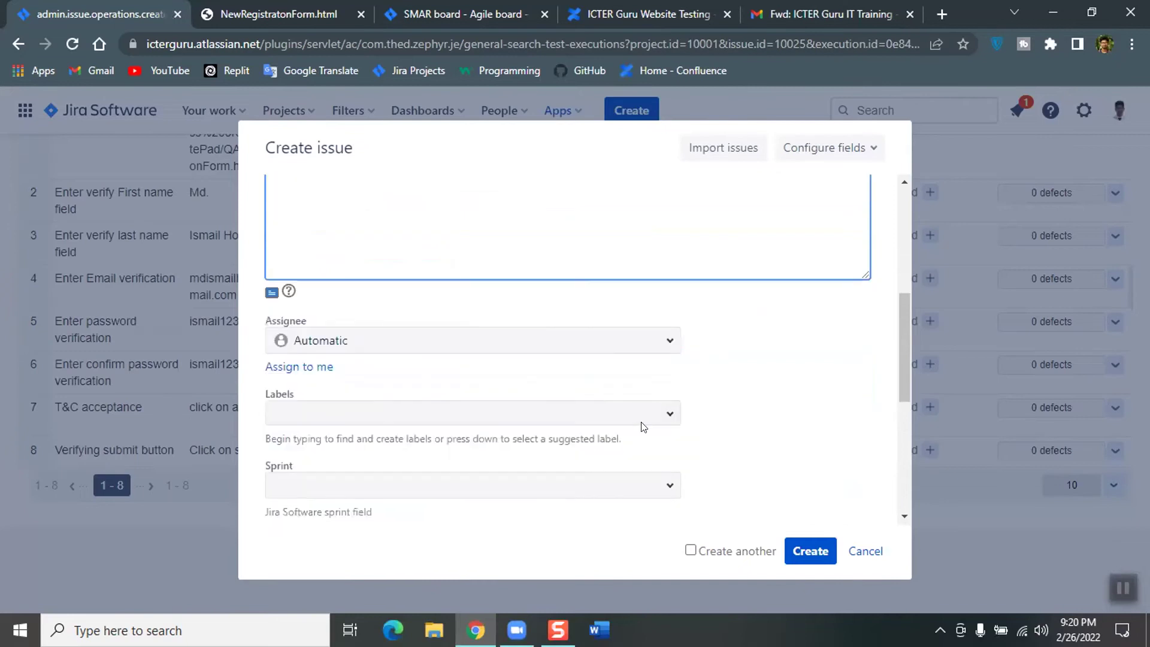
# Clear the Automatic value from the new bug's Assignee field
pyautogui.hotkey('alt', 's')
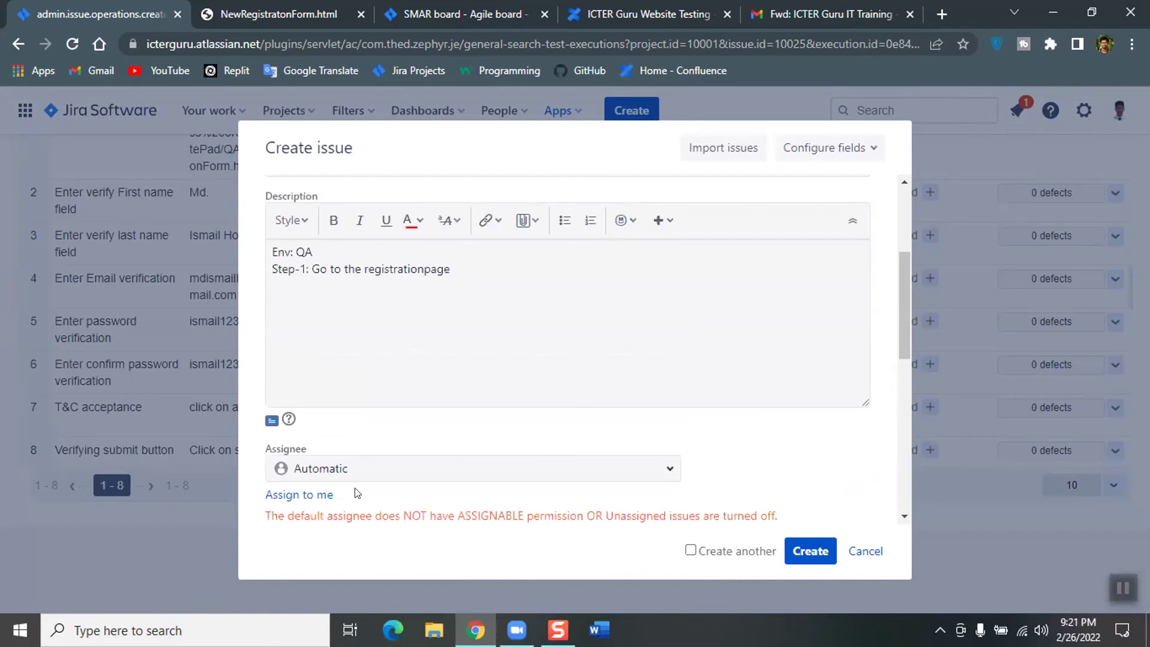
pyautogui.click(358, 468)
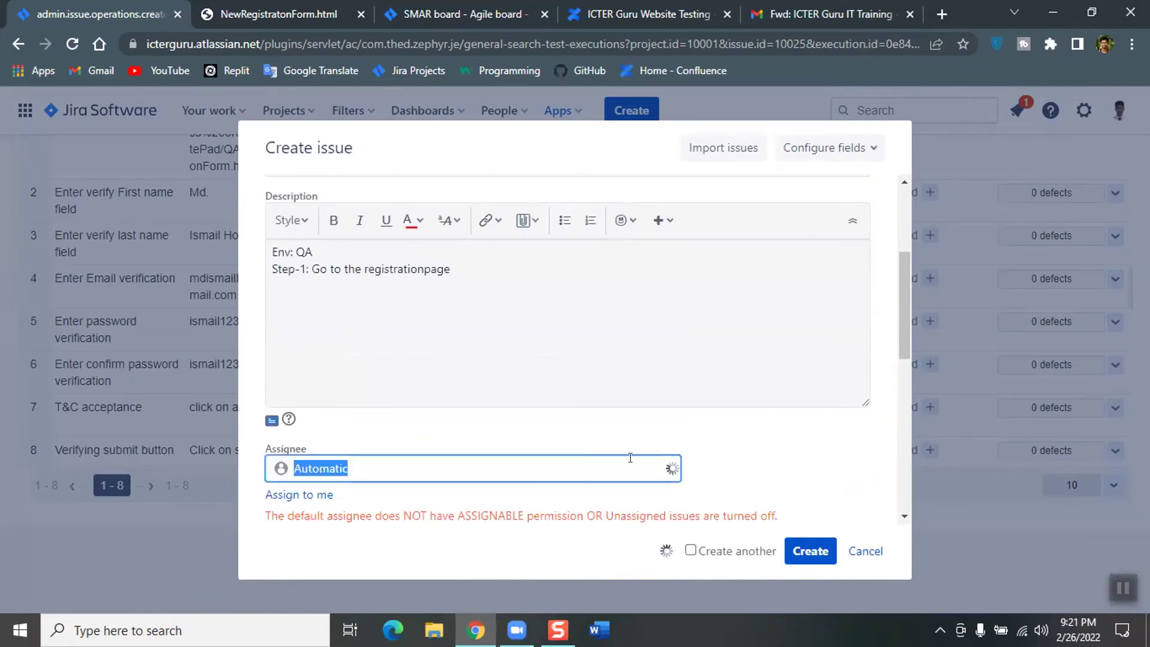
pyautogui.scroll(-3, 495, 456)
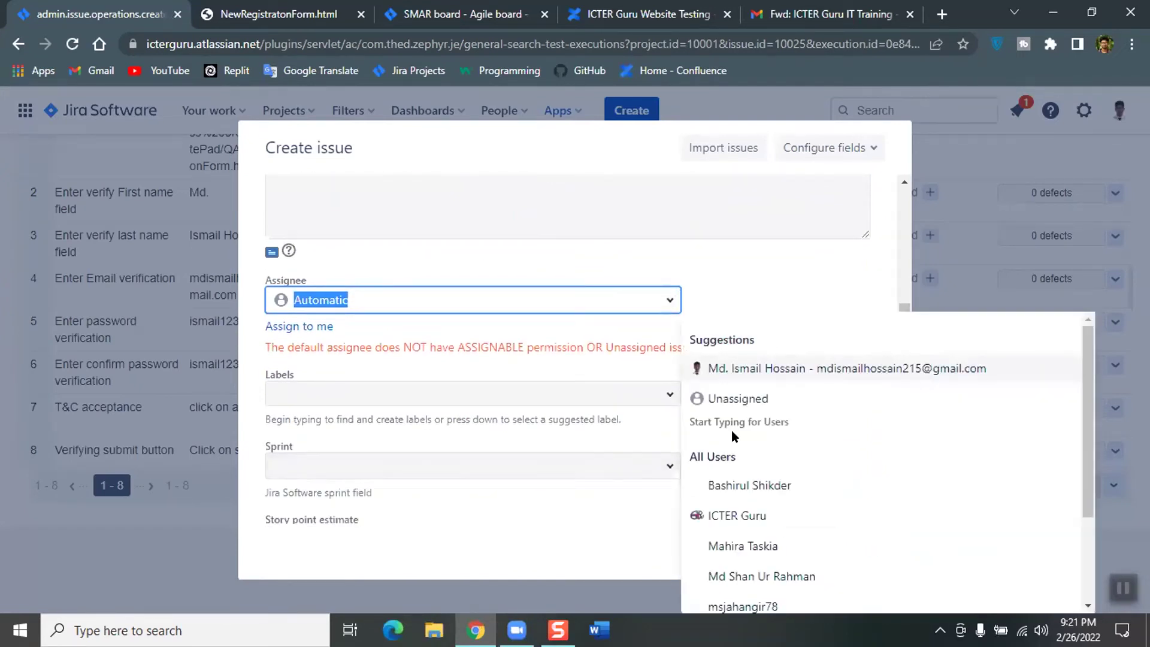
pyautogui.scroll(-3, 742, 440)
pyautogui.scroll(-1, 753, 452)
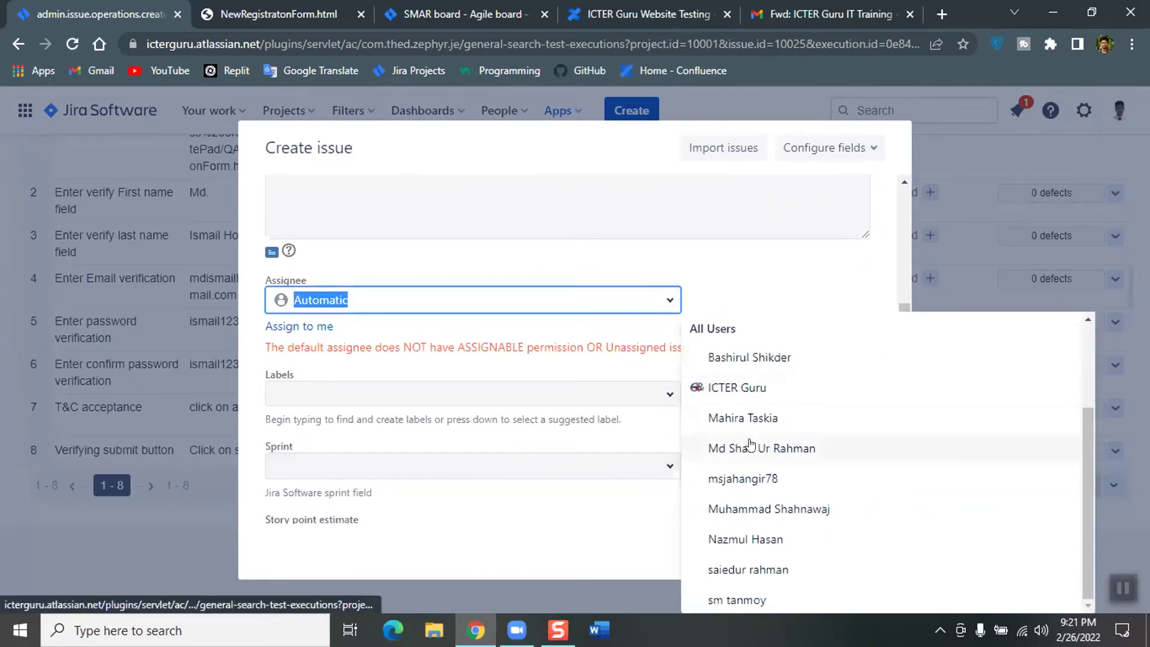
pyautogui.scroll(-3, 605, 452)
pyautogui.scroll(4, 612, 422)
pyautogui.click(575, 385)
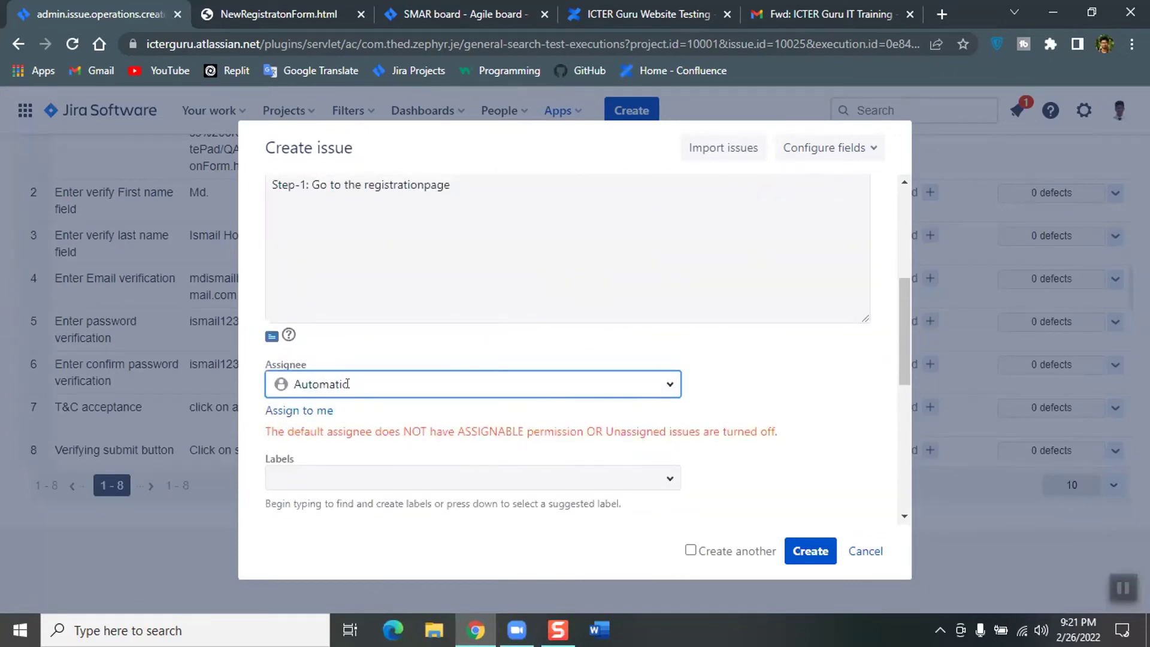
pyautogui.moveTo(373, 383); pyautogui.dragTo(230, 381)
pyautogui.press('BackSpace')
# Assign the bug to the matching team member and create it
pyautogui.write('ra')
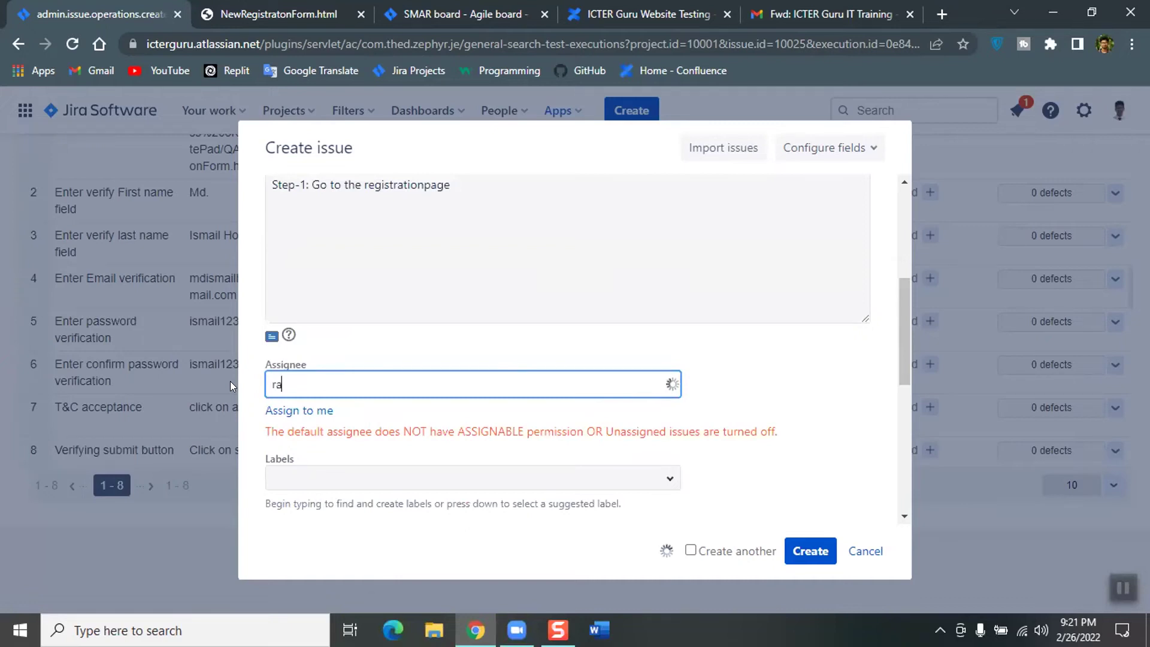
pyautogui.write('h')
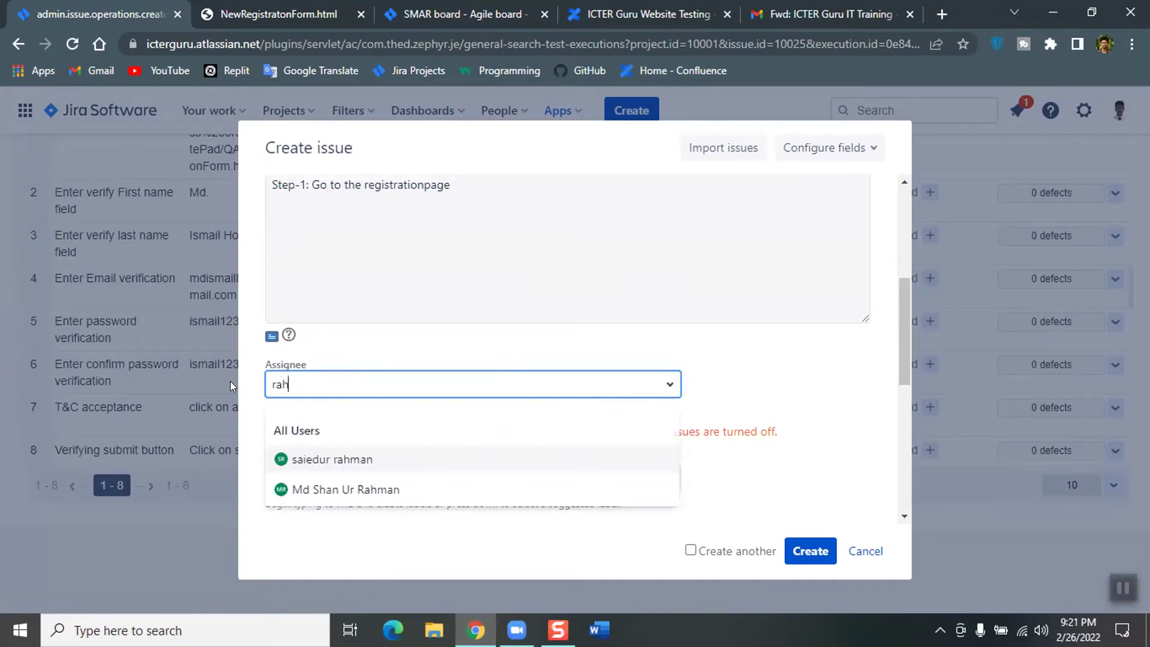
pyautogui.click(329, 482)
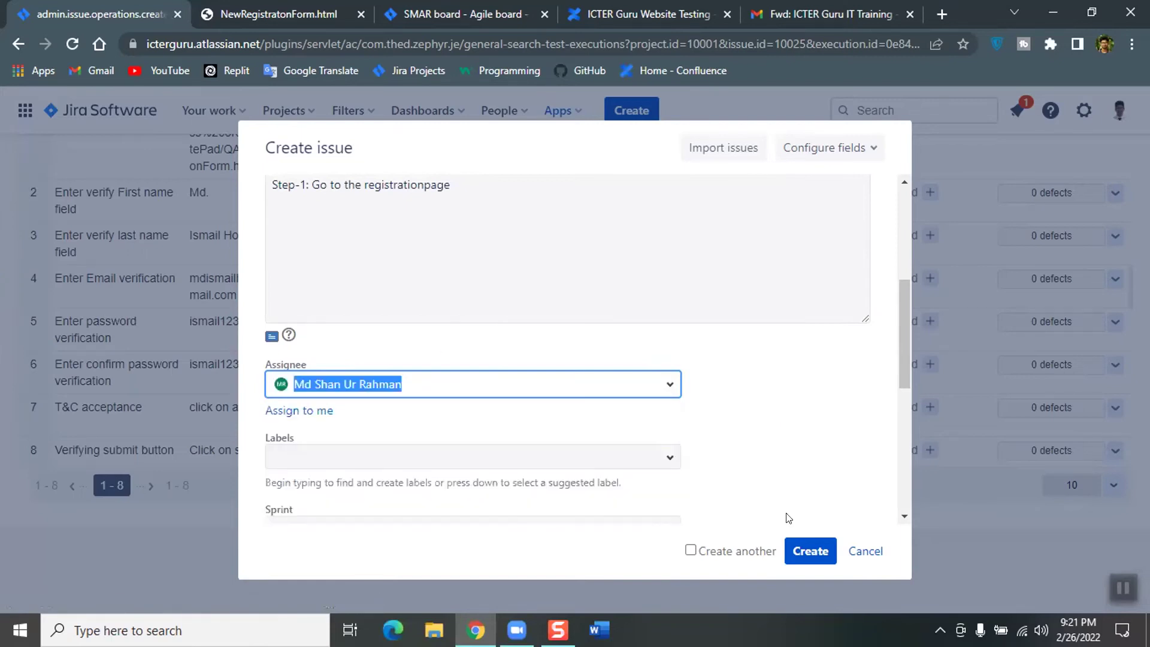
pyautogui.click(808, 549)
pyautogui.scroll(-4, 656, 470)
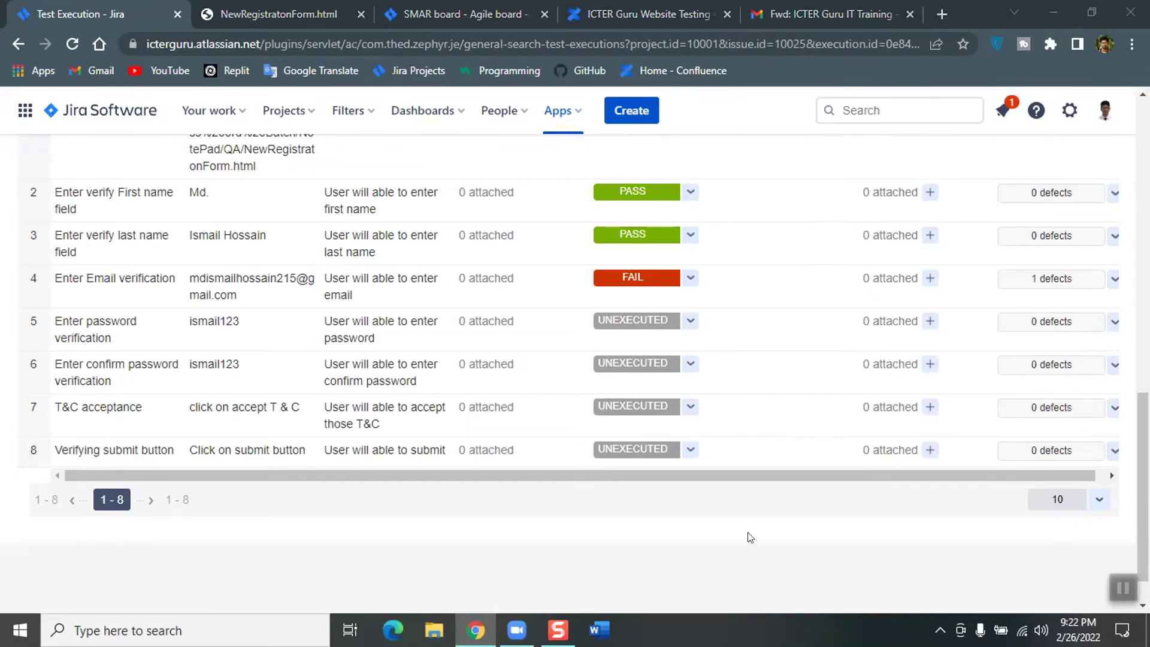
# Highlight text in the execution's Test Steps table
pyautogui.moveTo(1020, 271)
pyautogui.mouseDown()
pyautogui.moveTo(1036, 295)
pyautogui.moveTo(1087, 275)
pyautogui.moveTo(1021, 272)
pyautogui.moveTo(1074, 270)
pyautogui.mouseUp()
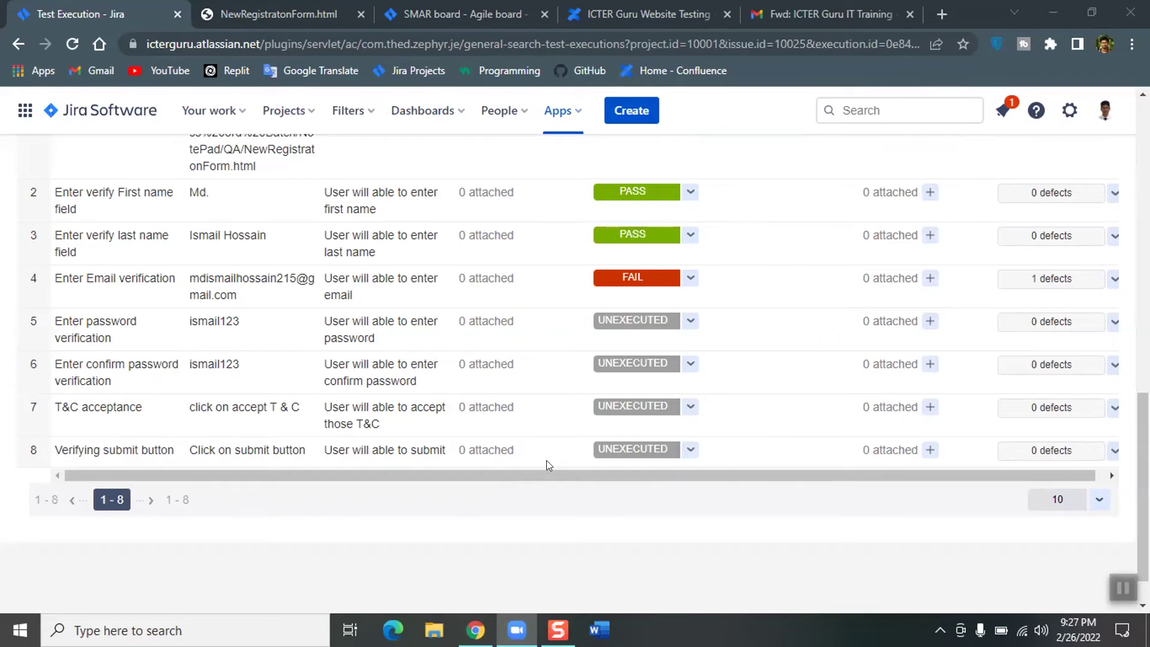
# Check the registration form's password fields before returning to the test execution
pyautogui.scroll(-1, 233, 389)
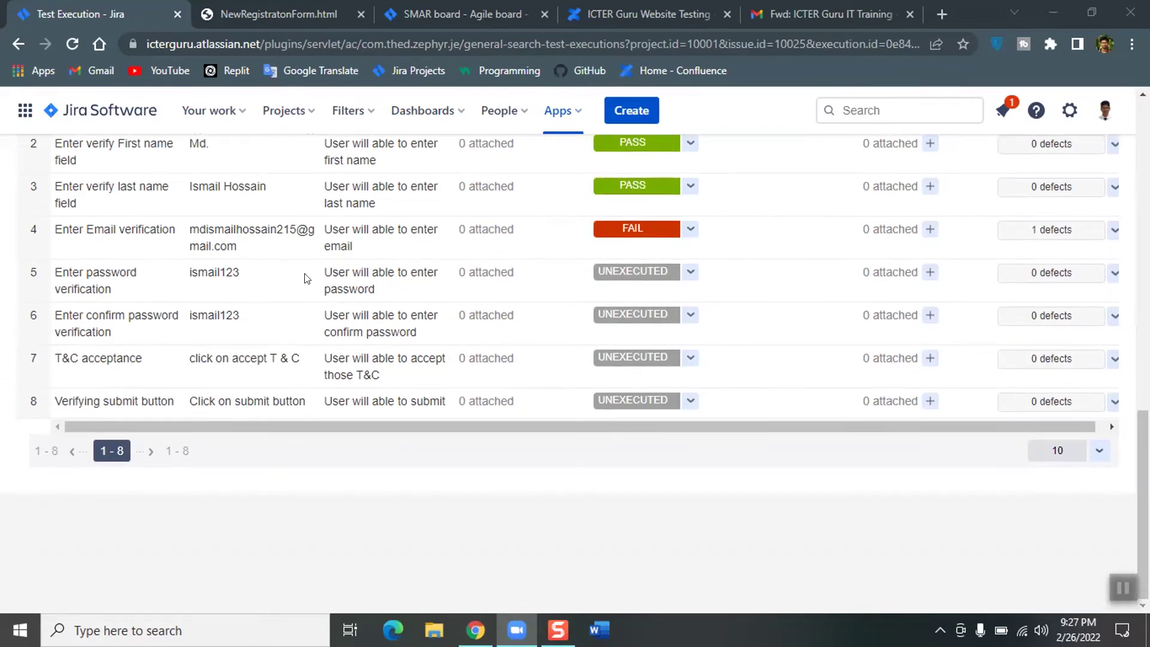
pyautogui.click(316, 7)
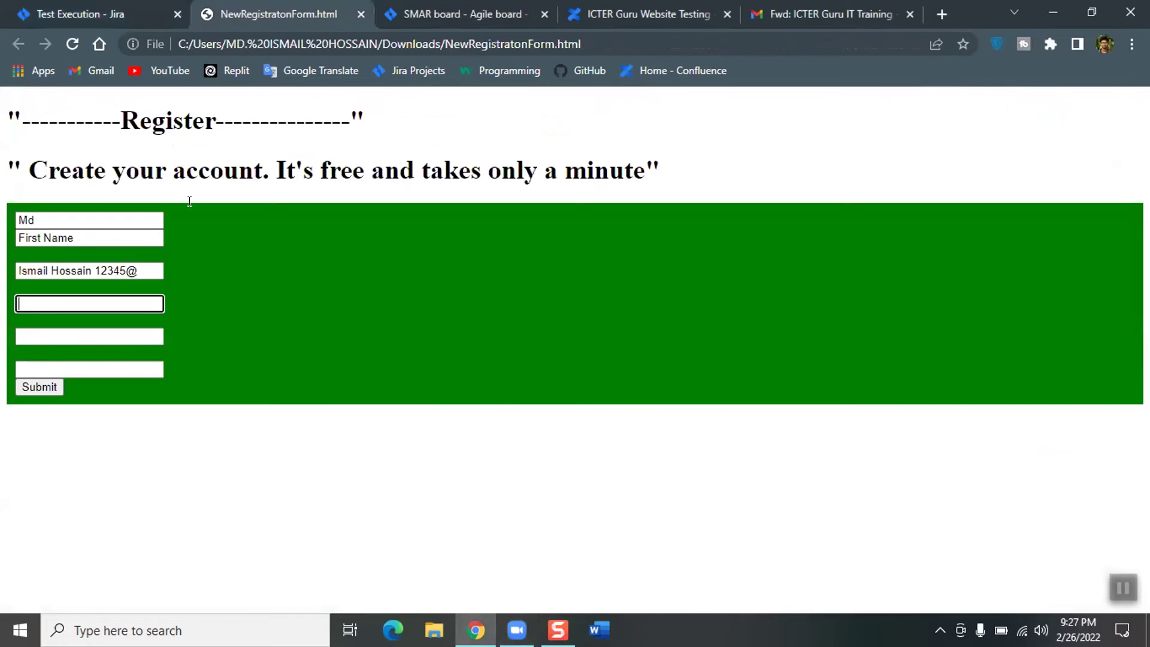
pyautogui.click(79, 336)
pyautogui.click(76, 296)
pyautogui.click(77, 335)
pyautogui.click(58, 7)
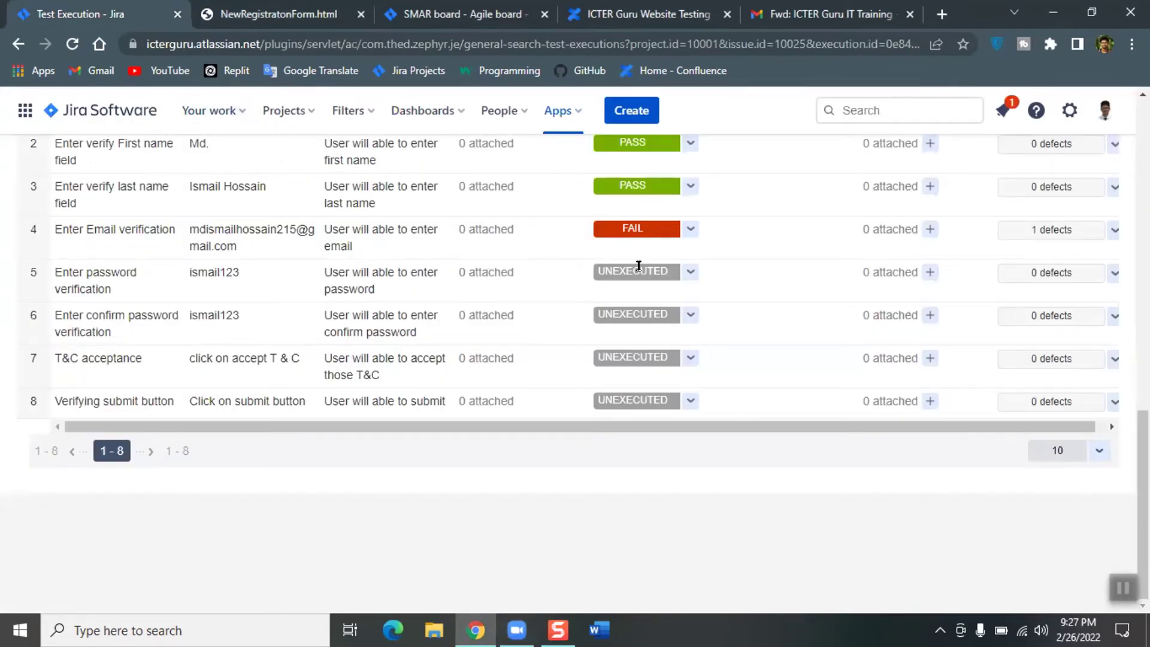
# Set steps 5 and 6 to FAIL, glancing at the form once more
pyautogui.click(689, 272)
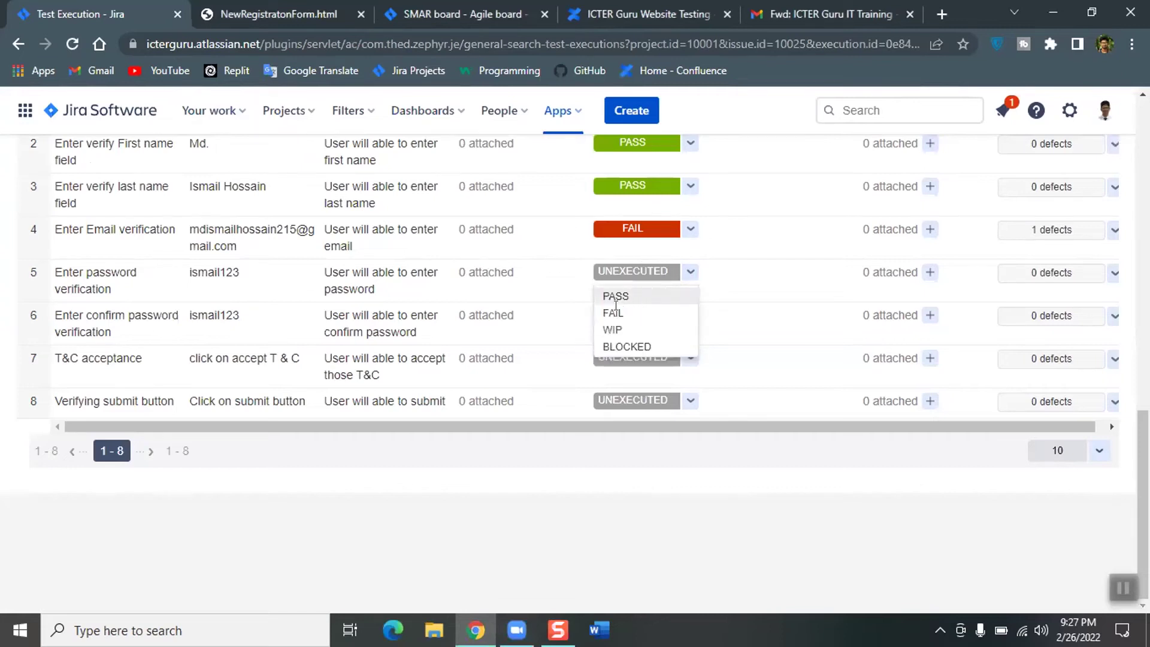
pyautogui.click(620, 311)
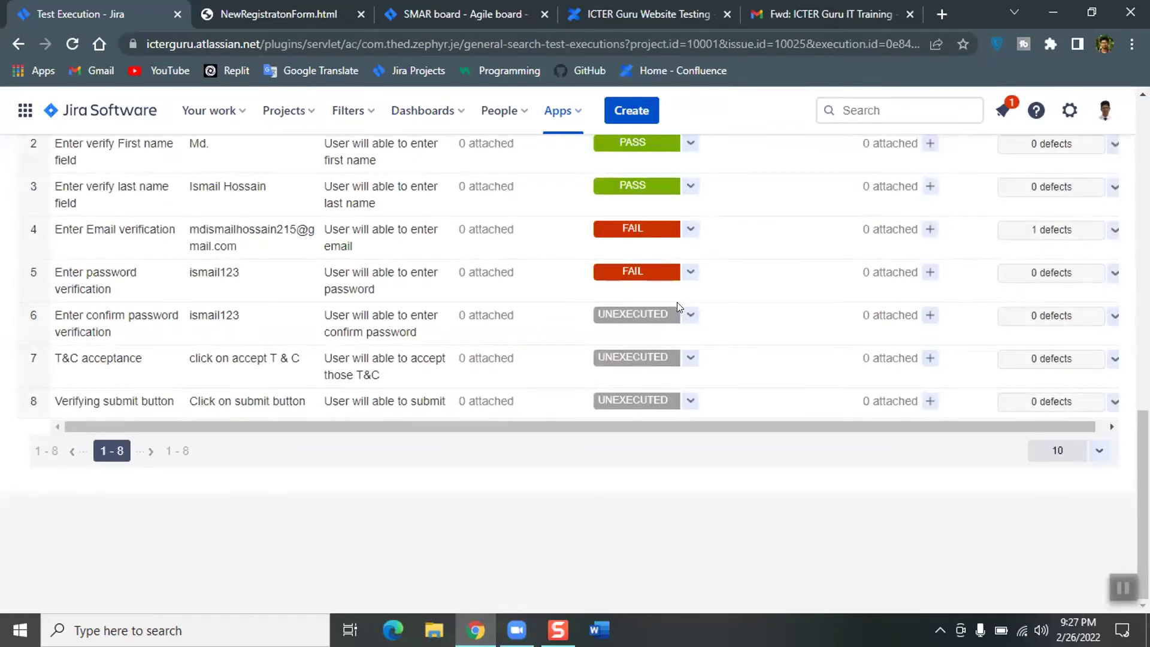
pyautogui.click(690, 315)
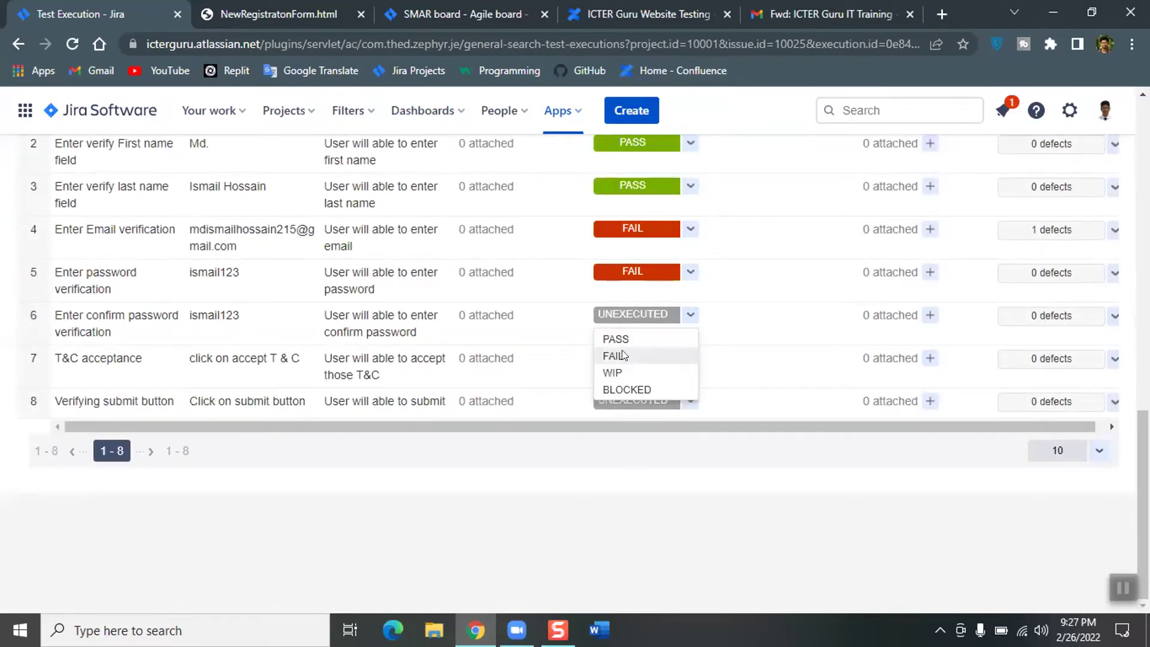
pyautogui.click(622, 351)
pyautogui.click(297, 5)
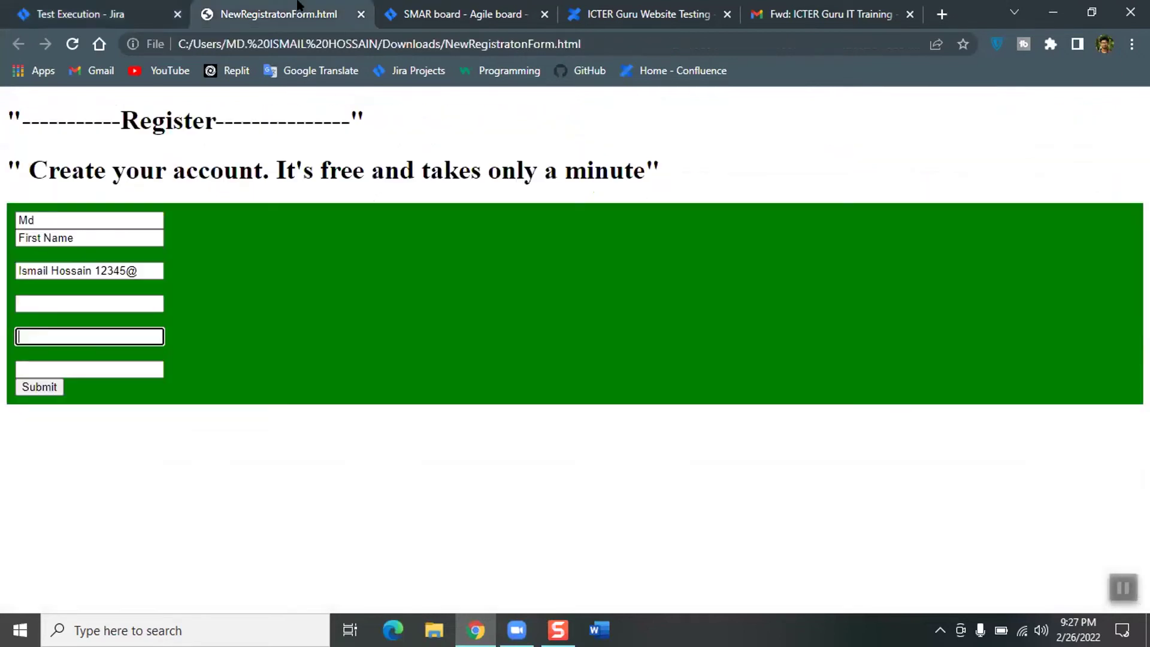
pyautogui.click(101, 9)
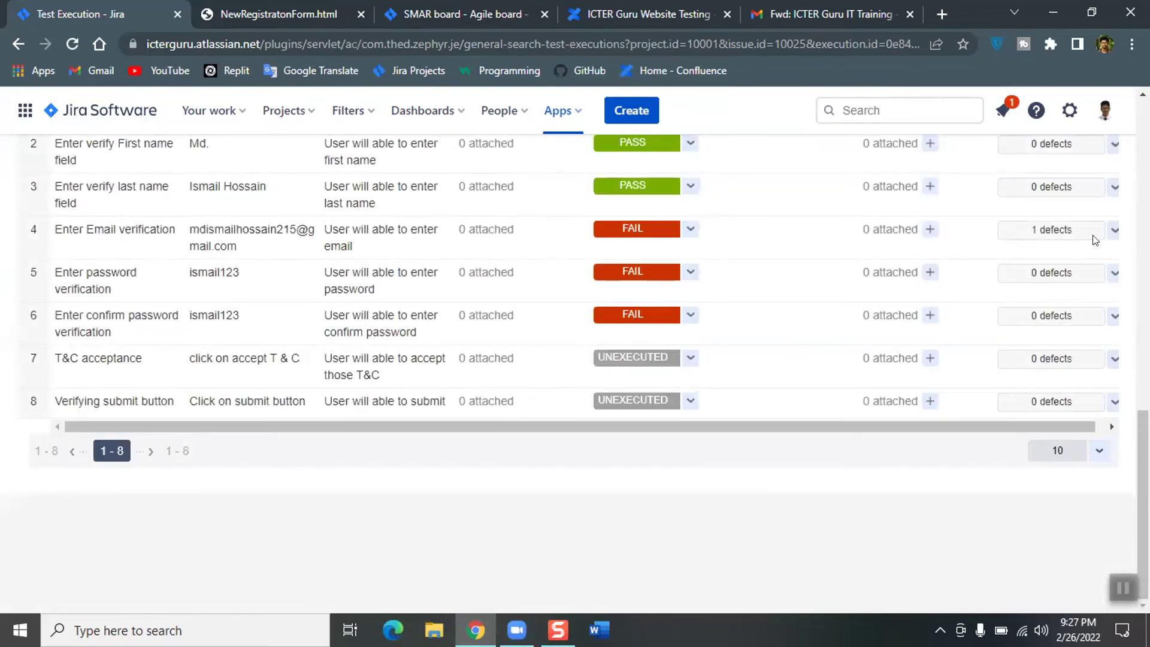
pyautogui.moveTo(1084, 234)
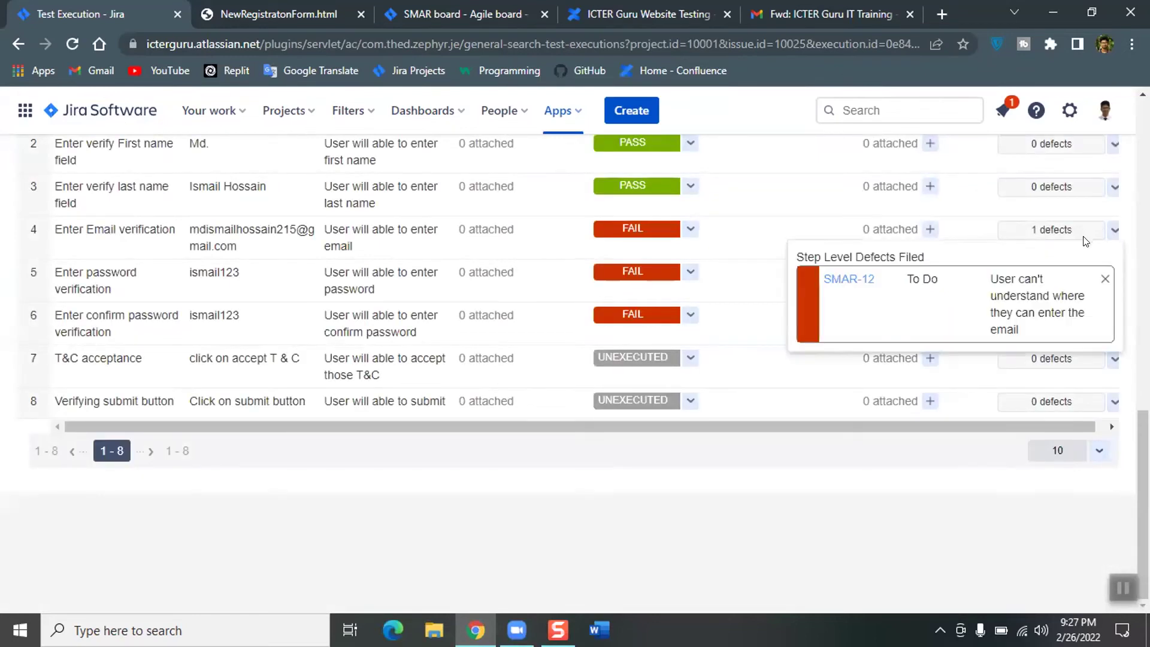
pyautogui.click(1111, 233)
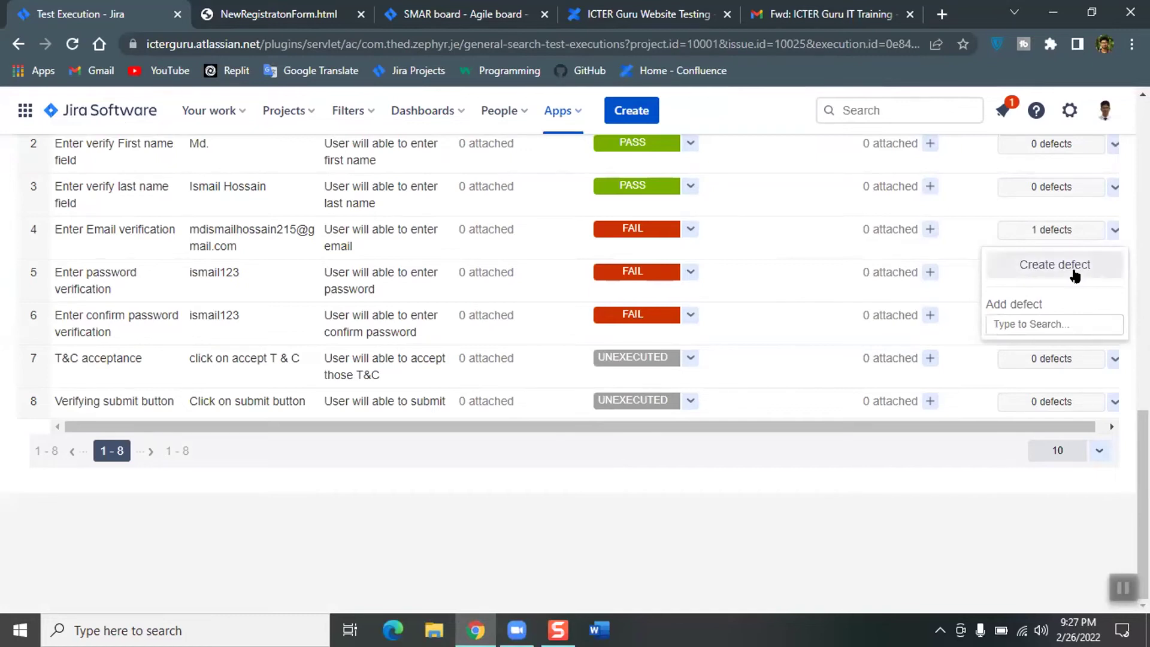
pyautogui.tripleClick(1050, 229)
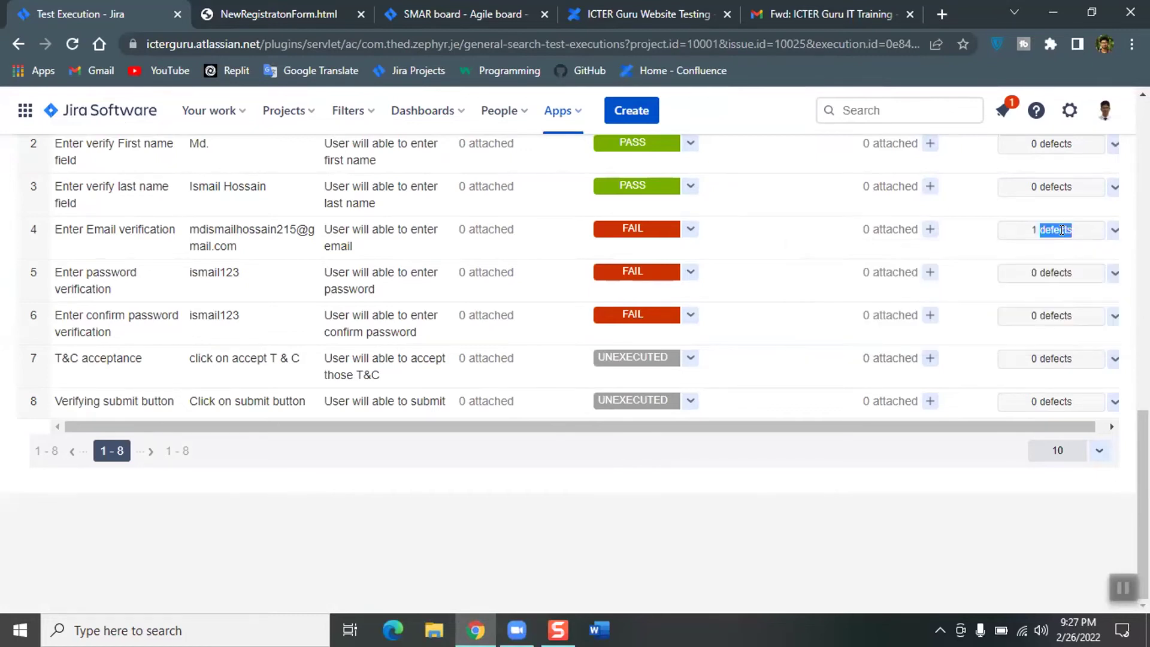
pyautogui.click(1110, 231)
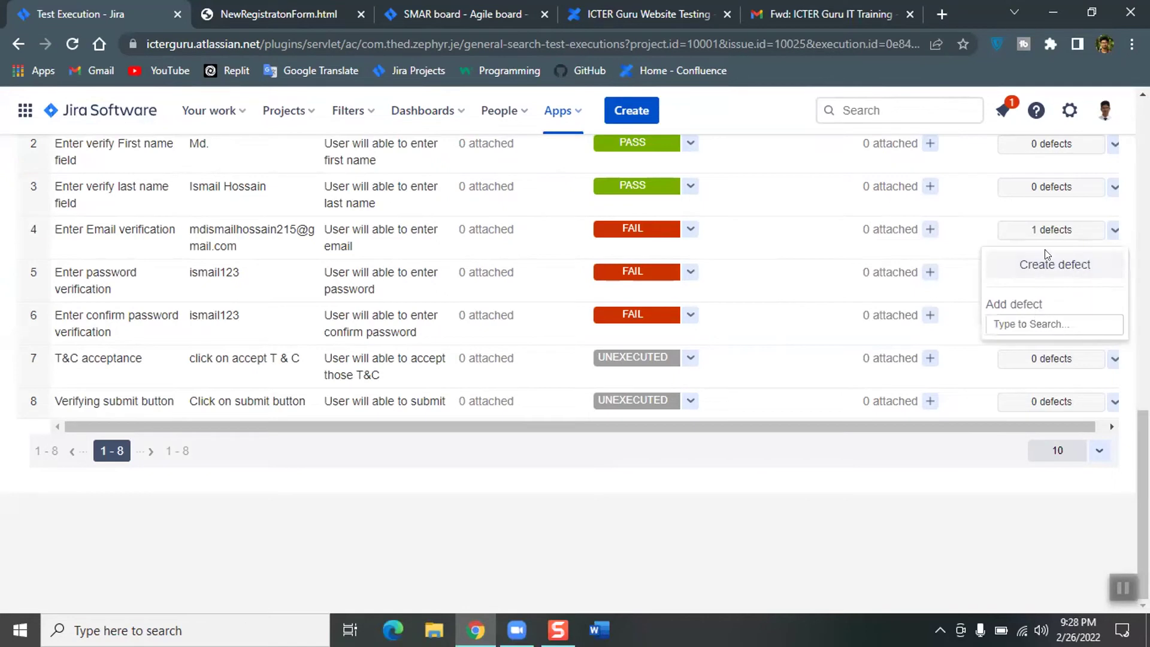
pyautogui.tripleClick(1109, 232)
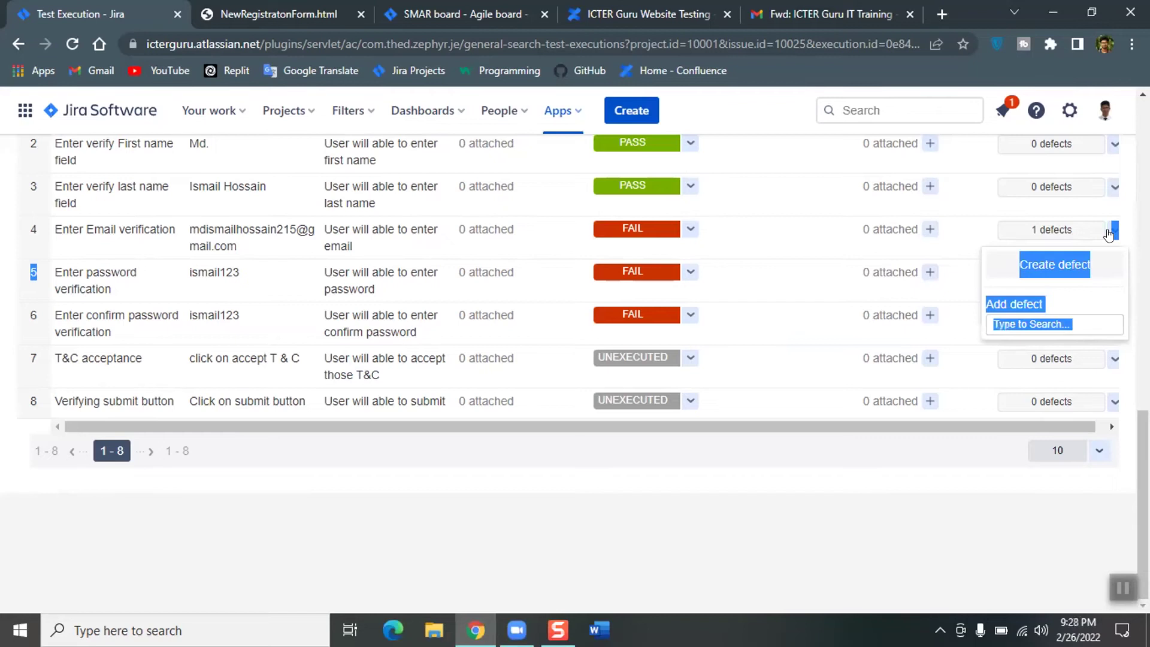
pyautogui.click(974, 235)
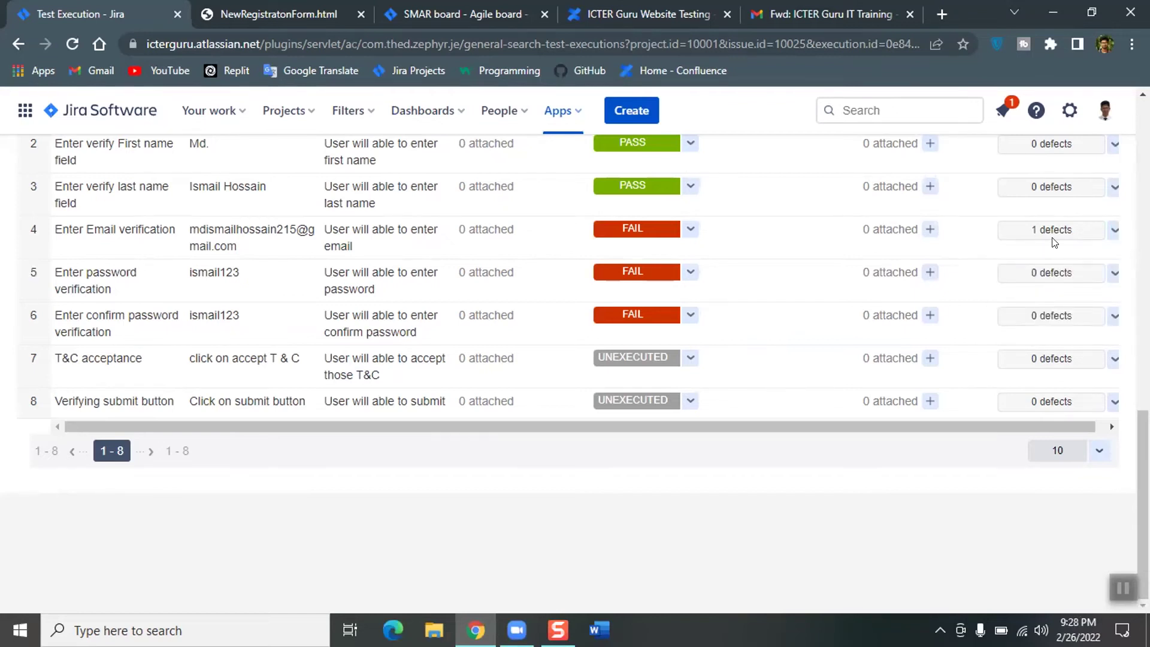
pyautogui.scroll(3, 530, 402)
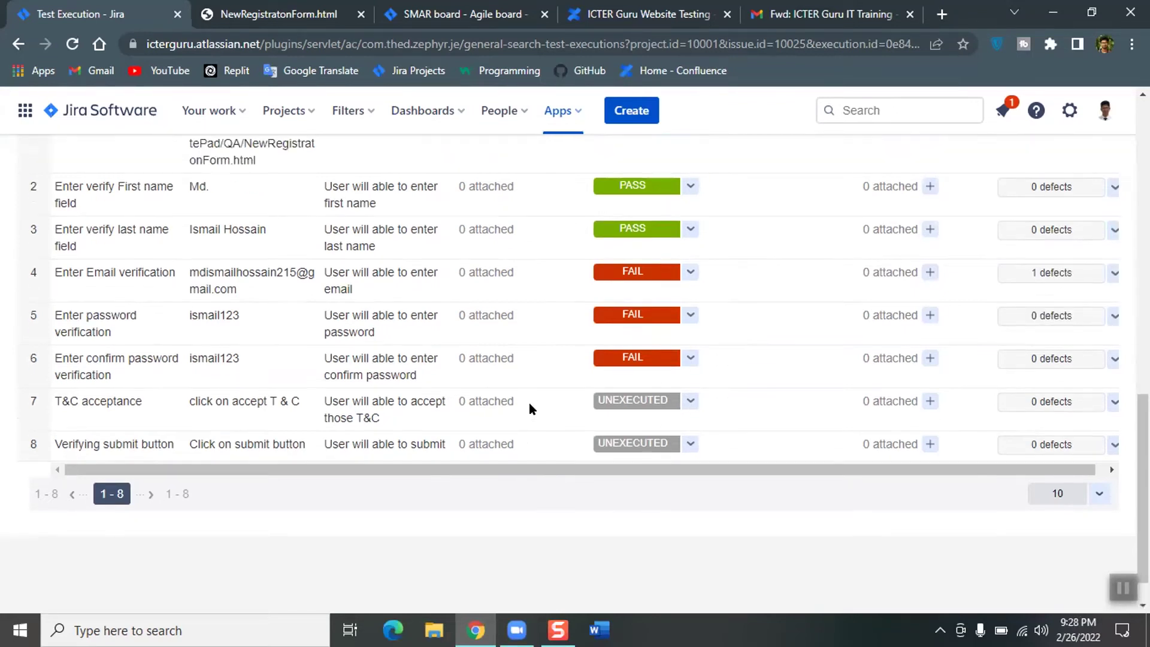
pyautogui.scroll(-3, 530, 410)
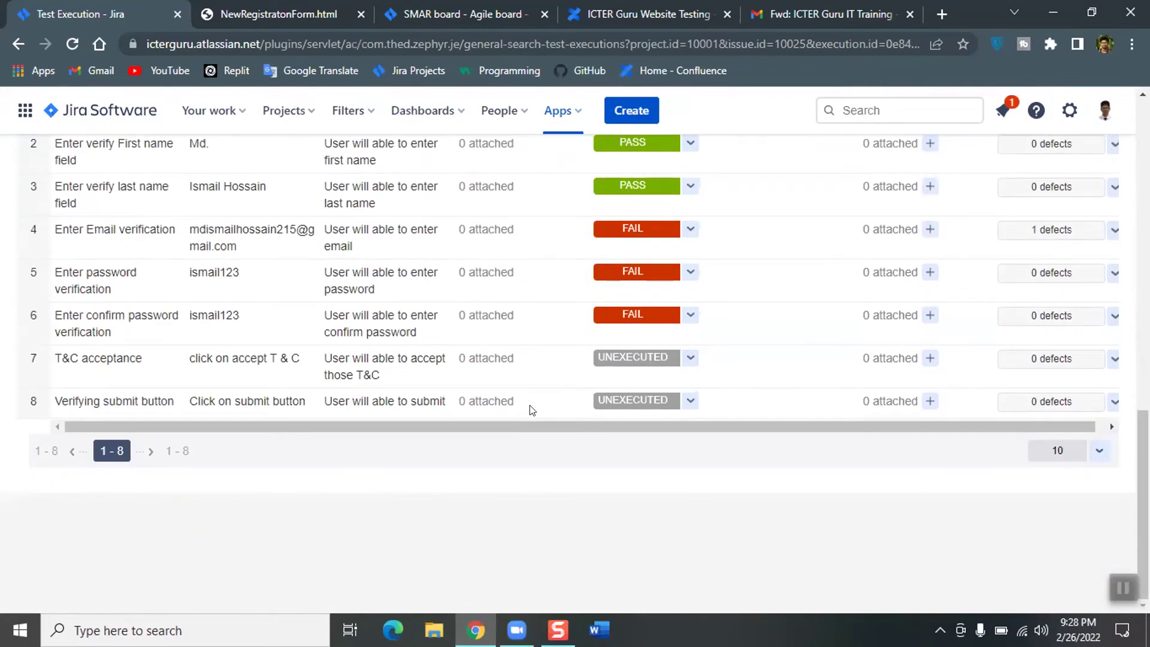
pyautogui.scroll(10, 460, 401)
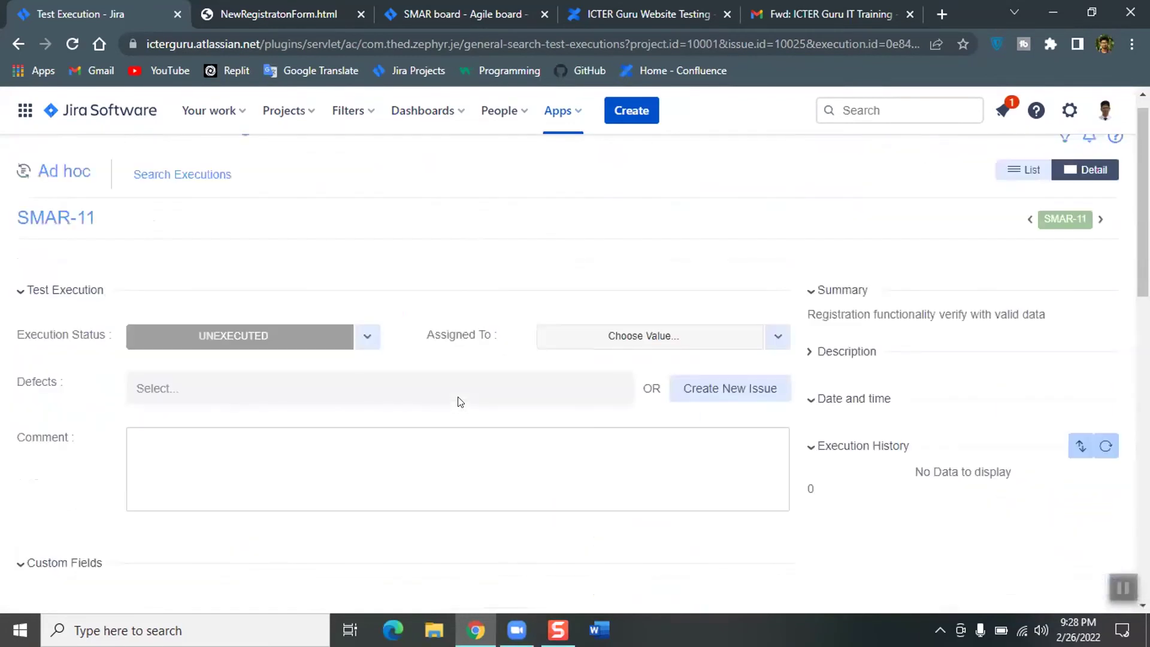
# Go back to the SmartLoan board and backlog, and open bug SMAR-12's details
pyautogui.click(5, 44)
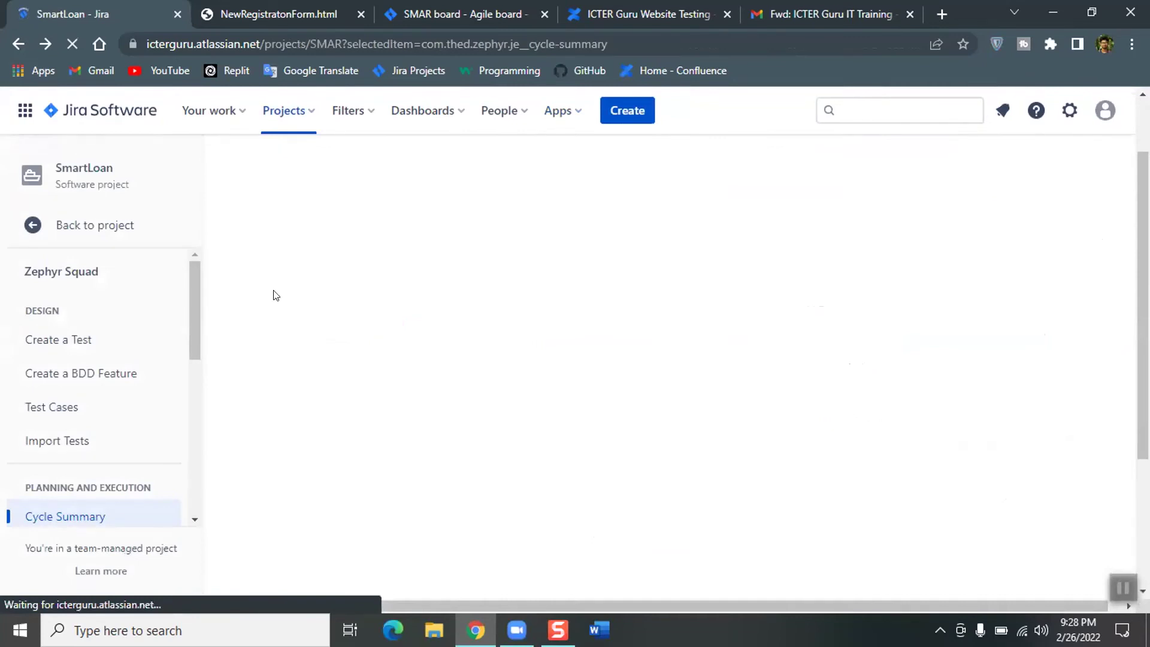
pyautogui.scroll(-2, 138, 303)
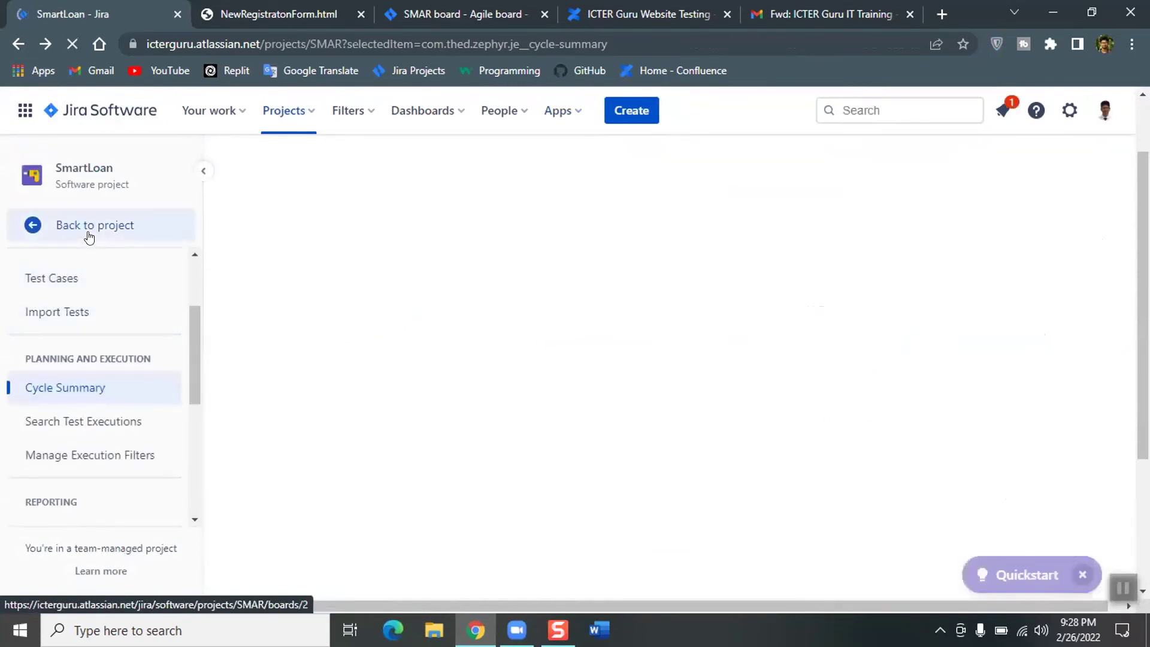
pyautogui.click(89, 237)
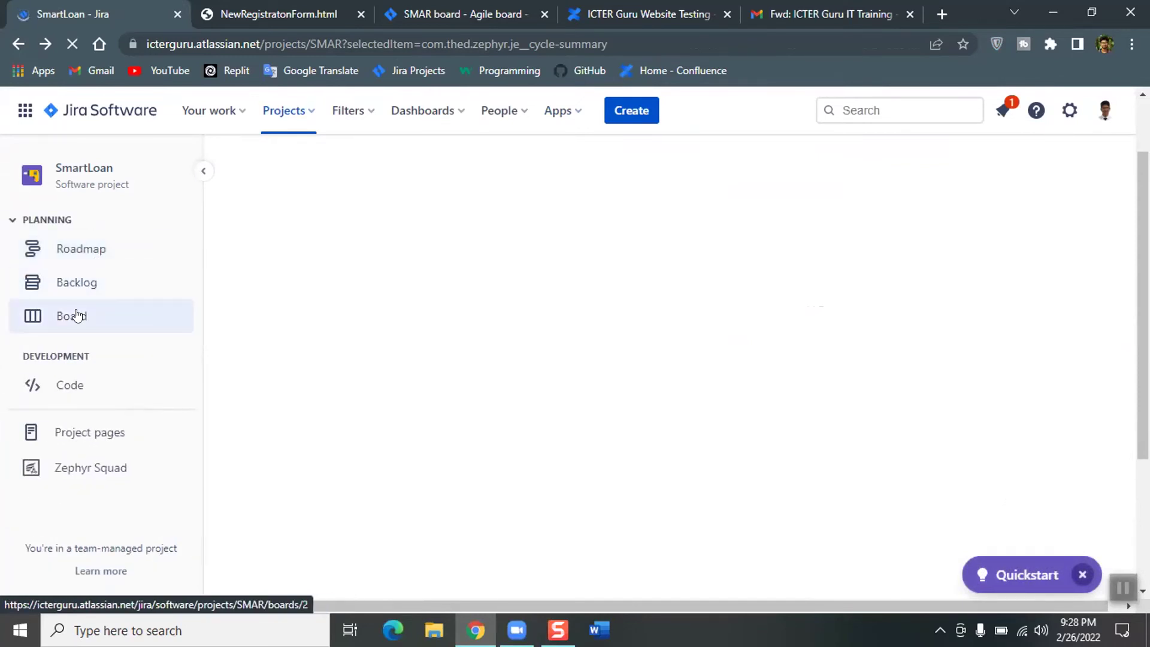
pyautogui.click(90, 315)
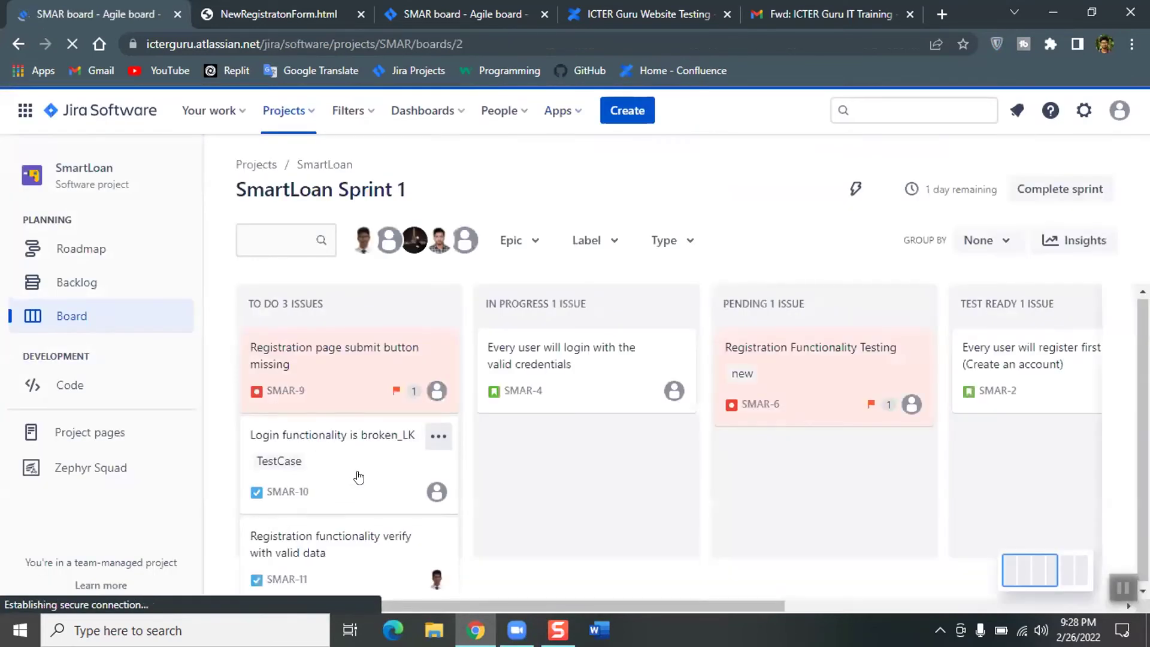
pyautogui.scroll(-1, 359, 474)
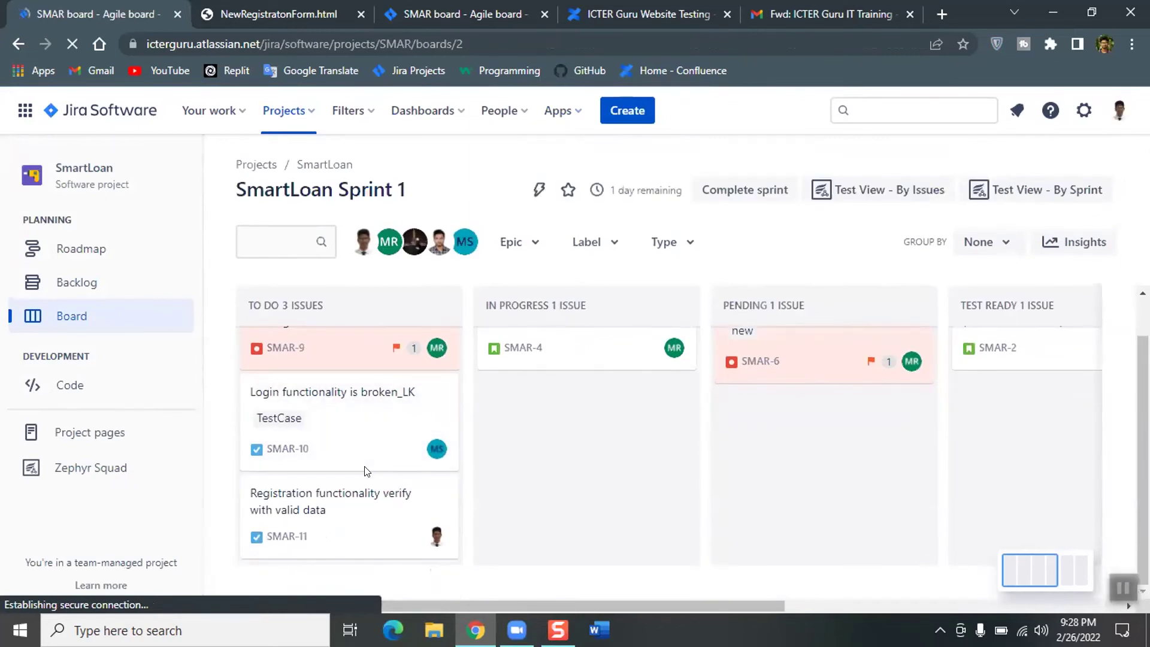
pyautogui.scroll(1, 366, 471)
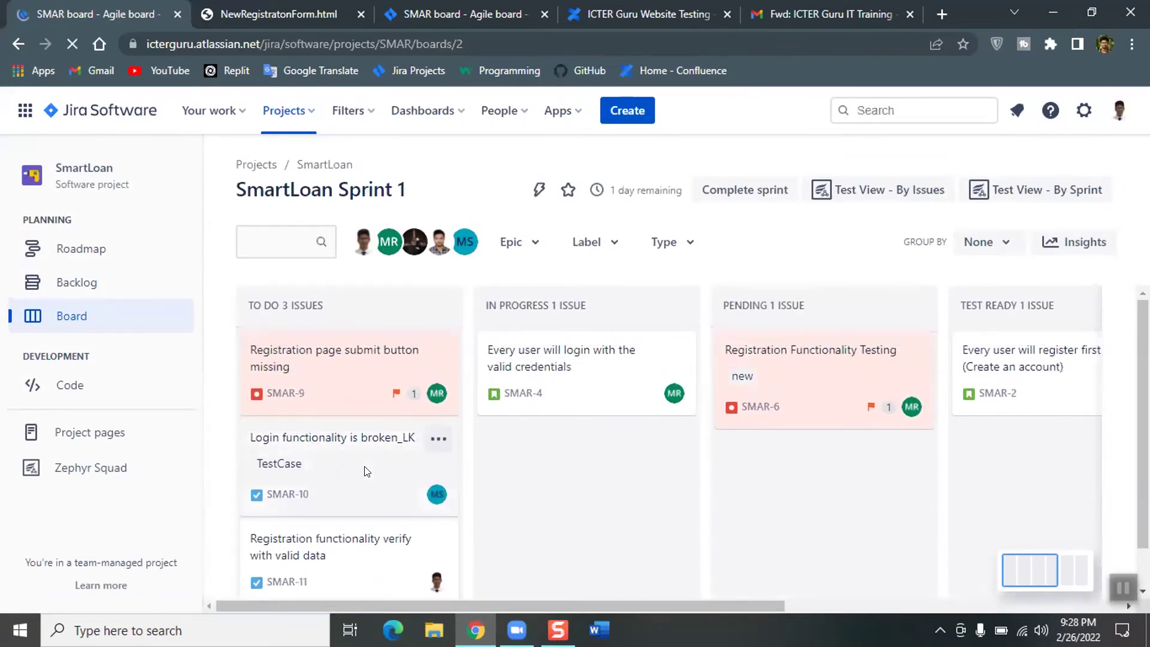
pyautogui.click(51, 290)
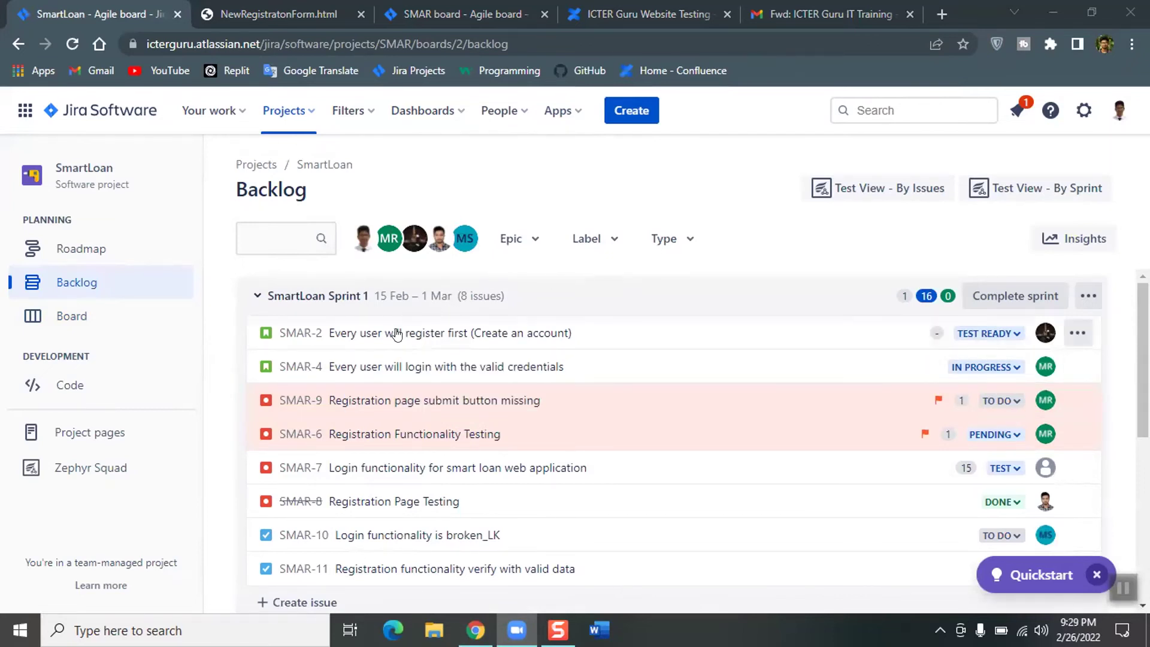
pyautogui.scroll(-1, 419, 347)
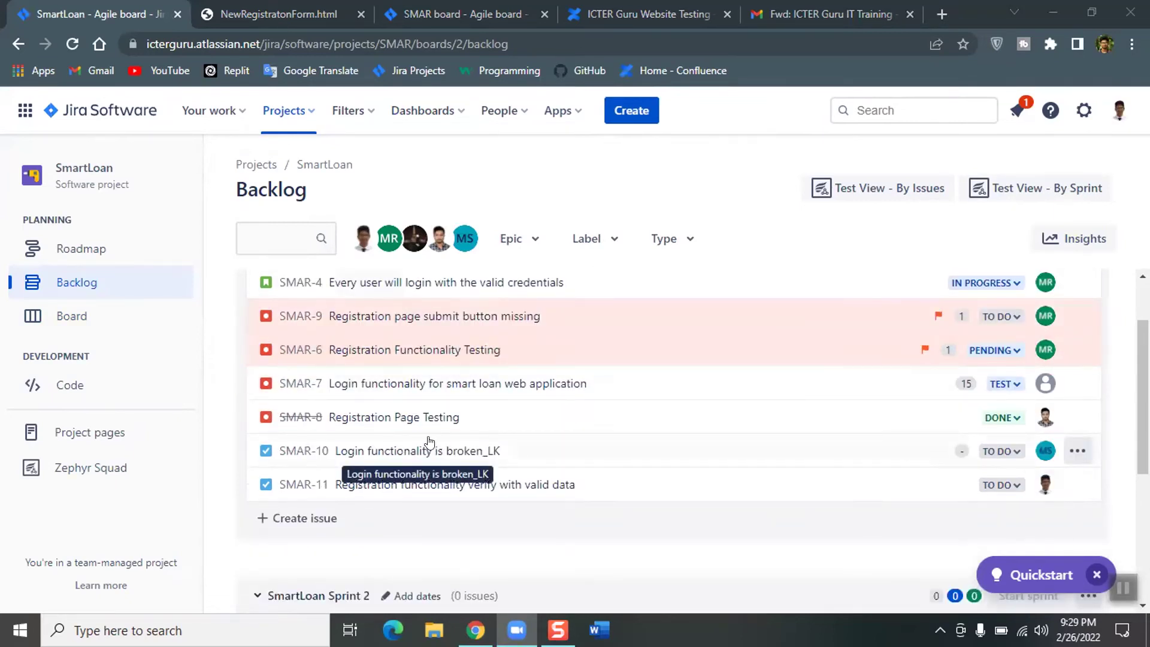
pyautogui.scroll(-4, 429, 441)
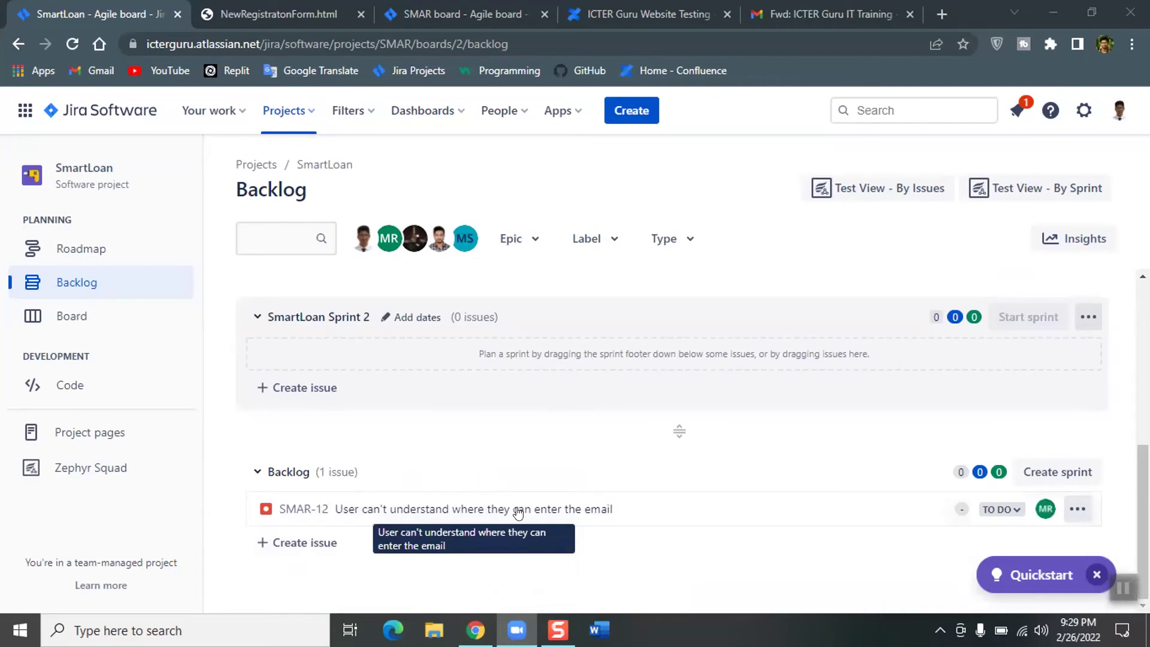
pyautogui.click(497, 514)
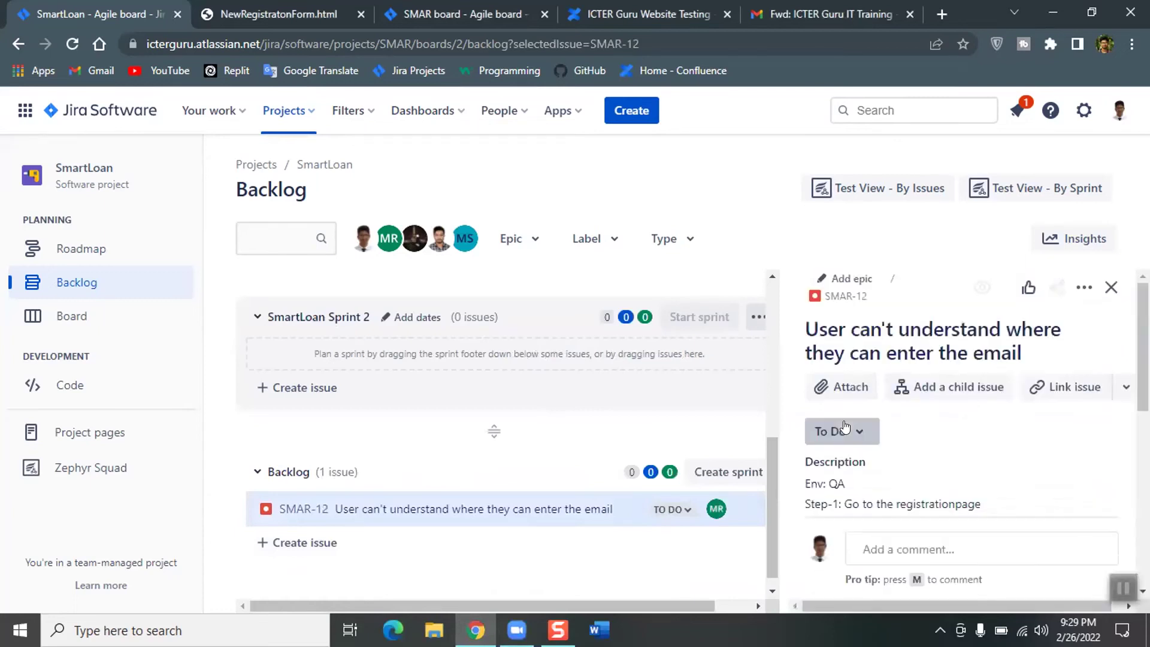
# Search the SMAR-12 assignee list with 'ic' and choose ICTER Guru
pyautogui.scroll(-5, 847, 425)
pyautogui.scroll(2, 884, 452)
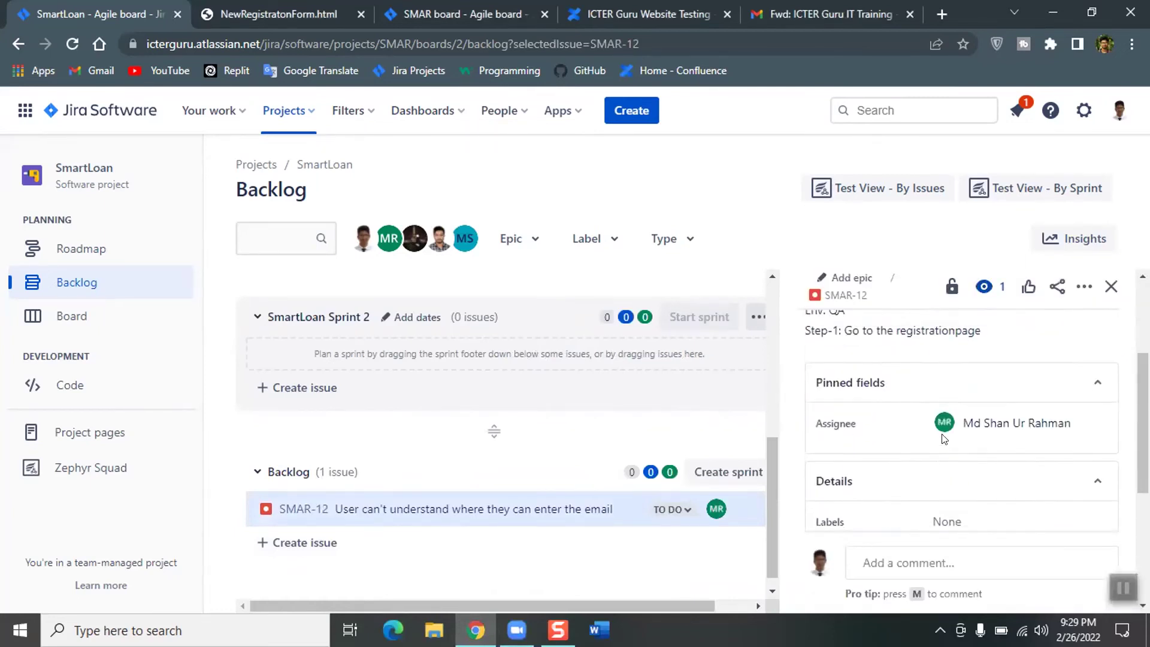
pyautogui.click(983, 424)
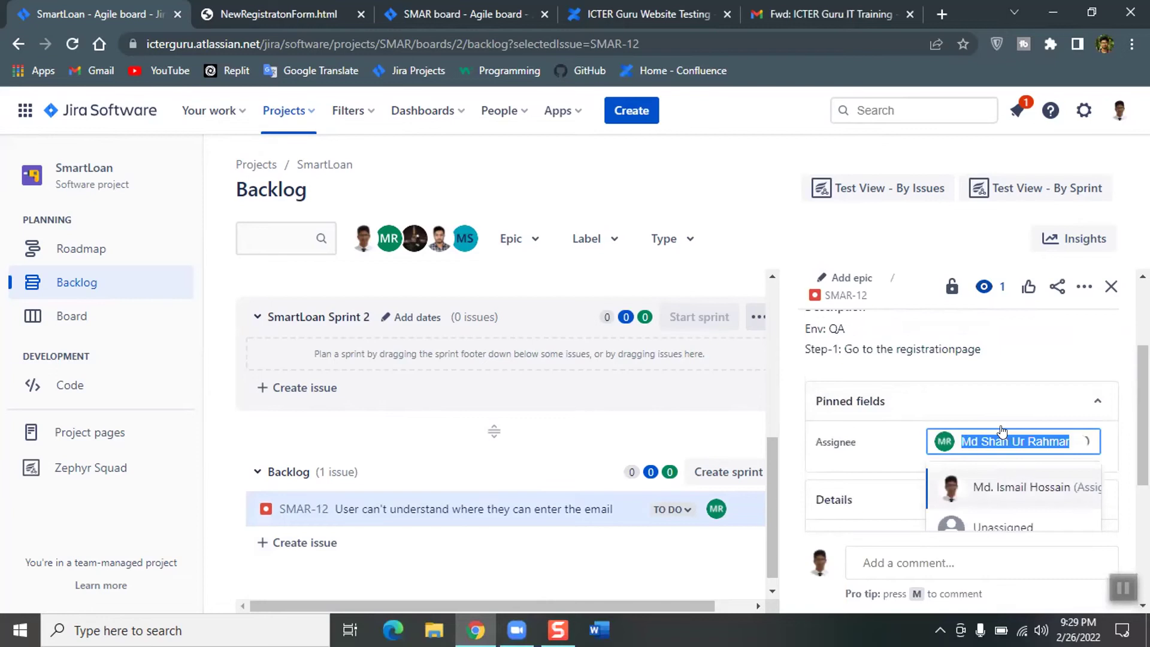
pyautogui.write('lu')
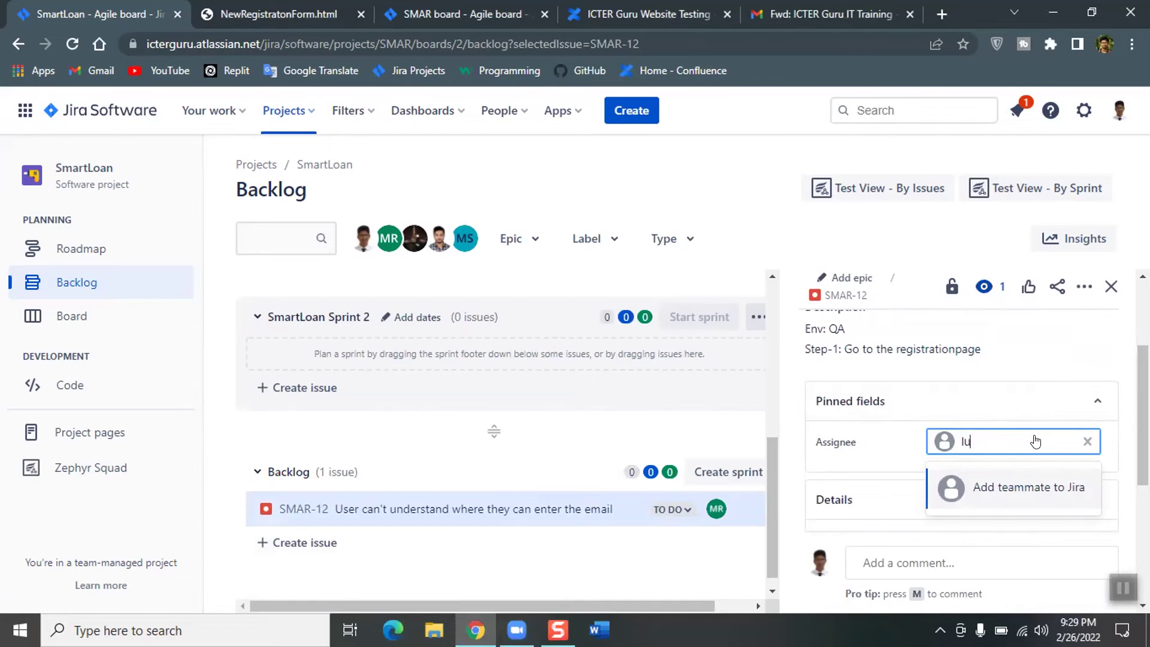
pyautogui.click(1085, 443)
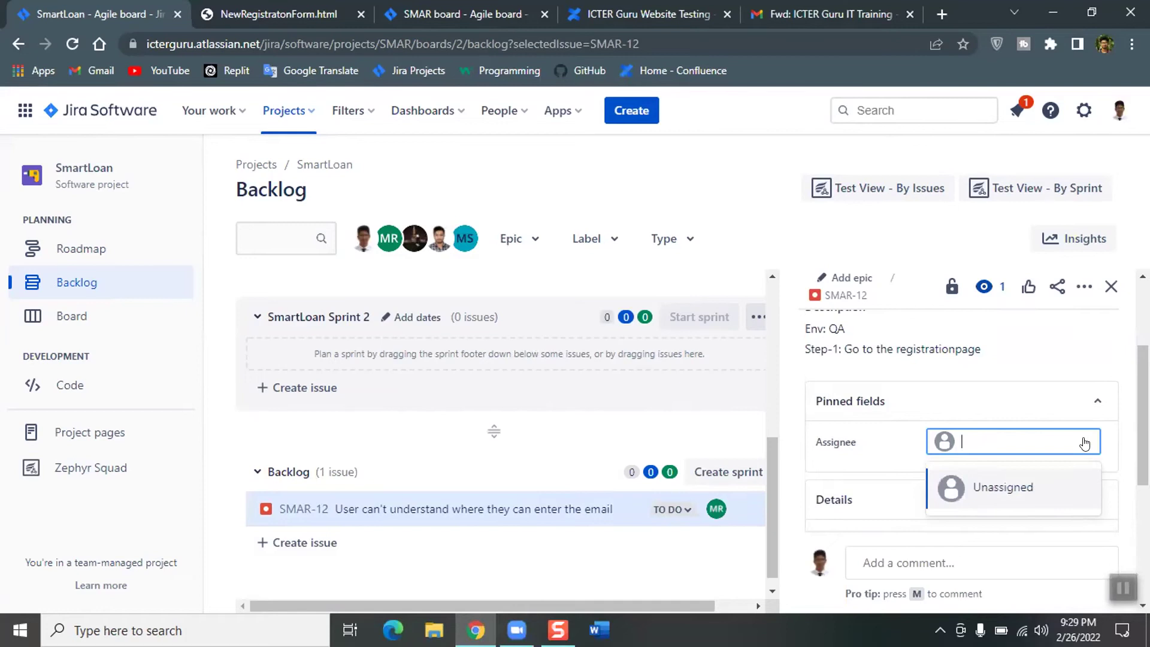
pyautogui.write('mo')
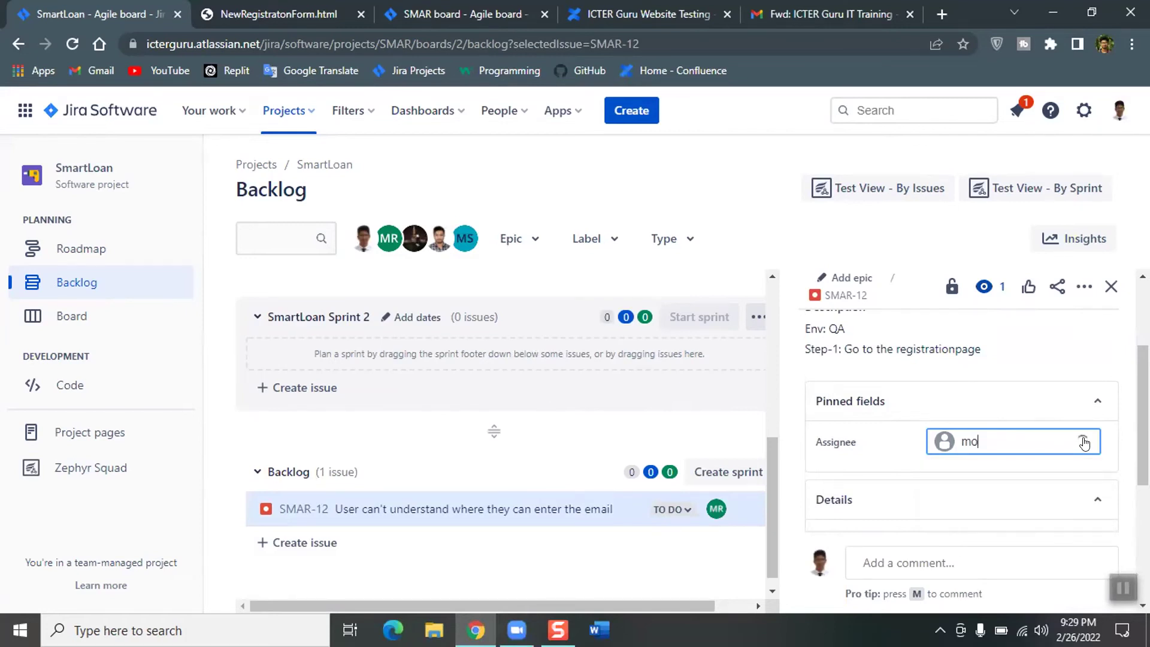
pyautogui.click(1084, 442)
pyautogui.write('ic')
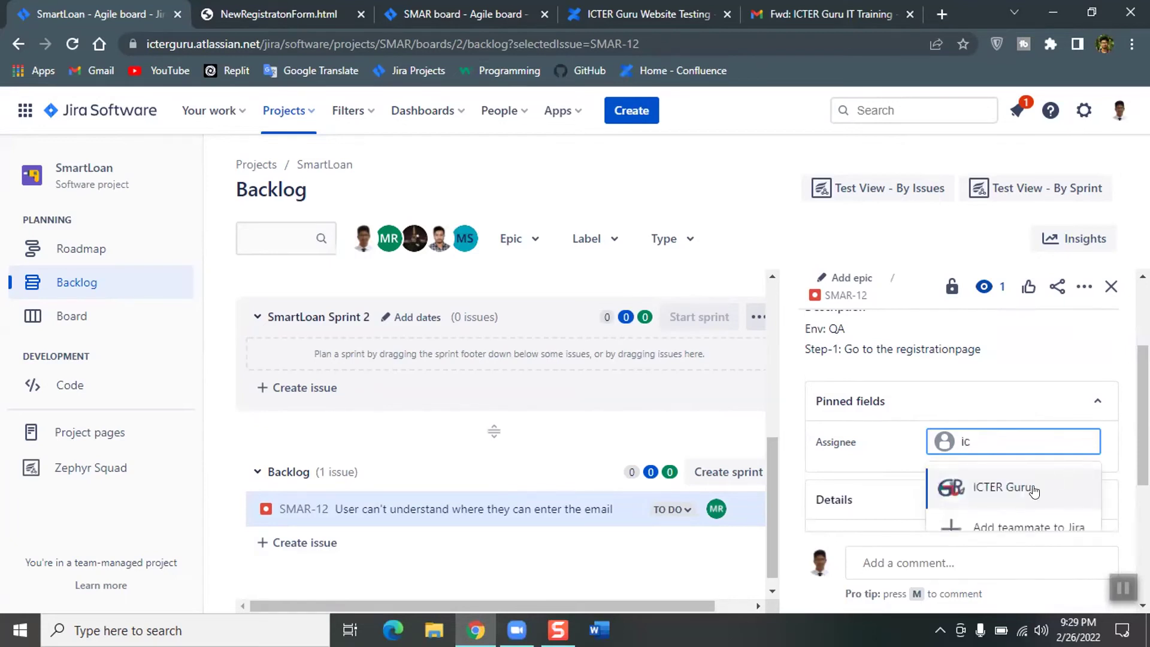
pyautogui.click(1028, 488)
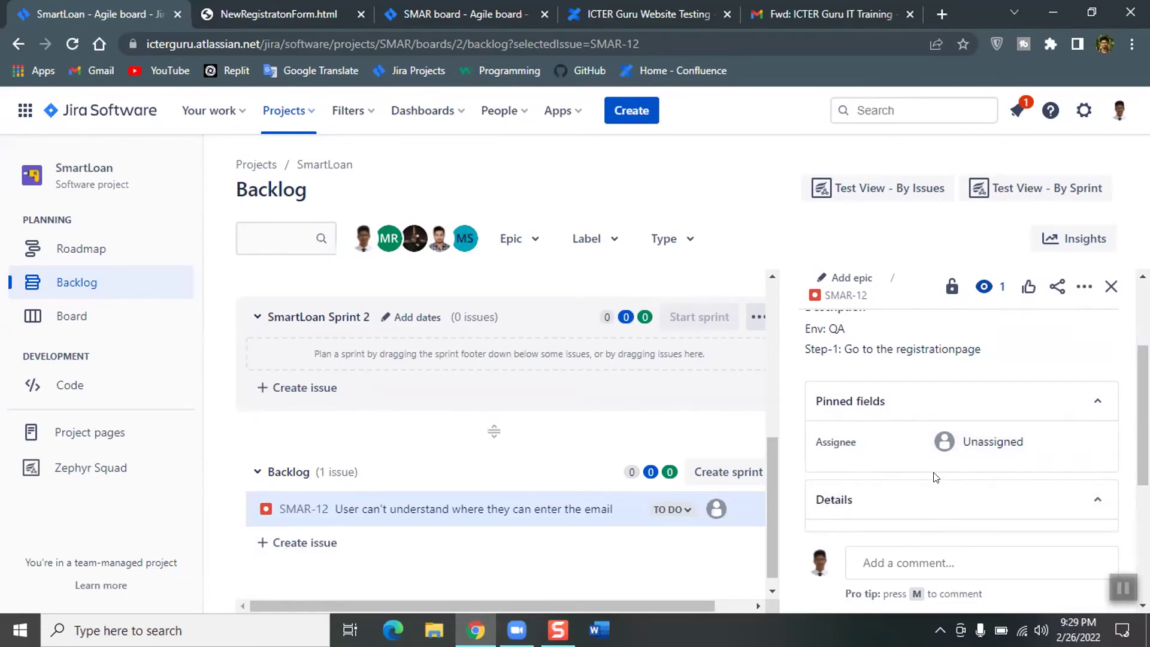
# Reselect ICTER Guru in the Assignee field so the bug is assigned to them
pyautogui.click(983, 441)
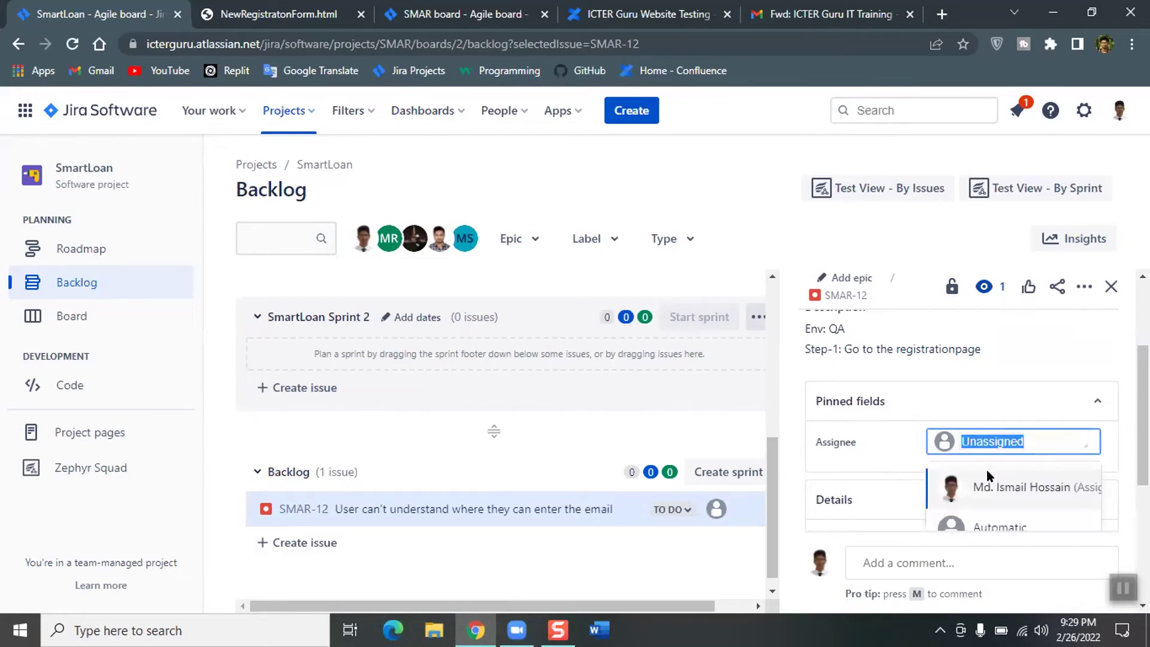
pyautogui.write('ic')
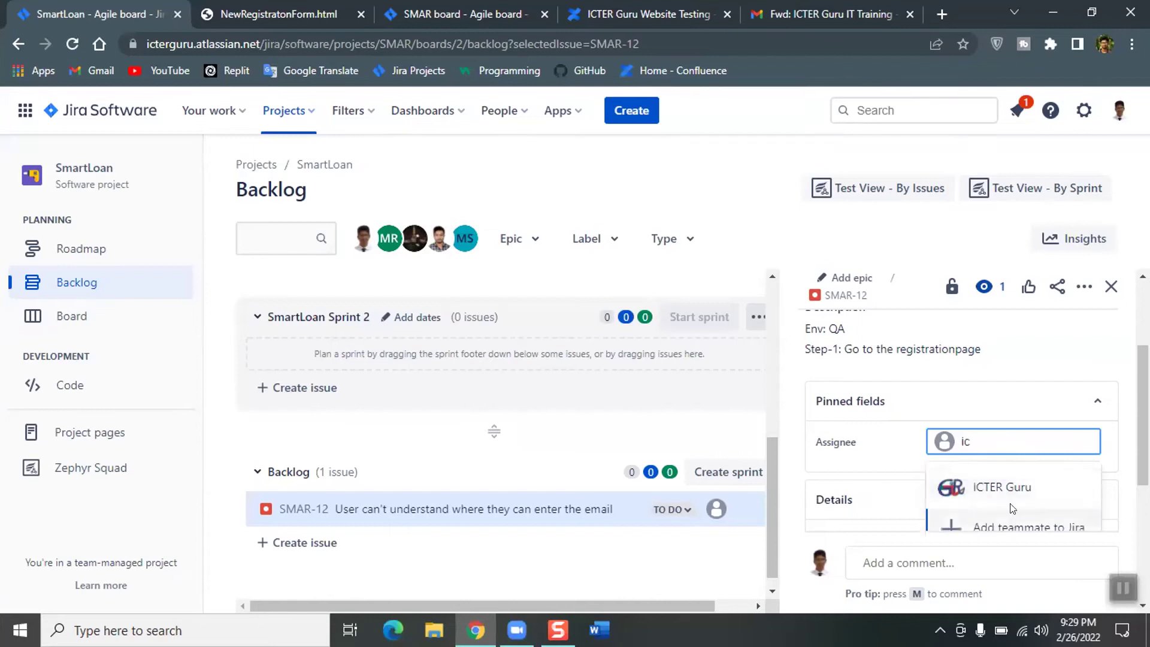
pyautogui.click(982, 485)
pyautogui.scroll(-3, 971, 470)
pyautogui.scroll(3, 971, 467)
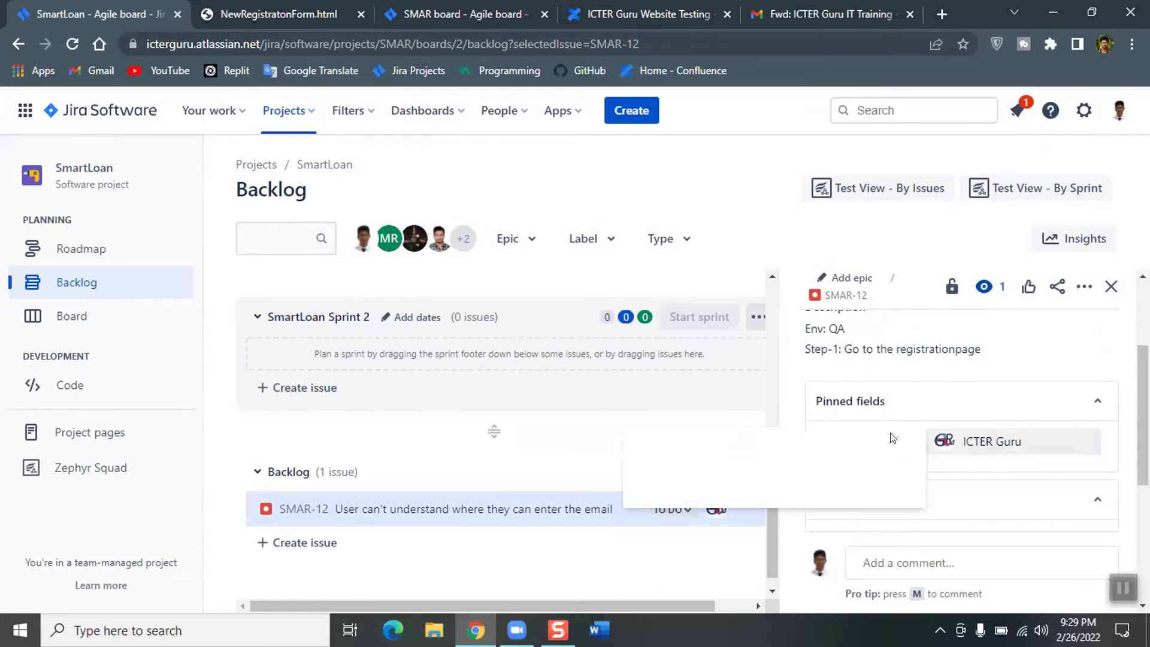
pyautogui.scroll(-3, 989, 509)
pyautogui.scroll(2, 976, 491)
pyautogui.scroll(-4, 967, 483)
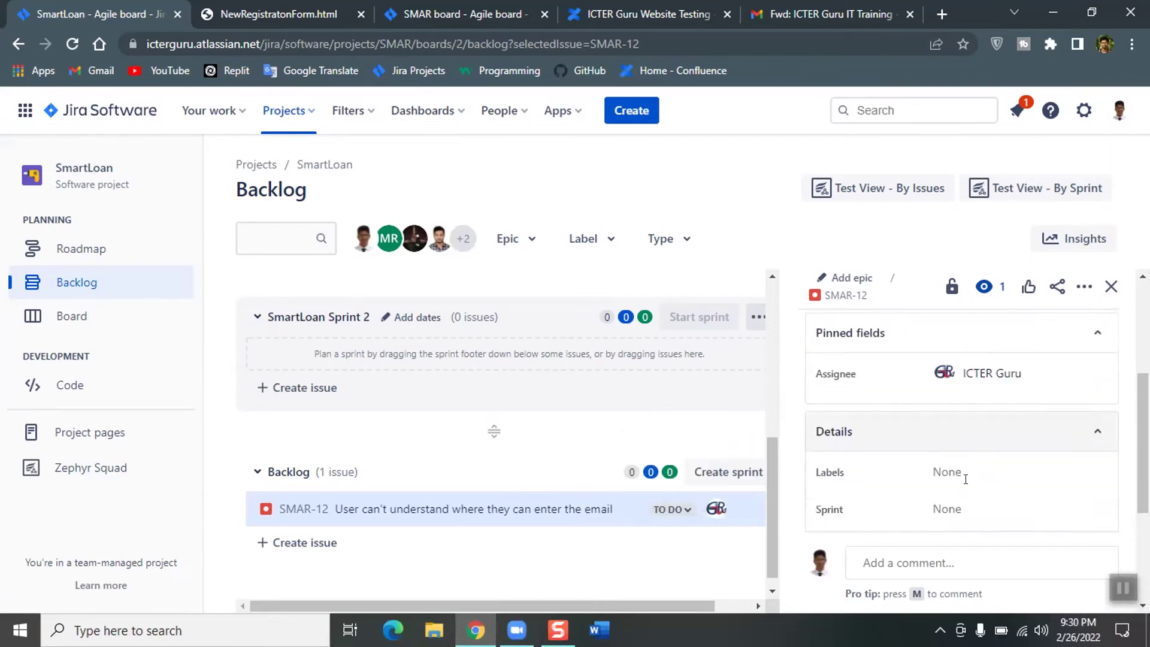
pyautogui.scroll(-2, 466, 468)
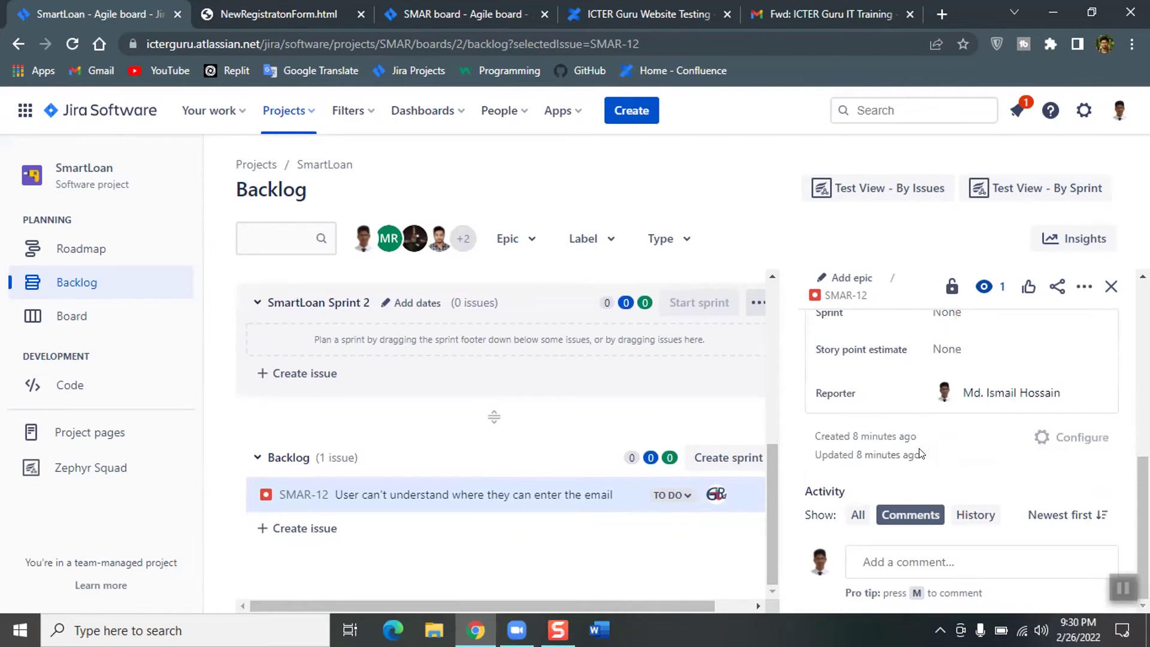
pyautogui.scroll(2, 921, 453)
pyautogui.scroll(5, 921, 454)
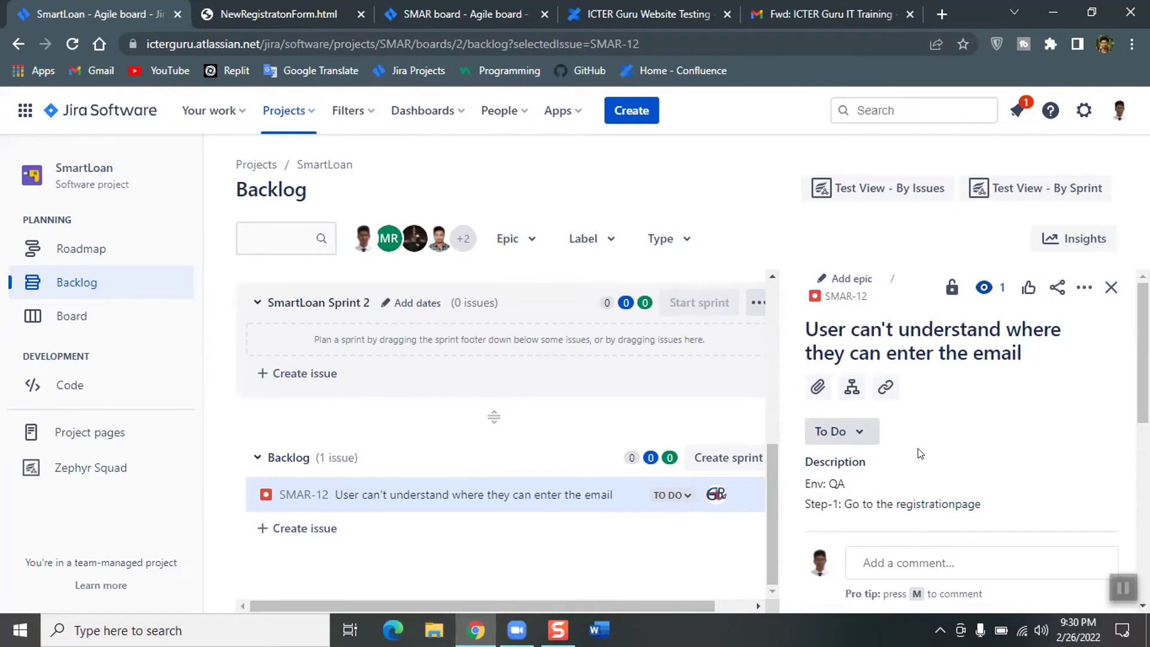
pyautogui.scroll(-6, 921, 453)
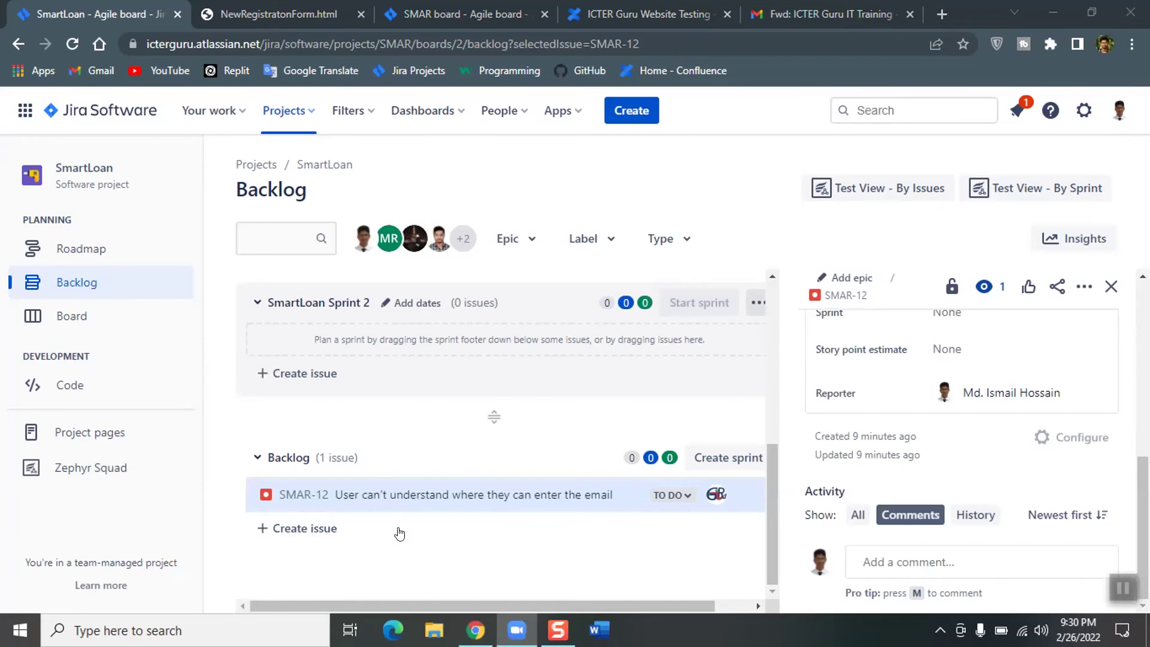
# Open Zephyr Squad and go to Cycle Summary under Planning and Execution for SmartLoan
pyautogui.click(119, 476)
pyautogui.scroll(-1, 120, 473)
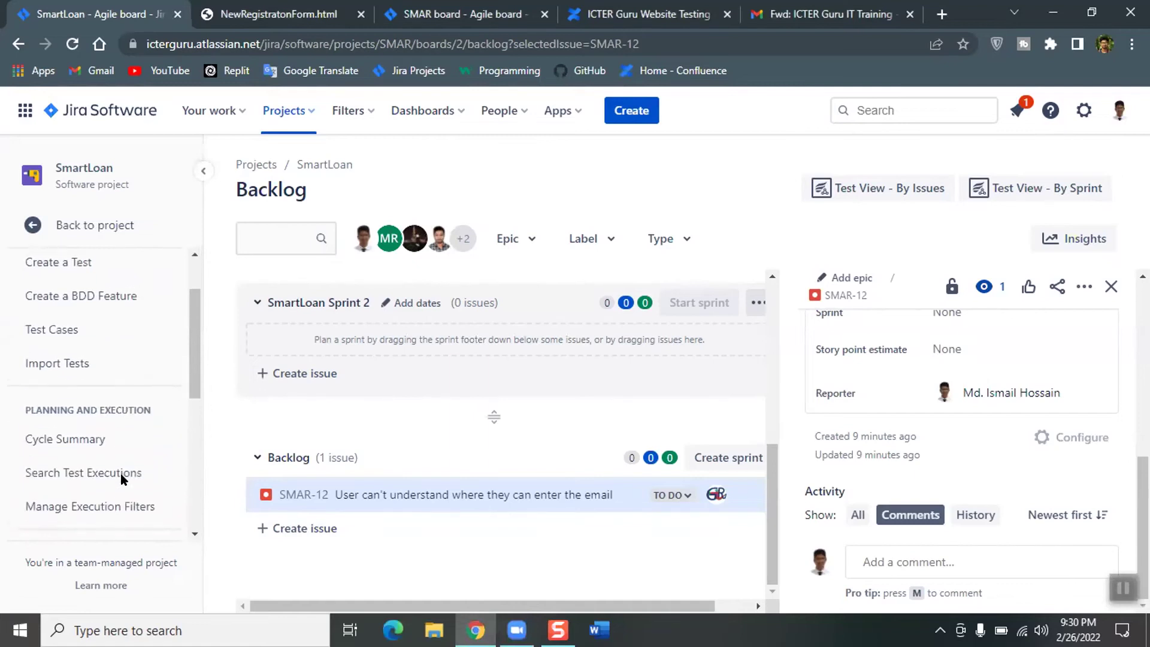
pyautogui.scroll(1, 150, 419)
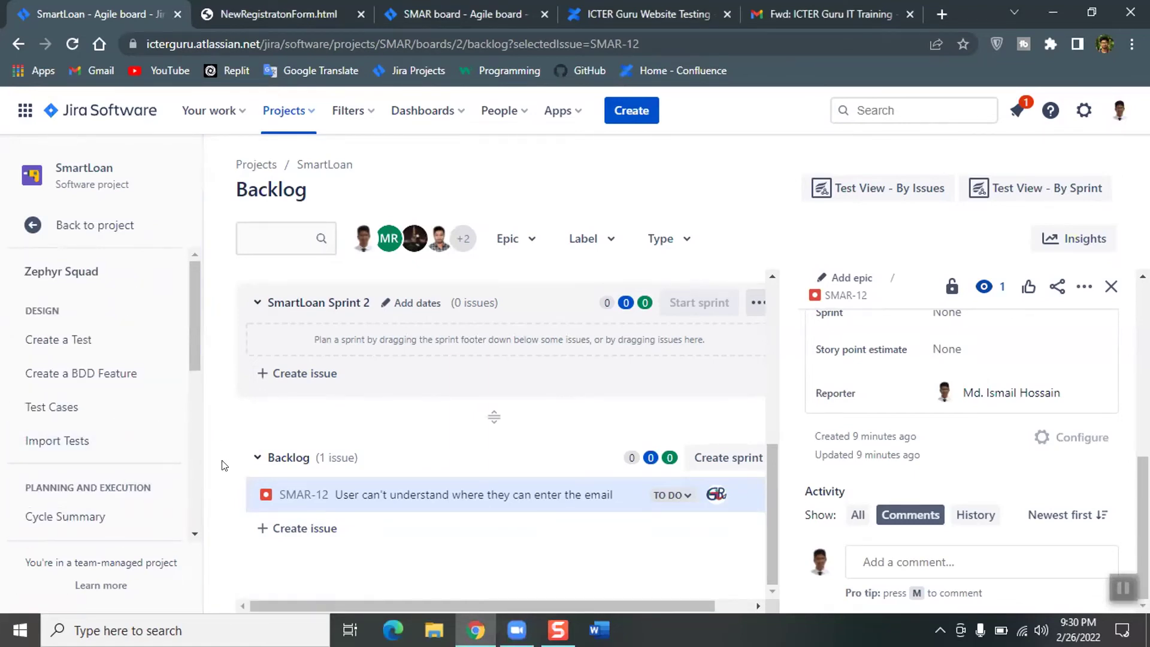
pyautogui.click(48, 519)
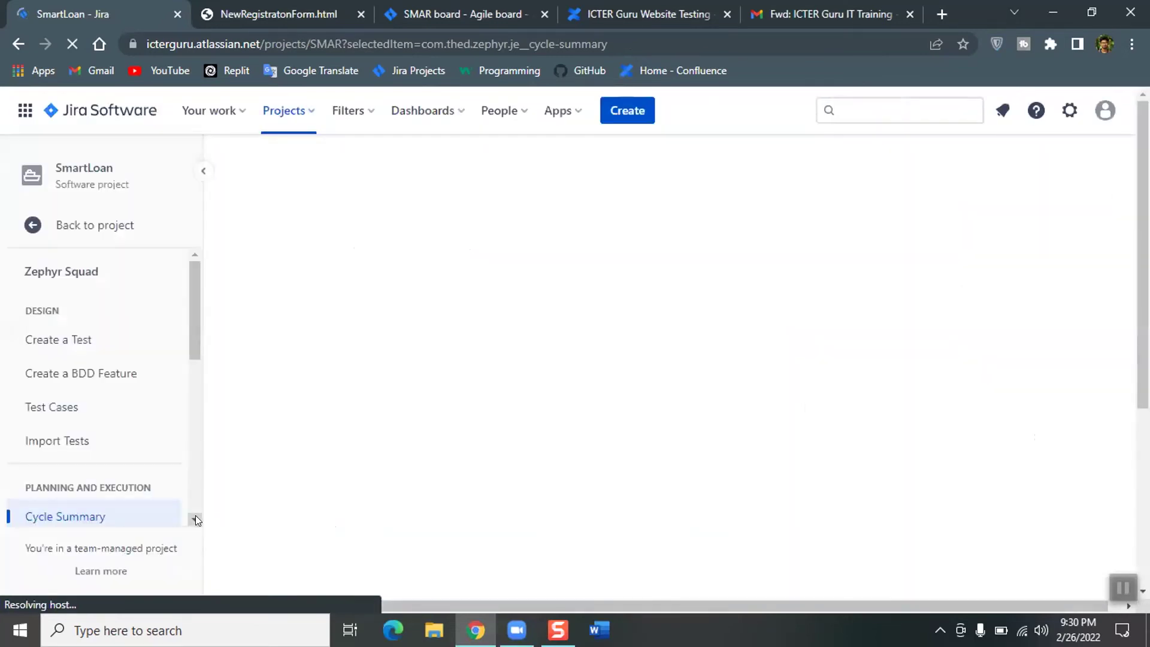
pyautogui.scroll(-2, 196, 515)
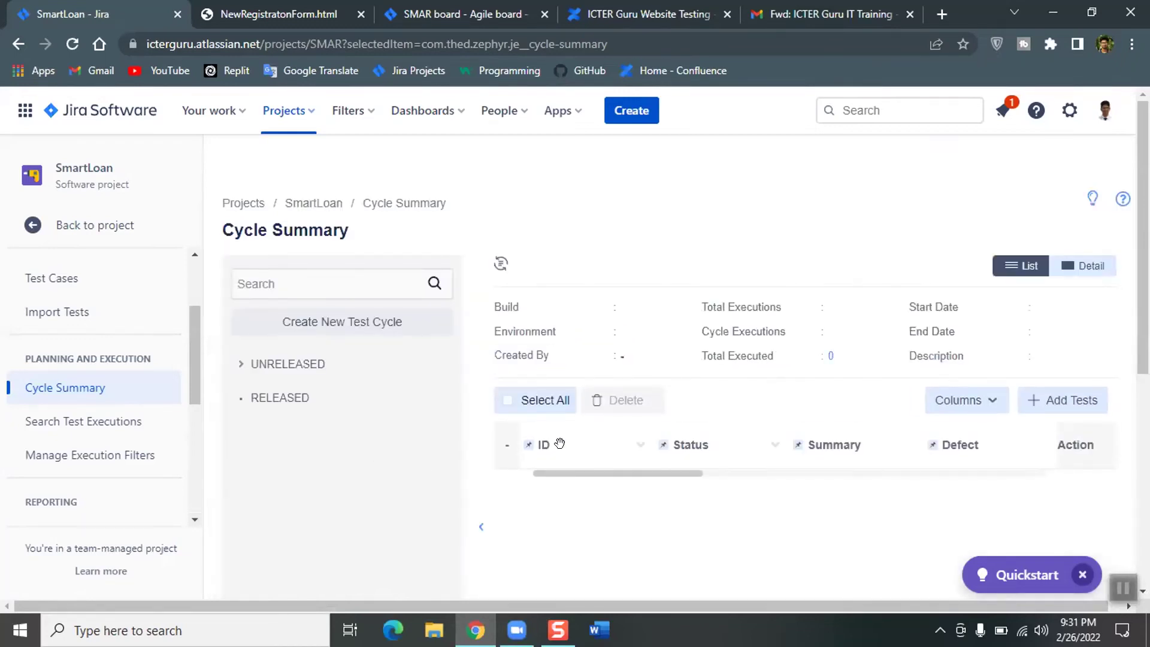
pyautogui.scroll(-4, 559, 443)
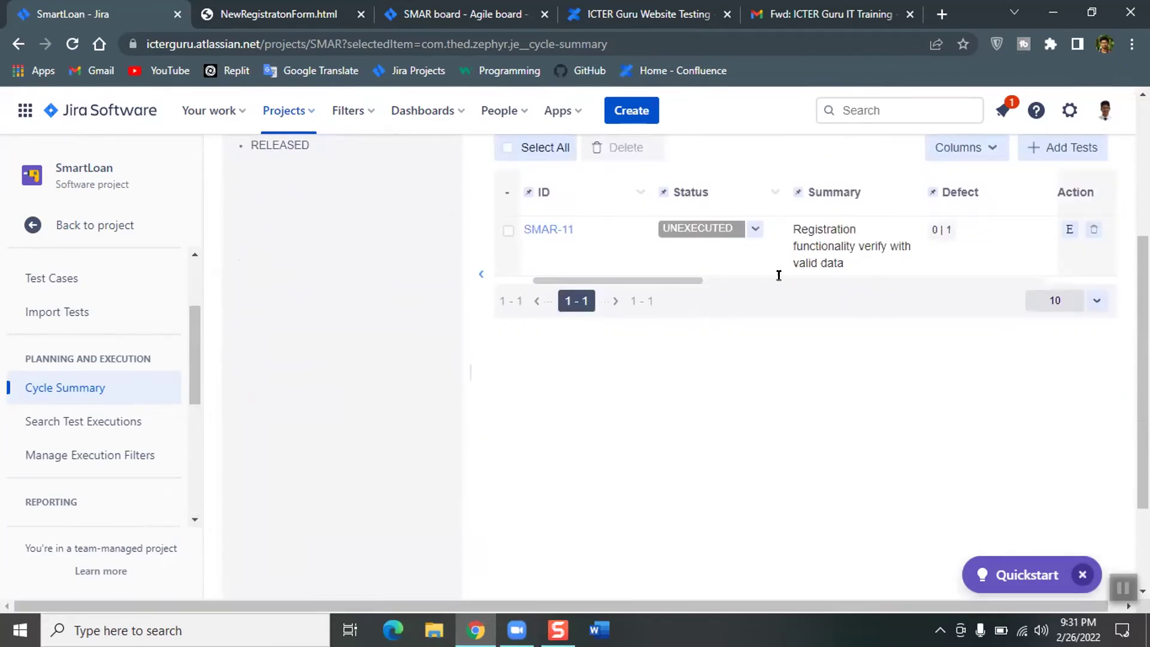
pyautogui.scroll(1, 742, 310)
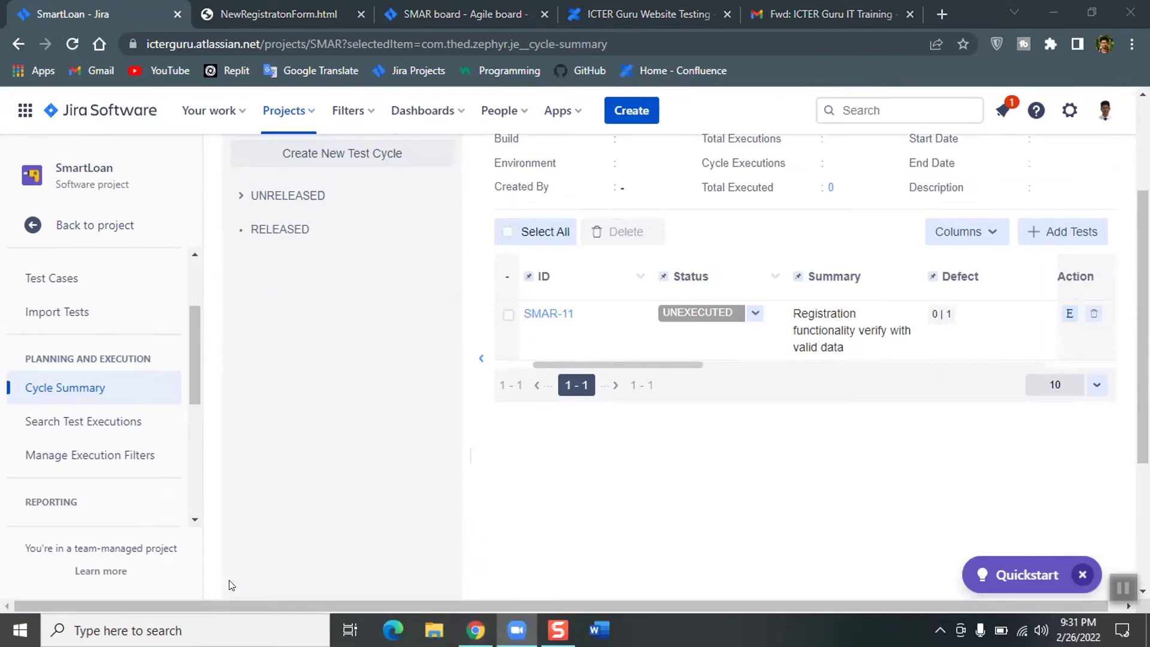
pyautogui.scroll(3, 345, 537)
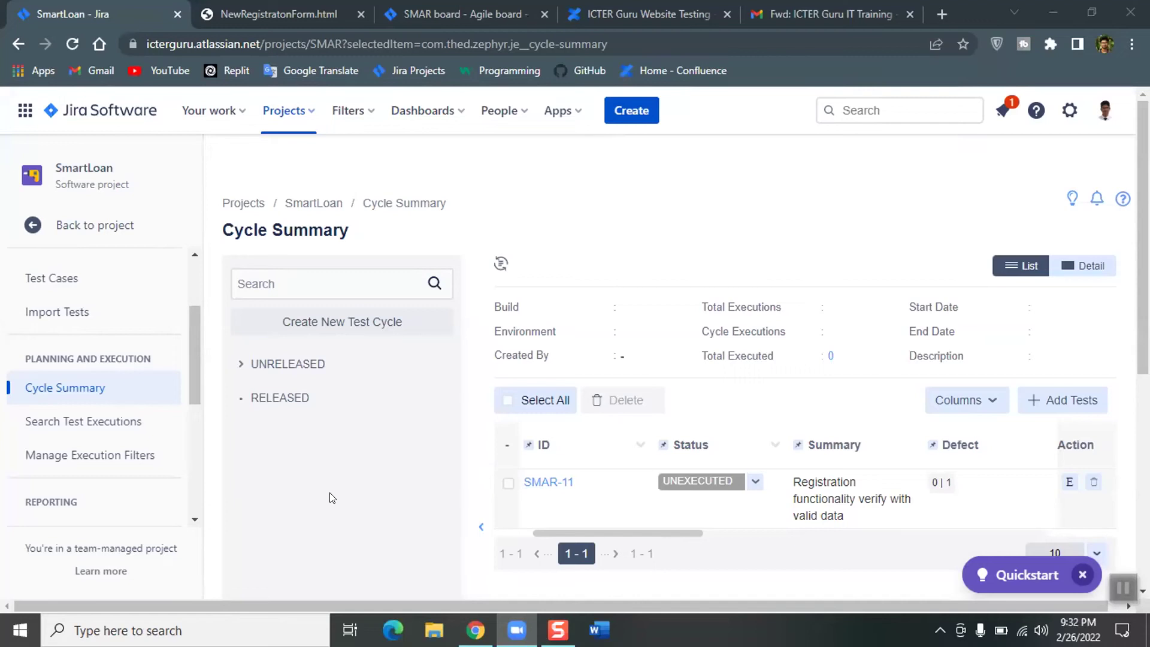
# Expand UNRELEASED to show the Unscheduled cycle, then review and cancel a new test cycle form
pyautogui.click(301, 363)
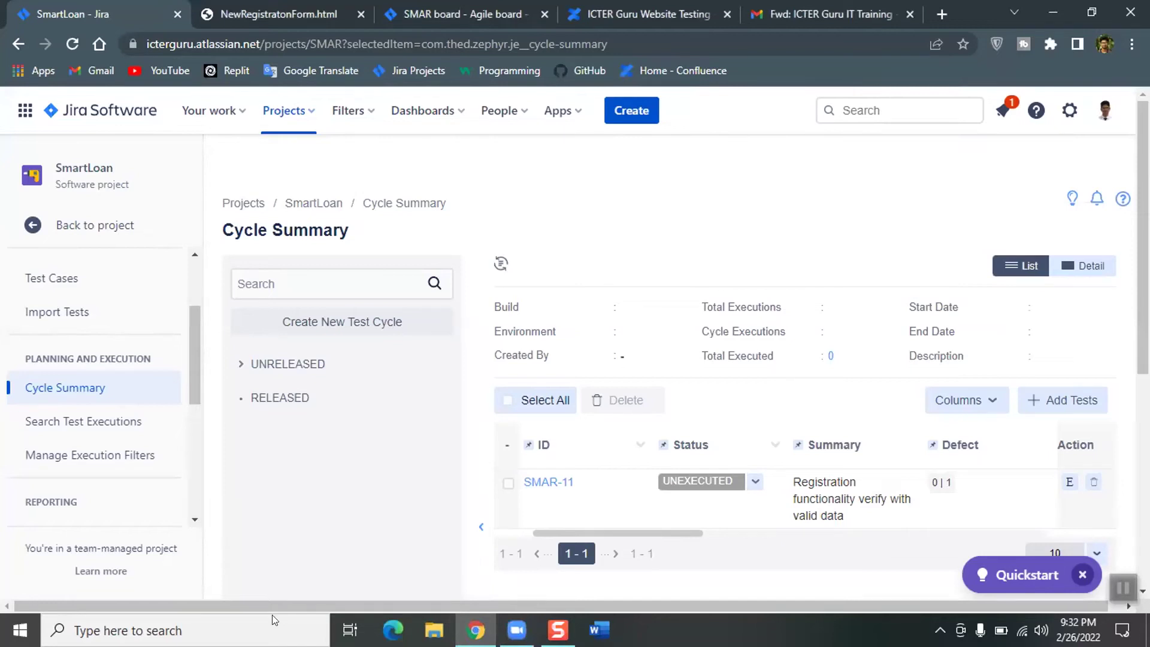
pyautogui.click(240, 364)
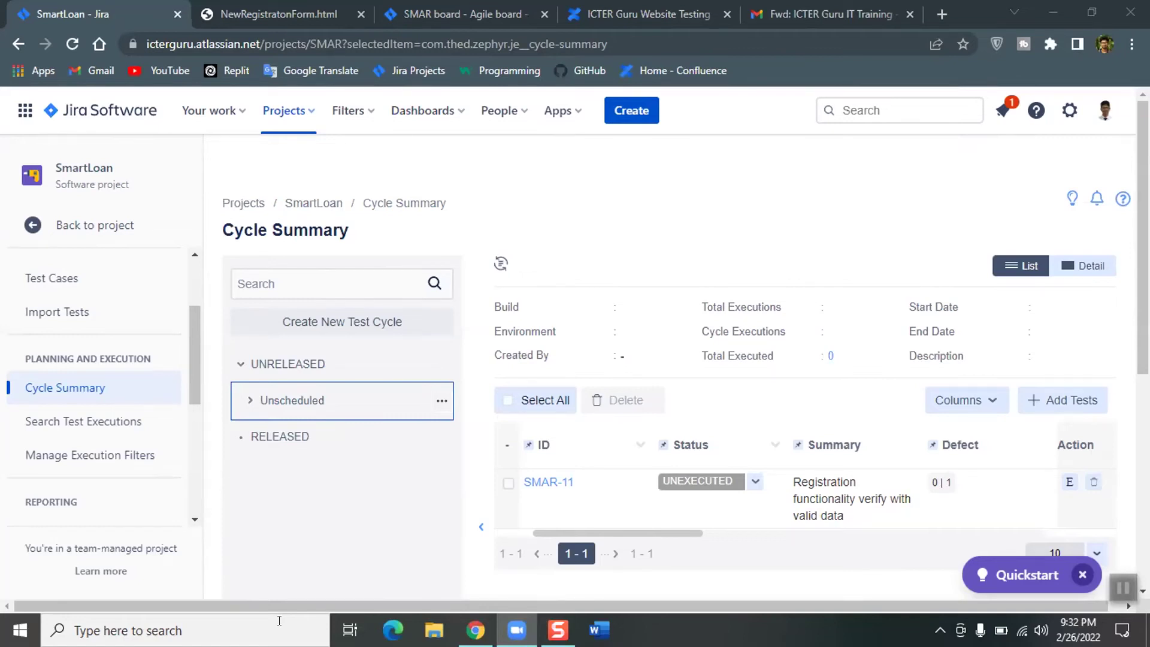
pyautogui.click(358, 328)
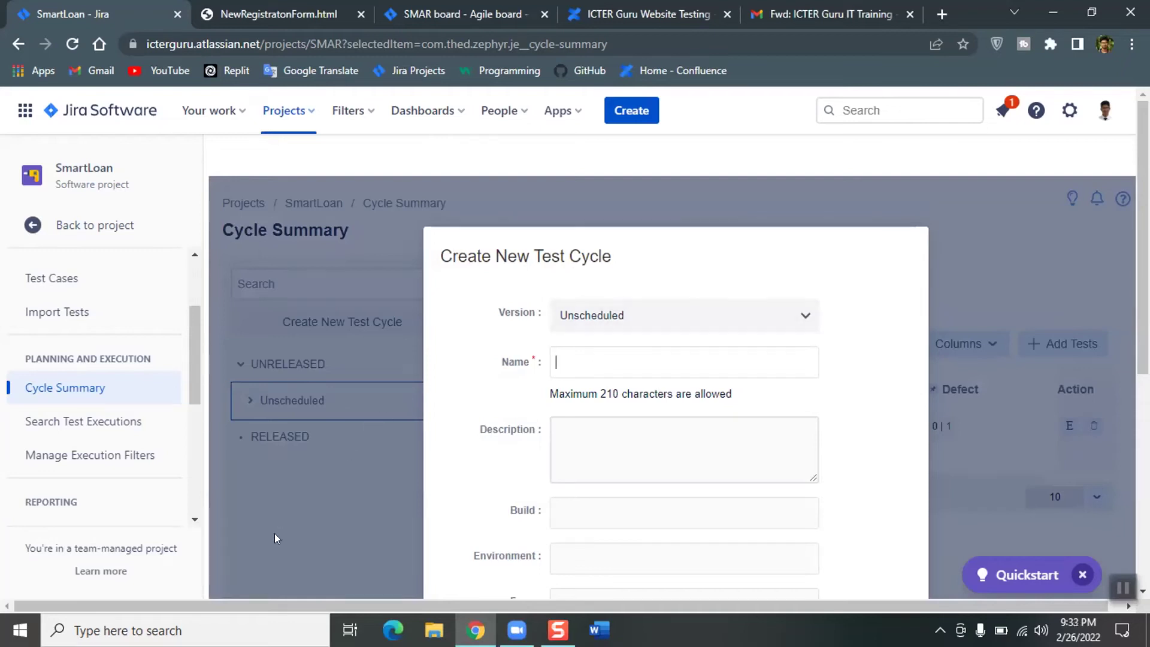
pyautogui.scroll(-4, 686, 396)
pyautogui.scroll(3, 687, 396)
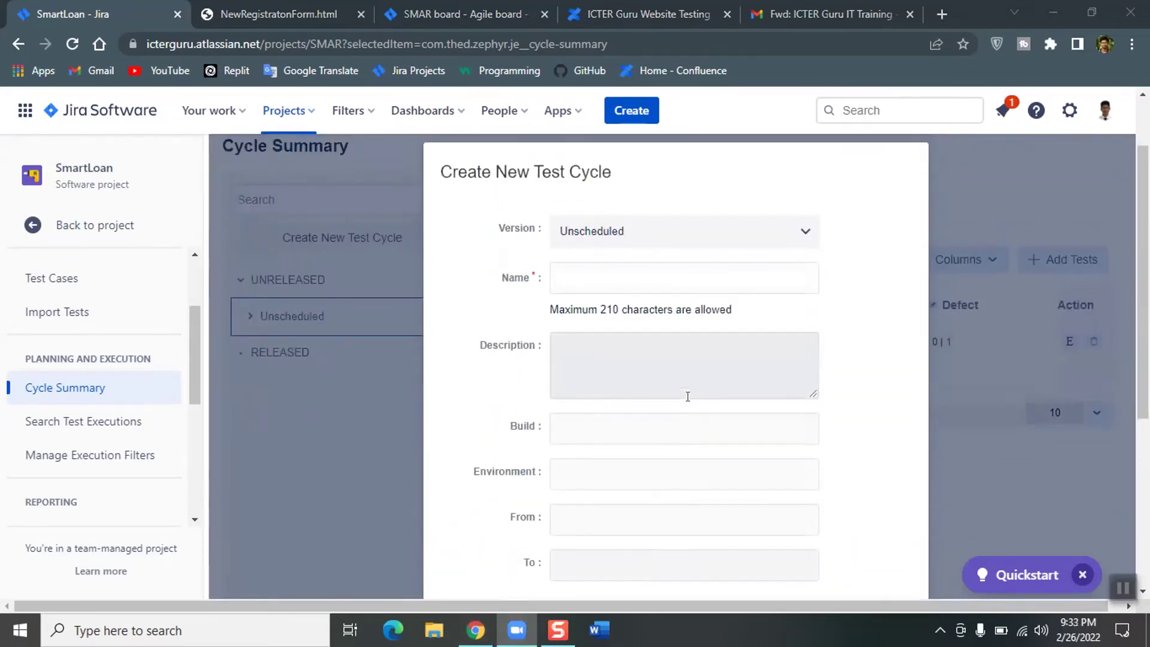
pyautogui.scroll(2, 688, 396)
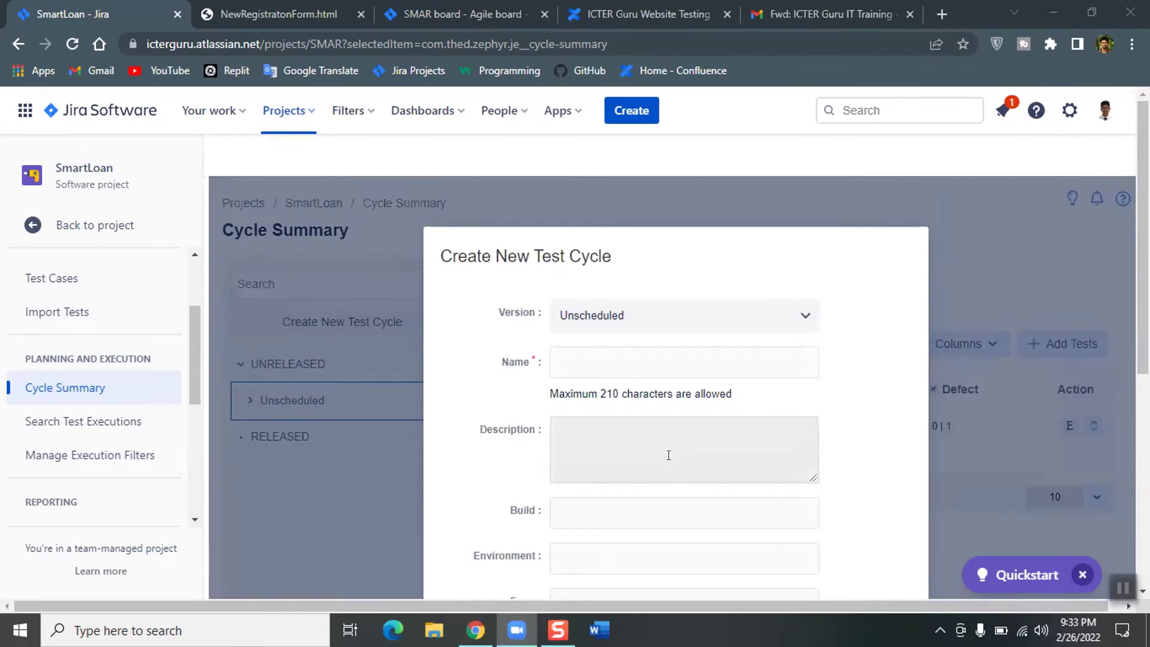
pyautogui.scroll(-2, 668, 454)
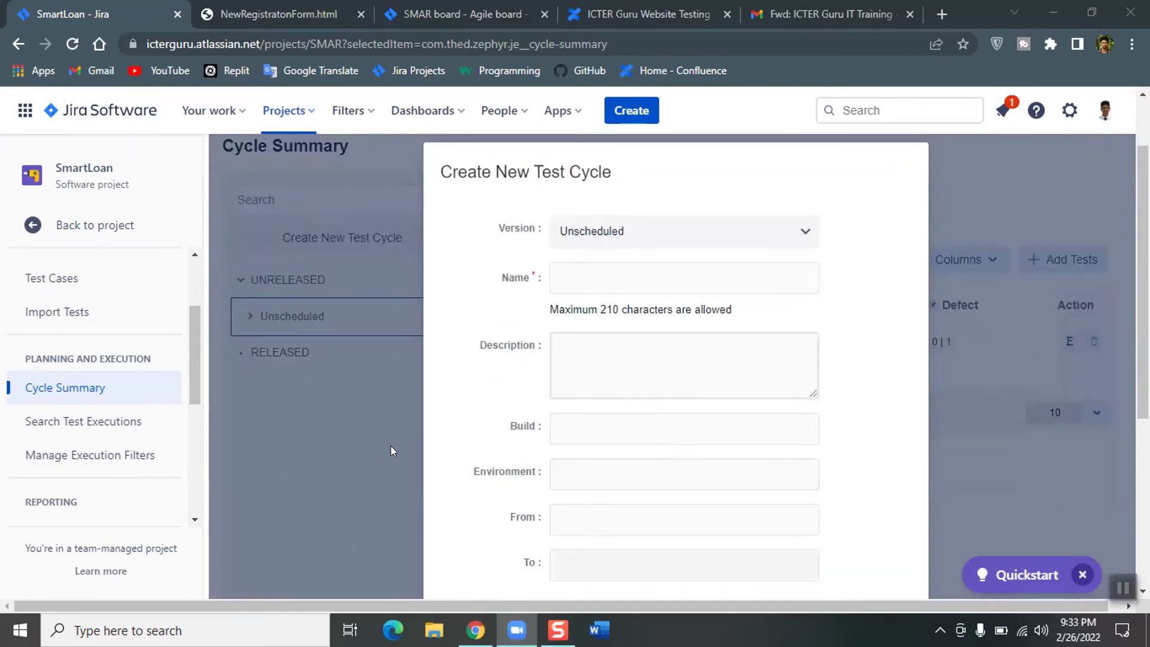
pyautogui.scroll(-2, 347, 491)
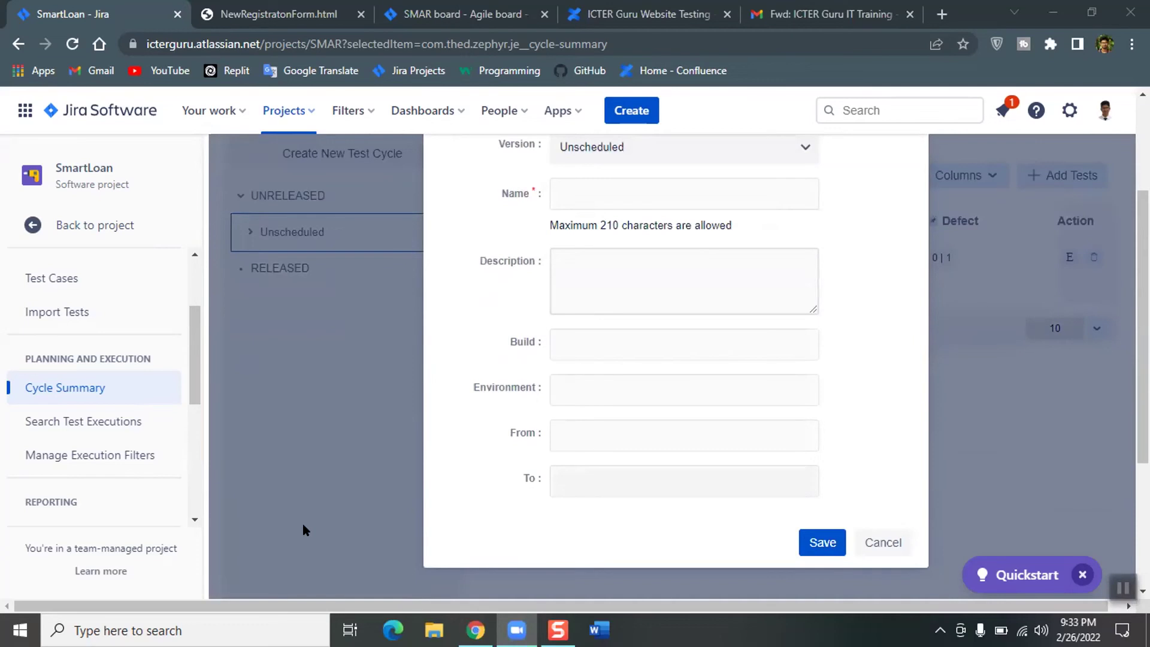
pyautogui.click(903, 536)
# Start the execution of the SMAR-11 registration test from its Action column
pyautogui.scroll(3, 479, 486)
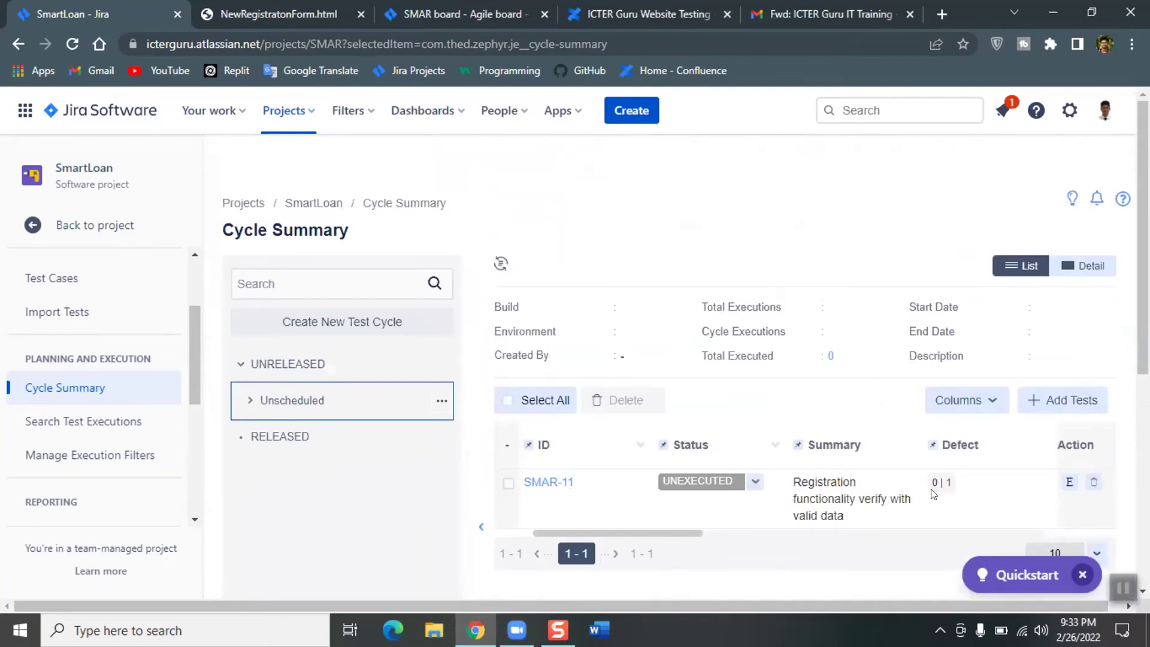
pyautogui.scroll(-2, 898, 400)
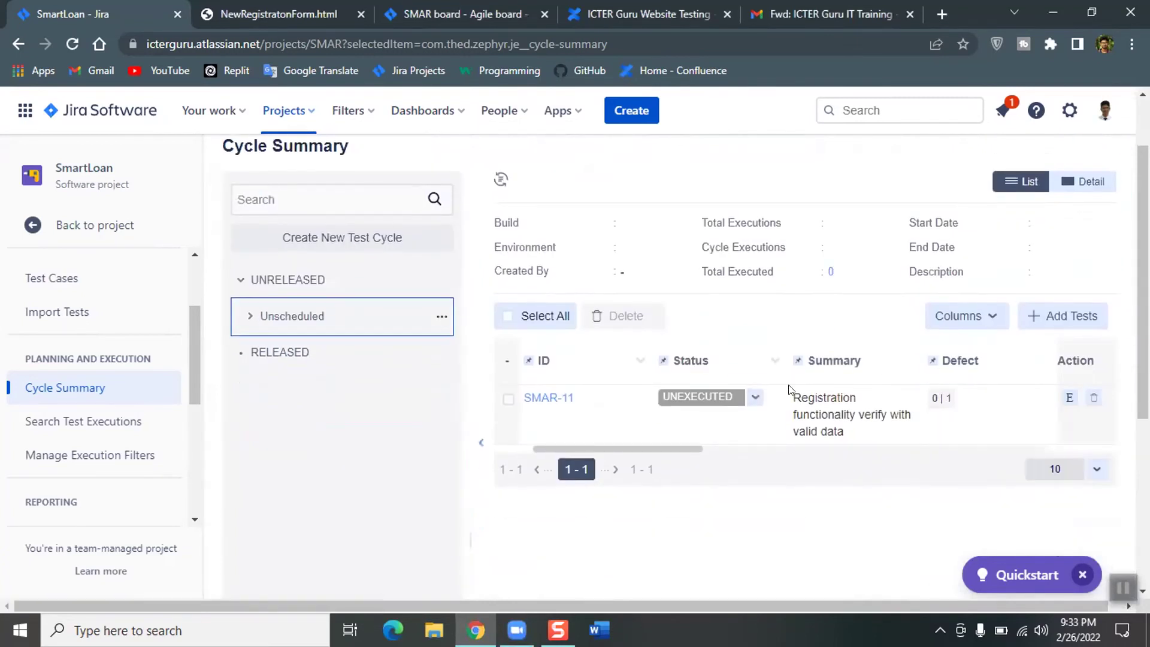
pyautogui.click(1070, 399)
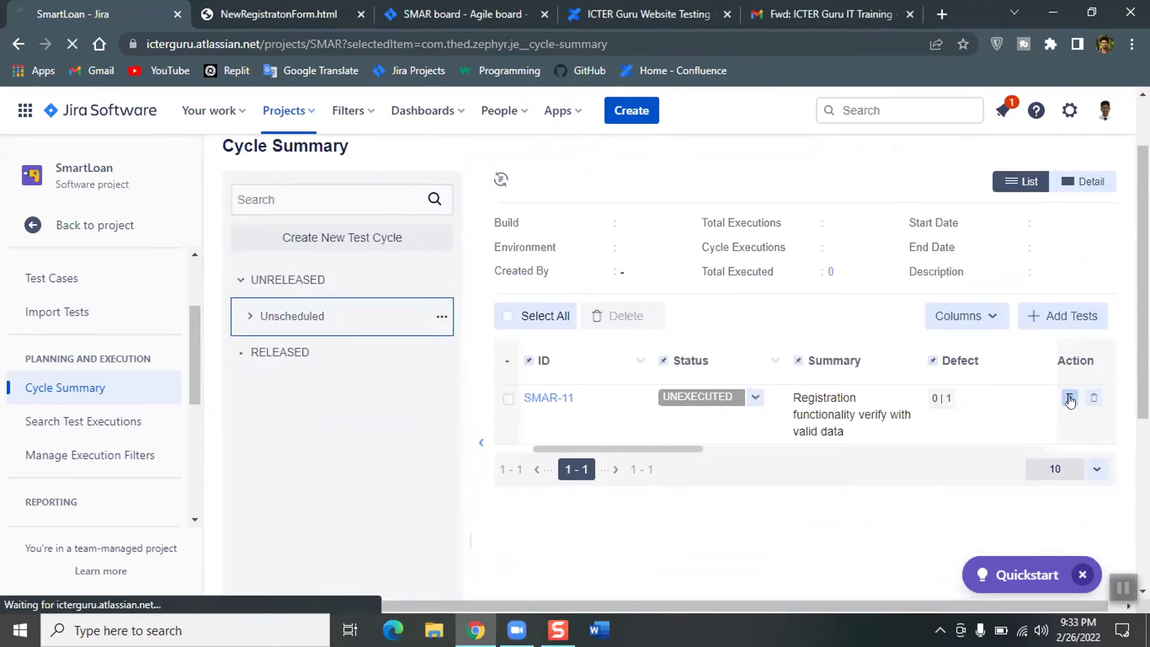
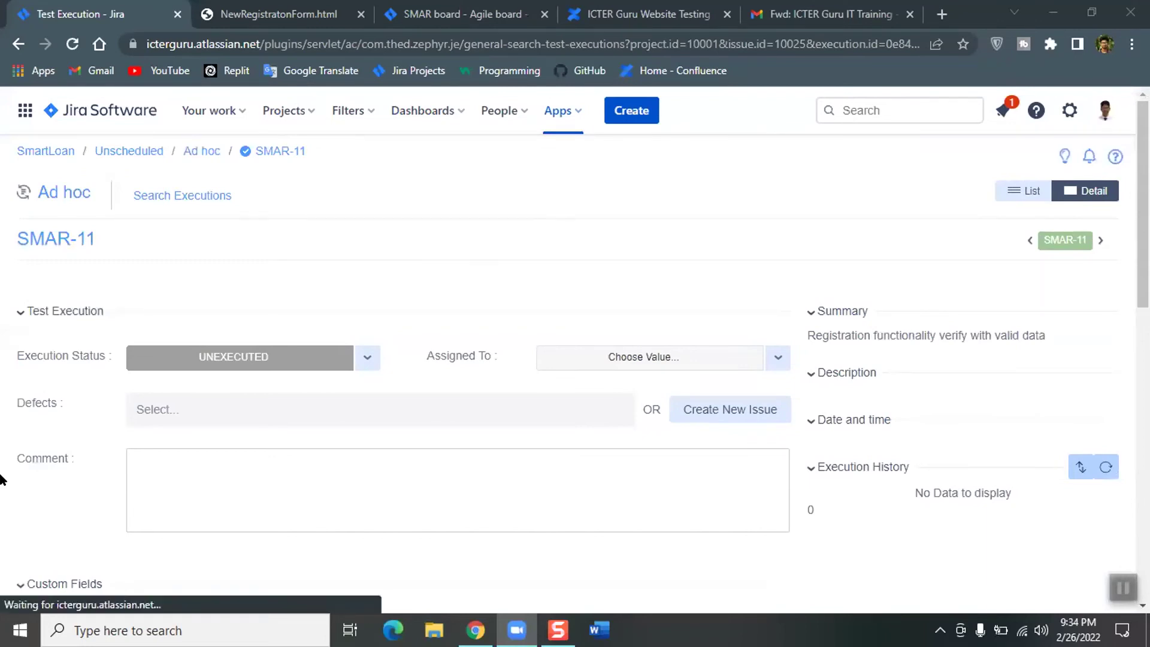
# Scroll down to the SMAR-11 Test Details table and glance at the registration form tab
pyautogui.scroll(-5, 214, 424)
pyautogui.scroll(-2, 214, 426)
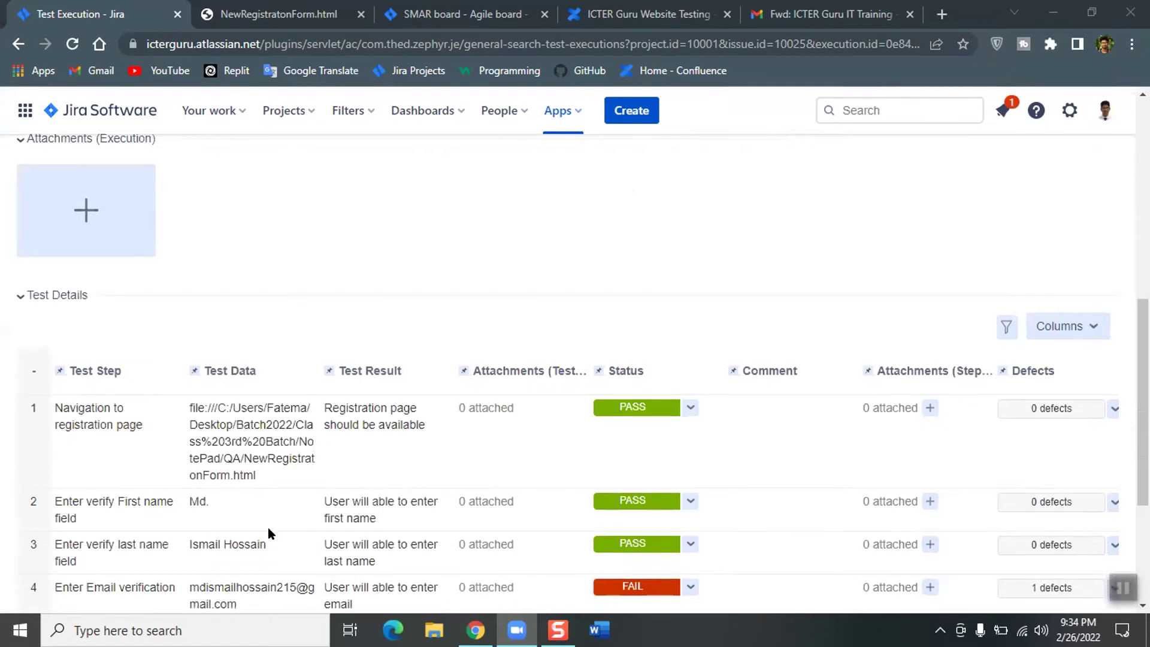
pyautogui.scroll(-4, 267, 527)
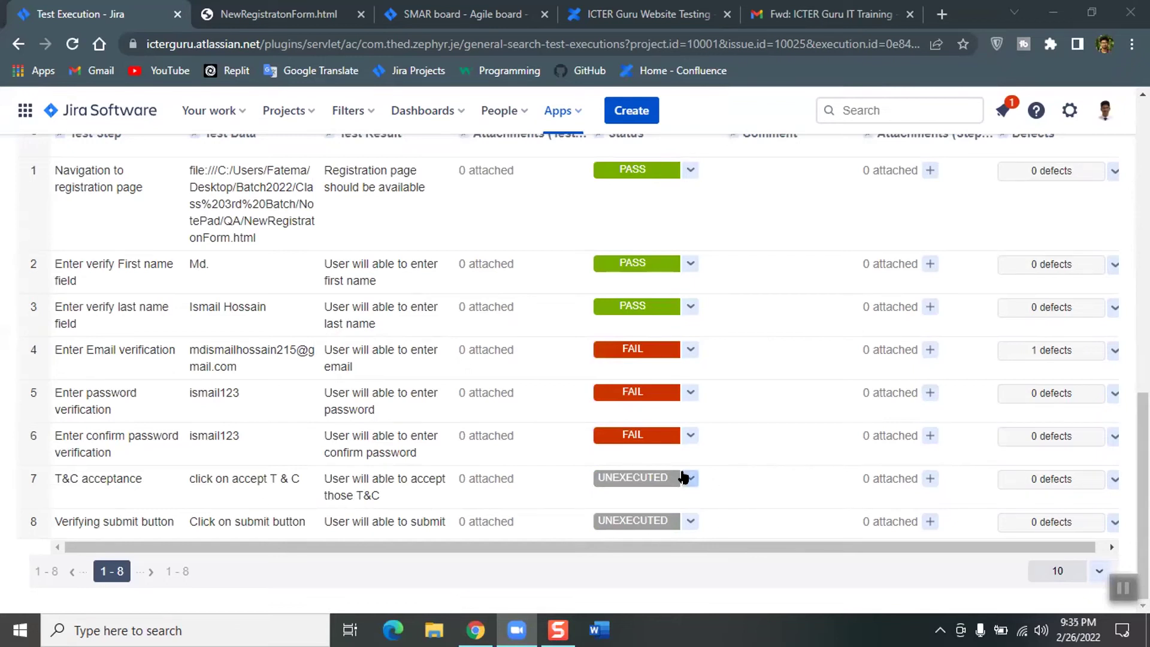
pyautogui.click(264, 16)
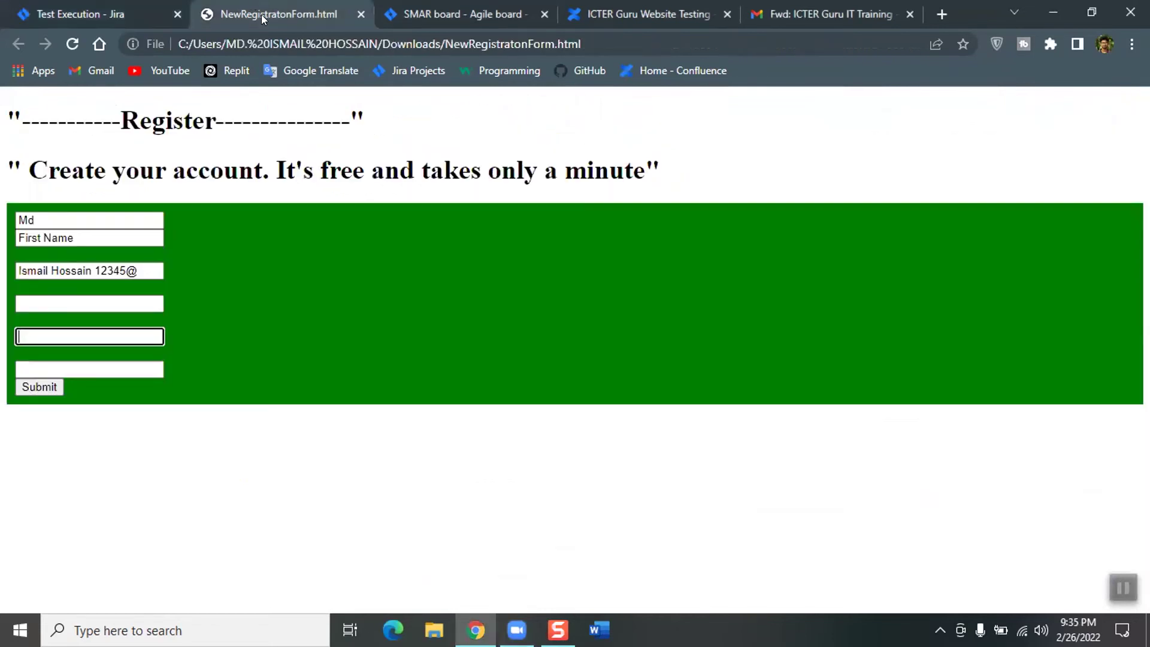
pyautogui.click(96, 12)
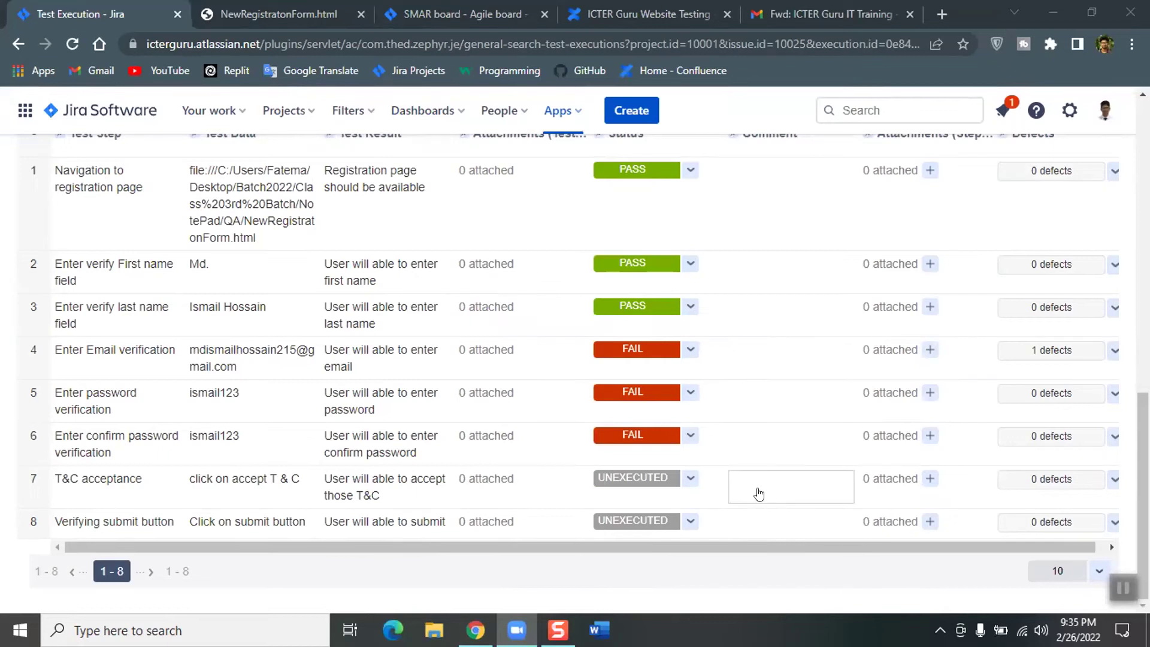
# Open the status choices for step 7
pyautogui.click(693, 479)
pyautogui.click(692, 479)
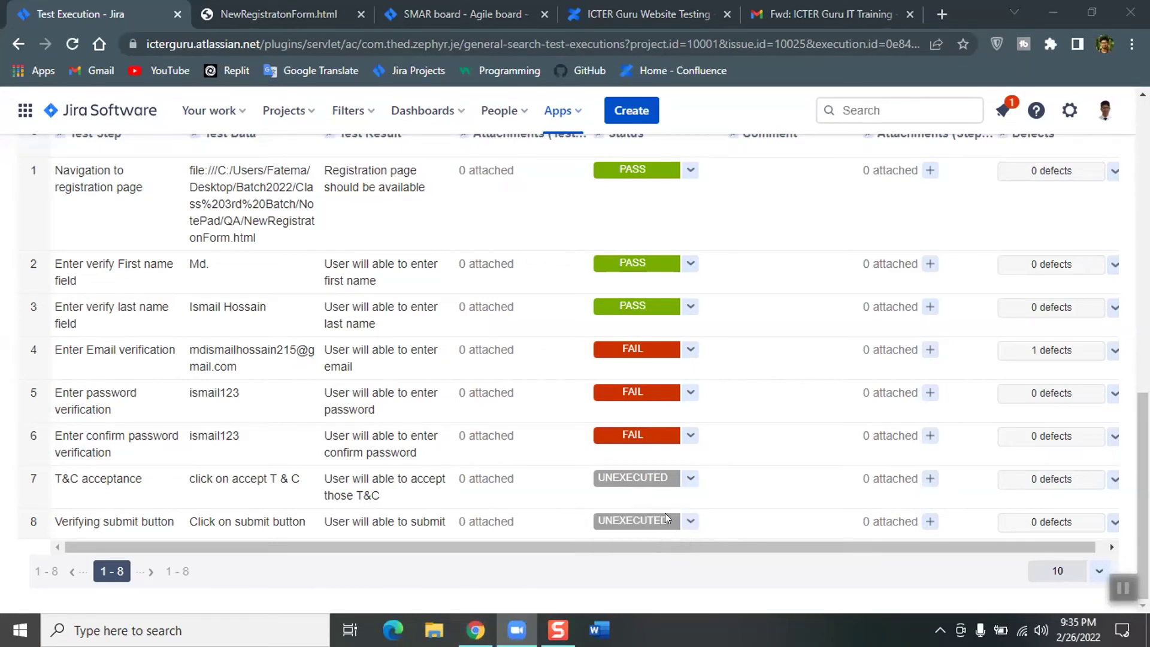
pyautogui.click(665, 514)
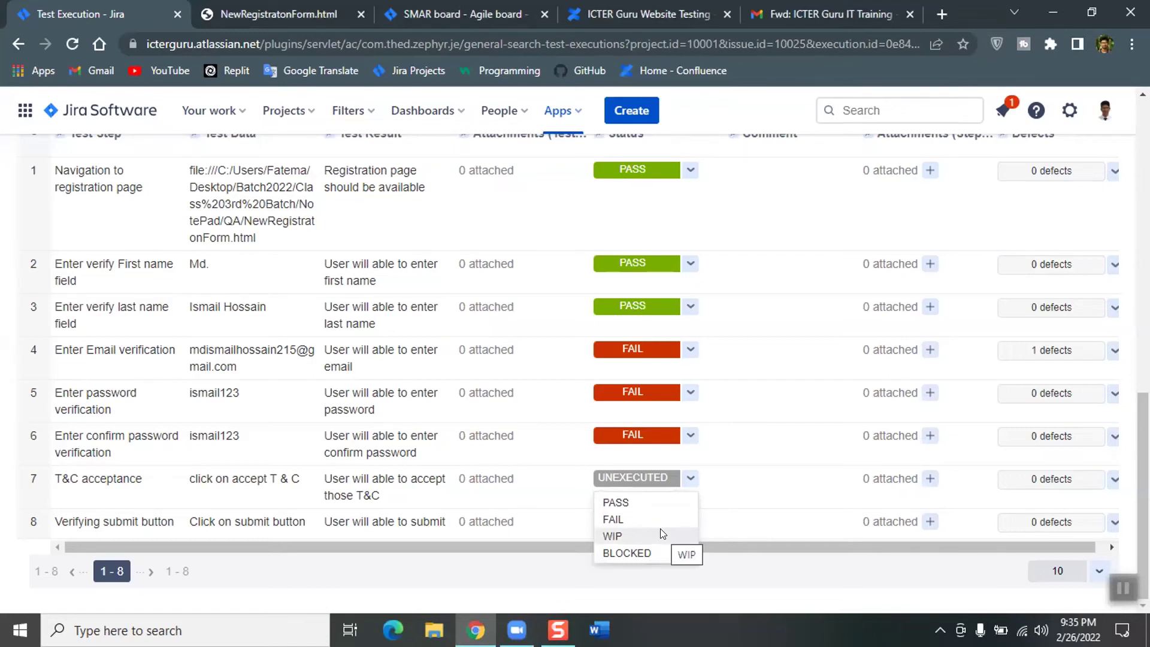
# Mark step 7 (T&C acceptance) as FAIL, then recheck the registration form
pyautogui.click(633, 513)
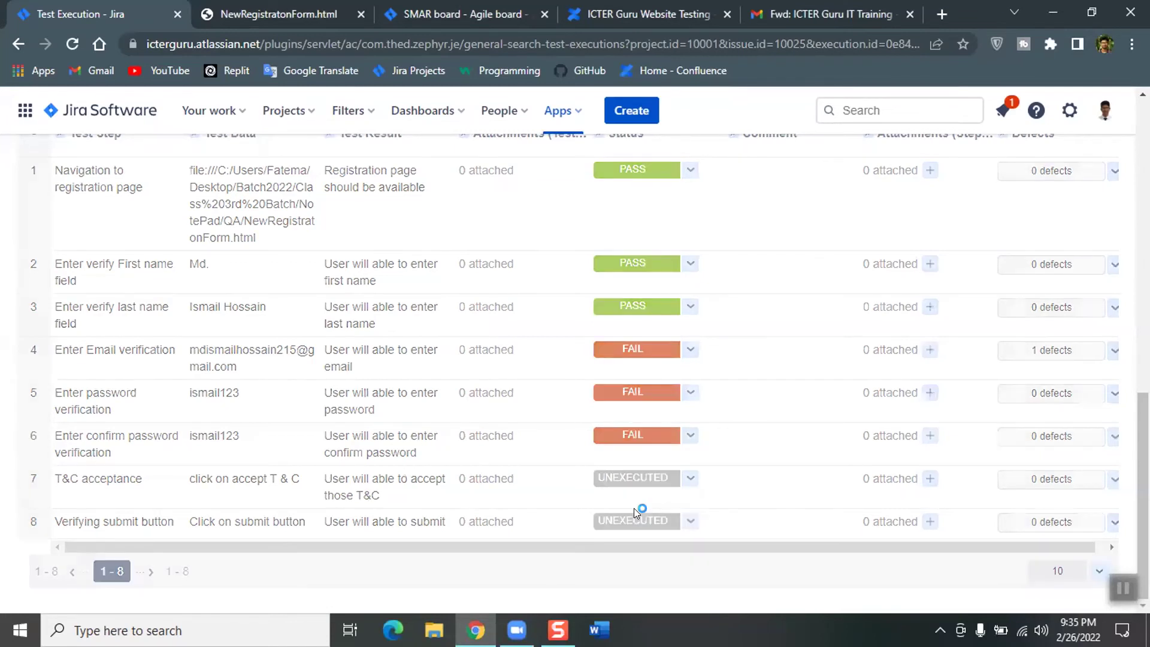
pyautogui.click(264, 7)
pyautogui.click(88, 6)
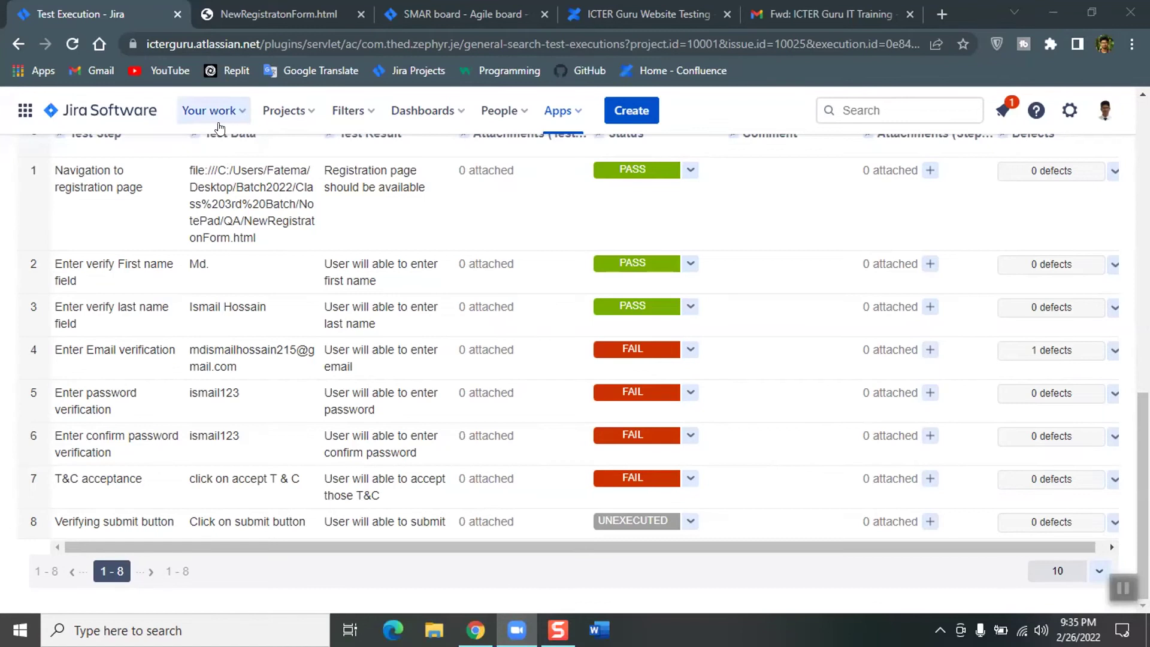
# Compare the NewRegistratonForm.html page against the SMAR-11 test steps
pyautogui.click(283, 8)
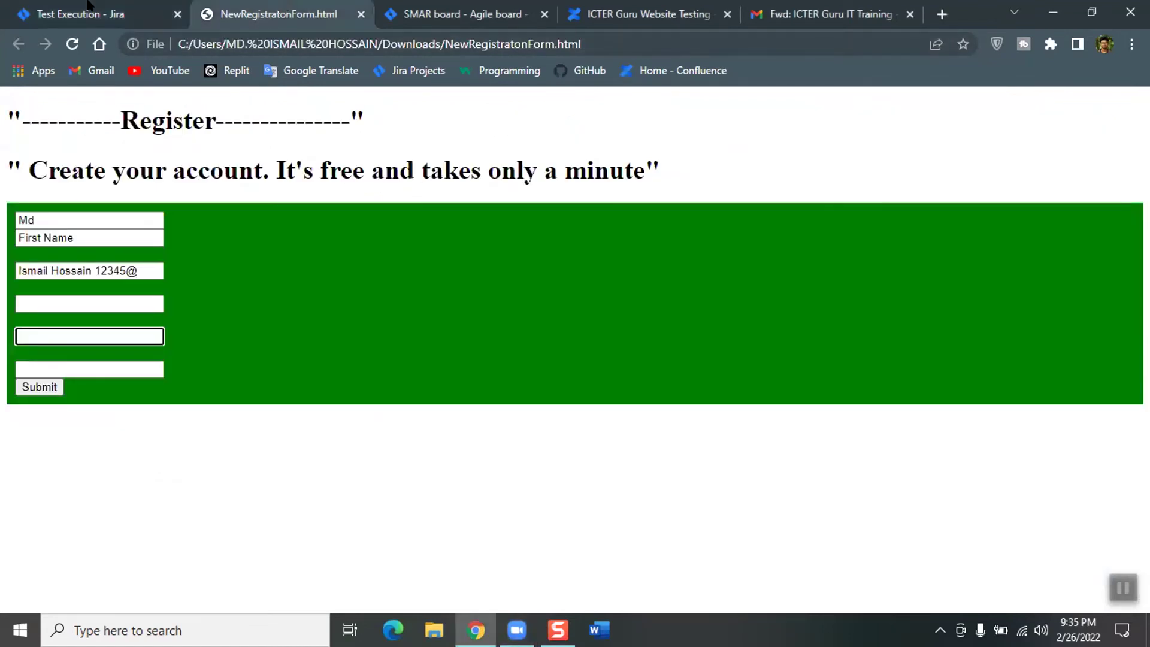
pyautogui.click(90, 8)
pyautogui.click(259, 7)
pyautogui.click(86, 20)
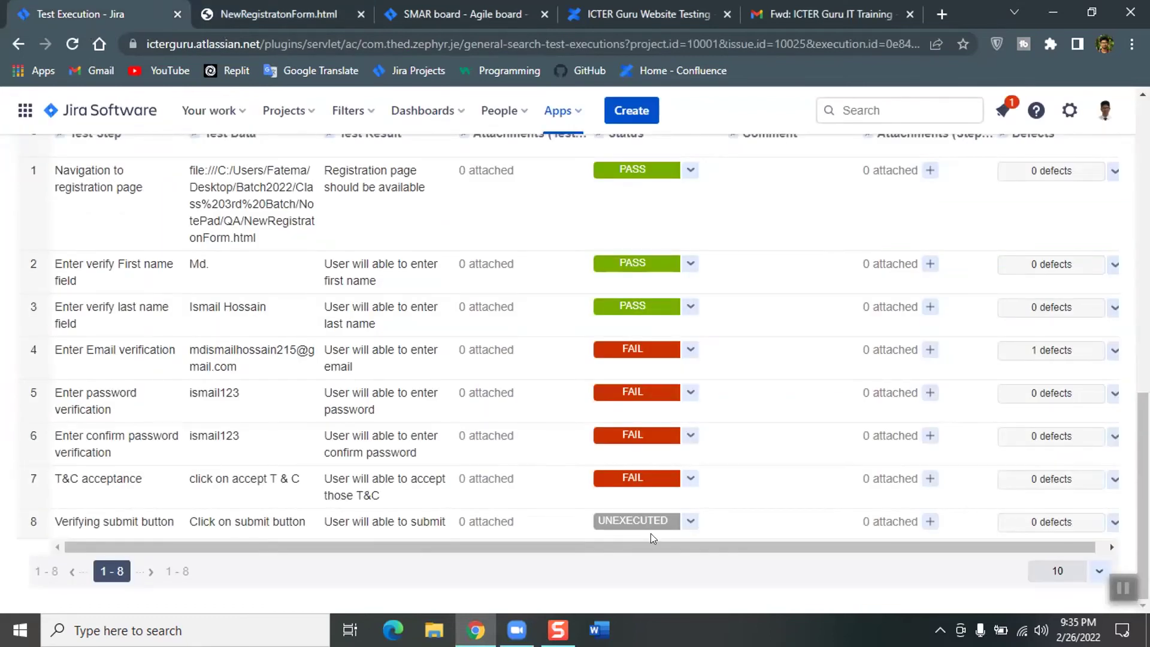
# Try the form's Submit button, then mark step 8 (Verifying submit button) as PASS
pyautogui.click(683, 522)
pyautogui.click(338, 7)
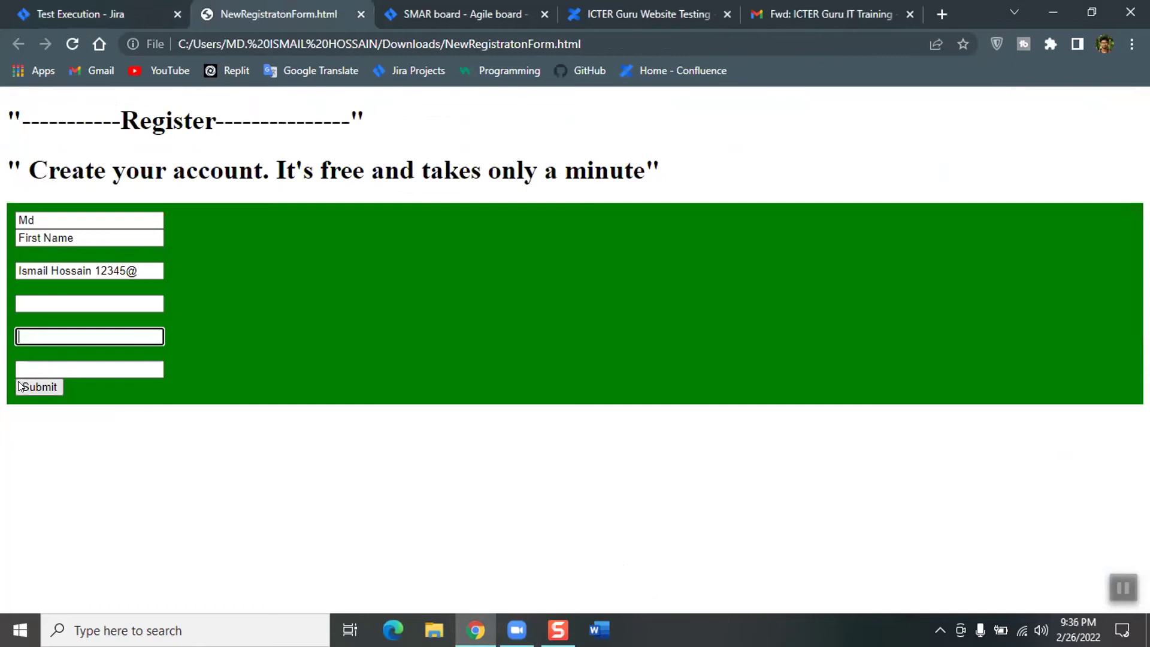
pyautogui.click(24, 8)
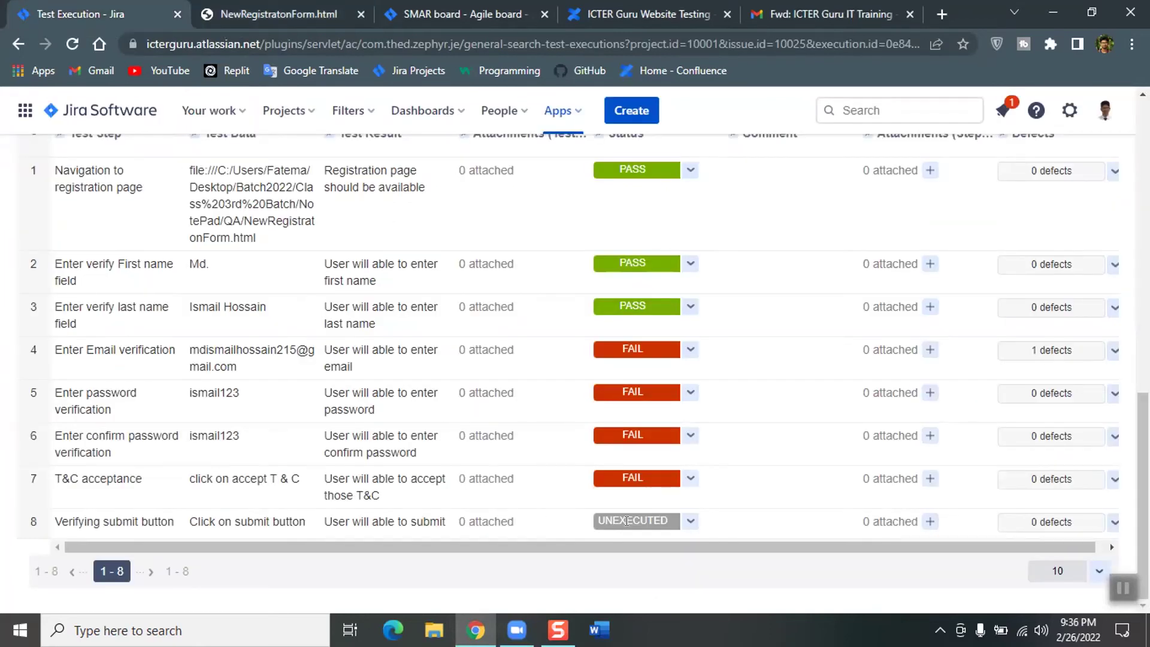
pyautogui.click(690, 521)
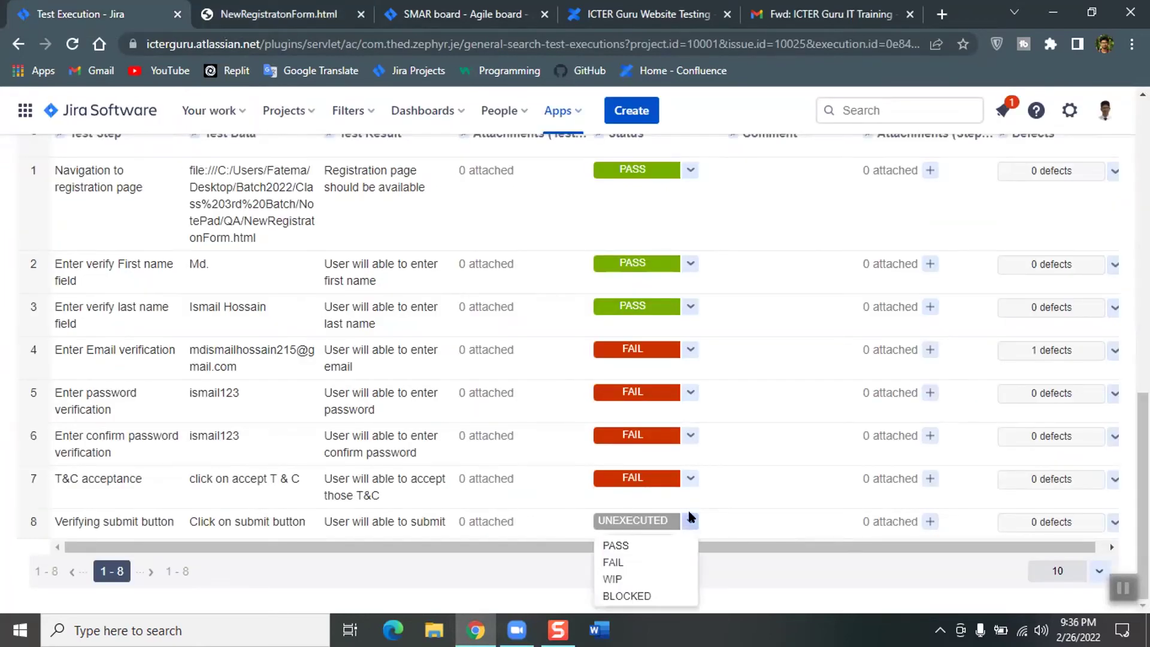
pyautogui.click(617, 543)
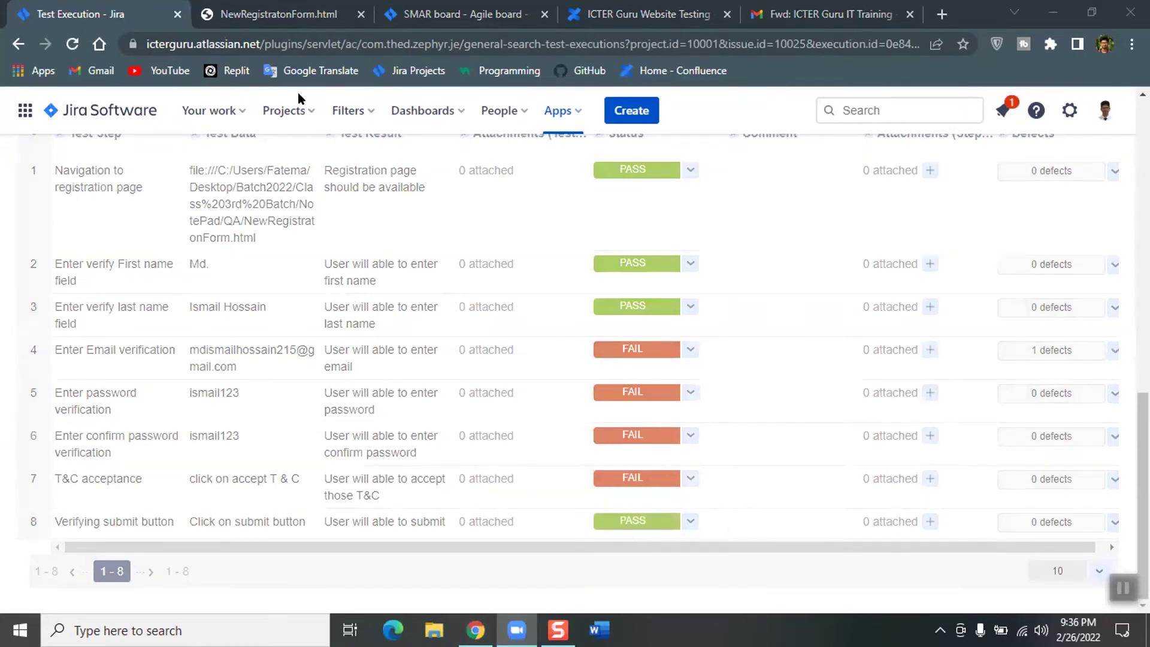
pyautogui.scroll(8, 258, 431)
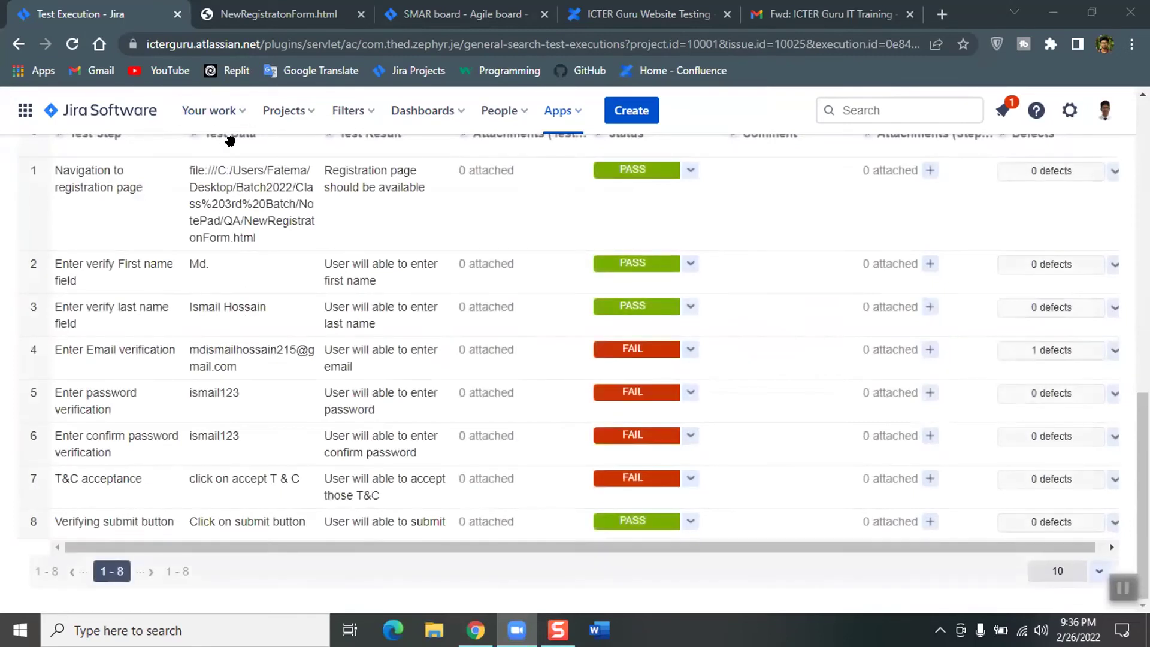
# Scroll back to the top and reload the SMAR-11 test execution page
pyautogui.scroll(8, 118, 380)
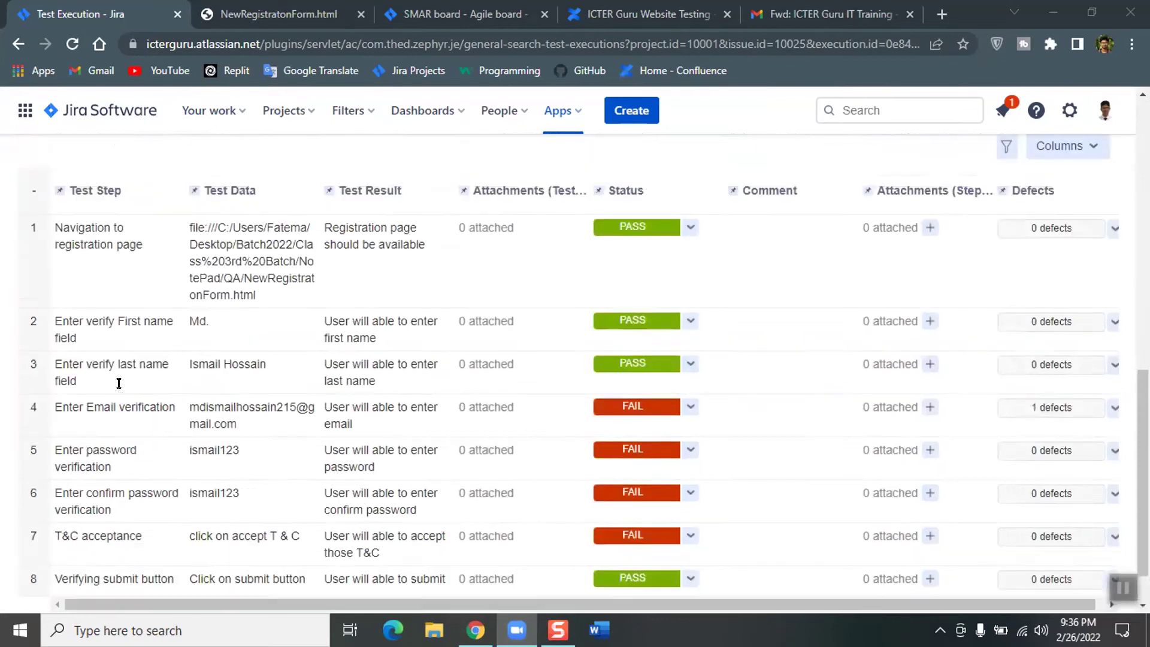
pyautogui.scroll(4, 124, 387)
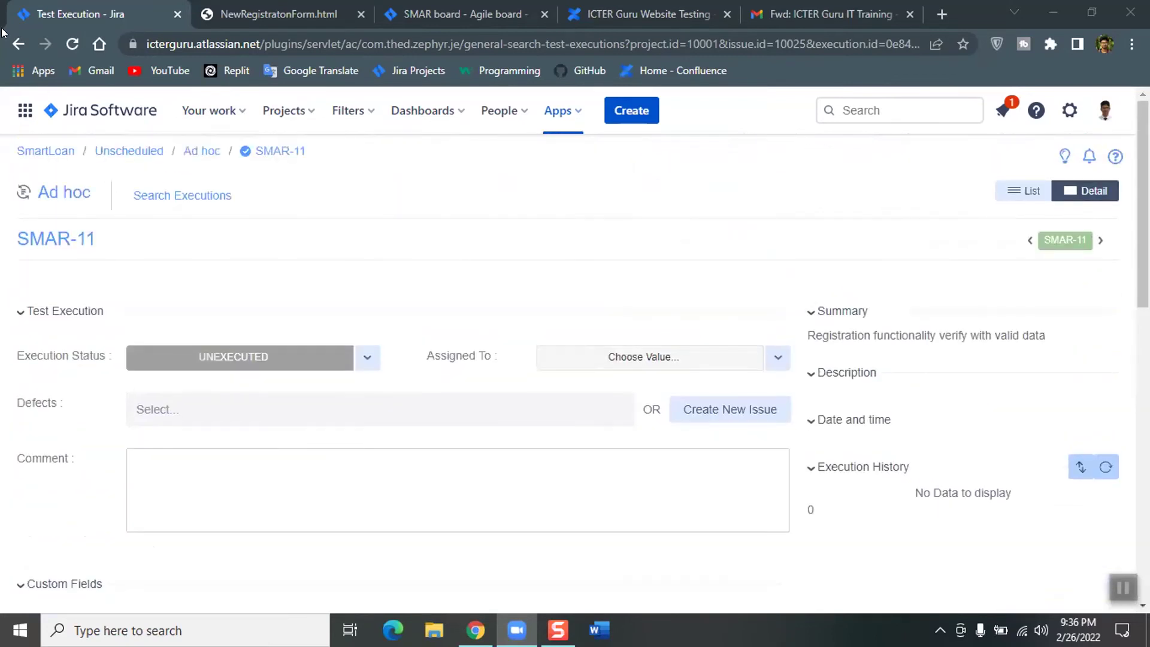
pyautogui.scroll(-5, 215, 355)
pyautogui.scroll(3, 165, 303)
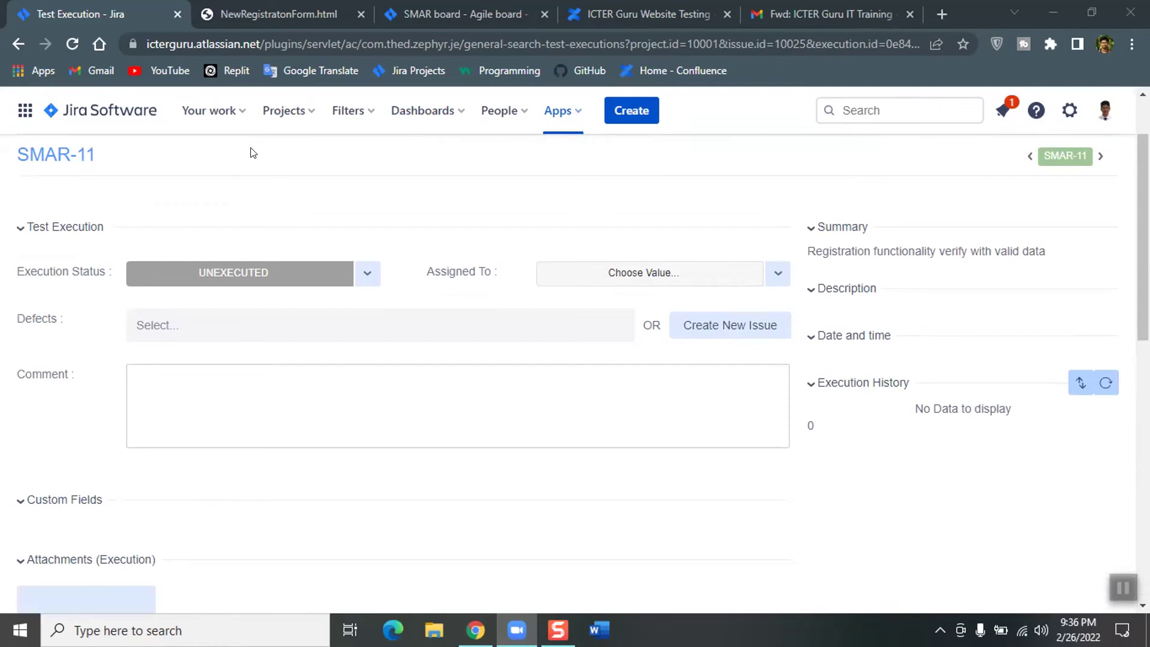
pyautogui.click(62, 34)
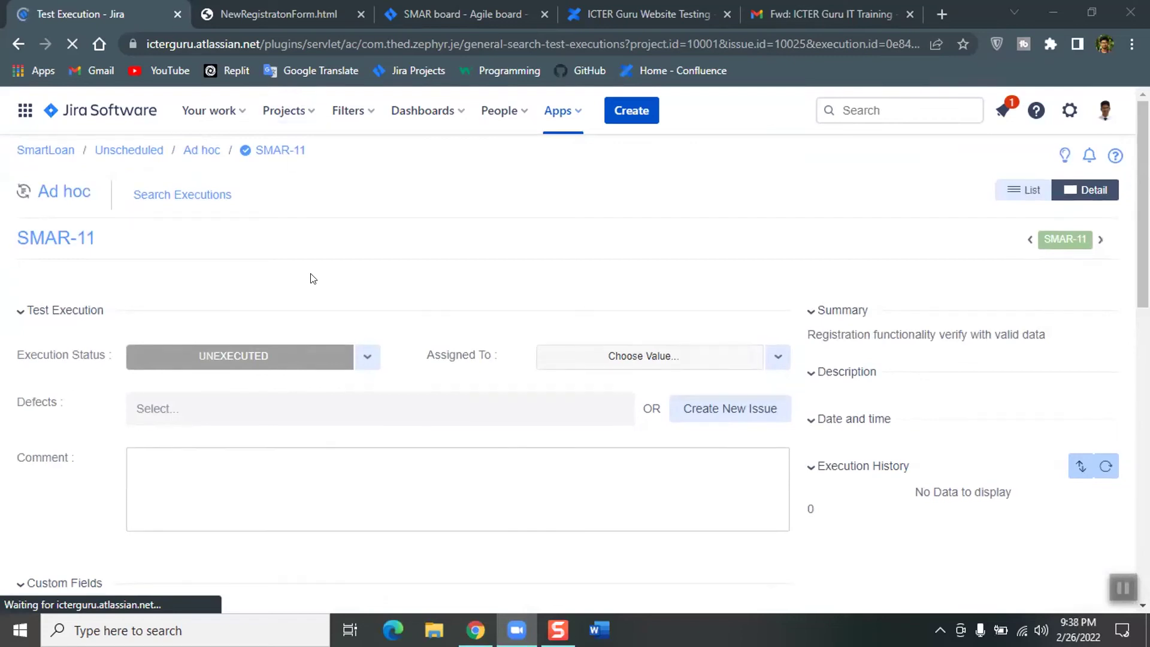
# Review steps 1–3 and 8 PASS, 4–7 FAIL, and show SMAR-11's Execution Status options
pyautogui.scroll(-10, 309, 278)
pyautogui.scroll(10, 323, 318)
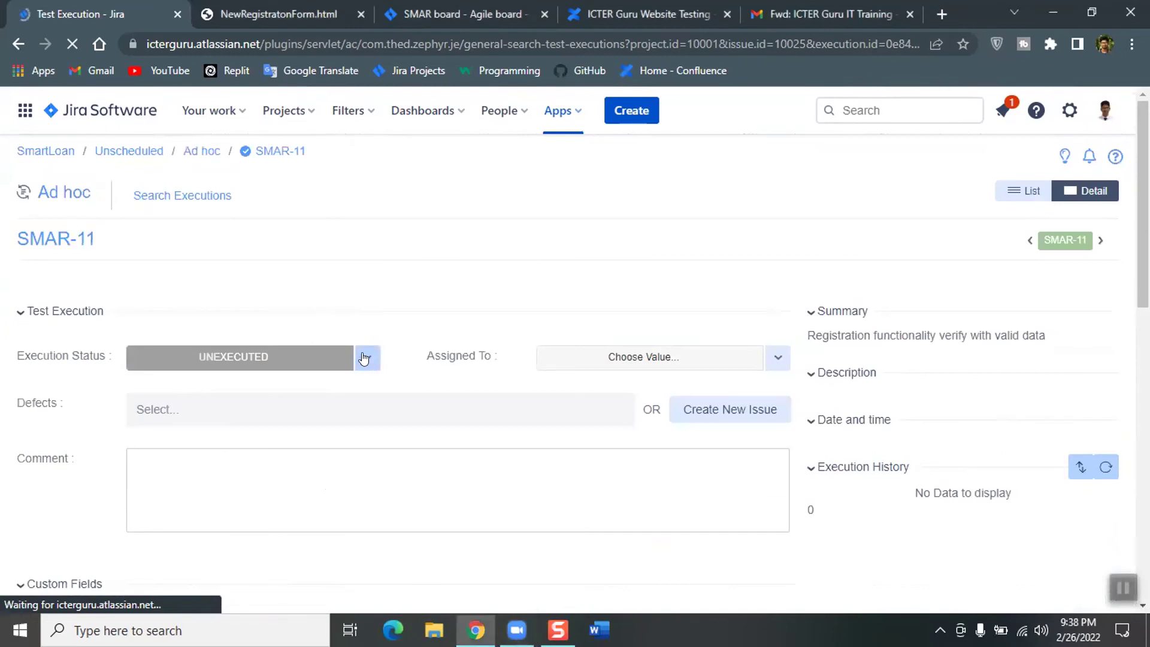
pyautogui.click(367, 358)
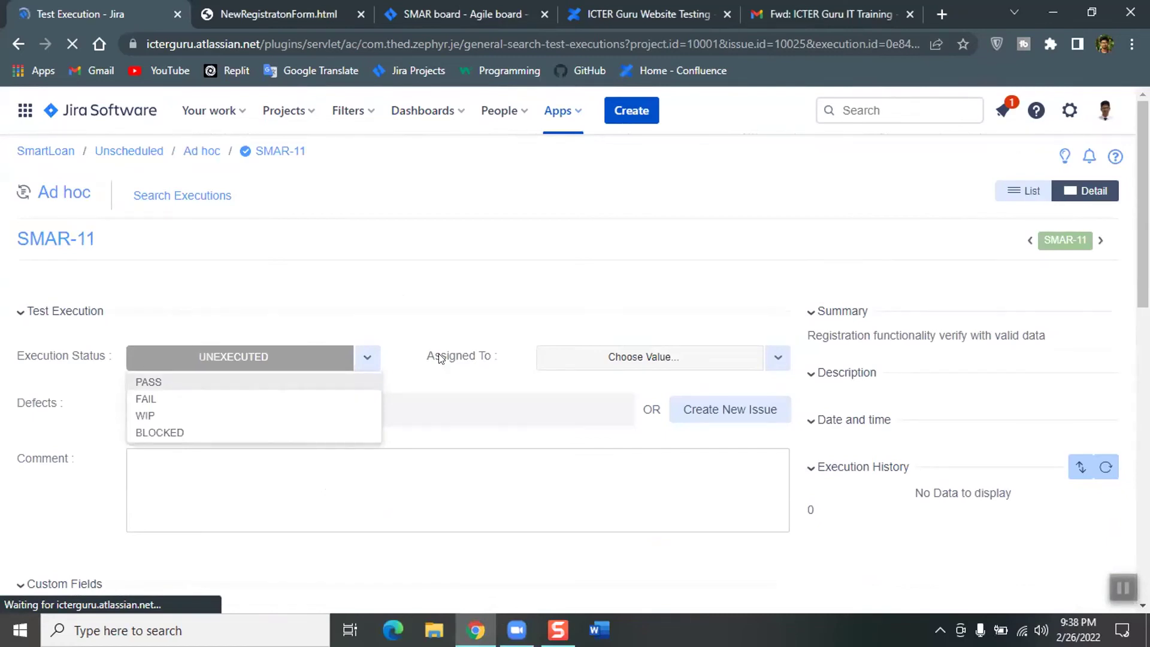
pyautogui.scroll(-12, 598, 378)
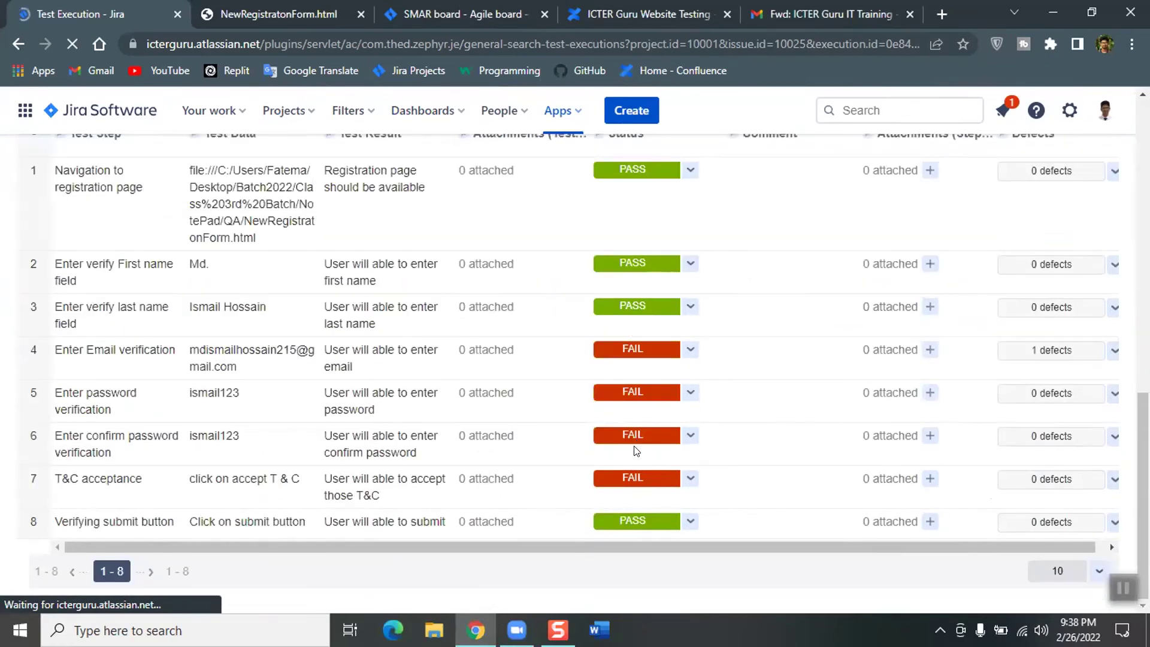
pyautogui.scroll(12, 497, 426)
pyautogui.scroll(-15, 443, 397)
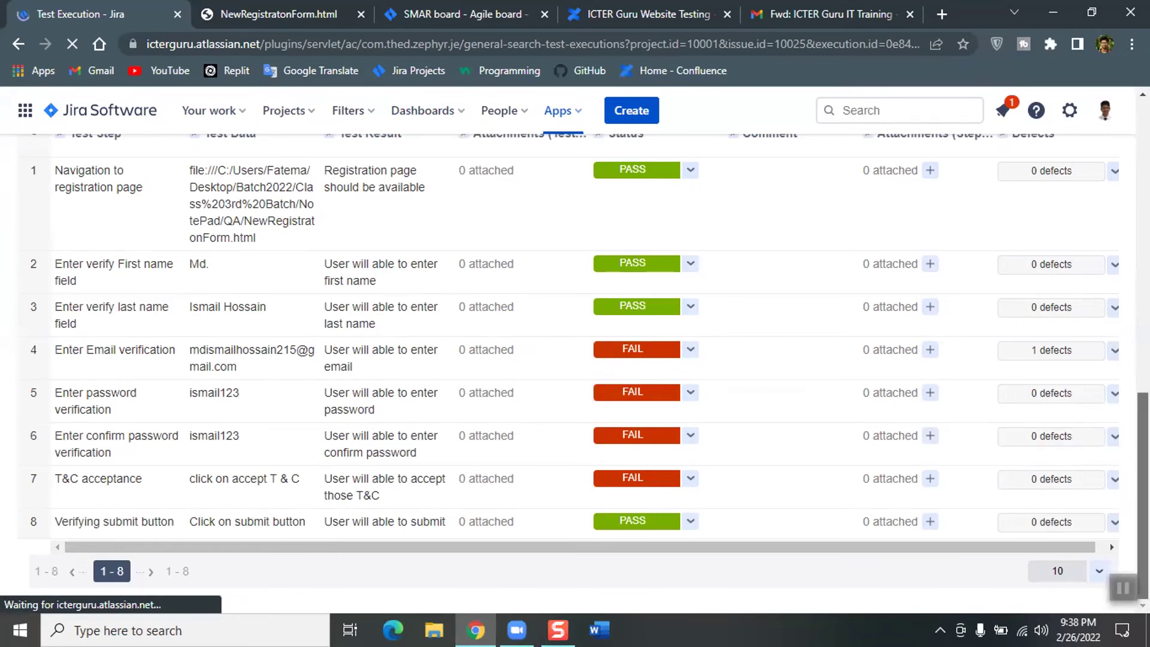
pyautogui.scroll(10, 972, 213)
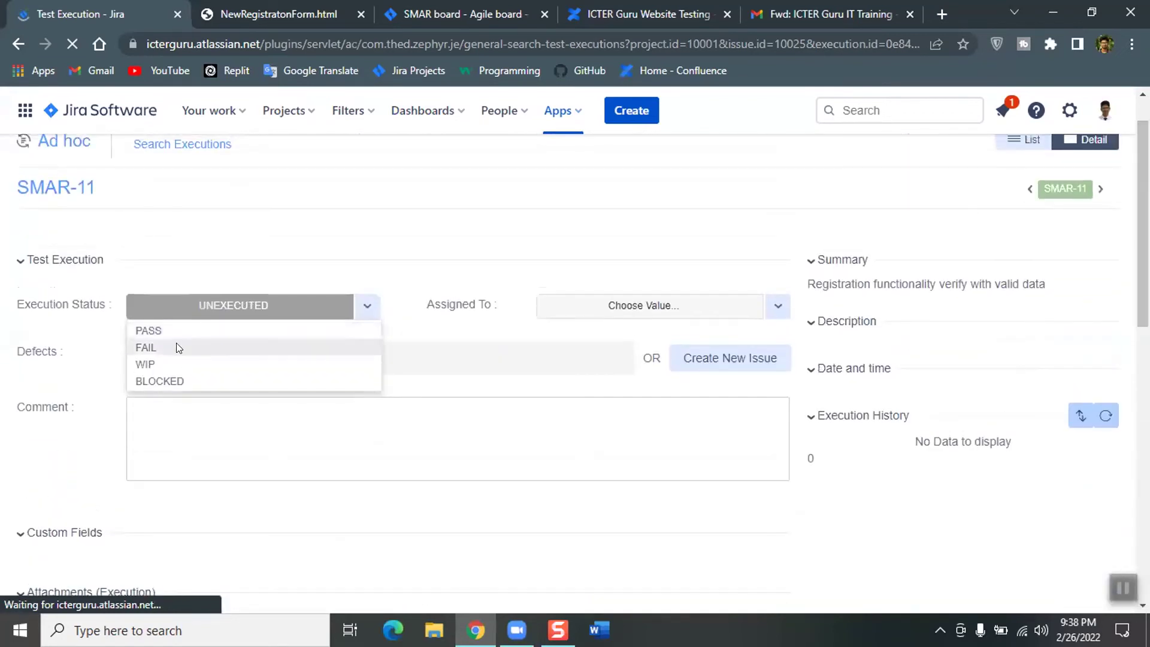
# Close the Execution Status list without choosing, keeping SMAR-11 UNEXECUTED
pyautogui.click(462, 268)
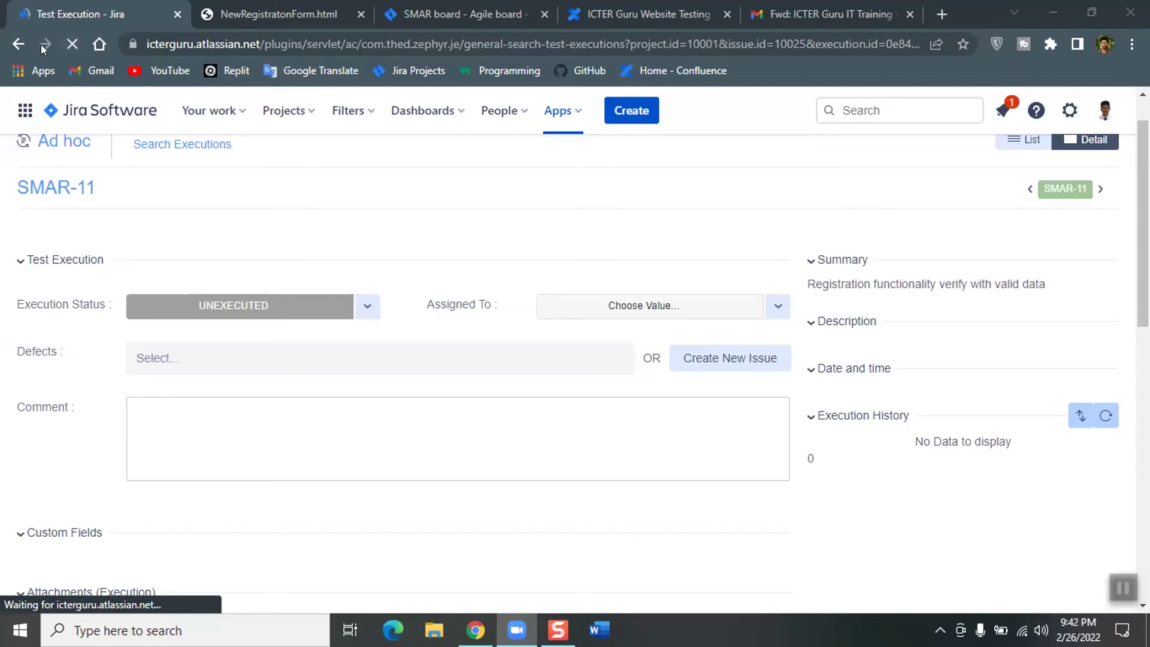
# Review the step results and the step 4 defect, then switch to story SMAR-2
pyautogui.click(17, 43)
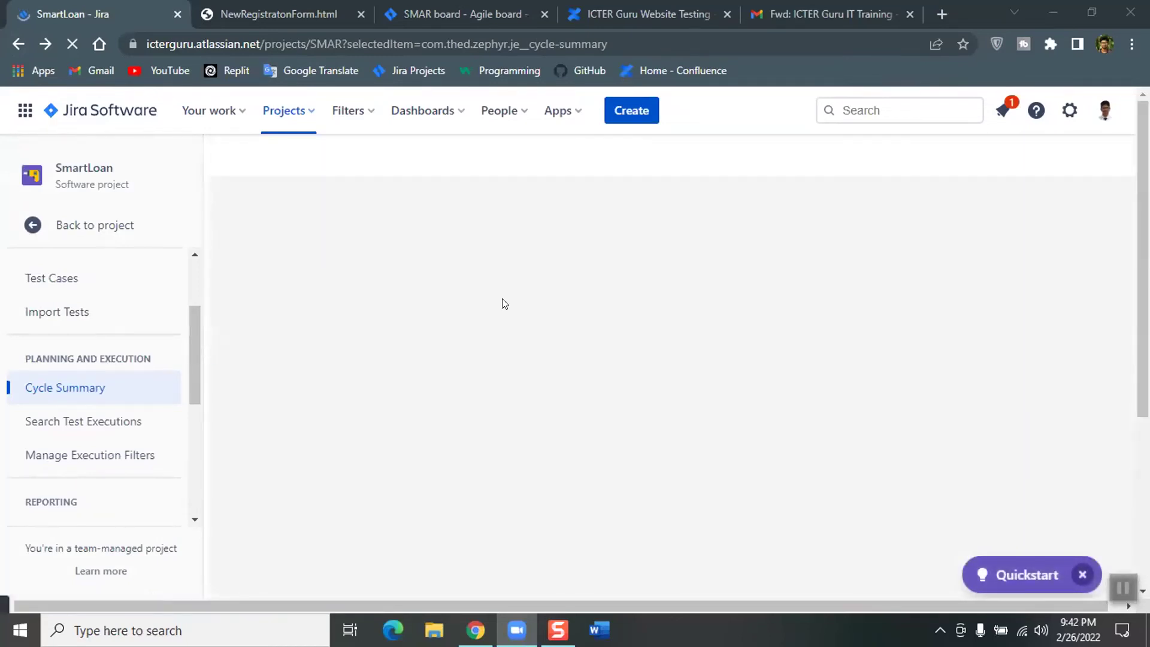
pyautogui.click(45, 44)
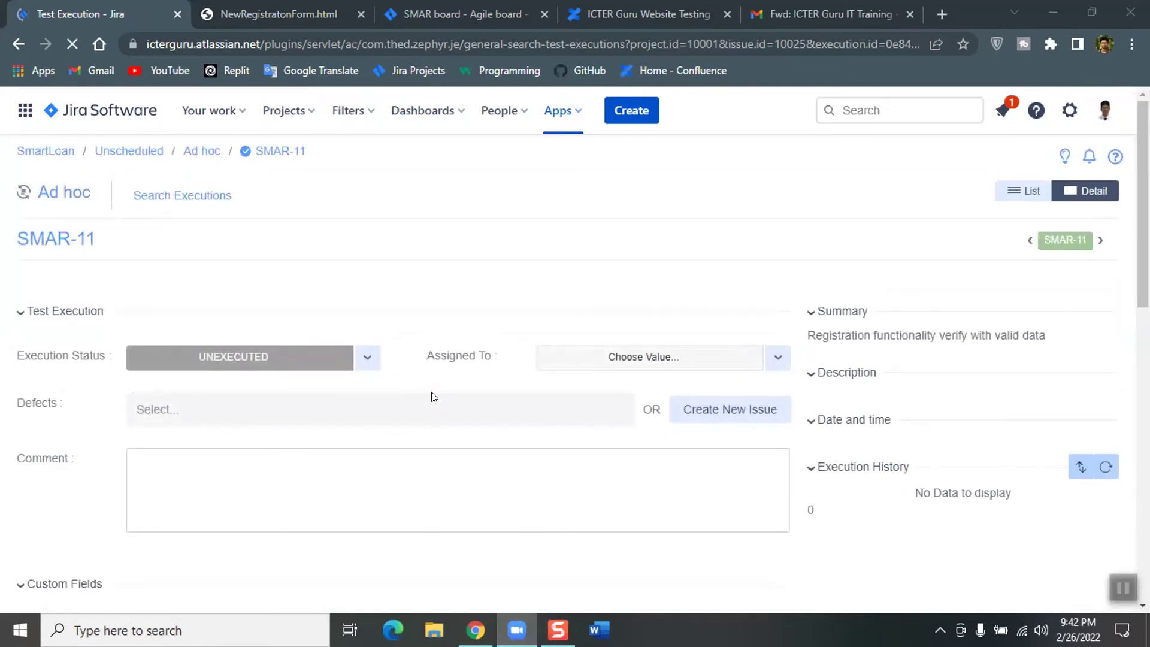
pyautogui.scroll(-1, 433, 397)
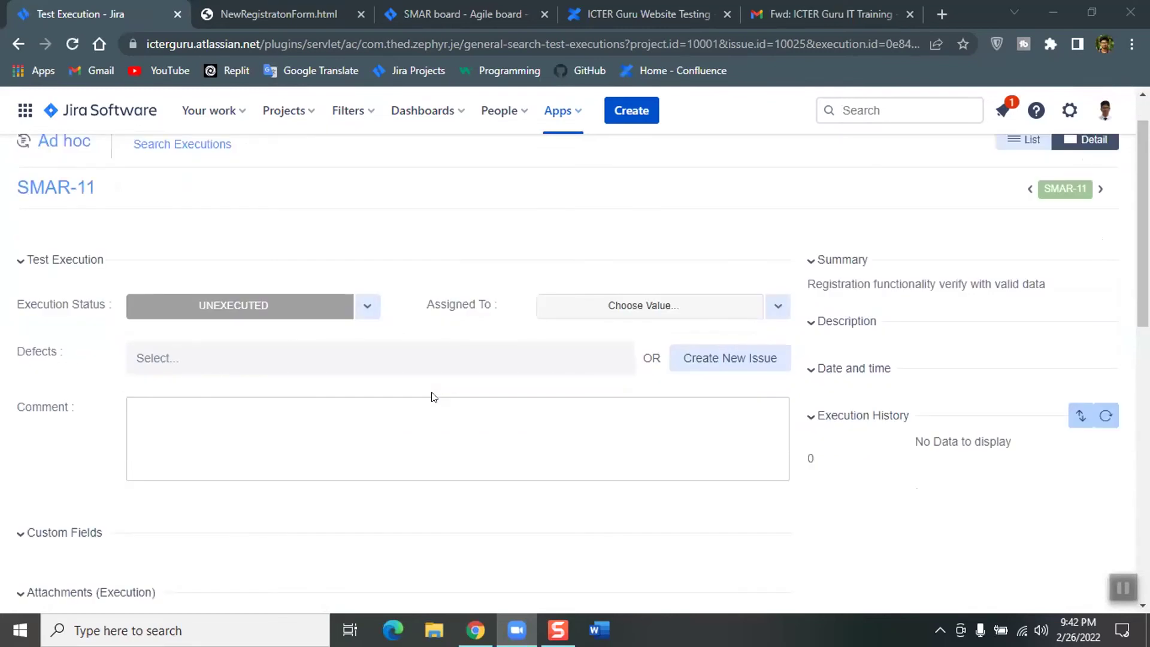
pyautogui.scroll(-10, 432, 252)
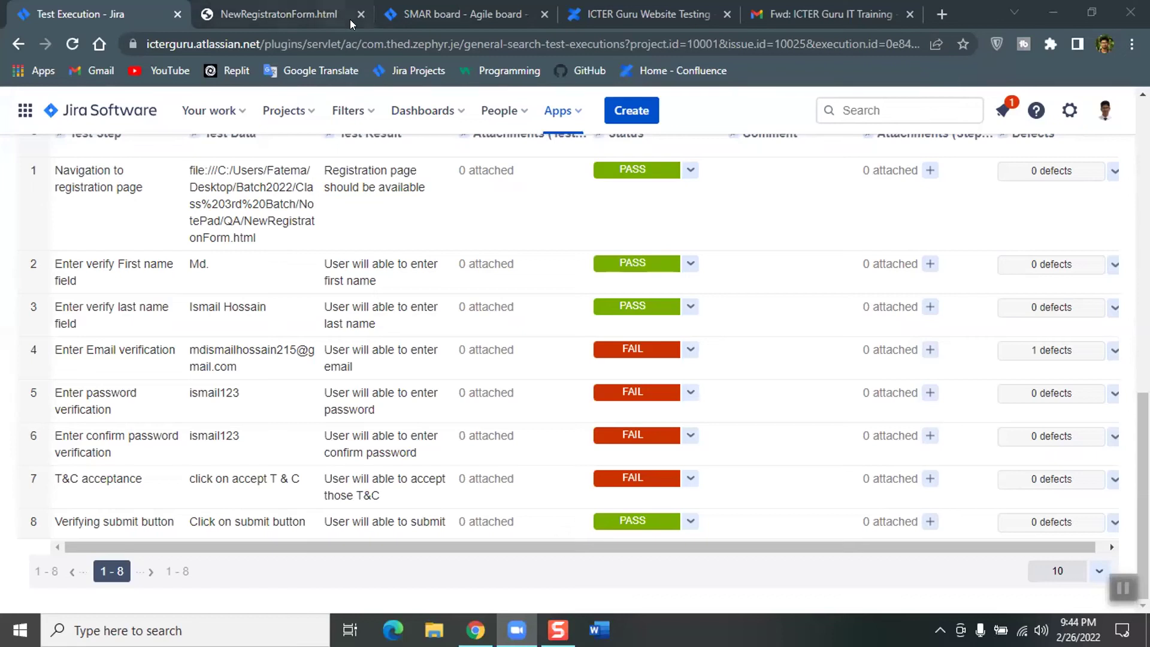
pyautogui.click(463, 14)
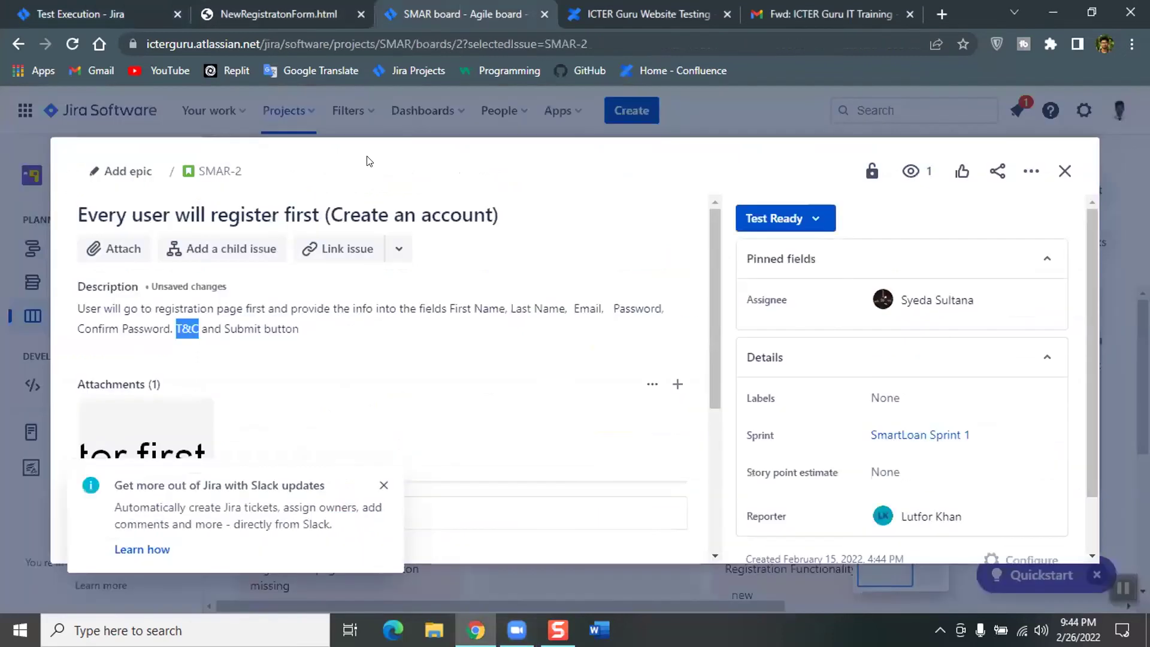
# Select and deselect the SMAR-2 description, then close the 'Slack updates' popup
pyautogui.click(300, 329)
pyautogui.hotkey('shift', 'Left')
pyautogui.hotkey('shift', 'Left')
pyautogui.hotkey('shift', 'Left')
pyautogui.hotkey('shift', 'Left')
pyautogui.hotkey('shift', 'Left')
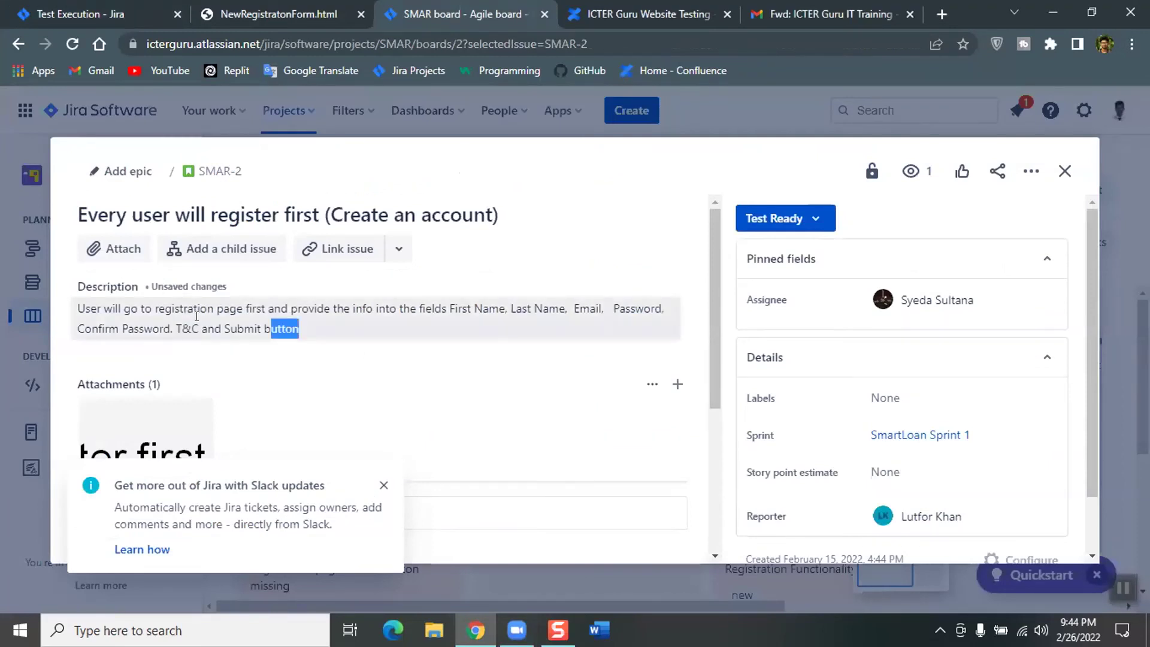
pyautogui.hotkey('shift', 'Home')
pyautogui.keyDown('shift'); pyautogui.click(70, 311); pyautogui.keyUp('shift')
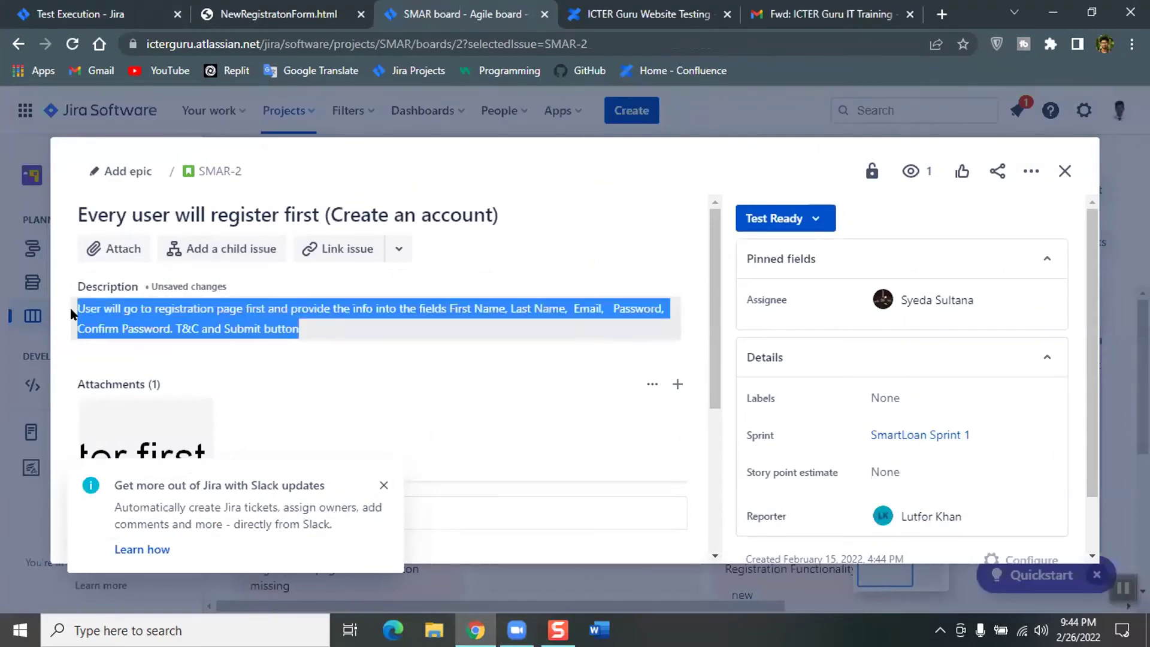
pyautogui.click(303, 314)
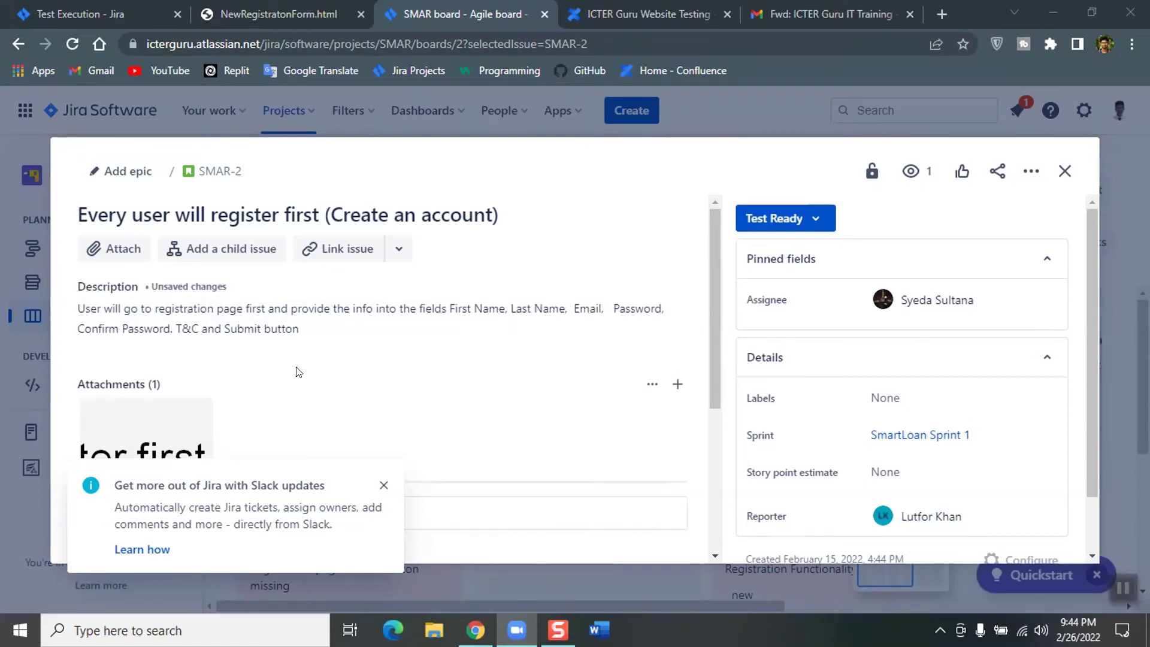
pyautogui.click(384, 485)
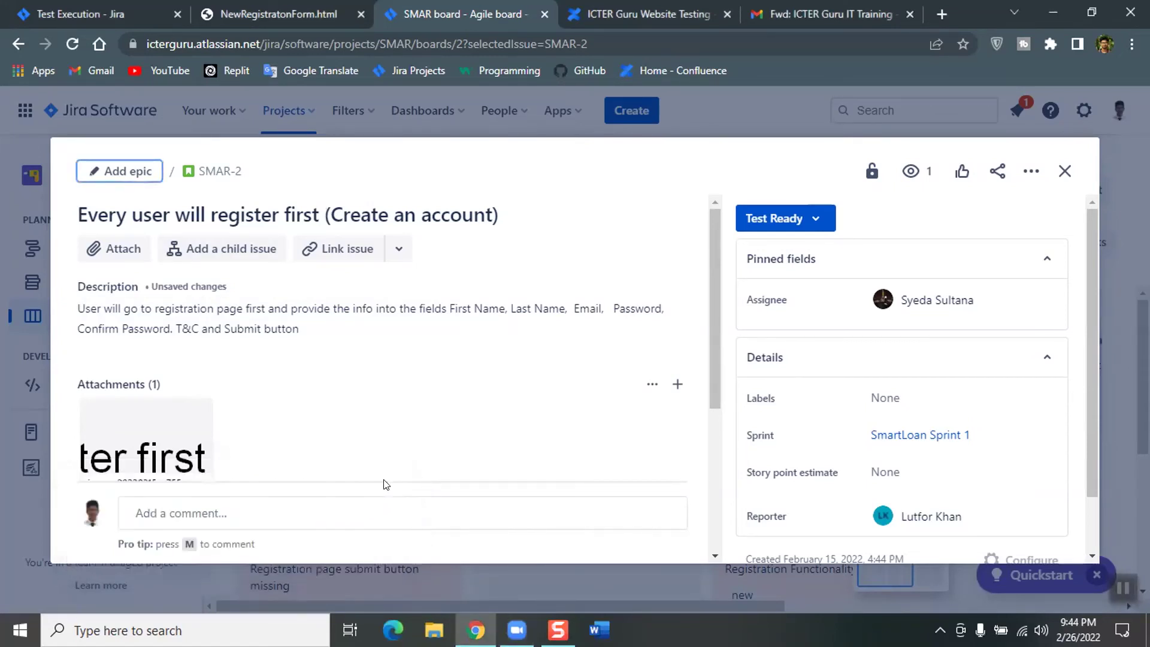
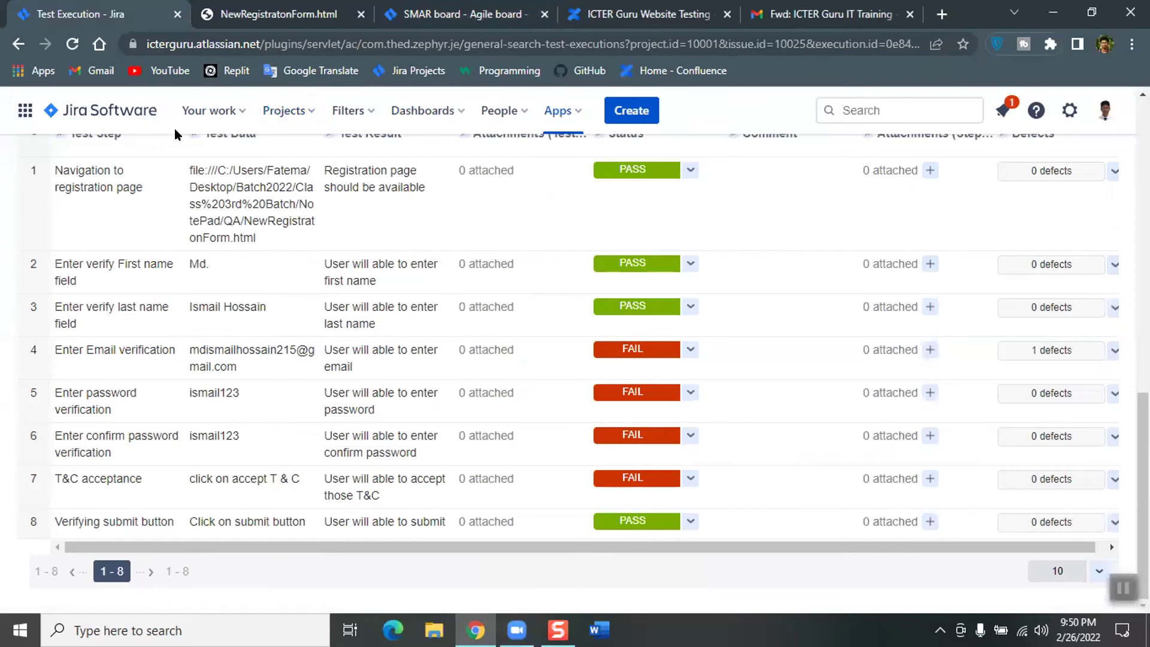
# Go to the SmartLoan (SMAR) project from the Projects menu and open Zephyr Squad
pyautogui.click(296, 106)
pyautogui.click(296, 188)
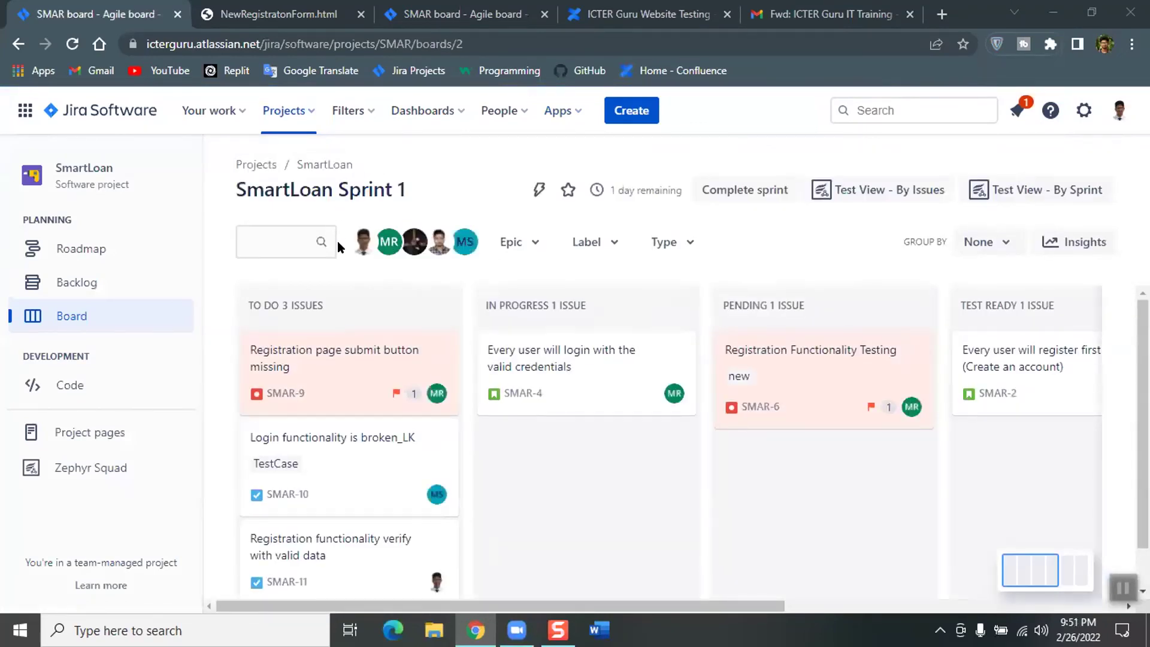
pyautogui.scroll(-3, 345, 371)
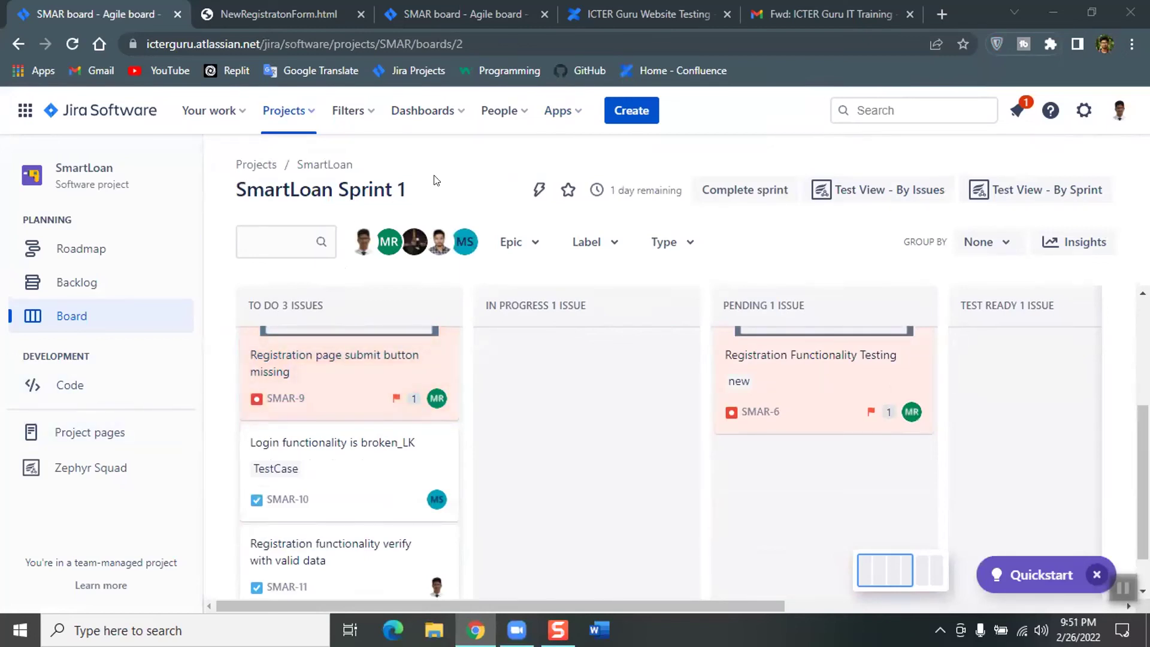
pyautogui.click(129, 468)
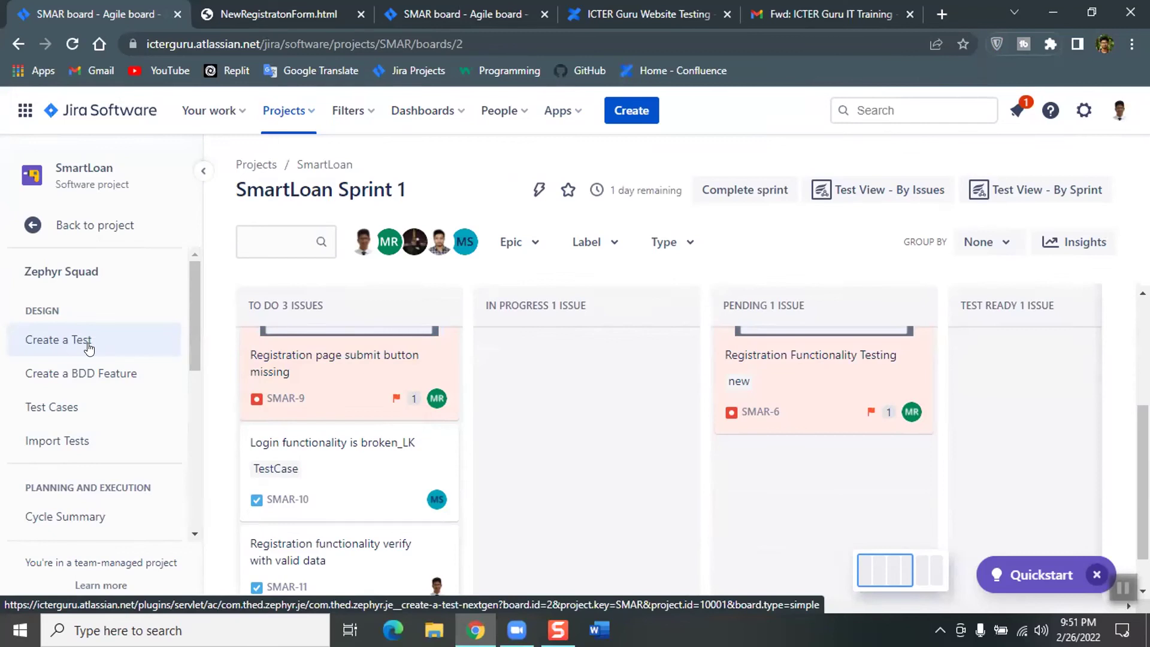
# Open Test Cases, then the Cycle Summary page under Planning and Execution
pyautogui.click(88, 414)
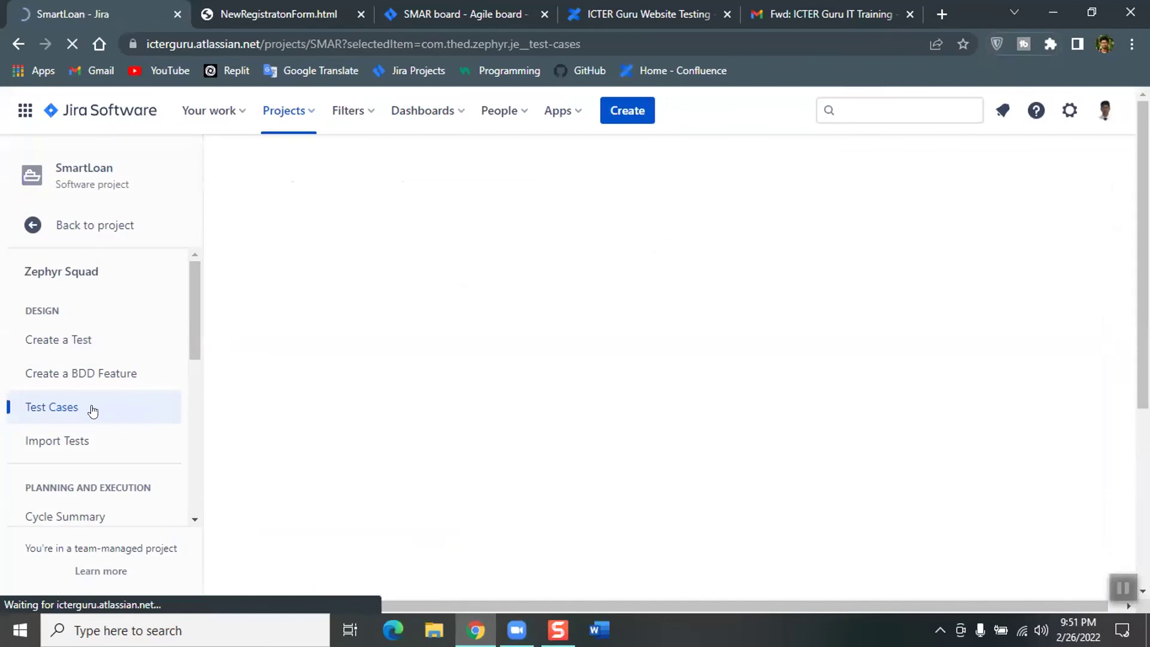
pyautogui.scroll(-1, 92, 407)
pyautogui.scroll(-3, 92, 411)
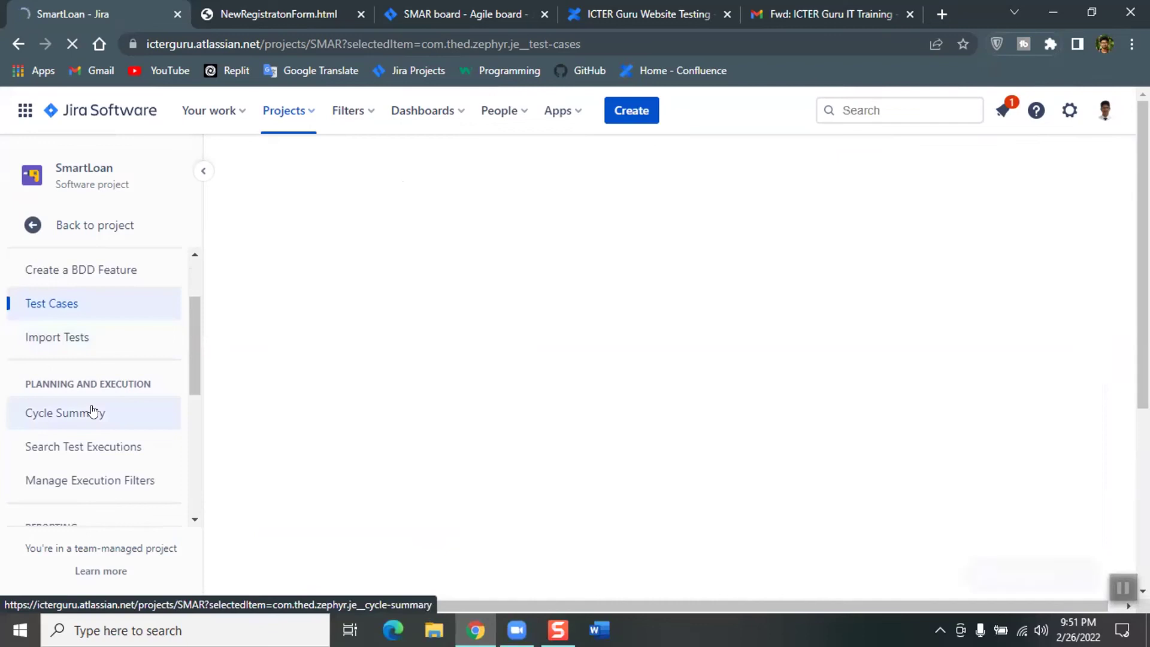
pyautogui.scroll(3, 93, 411)
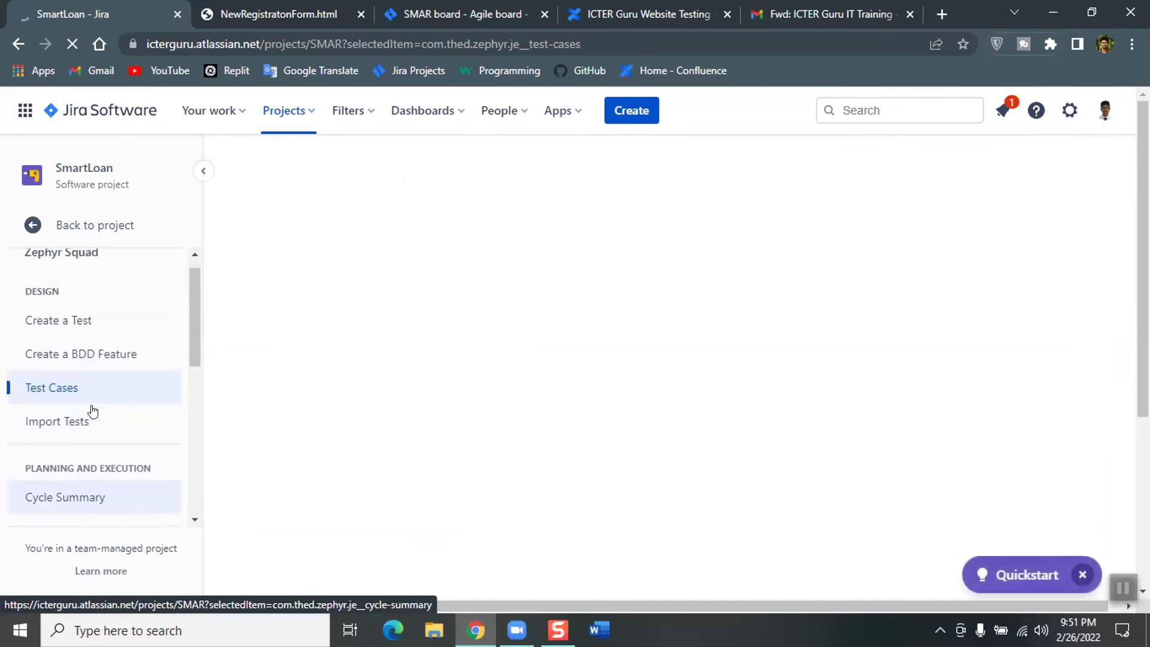
pyautogui.scroll(-3, 92, 411)
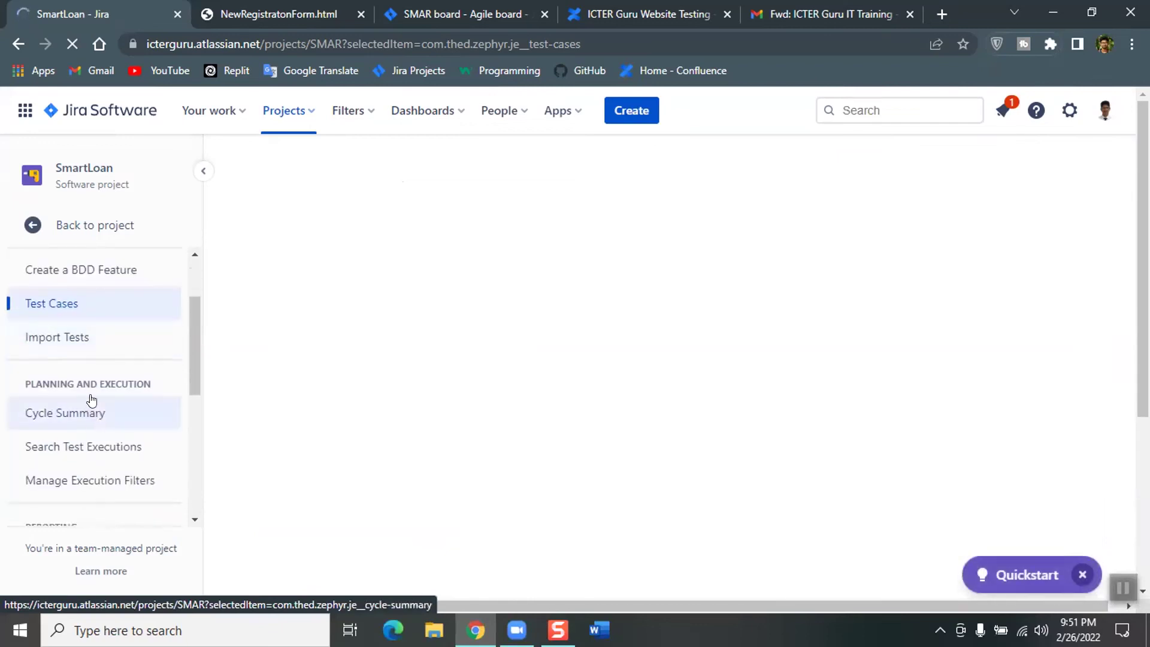
pyautogui.scroll(4, 103, 323)
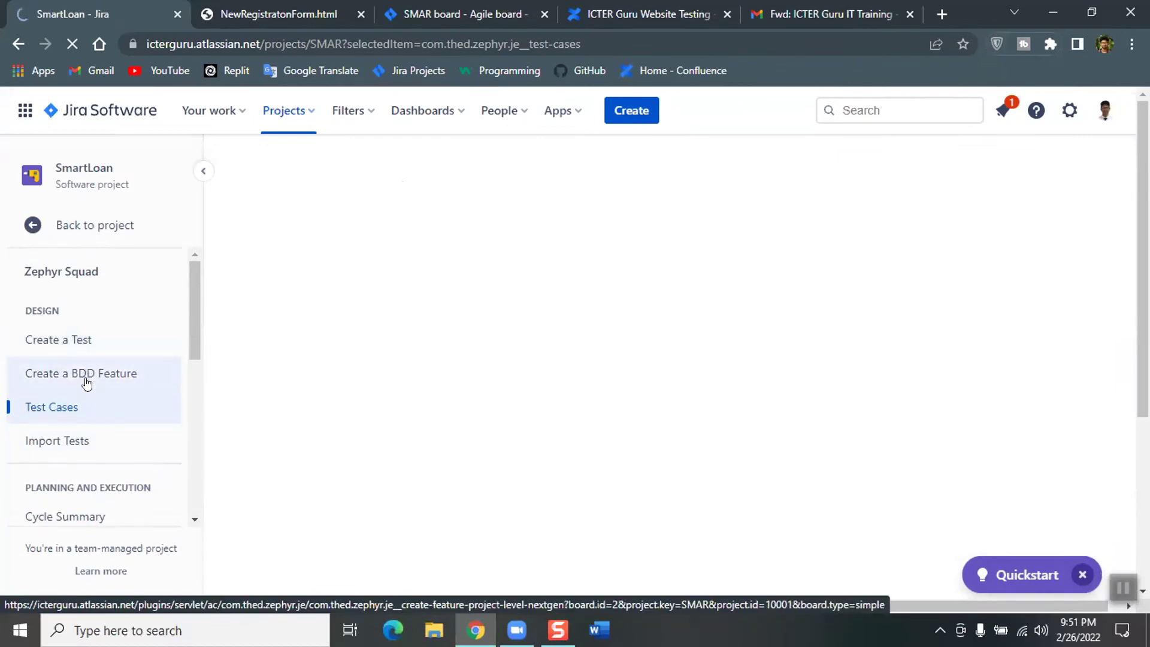
pyautogui.scroll(-3, 85, 383)
pyautogui.scroll(-1, 86, 383)
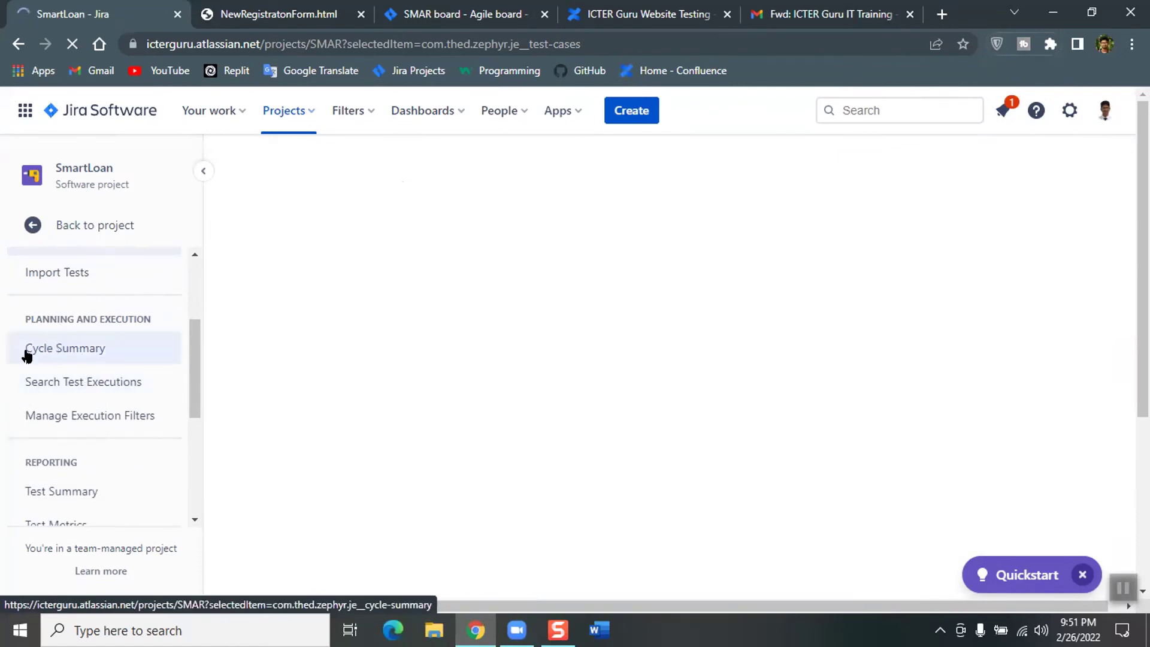
pyautogui.click(64, 350)
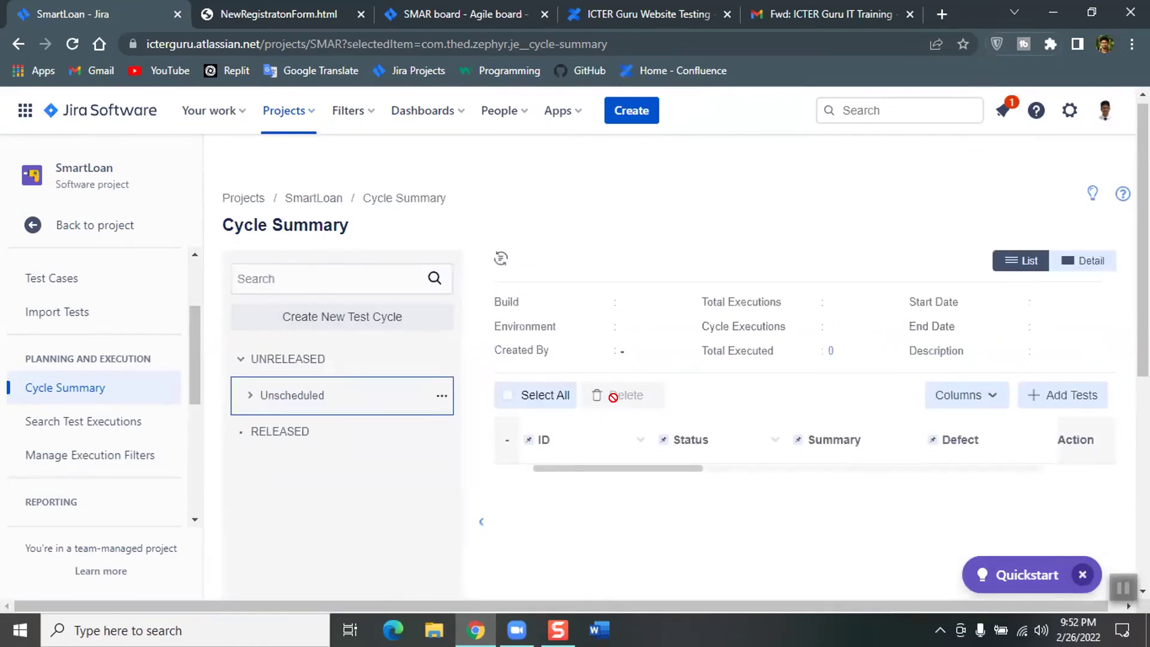
# Point out SMAR-11 in the Unscheduled cycle and start its execution with the E button
pyautogui.scroll(-1, 1072, 356)
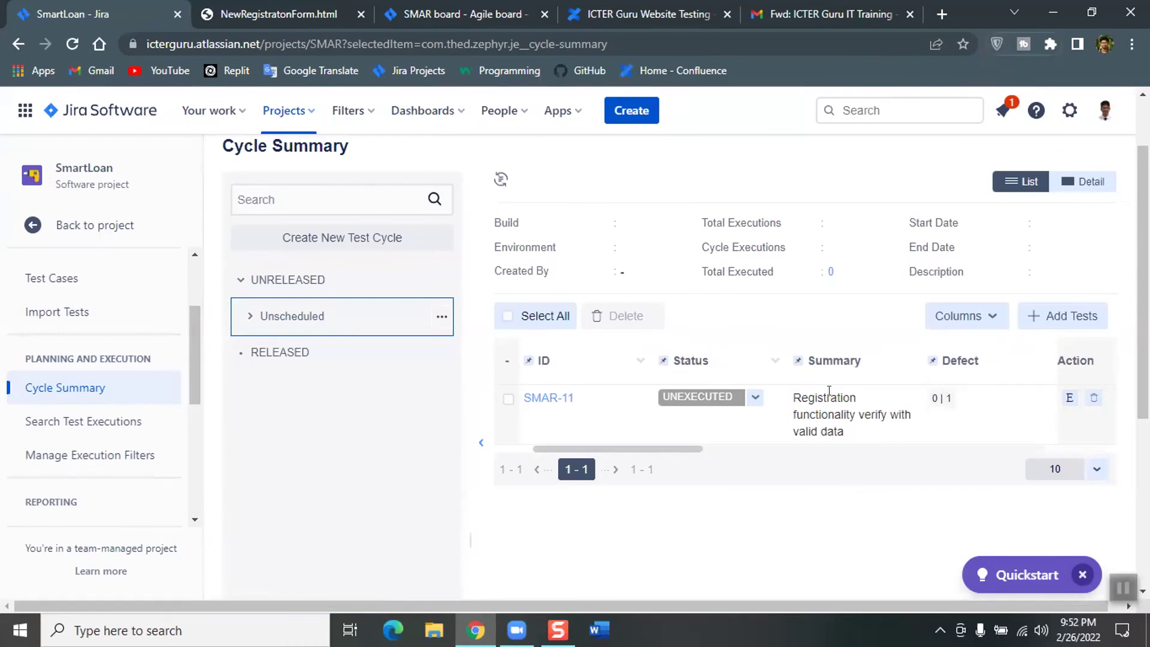
pyautogui.moveTo(938, 408)
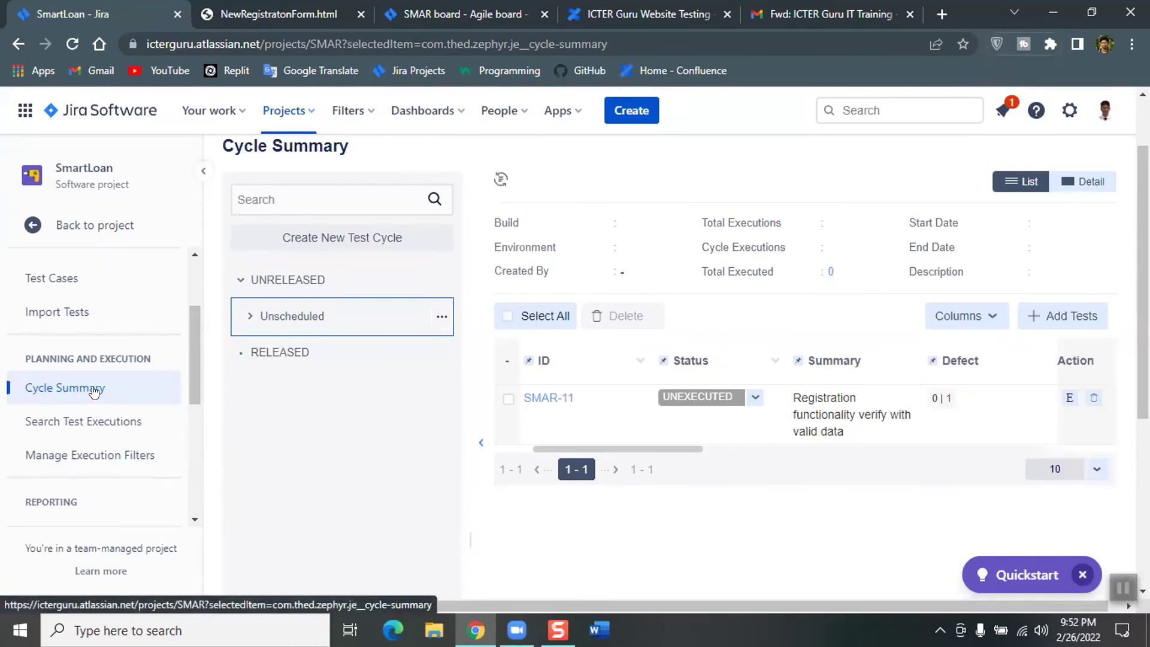
pyautogui.moveTo(791, 398); pyautogui.dragTo(853, 428)
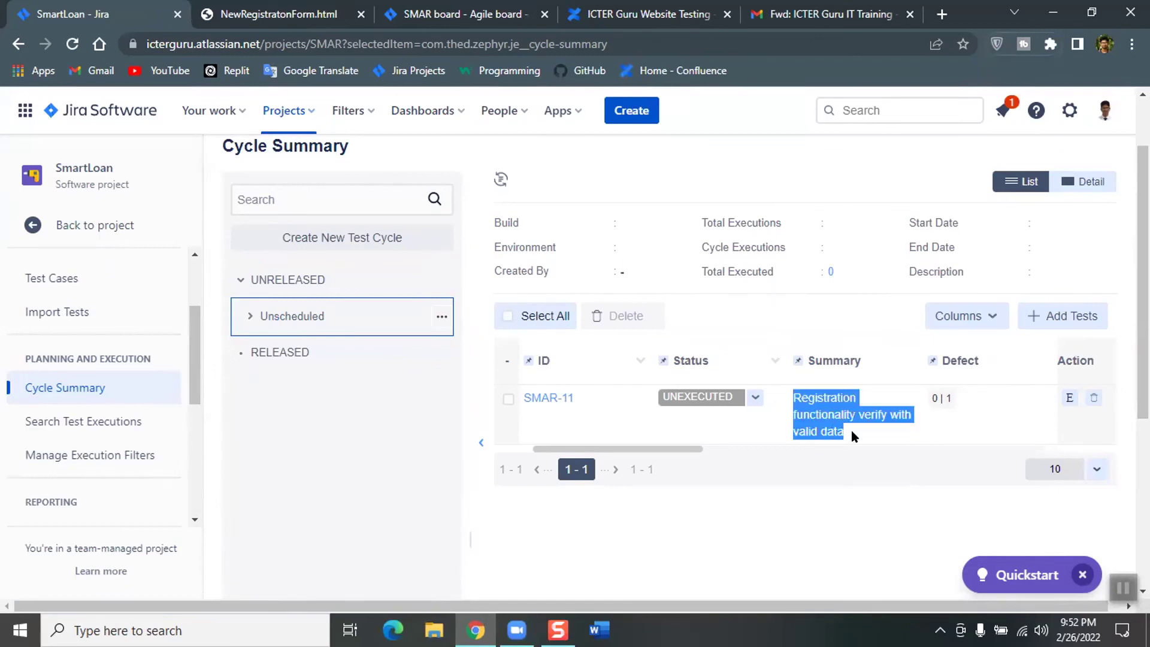
pyautogui.click(844, 508)
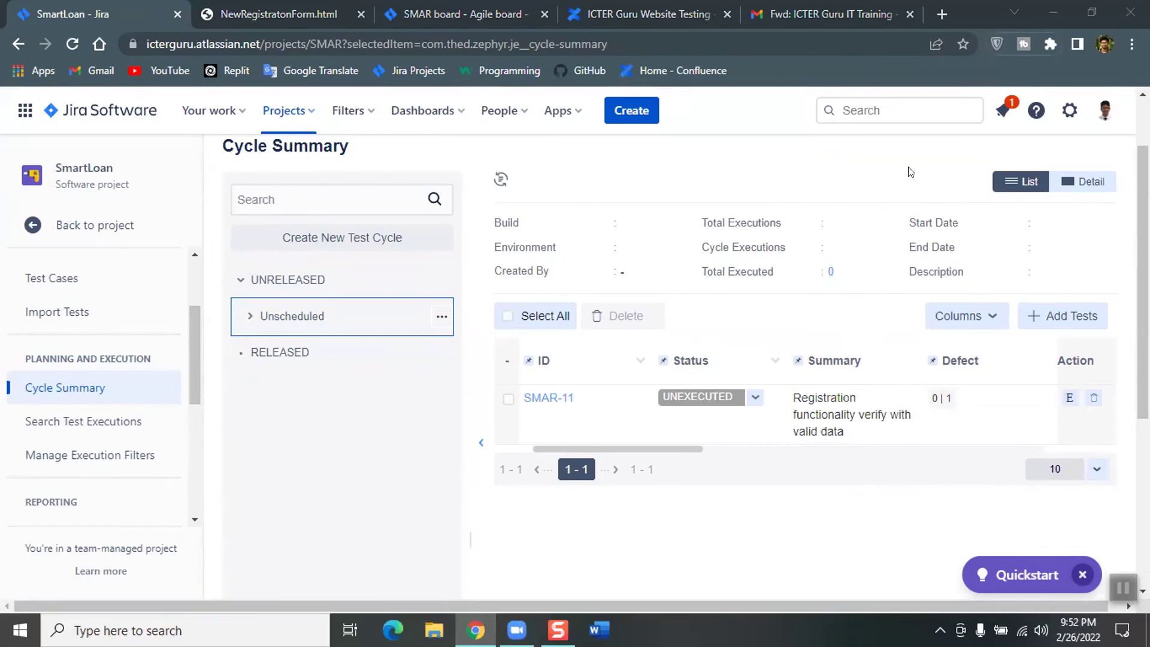
pyautogui.moveTo(1091, 378)
pyautogui.mouseDown()
pyautogui.moveTo(1061, 402)
pyautogui.moveTo(1072, 412)
pyautogui.moveTo(1075, 375)
pyautogui.moveTo(1060, 386)
pyautogui.moveTo(1080, 395)
pyautogui.mouseUp()
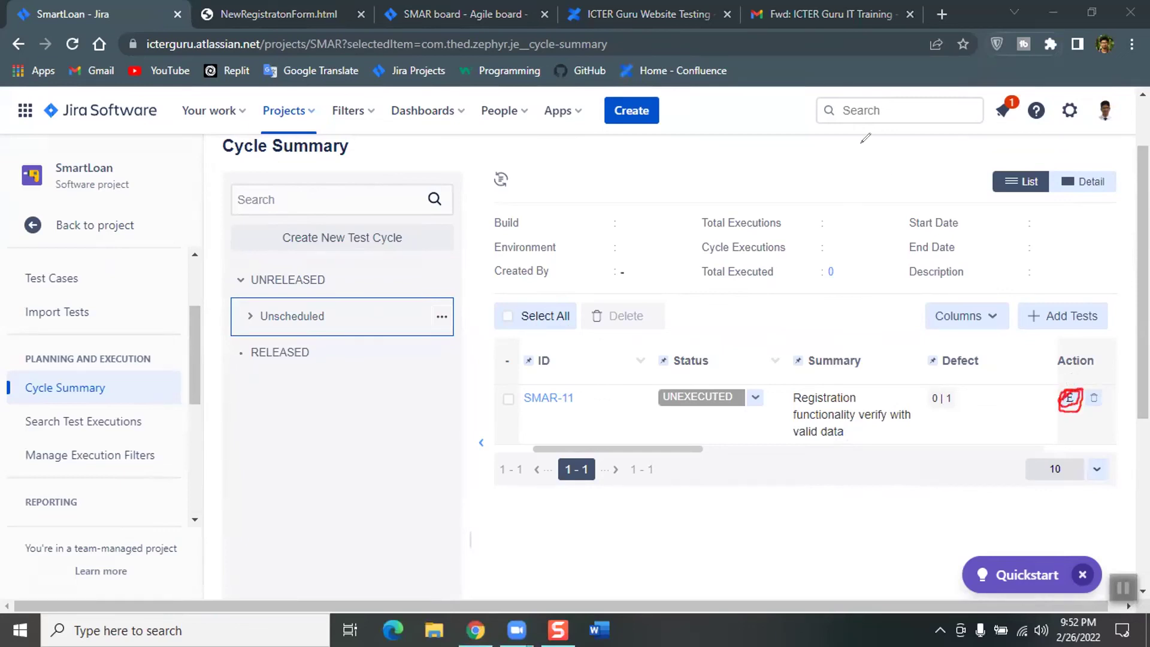
pyautogui.moveTo(1088, 354)
pyautogui.mouseDown()
pyautogui.moveTo(1038, 360)
pyautogui.moveTo(1068, 418)
pyautogui.moveTo(1081, 355)
pyautogui.mouseUp()
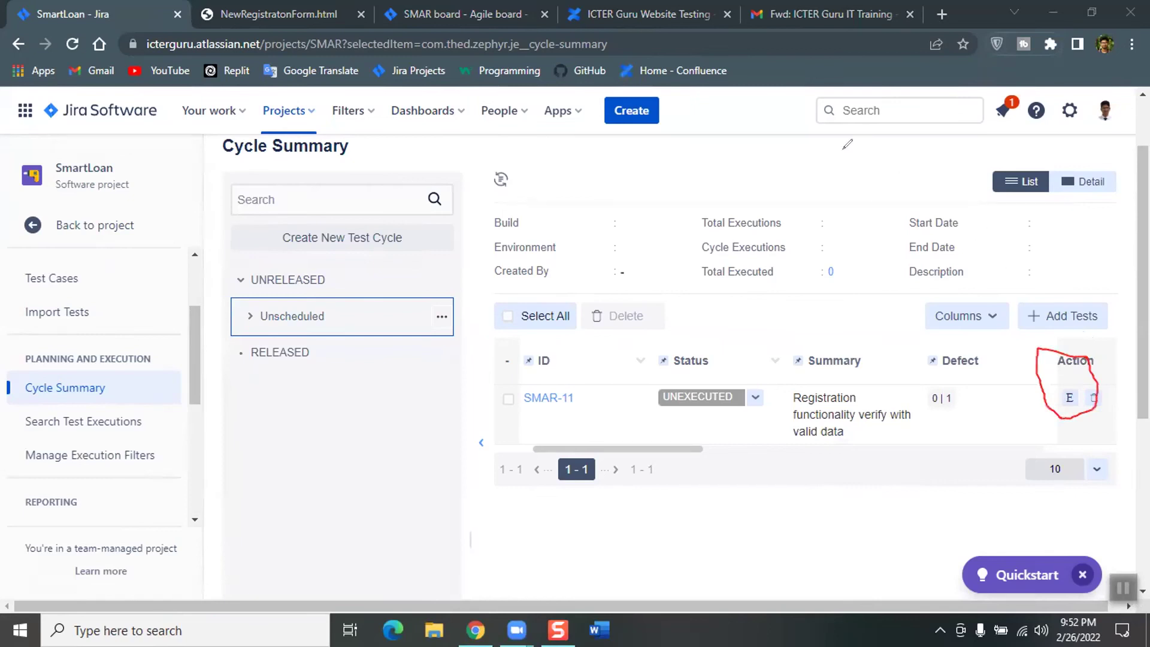
pyautogui.click(1064, 400)
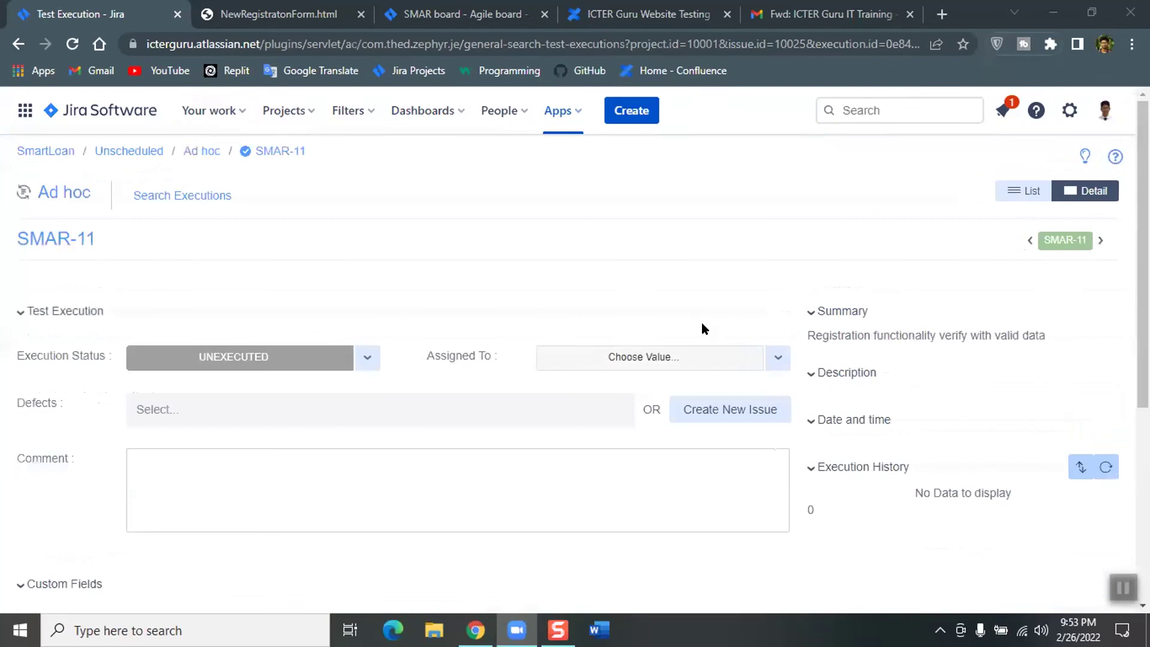
# Scroll to the SMAR-11 Test Details: steps 1–3 and 8 passed, steps 4–7 failed
pyautogui.scroll(-5, 642, 327)
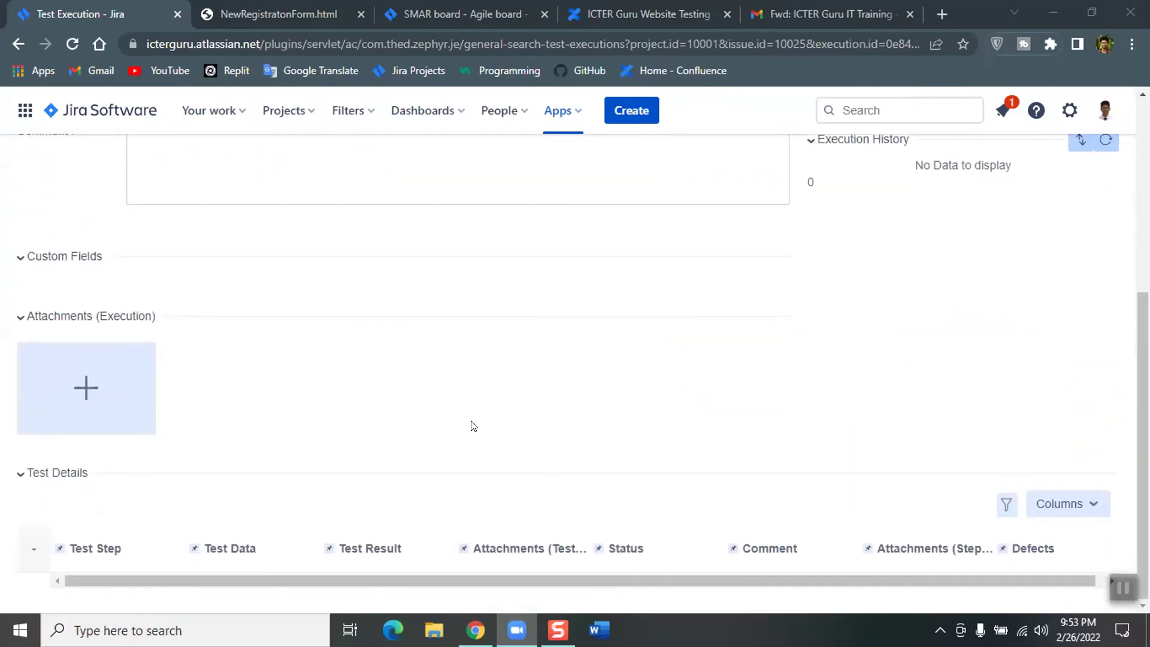
pyautogui.scroll(-8, 436, 465)
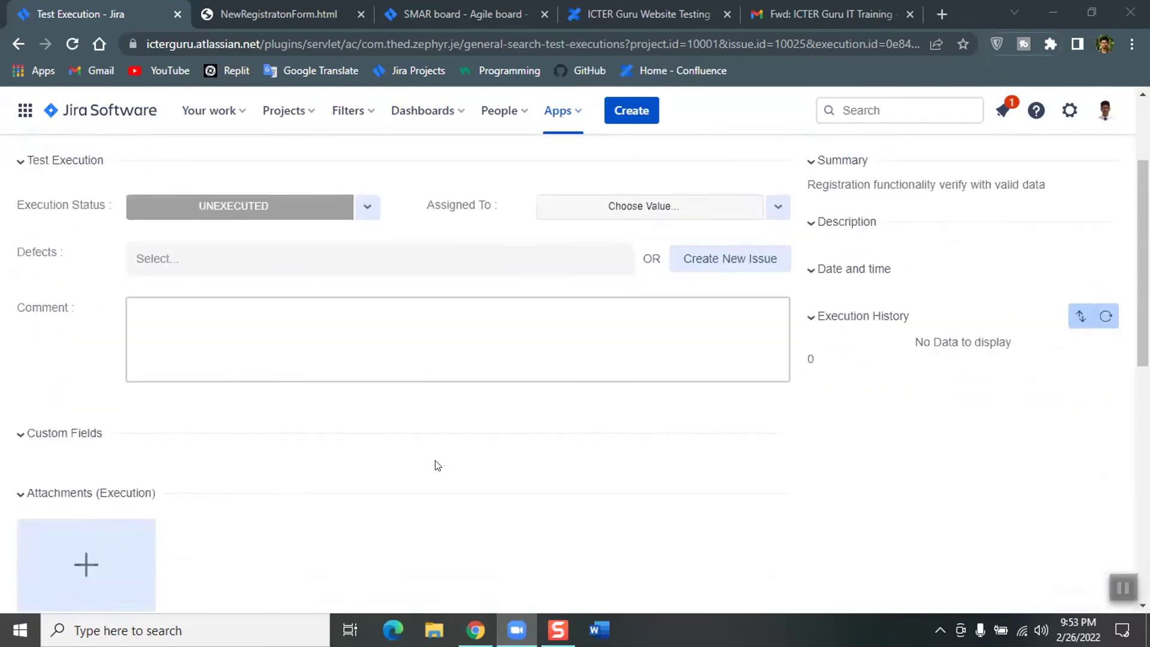
pyautogui.scroll(-3, 183, 442)
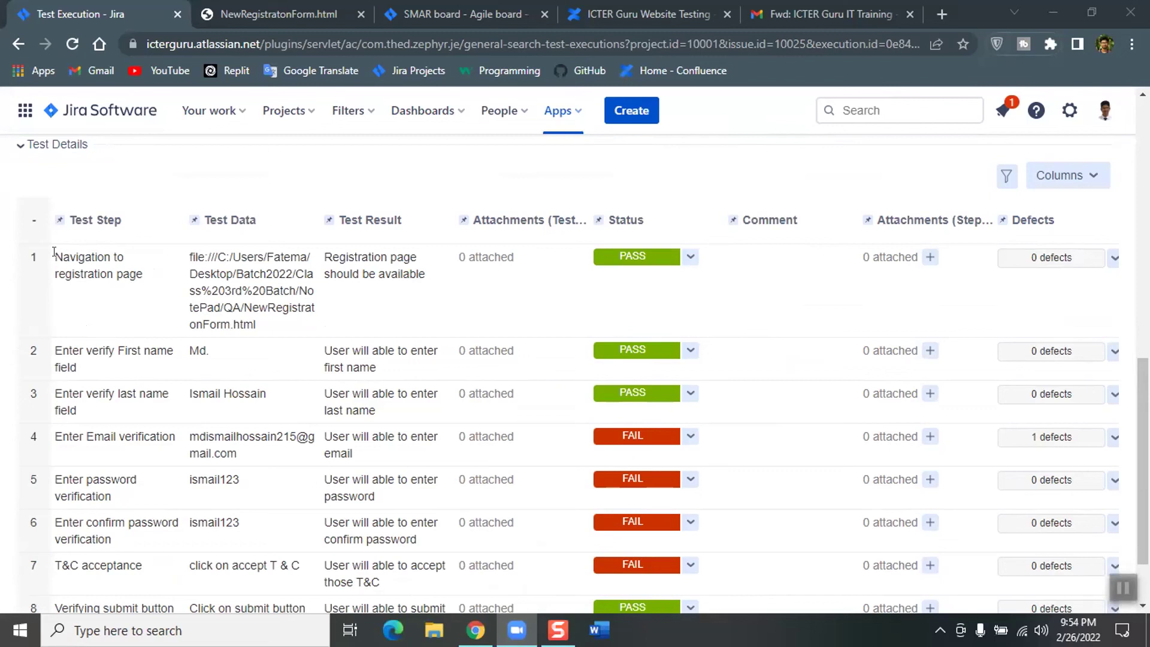
pyautogui.moveTo(58, 252); pyautogui.dragTo(220, 268)
pyautogui.click(221, 267)
pyautogui.moveTo(262, 328); pyautogui.dragTo(190, 254)
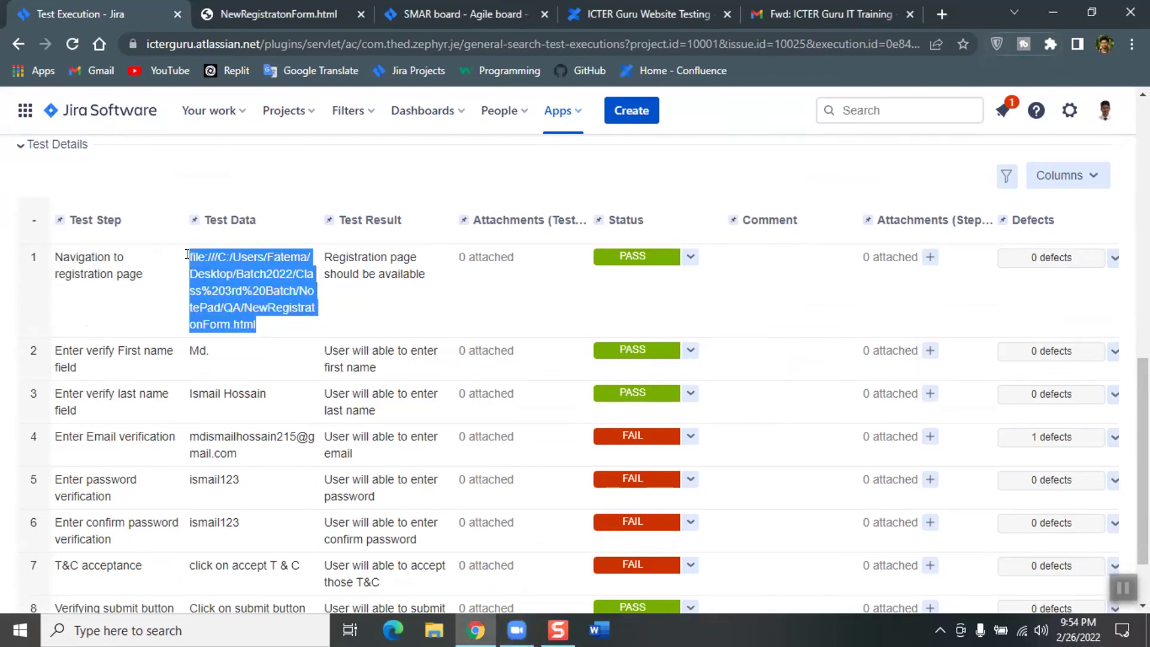
pyautogui.click(224, 289)
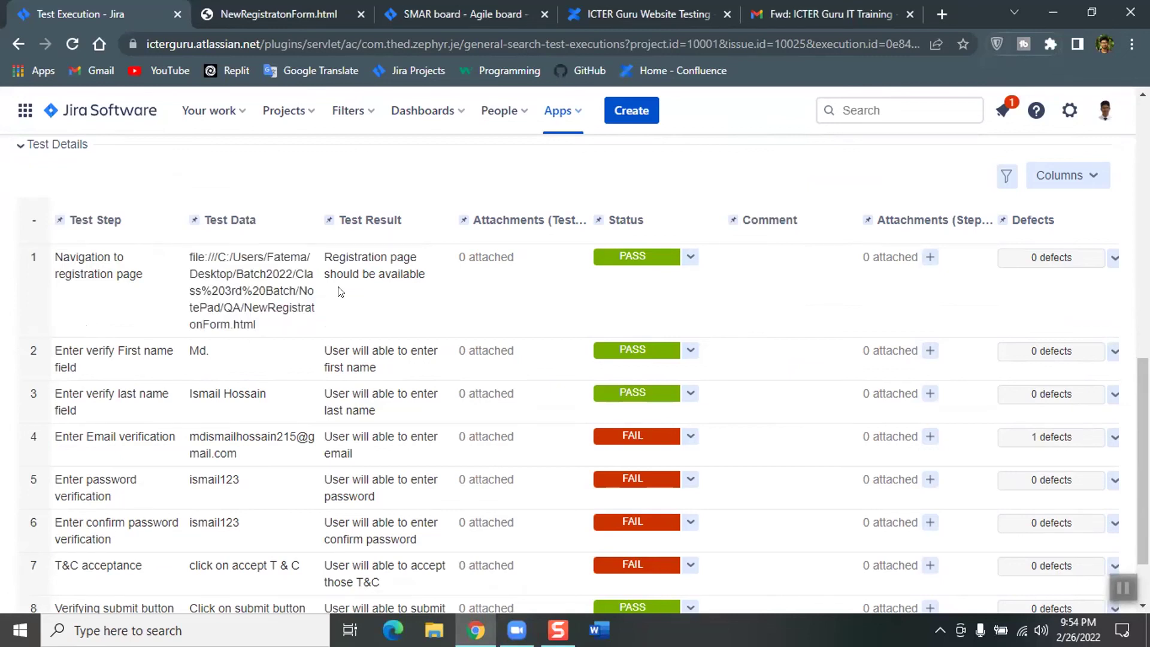
pyautogui.moveTo(425, 277); pyautogui.dragTo(323, 252)
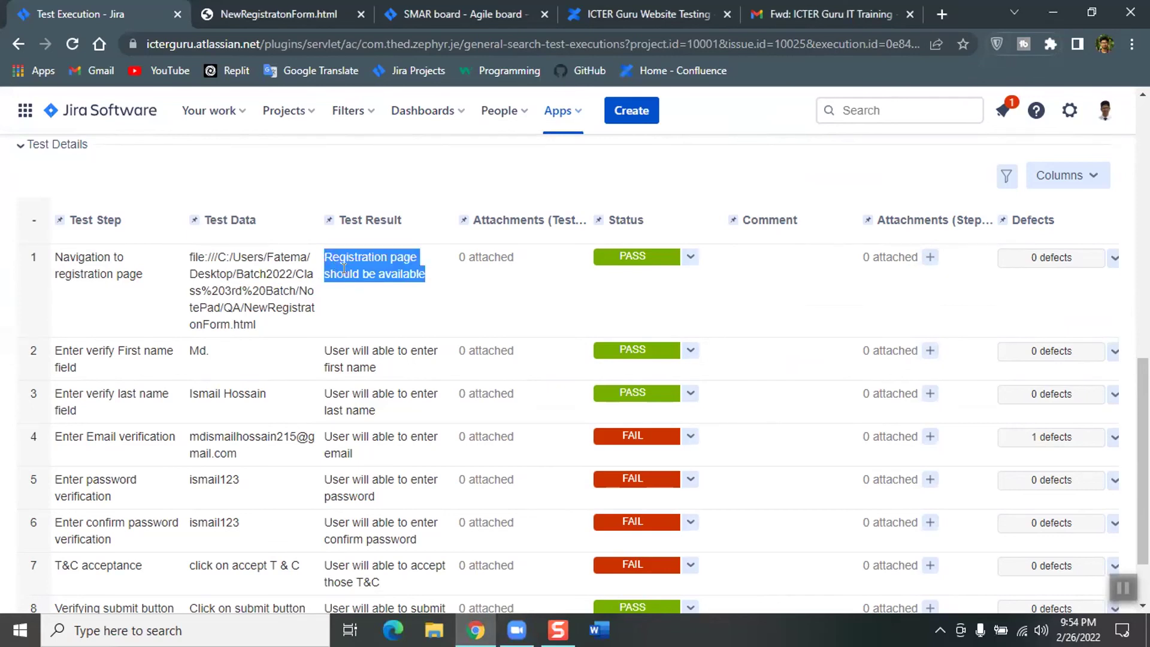
pyautogui.click(345, 270)
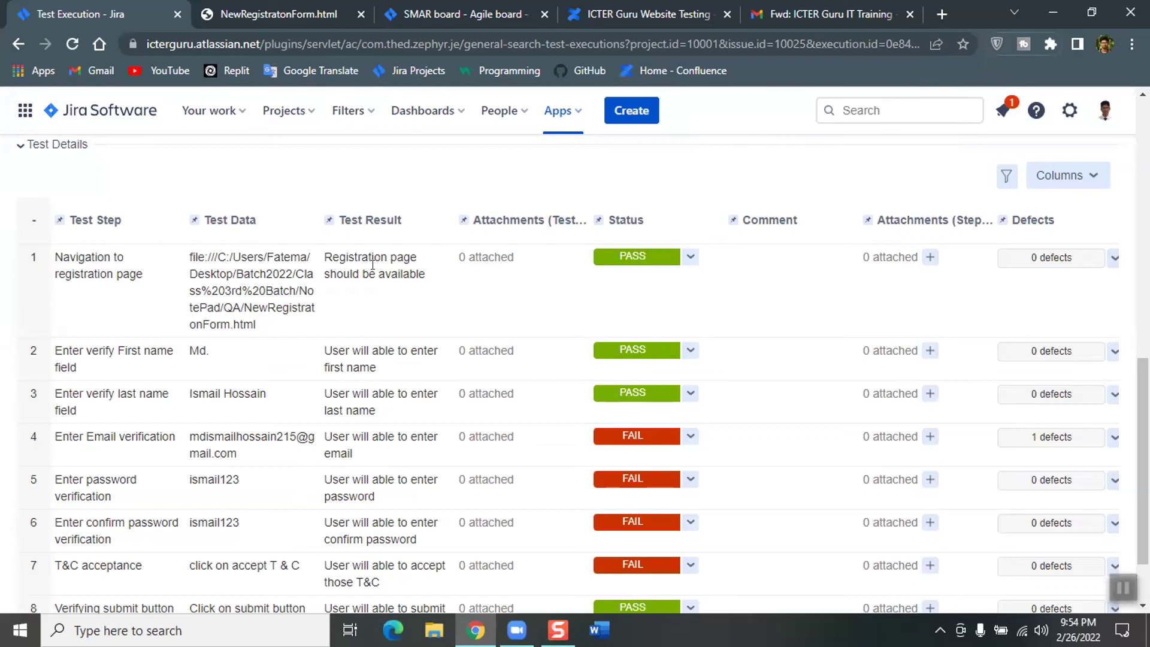
pyautogui.moveTo(426, 275); pyautogui.dragTo(321, 256)
pyautogui.click(362, 253)
pyautogui.click(237, 13)
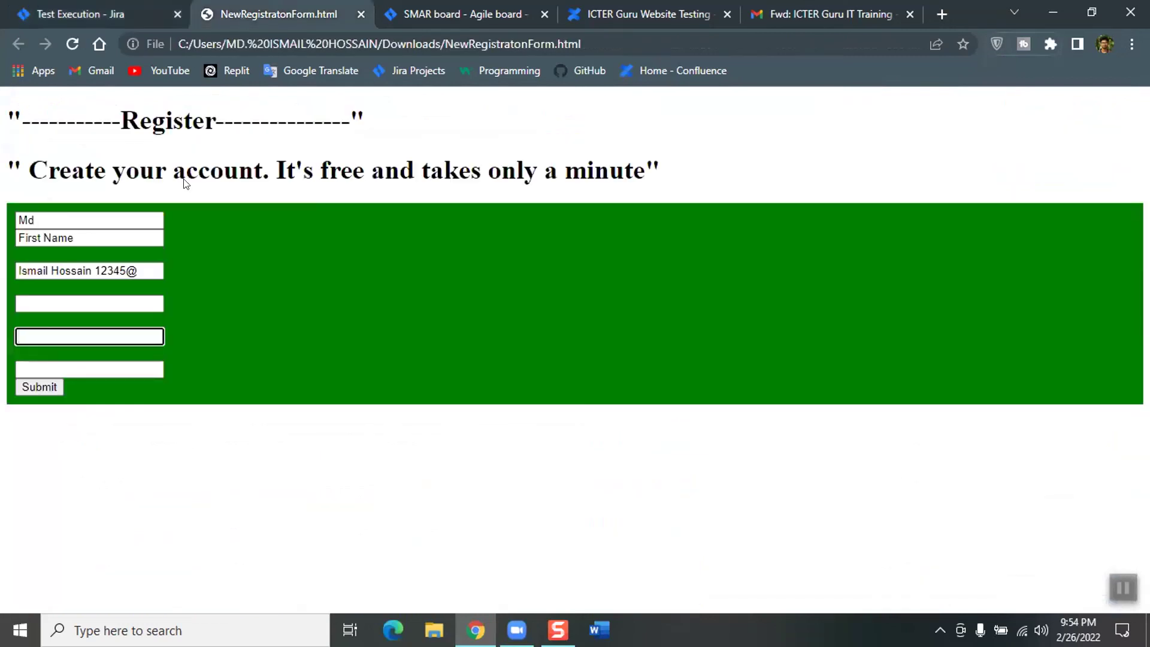
pyautogui.hotkey('ctrl', 'shift', 'Tab')
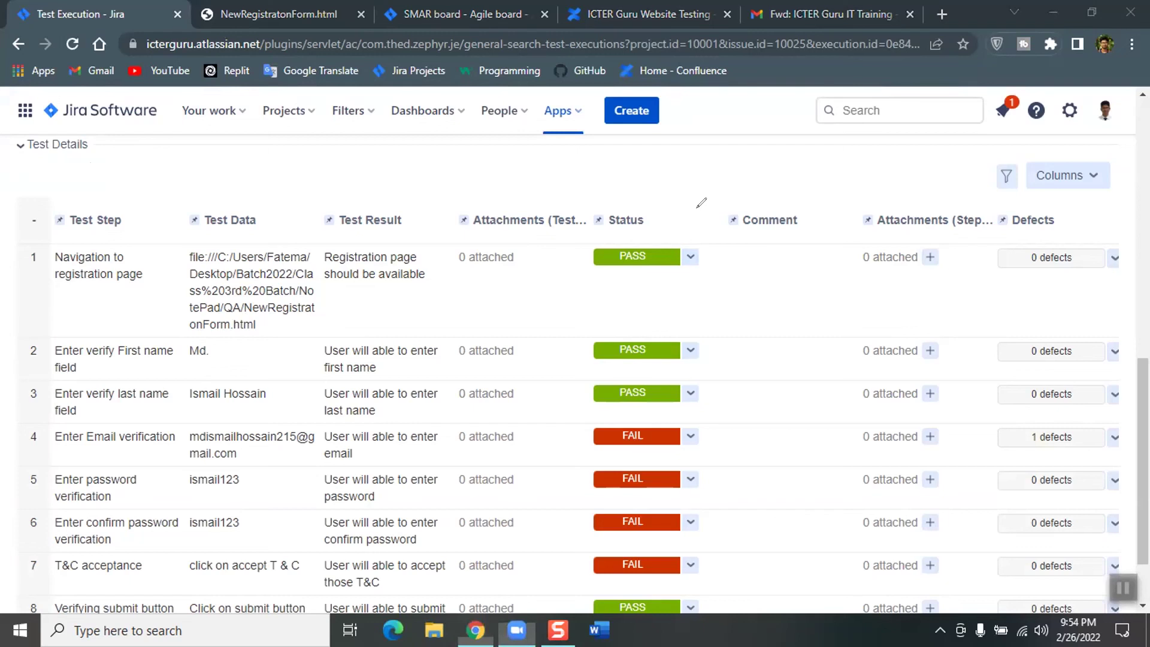
pyautogui.moveTo(700, 236); pyautogui.dragTo(707, 239)
pyautogui.click(689, 256)
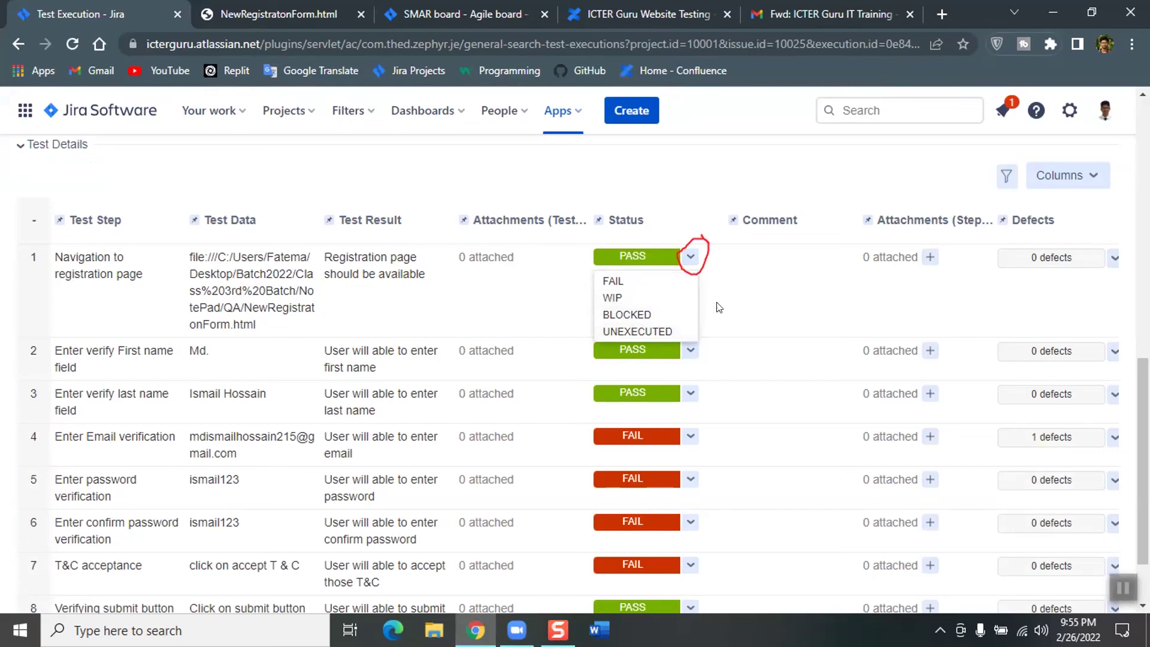
pyautogui.click(713, 191)
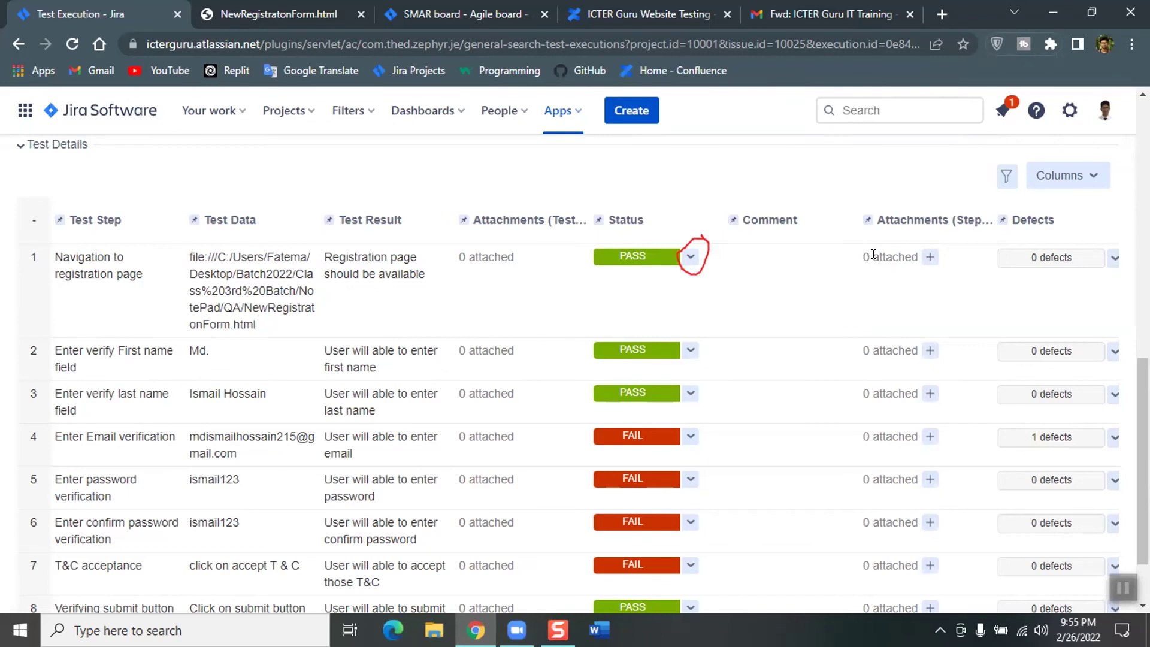
pyautogui.moveTo(1090, 232)
pyautogui.mouseDown()
pyautogui.moveTo(1037, 234)
pyautogui.moveTo(1030, 286)
pyautogui.moveTo(1093, 270)
pyautogui.moveTo(1090, 232)
pyautogui.mouseUp()
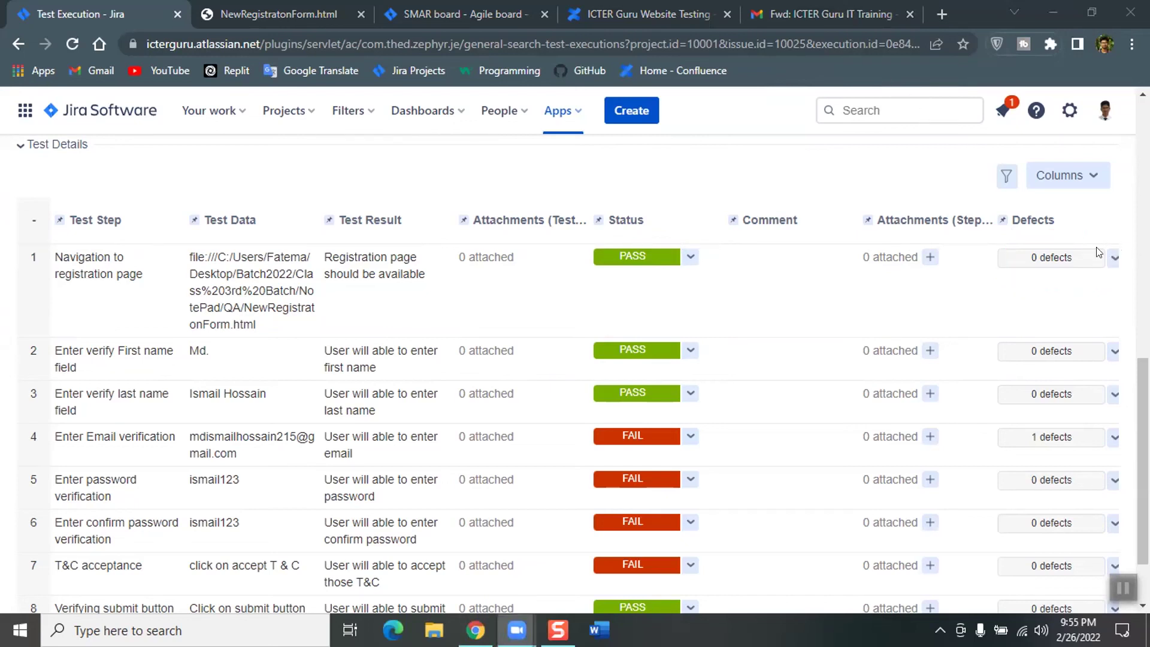
pyautogui.click(1113, 260)
pyautogui.click(1040, 302)
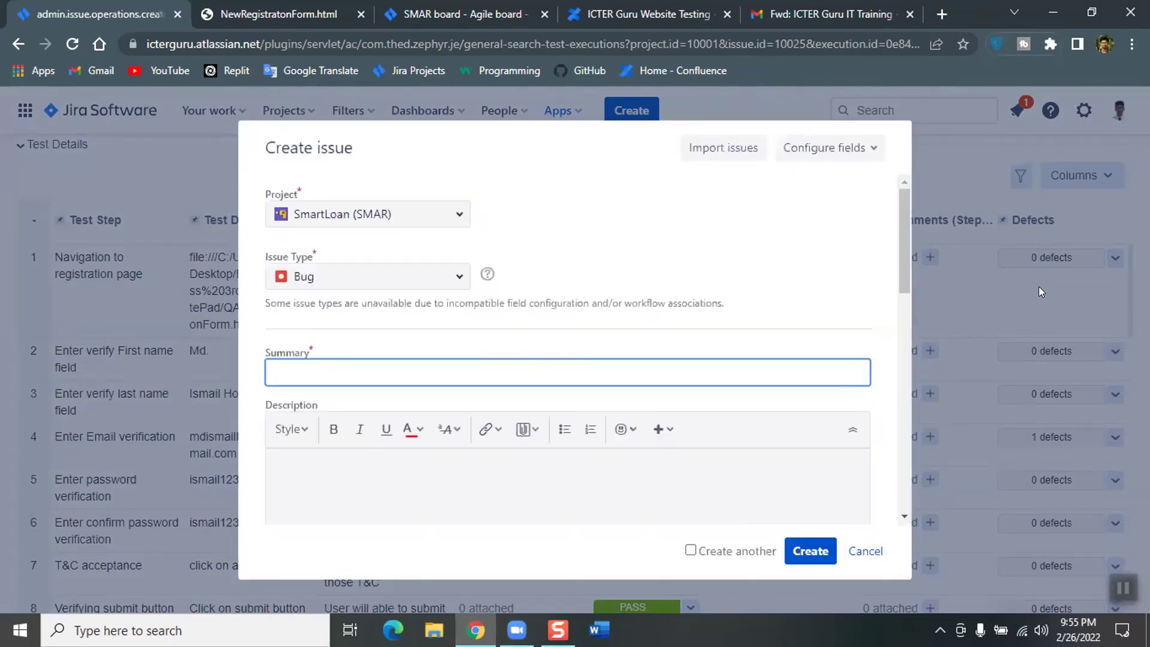
pyautogui.click(310, 406)
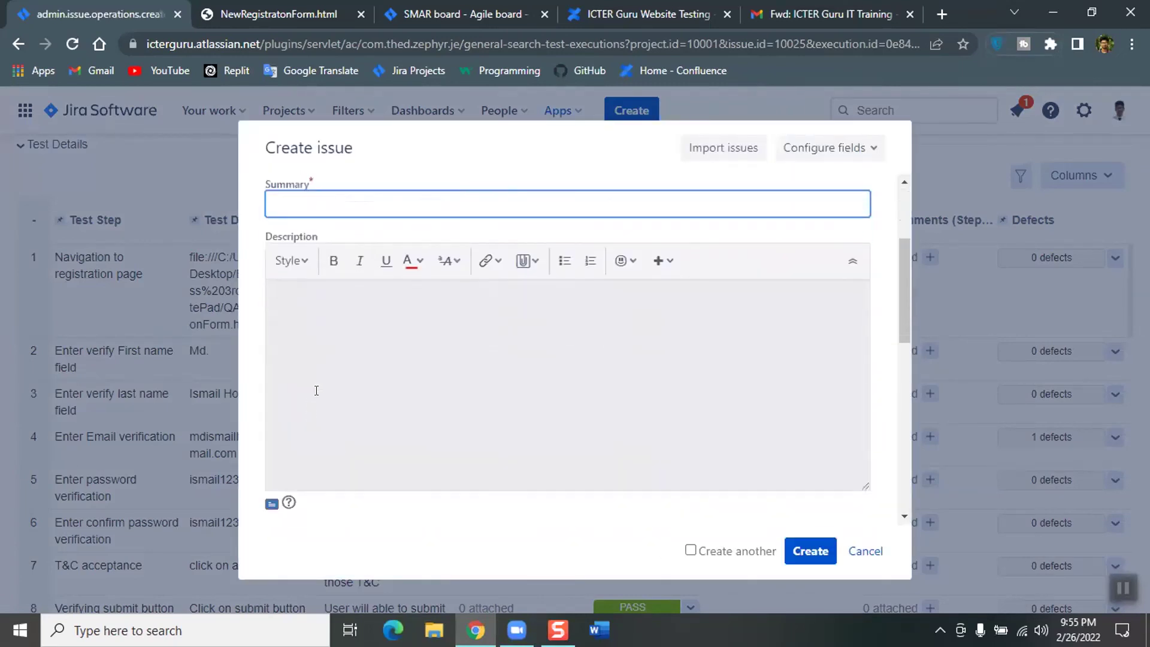
pyautogui.scroll(-5, 449, 376)
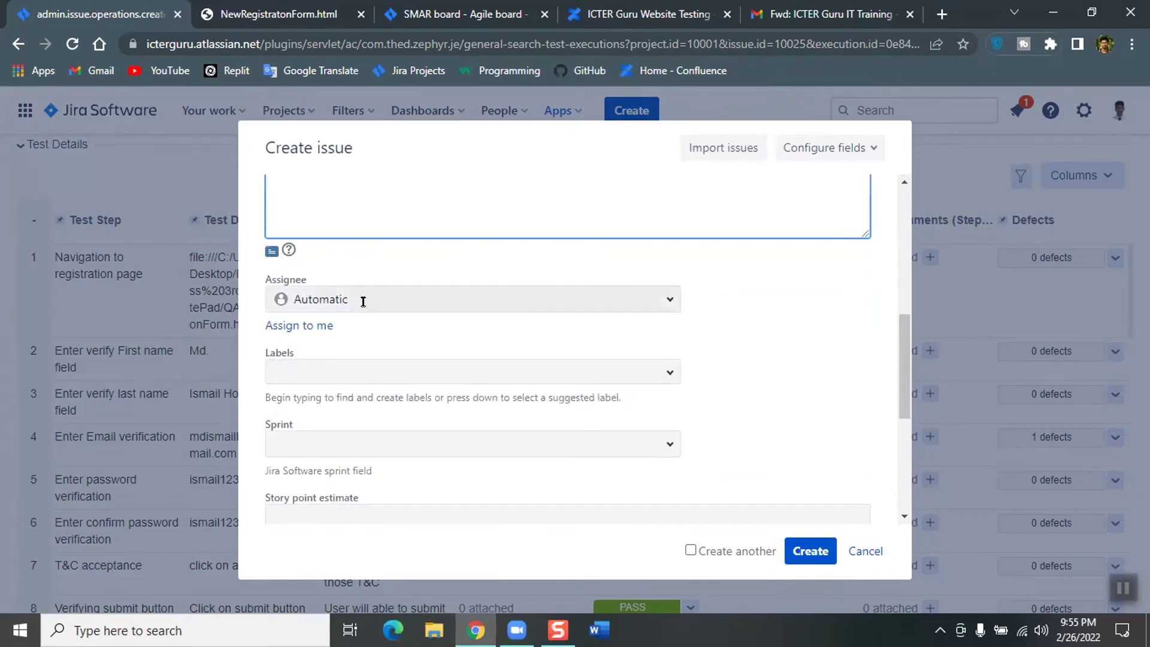
pyautogui.scroll(5, 367, 318)
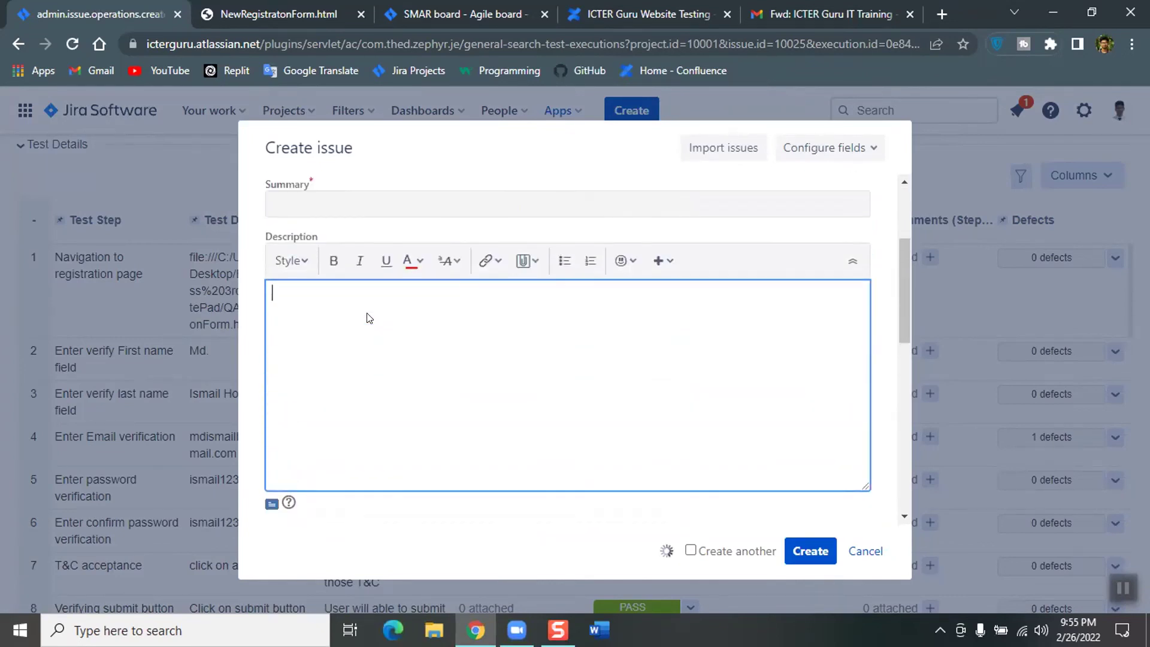
pyautogui.scroll(-3, 385, 324)
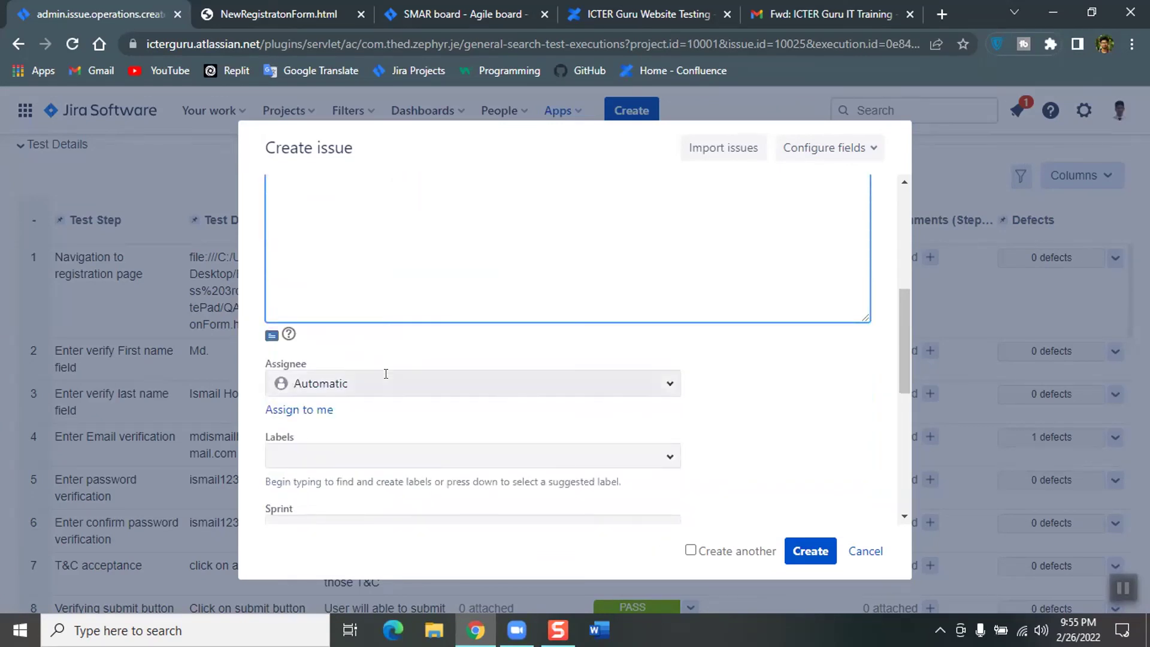
pyautogui.click(865, 551)
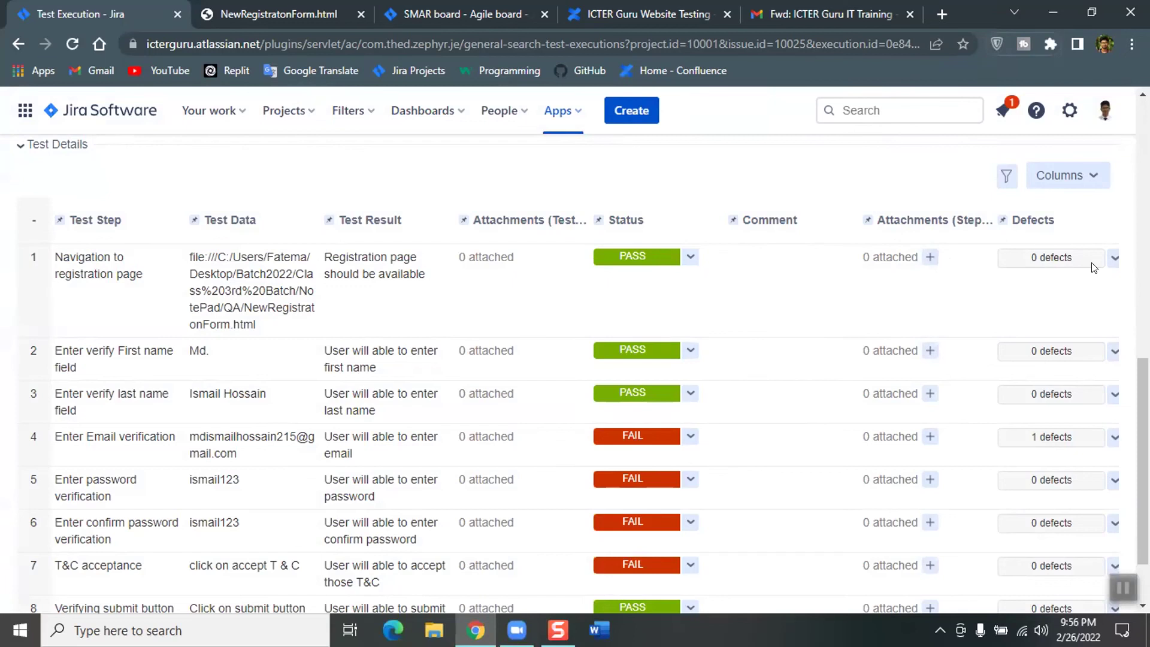
pyautogui.click(1113, 264)
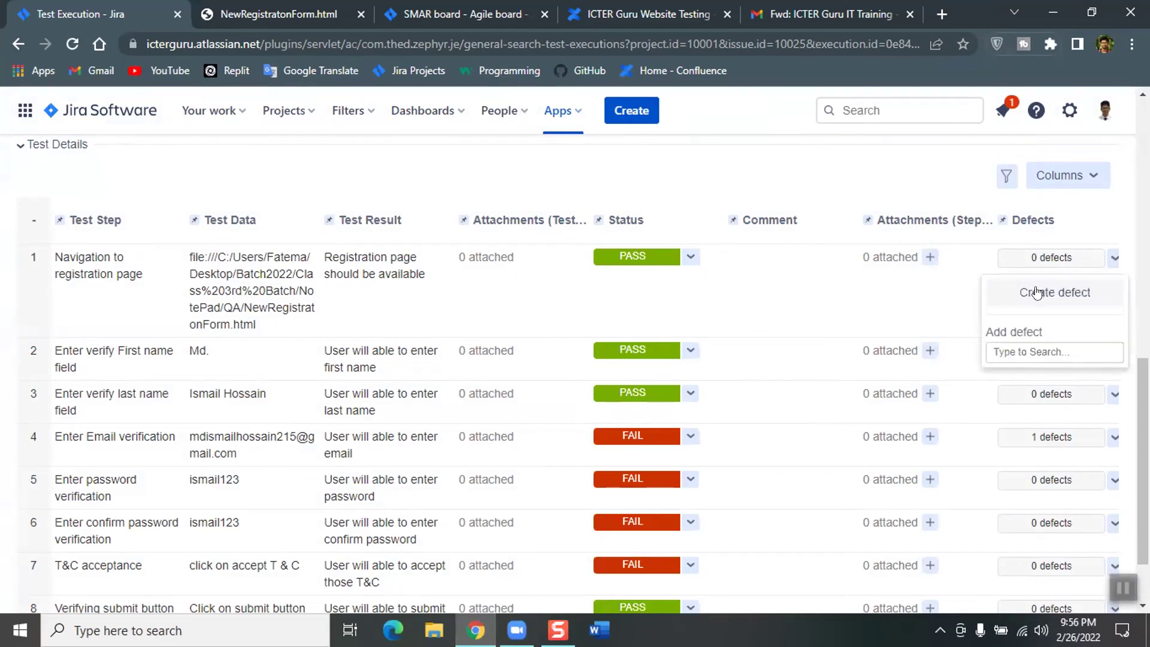
pyautogui.click(1057, 293)
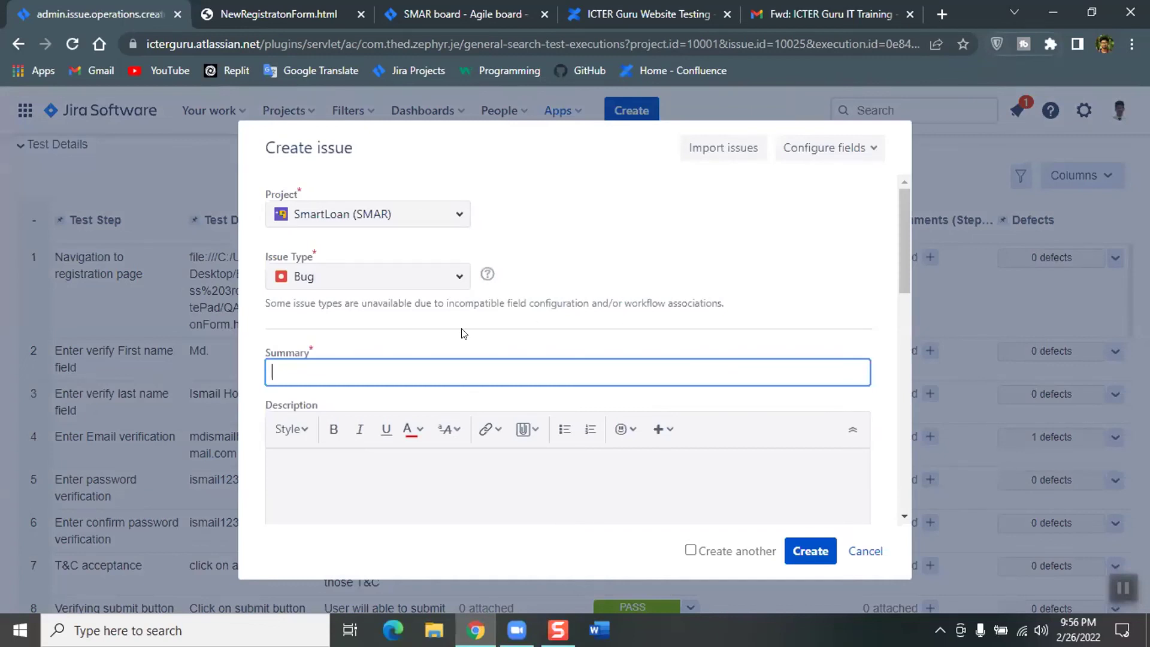
pyautogui.scroll(-3, 461, 330)
pyautogui.scroll(-3, 458, 324)
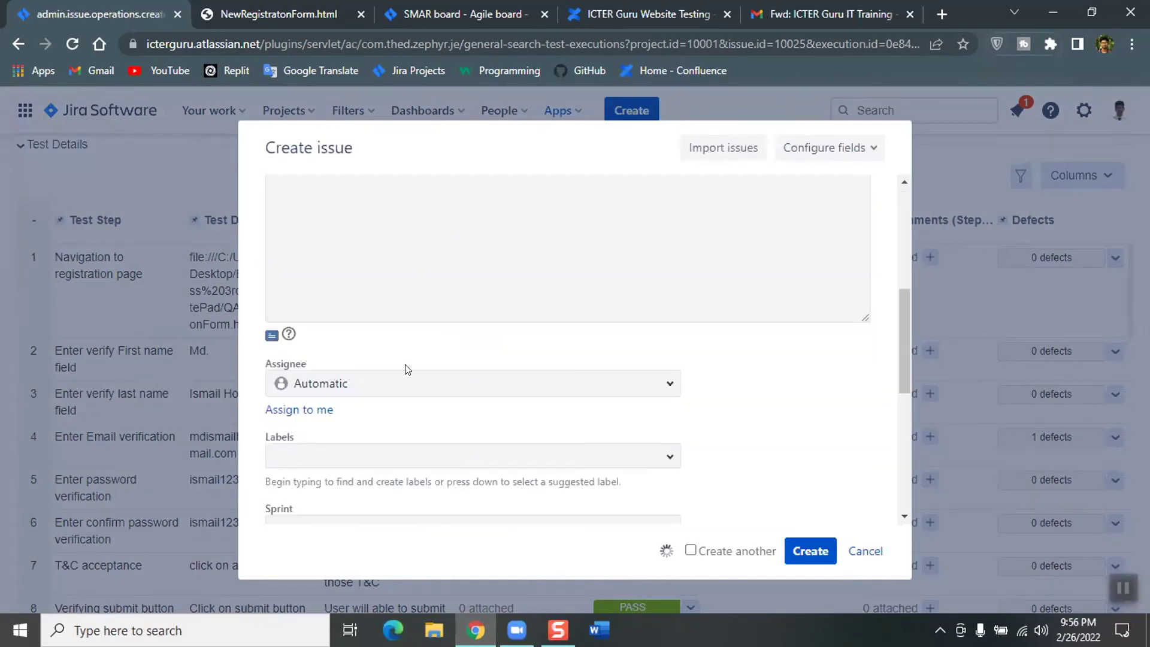
pyautogui.click(671, 388)
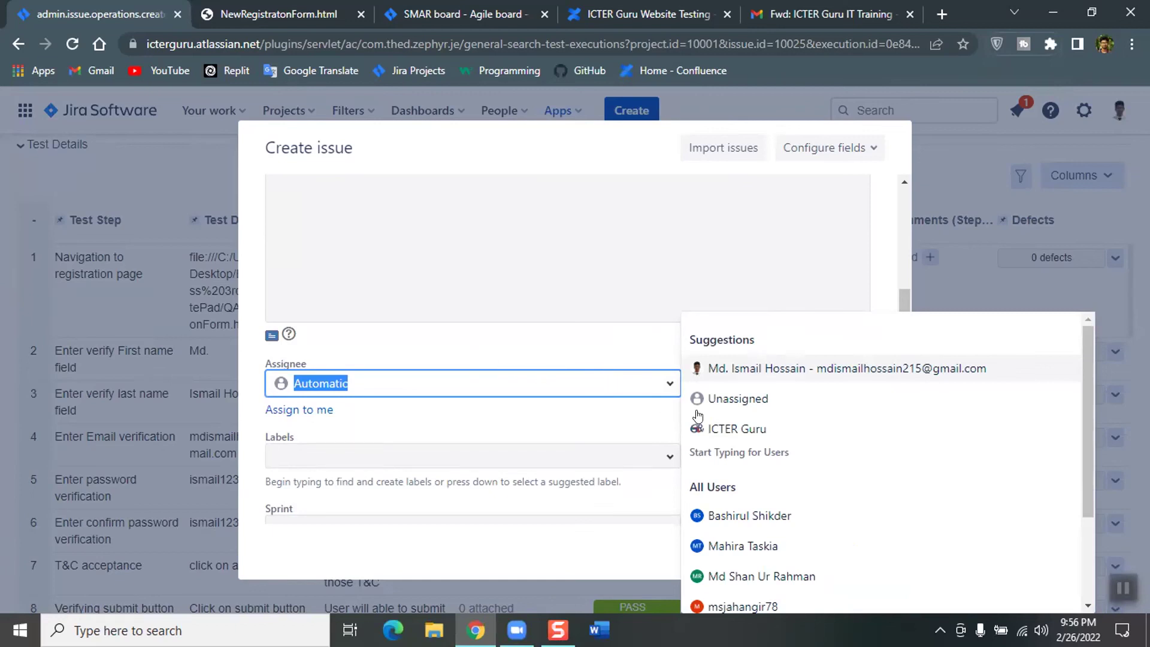
pyautogui.click(720, 430)
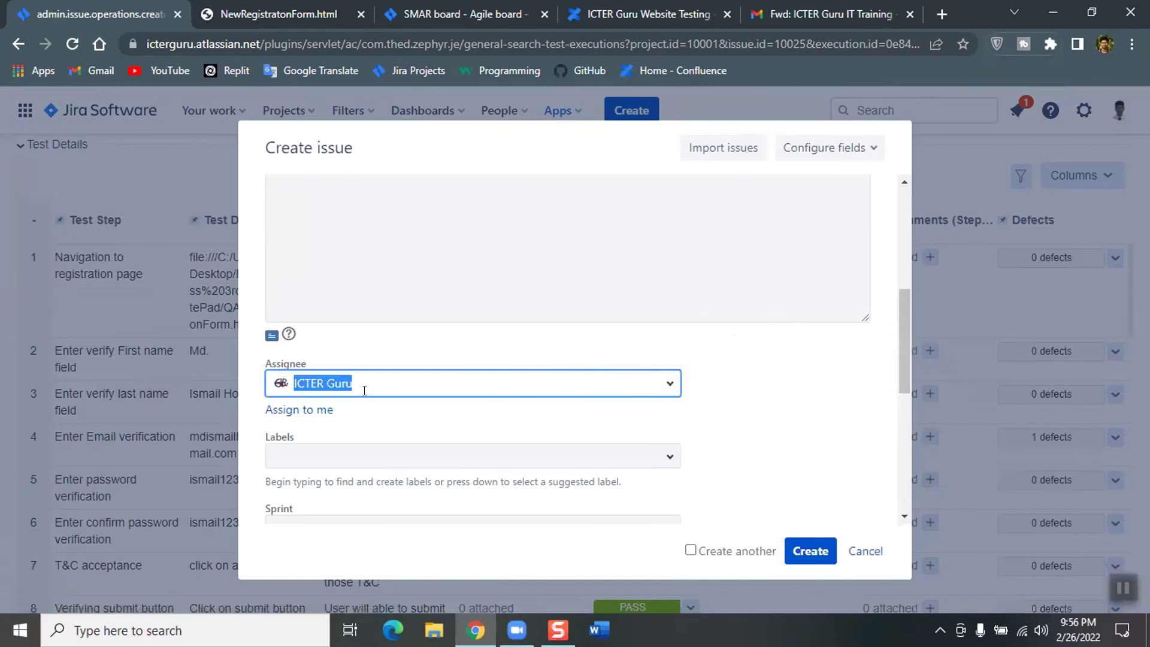
pyautogui.click(773, 391)
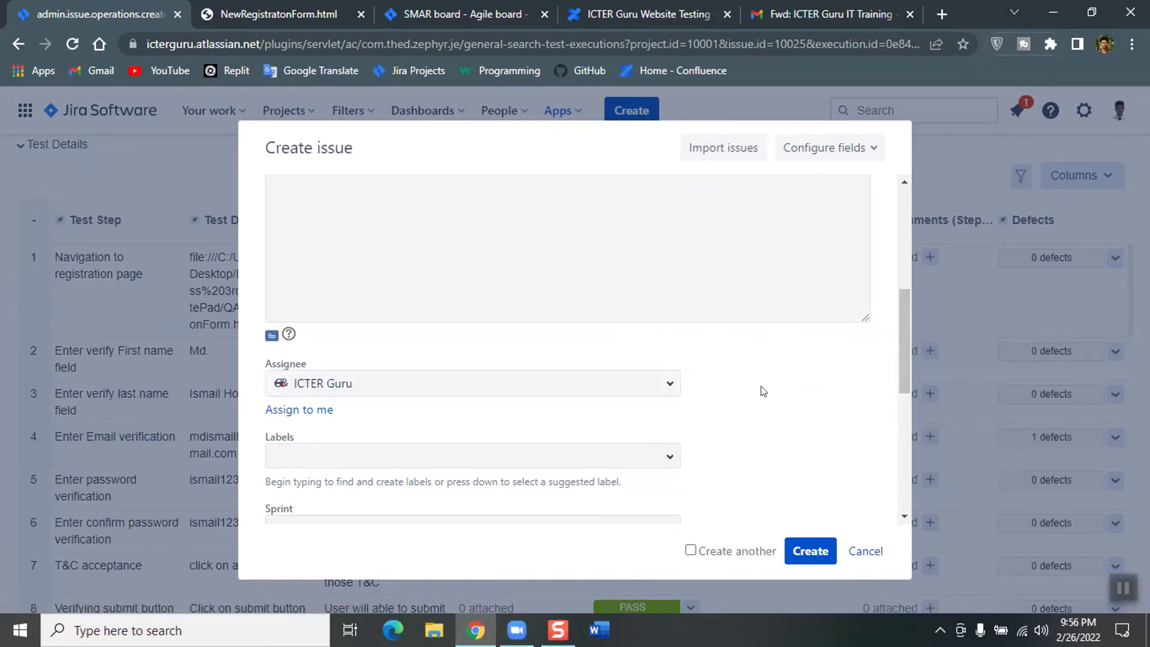
pyautogui.scroll(-3, 749, 390)
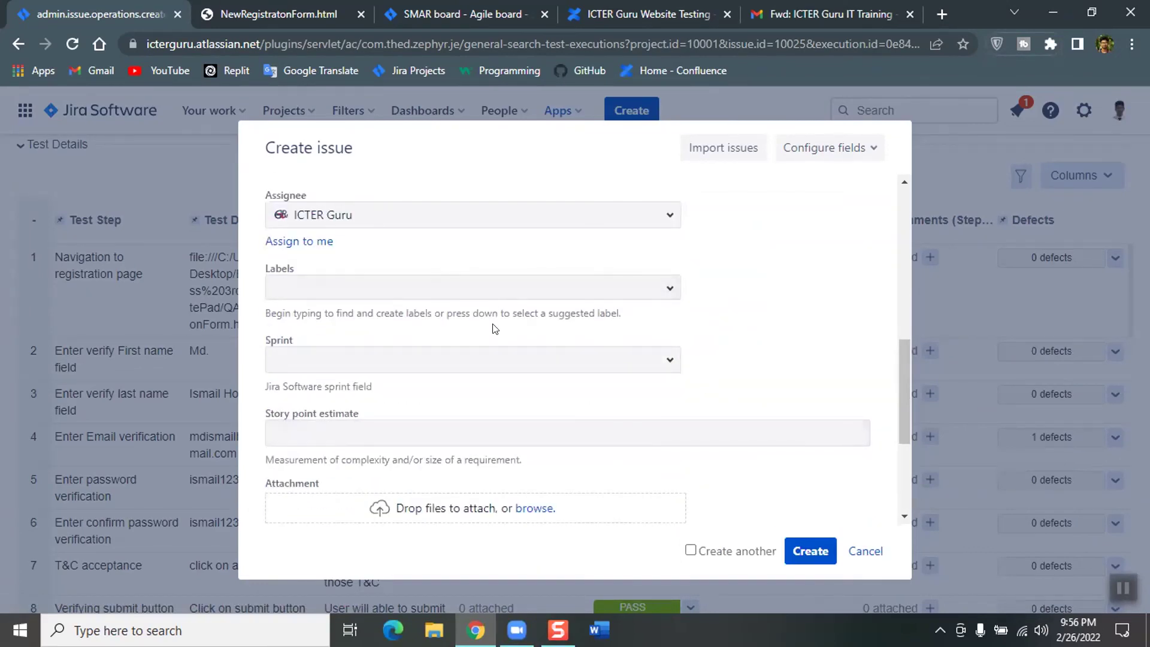
pyautogui.click(413, 363)
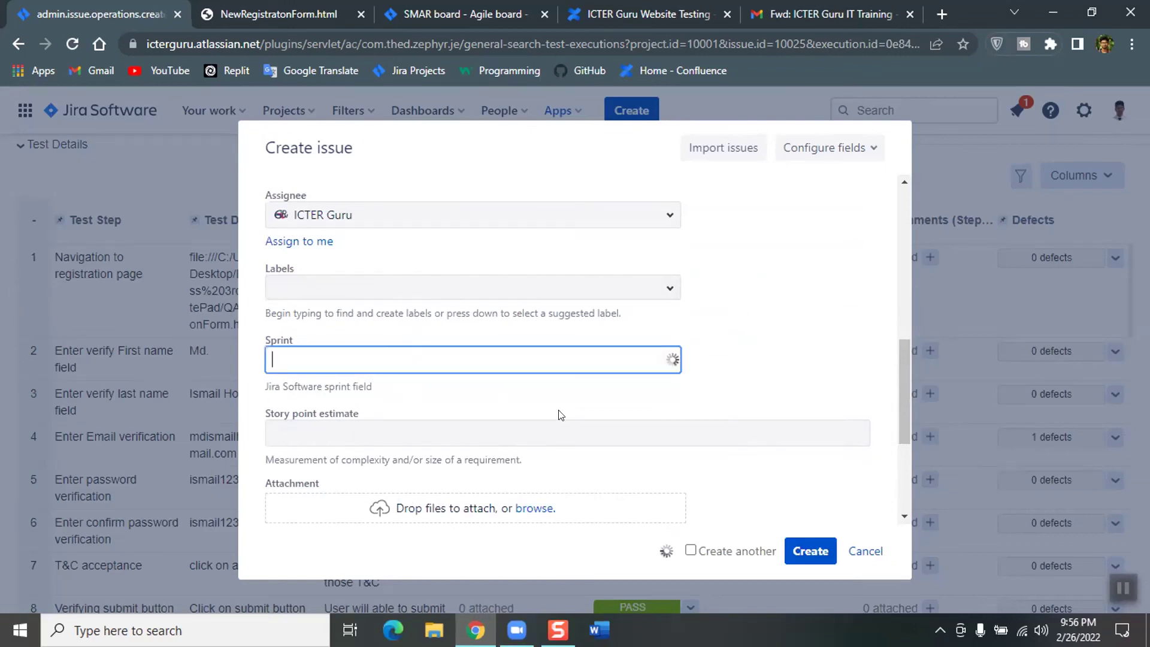
pyautogui.click(860, 553)
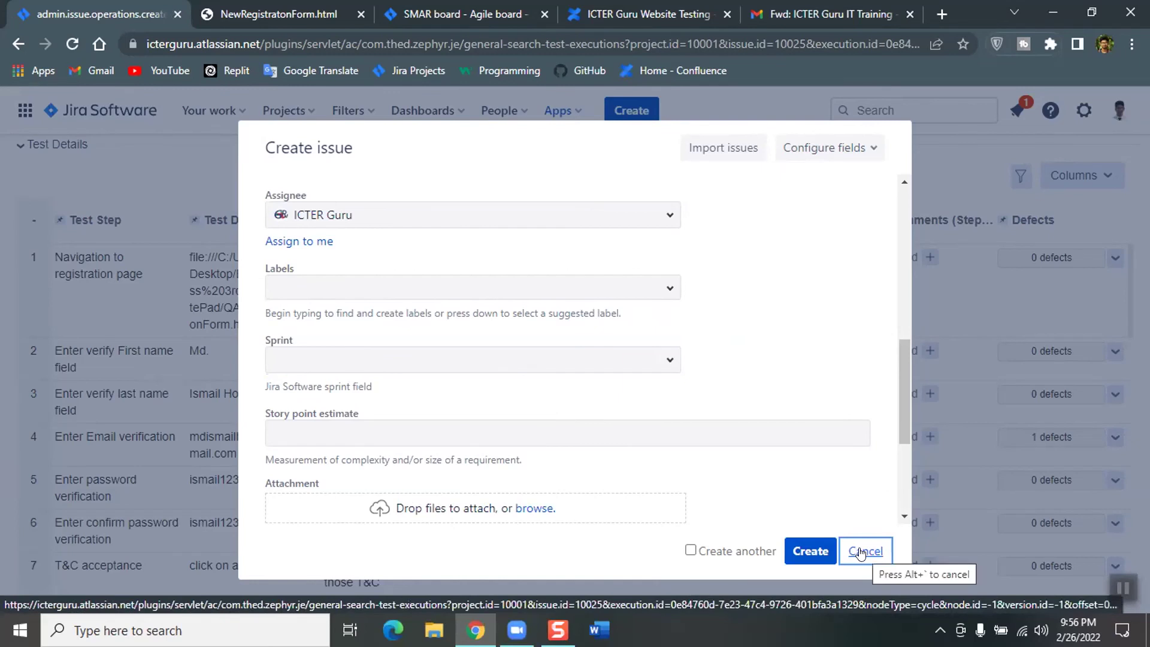
pyautogui.click(860, 551)
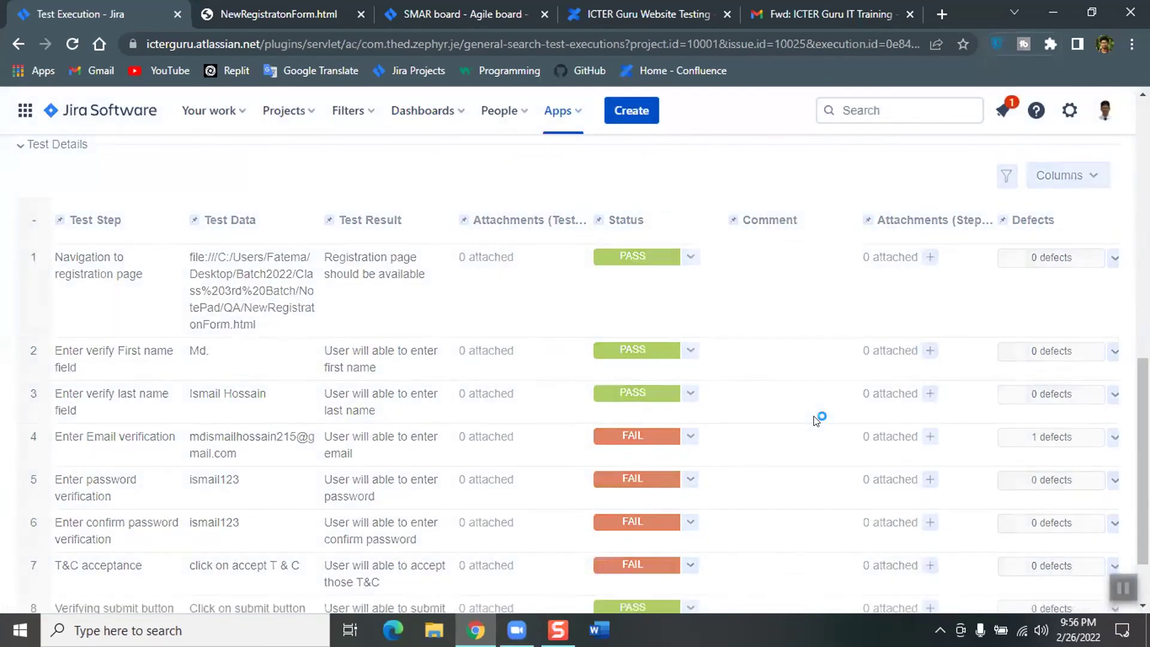
pyautogui.scroll(-2, 817, 421)
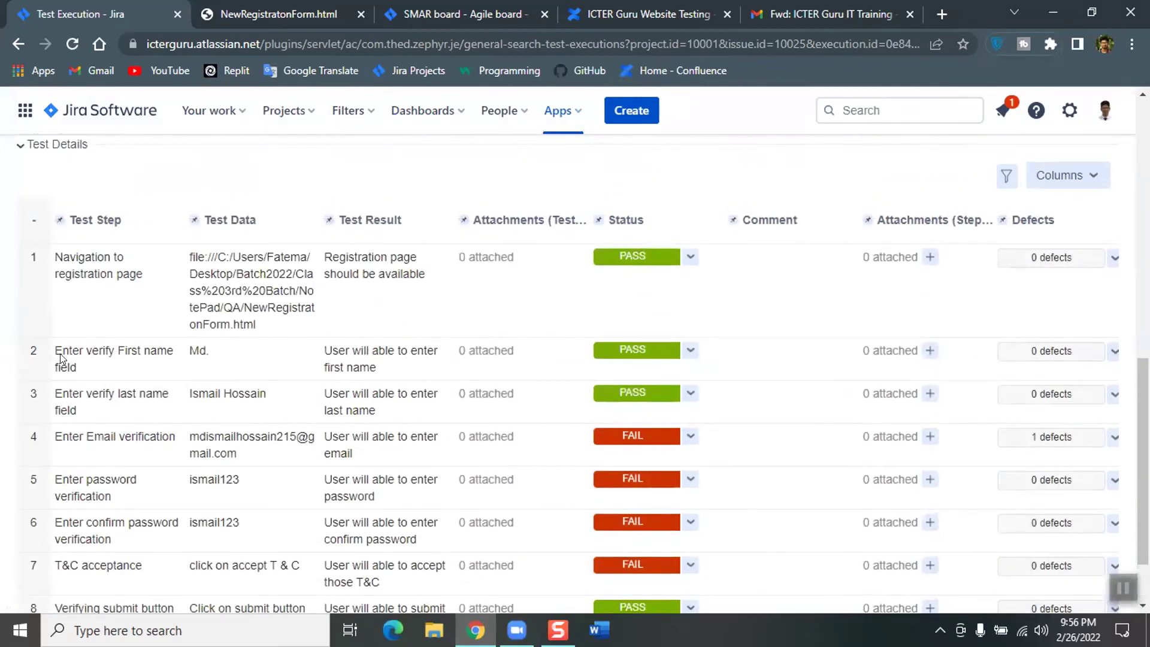
pyautogui.scroll(-1, 60, 354)
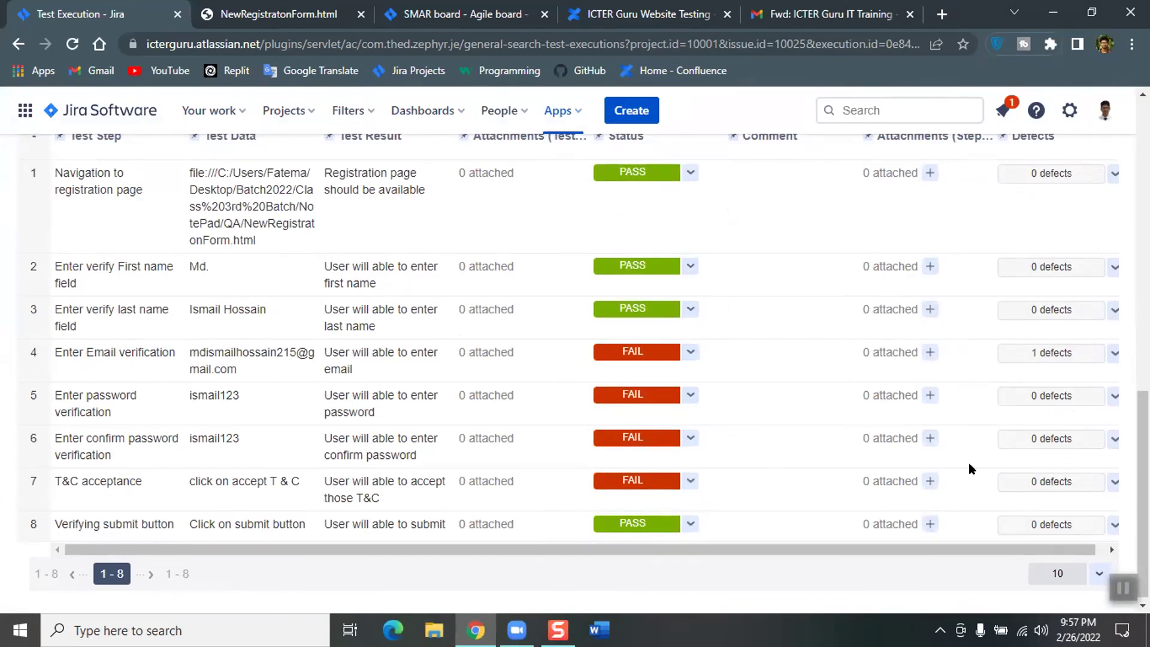
pyautogui.scroll(-1, 585, 470)
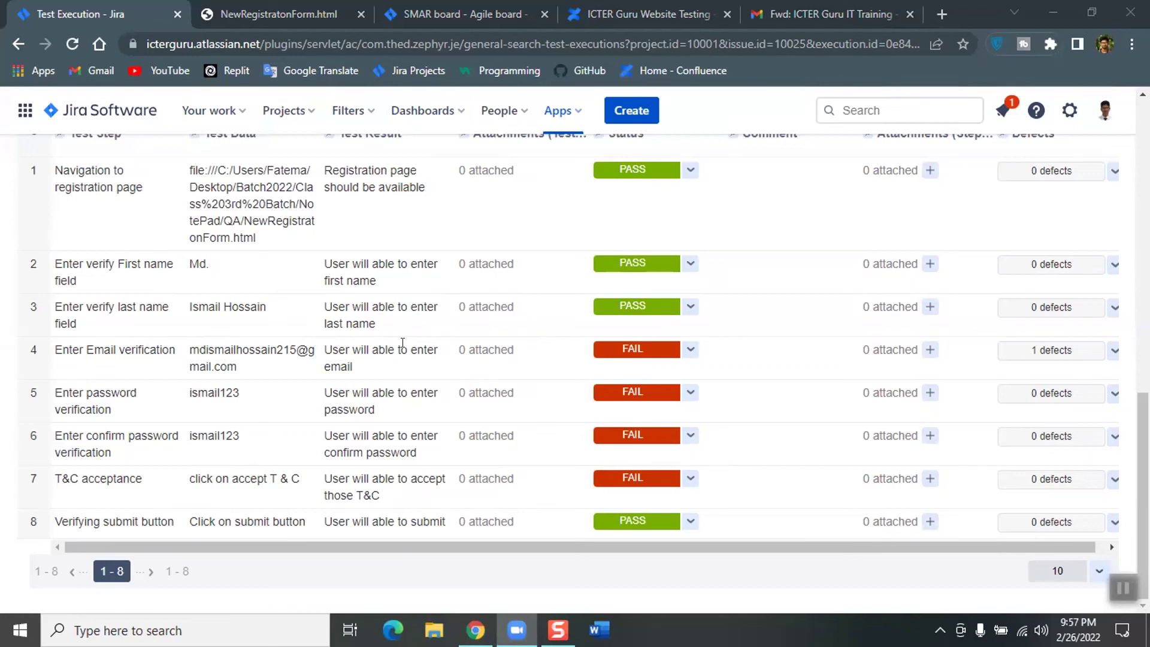
pyautogui.moveTo(51, 349); pyautogui.dragTo(1006, 222)
pyautogui.click(1005, 223)
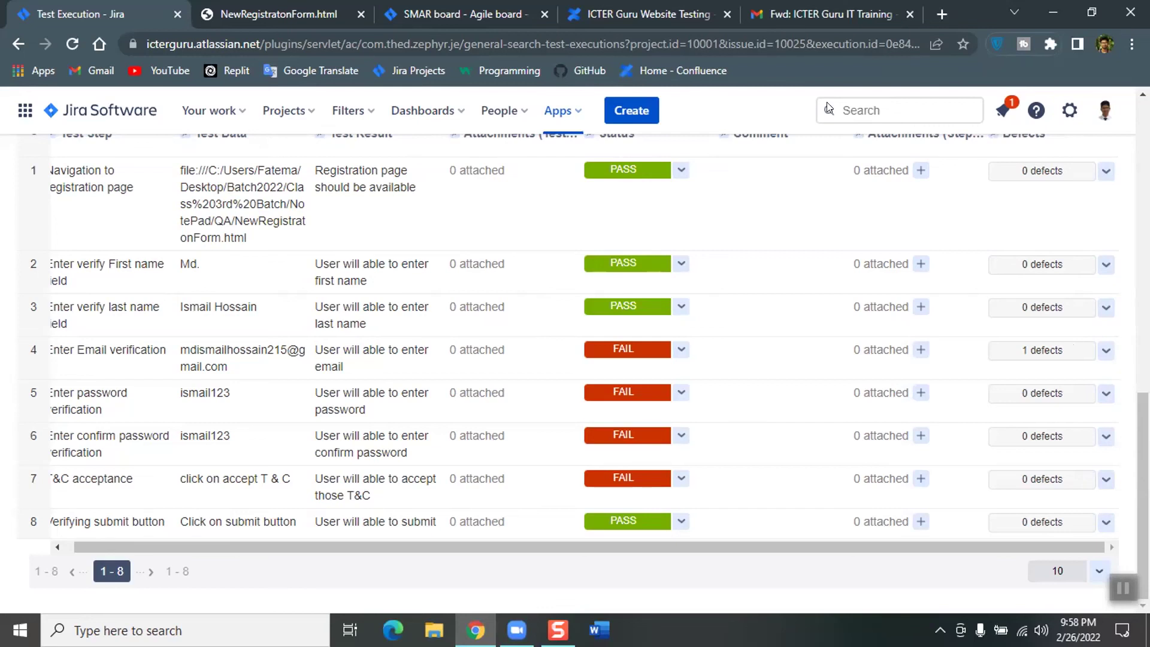
# Open the Gmail registration form attachment and review the form page
pyautogui.click(288, 9)
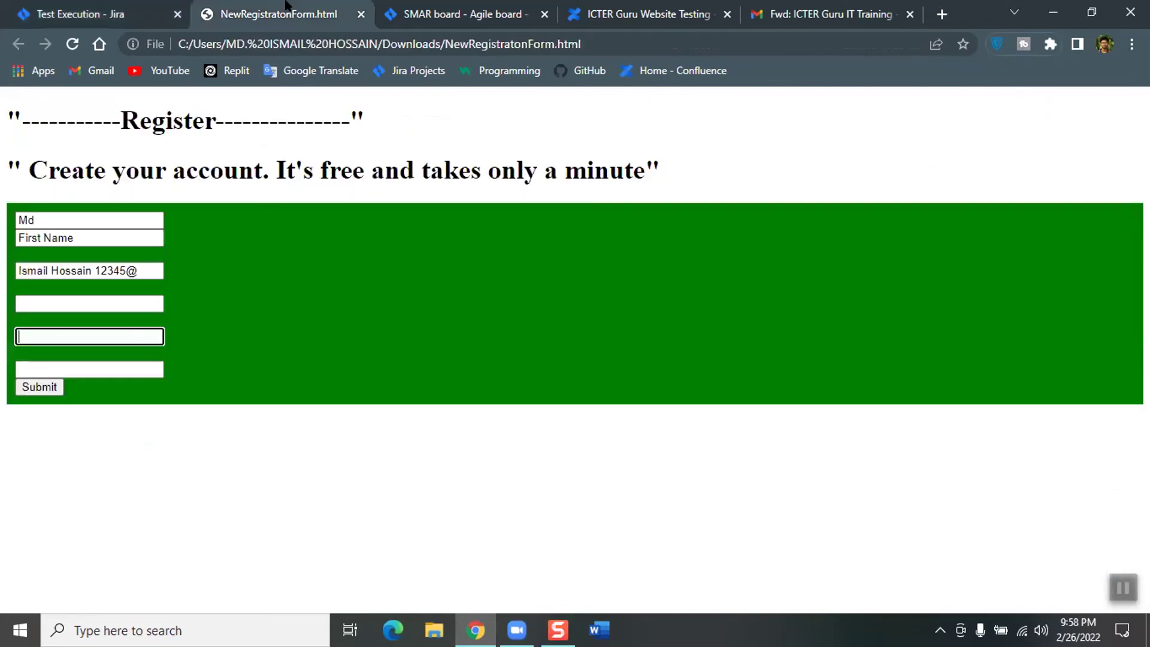
pyautogui.click(809, 8)
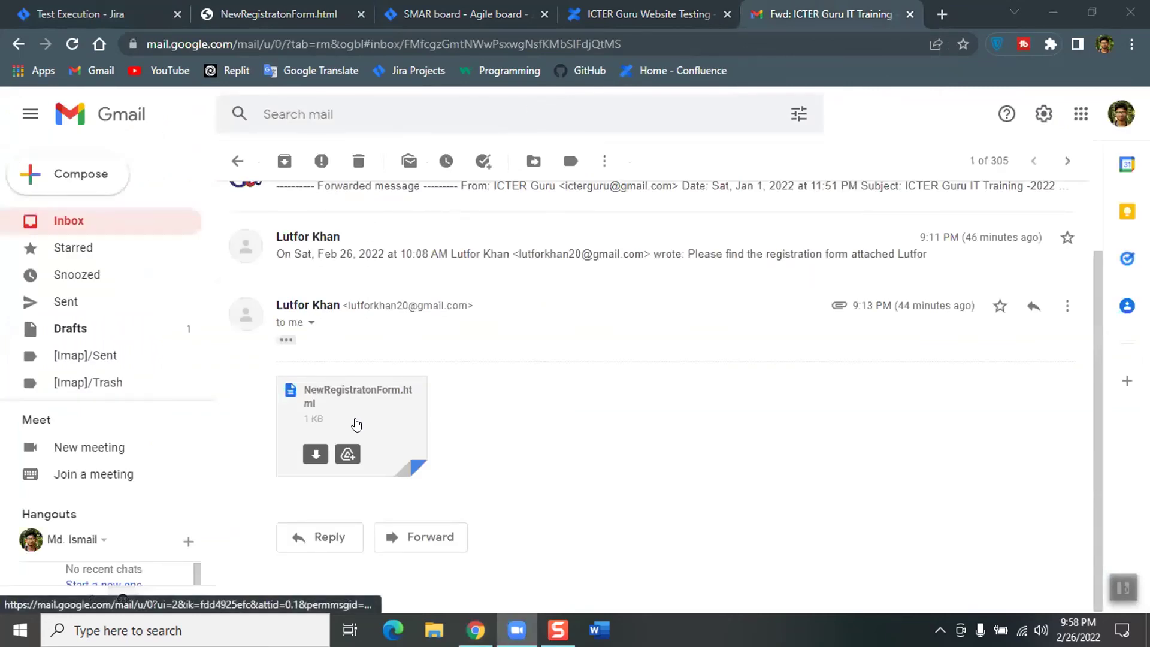
pyautogui.click(372, 411)
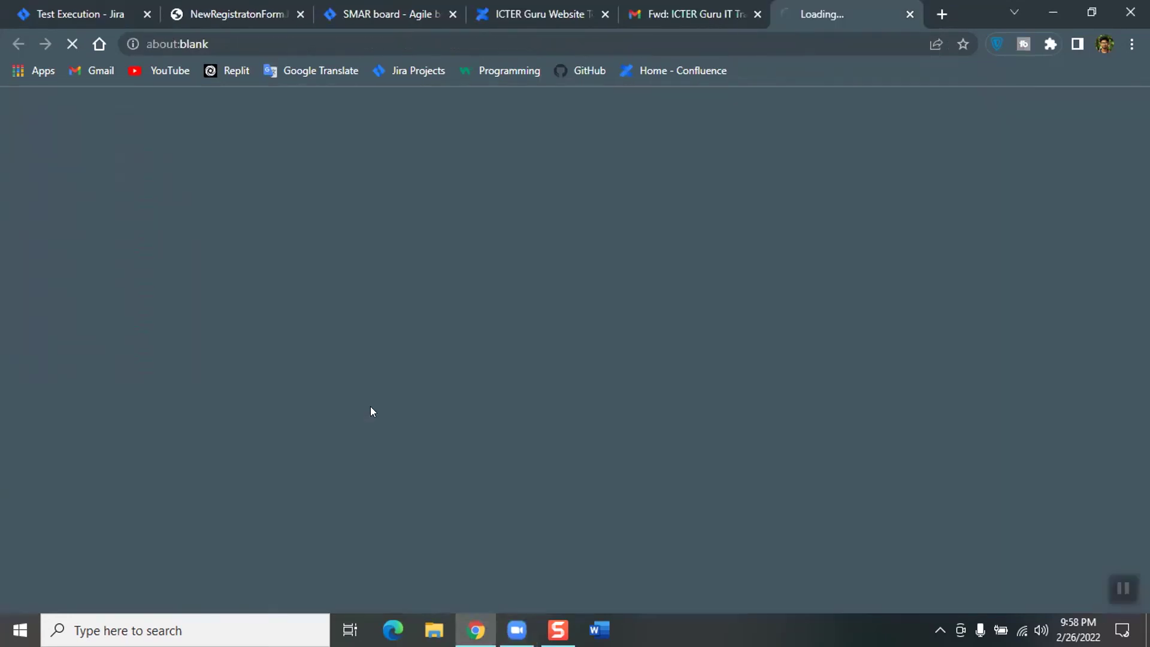
pyautogui.click(273, 8)
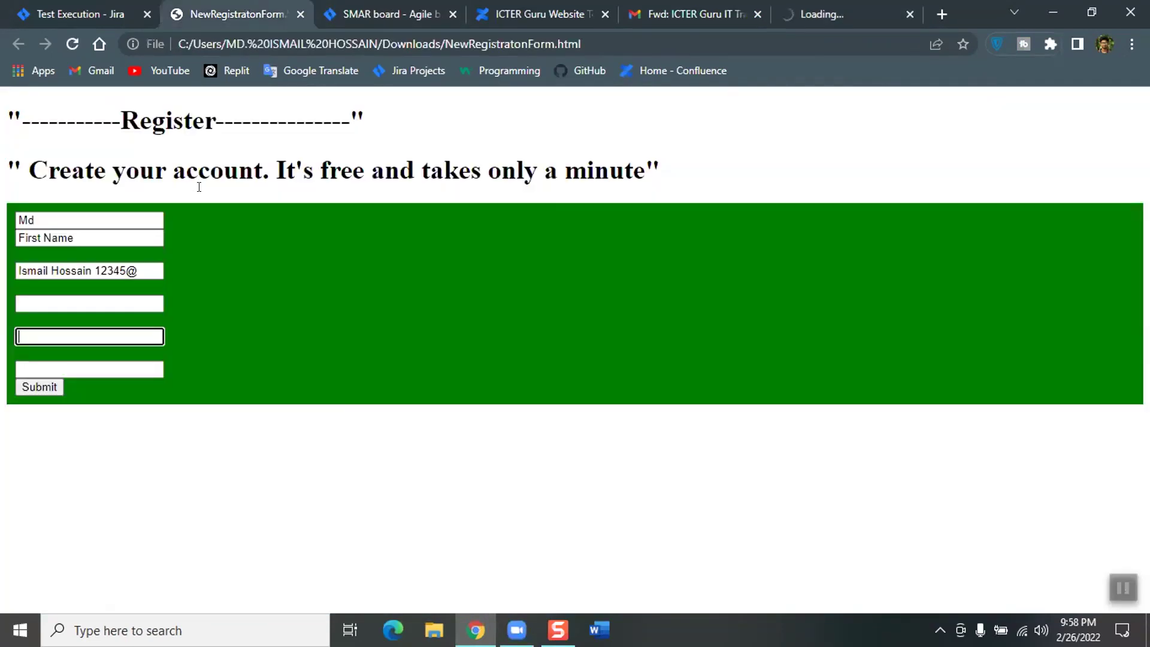
pyautogui.click(223, 272)
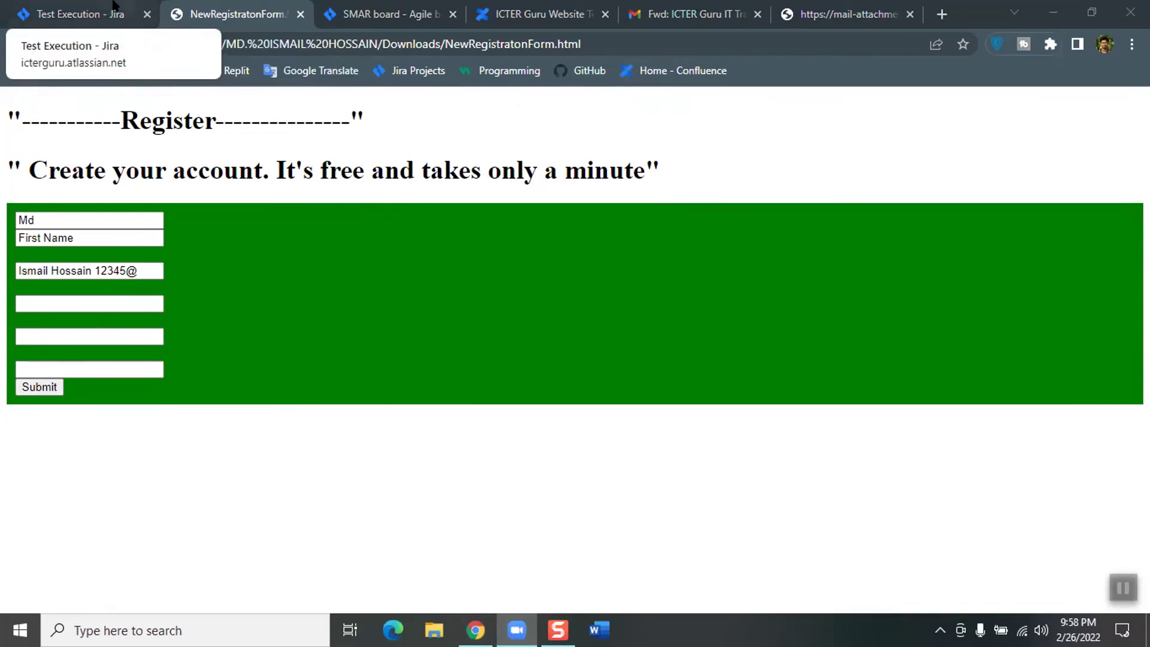
# Check the Jira execution tab, close the NewRegistratonForm tab, and return to Gmail
pyautogui.click(84, 13)
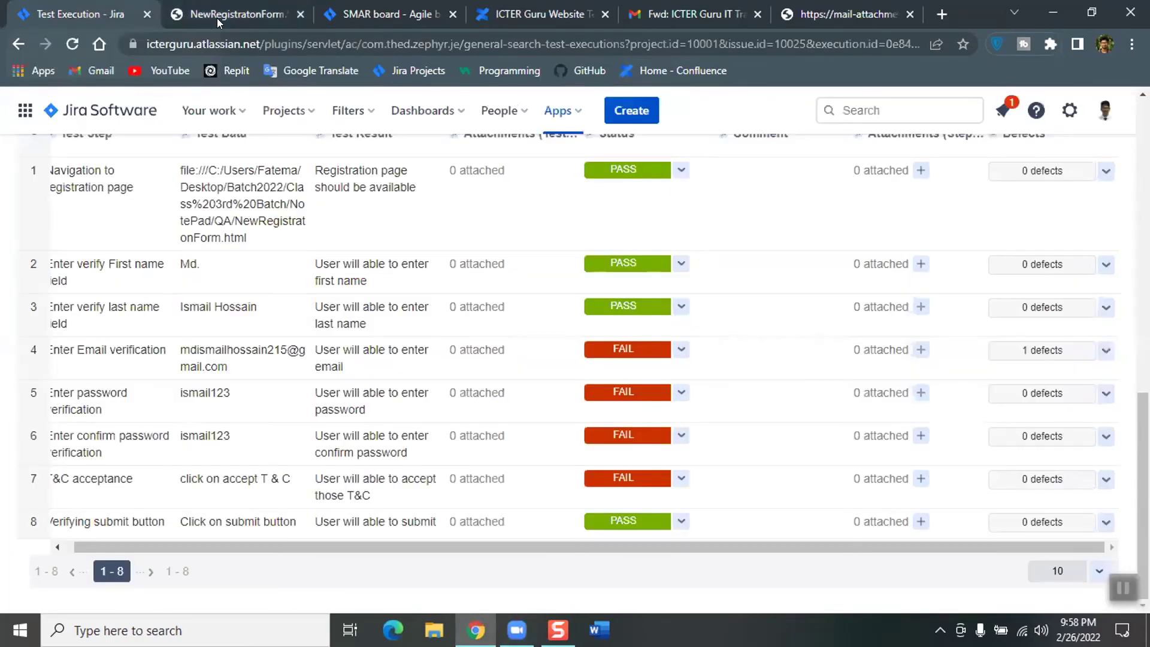
pyautogui.click(300, 13)
pyautogui.click(569, 14)
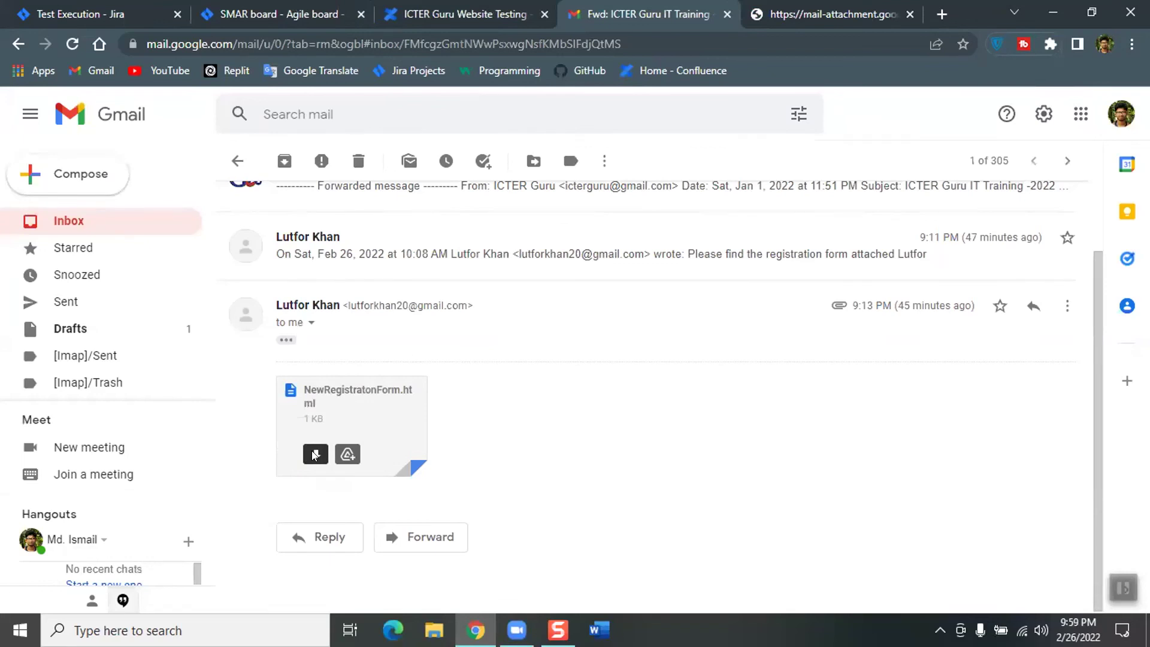
# Download the registration form attachment again and open the new copy as the second tab
pyautogui.click(315, 455)
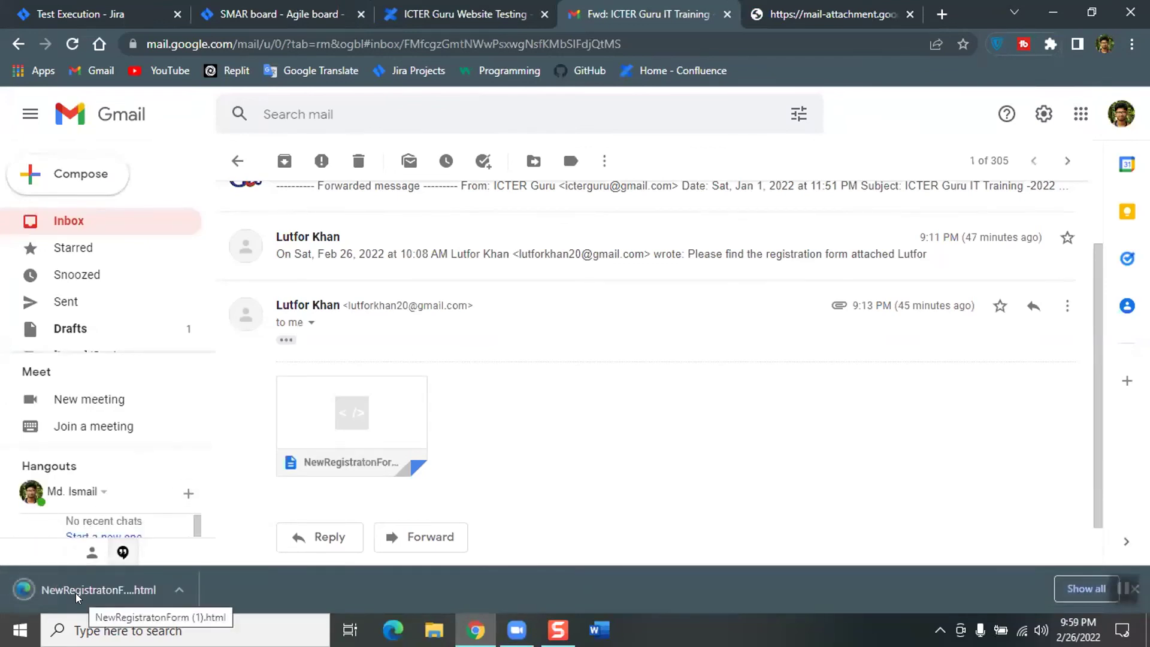
pyautogui.click(76, 593)
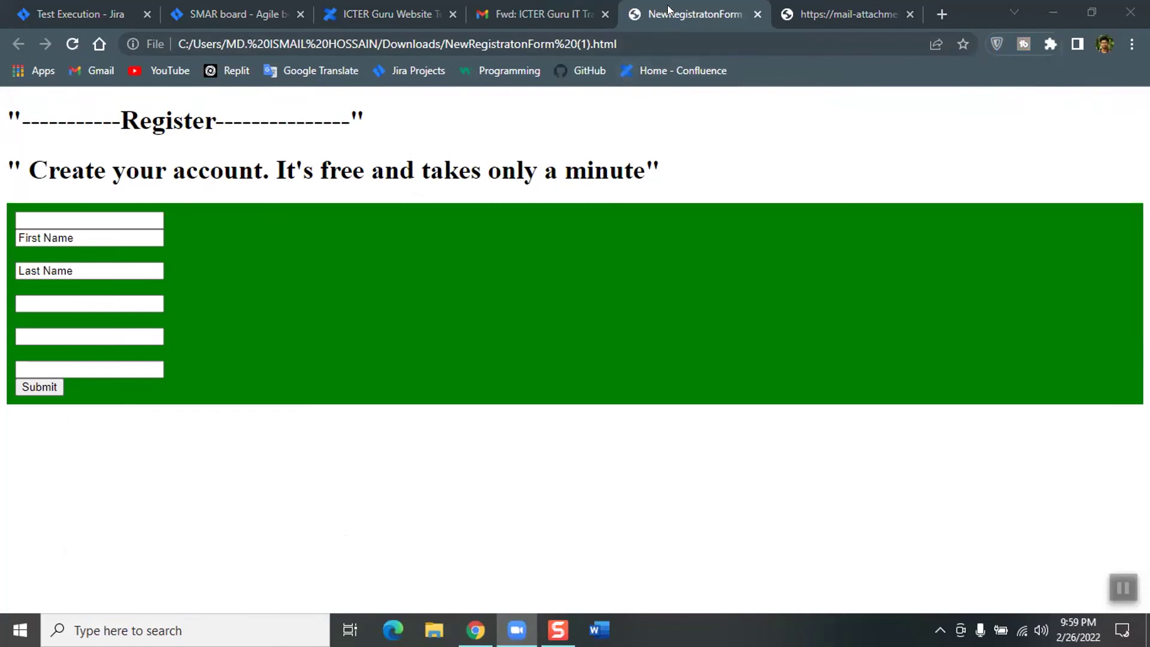
pyautogui.moveTo(669, 8); pyautogui.dragTo(239, 3)
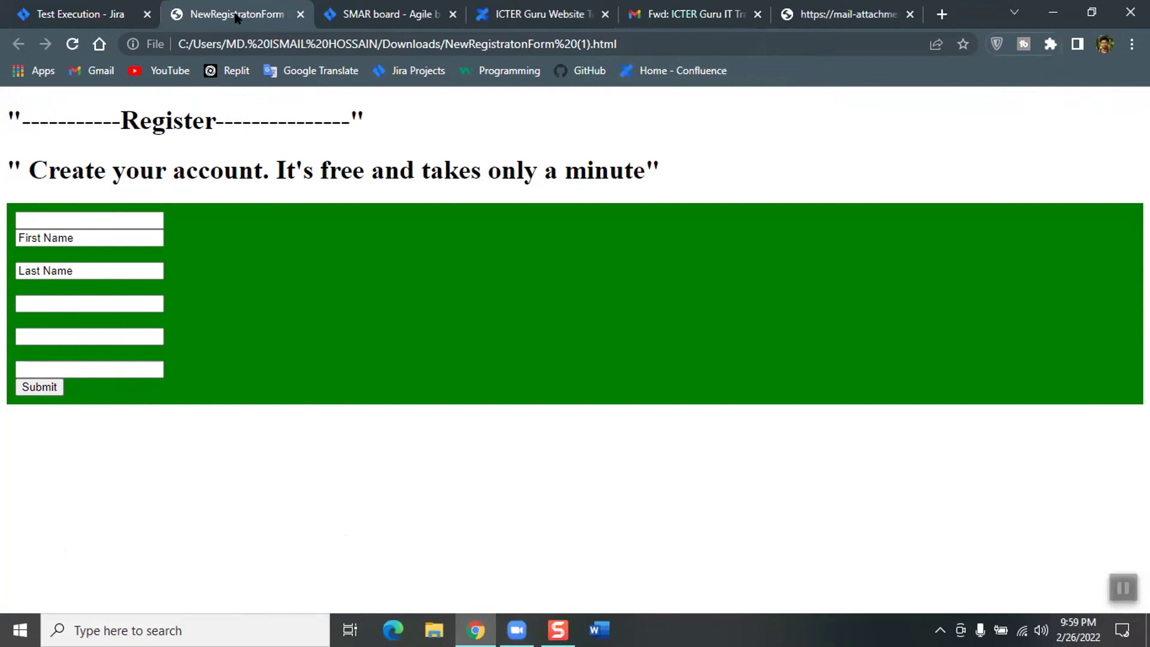
# Reopen NewRegistratonForm (1).html from Chrome's downloads list, close the duplicate tab, and bring up File Explorer
pyautogui.click(1130, 44)
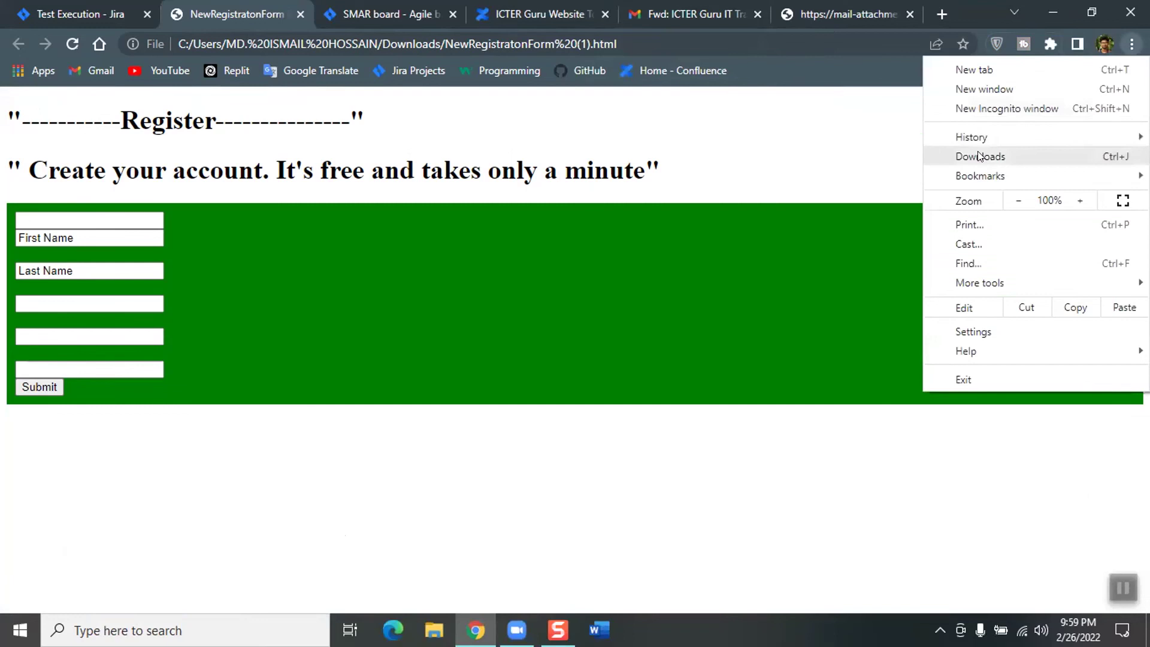
pyautogui.click(980, 157)
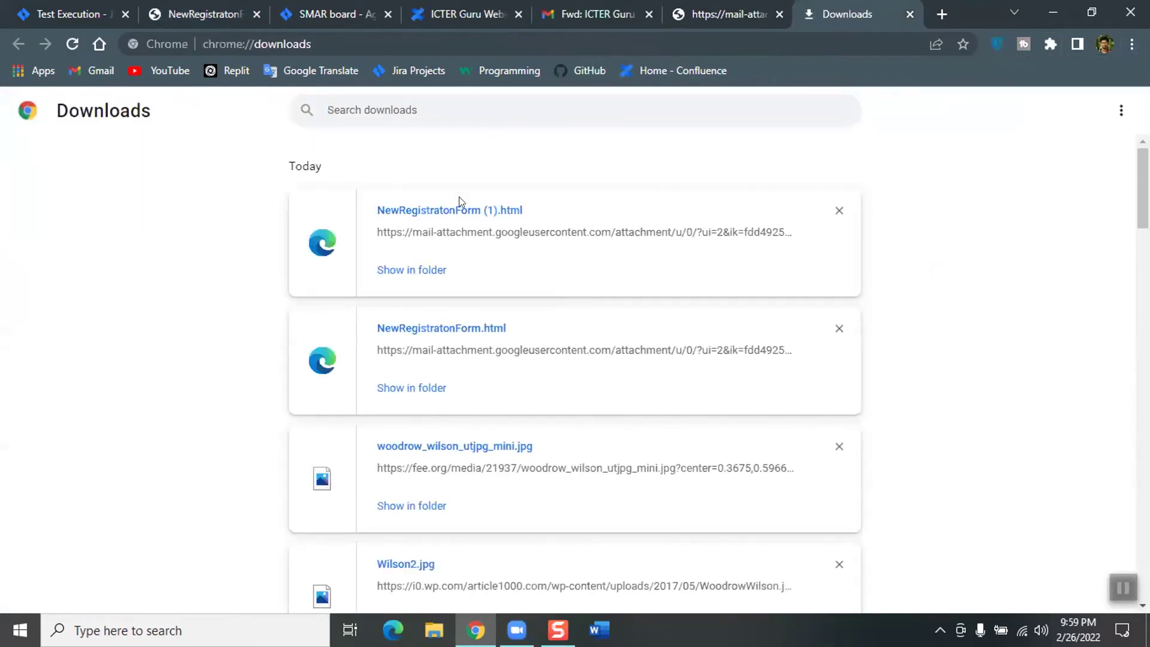
pyautogui.click(456, 210)
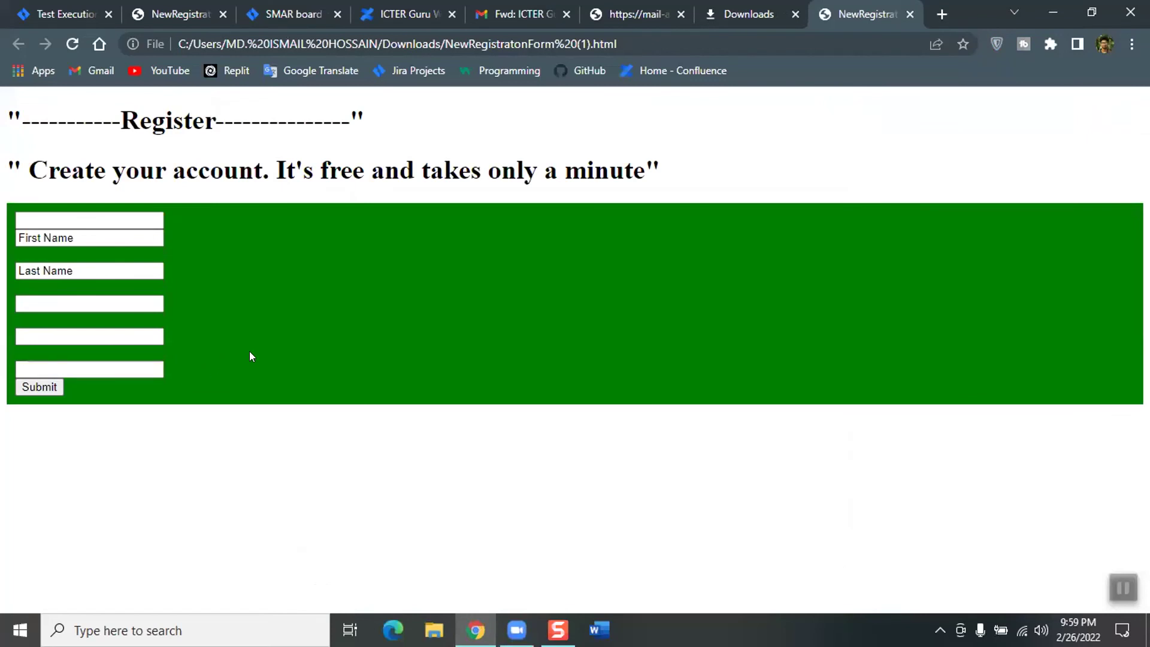
pyautogui.moveTo(866, 13); pyautogui.dragTo(168, 5)
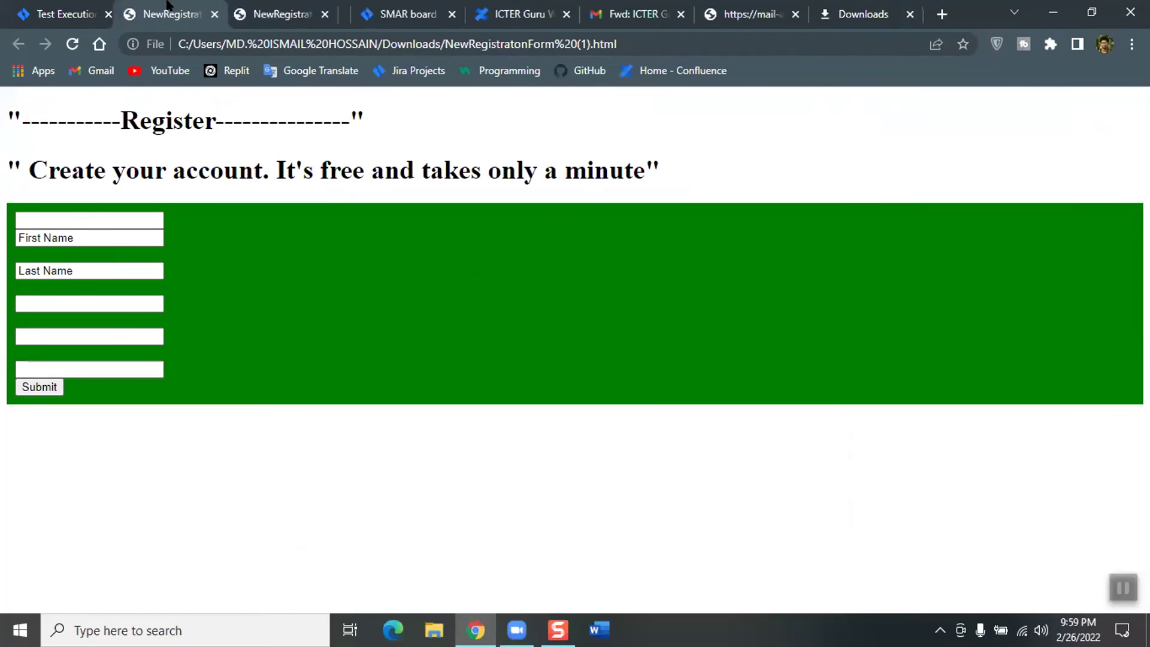
pyautogui.click(326, 14)
pyautogui.click(435, 629)
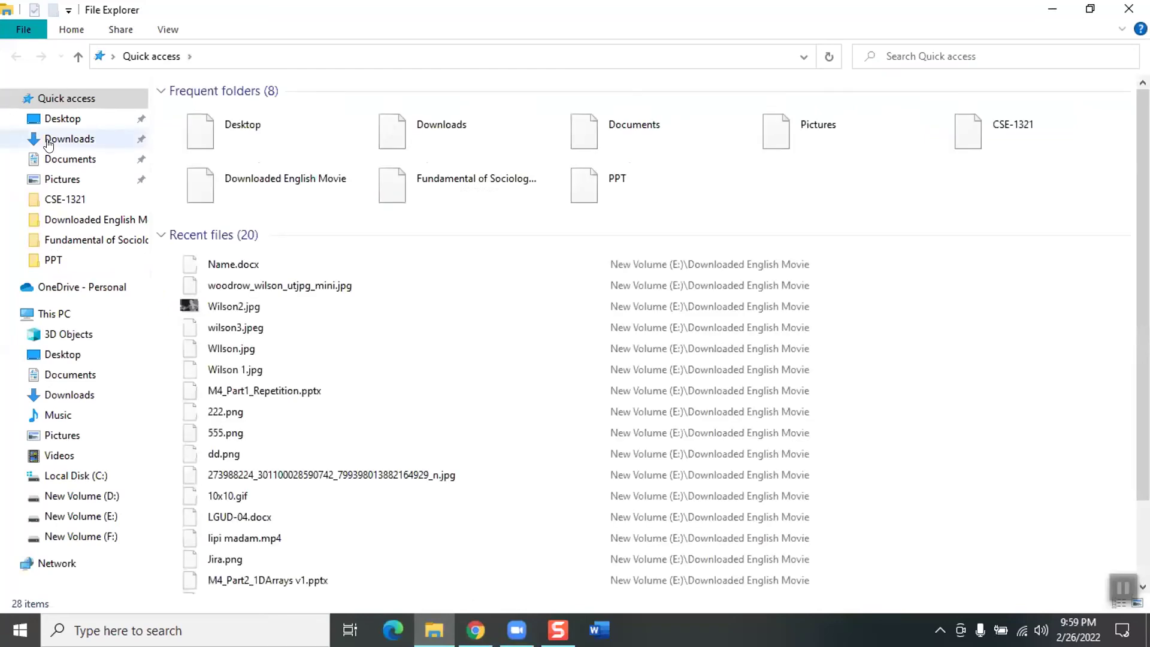
# Open the Downloads folder and close the old registration form and mail attachment tabs
pyautogui.click(51, 141)
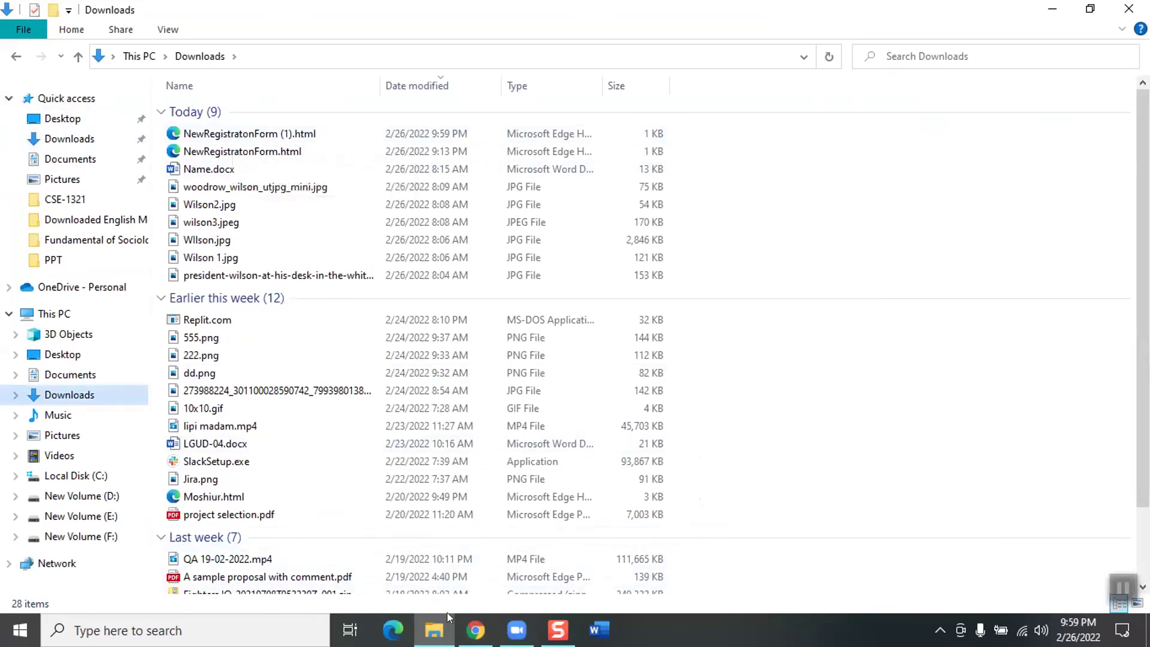
pyautogui.click(471, 590)
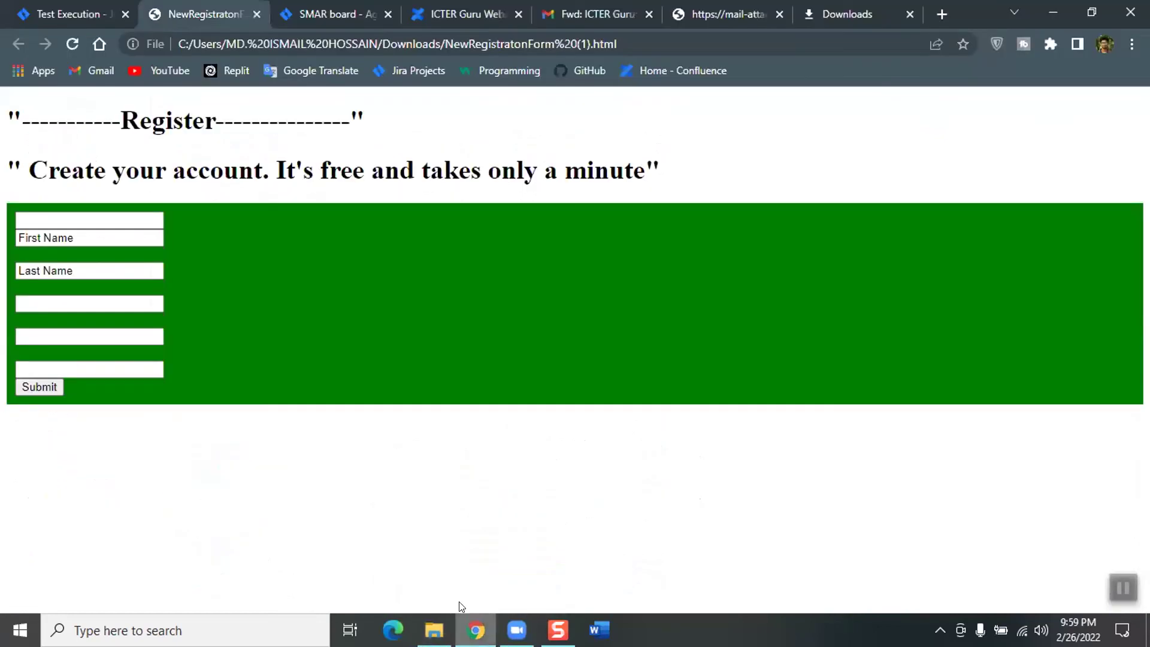
pyautogui.click(256, 15)
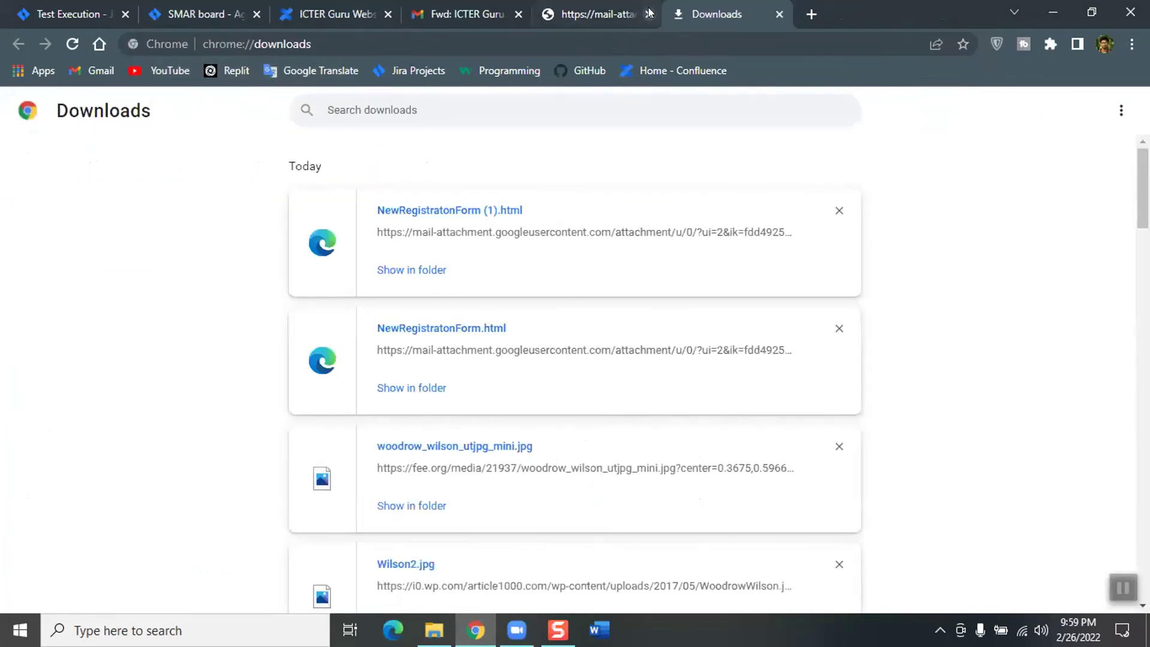
pyautogui.click(648, 14)
pyautogui.click(433, 629)
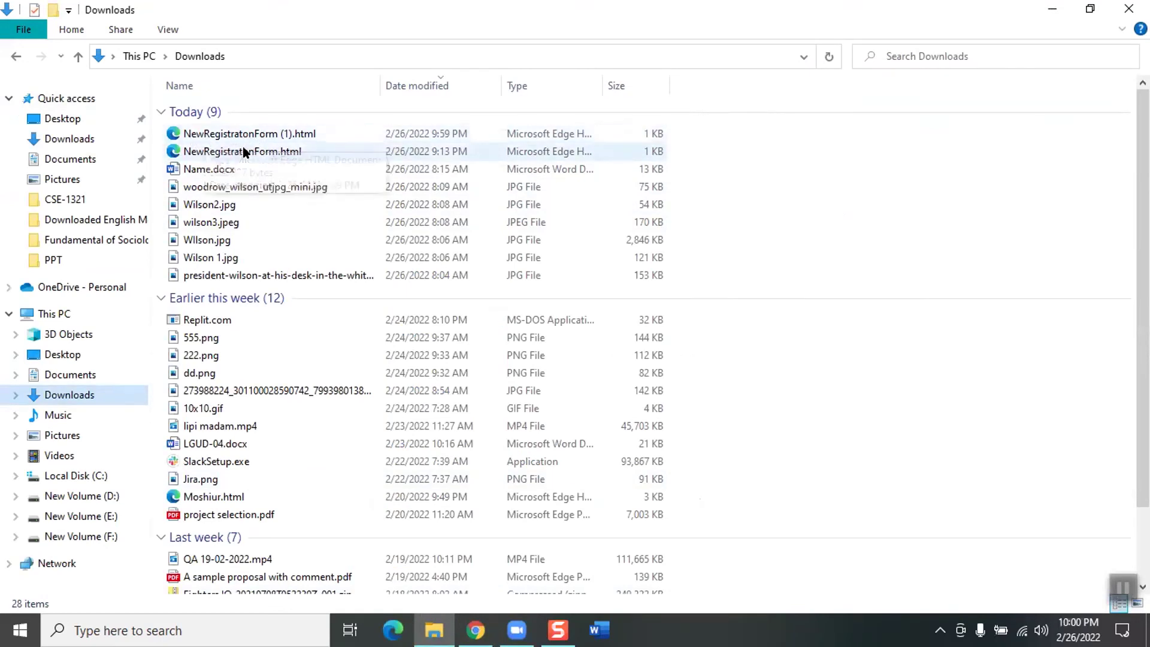
# Double-click NewRegistratonForm (1).html, which opens in Microsoft Edge, then close Edge
pyautogui.click(475, 628)
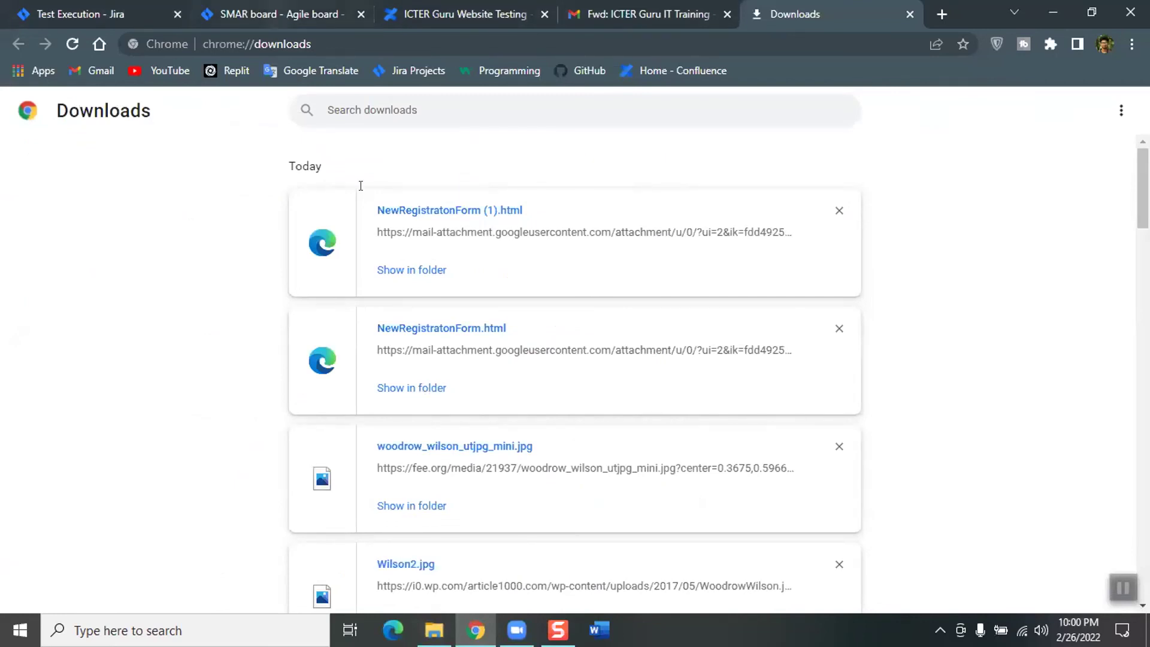
pyautogui.click(434, 629)
pyautogui.click(209, 136)
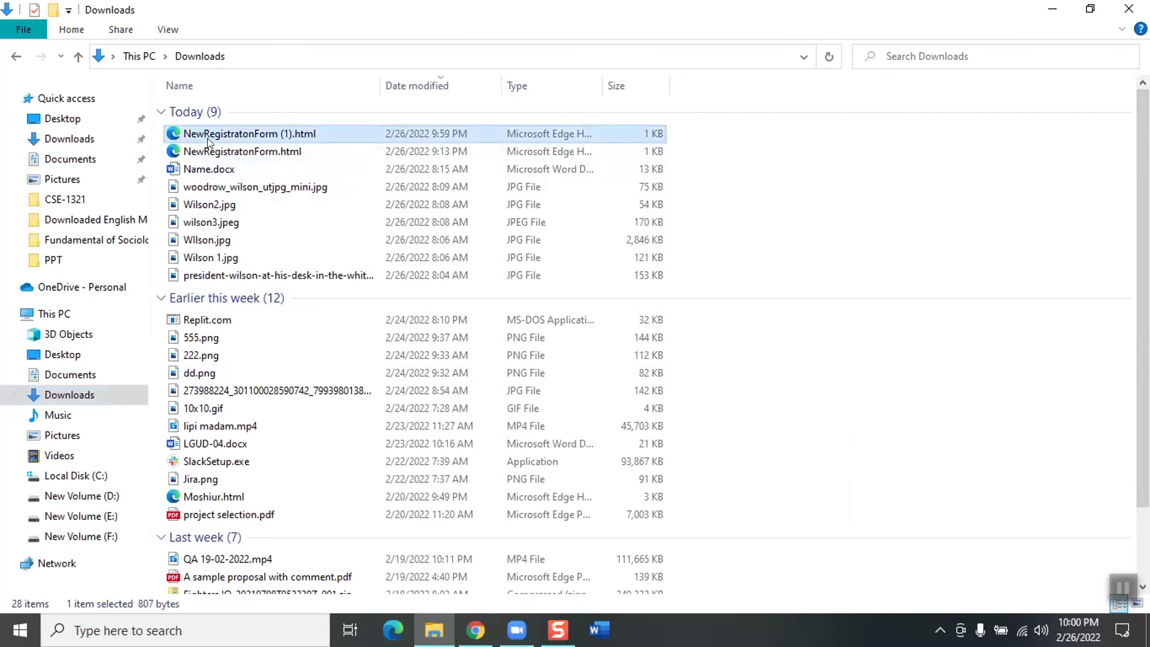
pyautogui.doubleClick(210, 143)
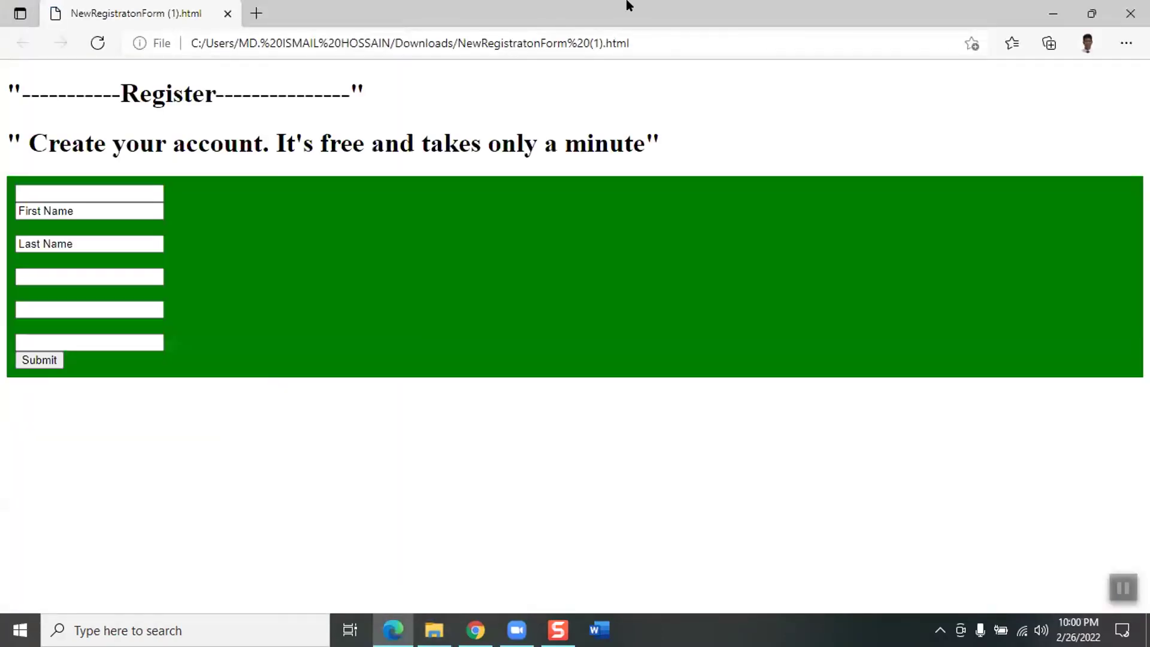
pyautogui.click(1130, 13)
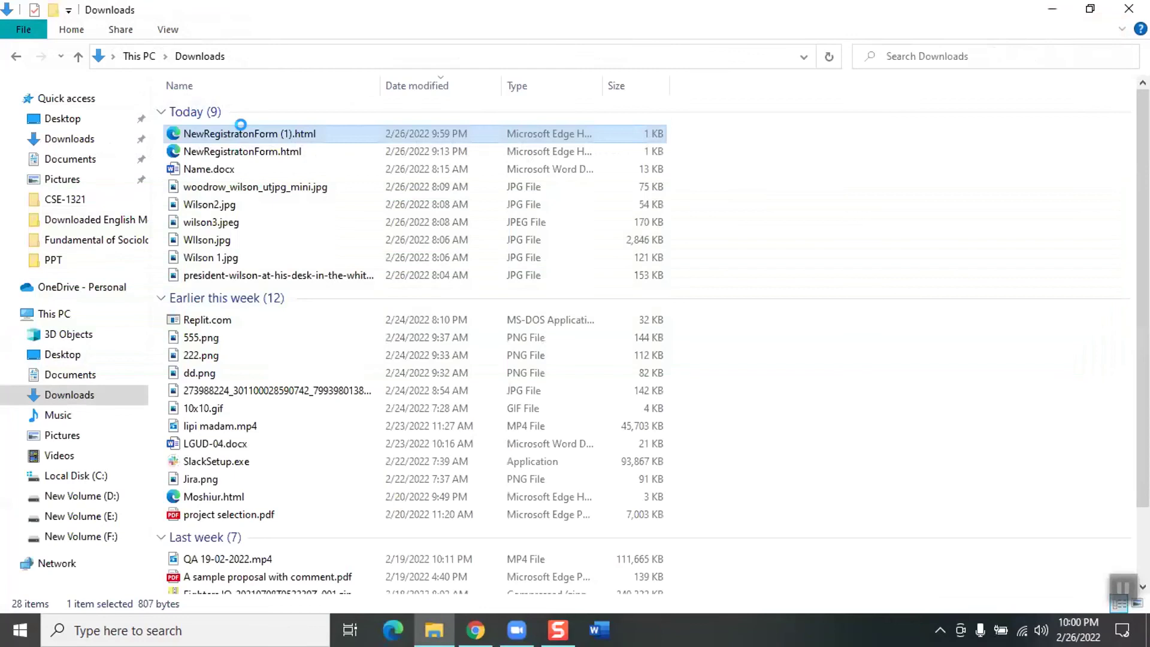
# Open NewRegistratonForm (1).html with Google Chrome and place its tab after Test Execution - Jira
pyautogui.rightClick(243, 132)
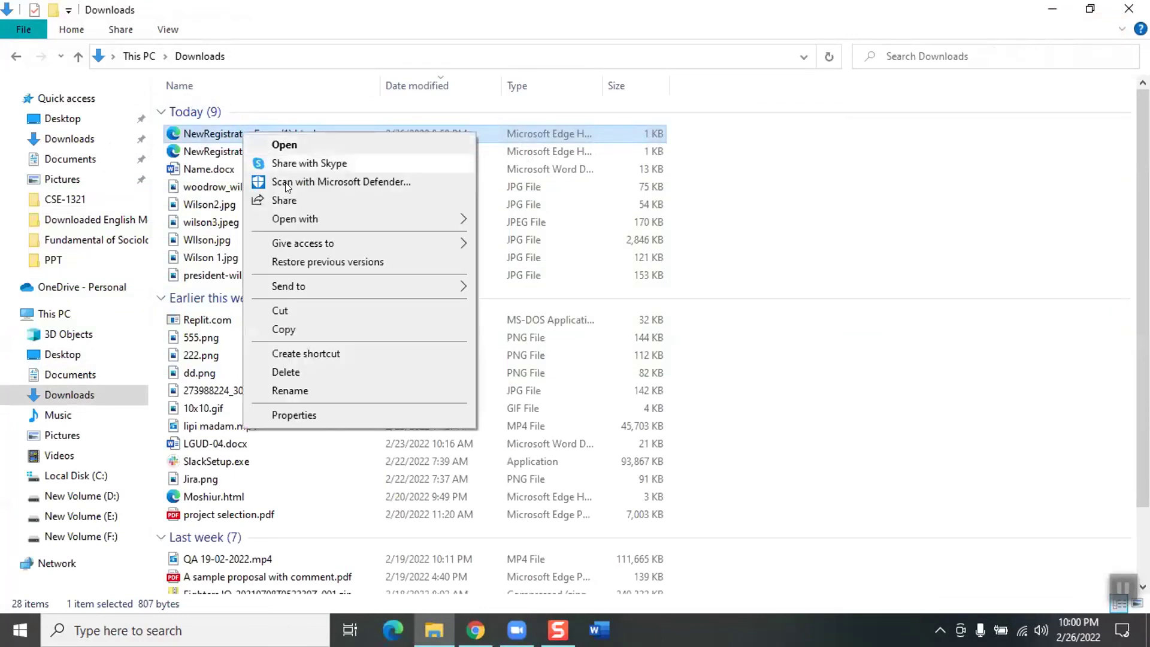
pyautogui.moveTo(302, 220)
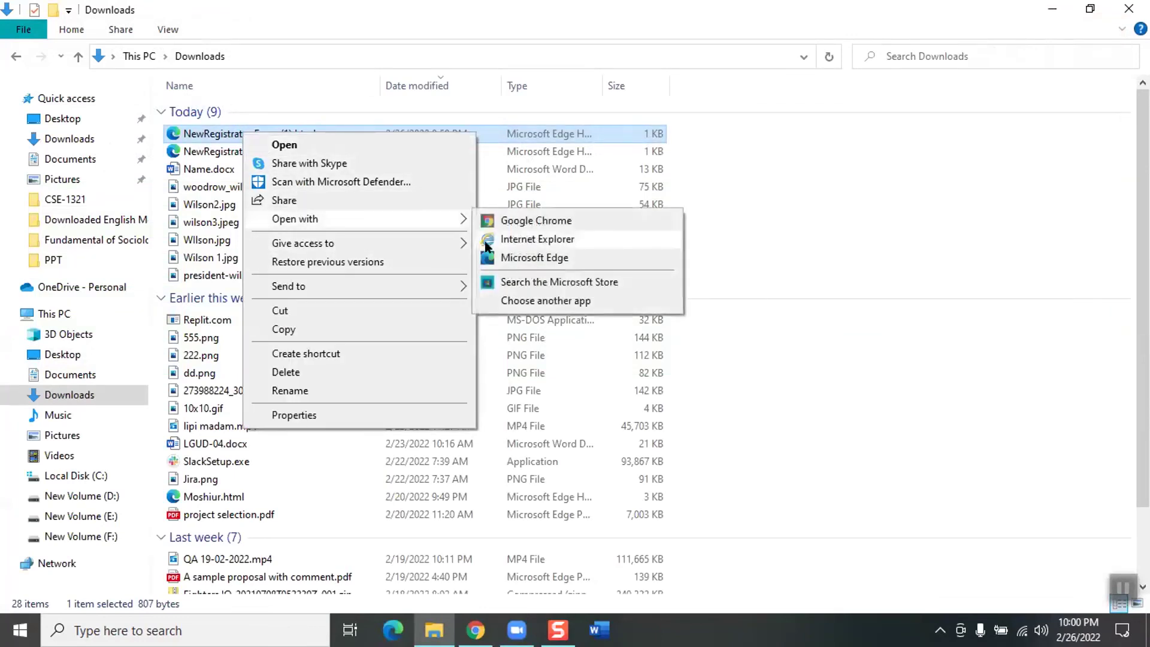
pyautogui.click(530, 221)
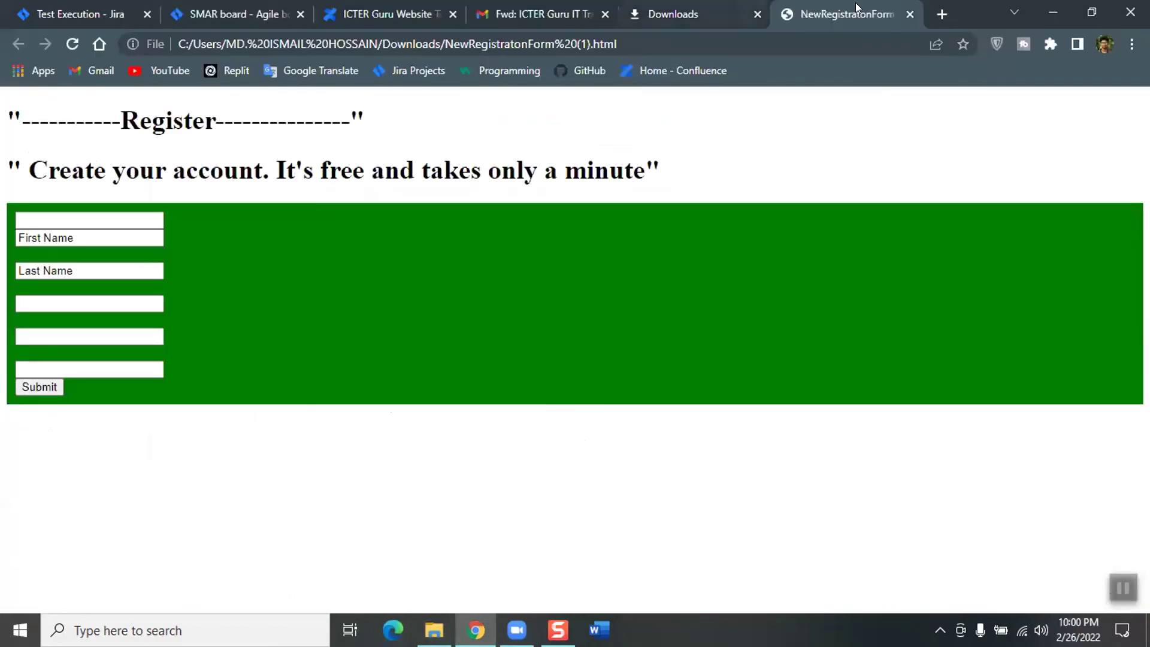
pyautogui.moveTo(857, 6); pyautogui.dragTo(251, 5)
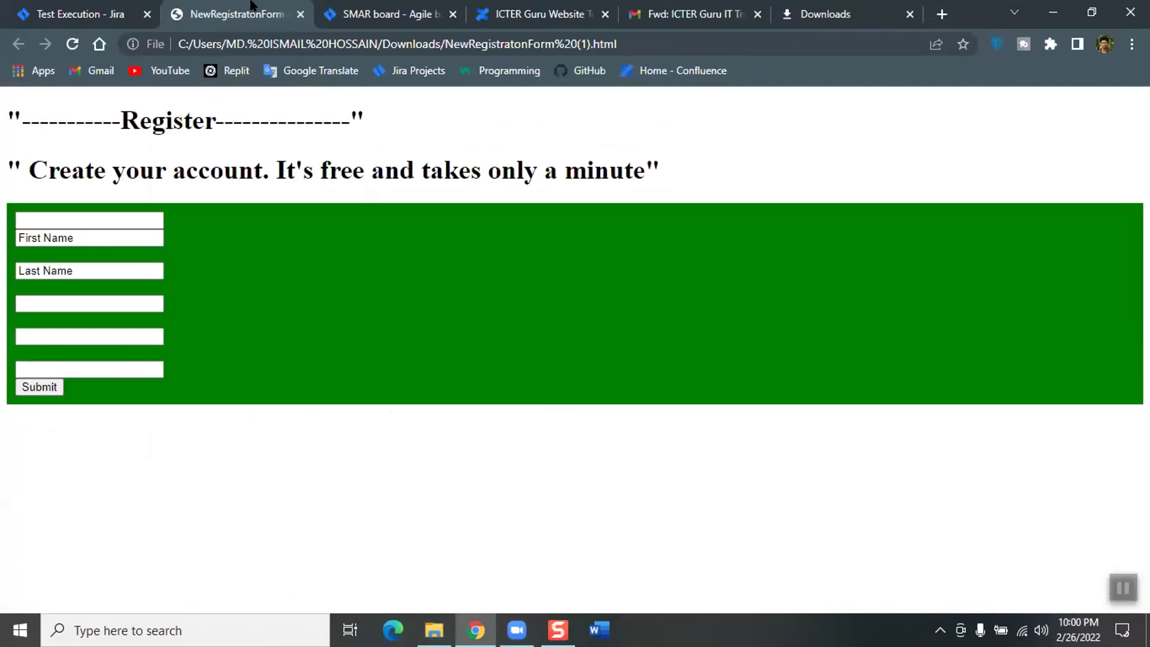